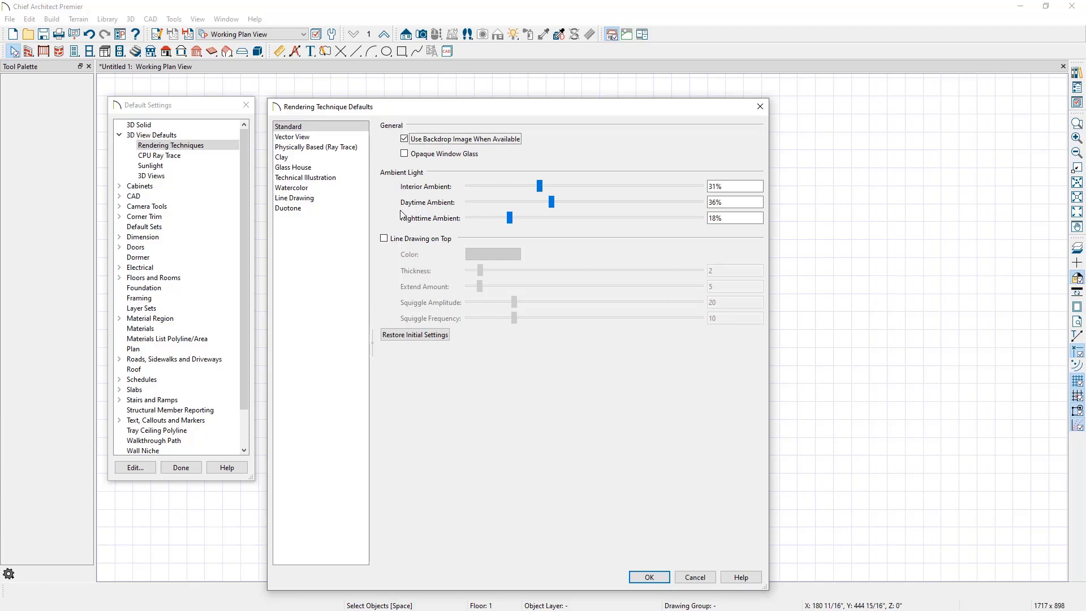
Step: Enable Line Drawing on Top for the Standard rendering technique with thickness 1 and extend and squiggle values at 0
left_click(385, 239)
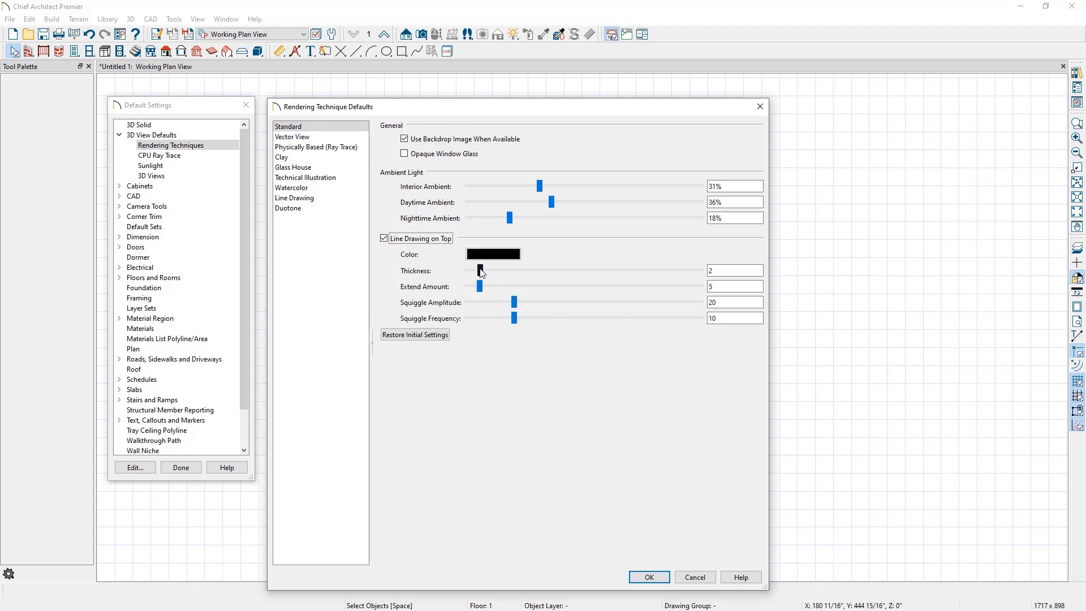
mouse_move(481, 272)
left_mouse_down()
mouse_move(455, 270)
mouse_move(505, 286)
mouse_move(468, 287)
mouse_move(483, 306)
mouse_move(466, 305)
mouse_move(465, 320)
left_mouse_up()
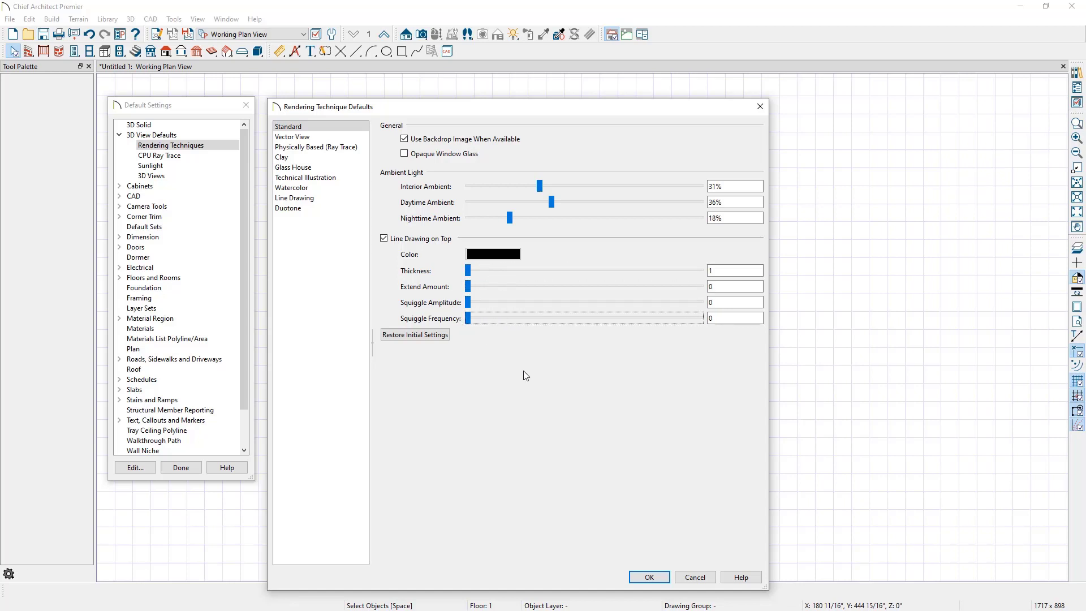
left_click(636, 577)
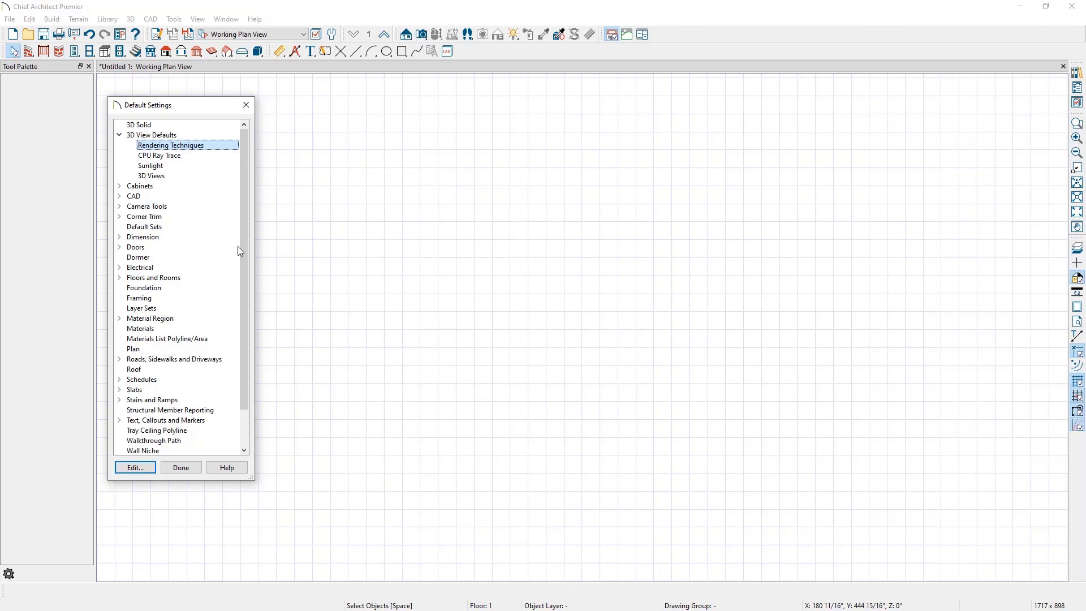
Step: Turn on automatic floor and ceiling framing in the framing defaults
double_click(167, 301)
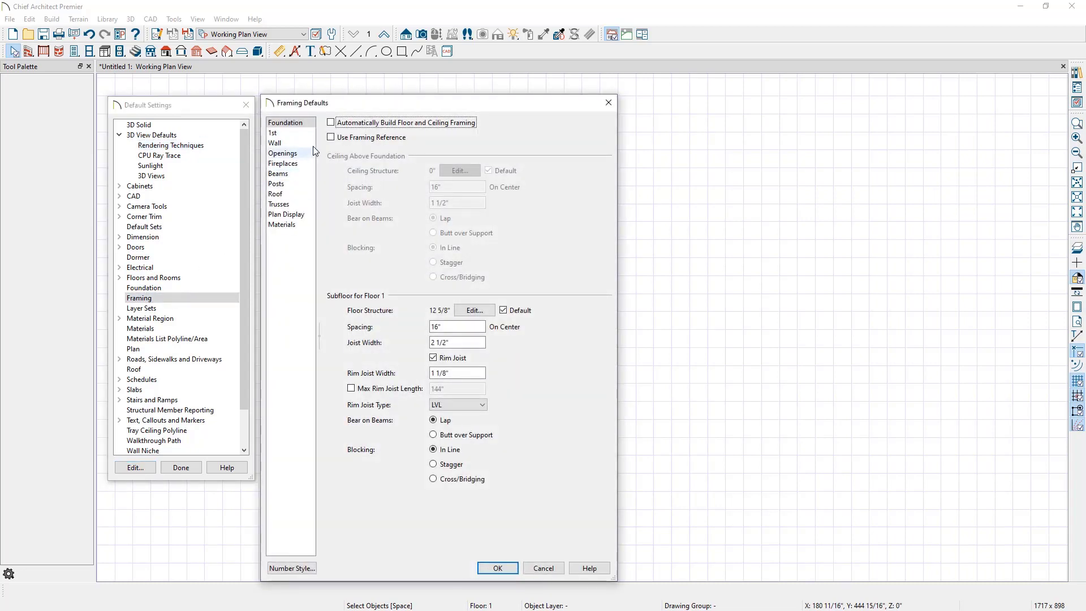
left_click(331, 123)
left_click(296, 134)
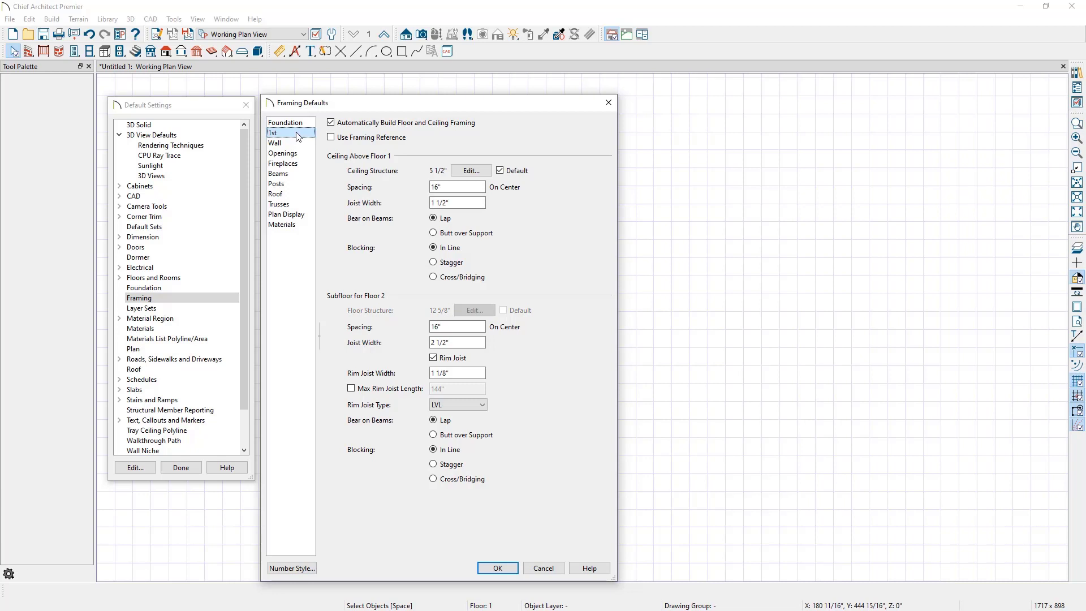
Step: Turn on automatic wall framing and accept the framing defaults
left_click(297, 143)
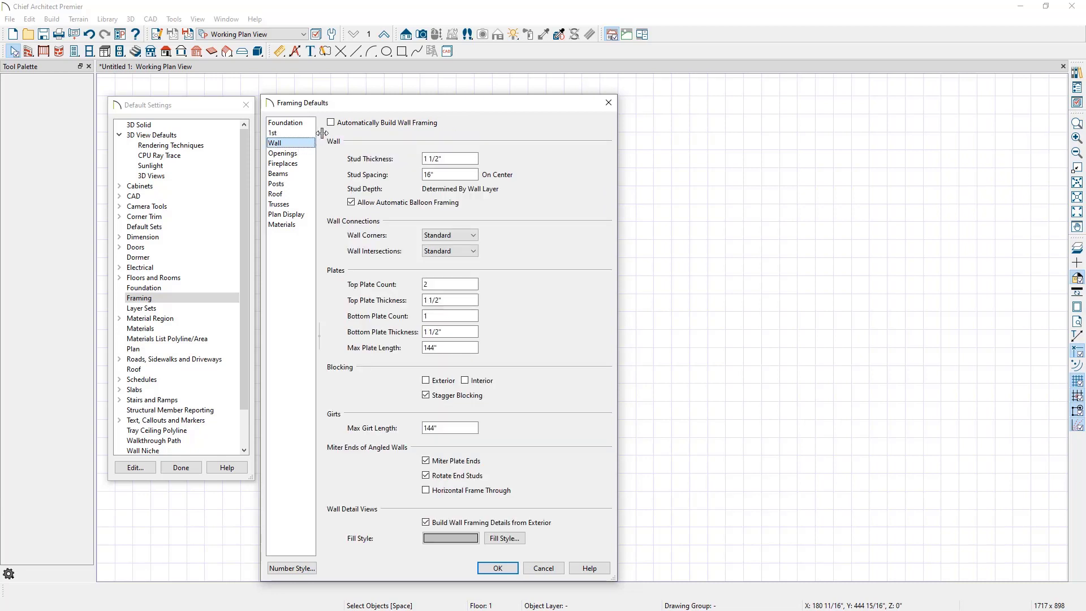
left_click(331, 123)
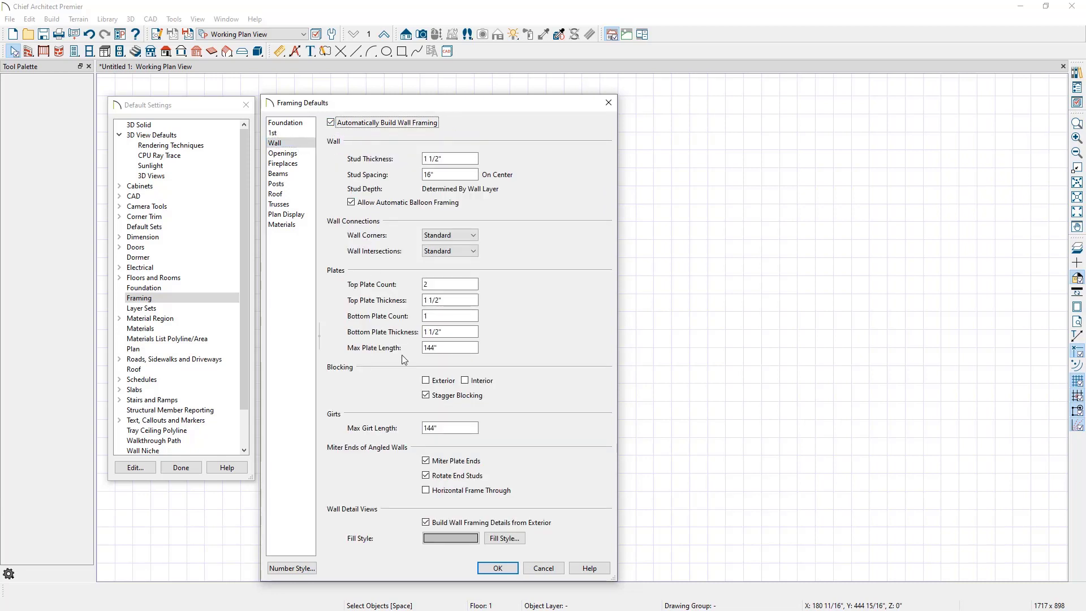
left_click(485, 568)
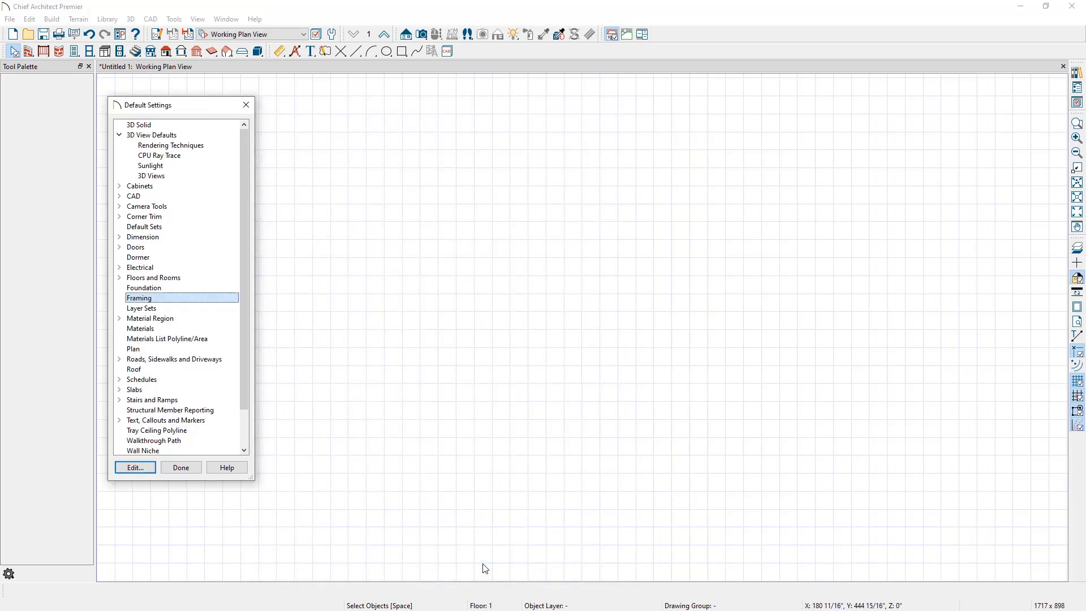
Step: Turn off Auto Rebuild Roofs in the roof defaults and close the default settings
double_click(152, 371)
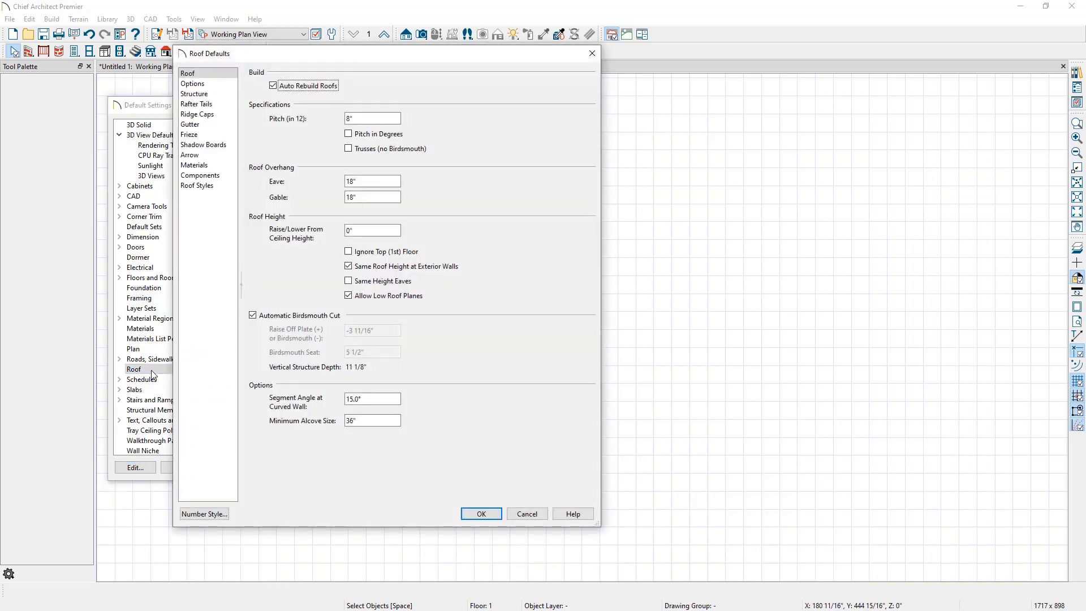
left_click(278, 86)
left_click(476, 513)
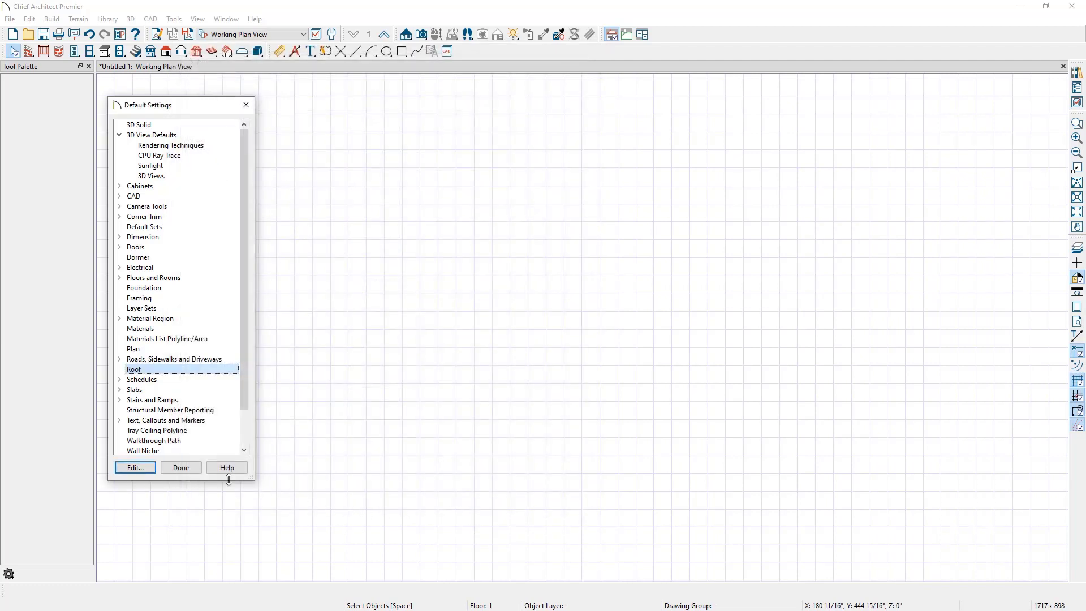
left_click(182, 469)
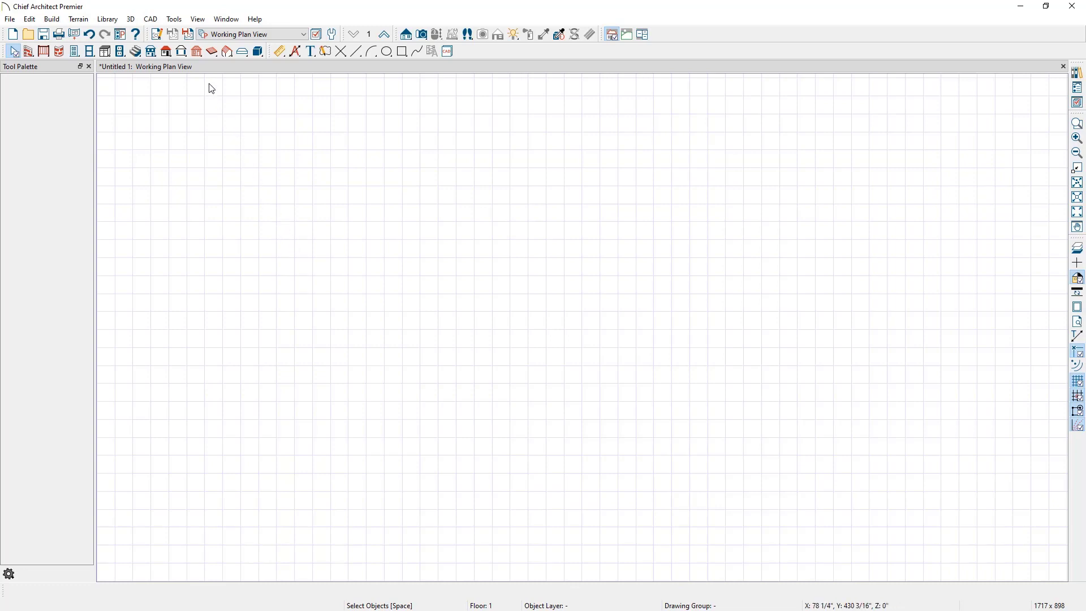
Step: Hide the reference grid in the plan view
left_click(198, 20)
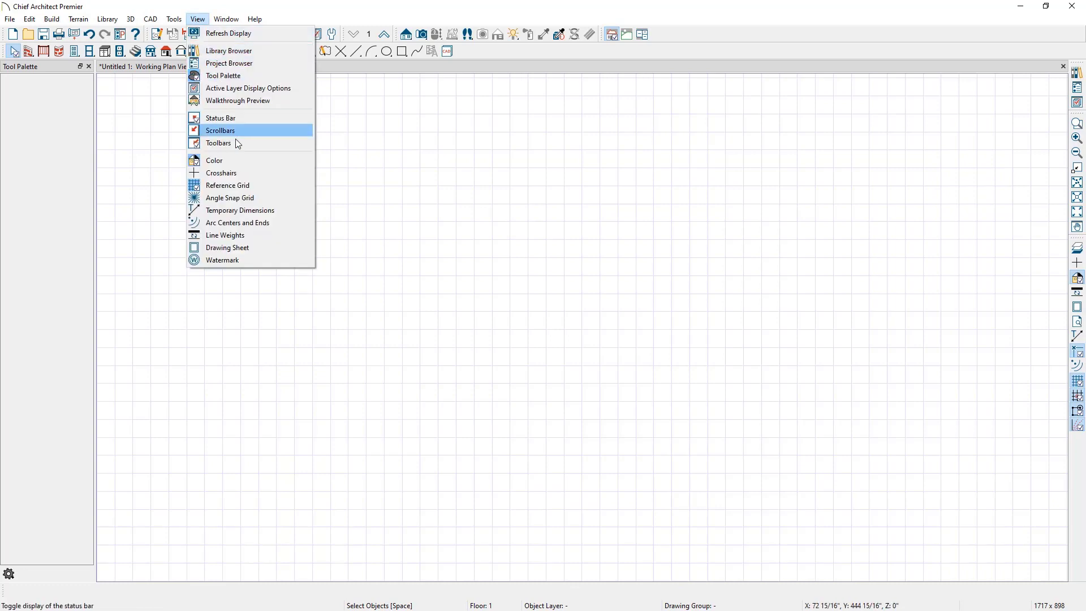
left_click(242, 187)
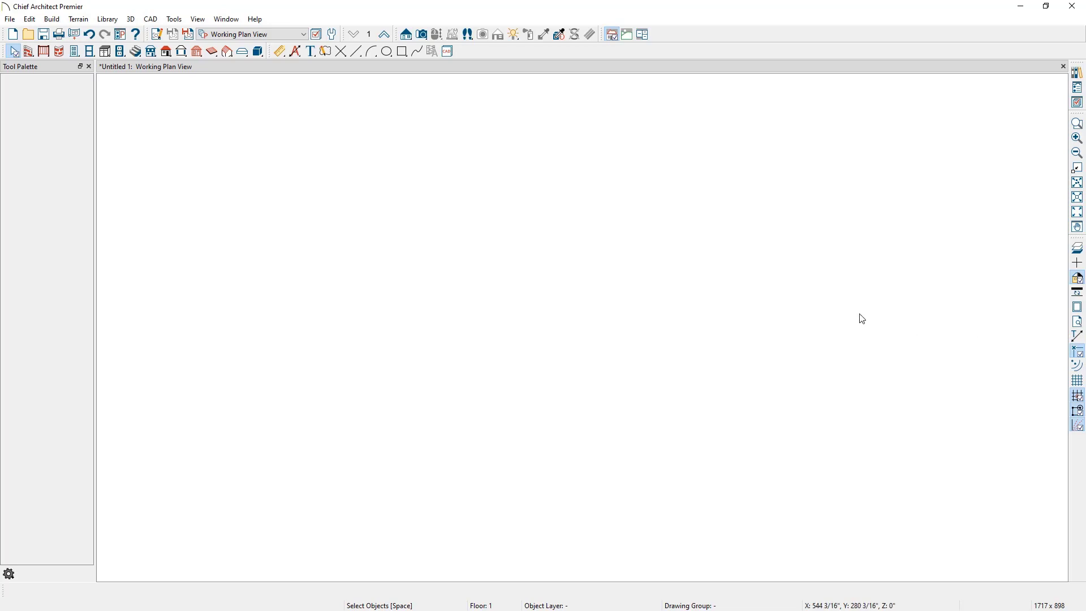
Step: Save the plan as "As Built" in the Basement folder on the Desktop
left_click(11, 22)
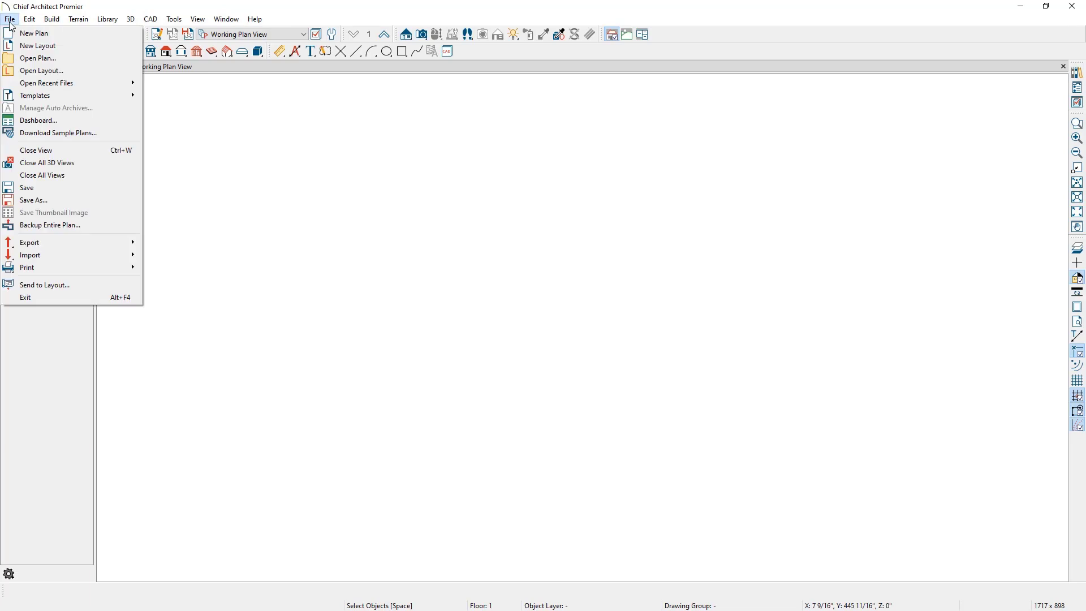
left_click(53, 196)
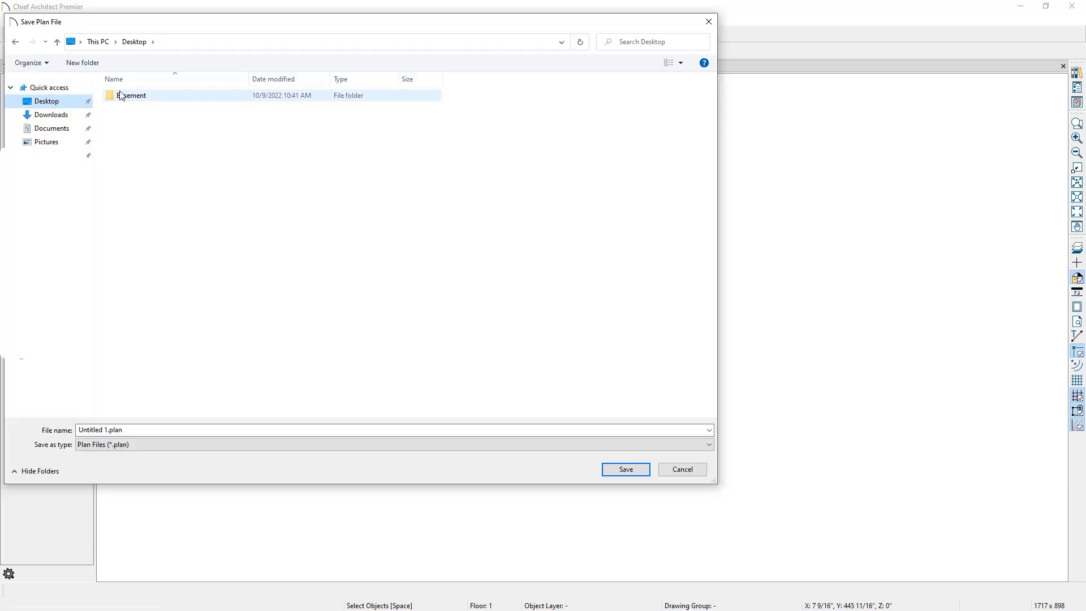
left_click(154, 97)
double_click(154, 97)
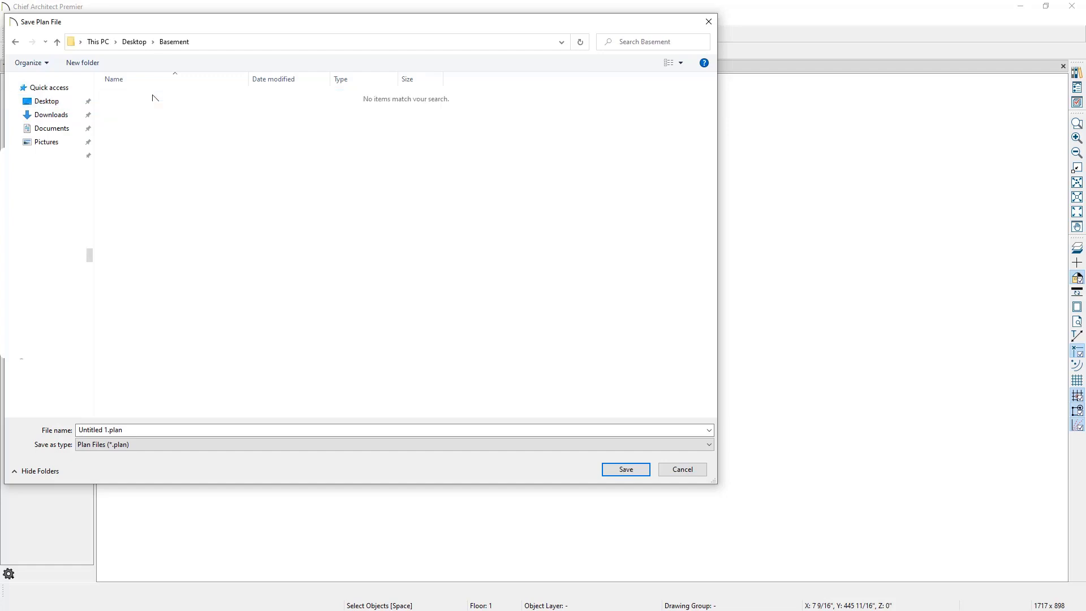
left_click(150, 430)
type("A")
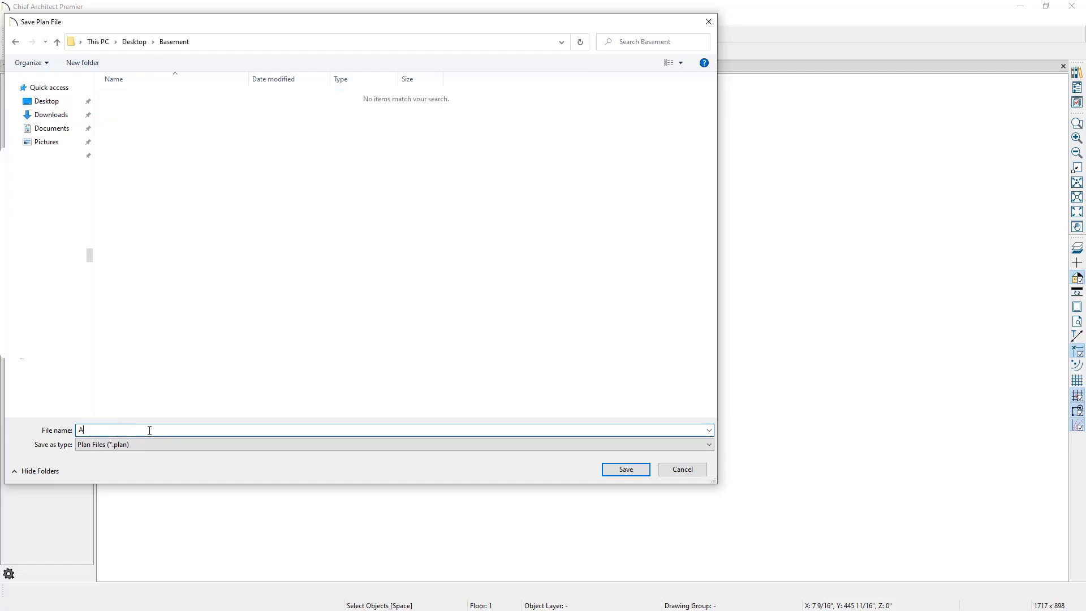
type("s Built")
left_click(609, 474)
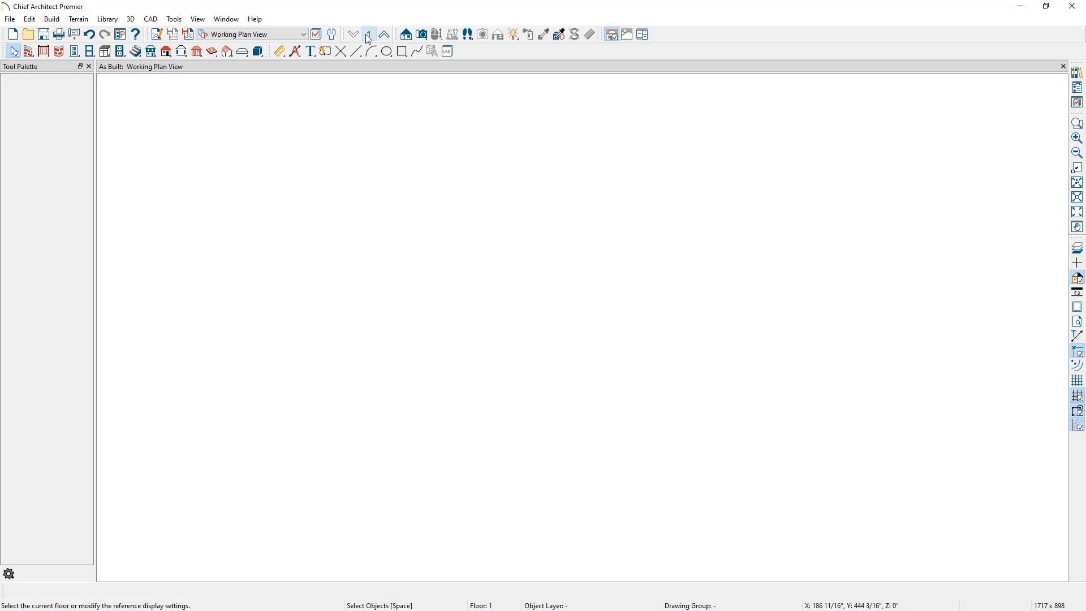
Step: Start Build Foundation and set the stem wall minimum height to 97 1/2"
left_click(151, 52)
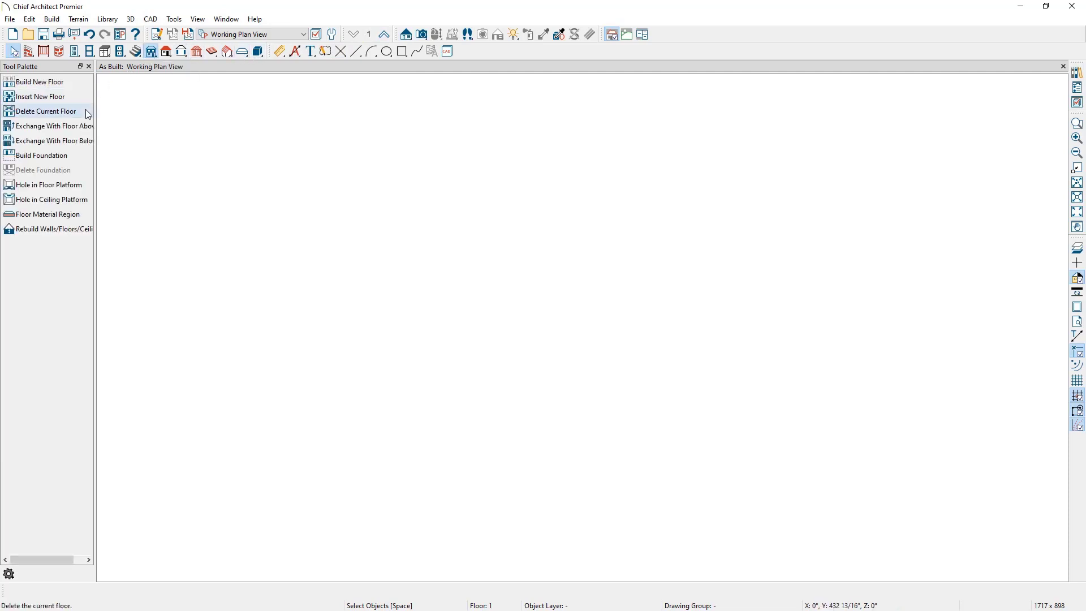
left_click(60, 157)
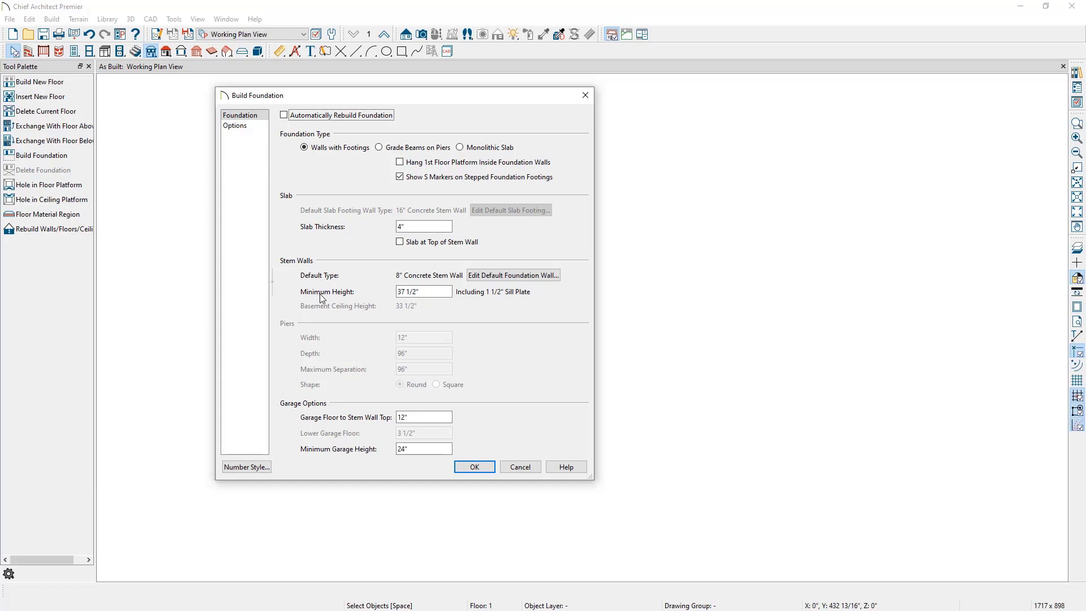
left_click(404, 293)
left_click(401, 292)
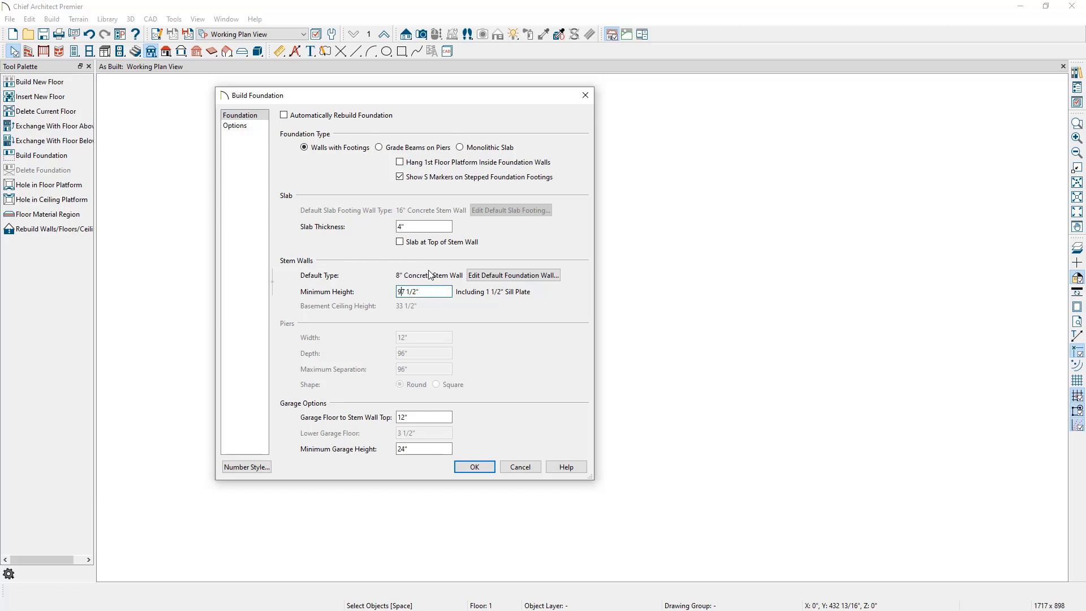
Step: Review the default foundation wall's wall type and its layer definition without changing them
left_click(493, 278)
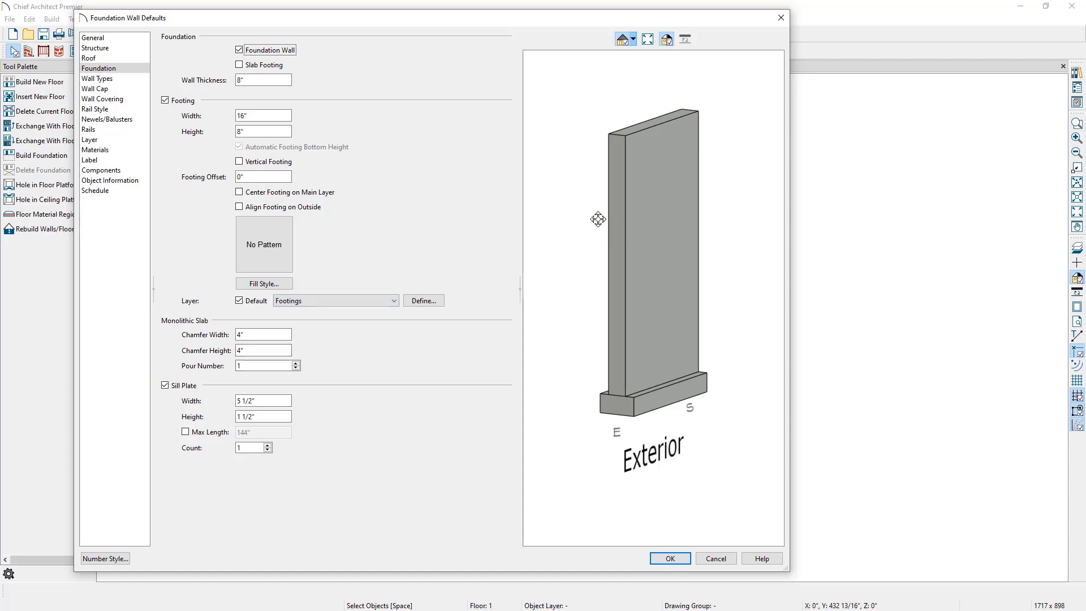
left_click(131, 82)
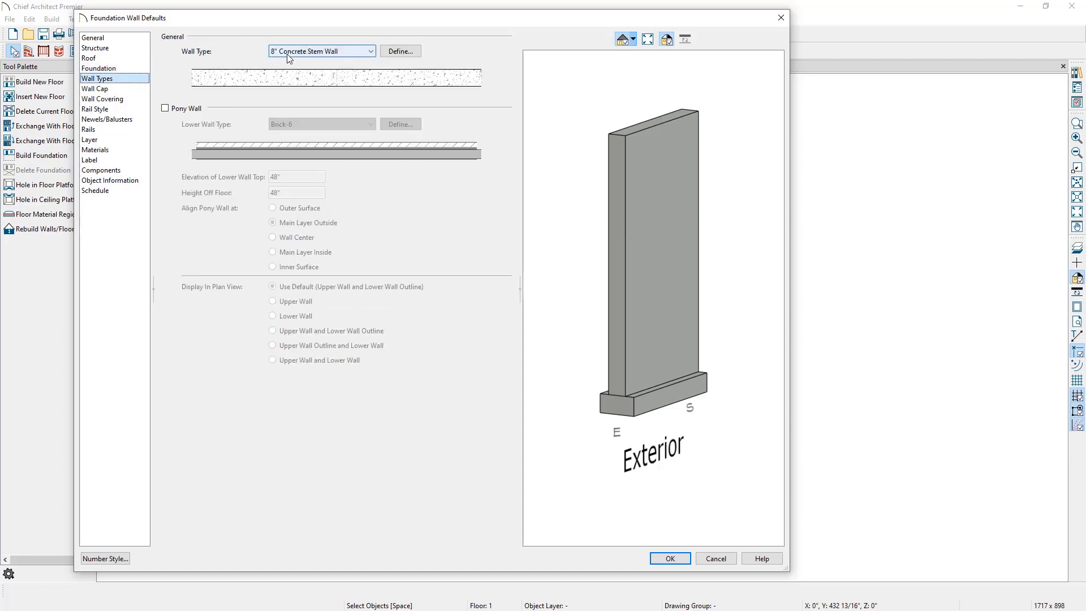
left_click(398, 50)
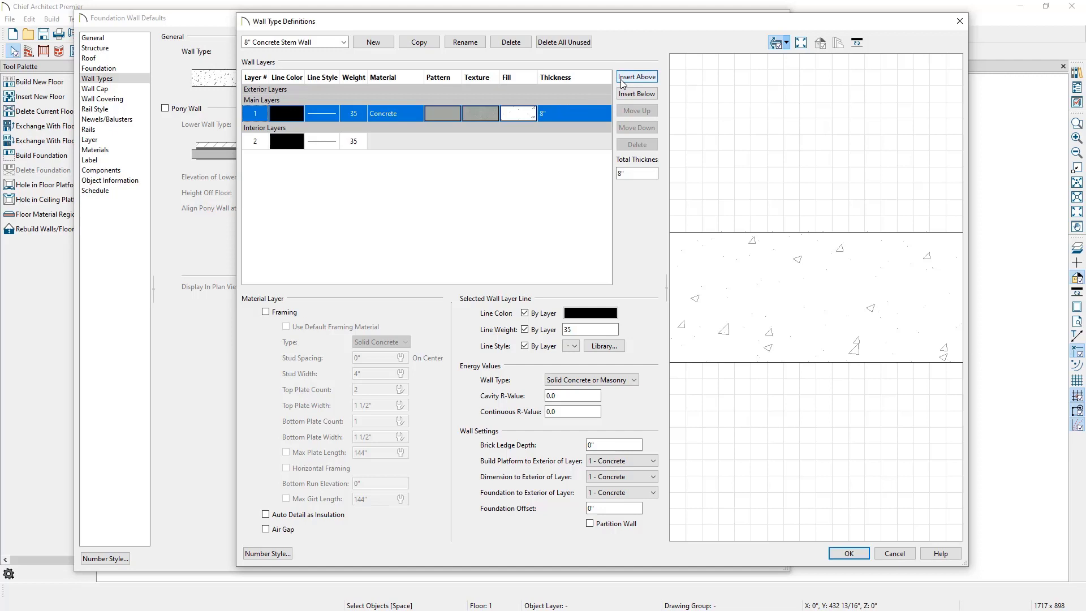
left_click(894, 554)
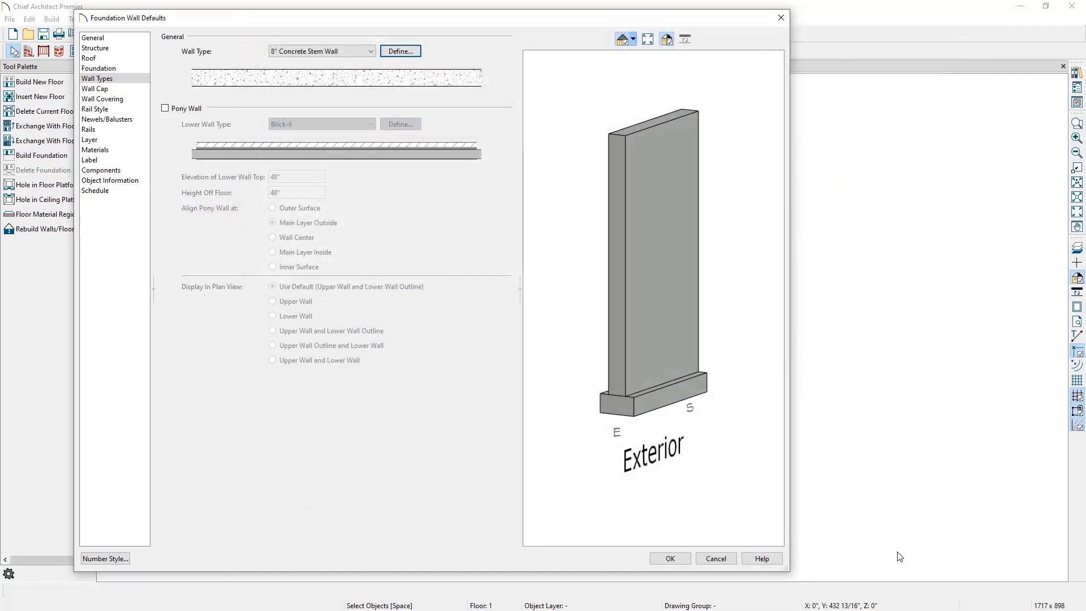
left_click(717, 559)
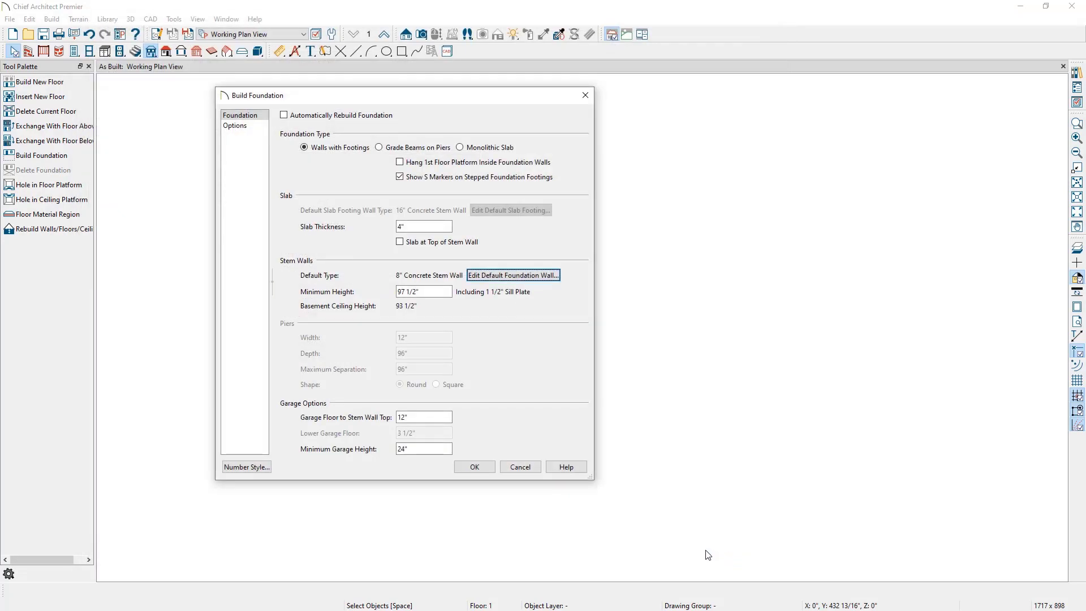
Step: Confirm the foundation settings and choose to make a new blank plan for the foundation
left_click(476, 467)
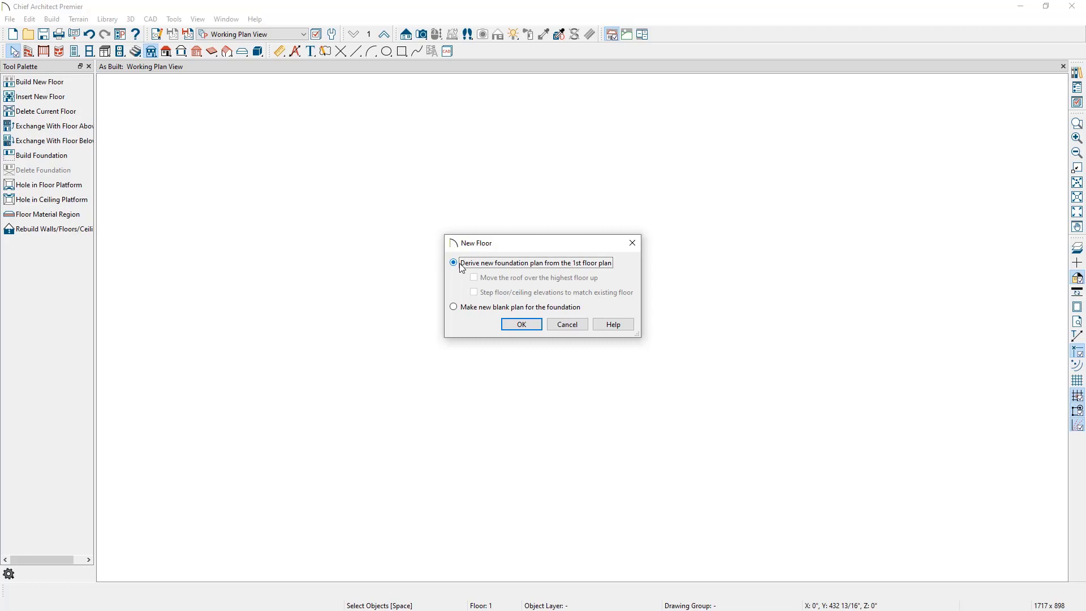
left_click(456, 308)
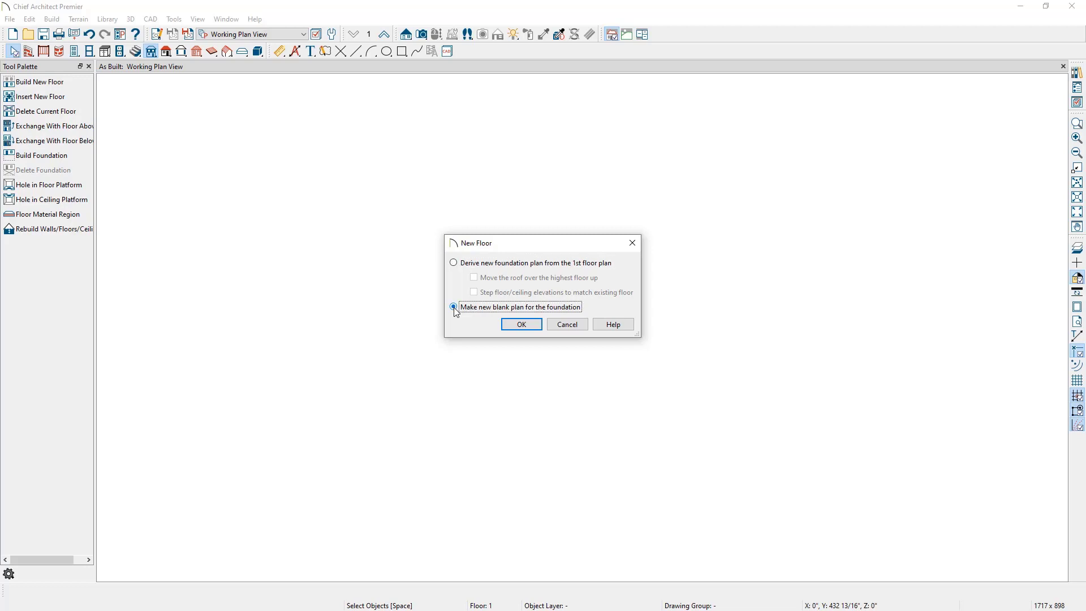
left_click(511, 326)
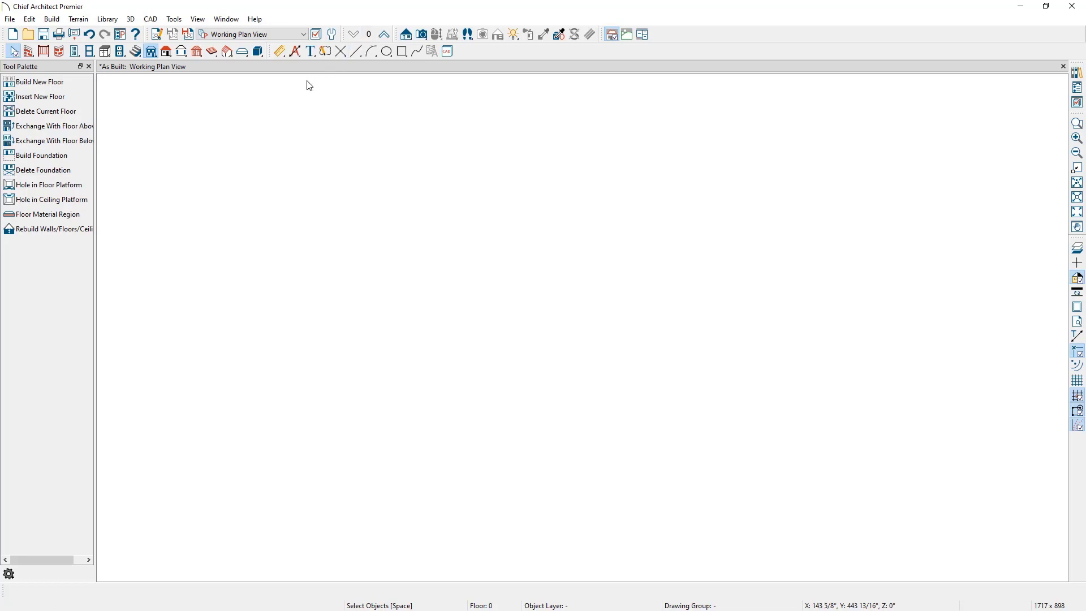
Step: Draw a rectangle of straight foundation walls about 53'6" by 31'9"
left_click(29, 52)
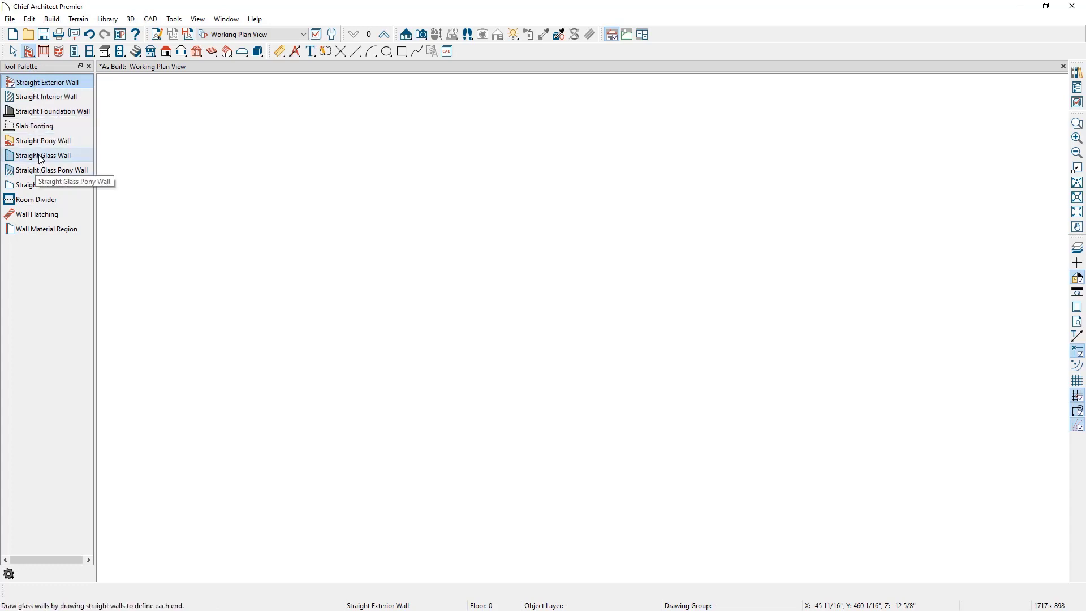
left_click(53, 112)
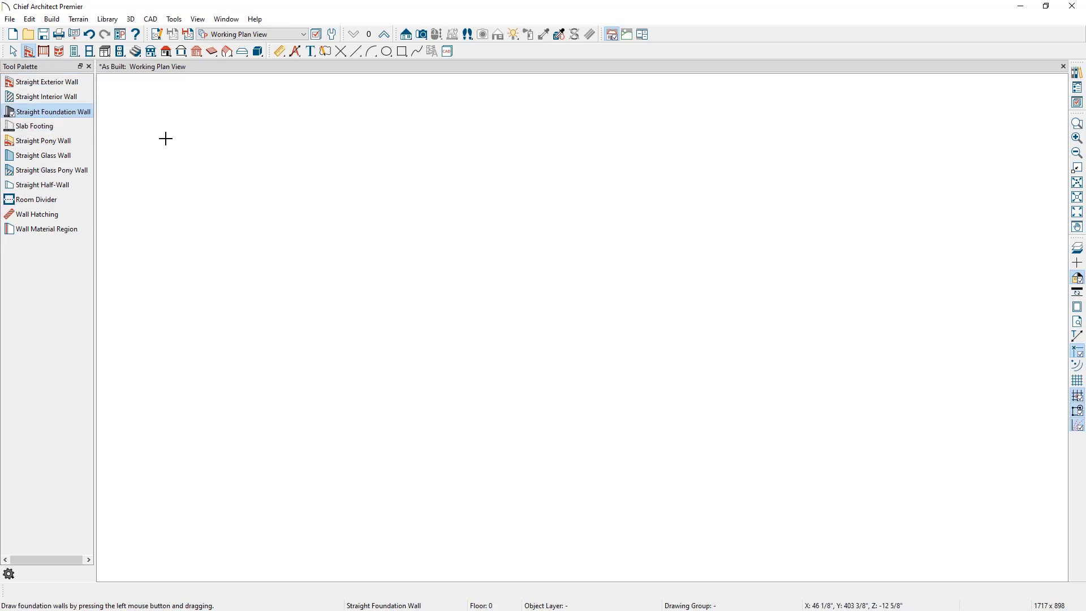
mouse_move(165, 129)
left_mouse_down()
mouse_move(635, 152)
mouse_move(763, 137)
mouse_move(759, 485)
left_mouse_up()
left_click_drag(639, 475, 166, 130)
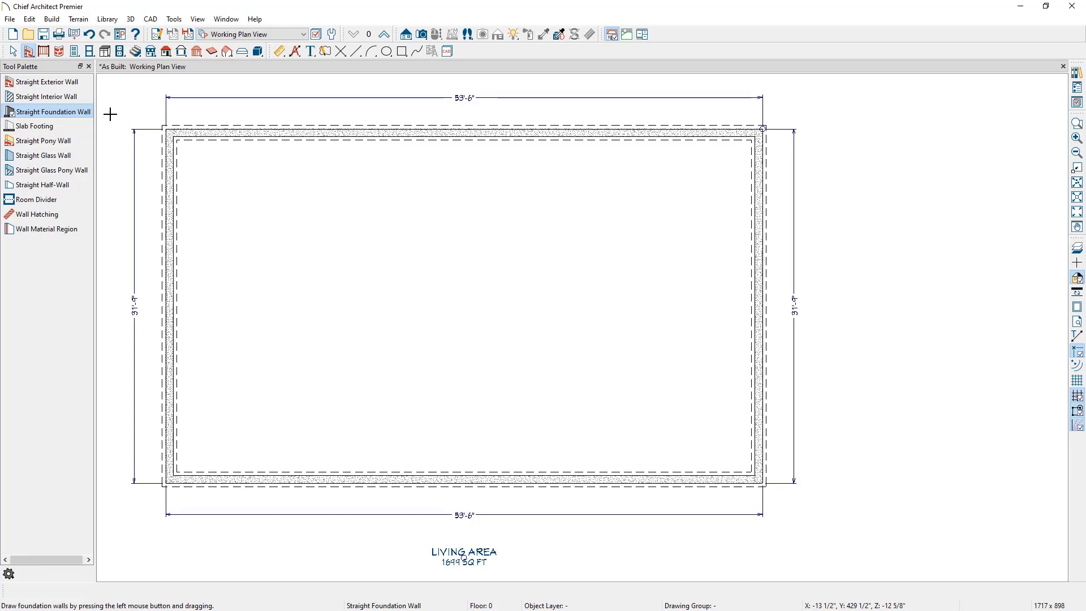
Step: Select the foundation room and add automatic room dimensions
key("space")
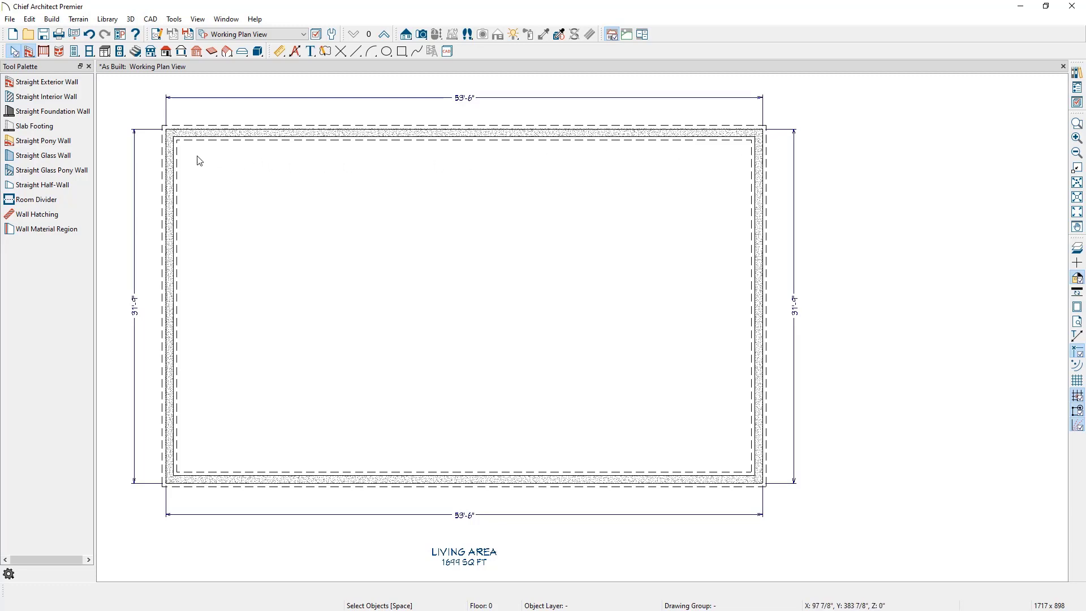
left_click(303, 202)
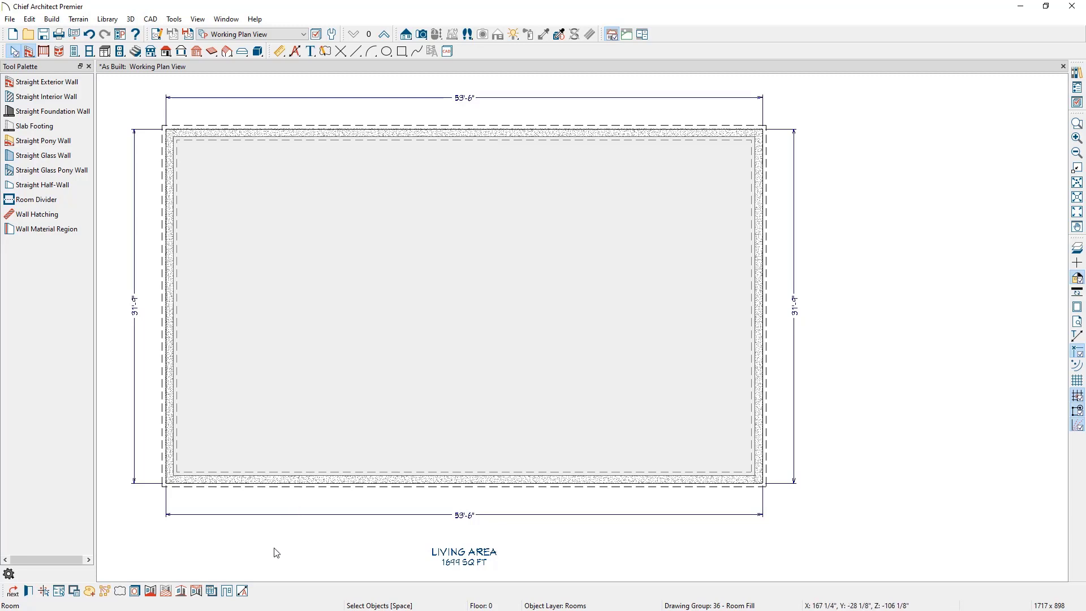
left_click(242, 591)
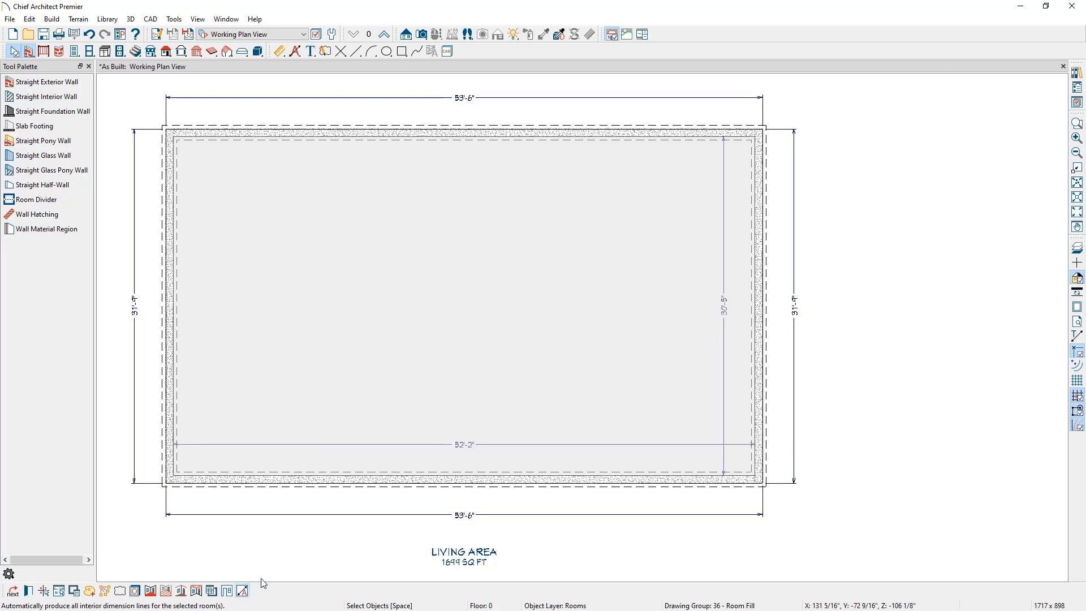
Step: Turn off automatic exterior dimensions and delete all exterior dimension lines around the foundation
left_click(604, 554)
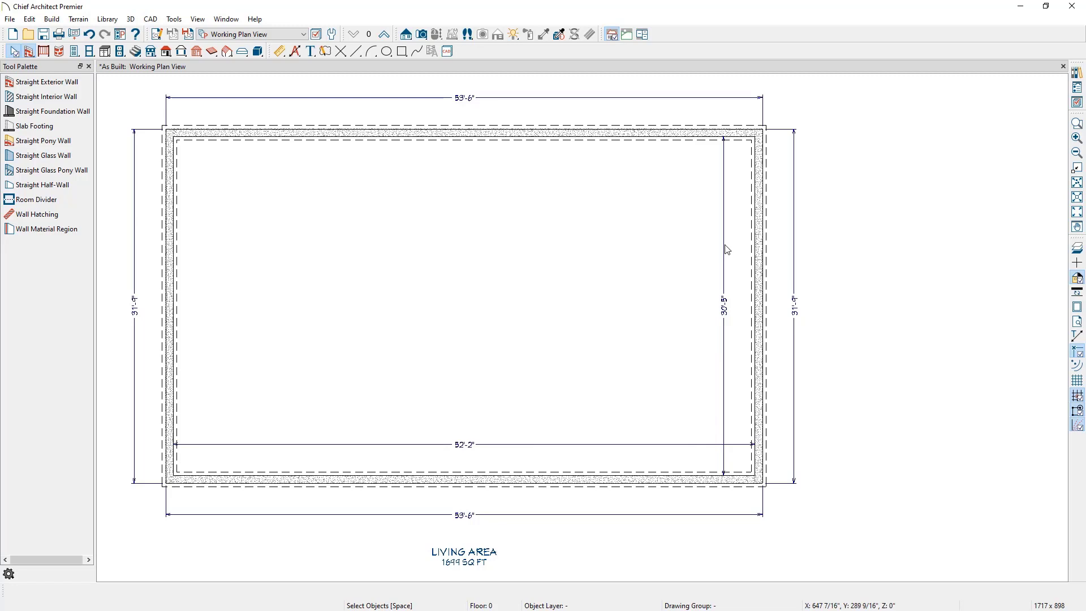
left_click(794, 227)
left_click_drag(795, 226, 795, 229)
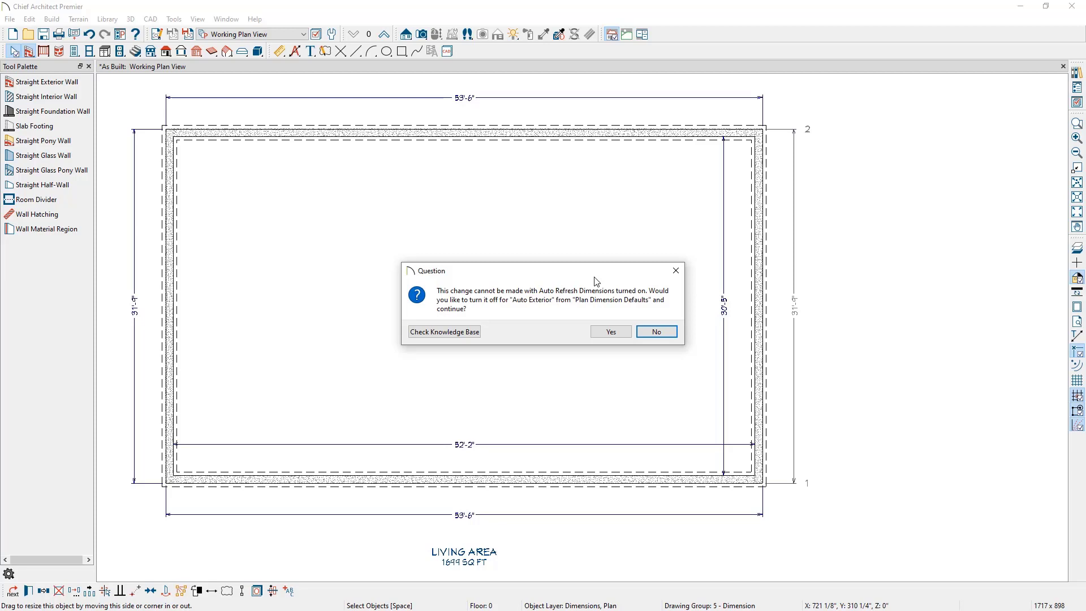
left_click(613, 330)
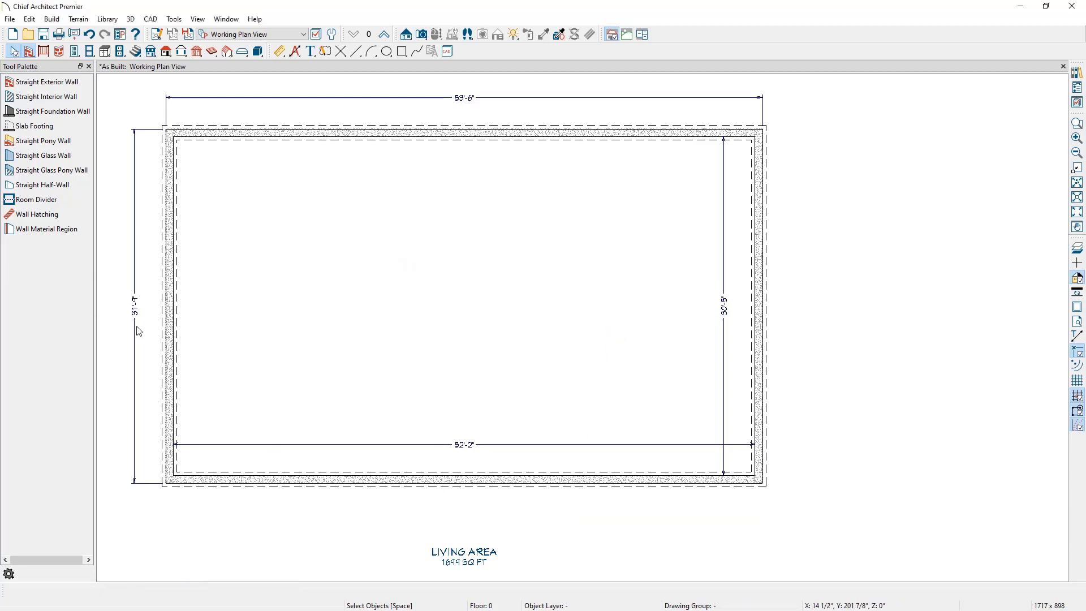
left_click(134, 351)
key("Delete")
left_click(253, 108)
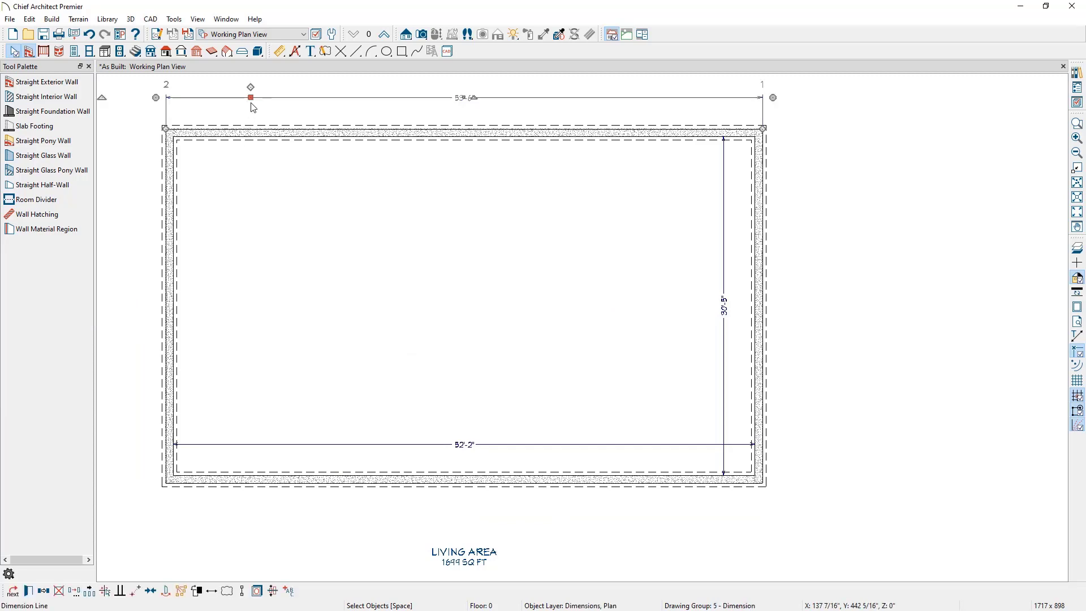
key("Delete")
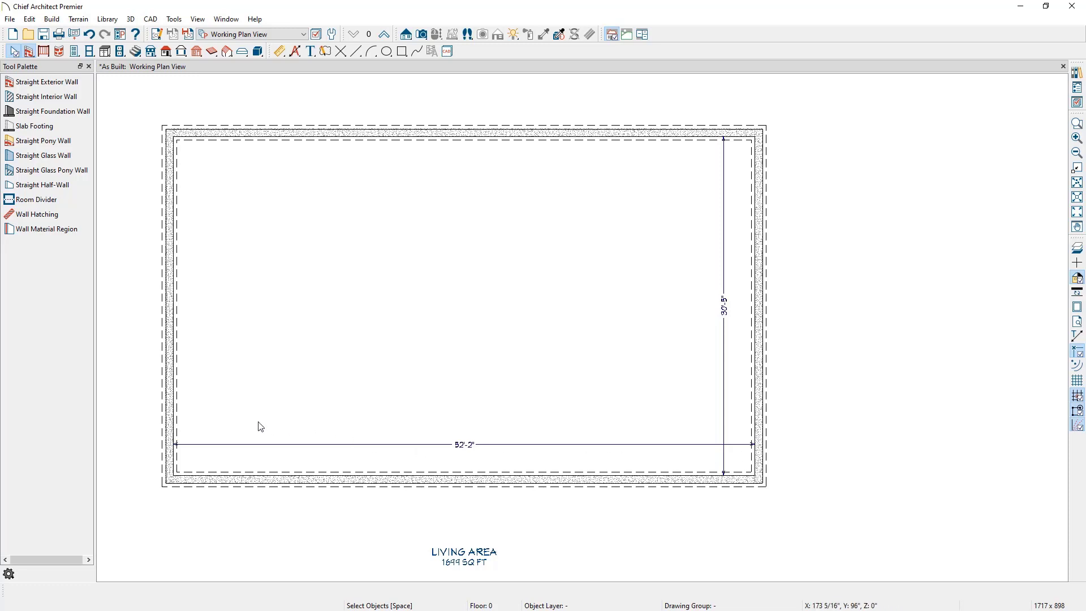
Step: Select the left foundation wall and set the room's interior width dimension to 55'
left_click(166, 418)
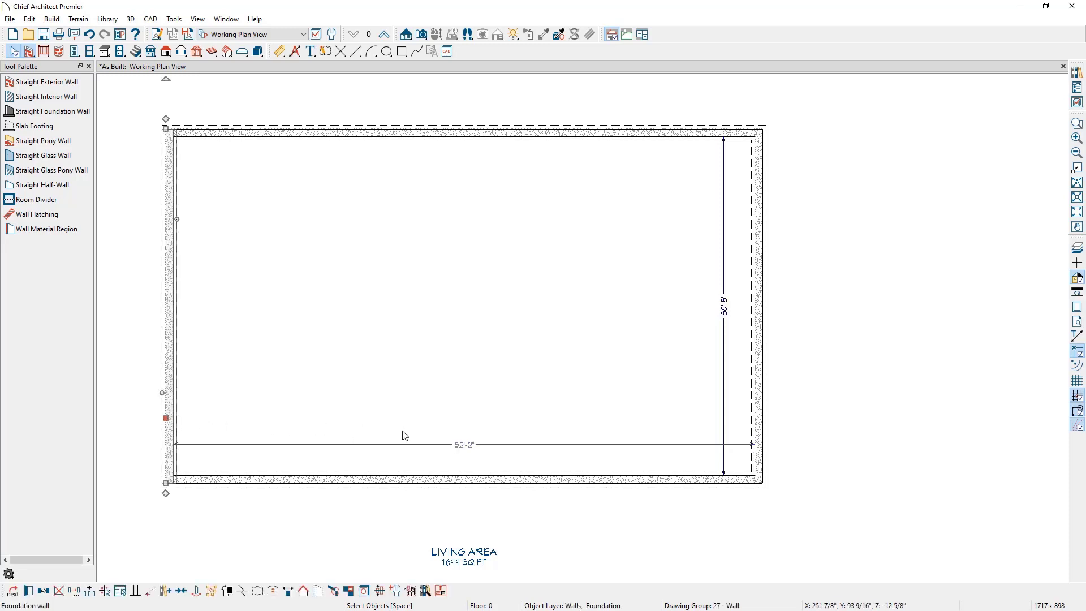
left_click(475, 450)
type("5")
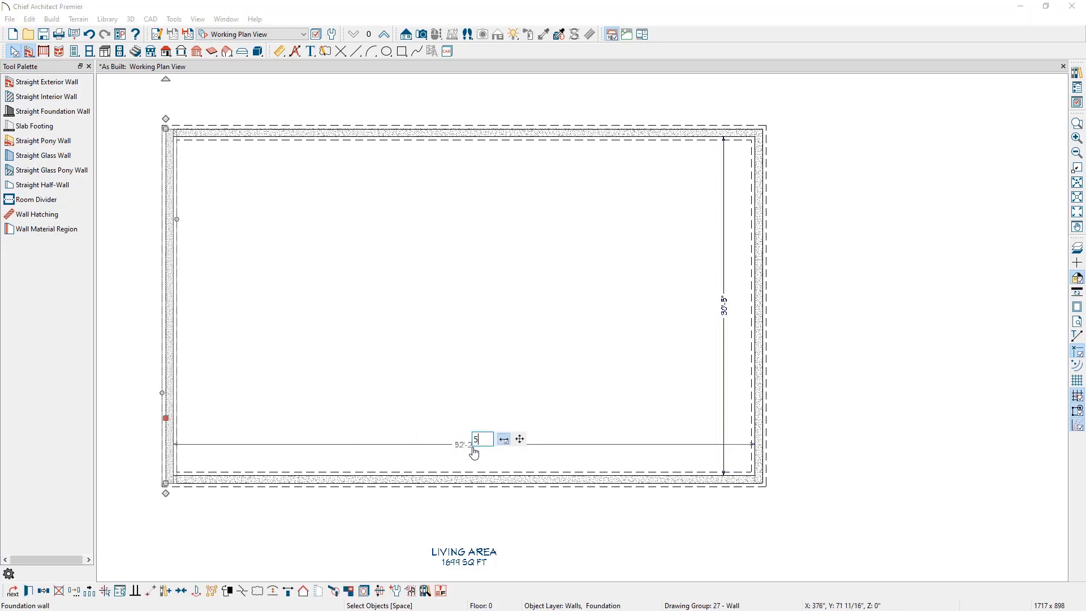
type("5'")
key("Return")
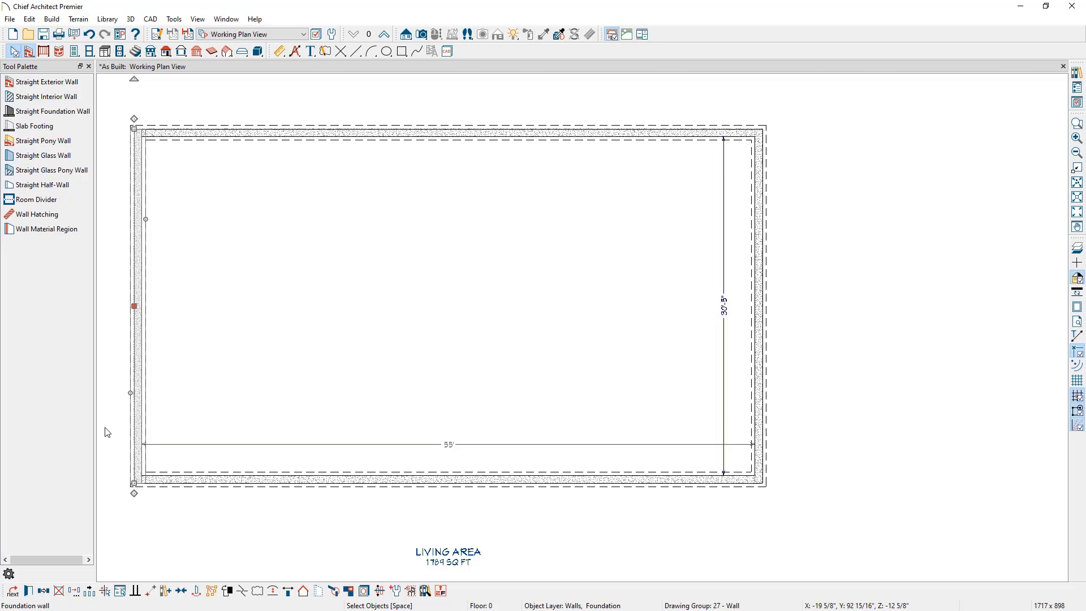
Step: Select the top foundation wall and set the room's interior depth dimension to 35'
left_click(805, 247)
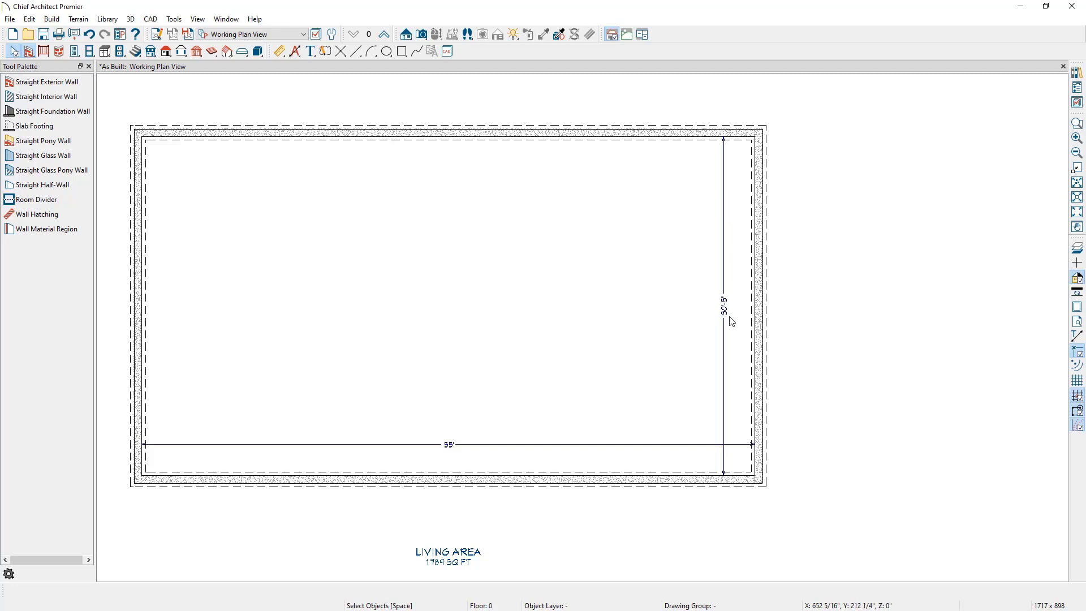
left_click(699, 137)
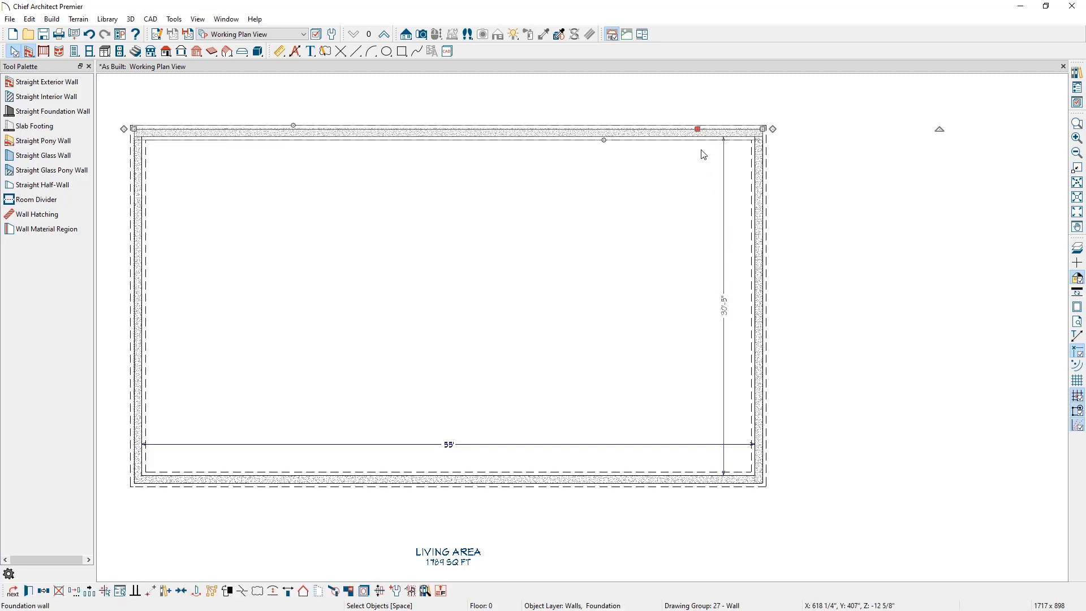
left_click(724, 313)
type("35")
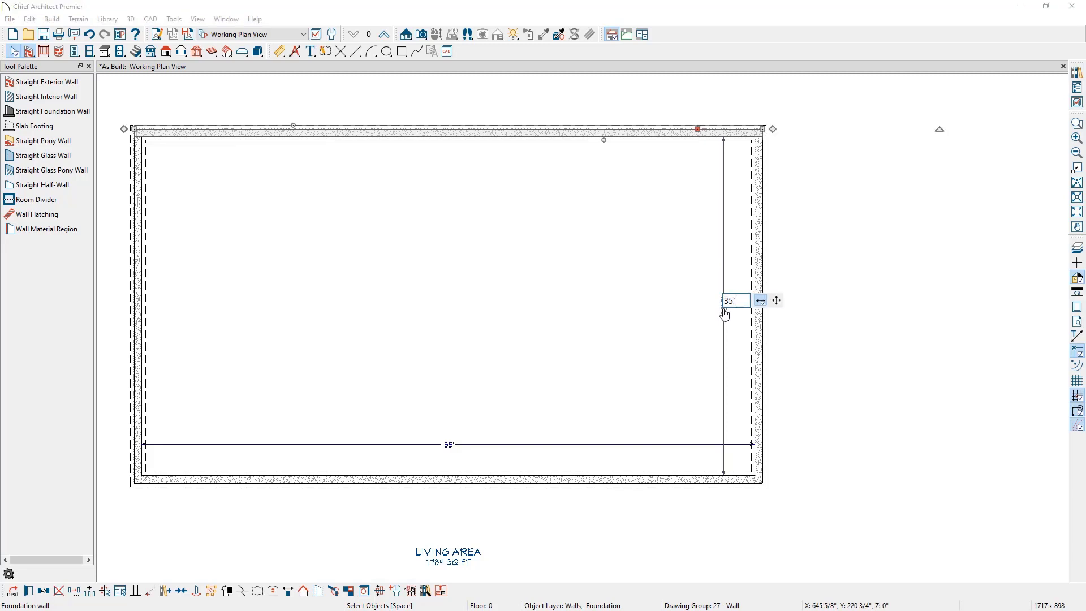
key("Return")
Step: Create a Full Camera 3D view of the foundation room and orbit it to inspect the walls
middle_click_drag(812, 238, 910, 295)
left_click(912, 292)
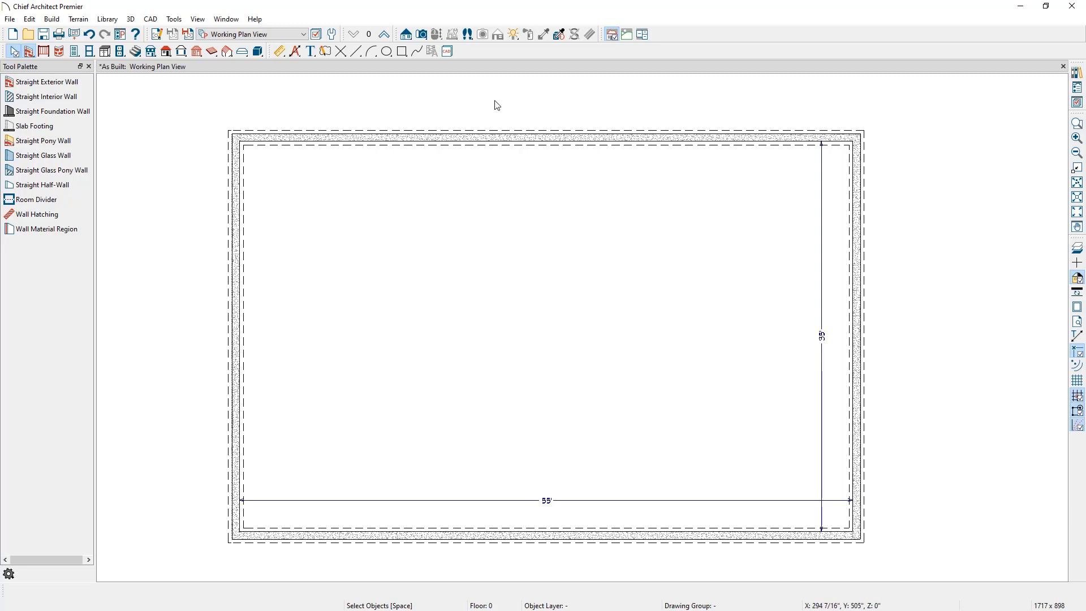
left_click(422, 34)
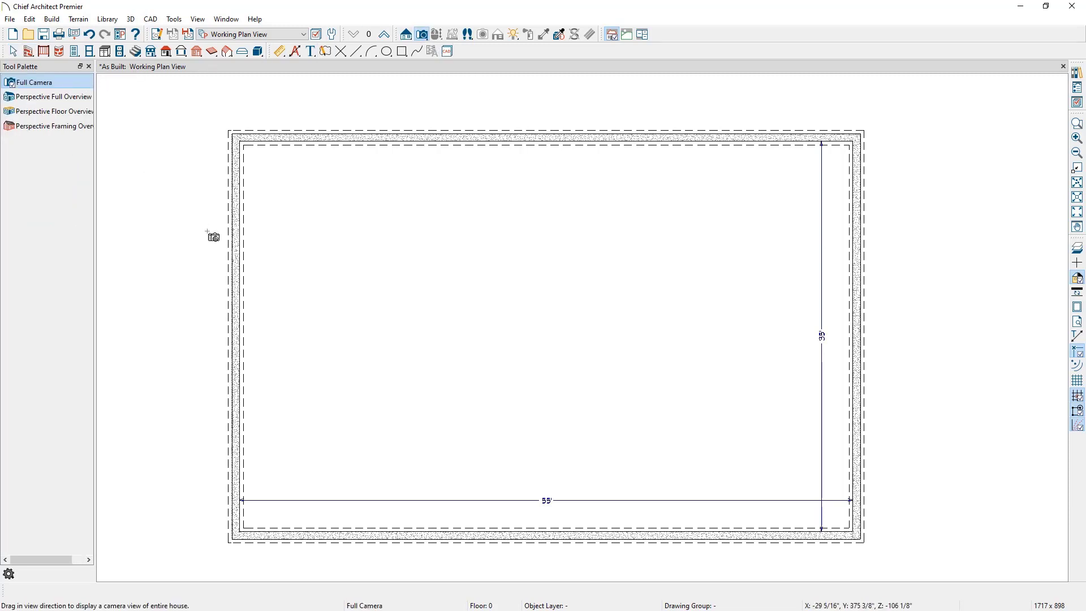
left_click_drag(391, 378, 258, 505)
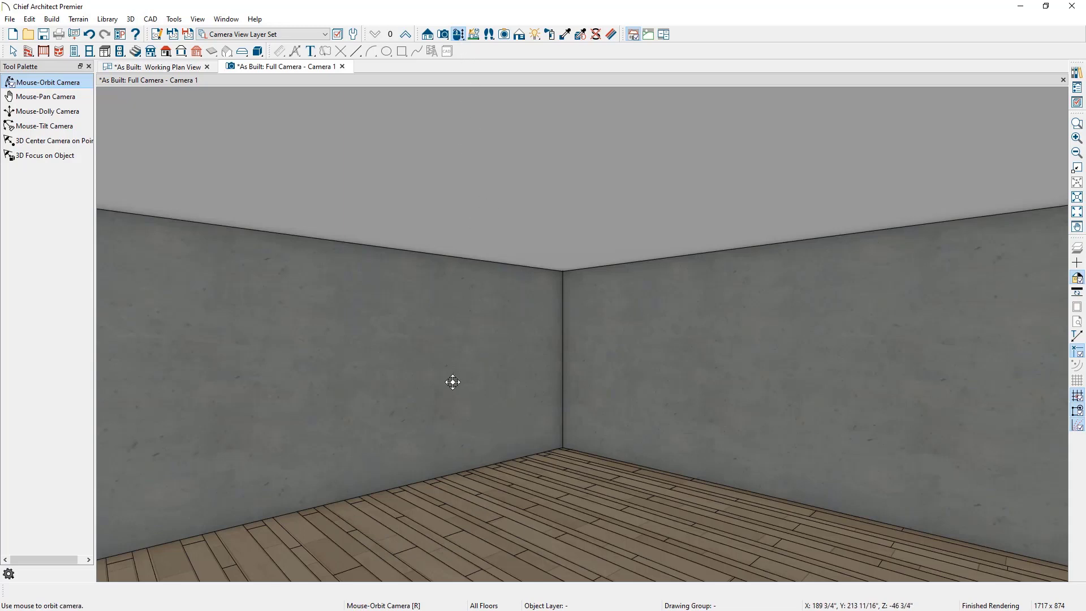
mouse_move(453, 382)
left_mouse_down()
mouse_move(419, 383)
mouse_move(507, 383)
mouse_move(453, 383)
left_mouse_up()
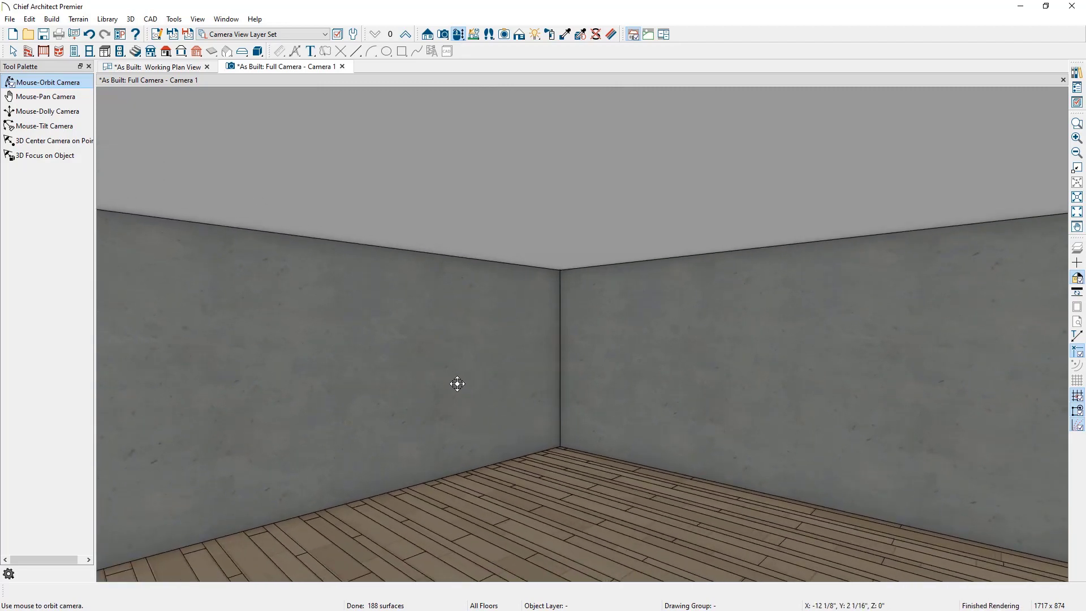
middle_click_drag(557, 383, 607, 400)
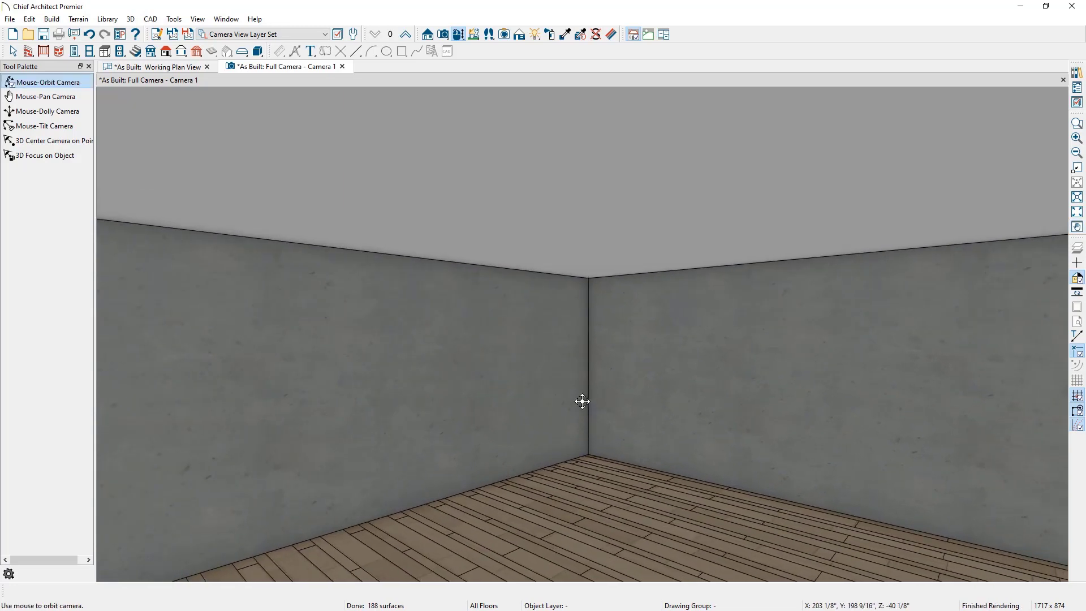
scroll(583, 401, "up", 3)
scroll(583, 402, "down", 2)
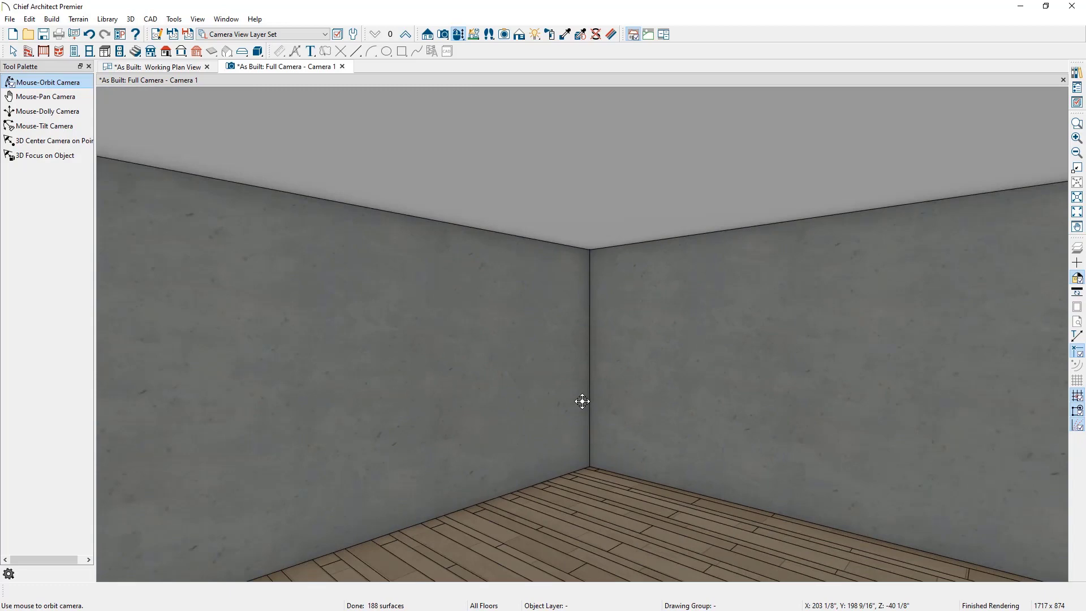
mouse_move(583, 402)
left_mouse_down()
mouse_move(548, 398)
mouse_move(723, 410)
mouse_move(600, 410)
left_mouse_up()
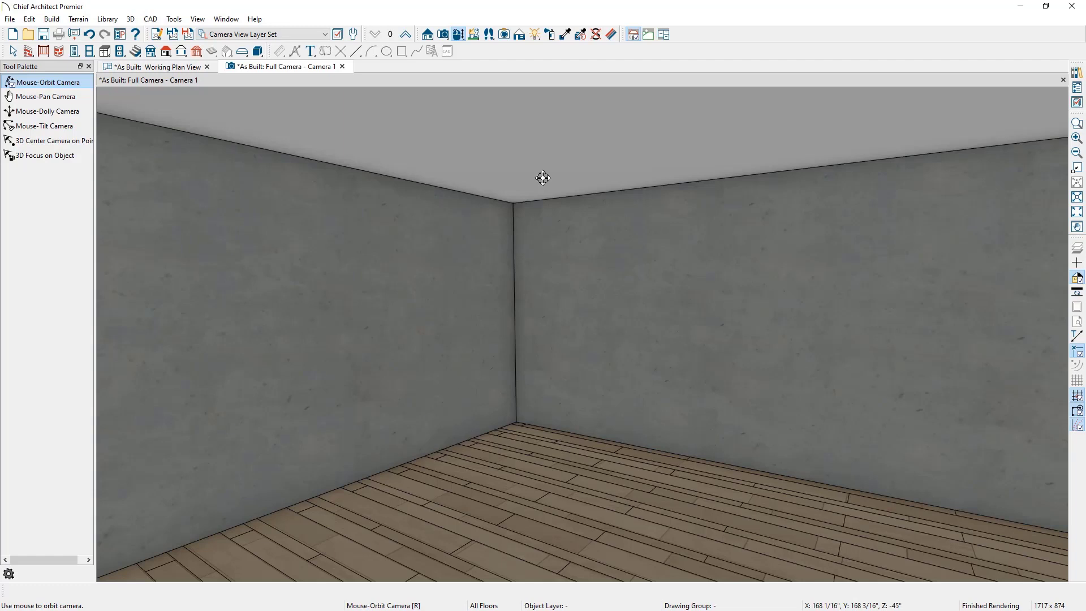
Step: Open the room's specification and examine its room type, absolute elevations and relative ceiling heights
key("space")
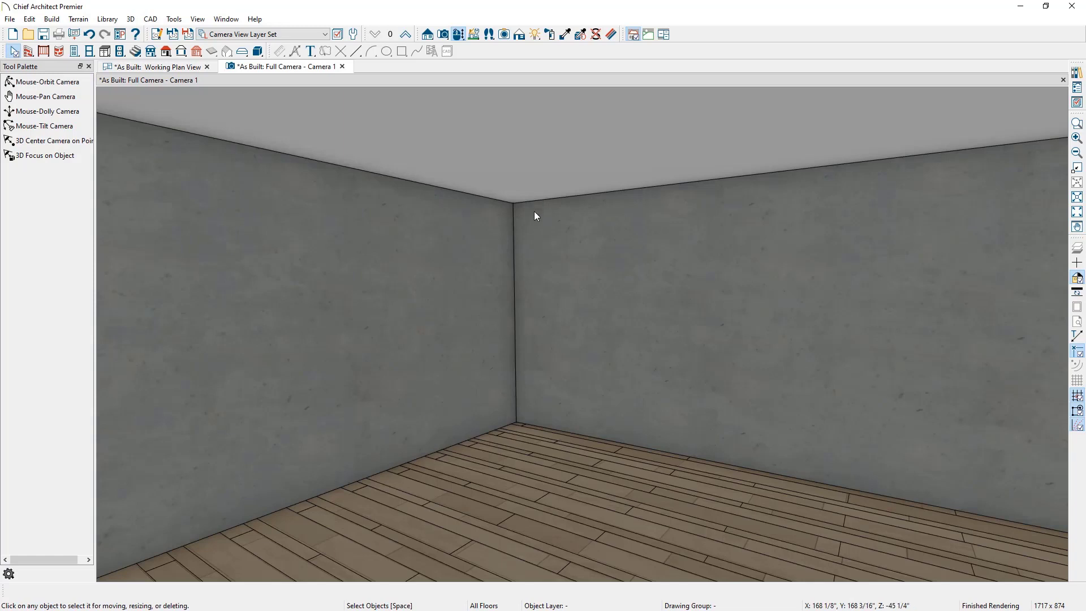
double_click(536, 460)
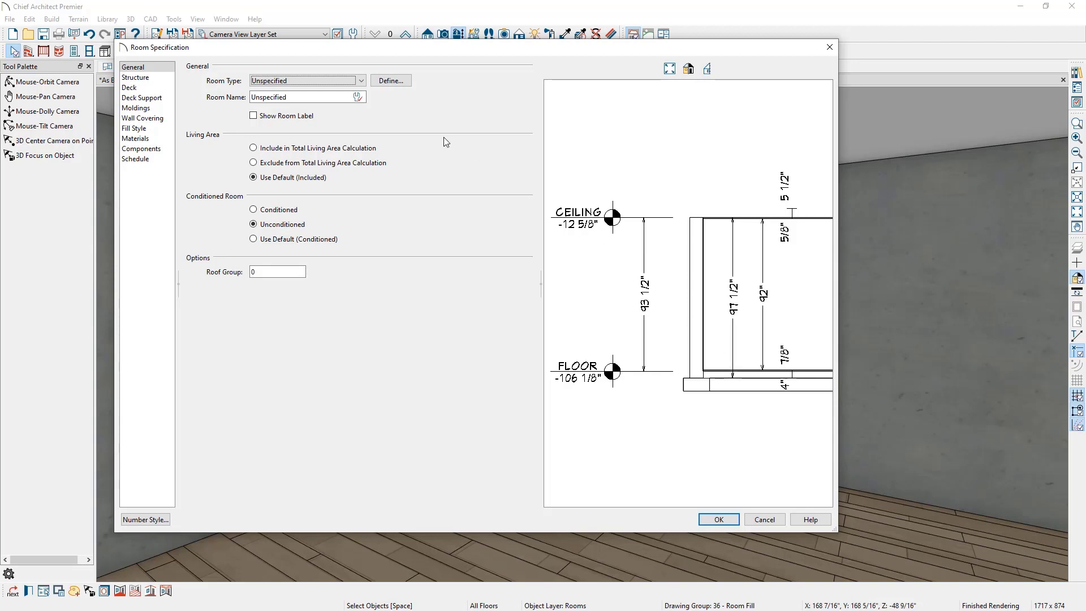
left_click(340, 85)
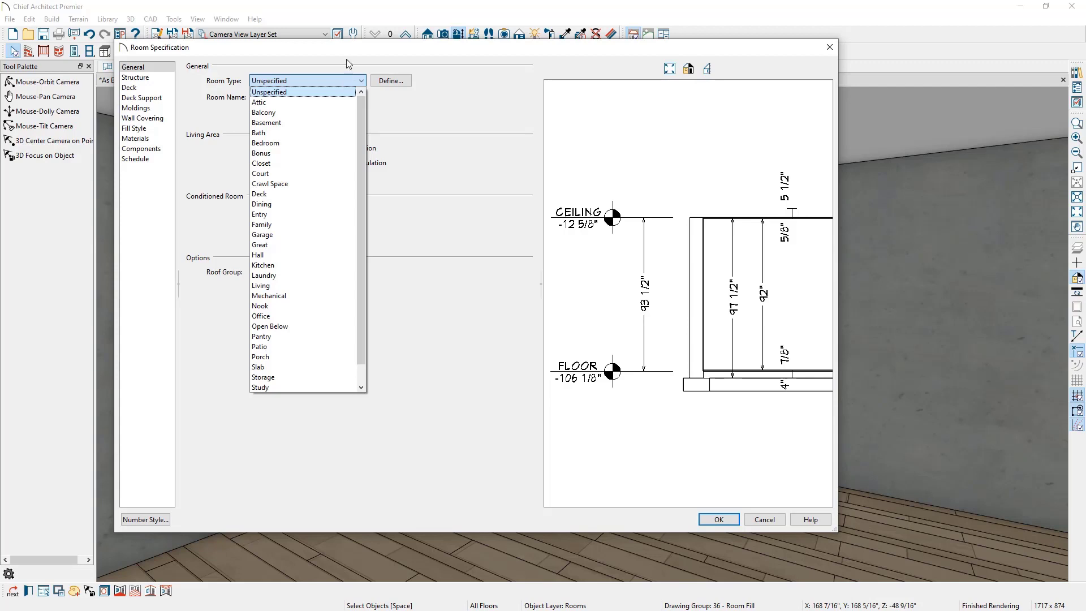
left_click(347, 59)
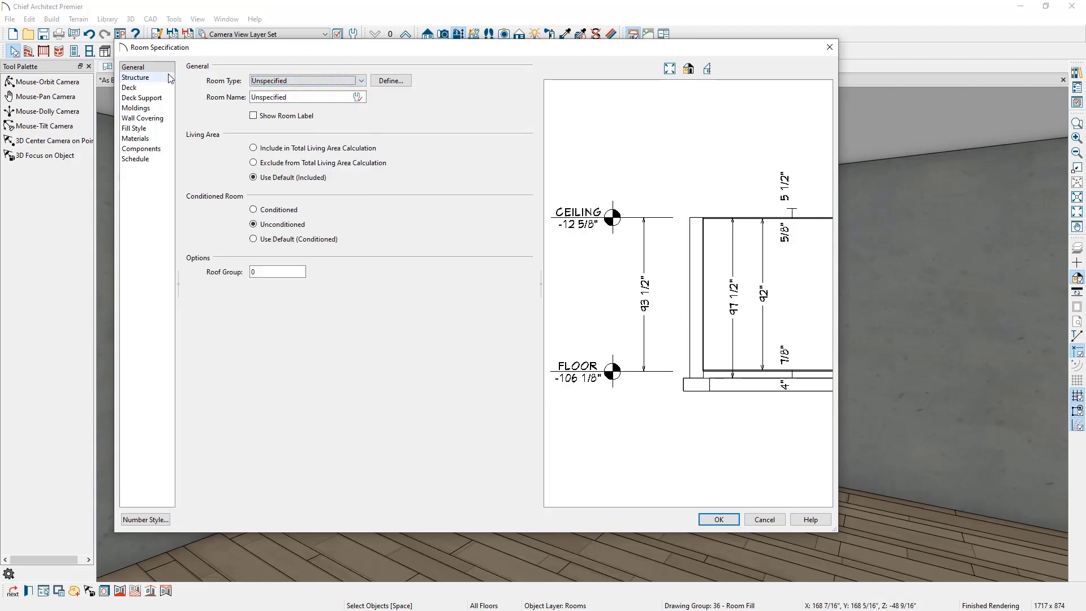
left_click(142, 78)
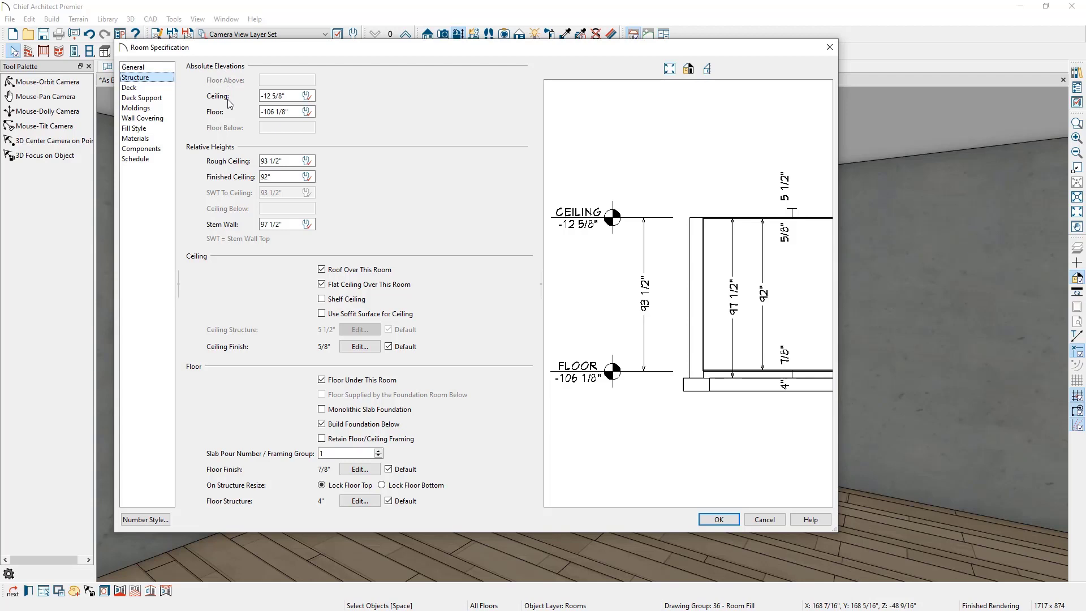
left_click(280, 96)
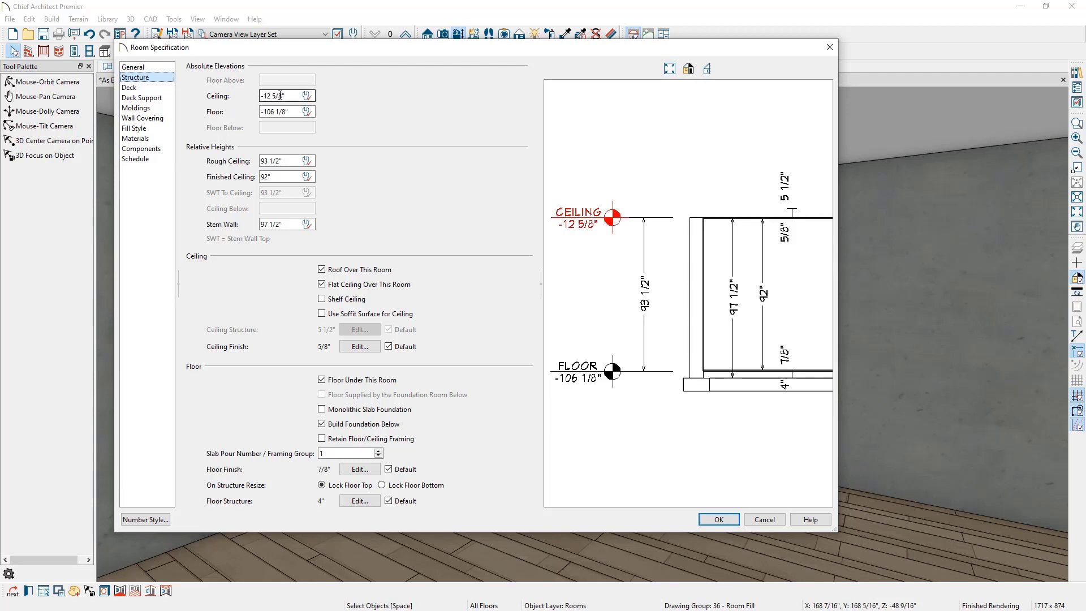
left_click(280, 111)
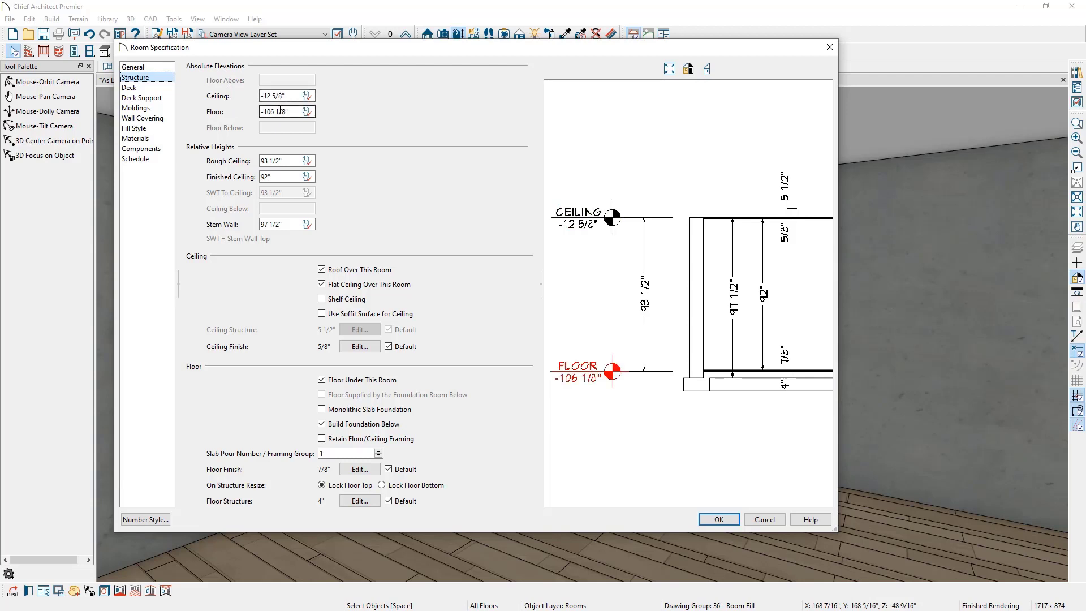
left_click(285, 96)
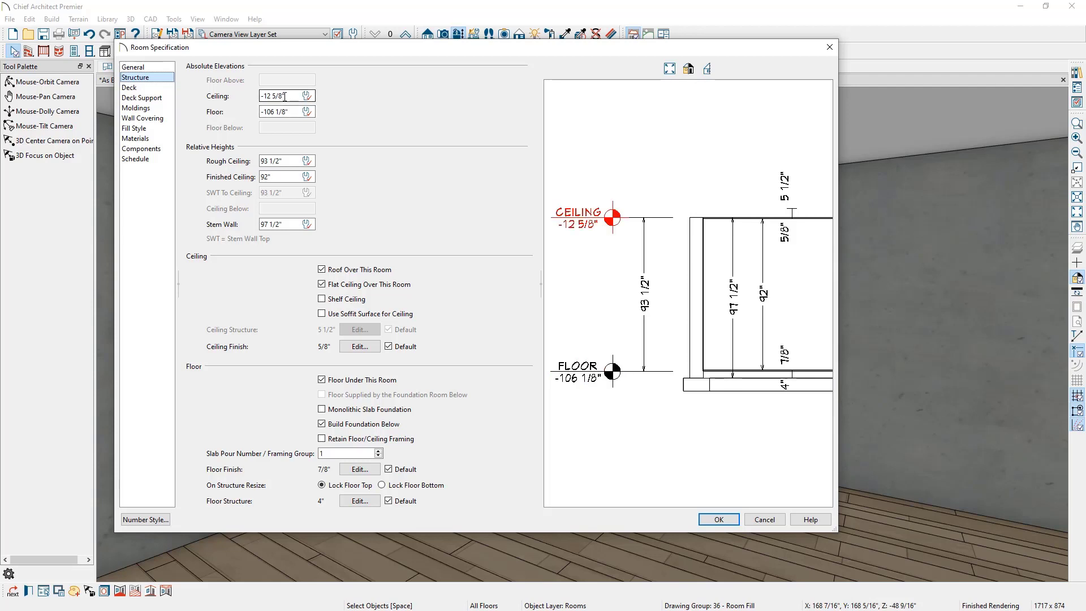
left_click(284, 112)
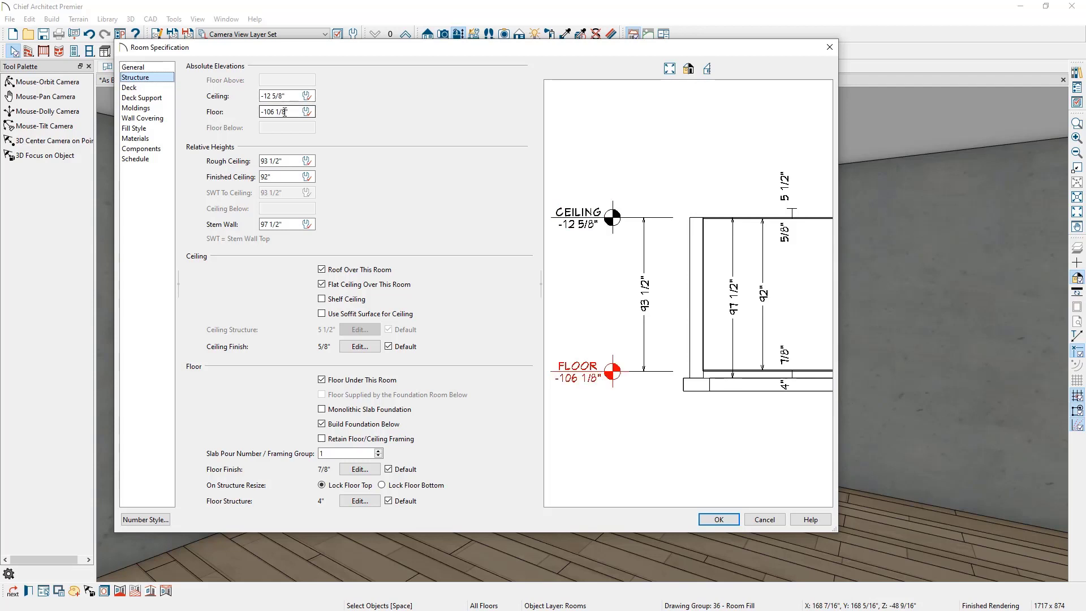
left_click(284, 161)
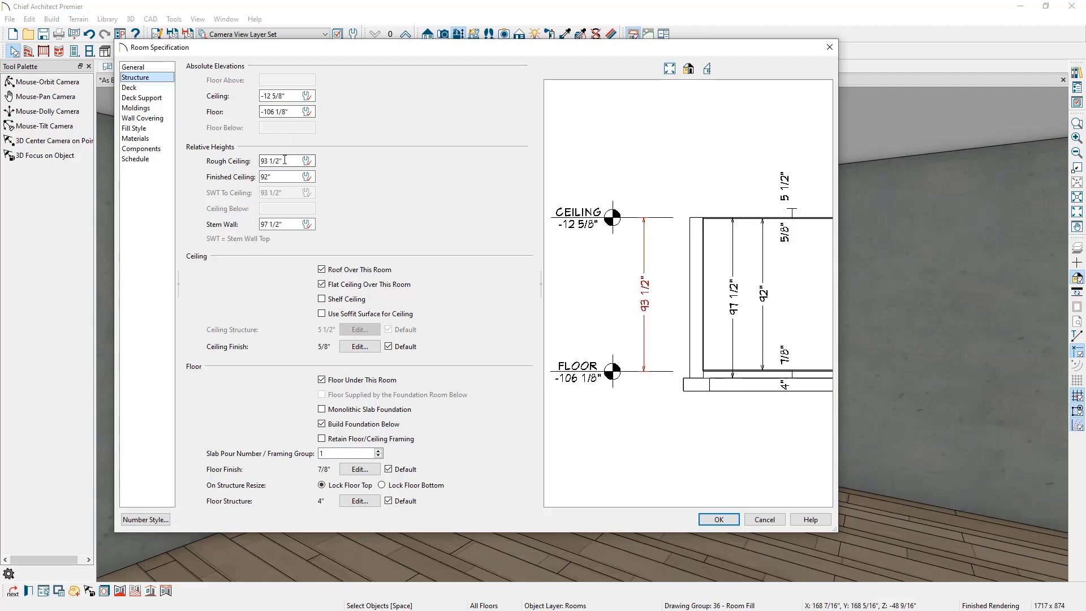
left_click(285, 176)
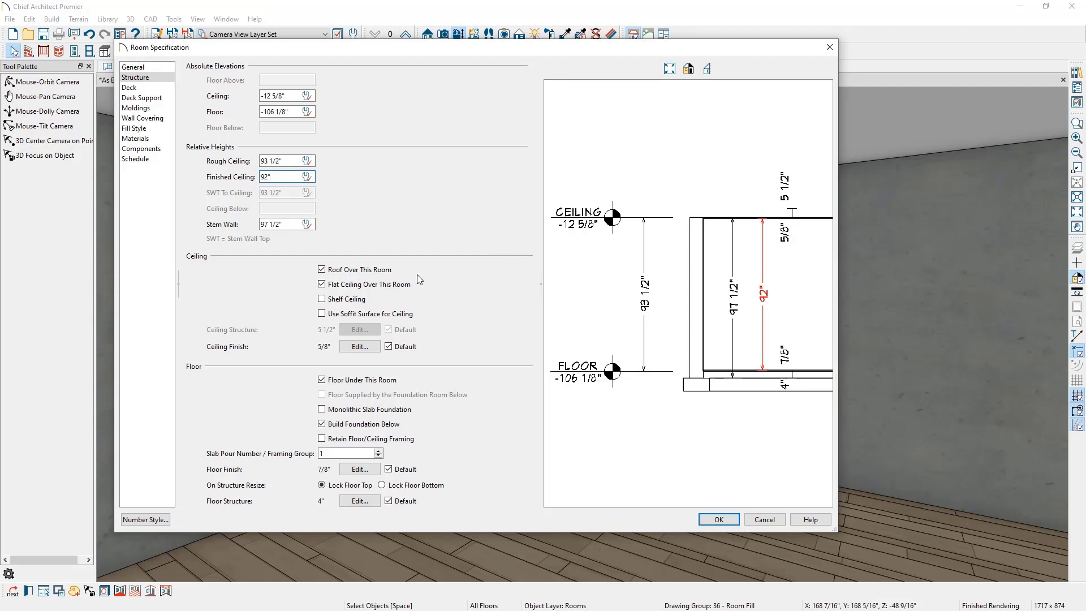
Step: Turn off the flat ceiling over the room and delete both ceiling finish layers
left_click(360, 289)
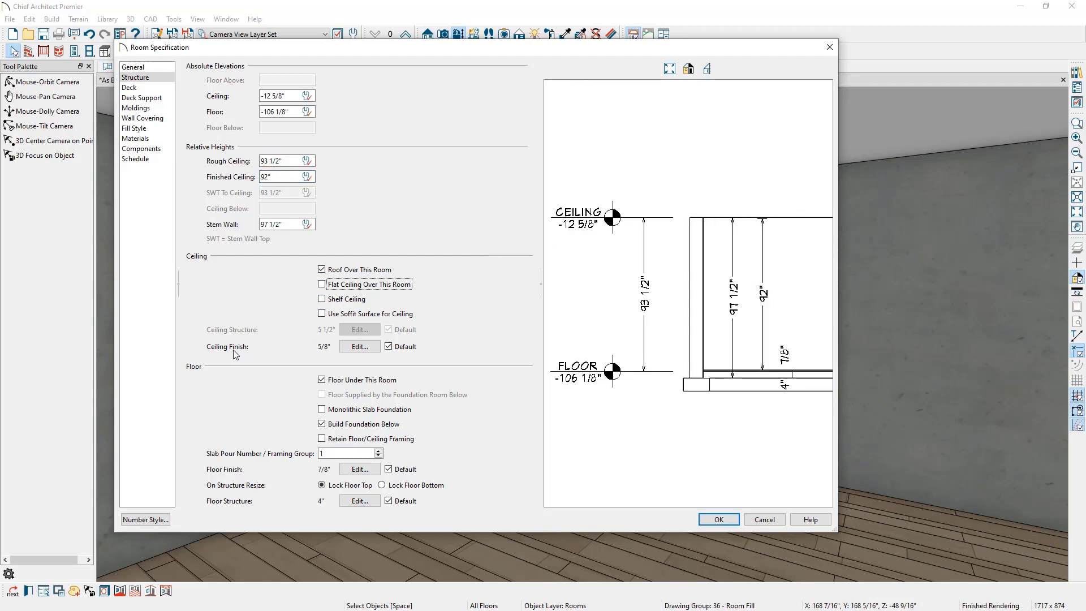
left_click(359, 346)
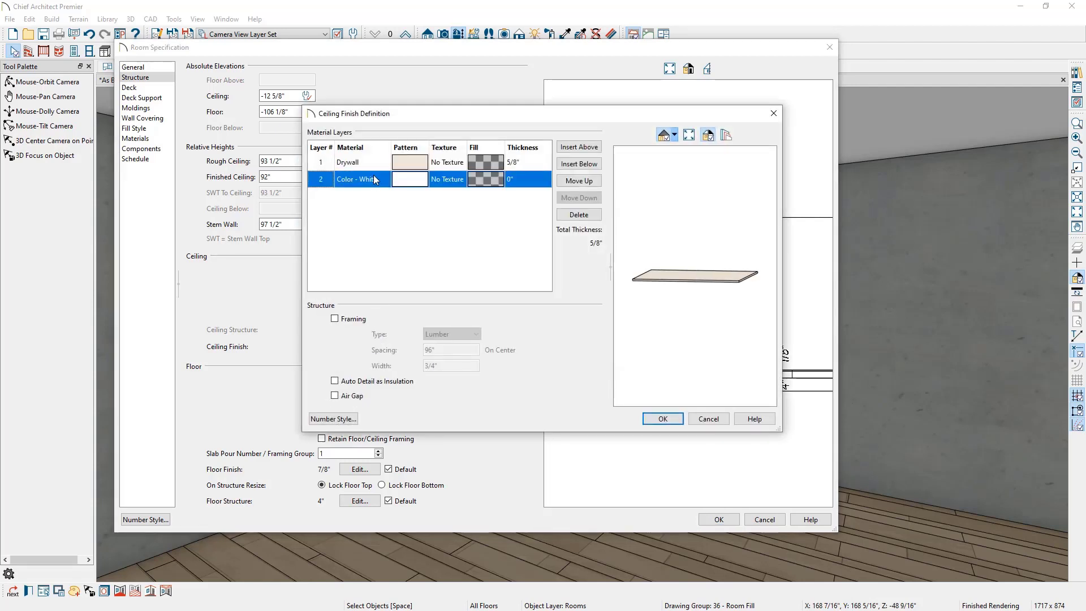
left_click(371, 164)
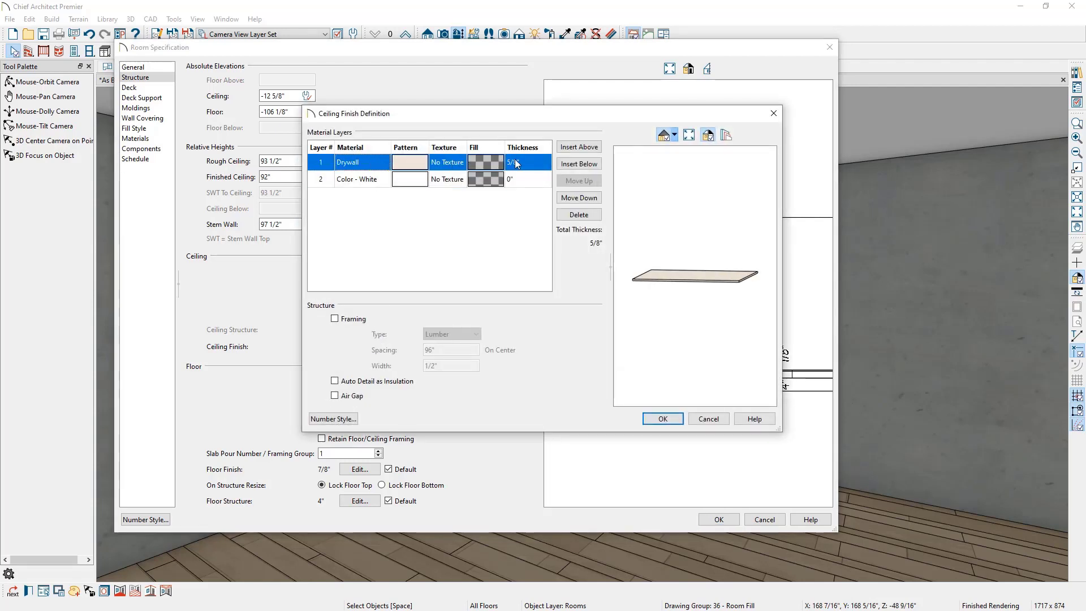
left_click(378, 178)
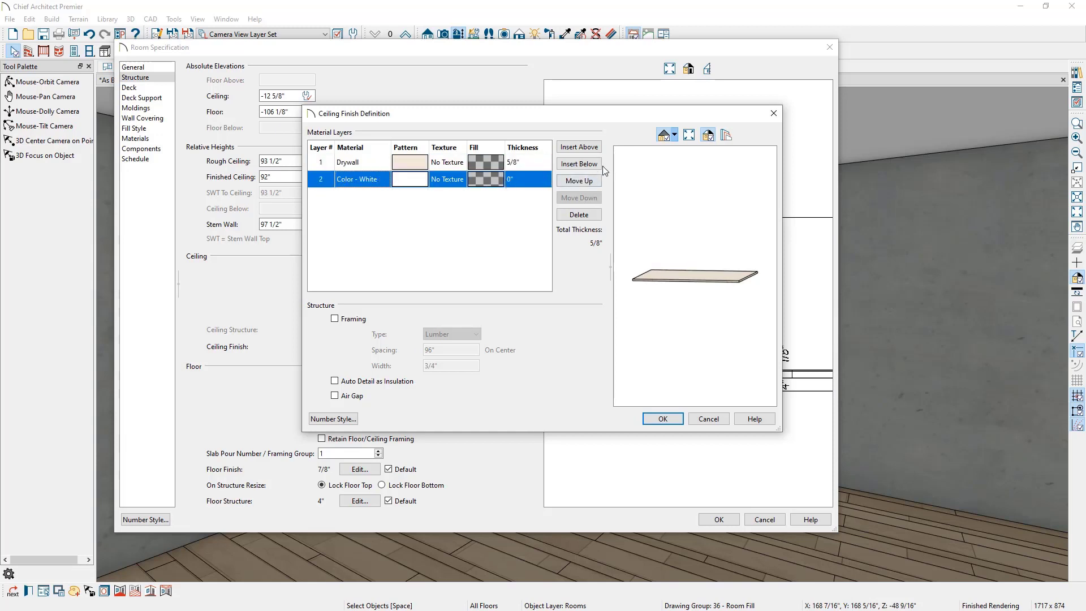
left_click(589, 217)
left_click(589, 215)
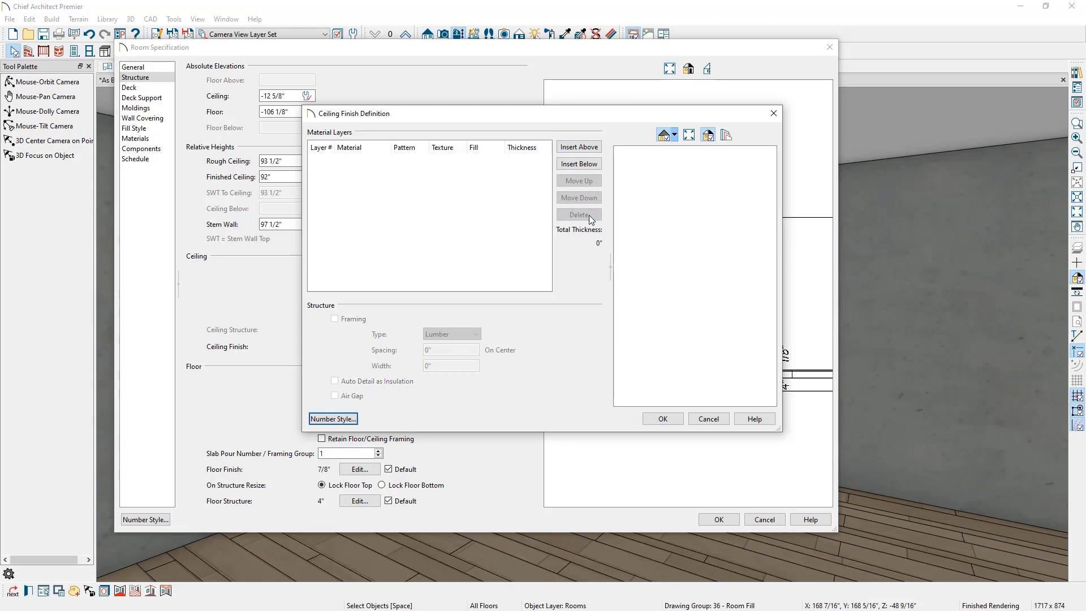
left_click(658, 418)
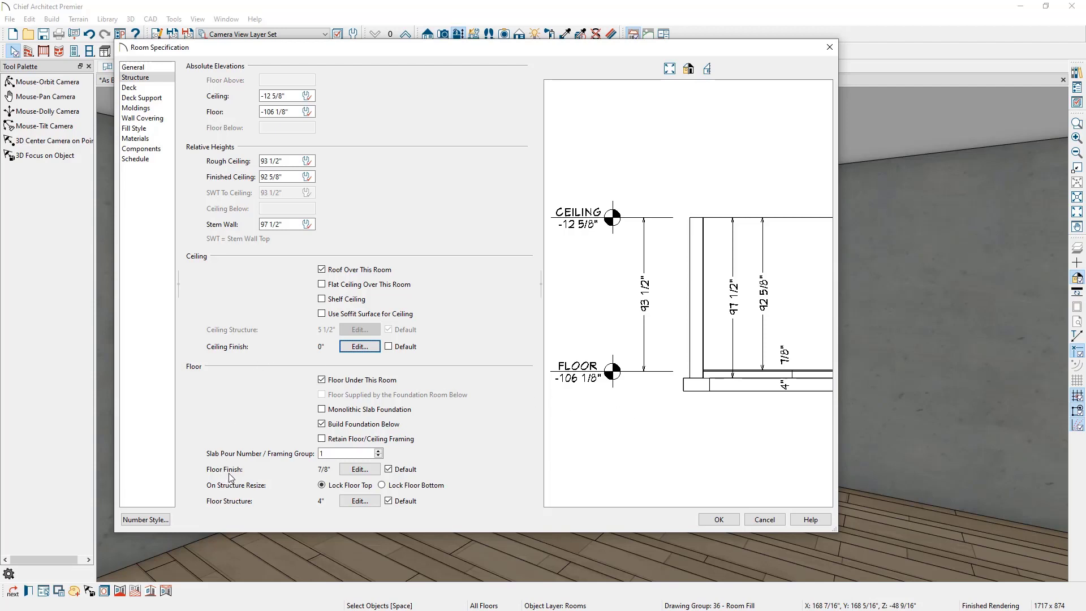
Step: Delete both floor finish layers of the foundation room, review its floor structure, and confirm the room specification
left_click(359, 470)
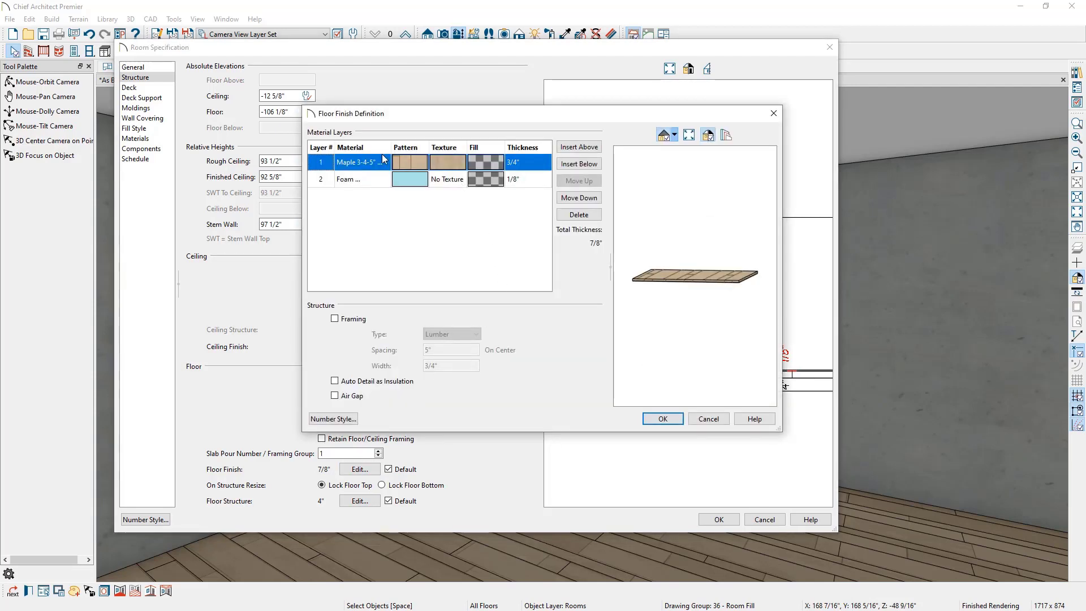
left_click(572, 215)
left_click(576, 216)
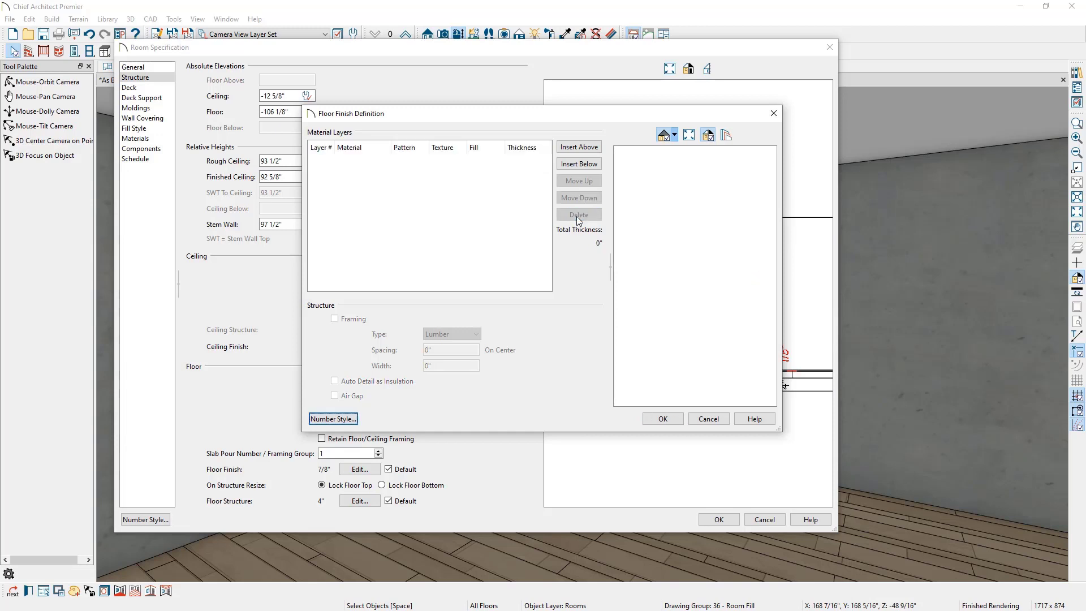
left_click(664, 420)
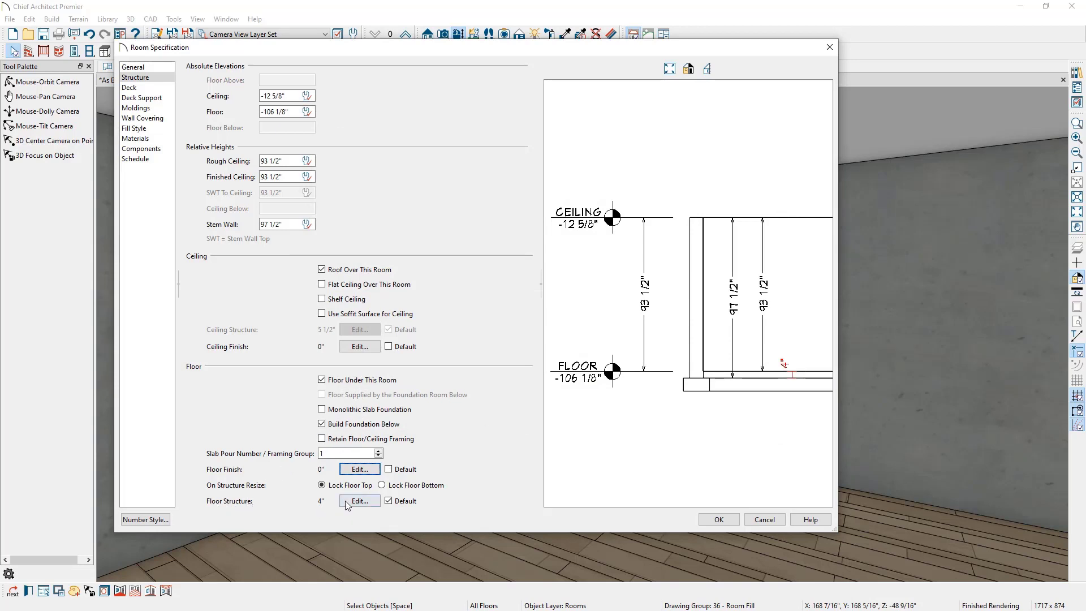
left_click(362, 501)
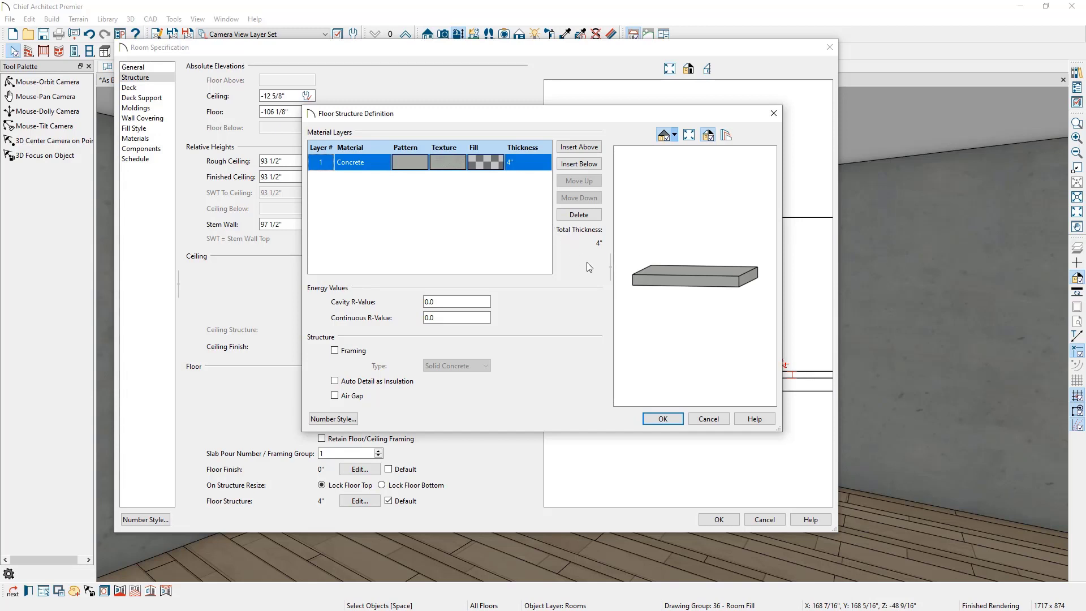
left_click(709, 419)
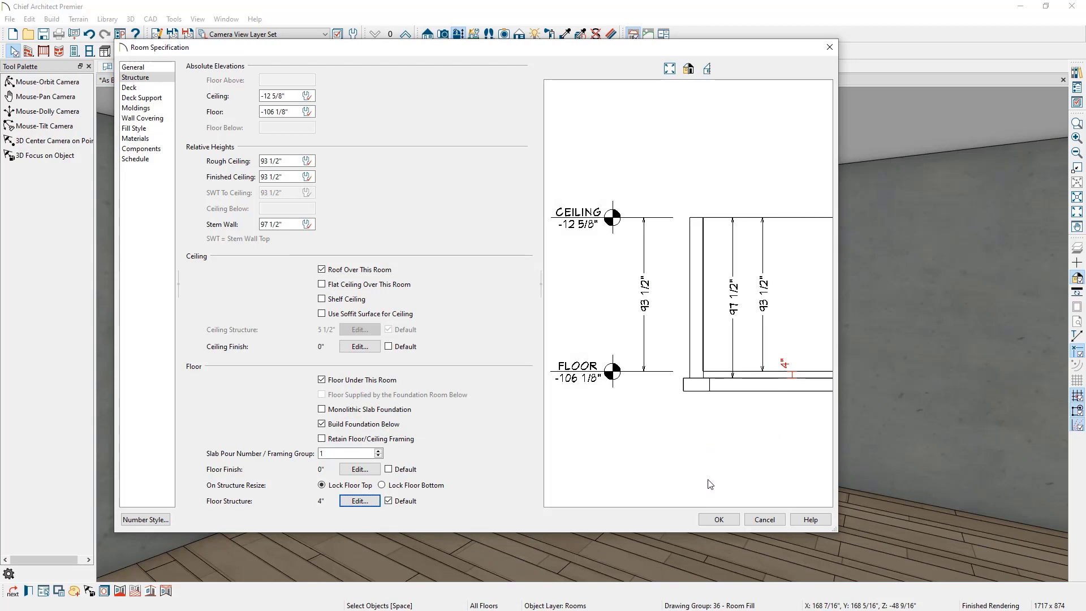
left_click(716, 520)
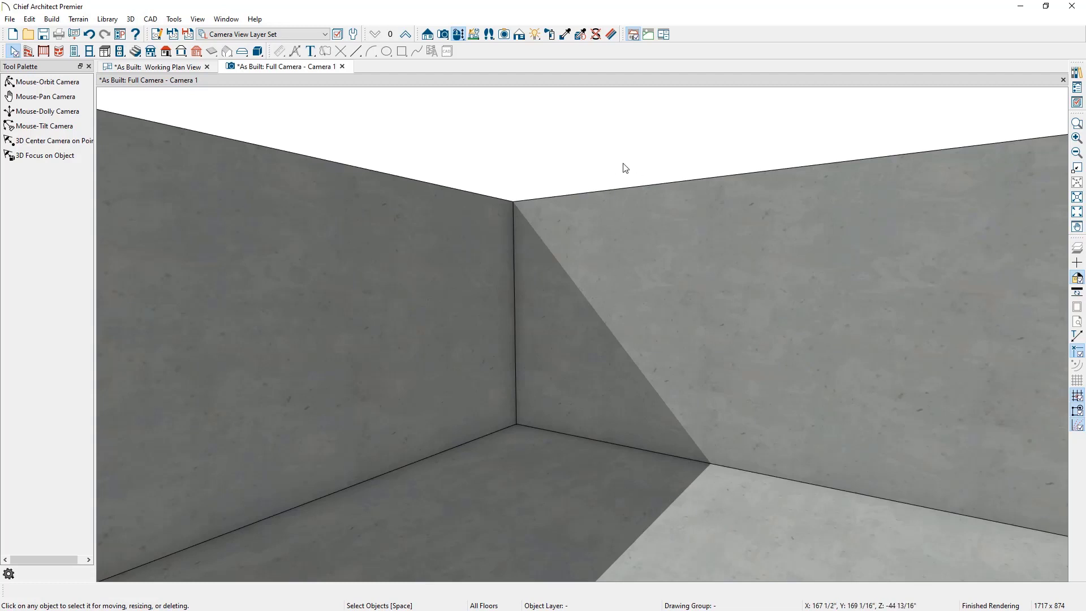
left_click(458, 38)
mouse_move(477, 209)
left_mouse_down()
mouse_move(437, 197)
mouse_move(514, 235)
mouse_move(194, 218)
mouse_move(458, 213)
mouse_move(490, 227)
left_mouse_up()
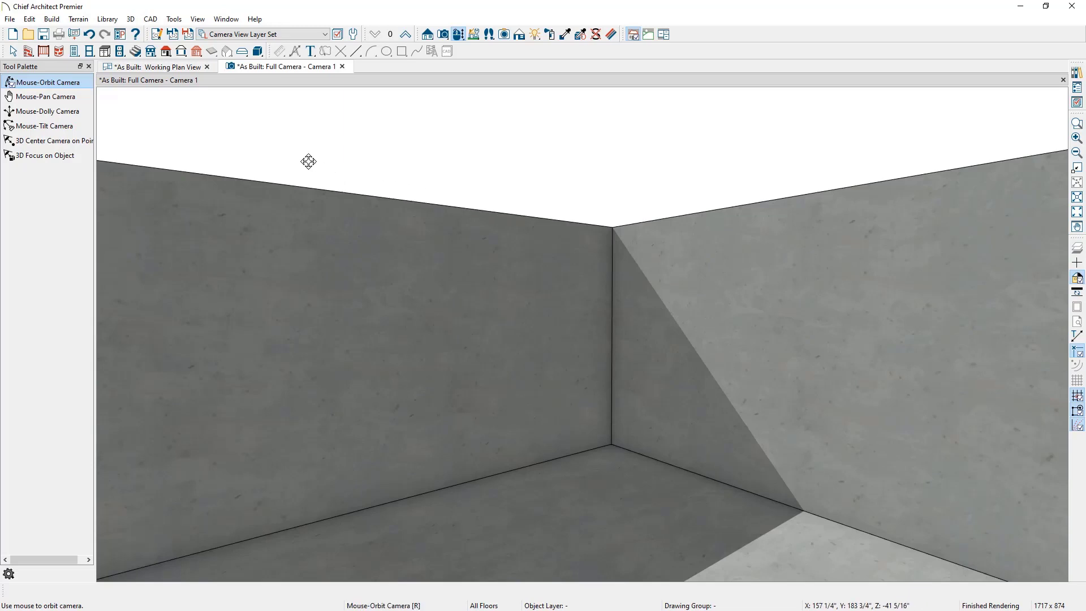
Step: Move up to Floor 1, show the reference floor, and draw exterior walls tracing the foundation outline
left_click(174, 66)
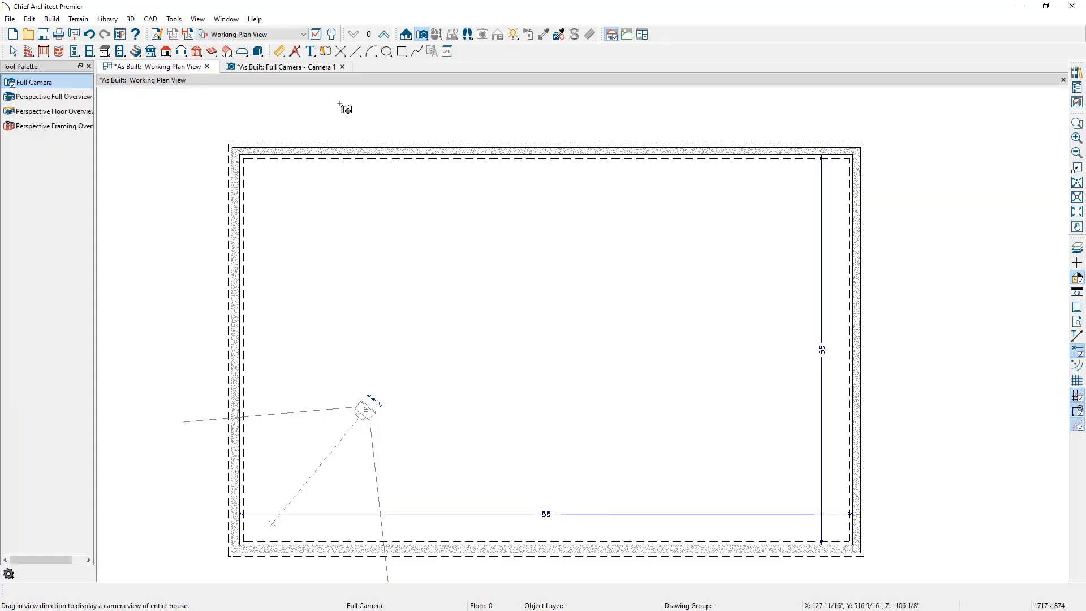
key("space")
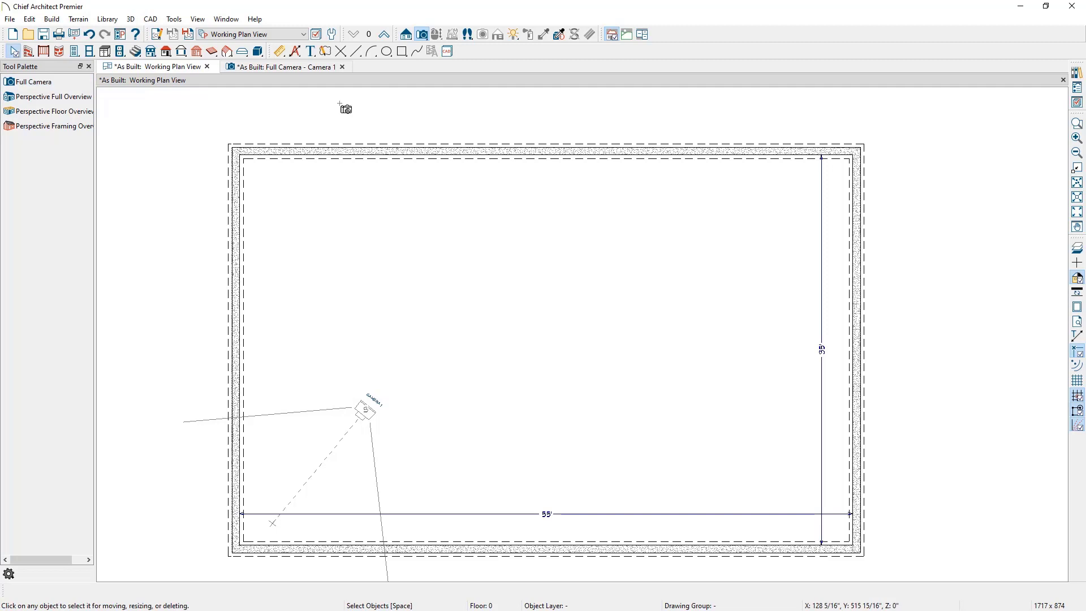
left_click(382, 36)
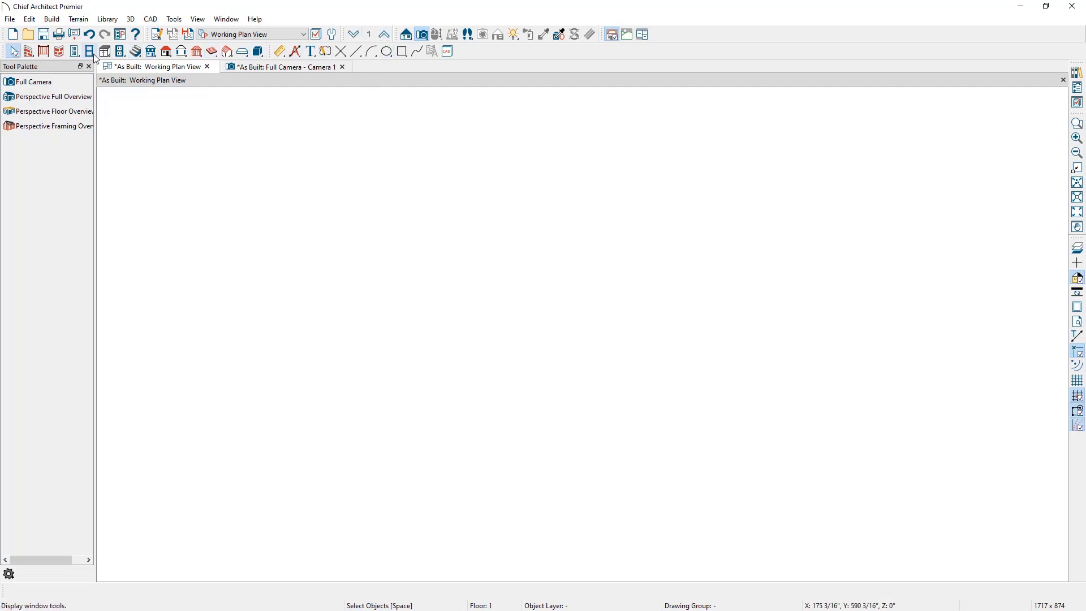
left_click(27, 54)
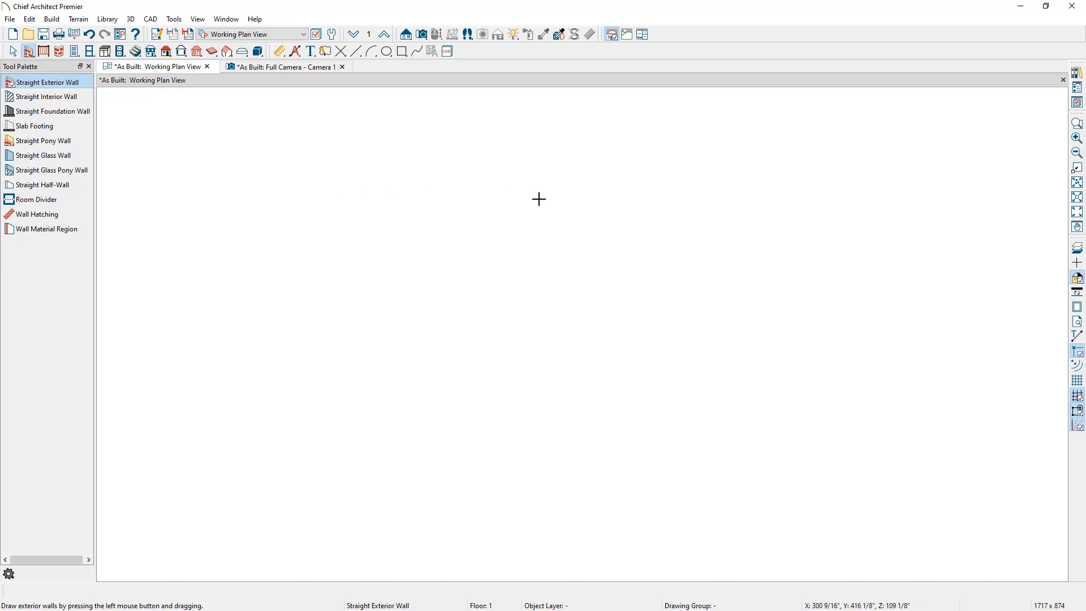
left_click(1078, 254)
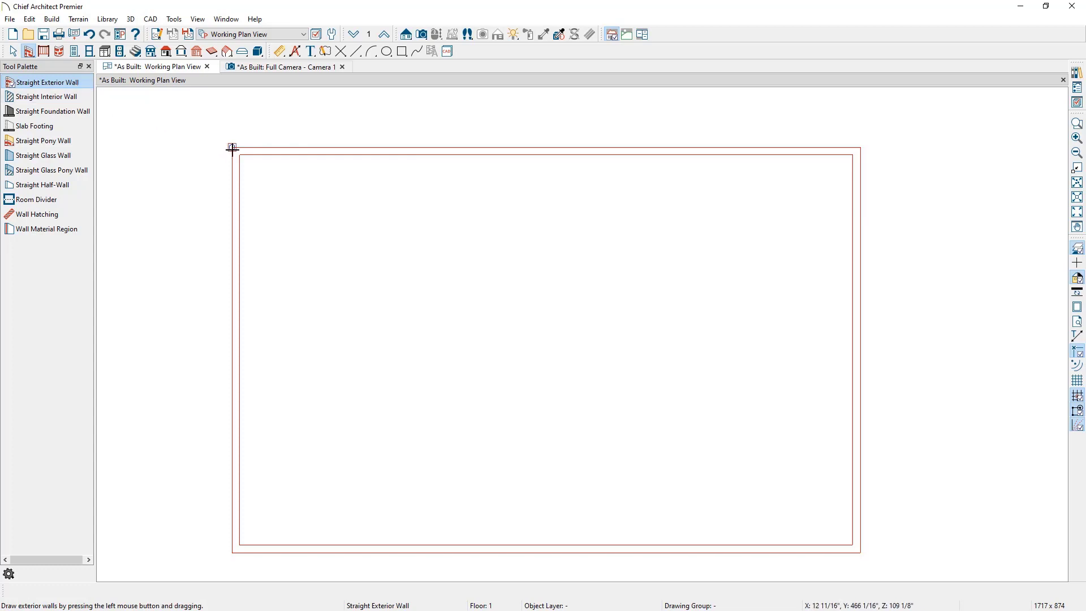
left_click_drag(232, 149, 860, 152)
left_click_drag(860, 151, 860, 553)
left_click_drag(860, 552, 231, 231)
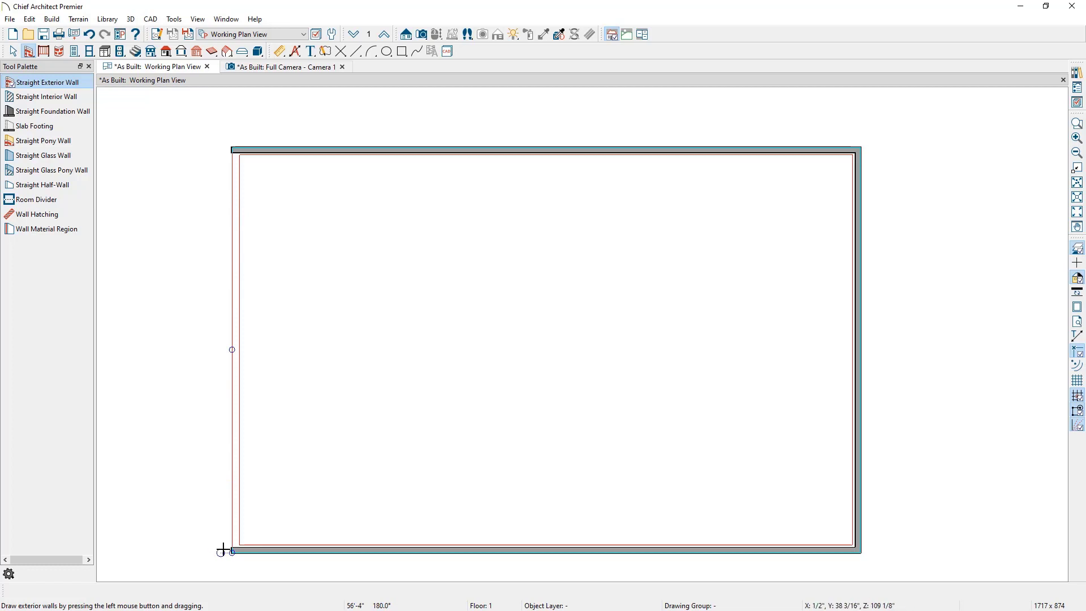
mouse_move(225, 551)
left_mouse_down()
mouse_move(225, 202)
mouse_move(236, 154)
left_mouse_up()
key("Escape")
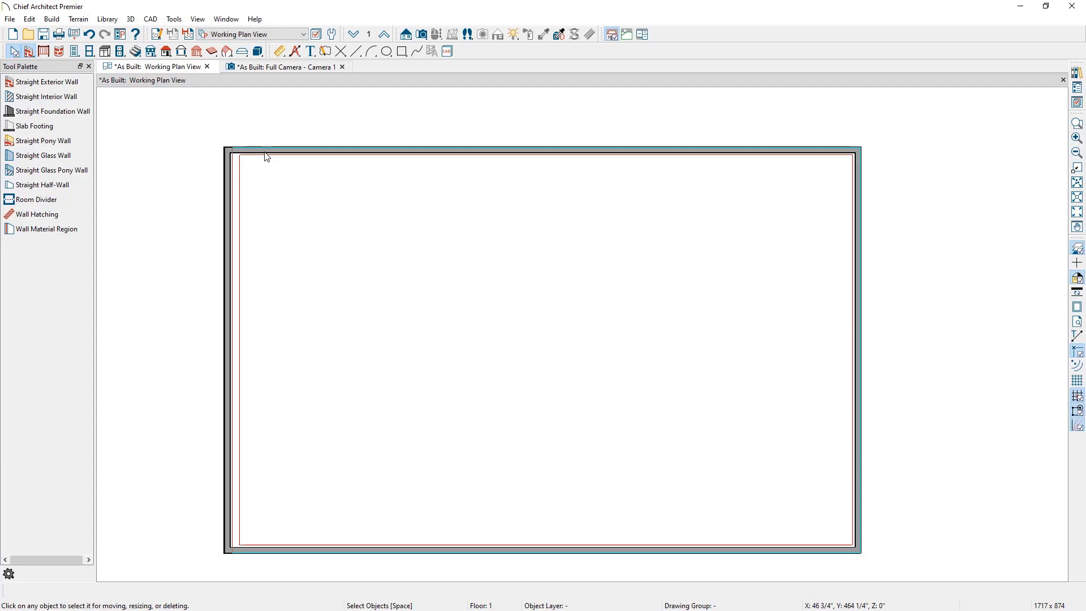
Step: Align the left exterior wall with the foundation wall below it
left_click(227, 222)
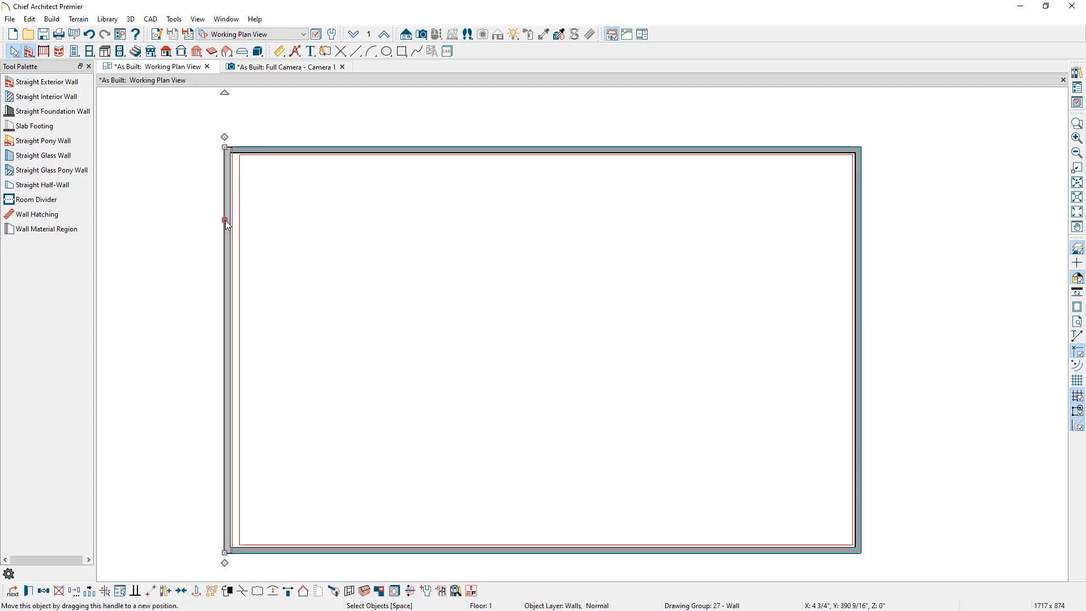
left_click_drag(226, 220, 227, 222)
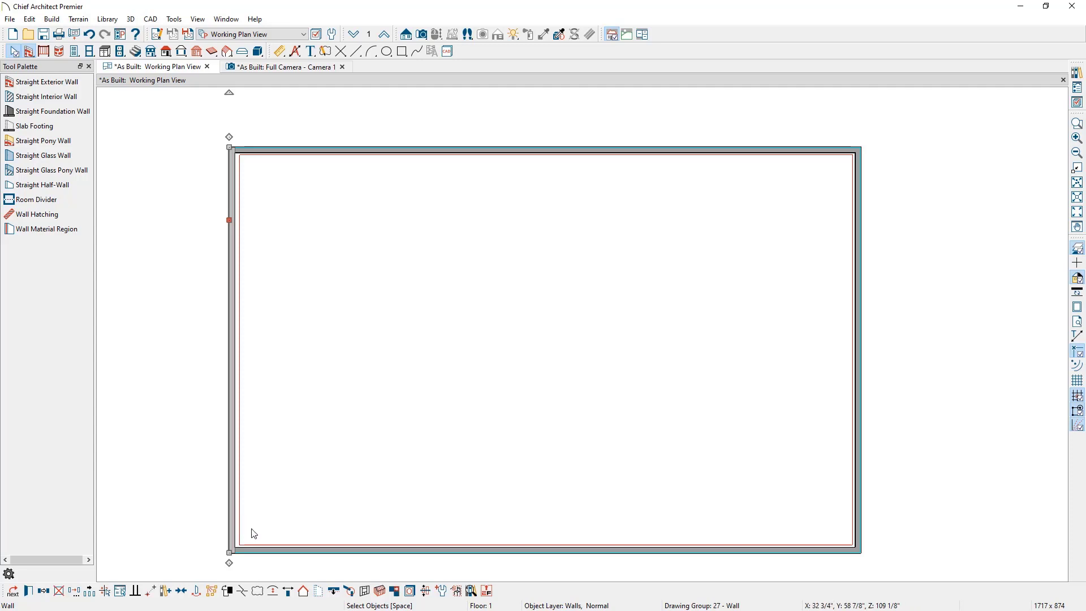
left_click(335, 591)
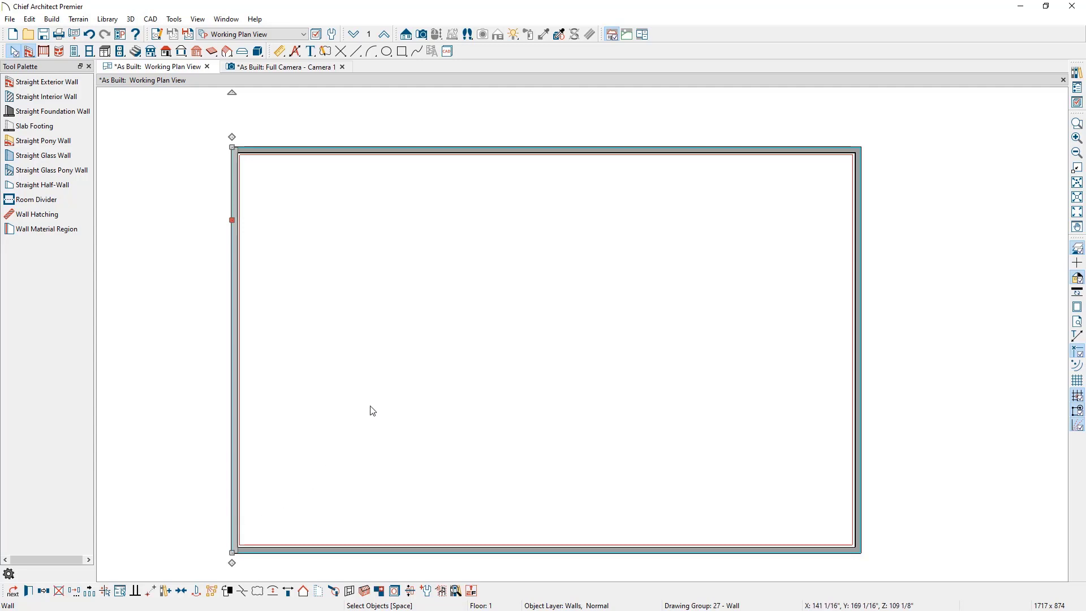
Step: Open the first-floor room's specification and examine the layers of its floor structure without changes
left_click(426, 358)
double_click(426, 359)
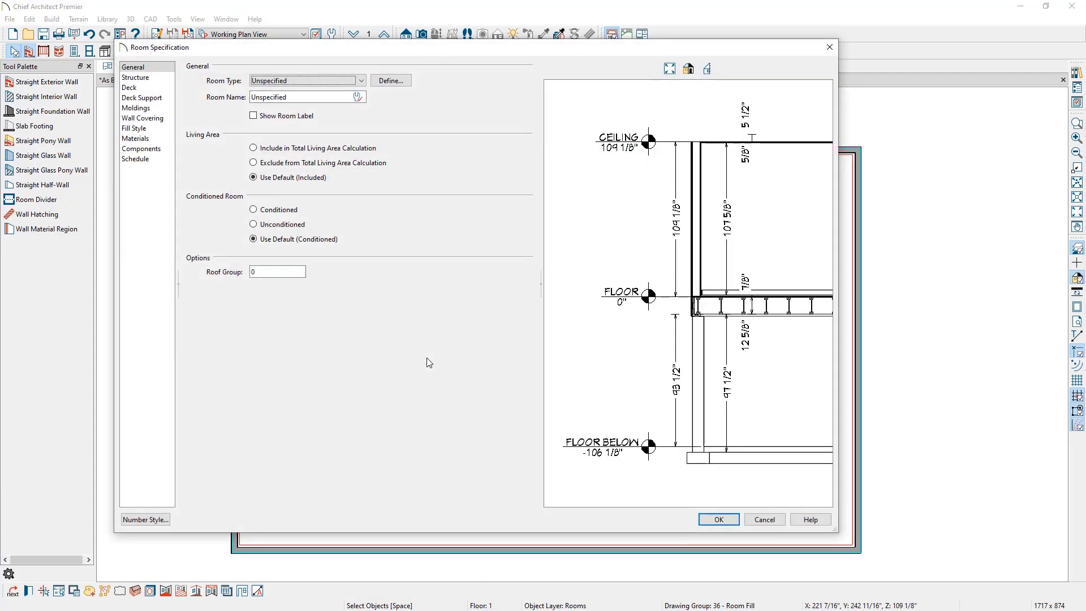
left_click(135, 78)
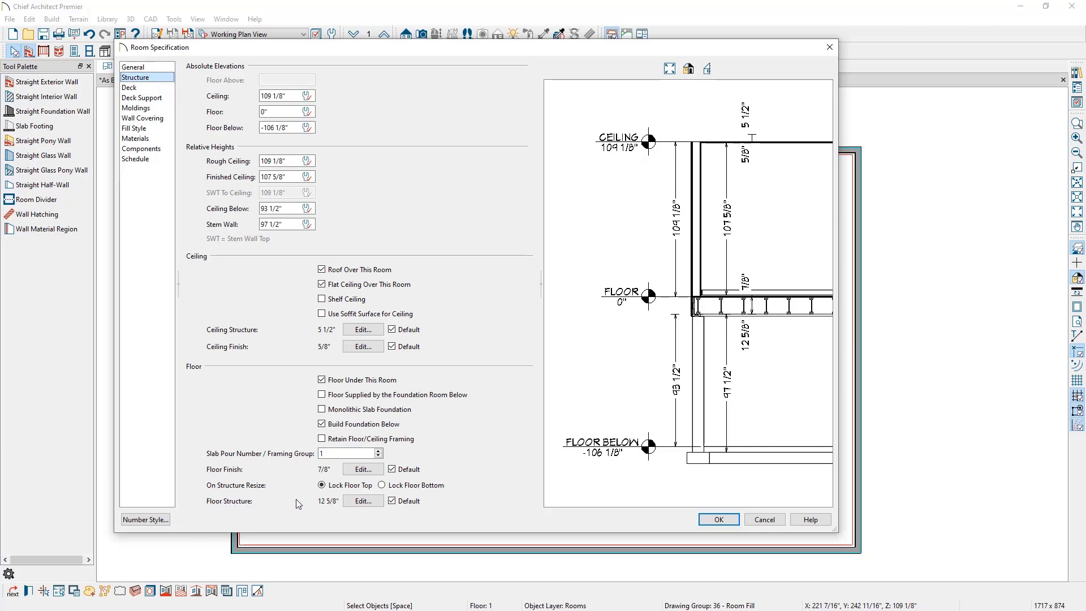
left_click(363, 502)
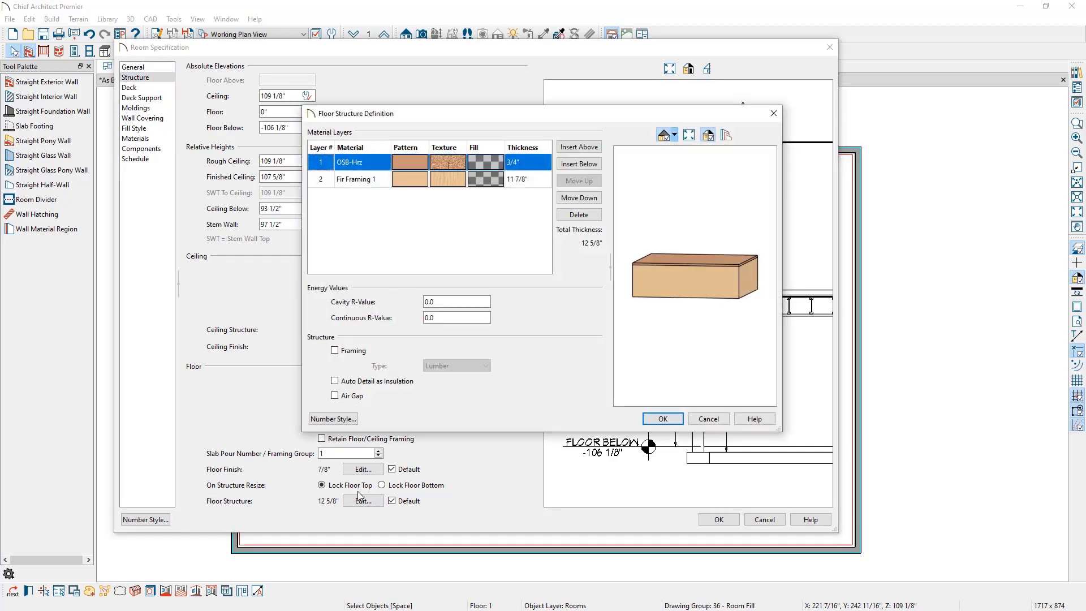
left_click(368, 181)
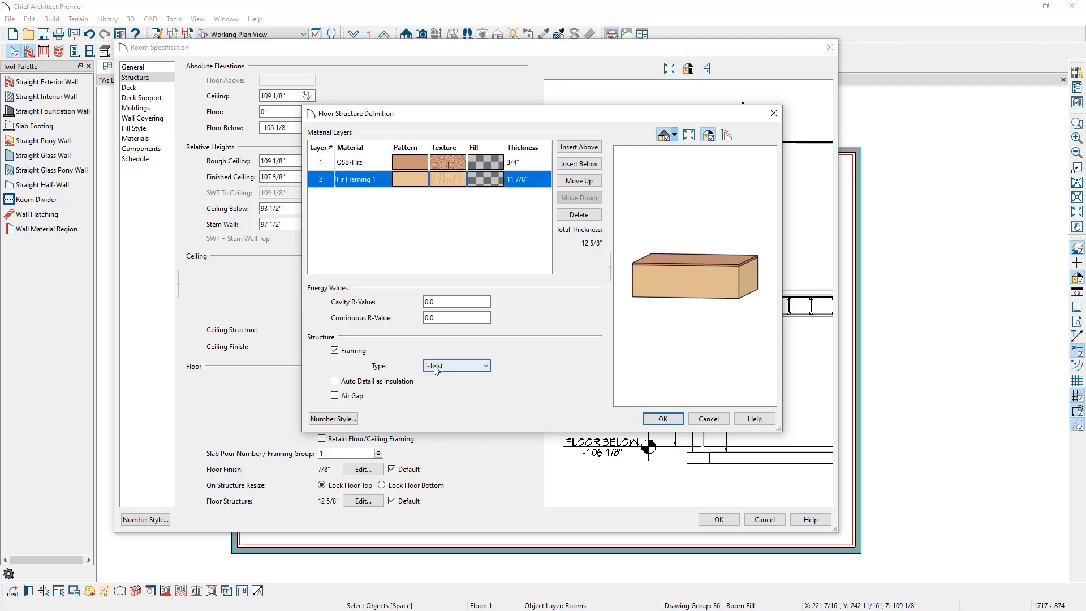
left_click(380, 163)
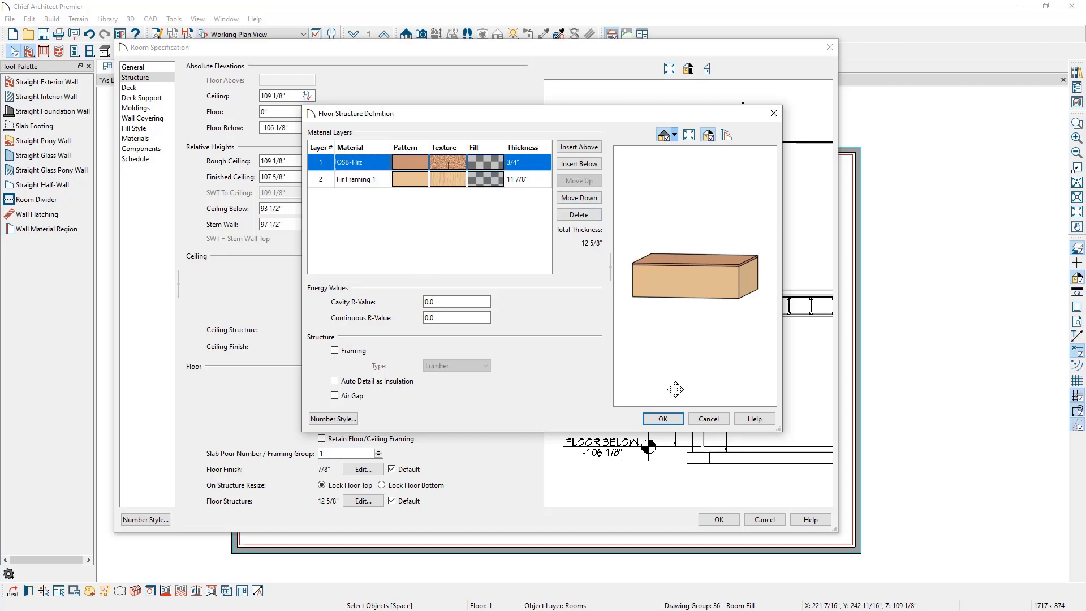
left_click(703, 421)
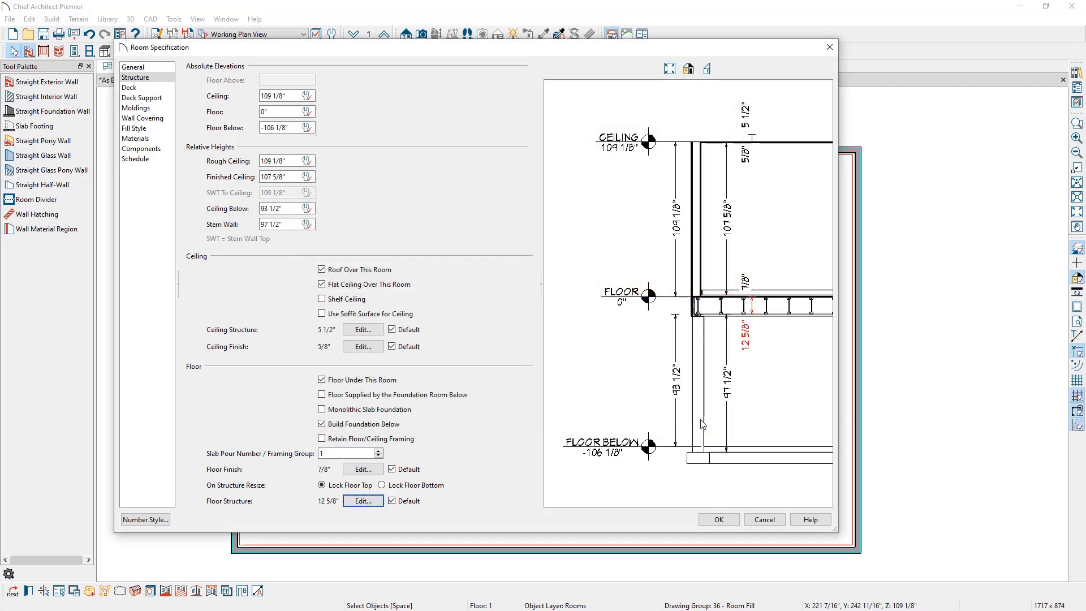
left_click(764, 520)
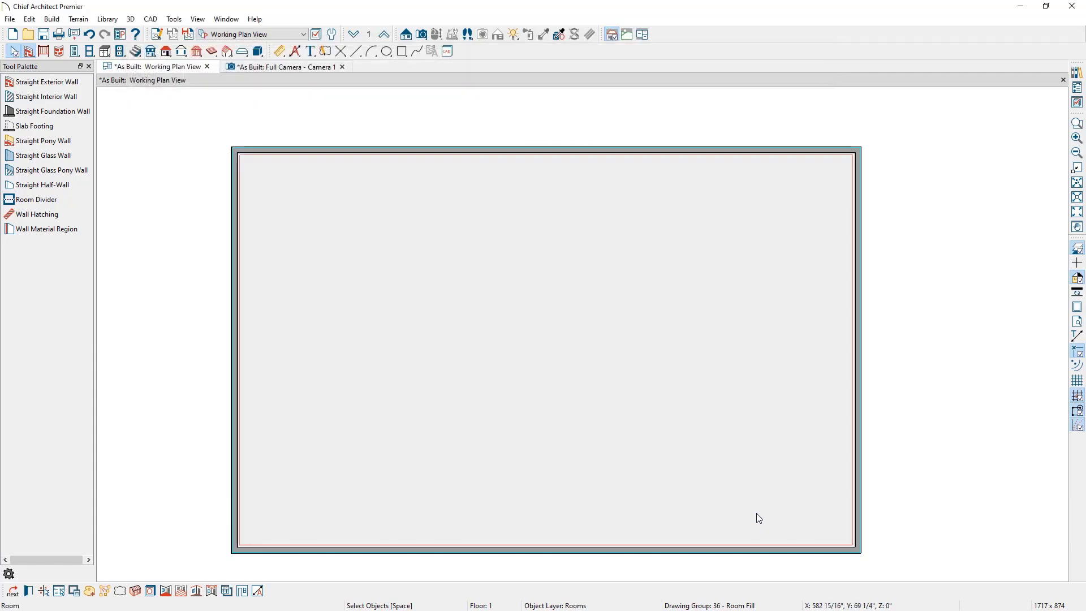
Step: In the 3D camera view, copy the active layer set as "Camera View Layer Set - Framing On"
left_click(306, 66)
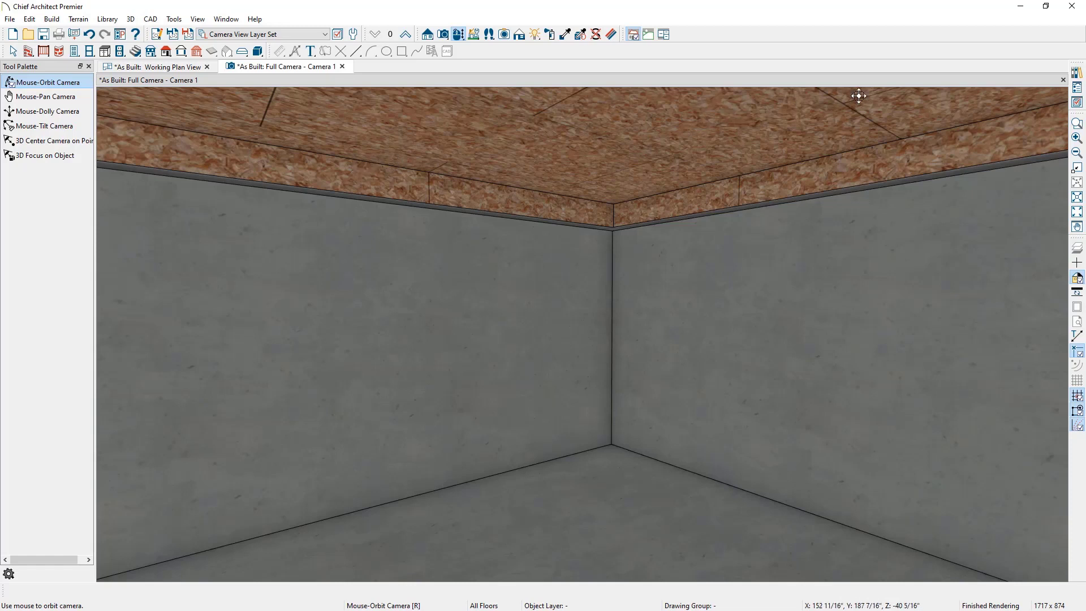
left_click(1078, 104)
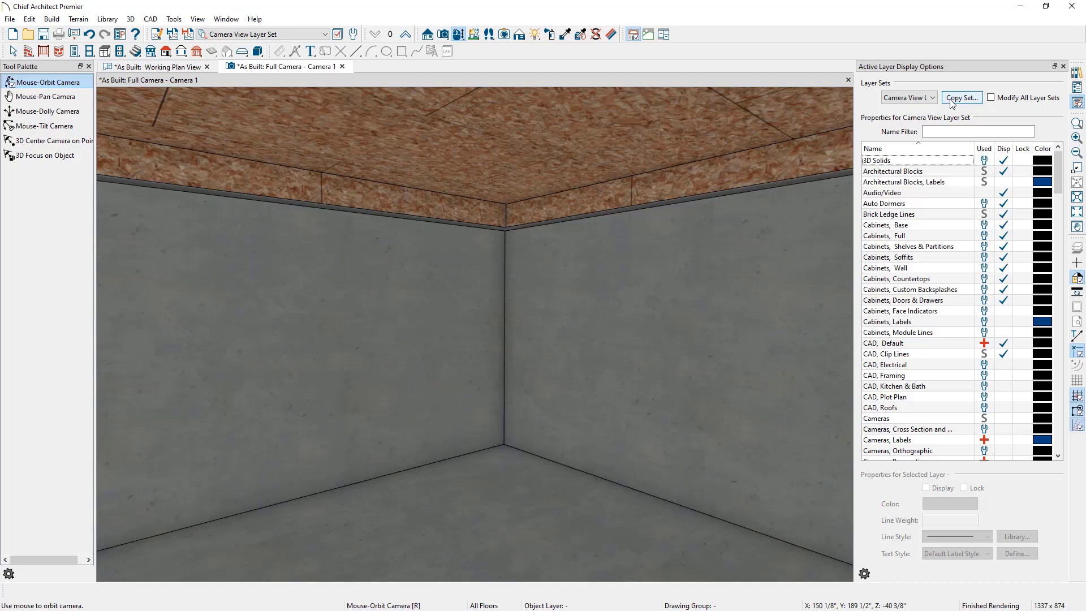
left_click(953, 99)
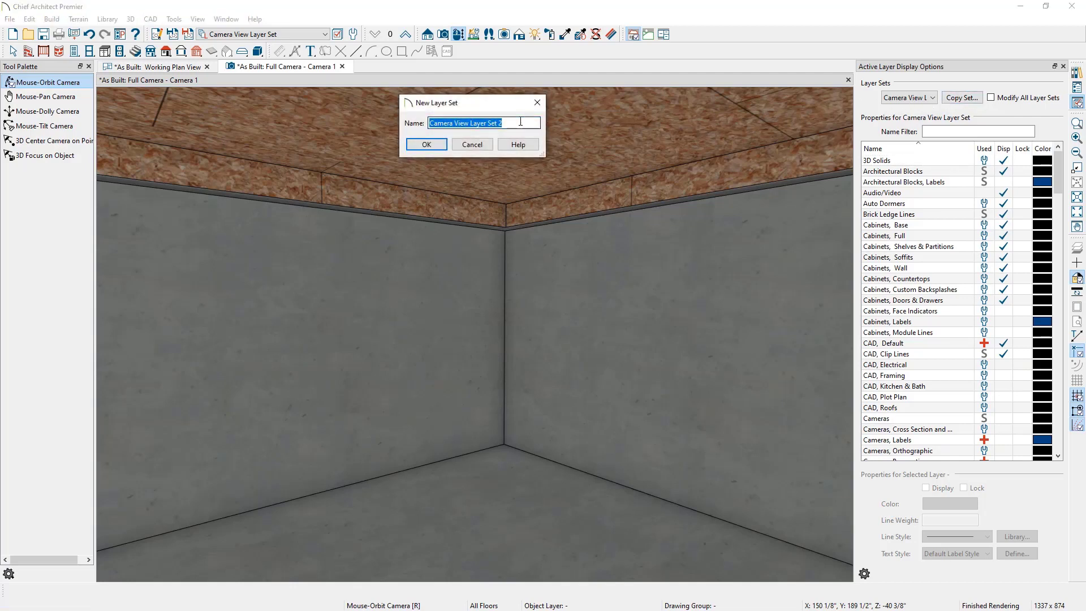
left_click(519, 122)
key("BackSpace")
type("- ")
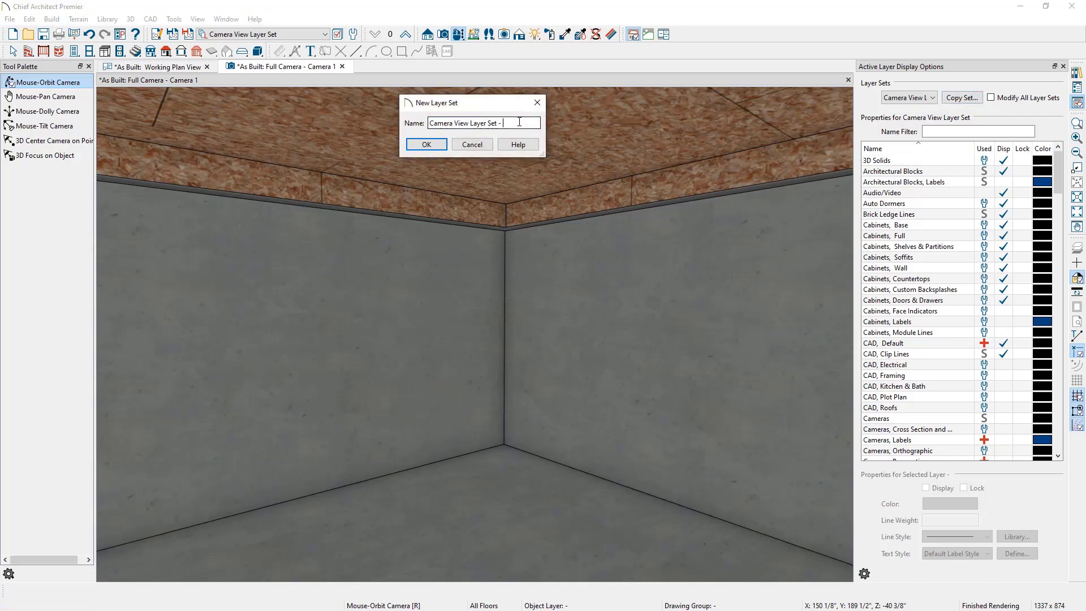
type("Framing On")
left_click(425, 145)
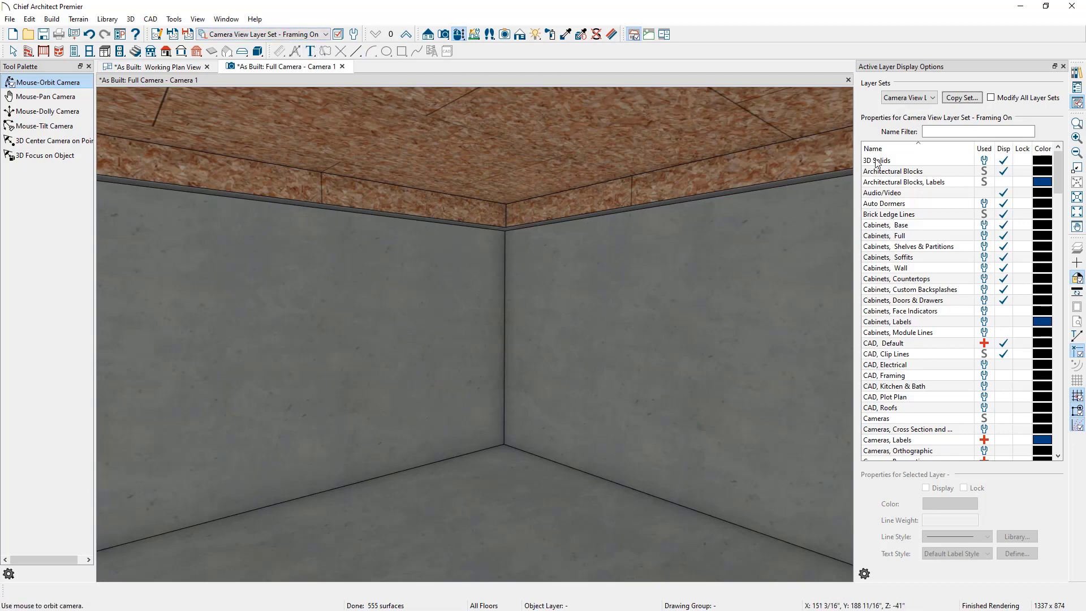
Step: Turn on display of all Framing layers, from Bearing Lines through Wall Bridging, in the Framing On camera layer set
scroll(901, 253, "down", 15)
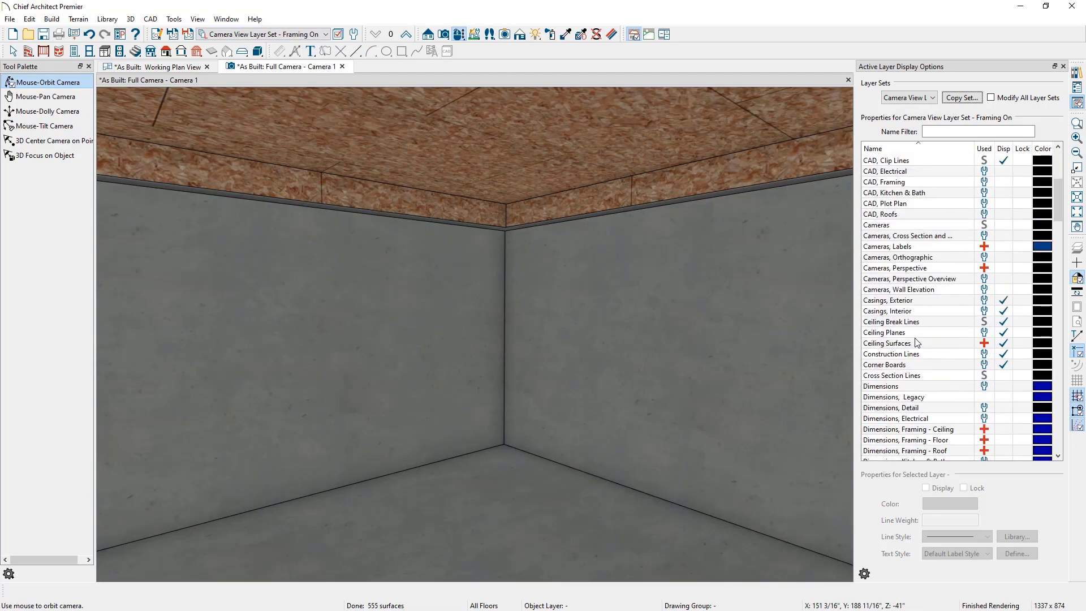
scroll(917, 341, "down", 4)
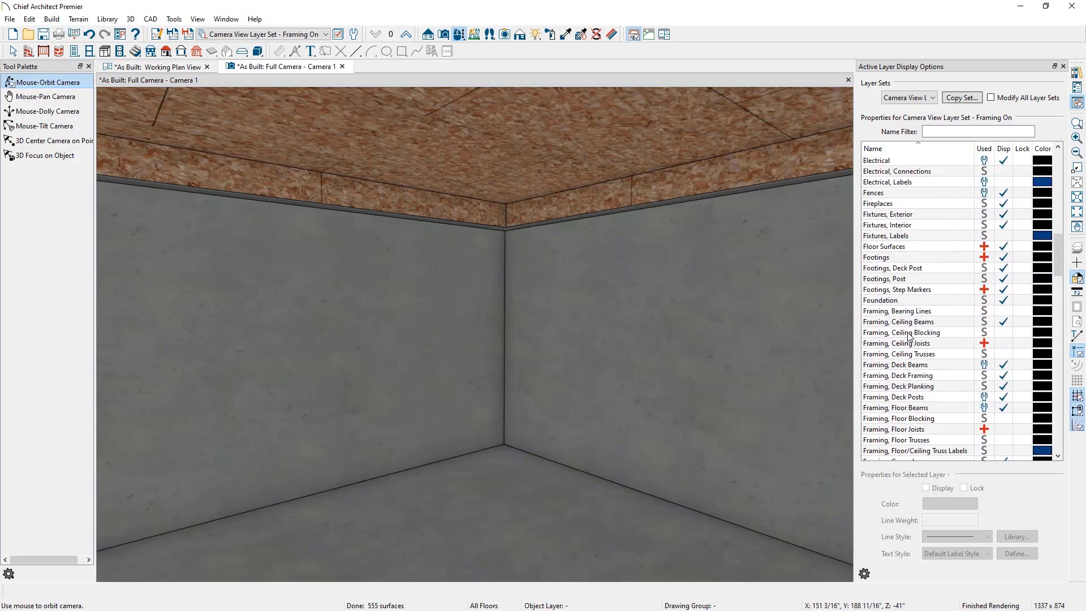
left_click(944, 313)
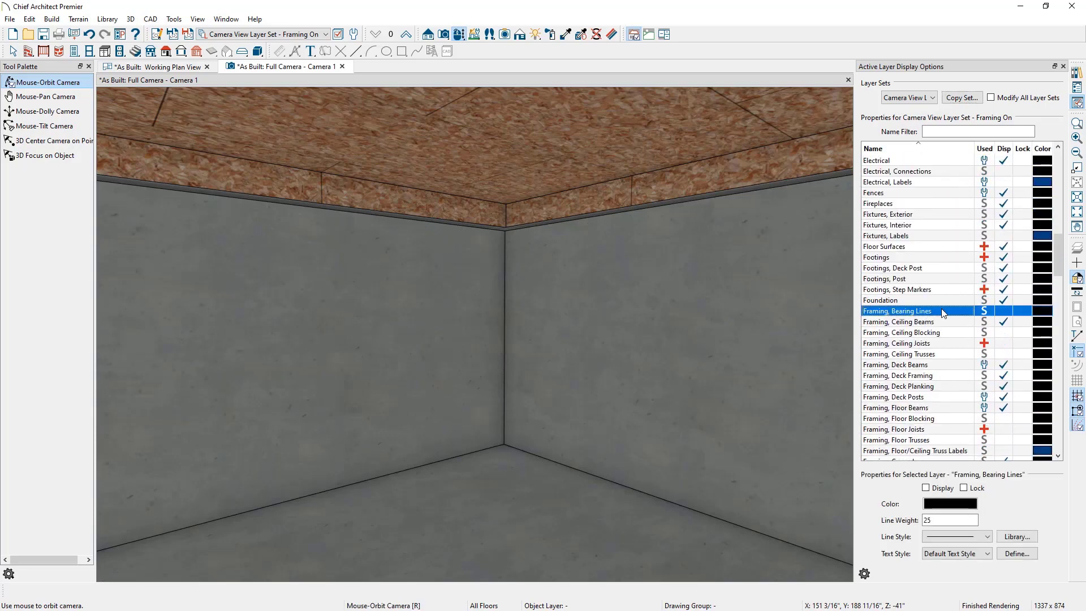
scroll(944, 313, "down", 7)
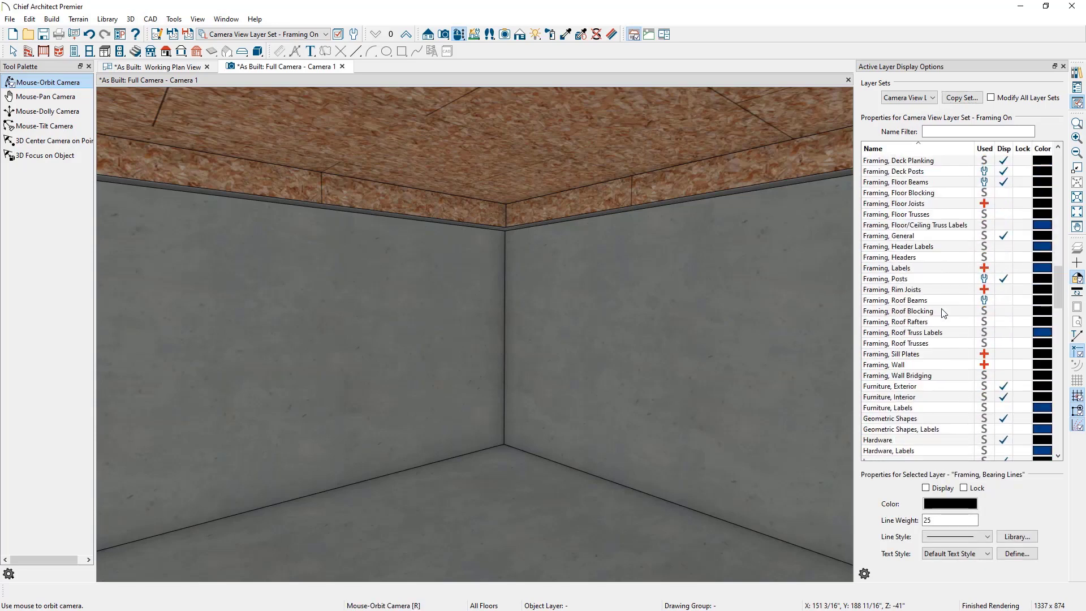
left_click(948, 375, "shift")
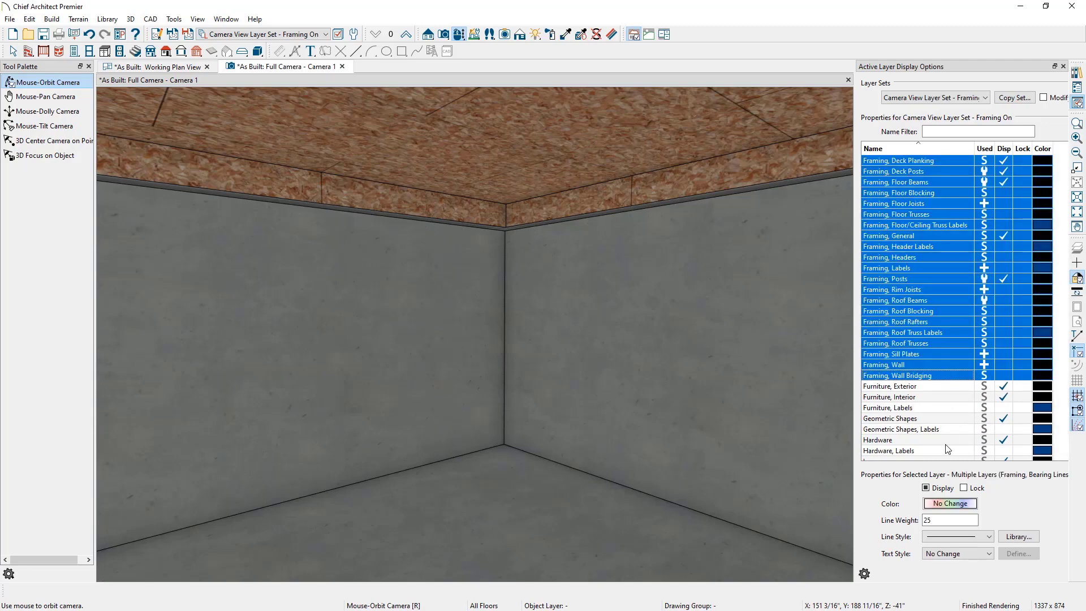
left_click(925, 487)
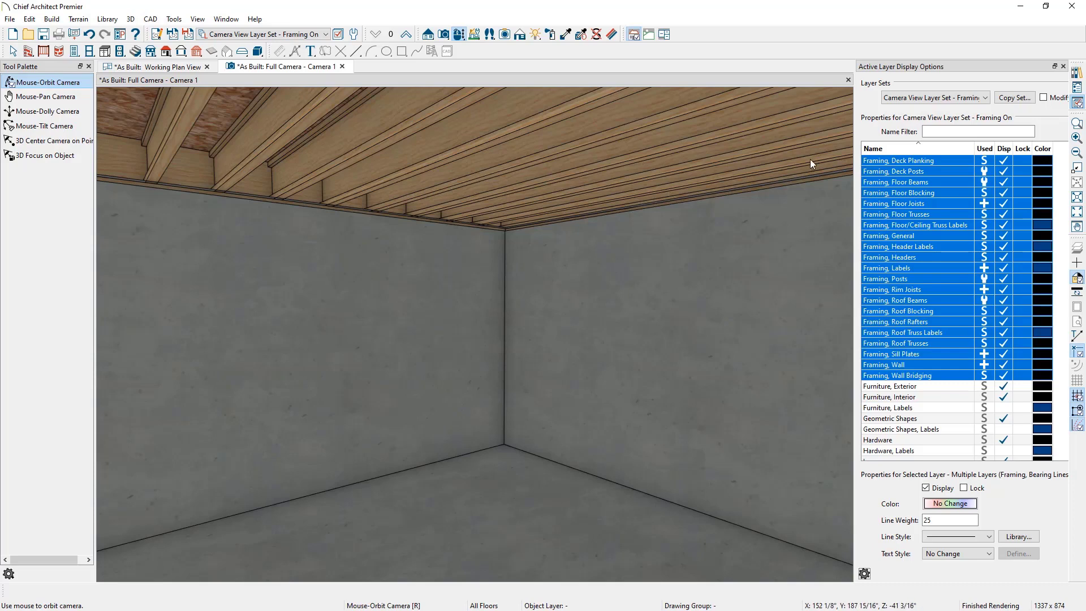
Step: Compare the Camera View Layer Set against the Framing On set in the 3D view, and close the layer display panel
left_click(960, 100)
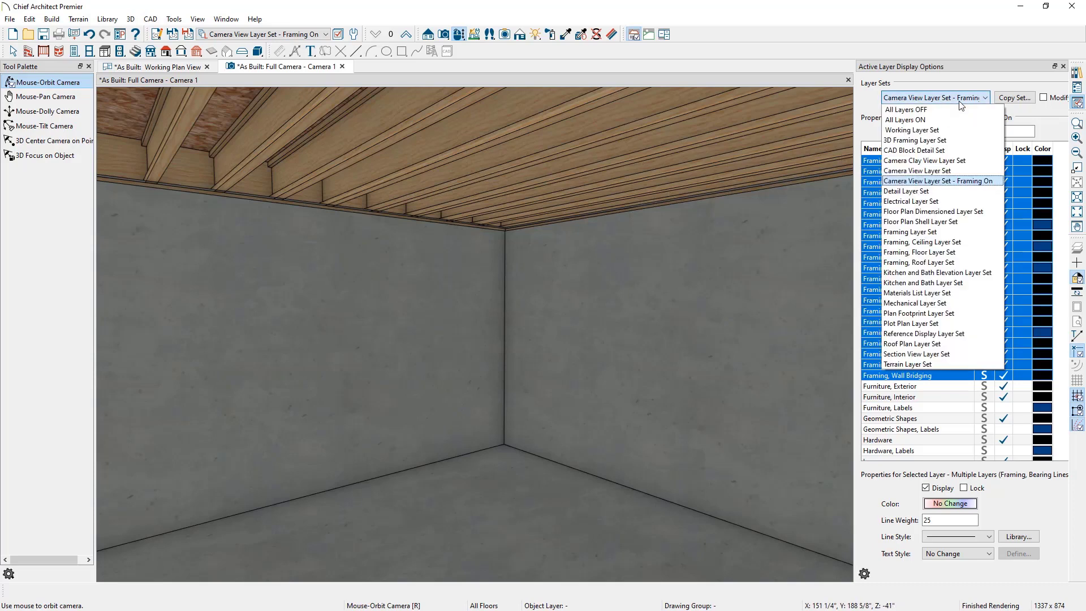
left_click(956, 170)
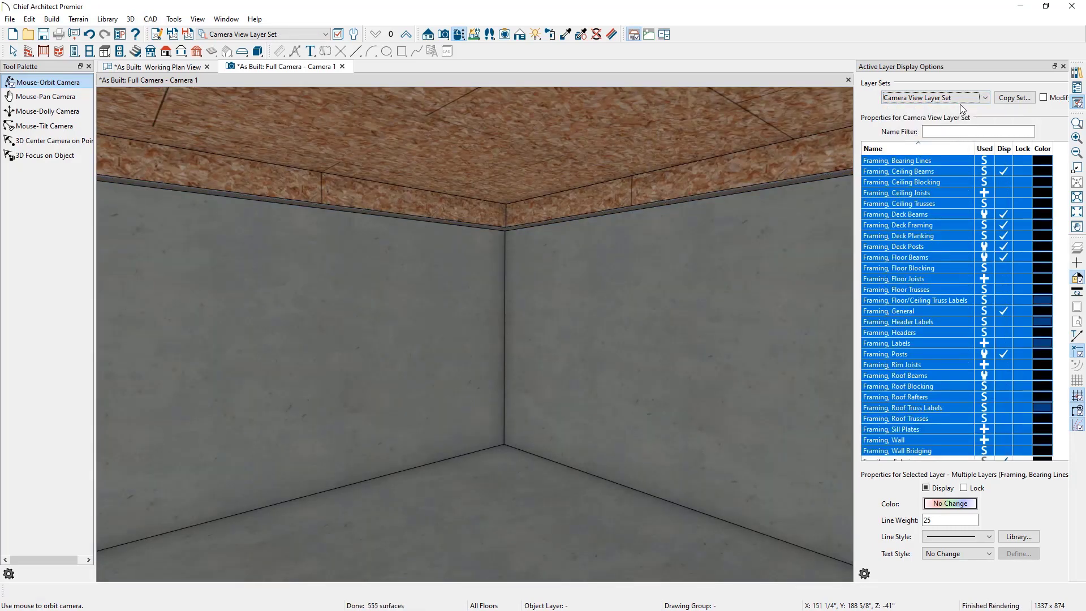
left_click(960, 102)
left_click(960, 181)
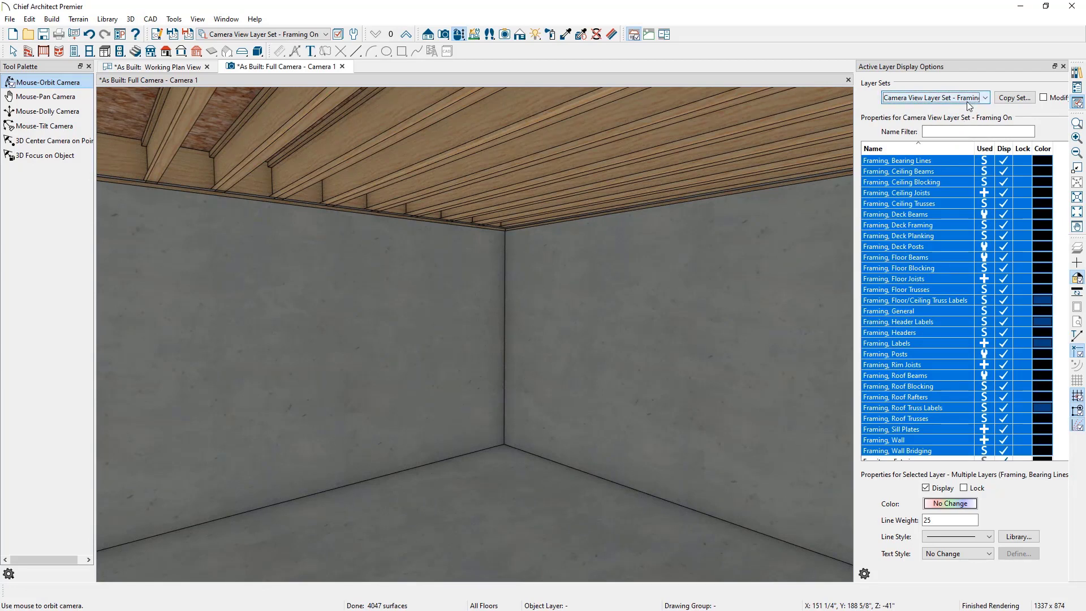
left_click(1064, 66)
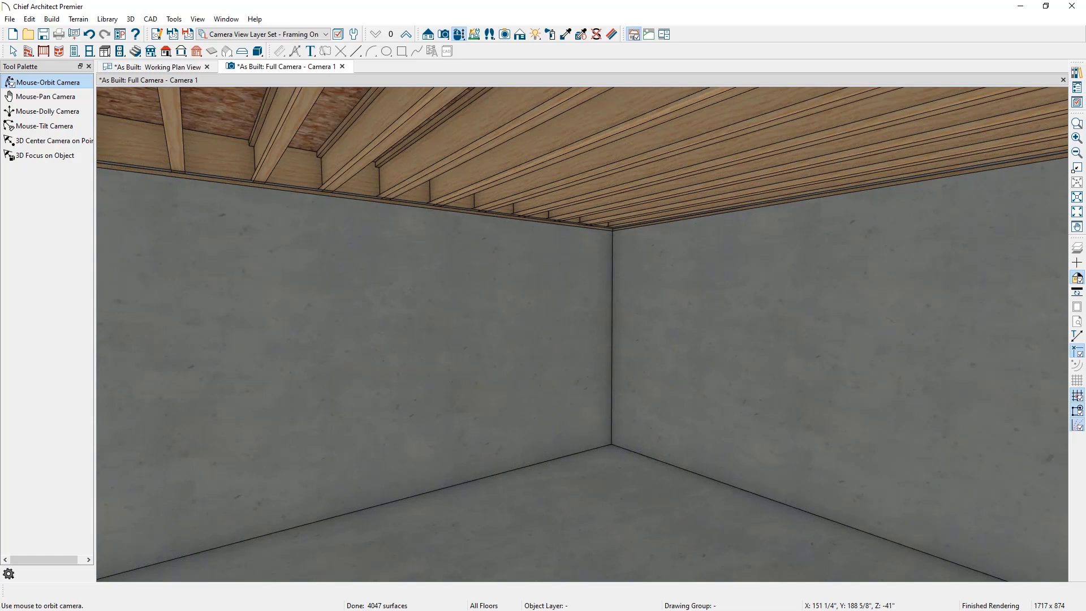
Step: Examine the basement as-built reference image
key("space")
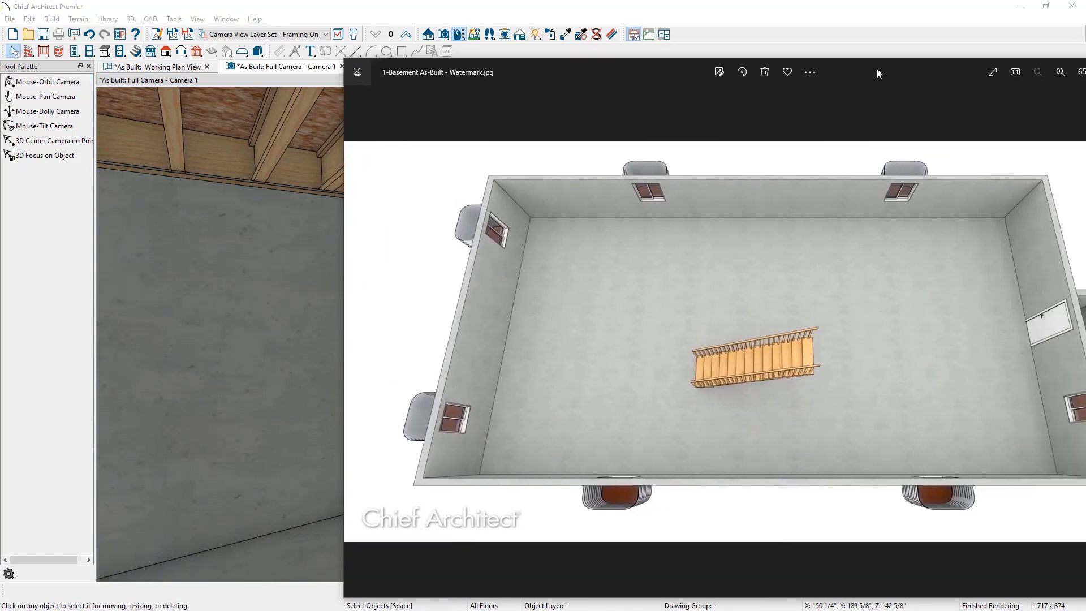
left_click_drag(878, 72, 755, 59)
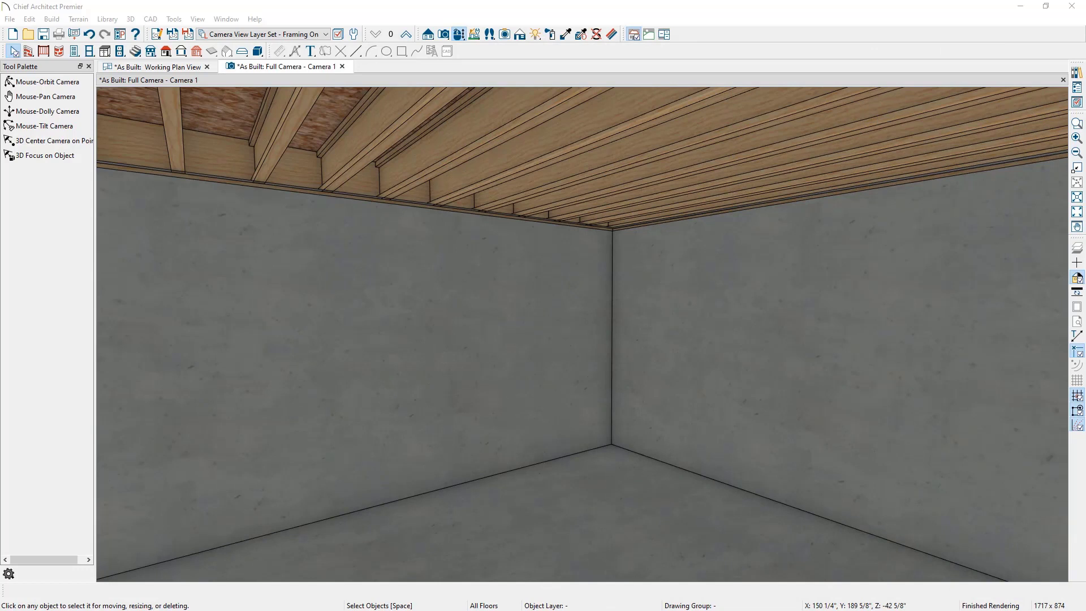
Step: Go down to the foundation floor in plan view with the reference display off, and close the 3D camera tab
left_click(162, 67)
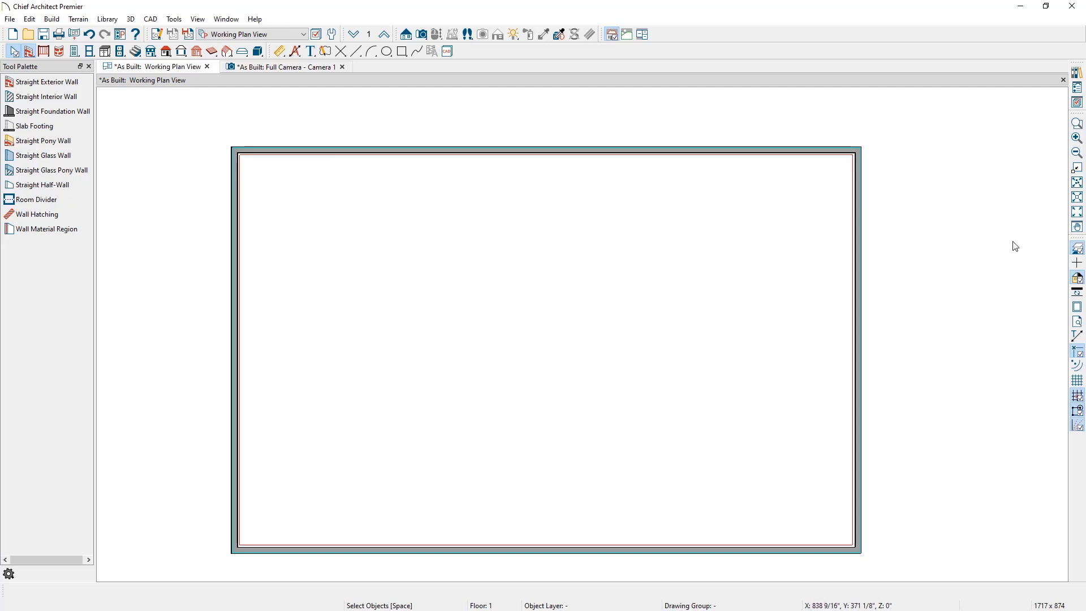
left_click(1078, 249)
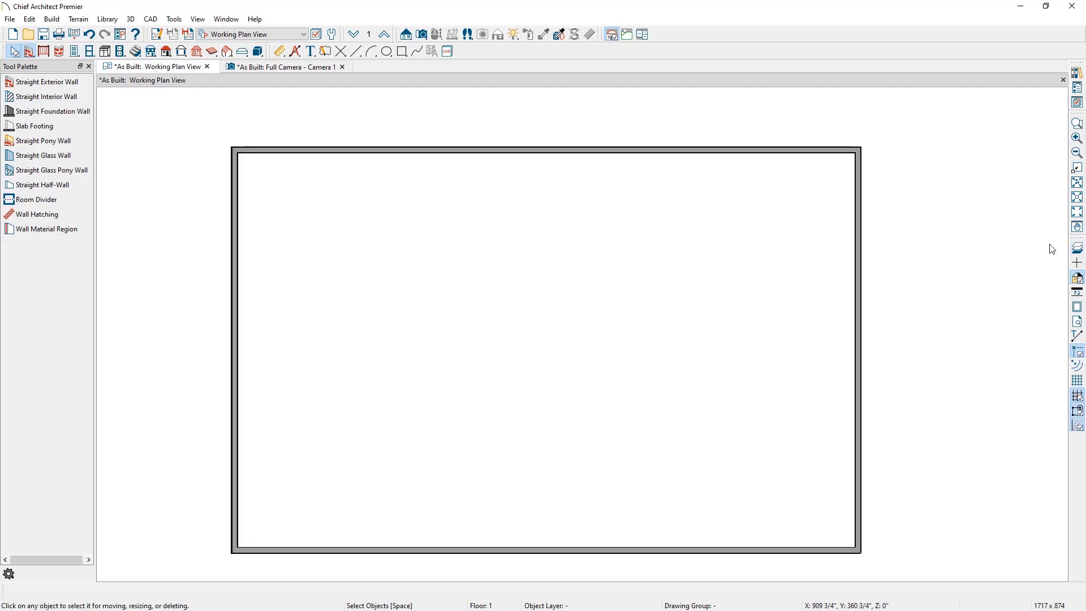
left_click(369, 36)
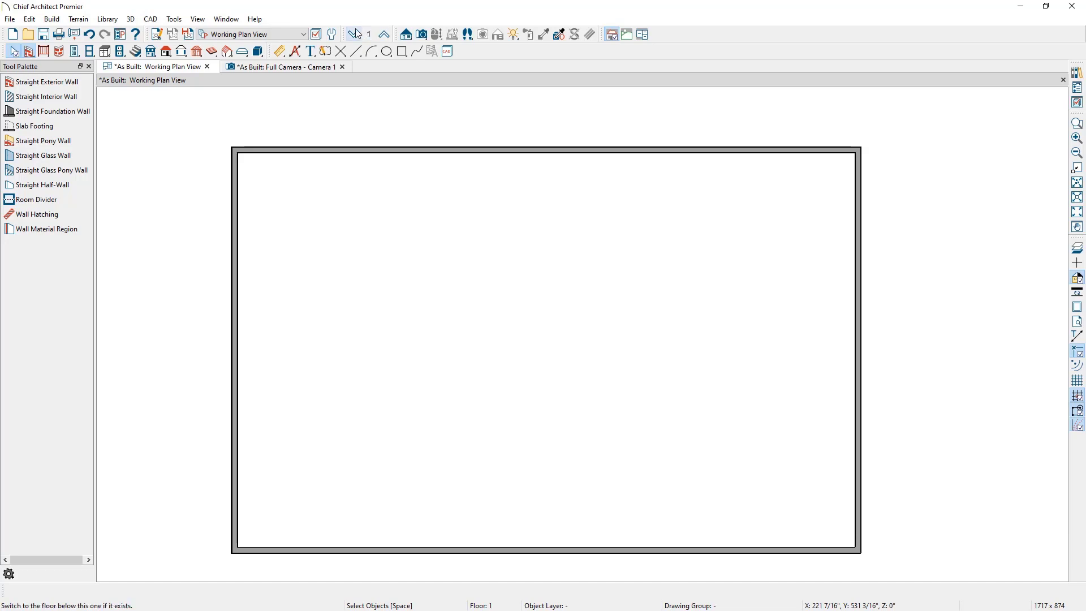
left_click(342, 67)
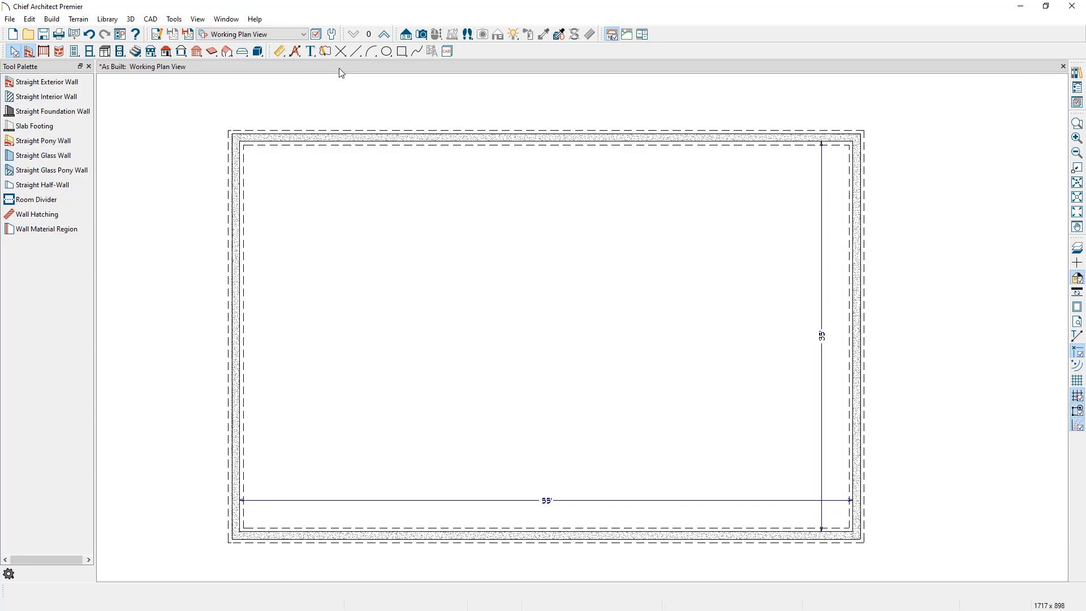
Step: Draw a straight staircase about 13'-7" long running up toward the east in the basement
left_click(133, 53)
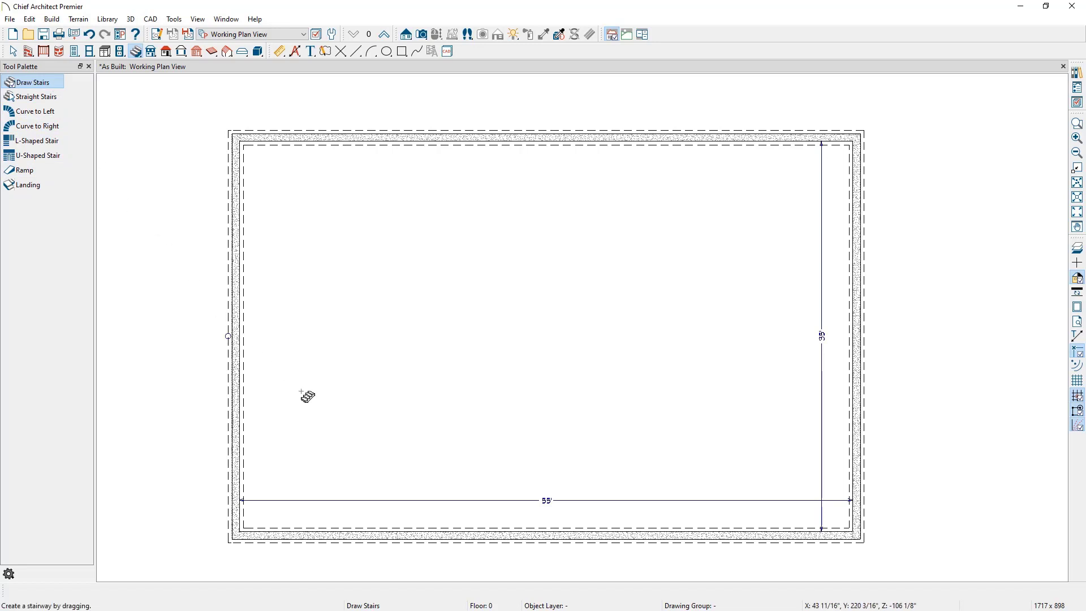
left_click_drag(379, 415, 529, 414)
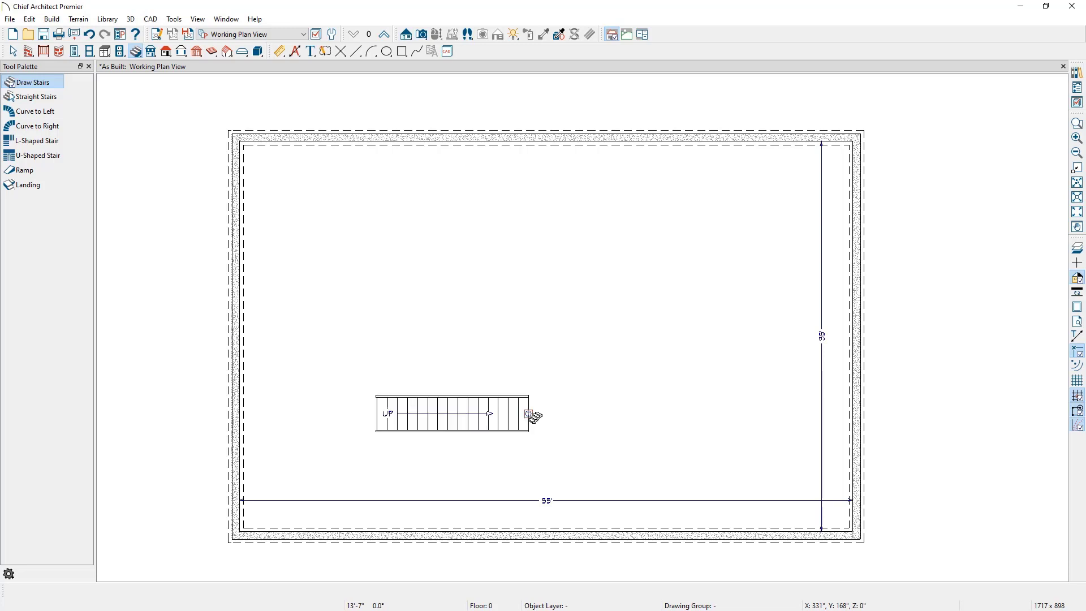
Step: Set the staircase to open risers with 3 standard stringers, reviewing its railing, newel and rail settings
double_click(486, 416)
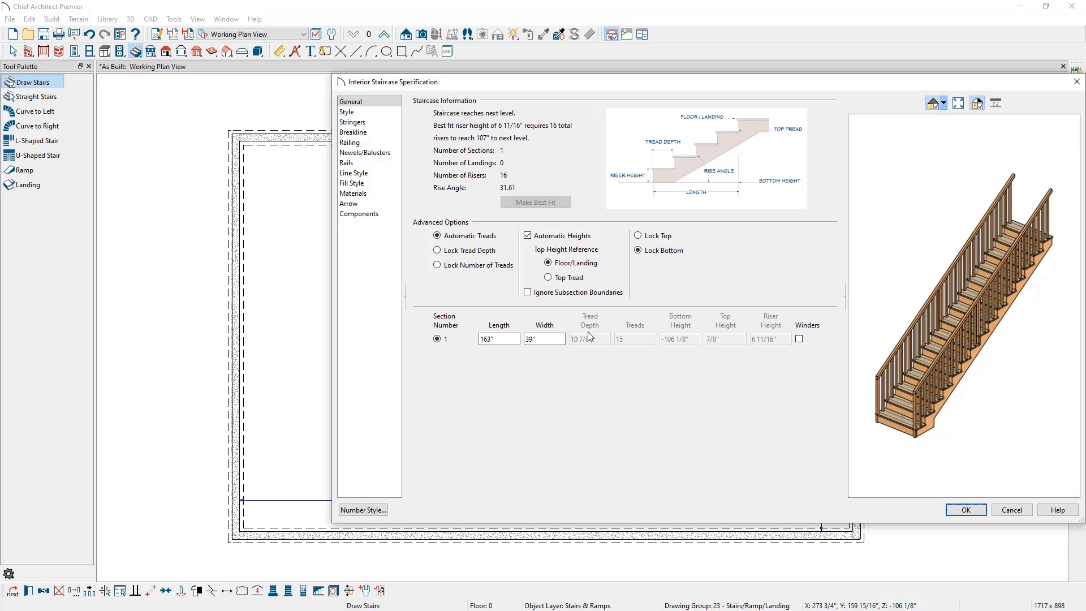
left_click(373, 113)
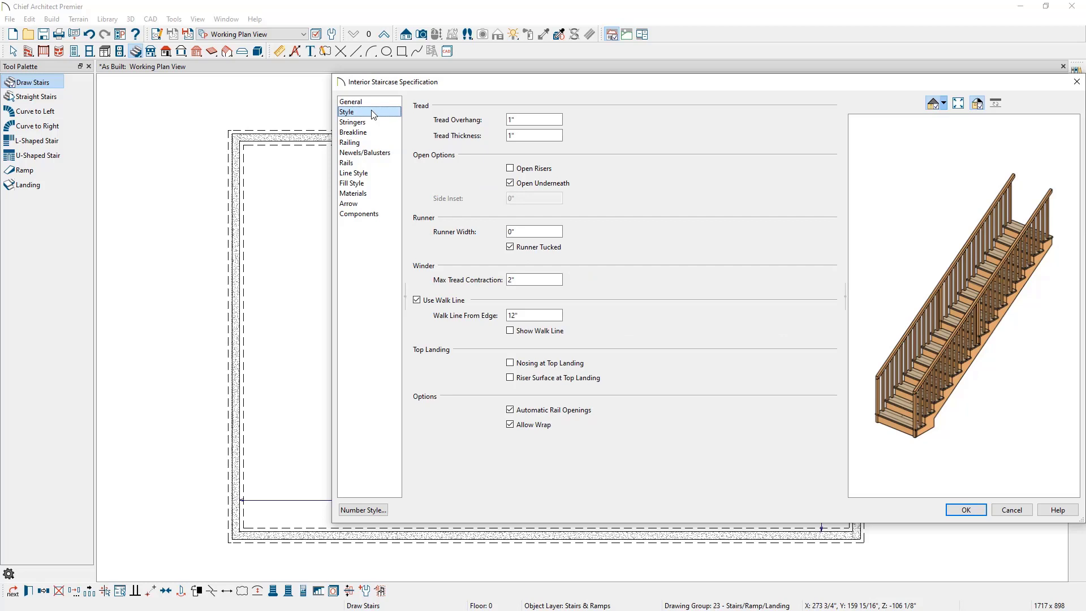
left_click(509, 168)
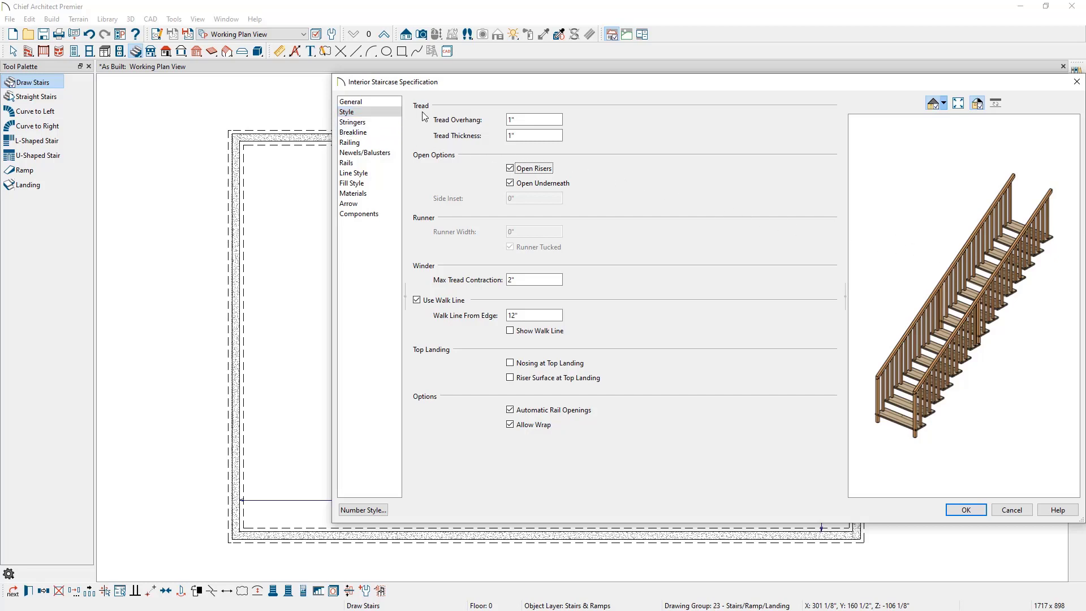
left_click(394, 126)
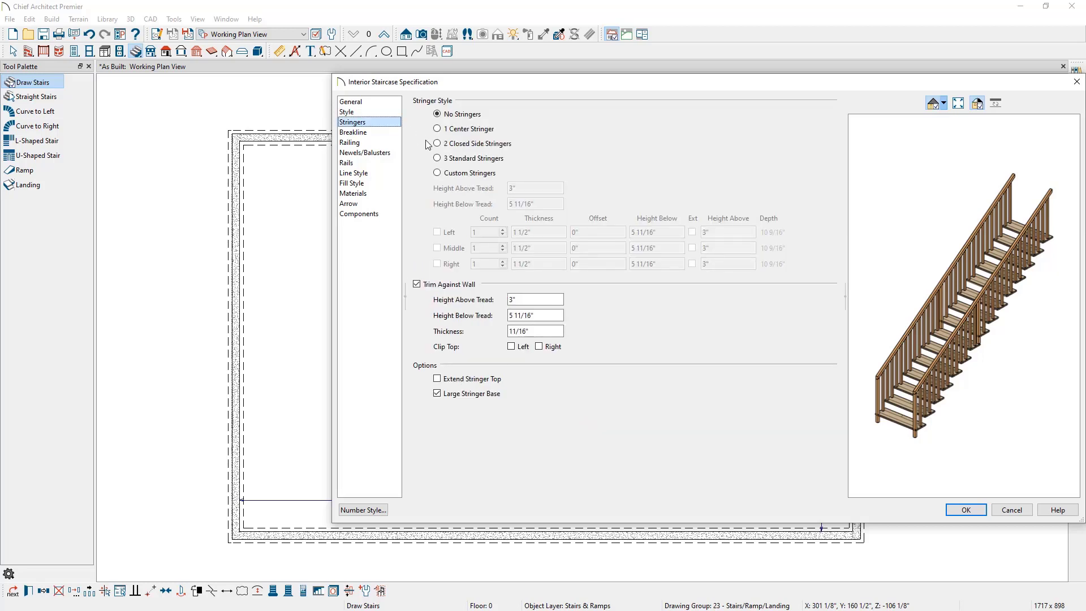
left_click(437, 158)
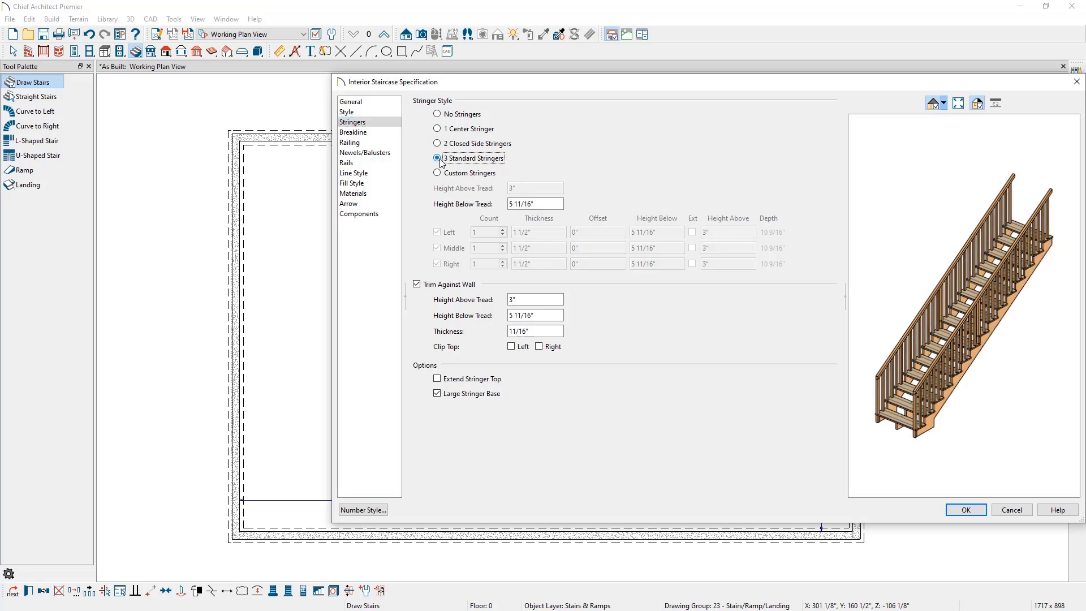
left_click(882, 343)
mouse_move(882, 344)
left_mouse_down()
mouse_move(955, 343)
mouse_move(890, 337)
left_mouse_up()
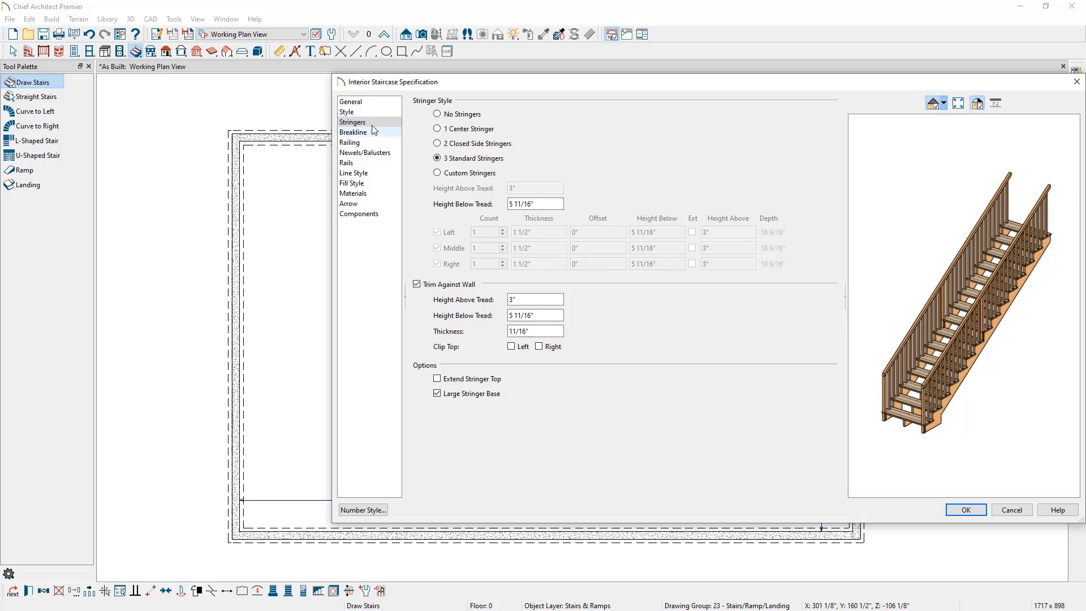
left_click(368, 144)
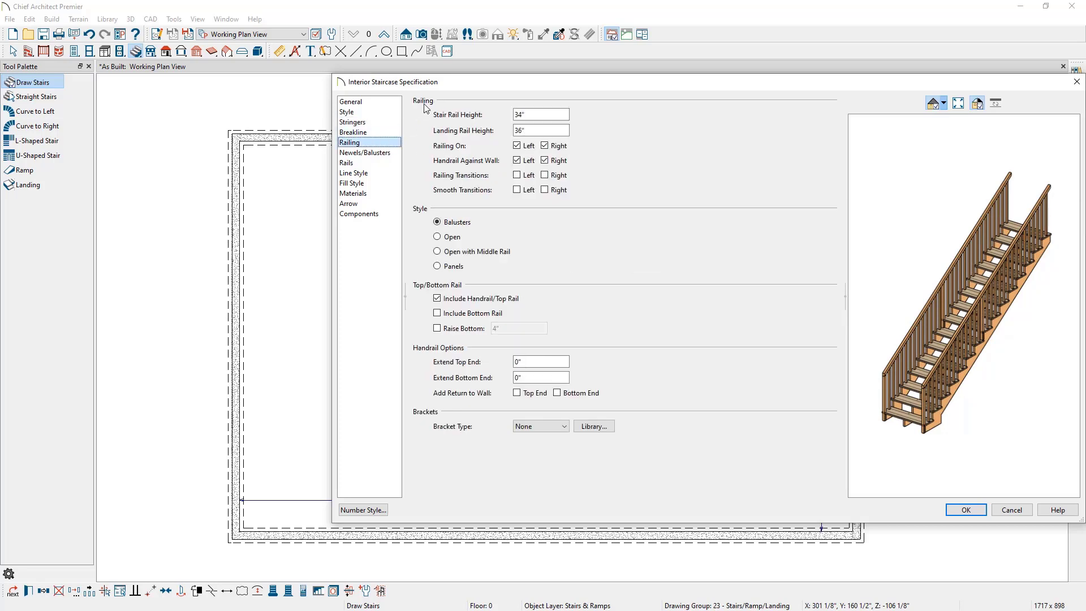
left_click(390, 153)
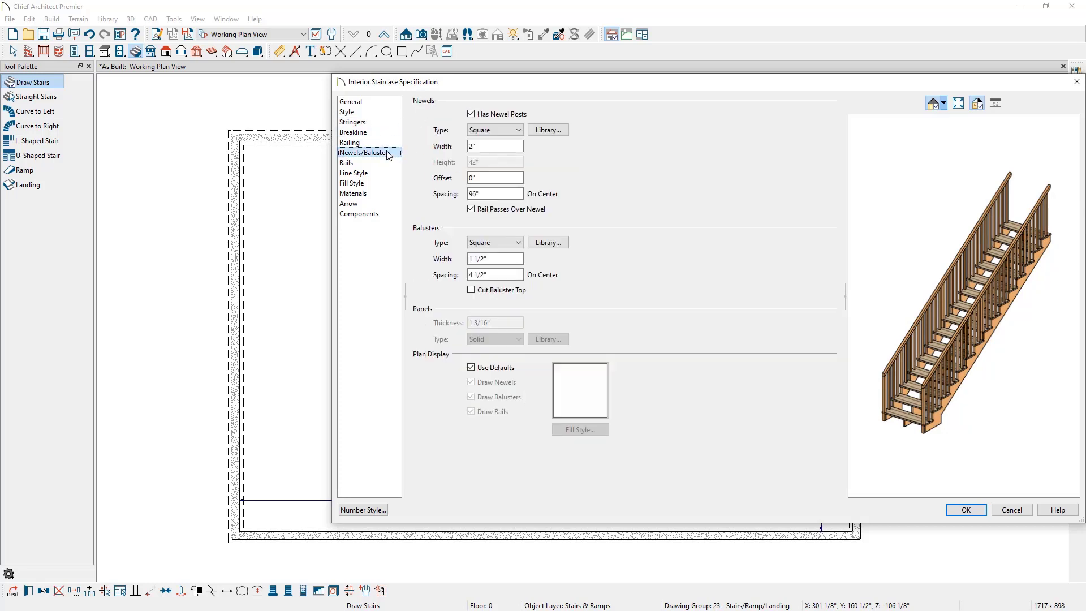
left_click(383, 163)
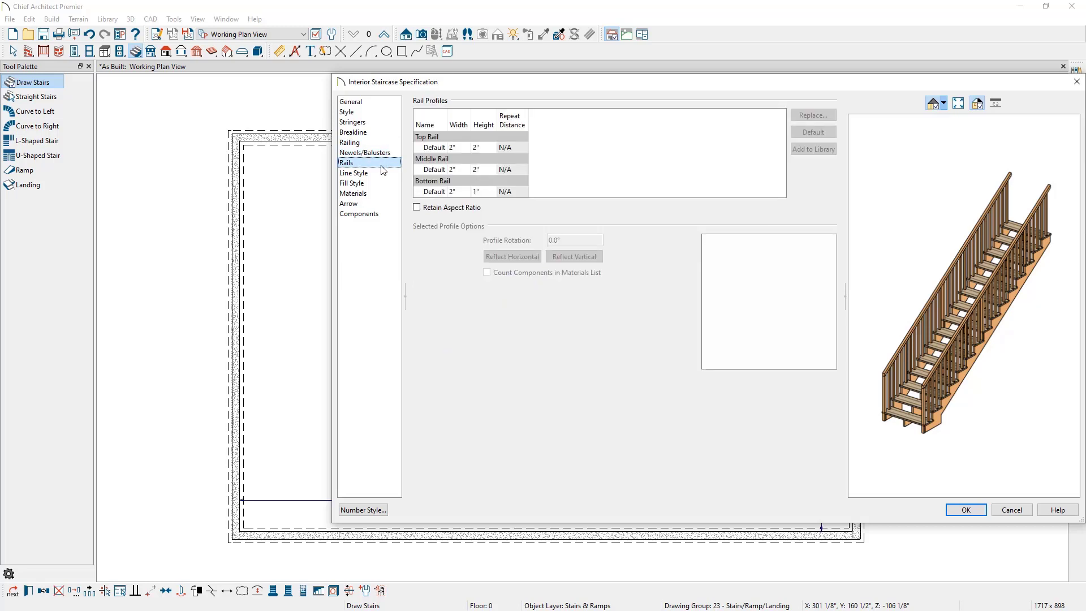
left_click(958, 509)
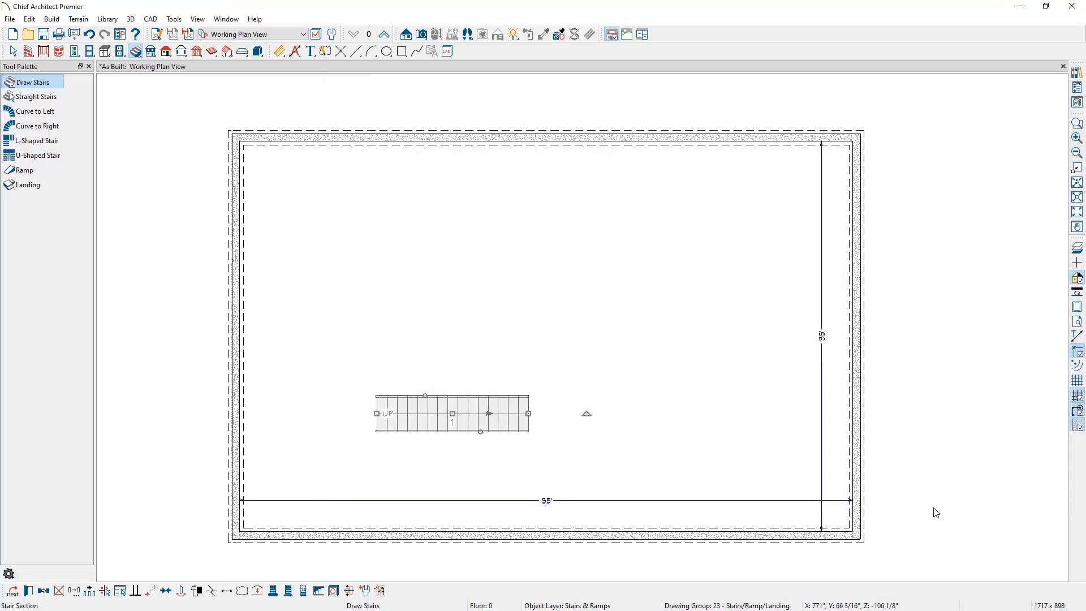
Step: Set manual dimensions to locate only the secondary side of exterior walls
scroll(374, 473, "up", 1)
scroll(374, 474, "up", 1)
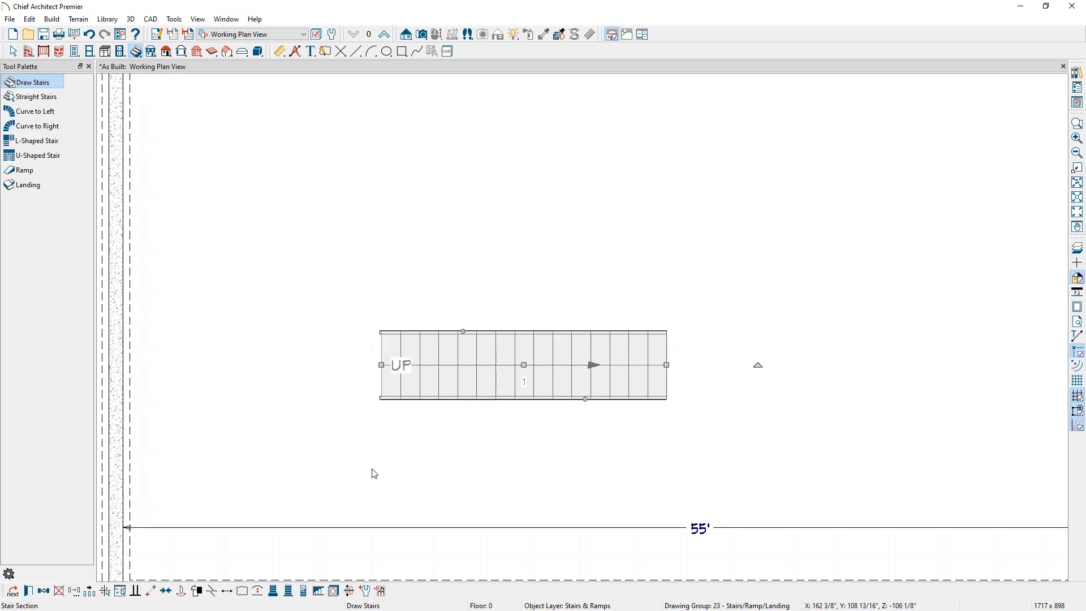
middle_click_drag(372, 473, 446, 358)
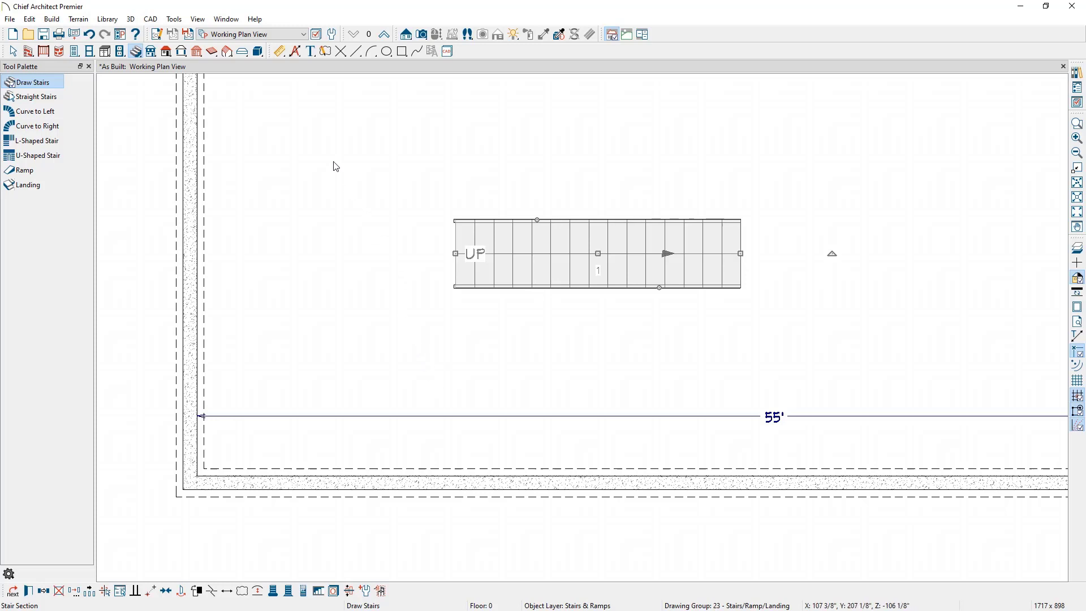
double_click(279, 52)
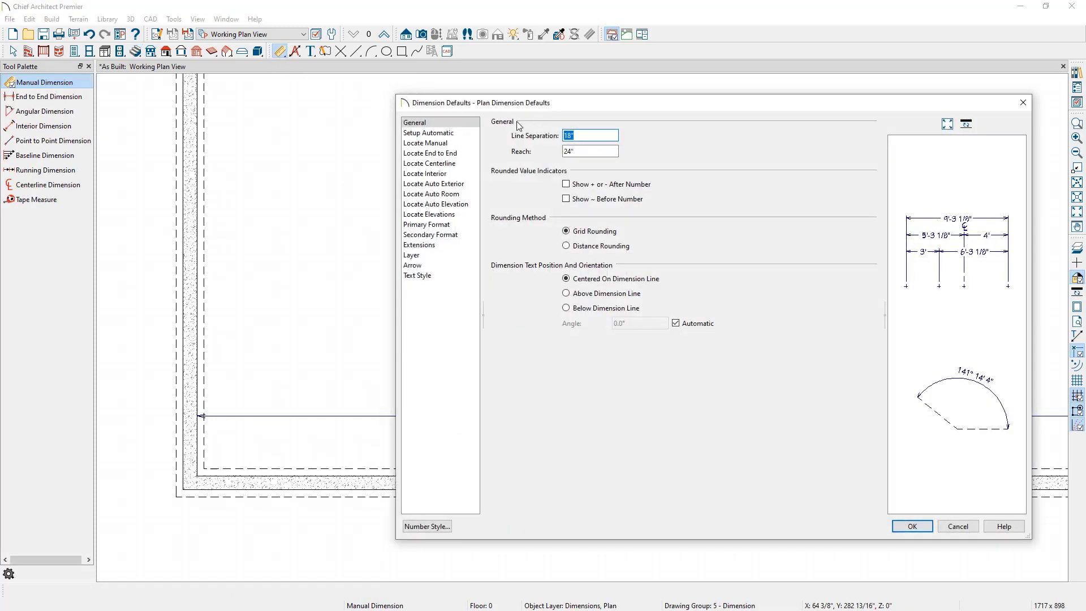
left_click(458, 144)
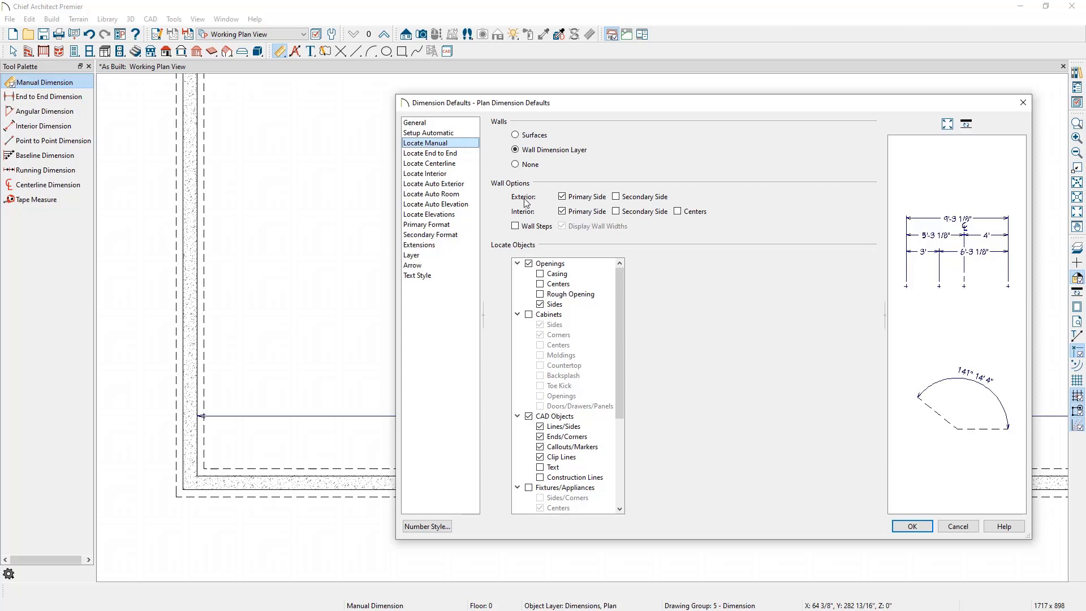
left_click(569, 199)
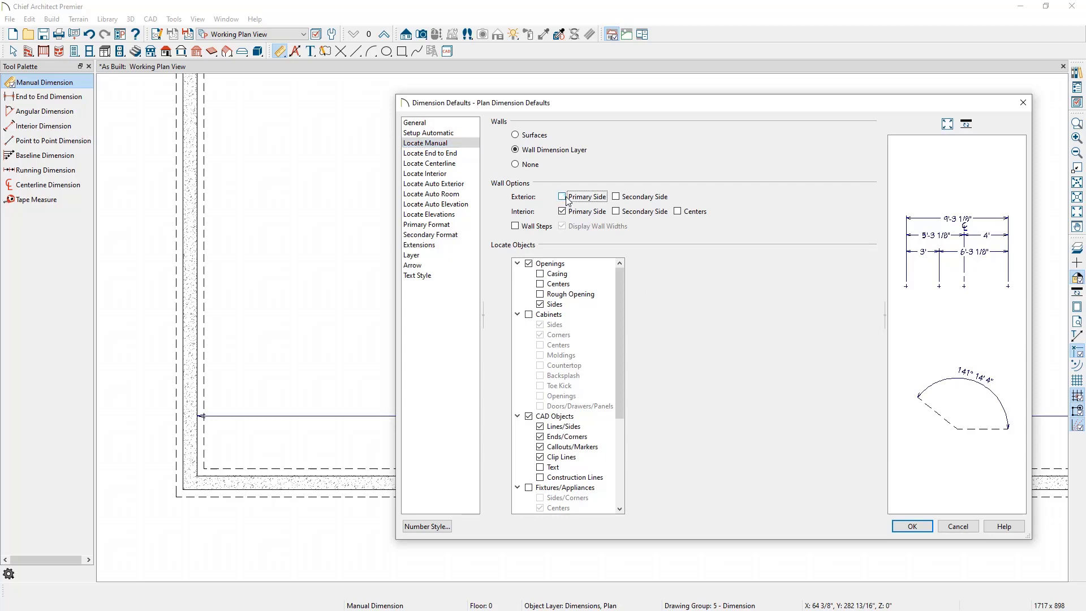
left_click(622, 199)
left_click(912, 525)
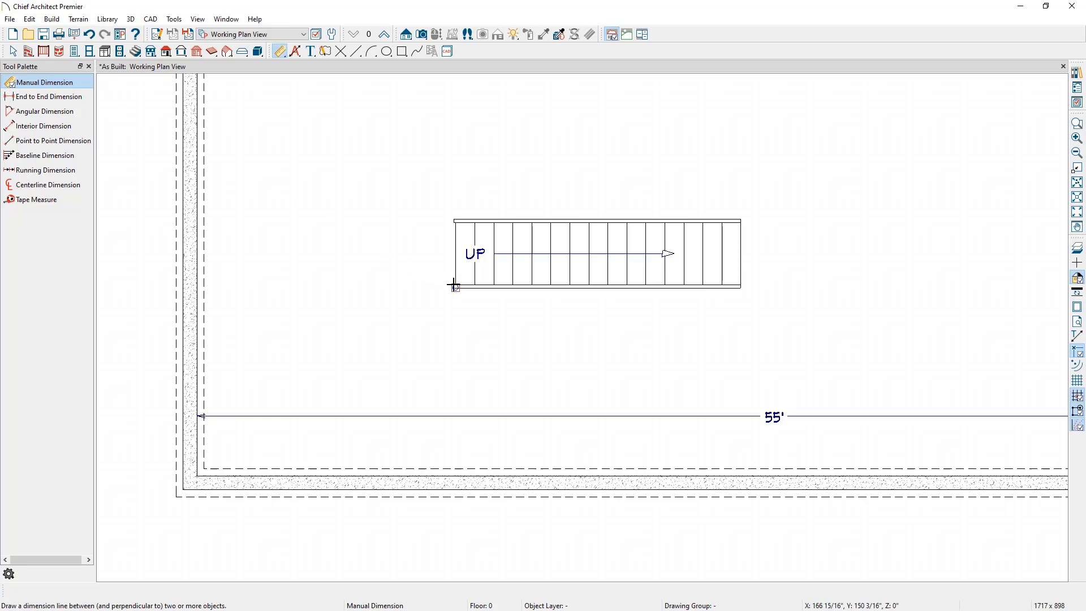
Step: Dimension the staircase's corner from the south and west foundation walls
left_click_drag(454, 286, 456, 474)
left_click_drag(455, 288, 198, 288)
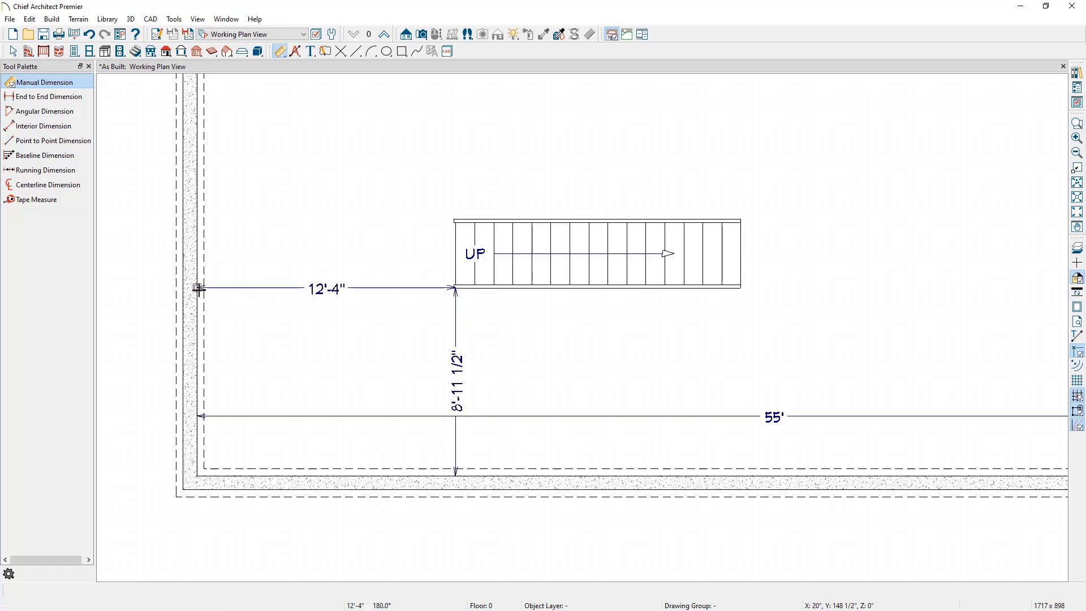
Step: Move the staircase to sit 10' from the south foundation wall and 22' from the west foundation wall
key("space")
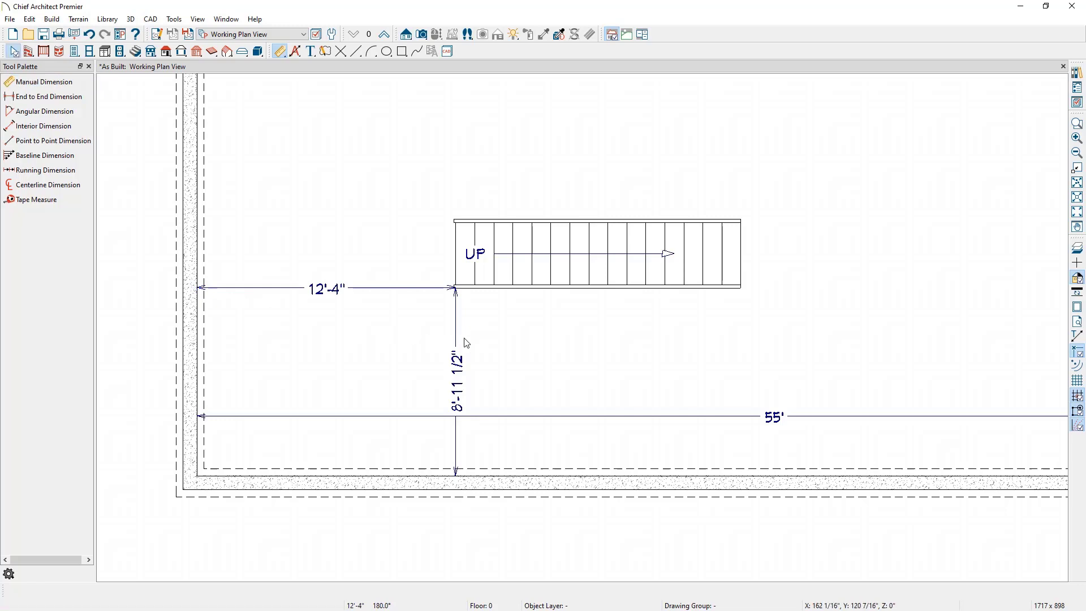
left_click(616, 272)
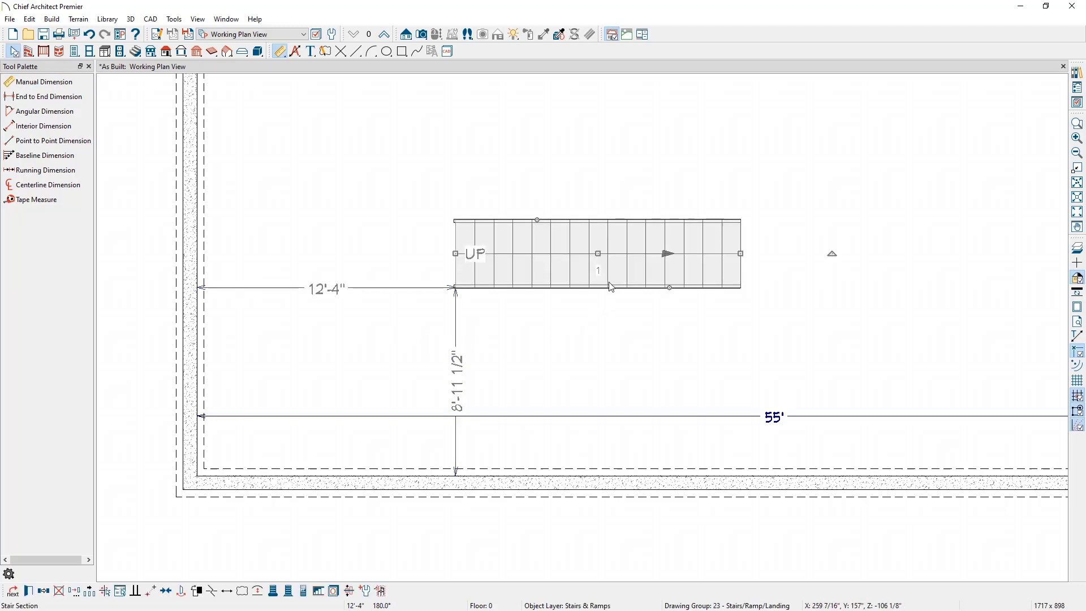
left_click(458, 383)
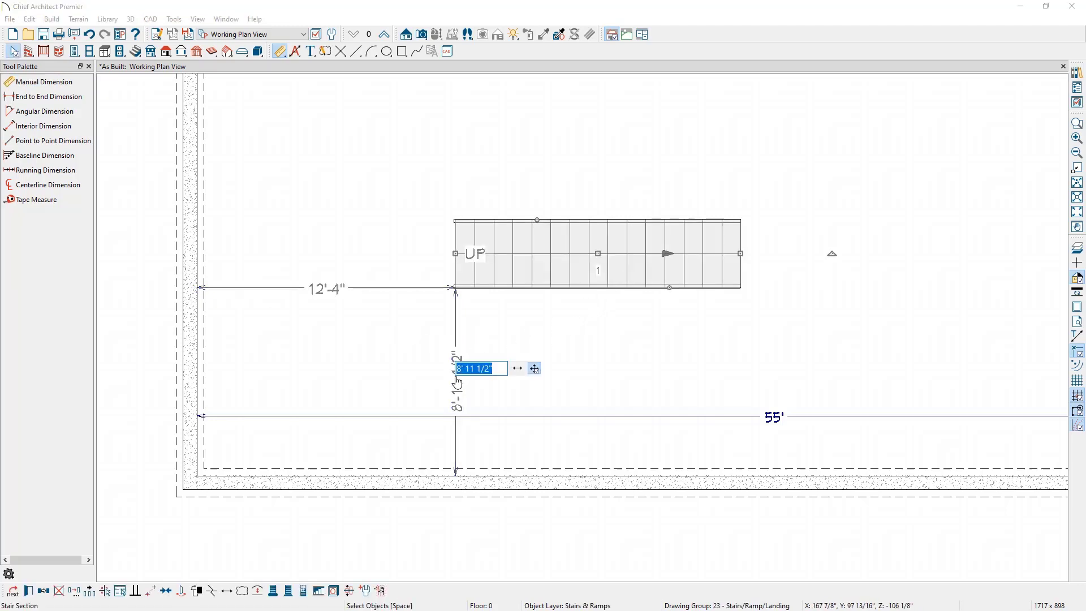
type("10'")
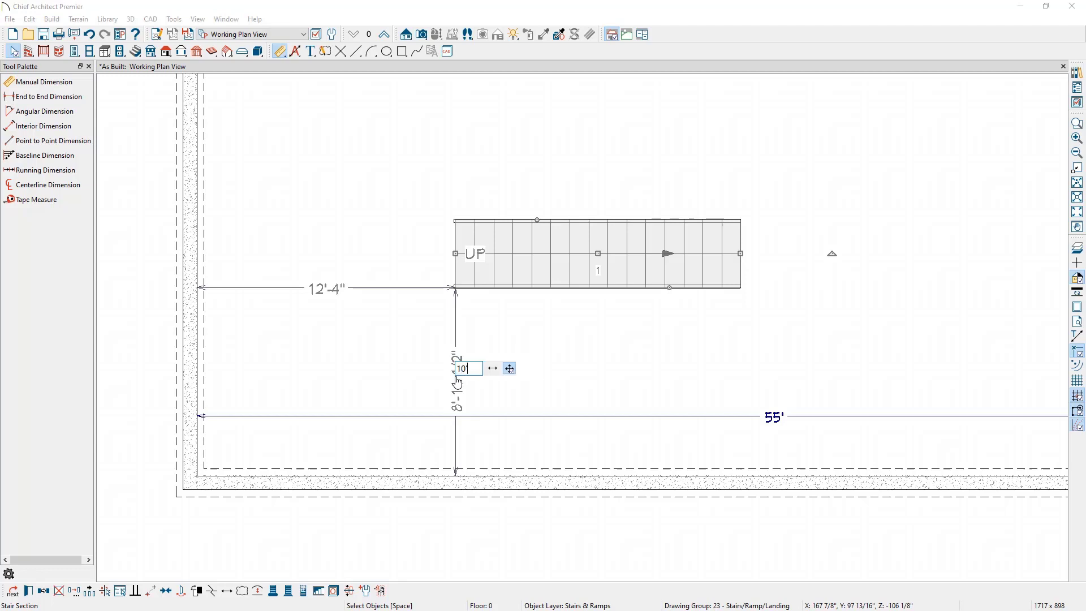
key("Return")
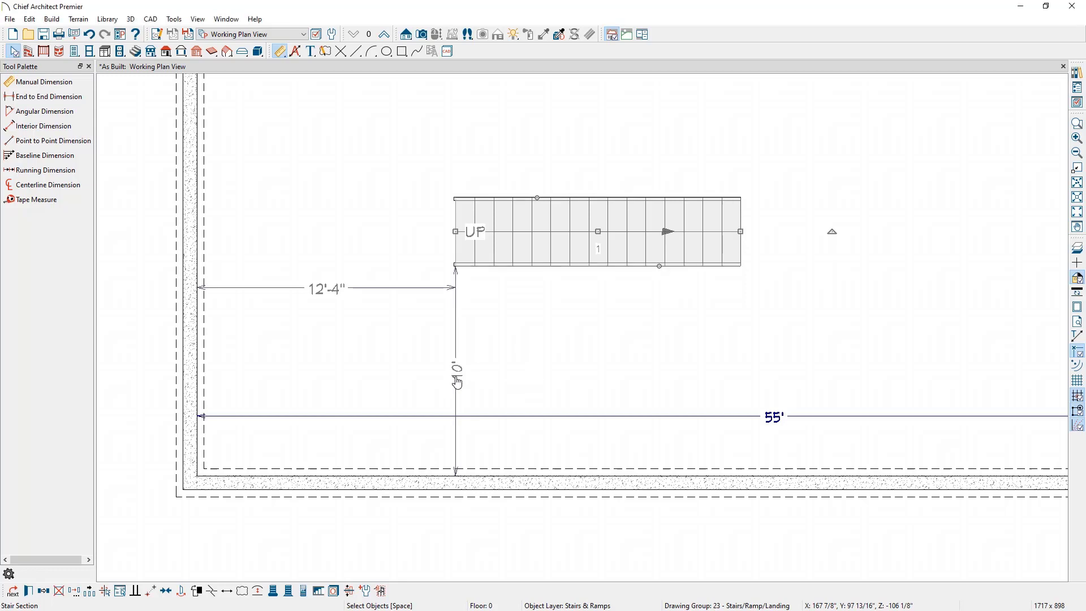
left_click(335, 297)
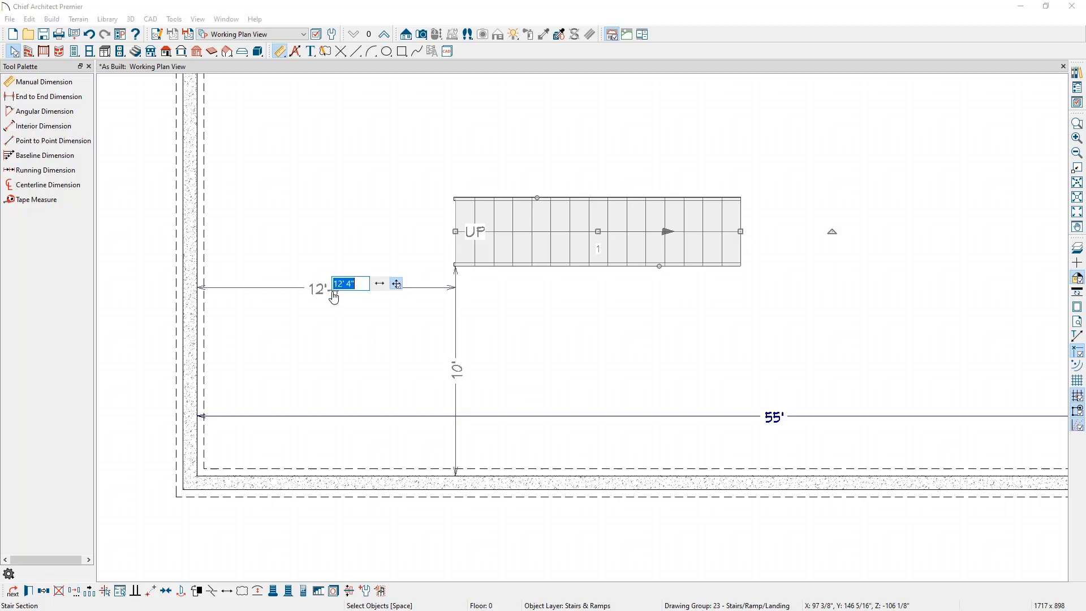
type("22'")
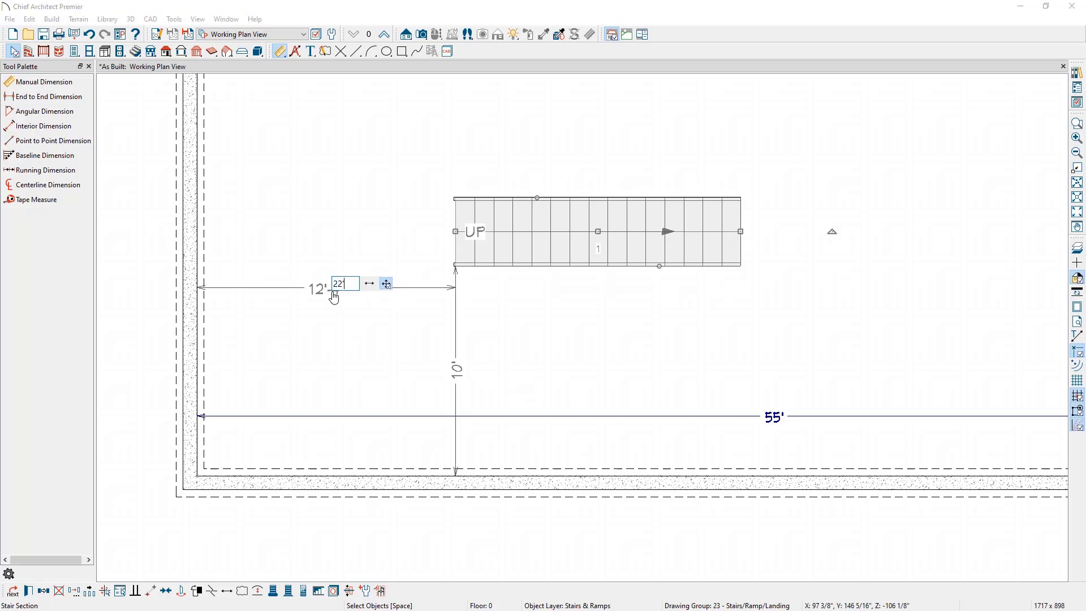
key("Return")
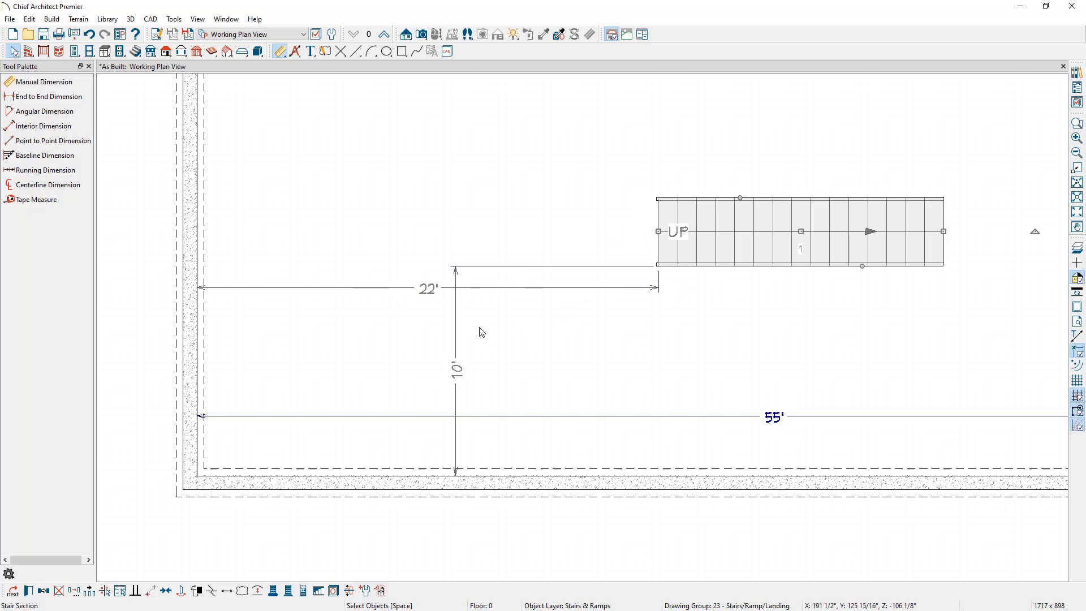
Step: Reattach both locating dimensions so they meet at the staircase's lower-left corner
left_click(530, 348)
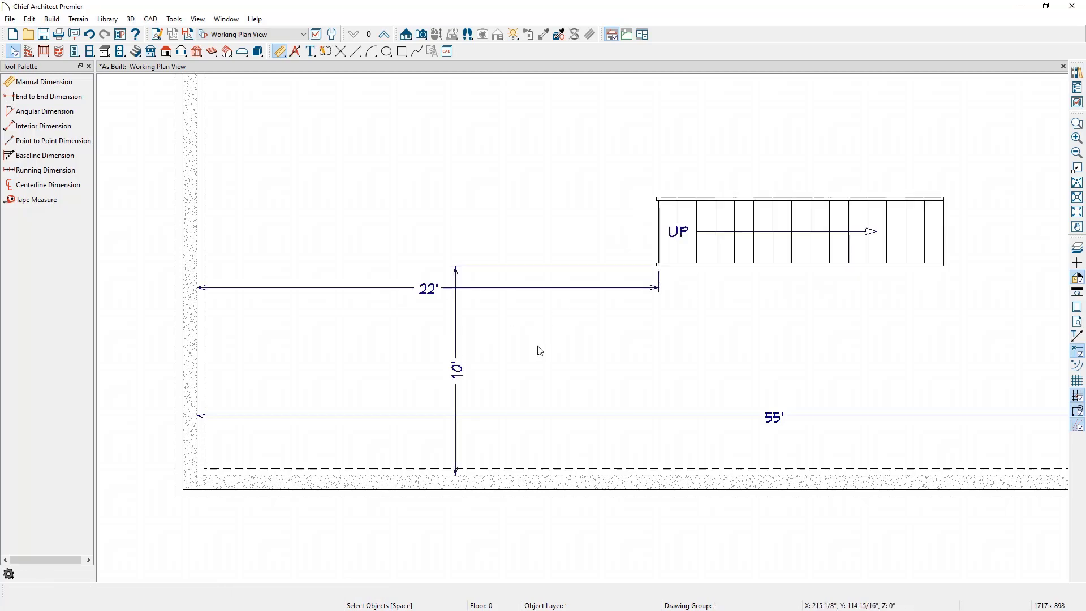
left_click(457, 332)
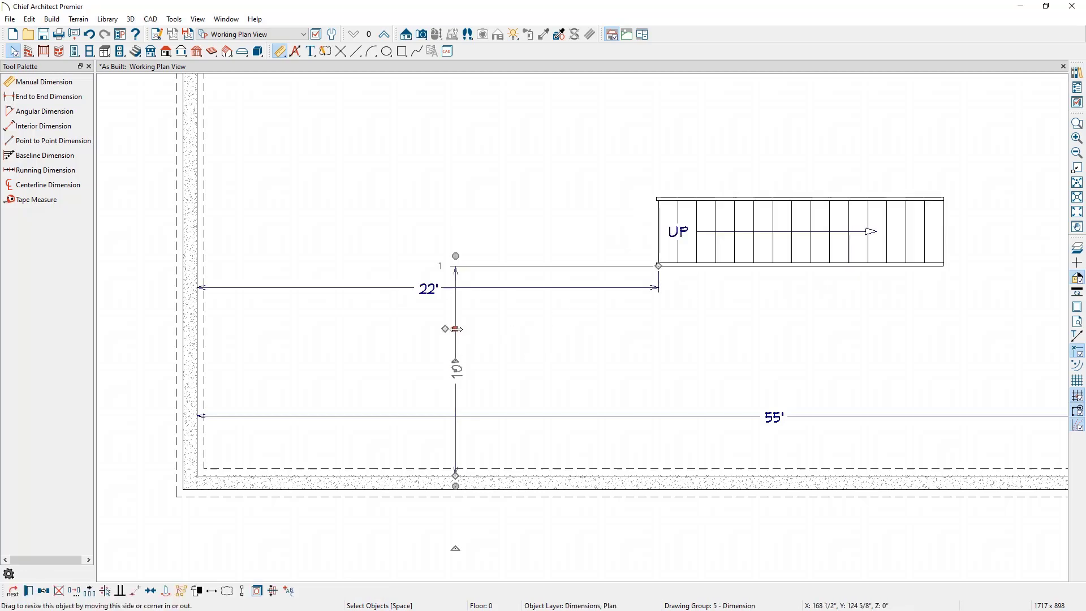
left_click_drag(457, 332, 658, 283)
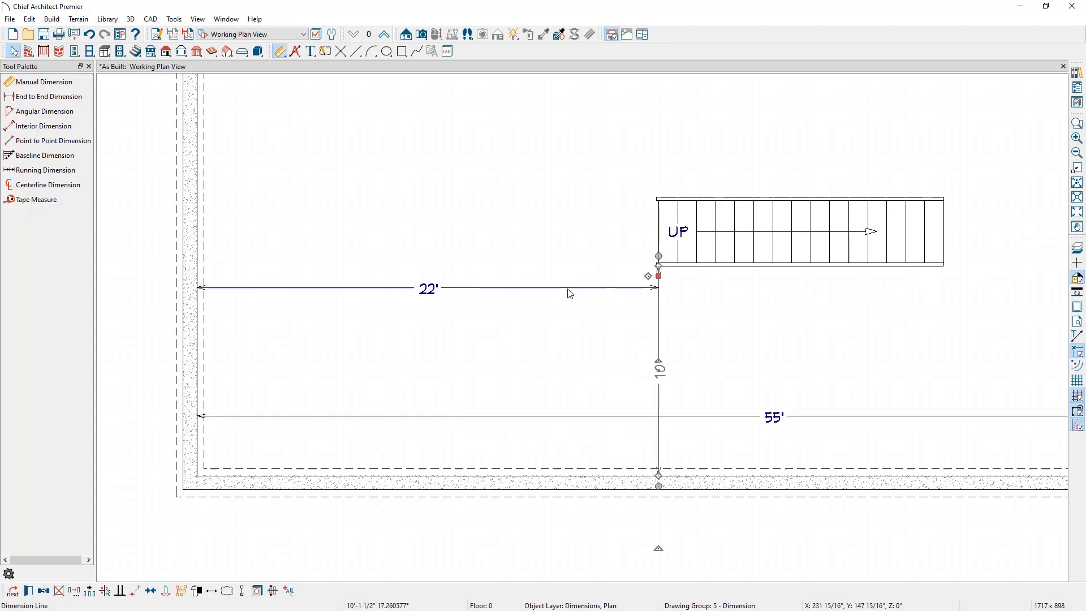
left_click(567, 287)
left_click_drag(568, 287, 657, 266)
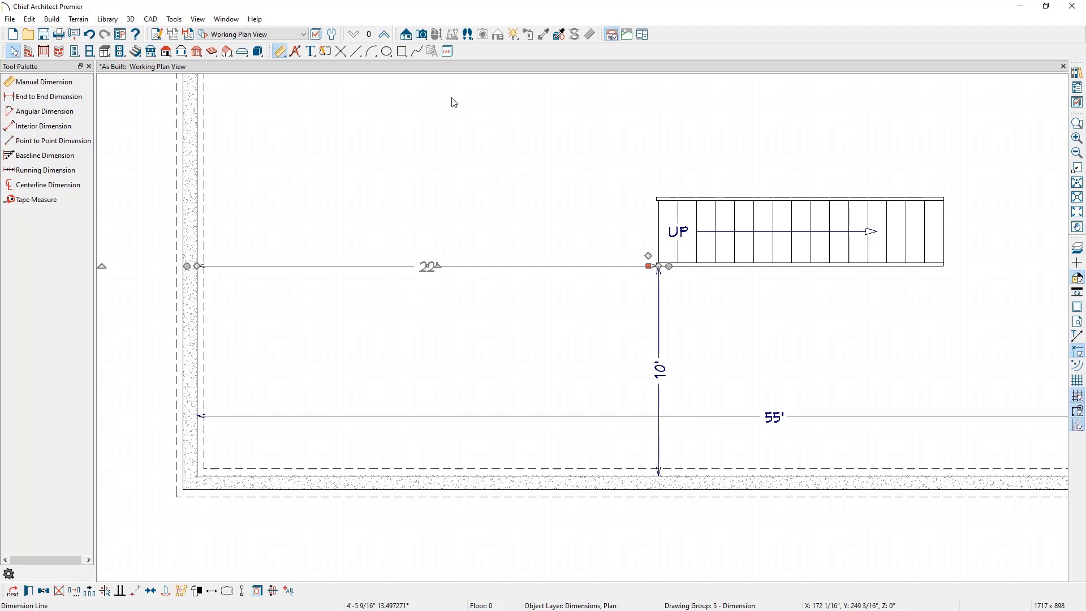
Step: Create a full camera view of the basement looking at the staircase and apply the Camera View Layer Set - Framing On
left_click(425, 36)
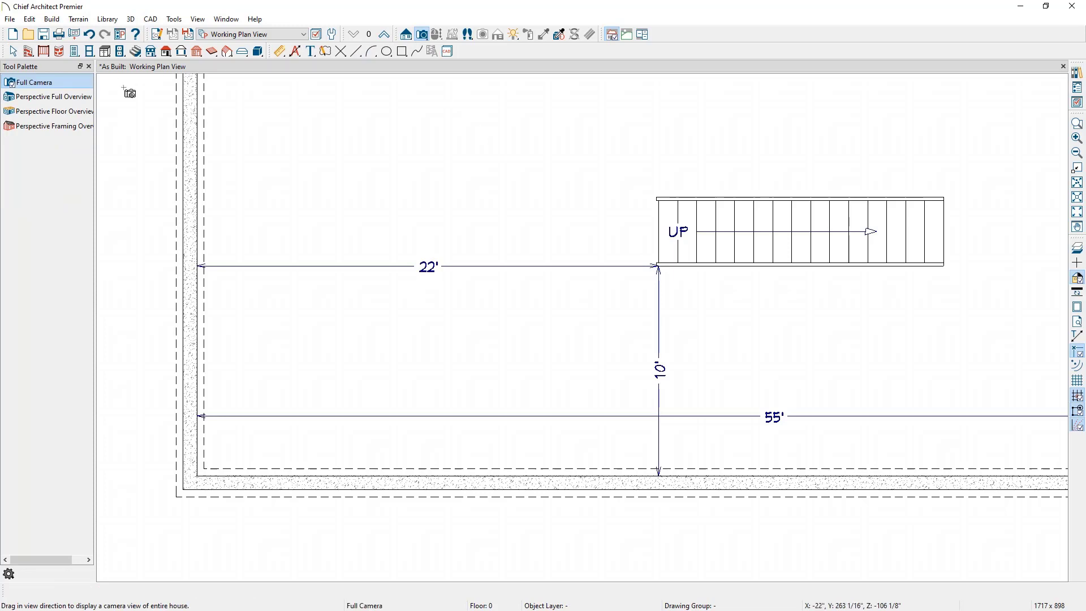
left_click_drag(439, 150, 660, 205)
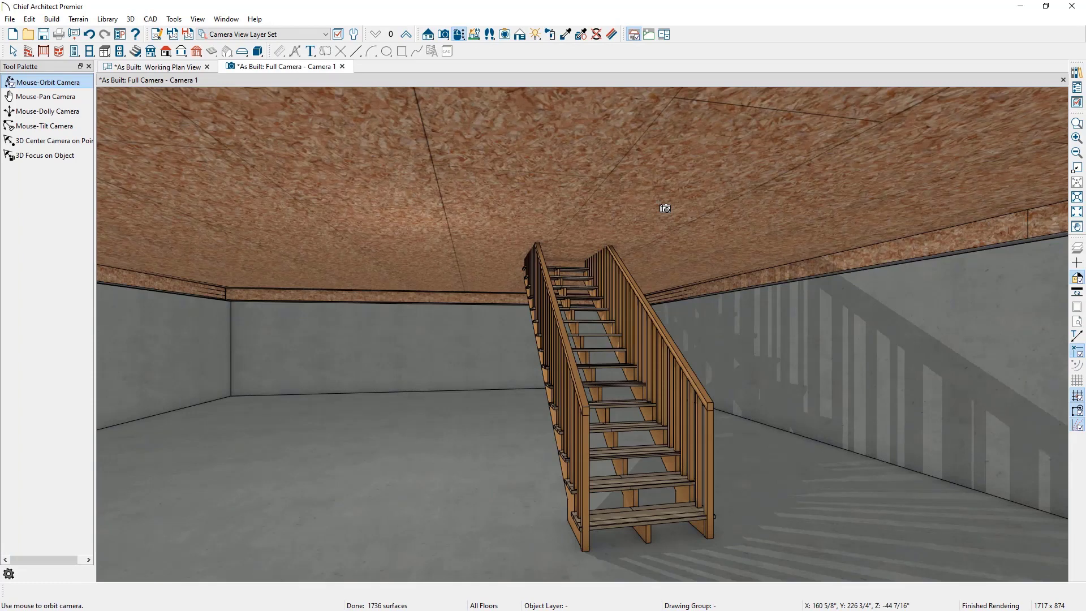
left_click(312, 35)
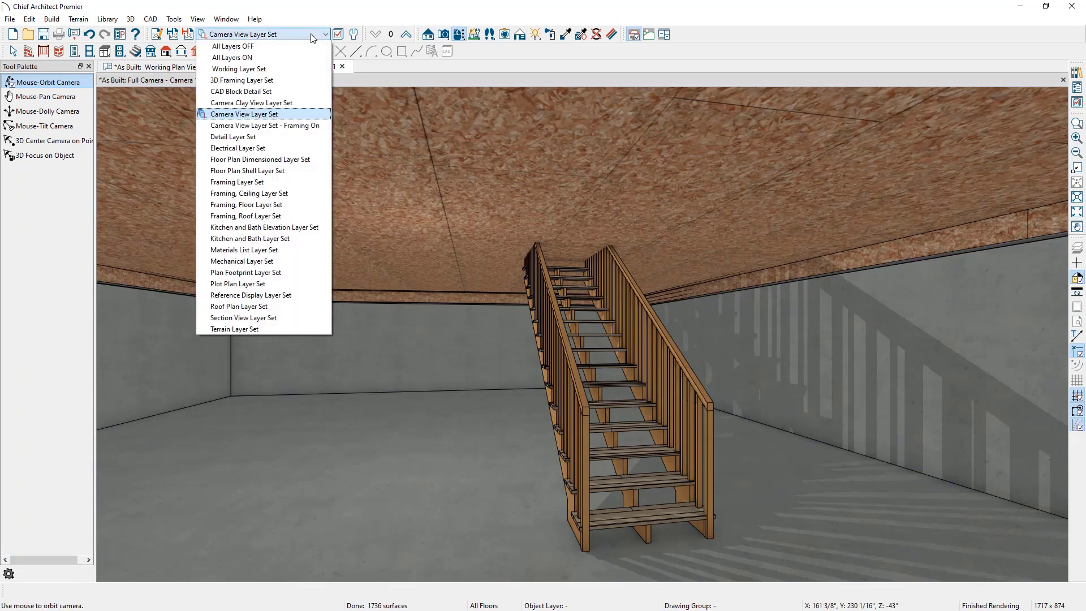
left_click(314, 127)
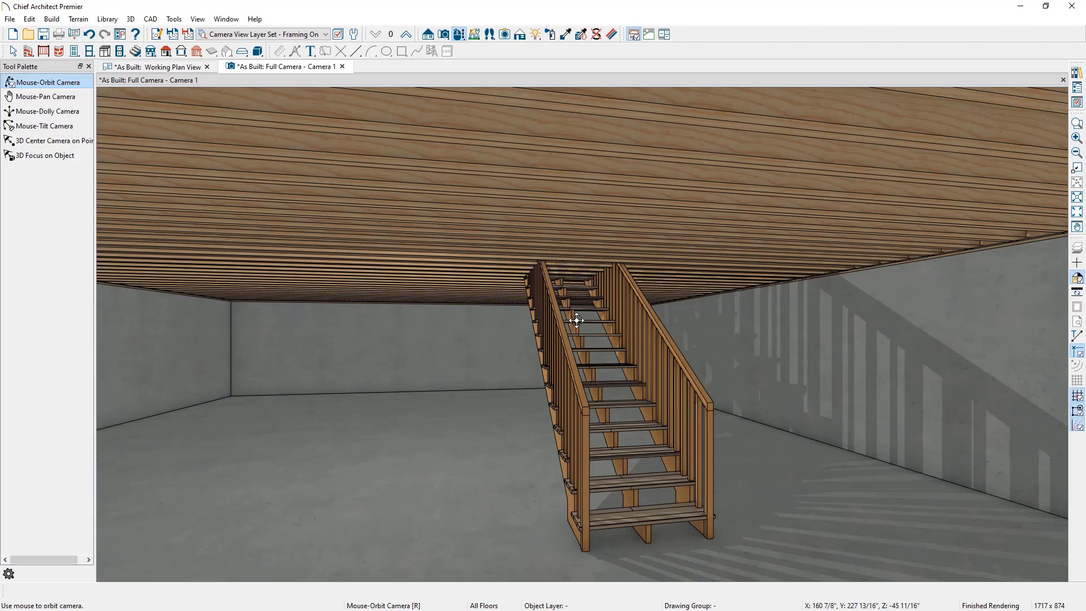
Step: Generate an automatic stairwell opening in the floor above the staircase
key("space")
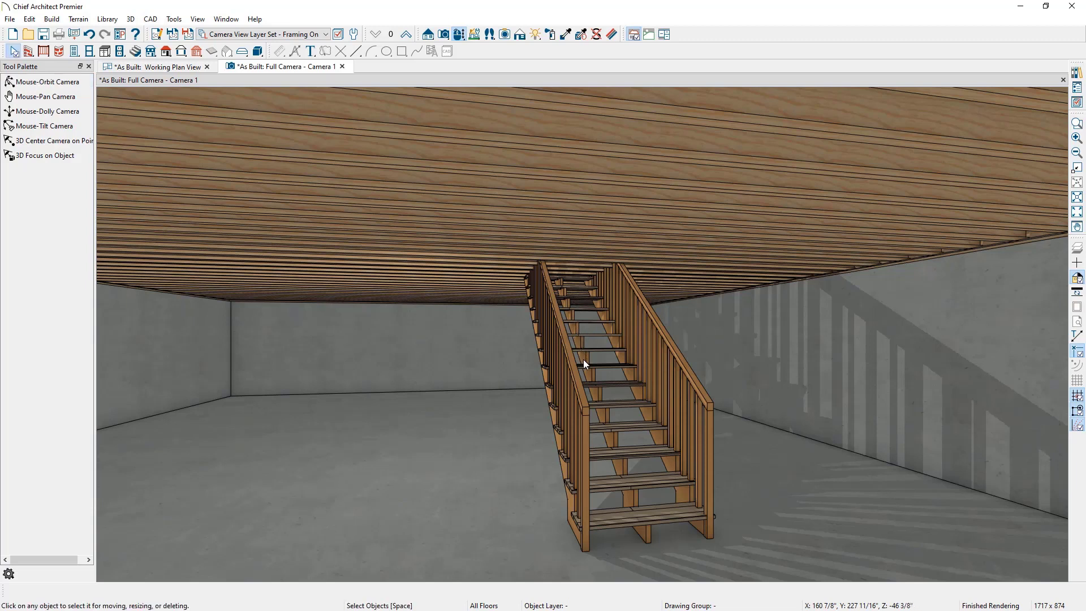
left_click(586, 364)
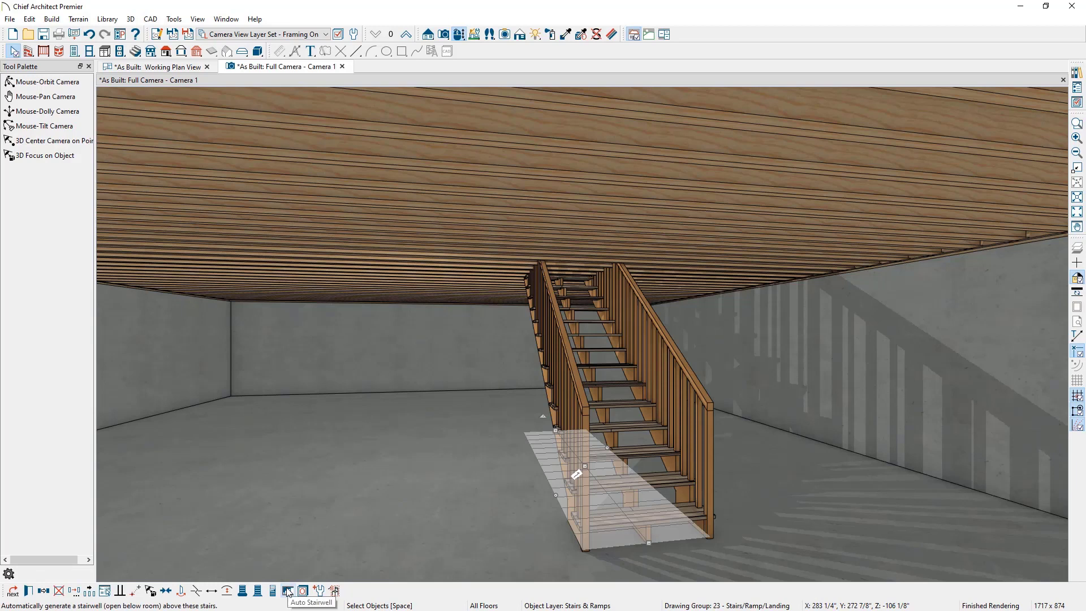
left_click(287, 590)
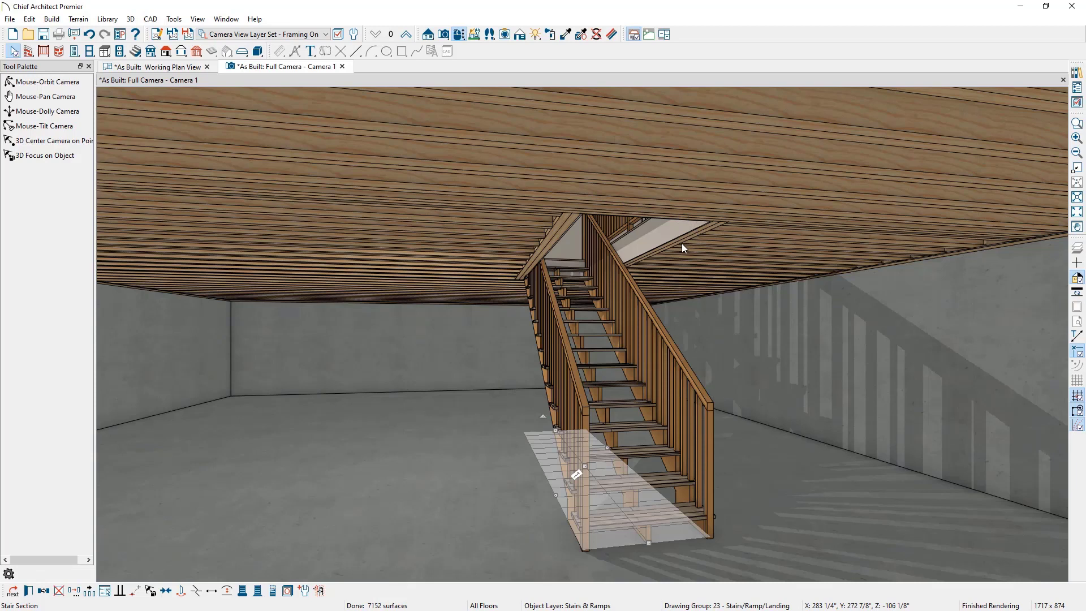
Step: Orbit the camera to inspect the stairwell and its railing from the floor above, and compare with the basement reference photo
left_click(459, 35)
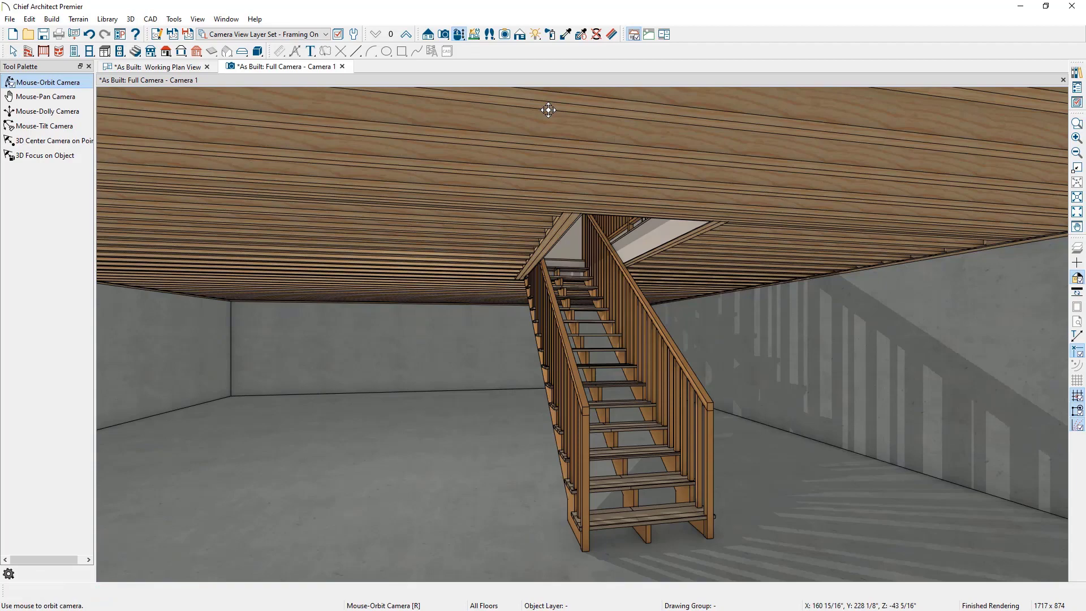
middle_click_drag(548, 110, 553, 465)
left_click_drag(704, 318, 660, 360)
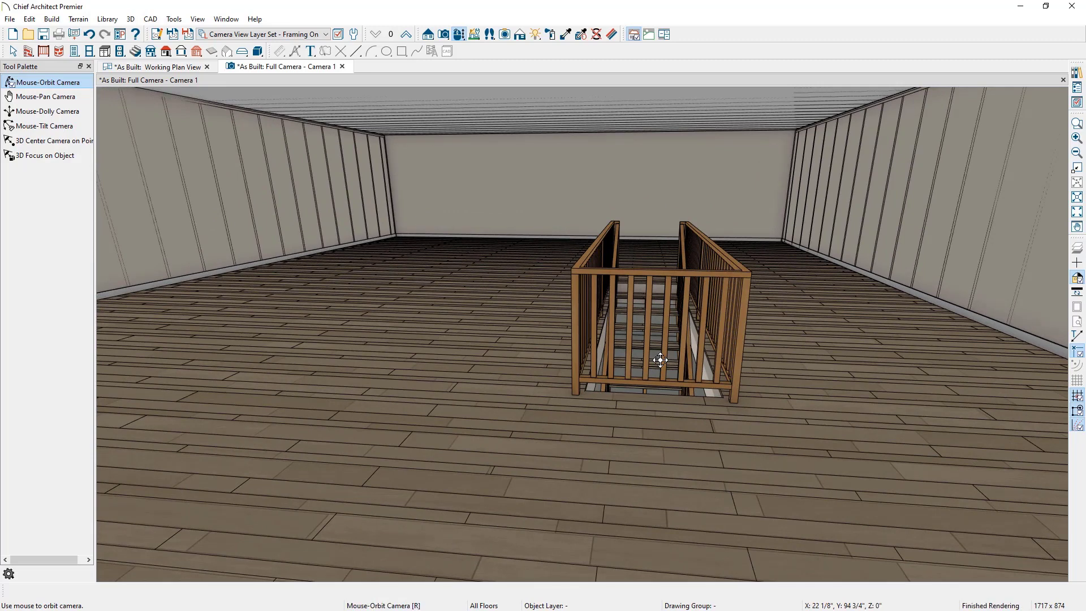
key("space")
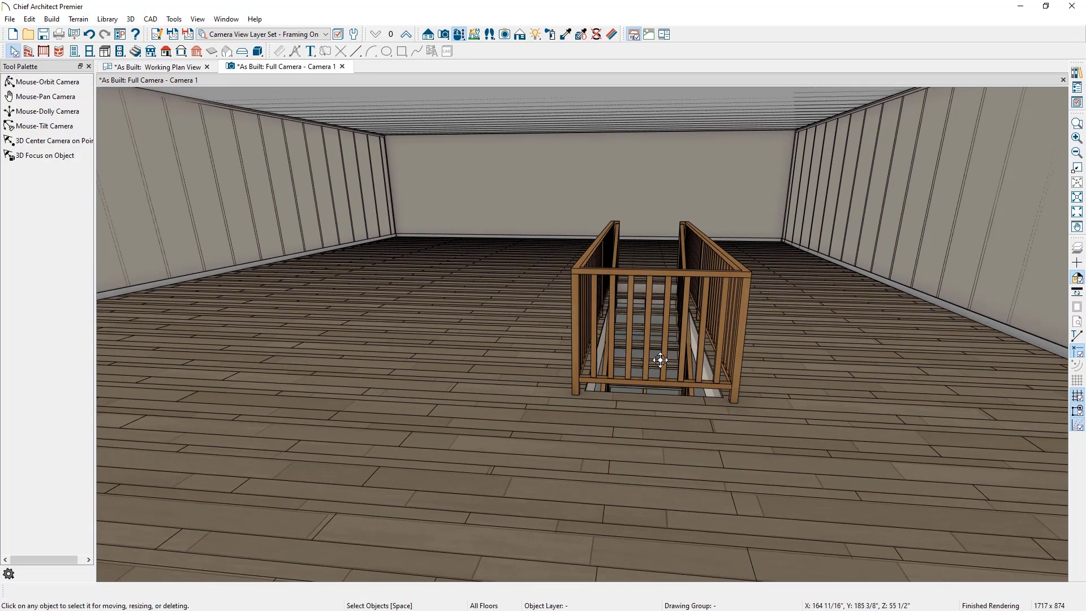
left_click(583, 264)
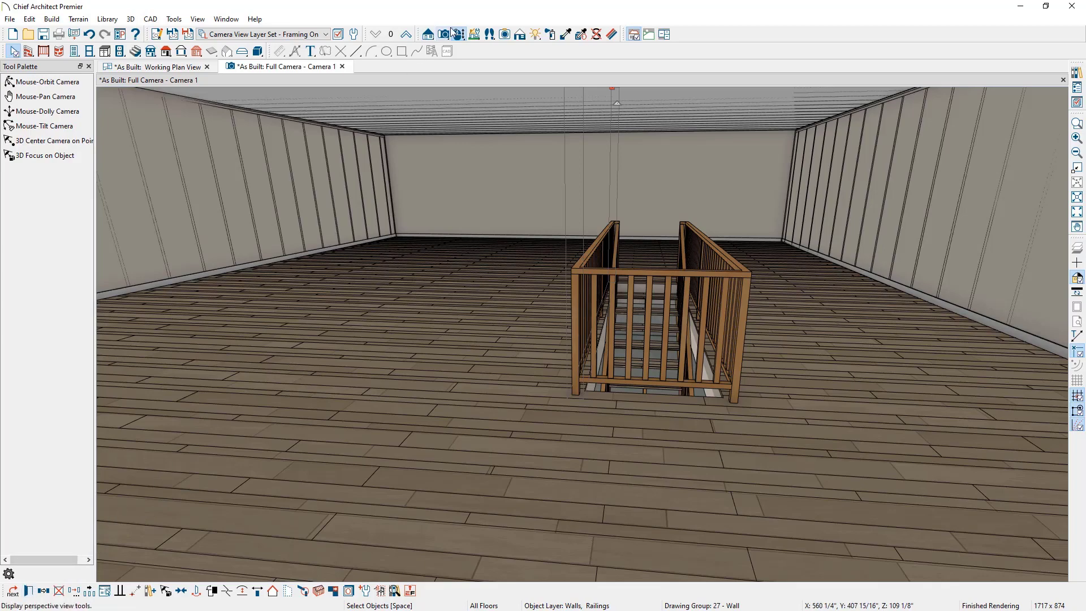
left_click(48, 82)
left_click_drag(532, 410, 586, 331)
middle_click_drag(611, 492, 650, 240)
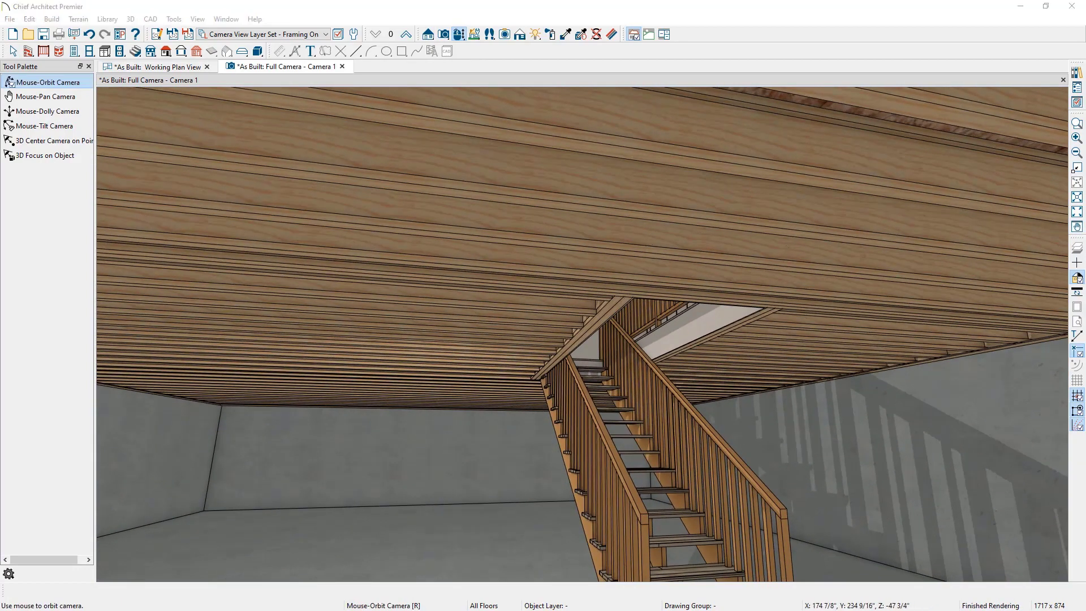
left_click_drag(1085, 56, 596, 89)
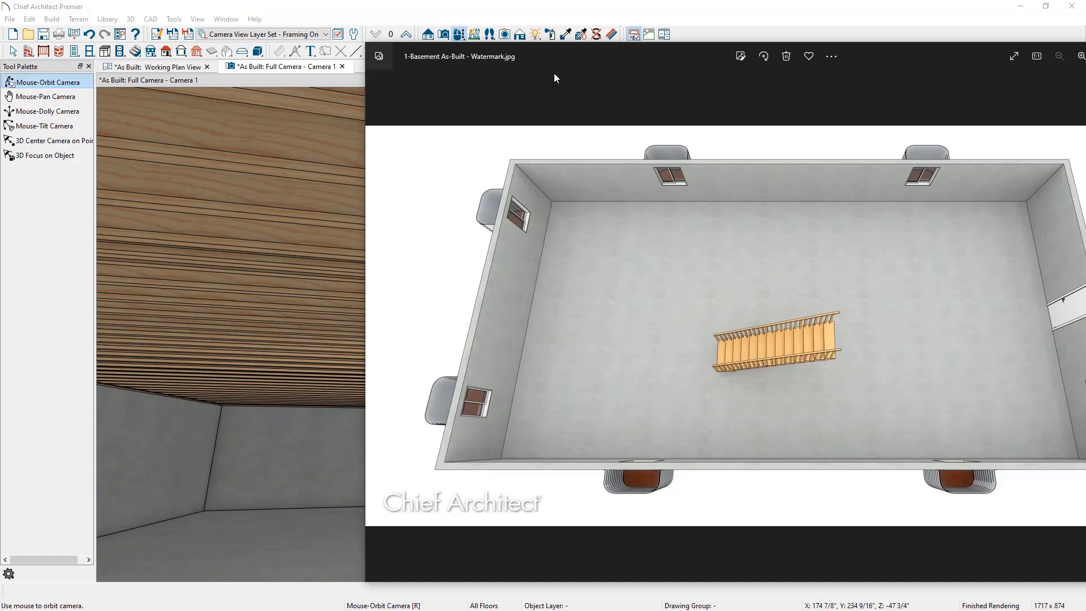
left_click_drag(555, 73, 1085, 23)
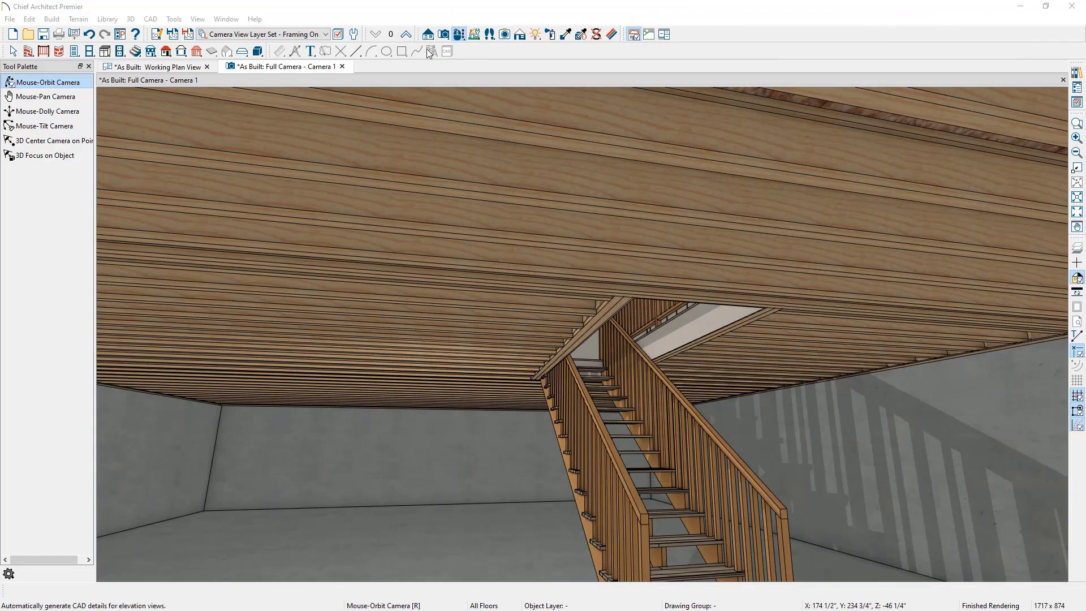
Step: Place a standard window in a basement foundation wall next to a corner
left_click(458, 37)
left_click_drag(438, 389, 723, 413)
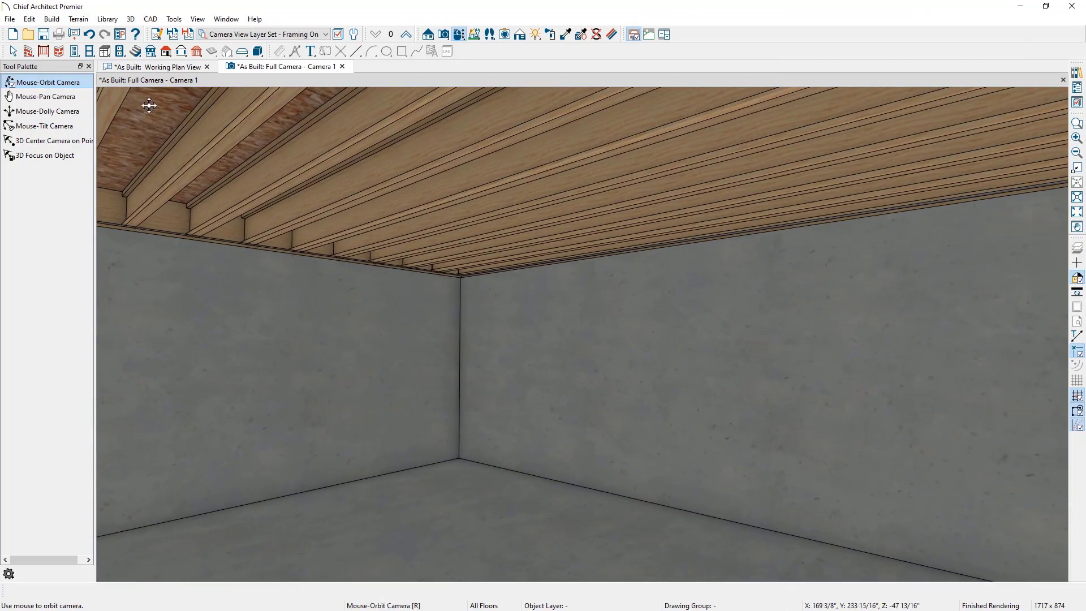
left_click(89, 51)
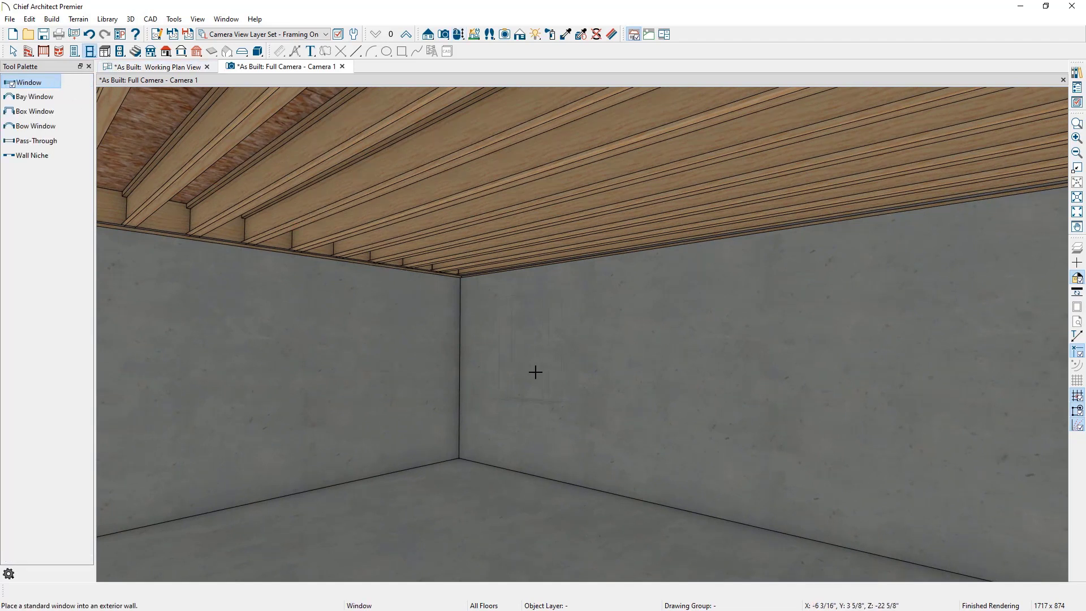
left_click(578, 381)
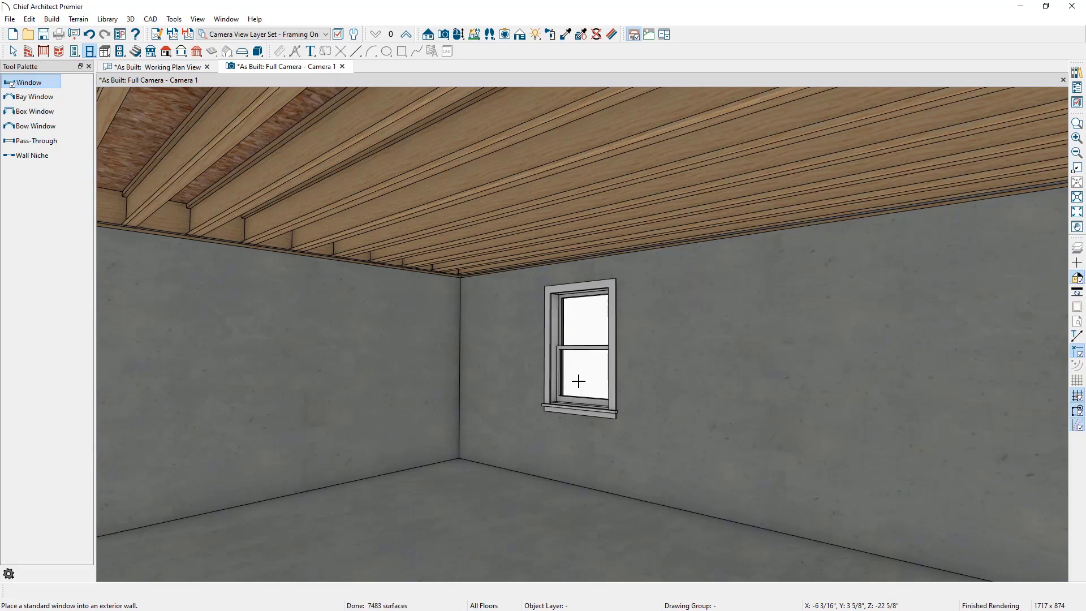
left_click(579, 382)
Step: Open the basement window's specification and change its window type to Left Sliding
double_click(579, 381)
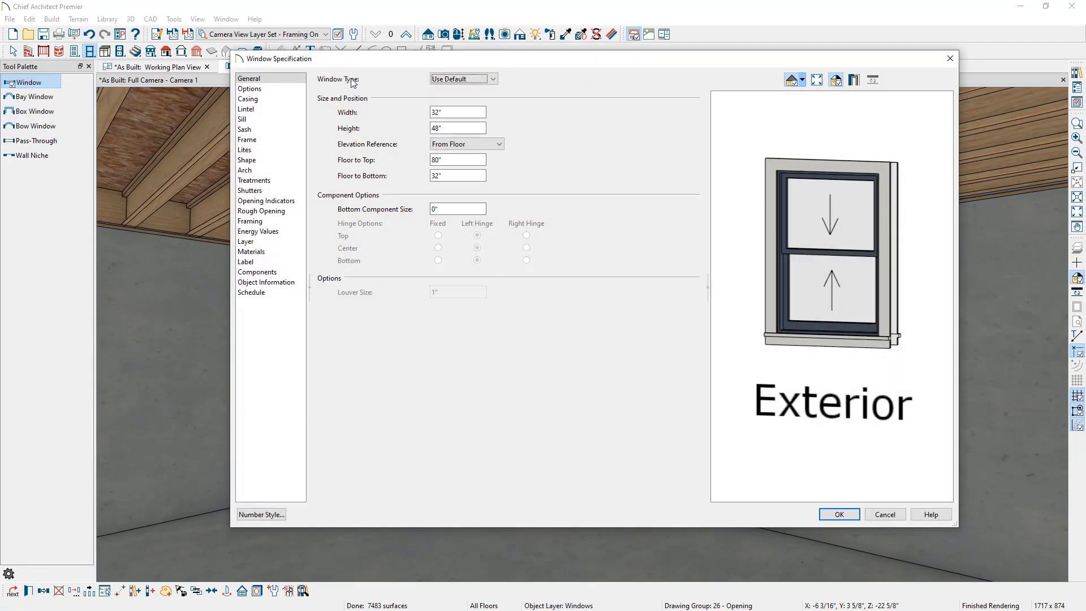
left_click(449, 79)
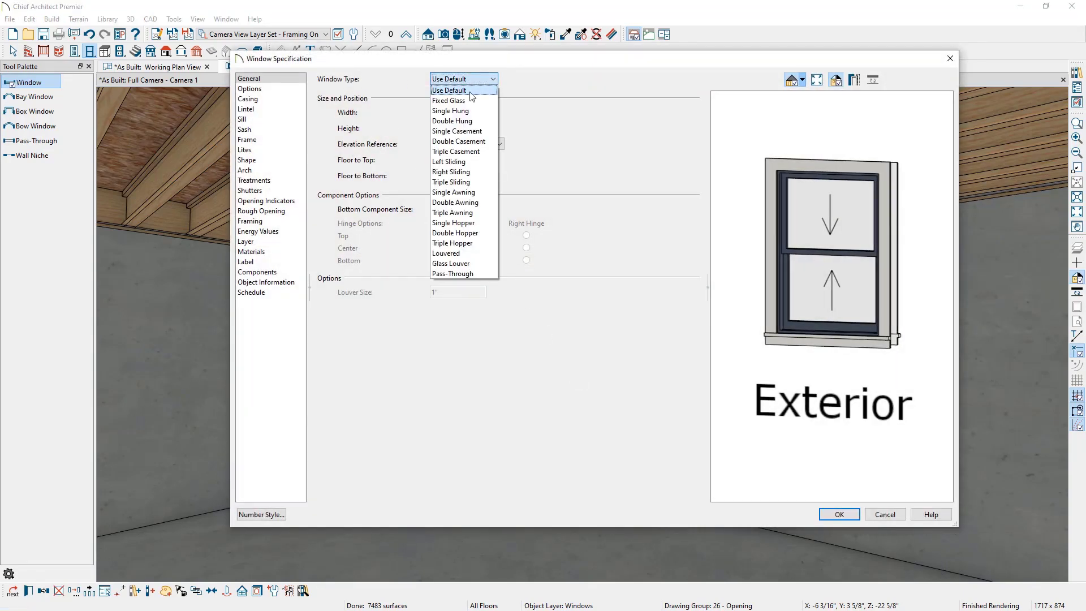
left_click(472, 162)
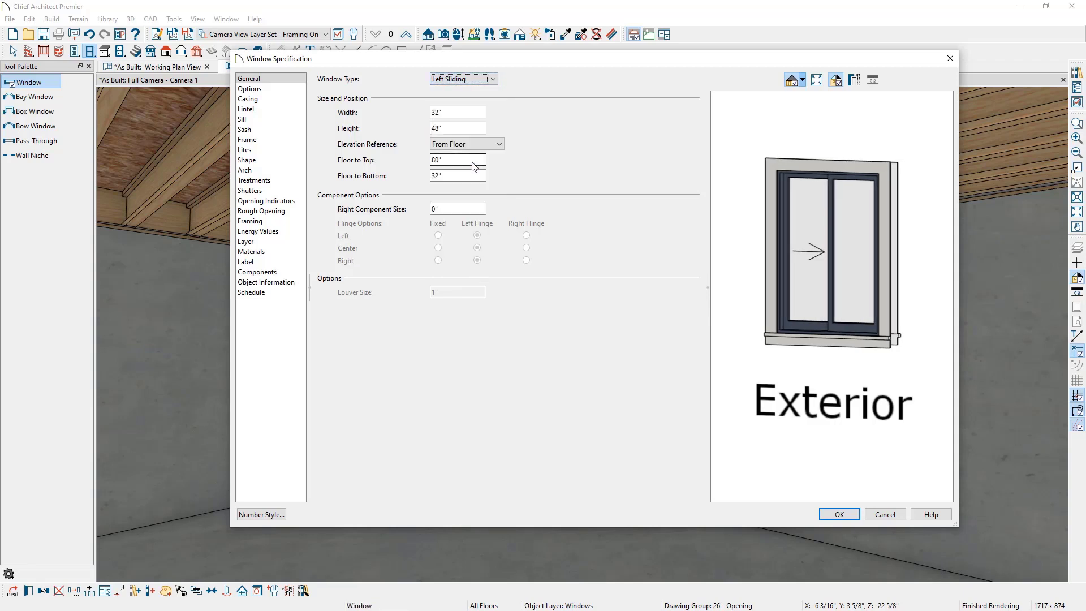
Step: Set the window's width to 36", height to 42", and floor-to-bottom height to 42"
key("Tab")
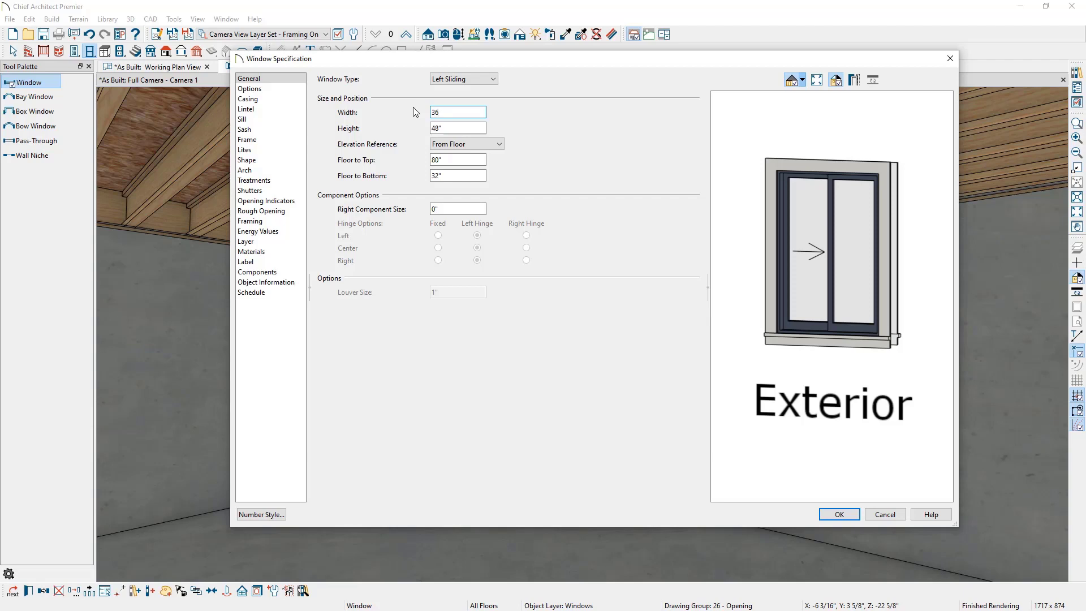
type("36")
key("Tab")
type("4")
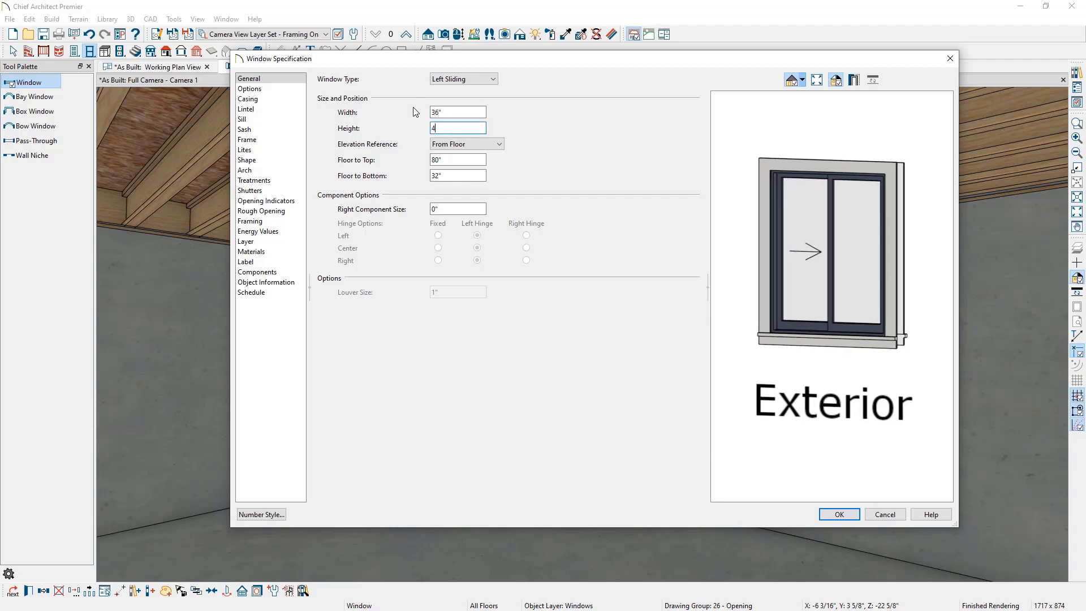
type("2")
key("Tab")
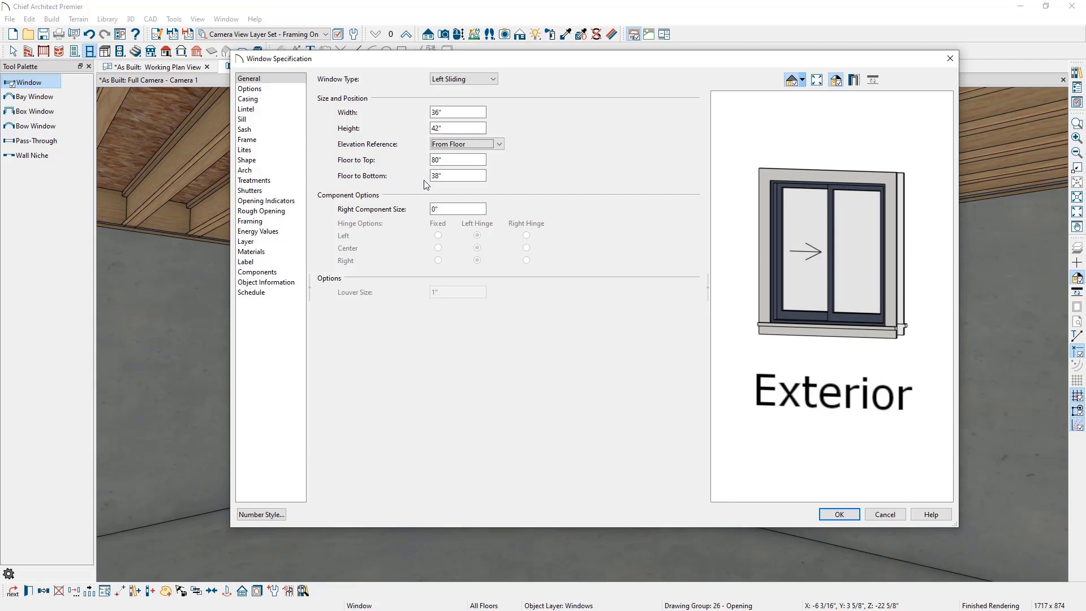
left_click_drag(445, 176, 412, 175)
type("42")
key("Tab")
left_click_drag(928, 303, 565, 315)
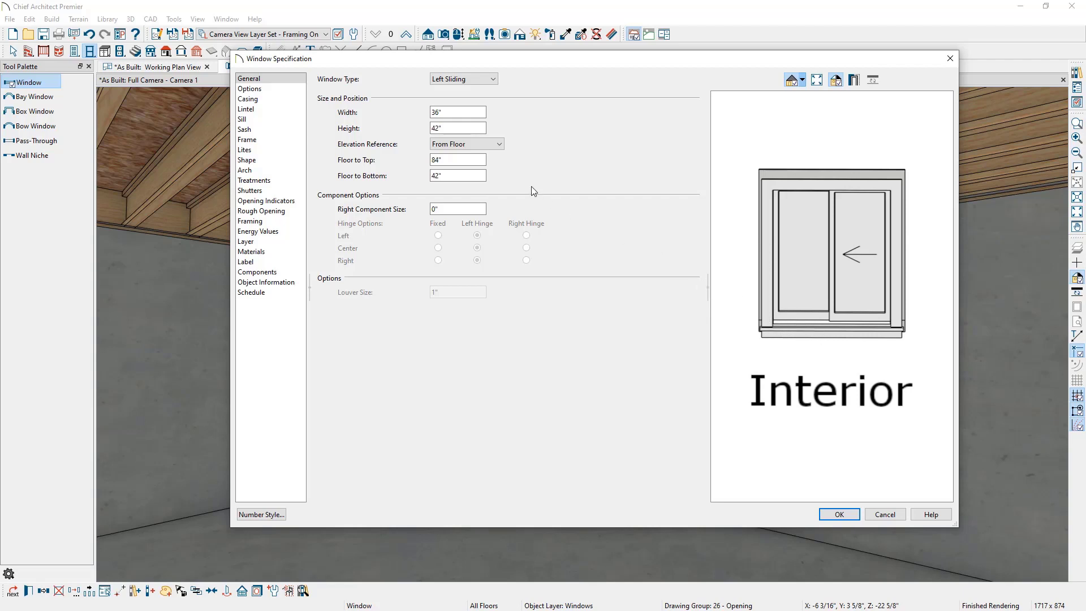
Step: Turn off the window's interior casing and interior sill
left_click(288, 101)
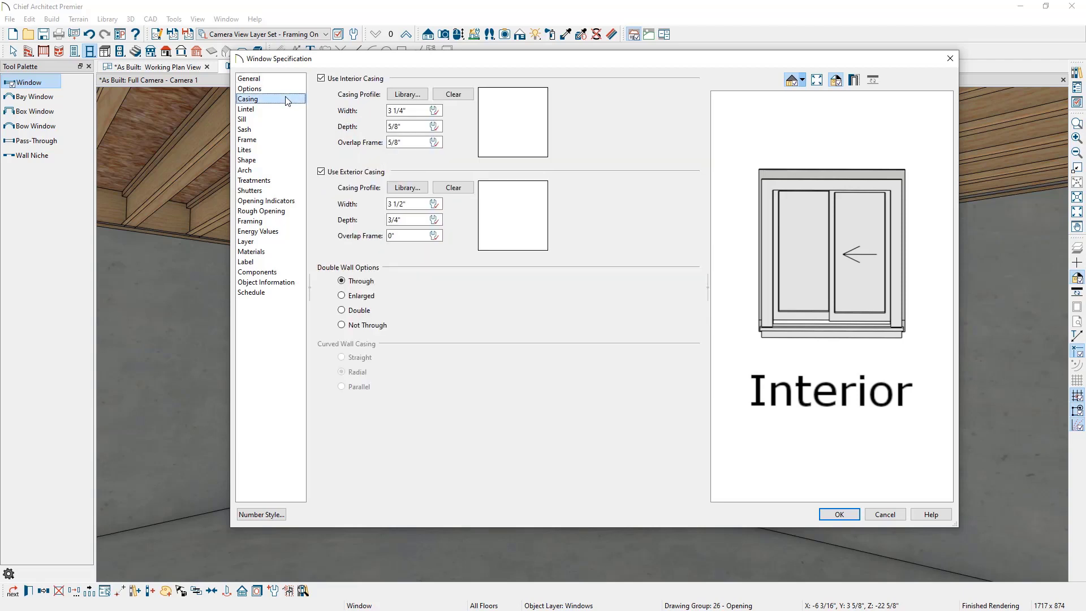
left_click(338, 80)
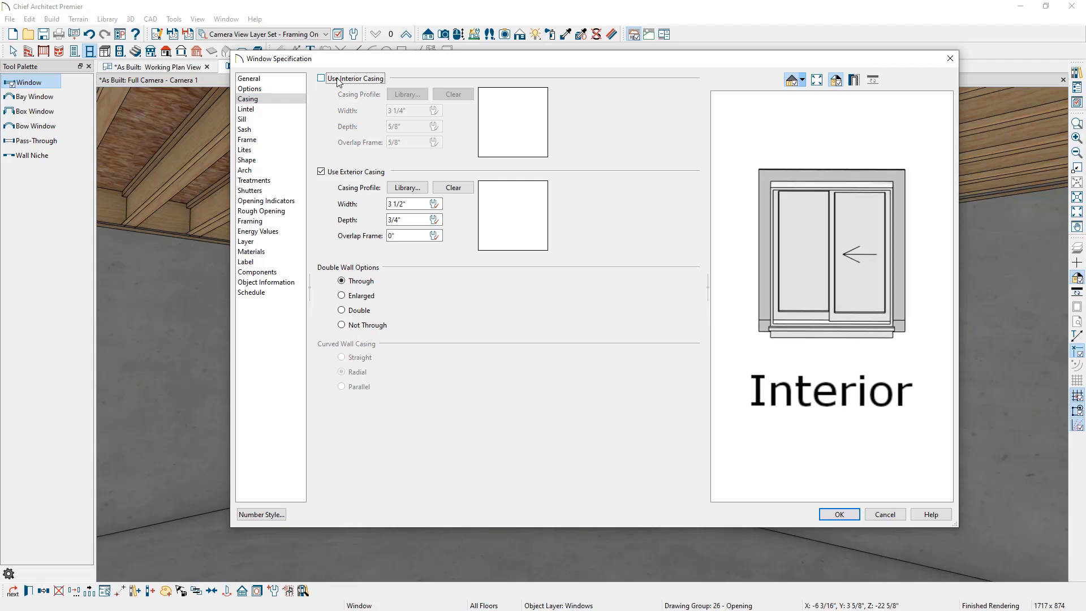
left_click(297, 120)
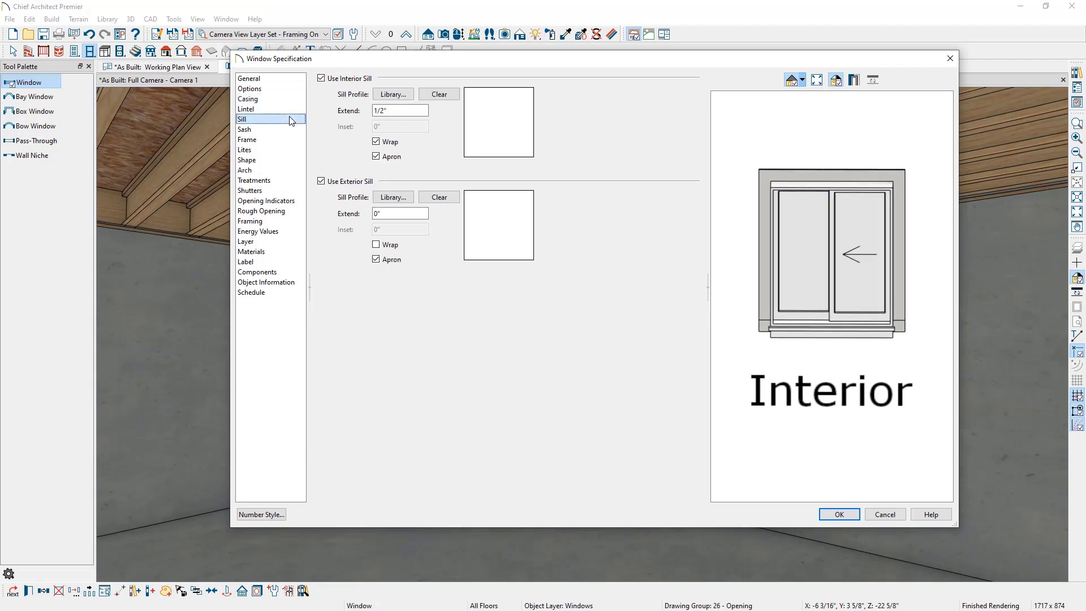
left_click(341, 82)
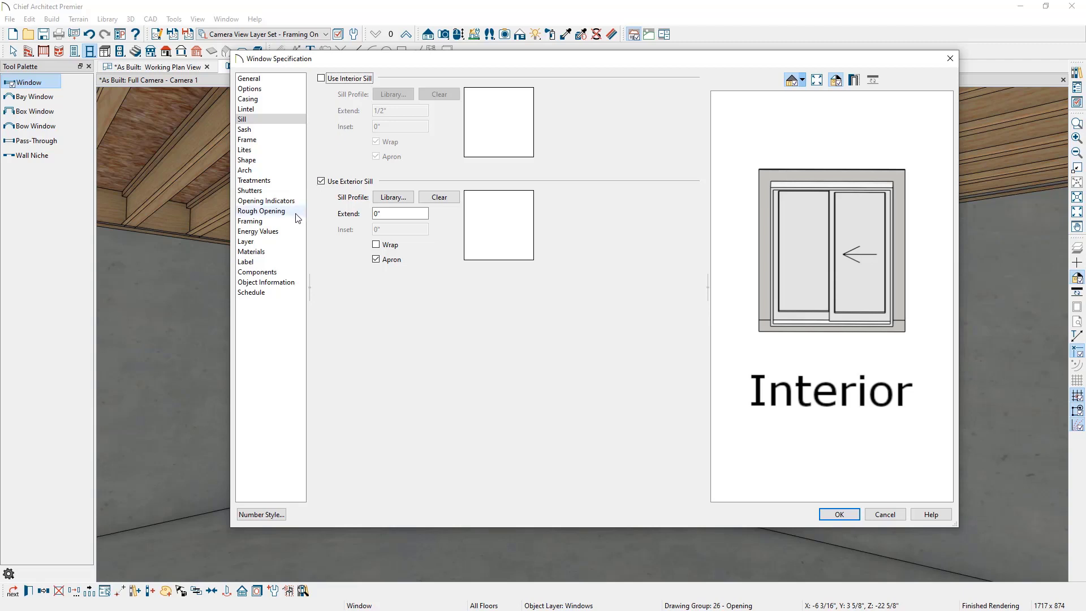
Step: Set the rough opening on each side, top and bottom to 0" and apply the window changes
left_click(266, 211)
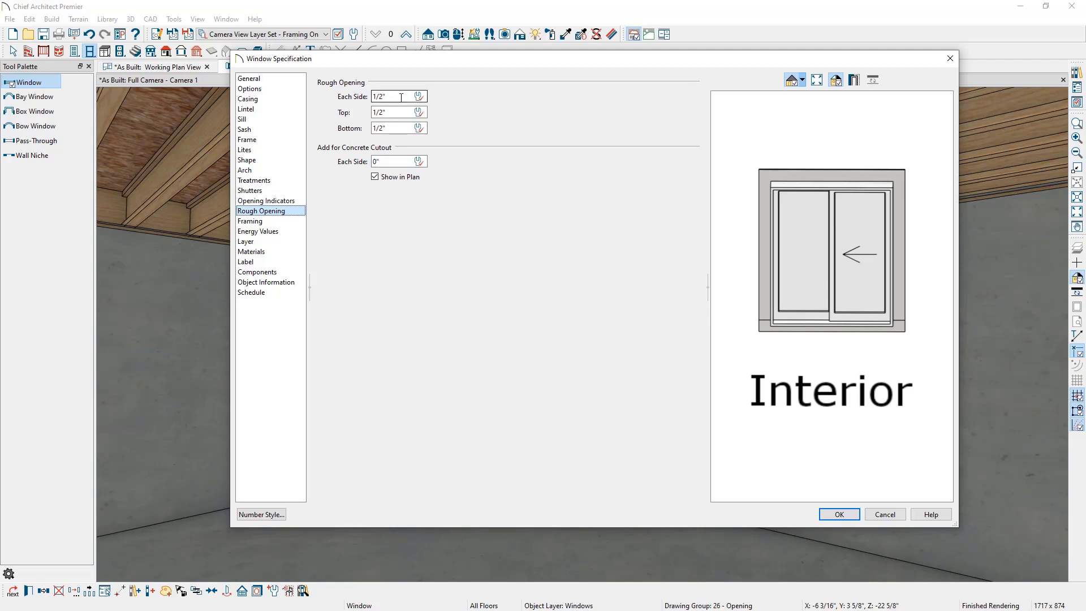
left_click_drag(401, 97, 371, 98)
type("0")
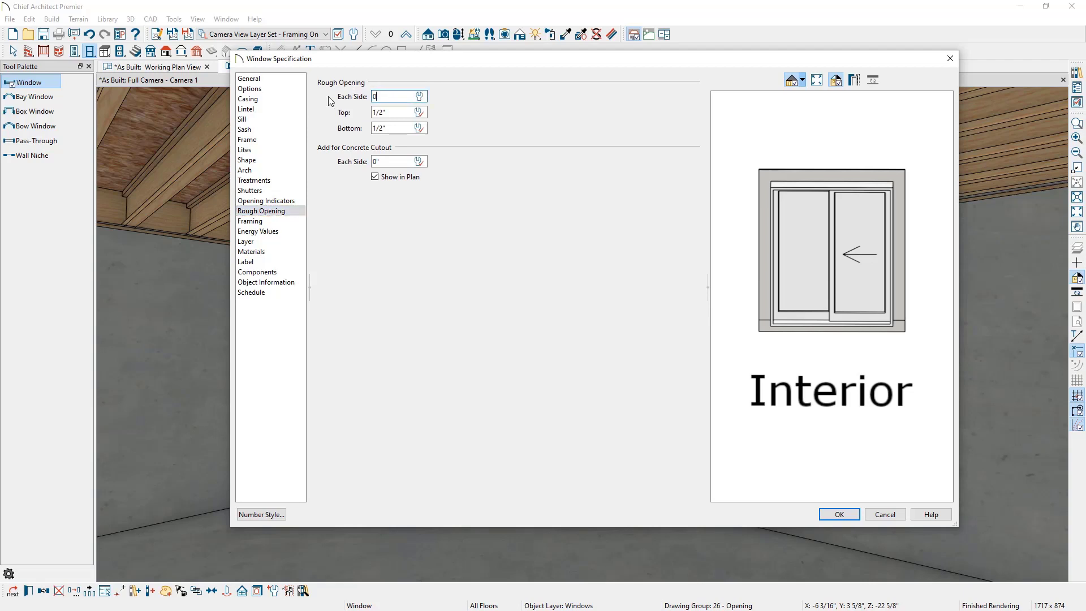
key("Tab")
type("0")
key("Tab")
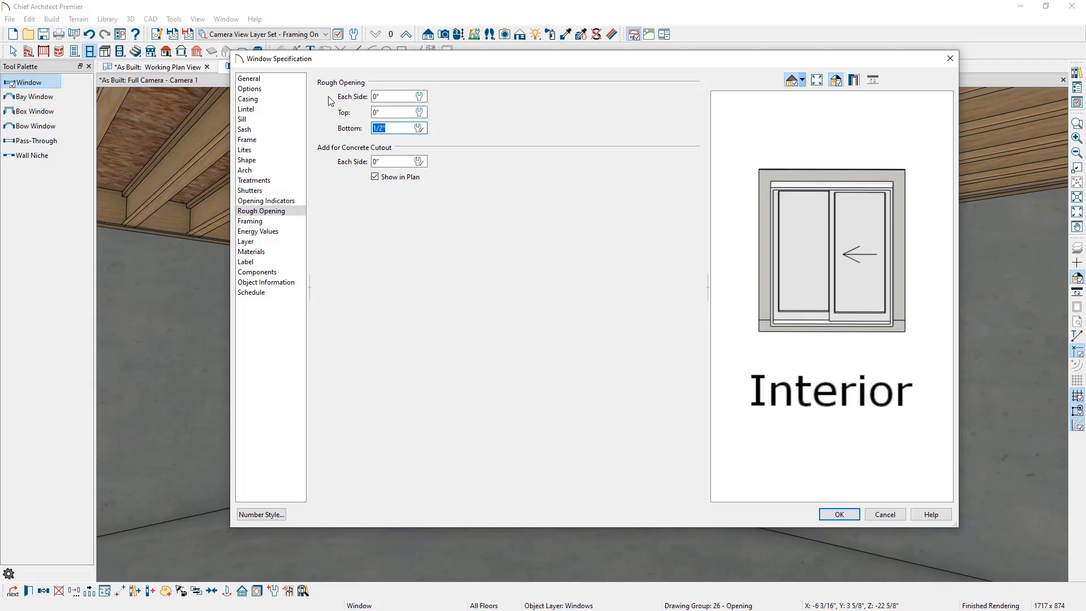
type("0")
key("Tab")
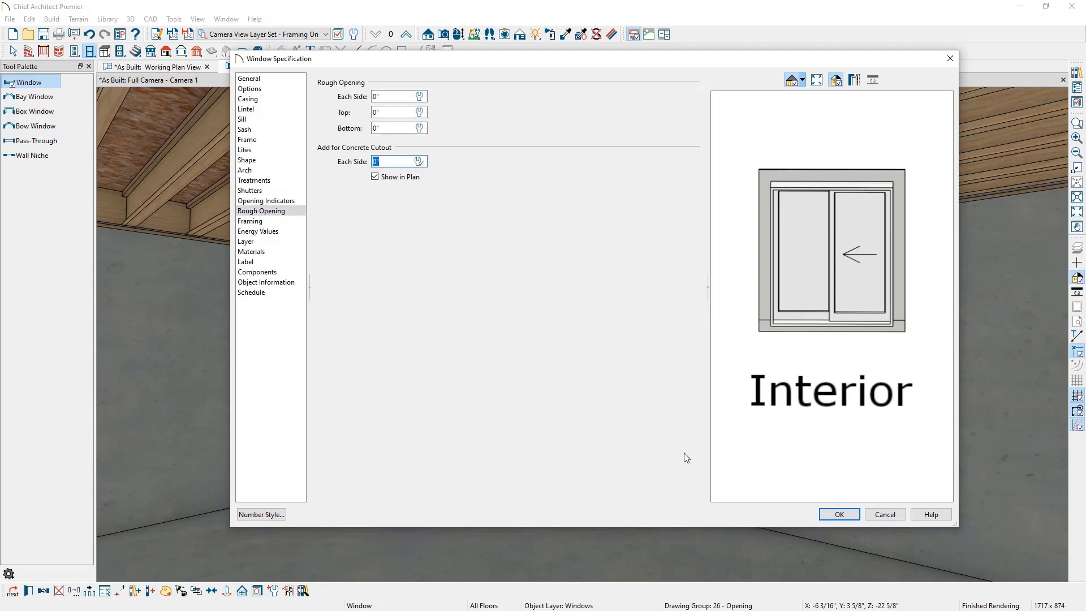
left_click(839, 514)
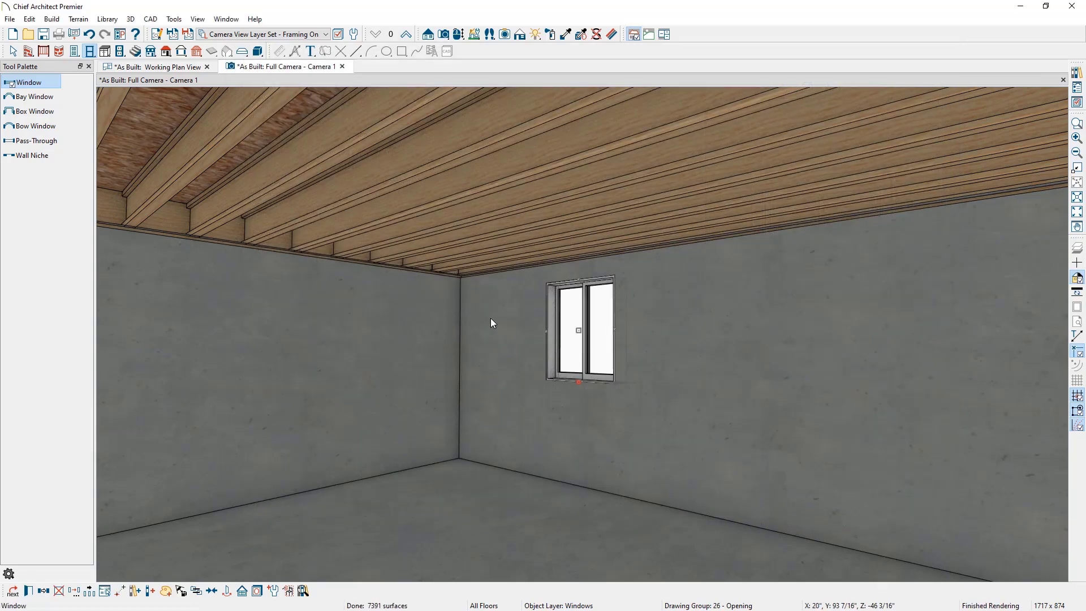
Step: In the plan view, draw a manual dimension from the foundation wall's inside corner to the window's near edge
left_click(172, 71)
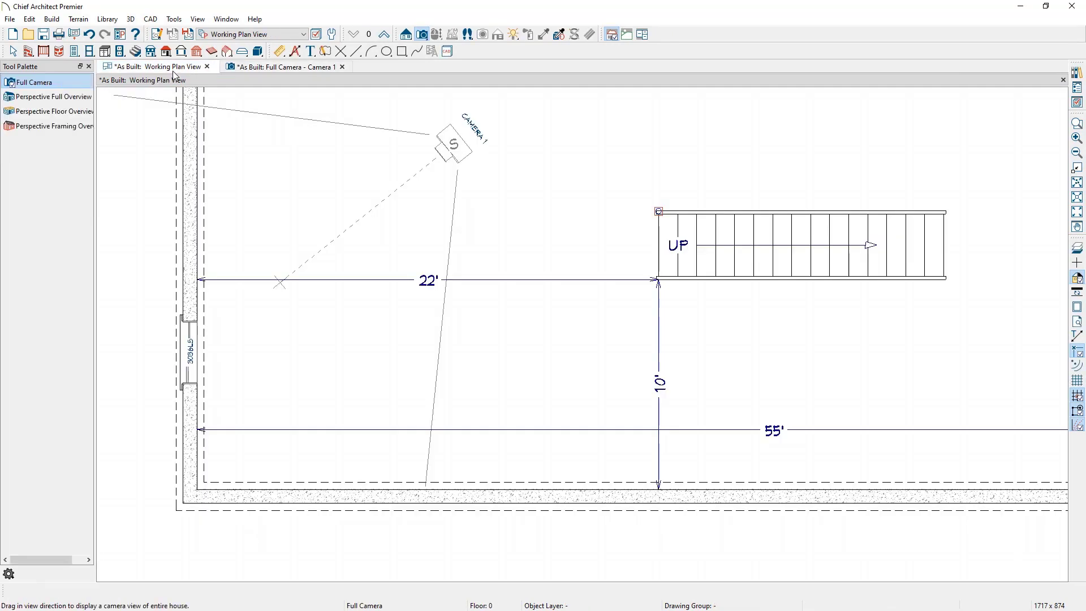
scroll(203, 385, "up", 3)
scroll(201, 380, "up", 1)
middle_click_drag(204, 380, 332, 262)
key("space")
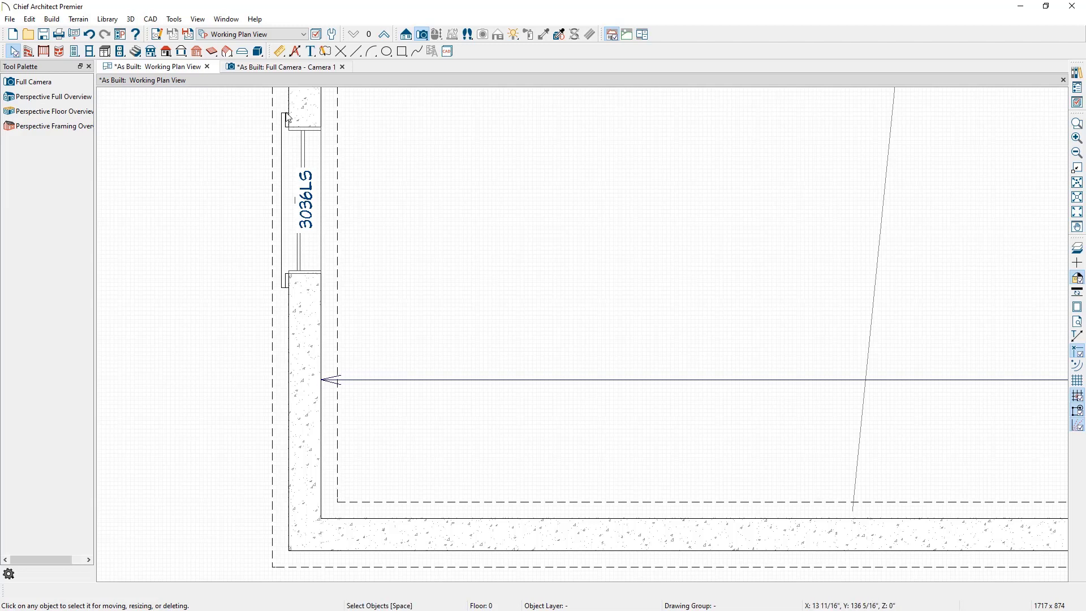
left_click(283, 50)
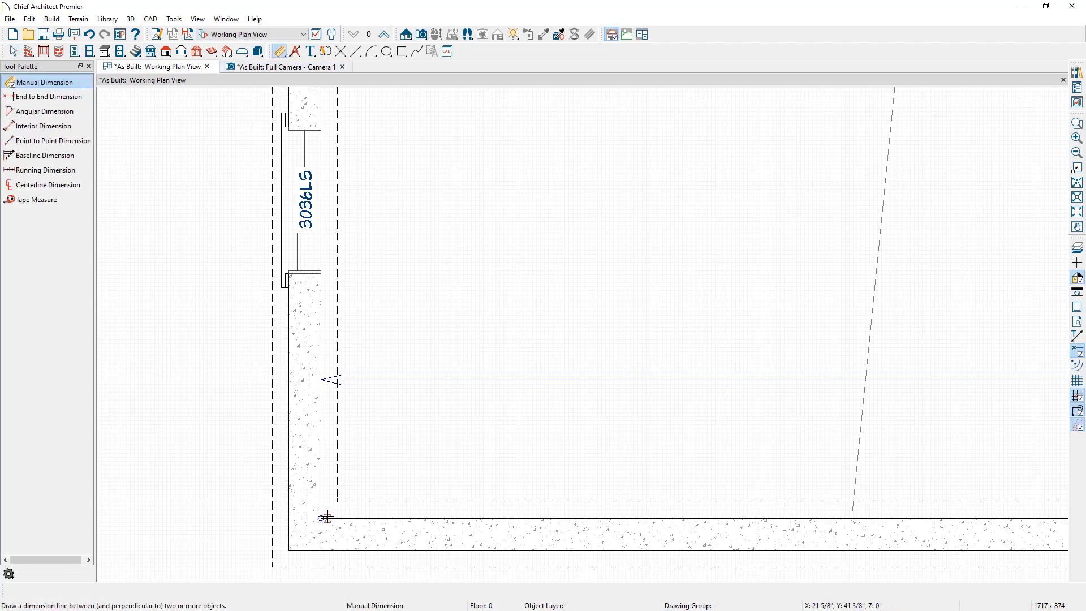
left_click_drag(327, 517, 332, 271)
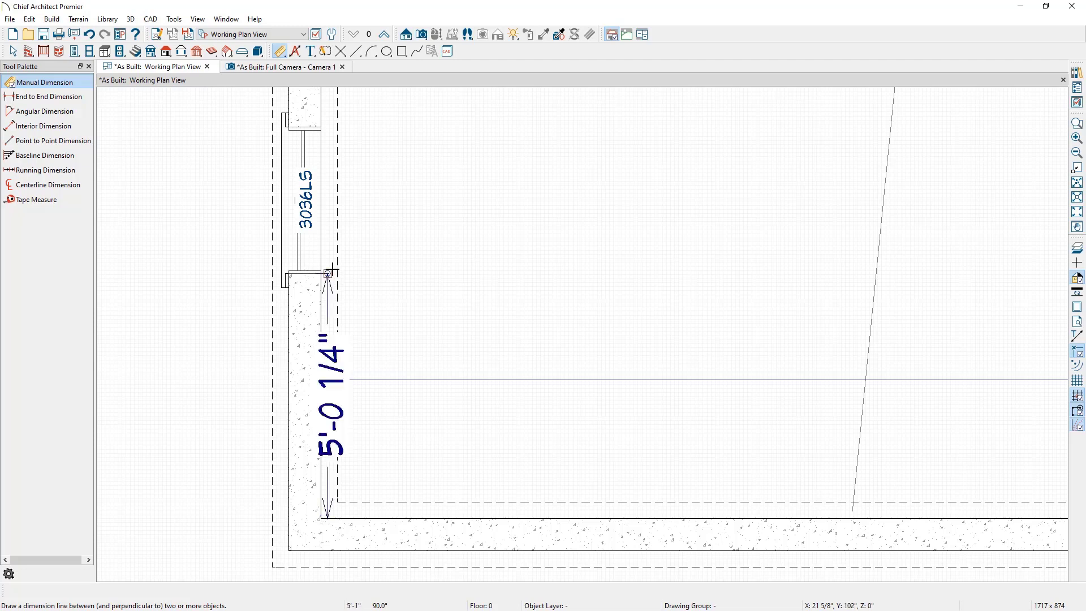
key("space")
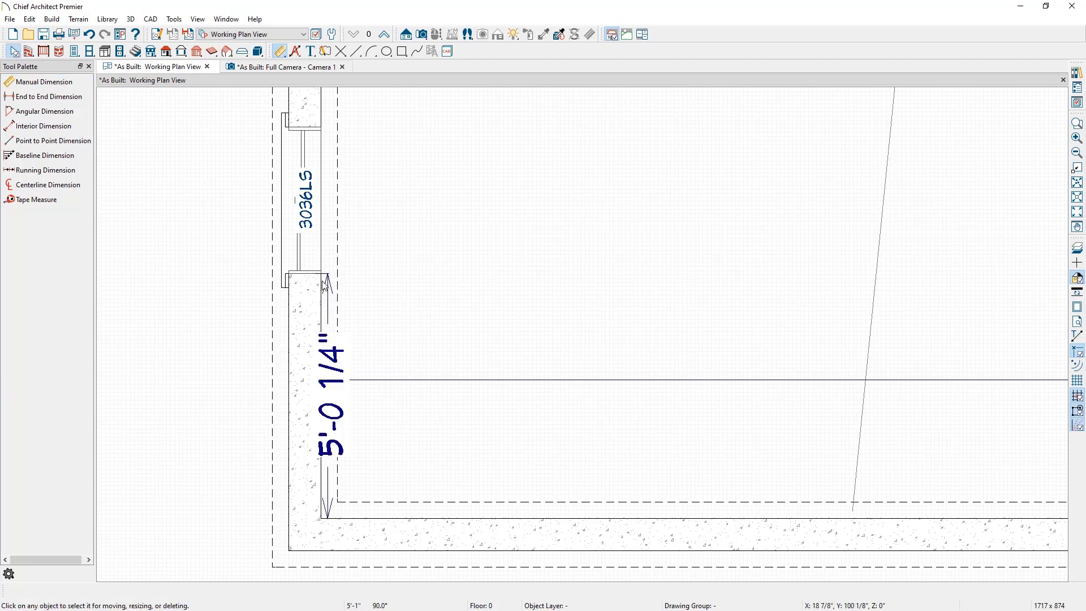
Step: Extend the dimension to the window's far edge and offset the dimension line away from the wall
left_click(332, 300)
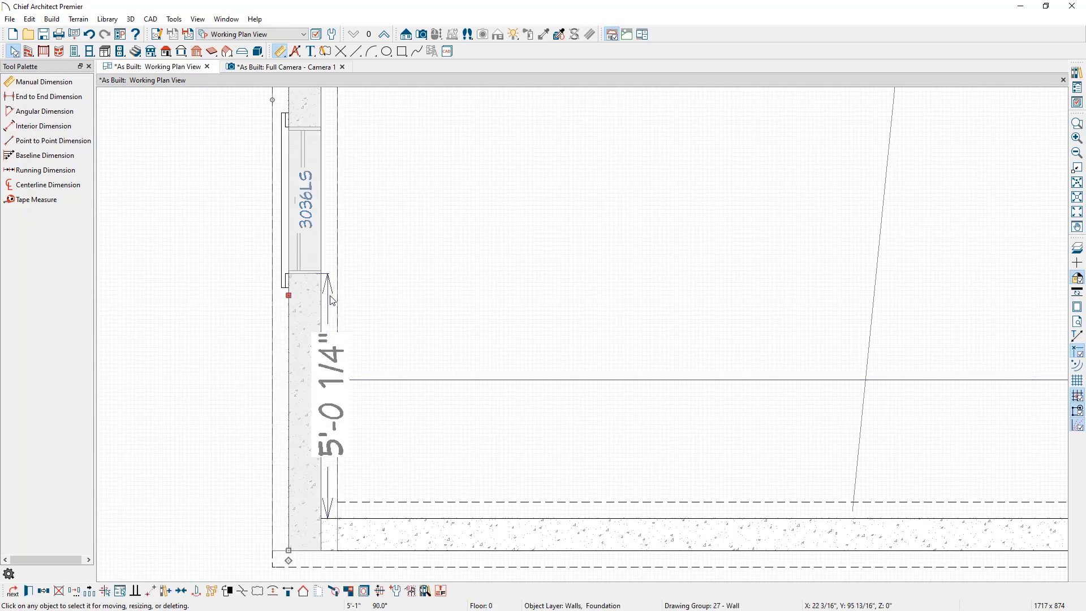
left_click(359, 306)
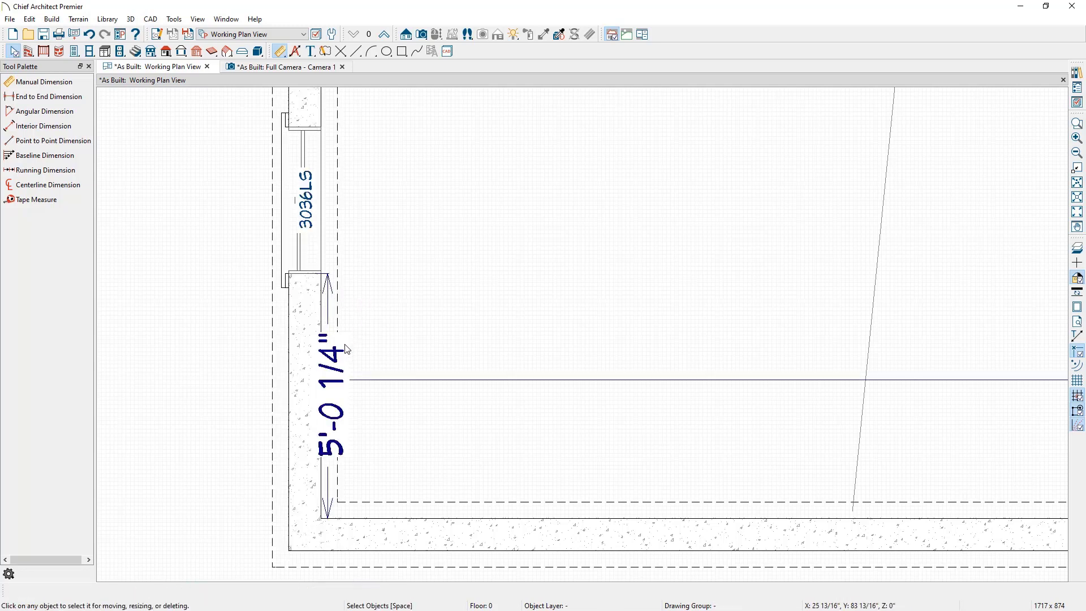
left_click(346, 349)
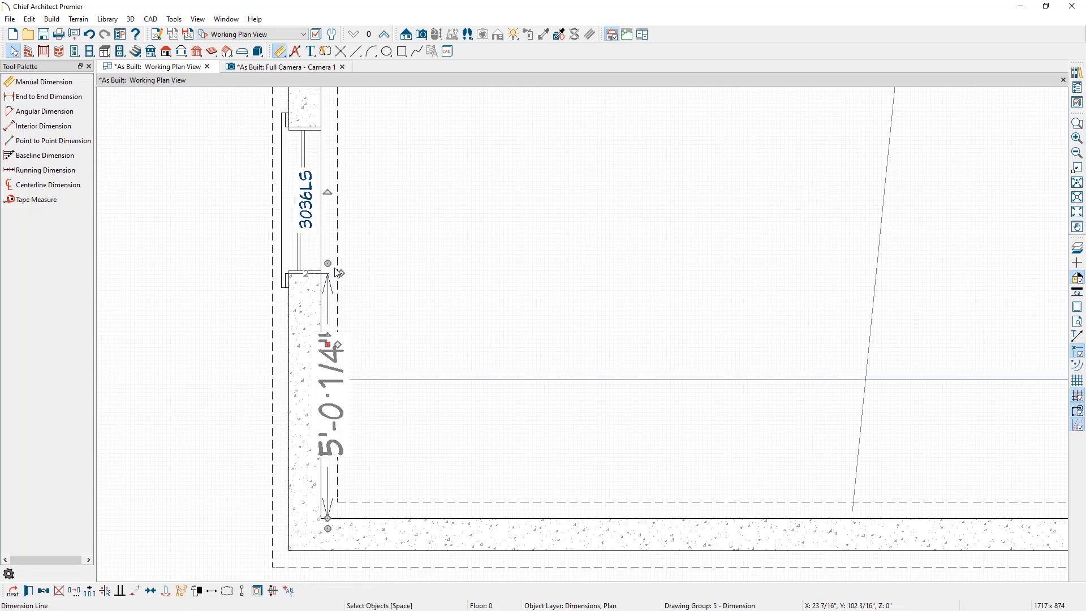
left_click_drag(339, 273, 327, 136)
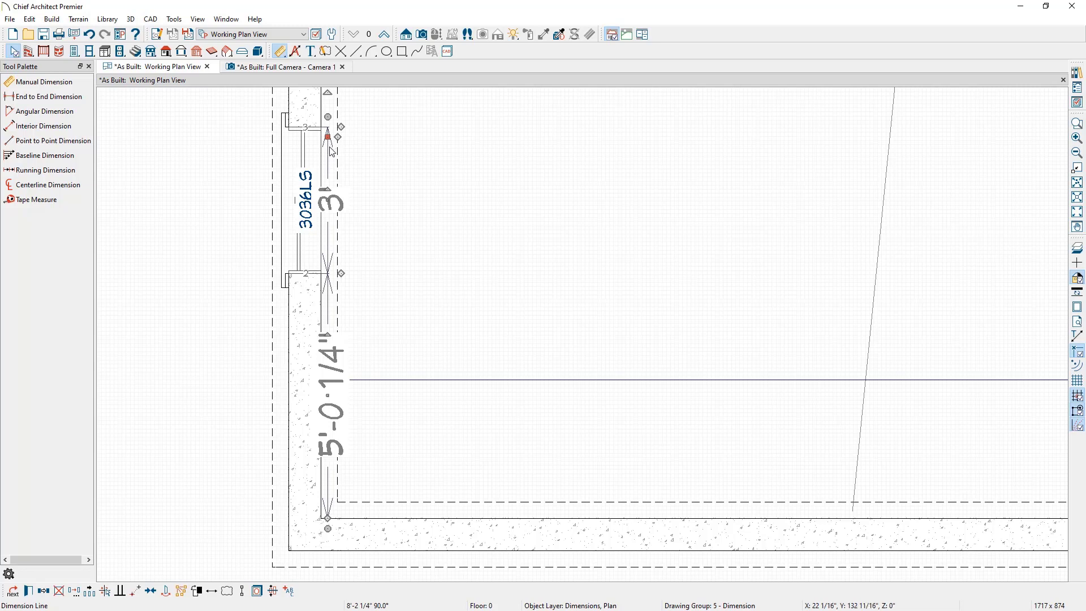
left_click_drag(328, 136, 380, 136)
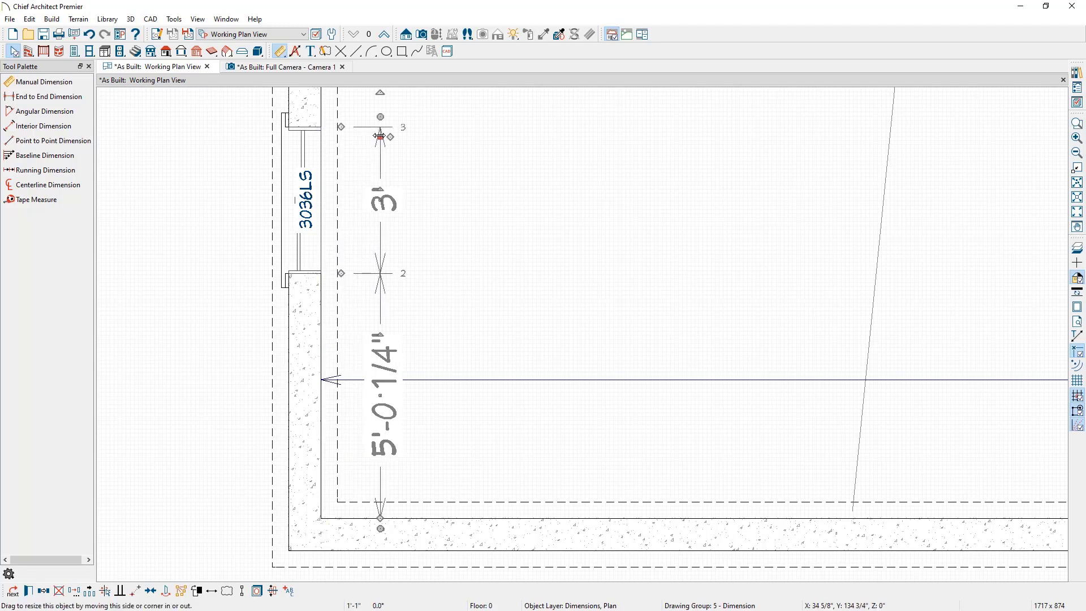
key("Escape")
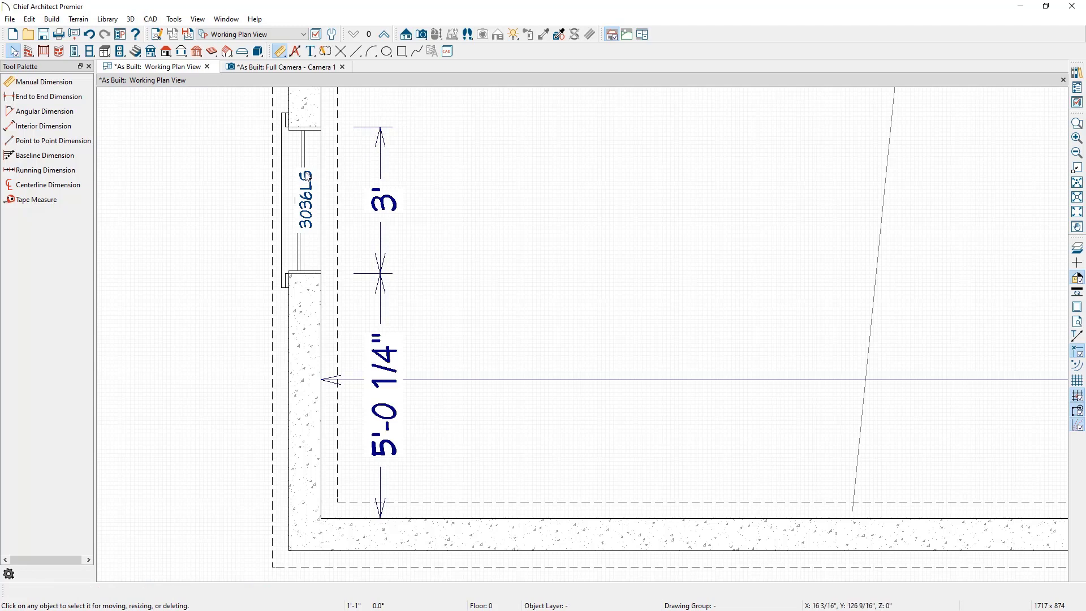
Step: Move the window by setting its distance from the inside corner to 4'-6"
left_click(305, 213)
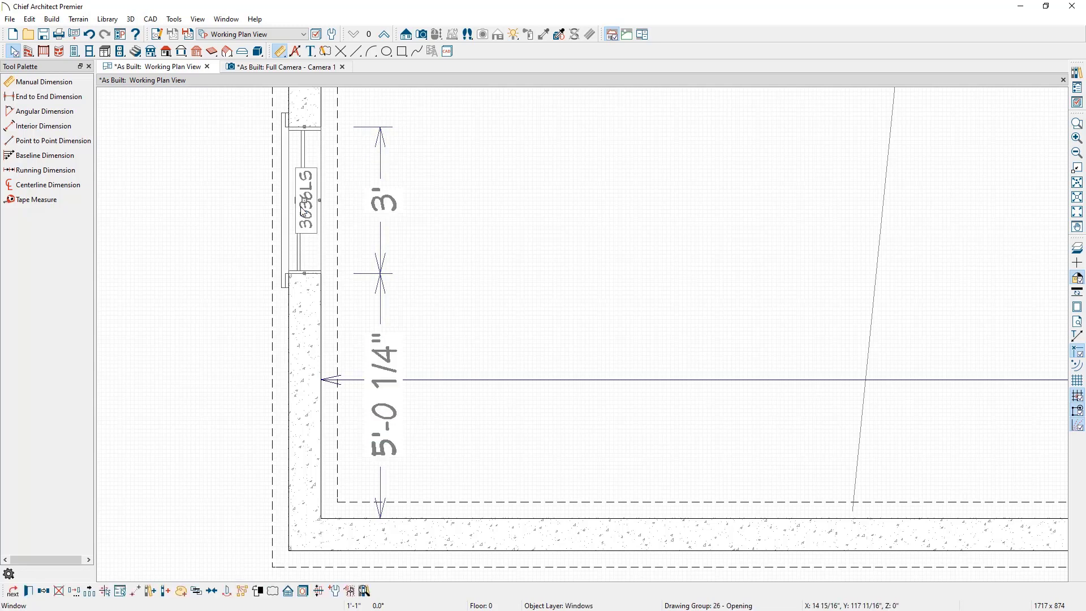
left_click(401, 418)
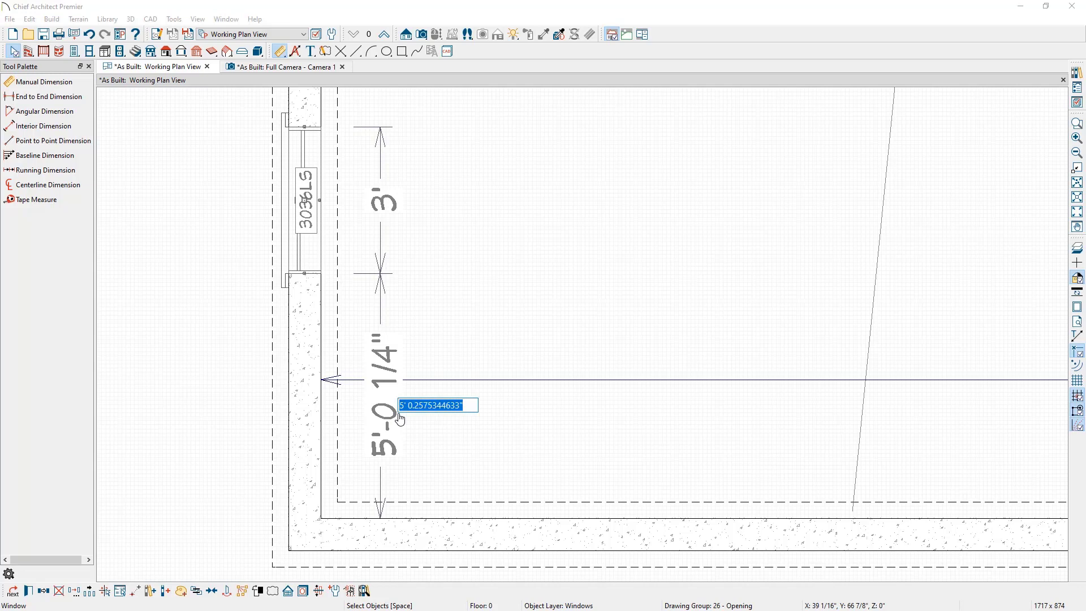
type("4' 6")
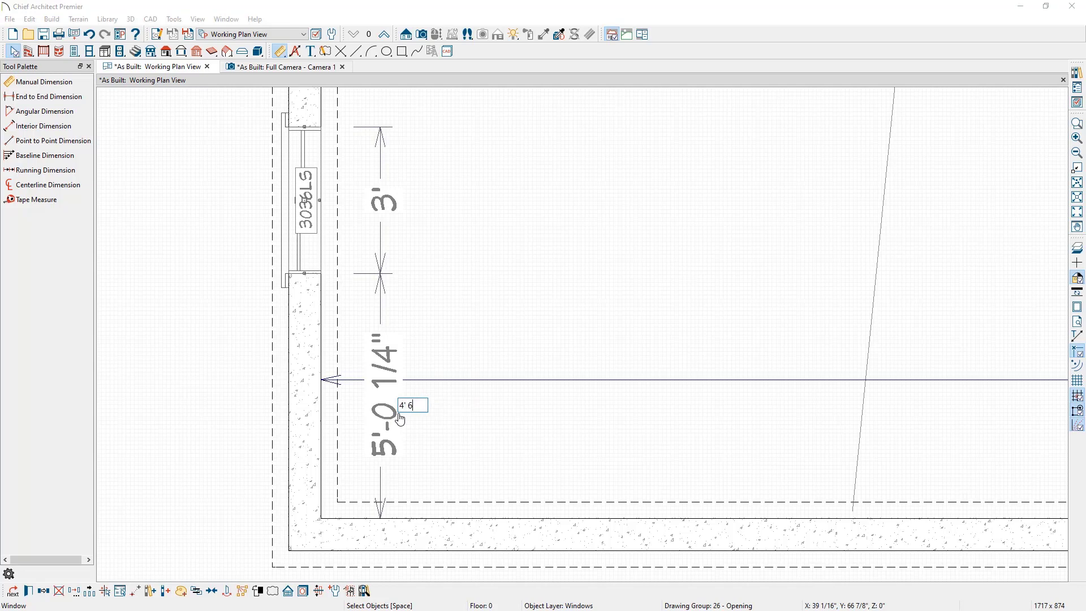
key("Return")
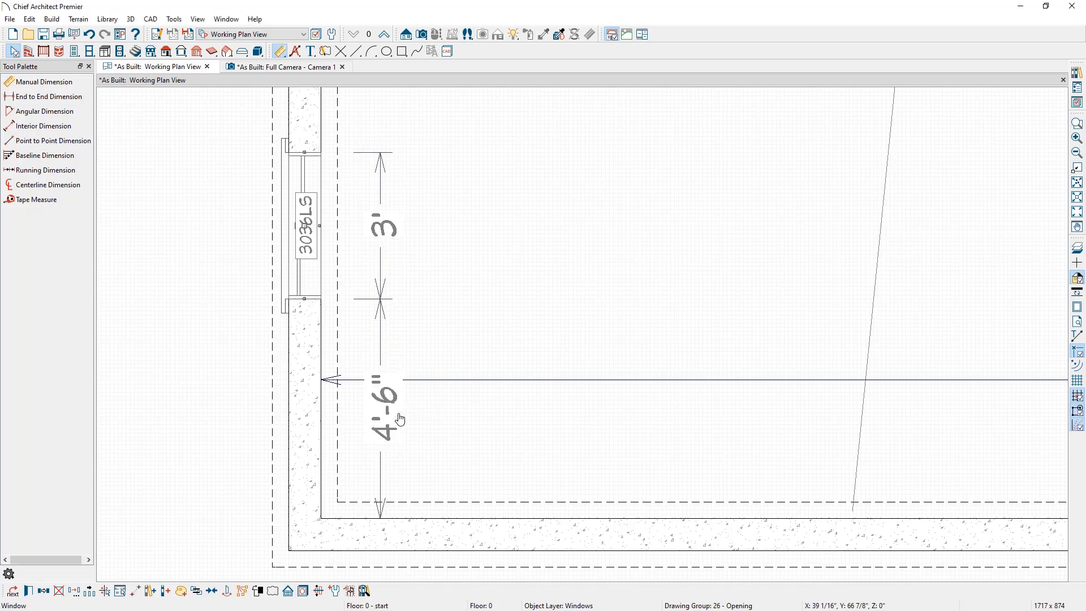
left_click(208, 410)
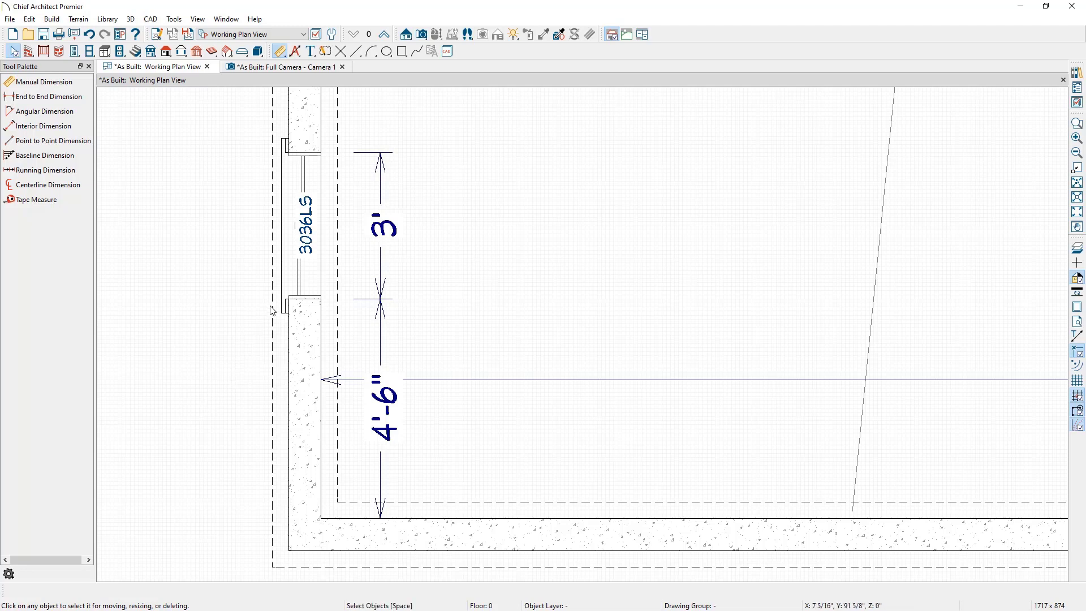
Step: Set the edited window as the default for new windows and acknowledge the update
left_click(303, 265)
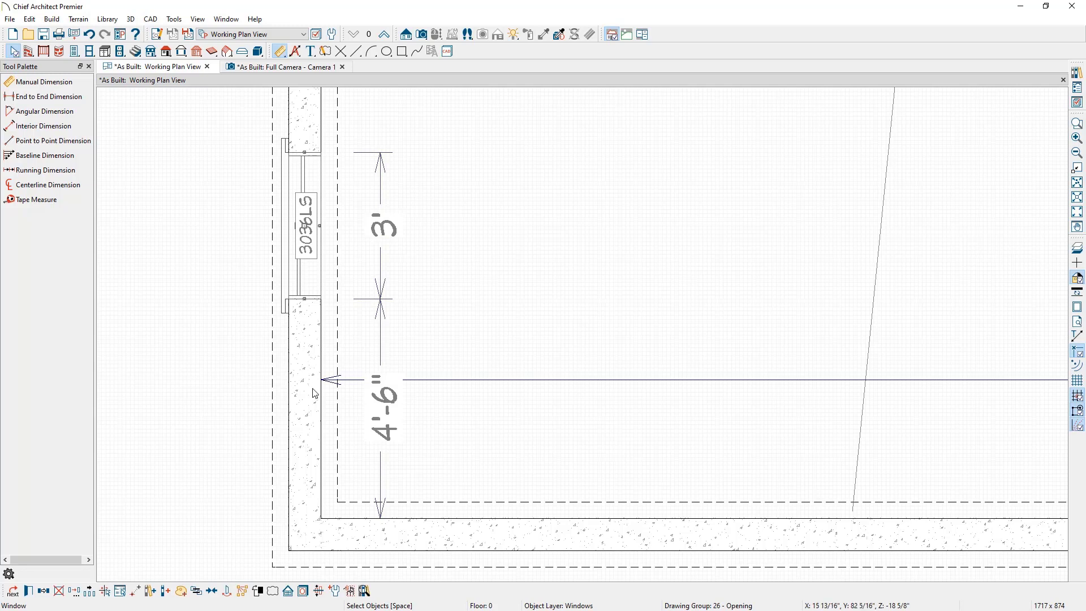
left_click(336, 593)
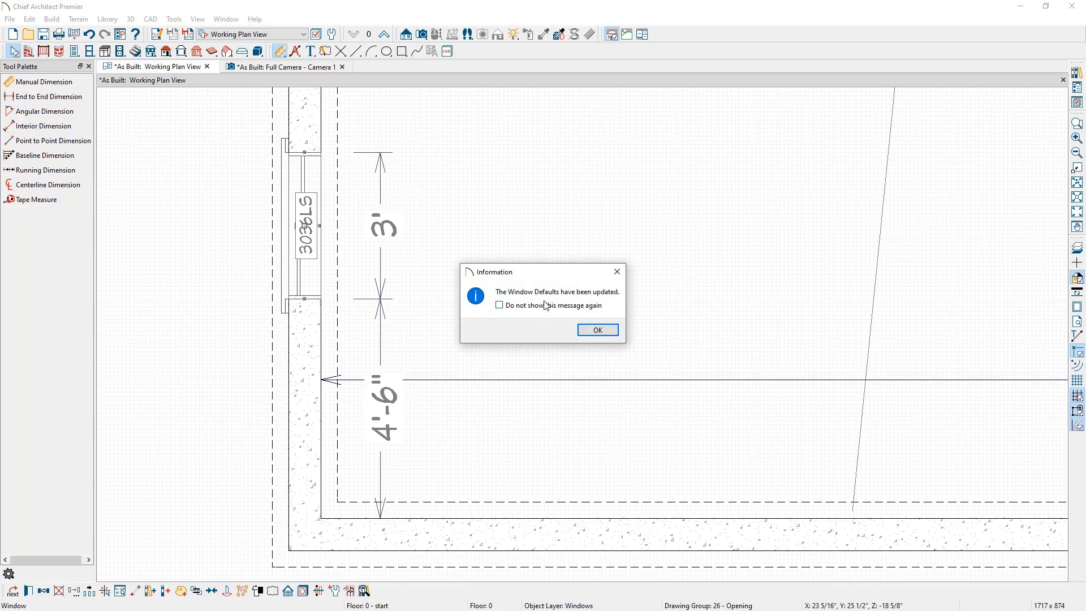
left_click(595, 329)
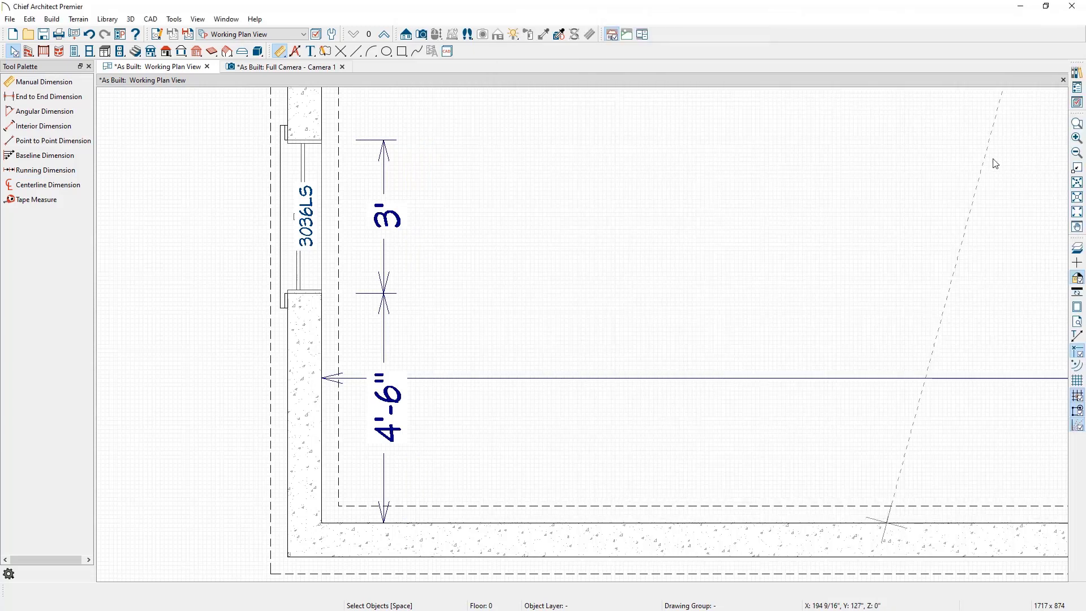
Step: Close the full camera view and move up to the first floor in the plan view
left_click(342, 68)
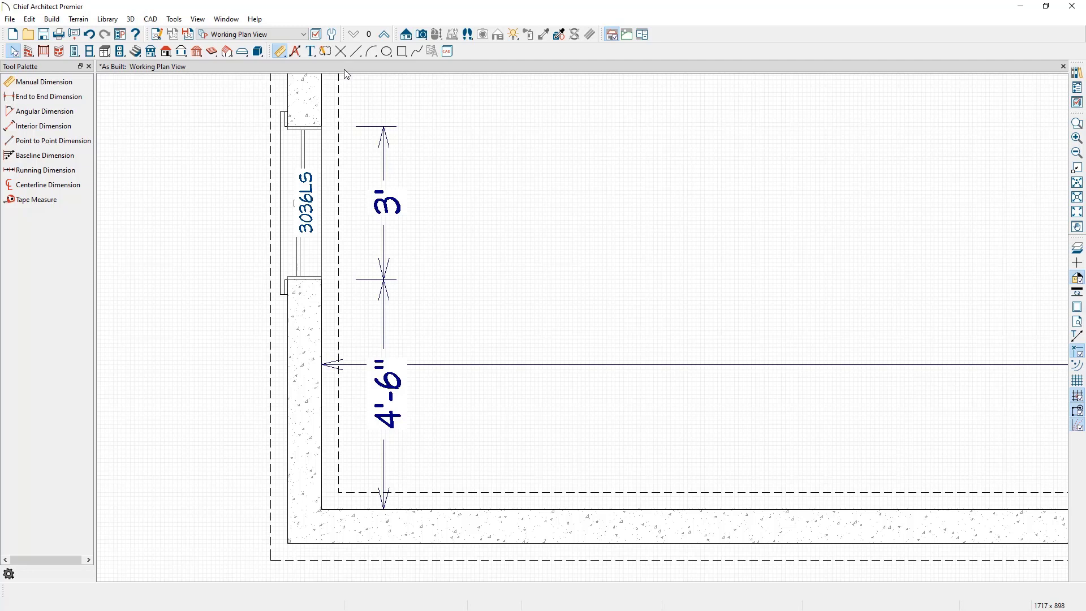
scroll(545, 199, "down", 3)
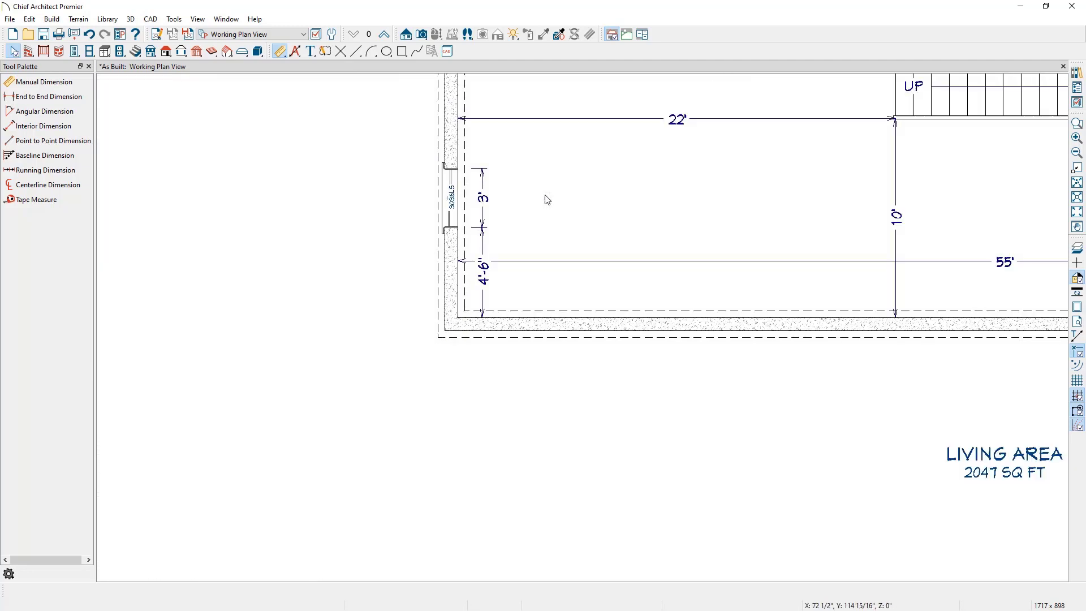
scroll(605, 317, "down", 3)
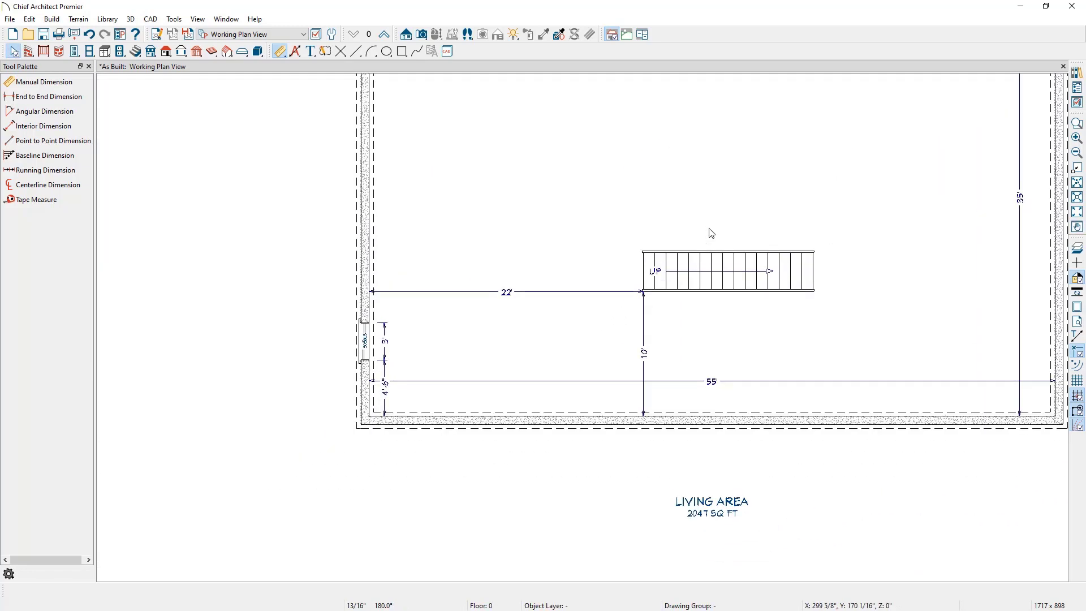
middle_click_drag(712, 233, 612, 362)
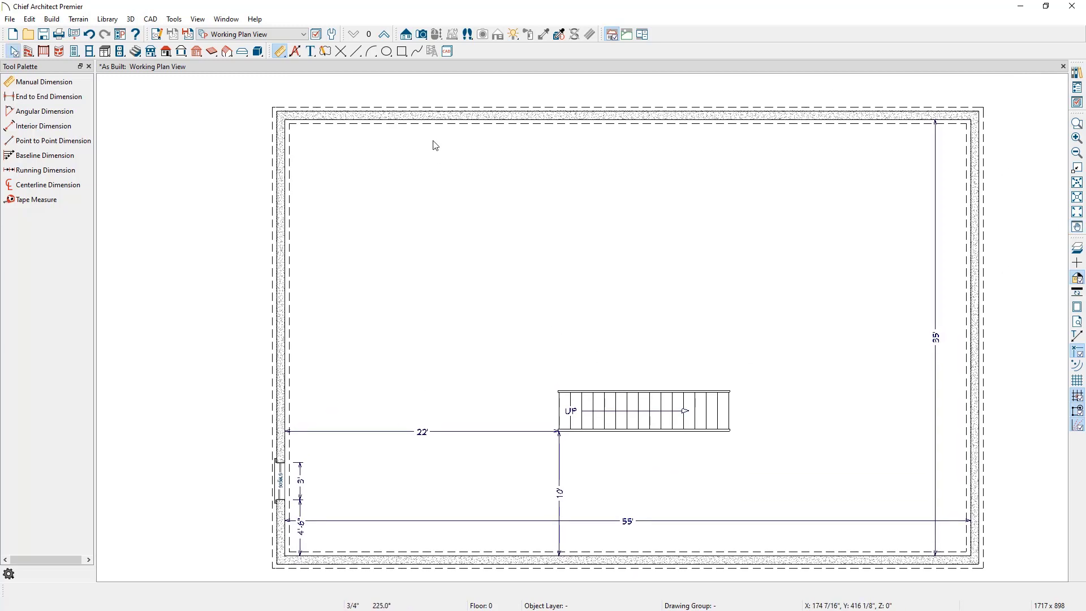
left_click(390, 37)
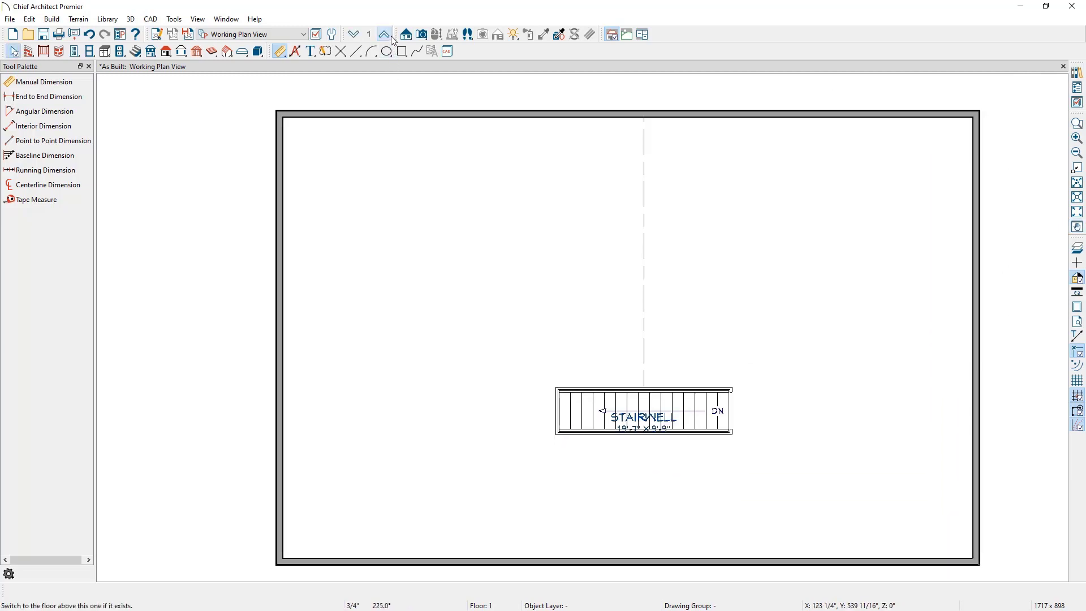
Step: Create the default terrain perimeter around the building
left_click(81, 22)
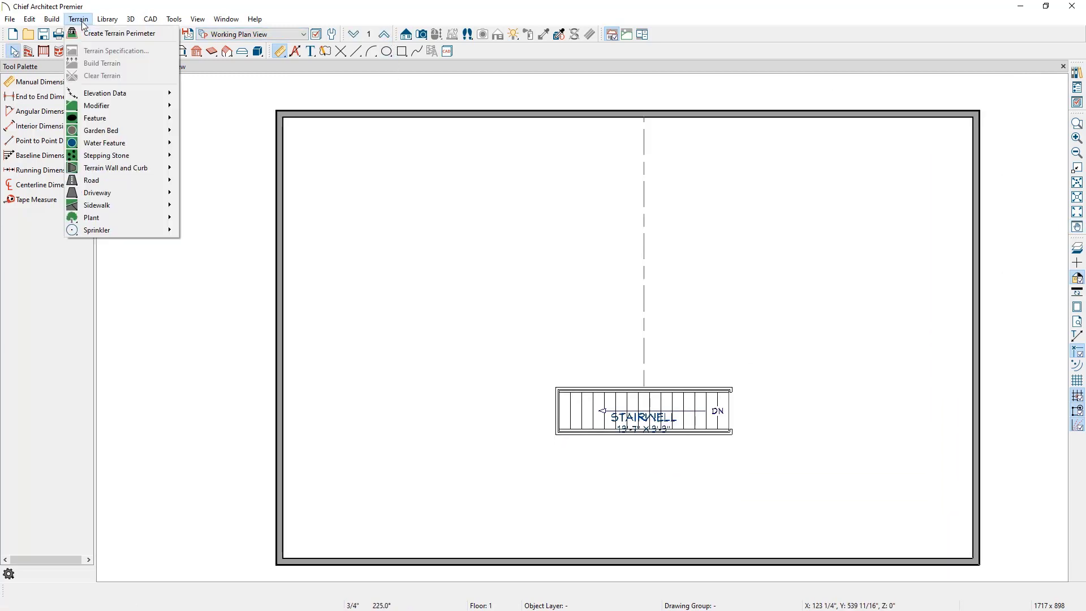
left_click(95, 33)
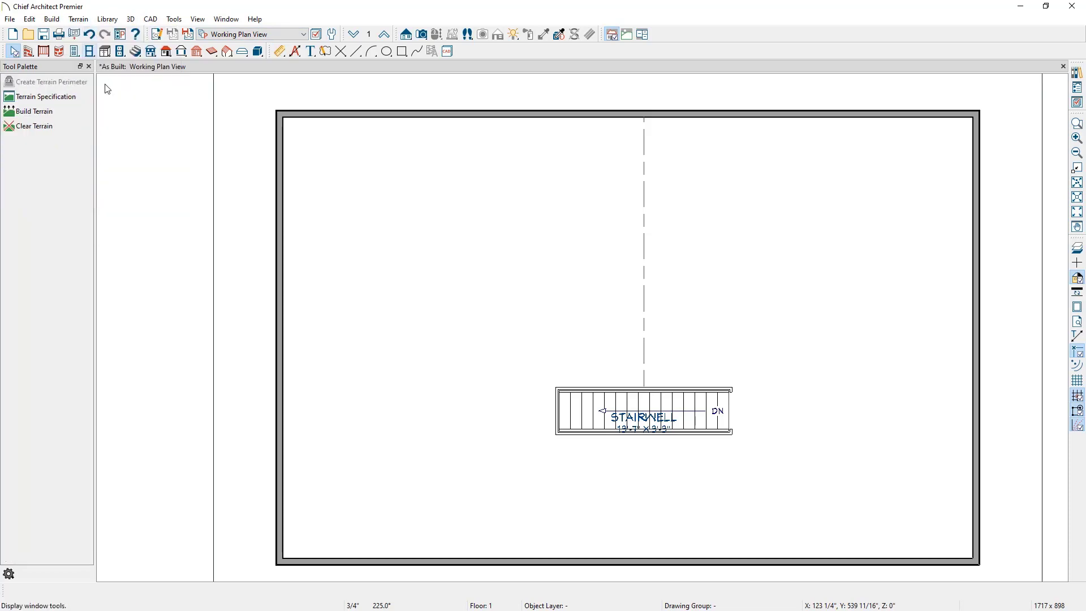
scroll(220, 220, "down", 4)
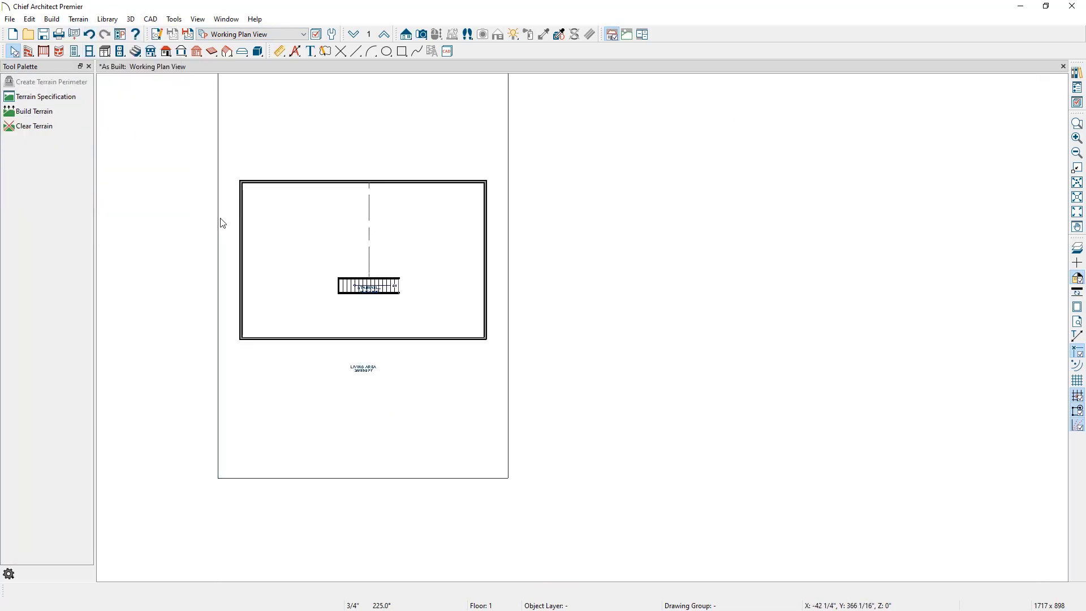
scroll(223, 224, "down", 1)
middle_click_drag(240, 177, 348, 218)
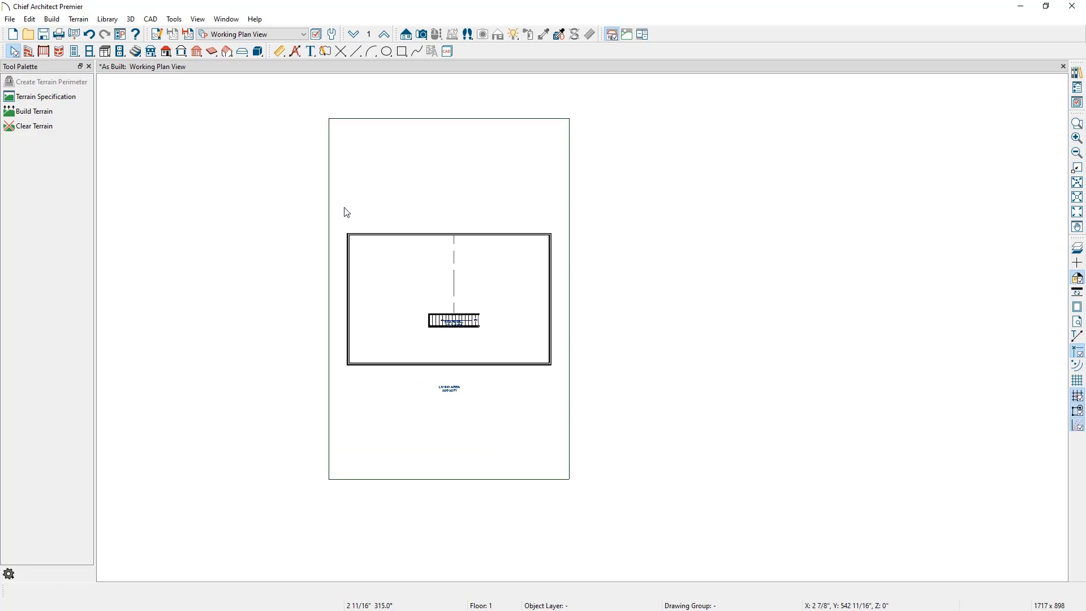
Step: Widen the terrain perimeter by pulling its left edge out and its right edge out about 23'
left_click(331, 156)
left_click_drag(330, 156, 271, 163)
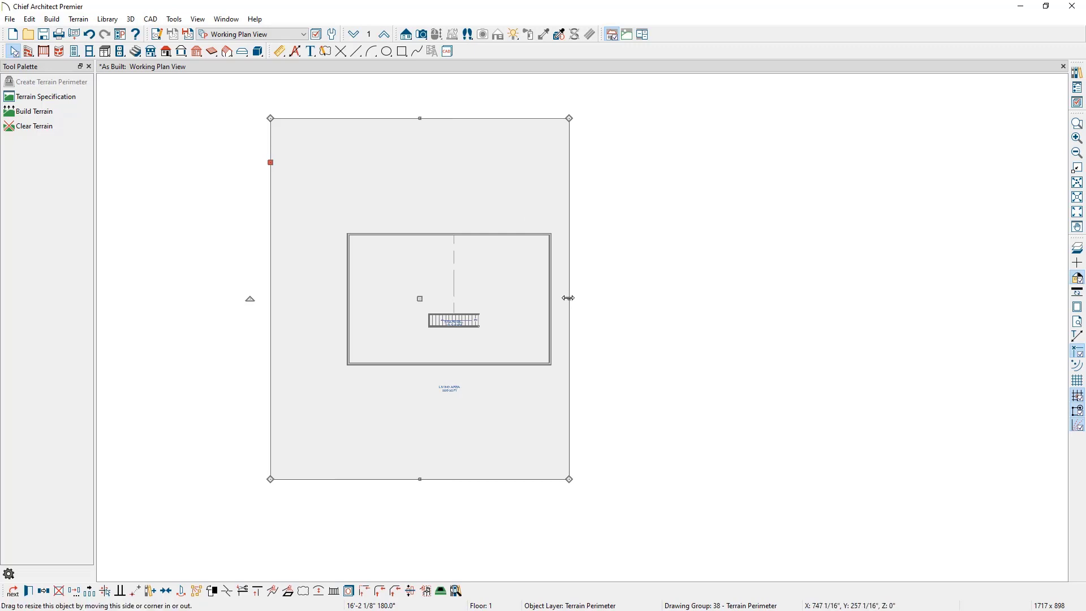
left_click_drag(569, 298, 652, 296)
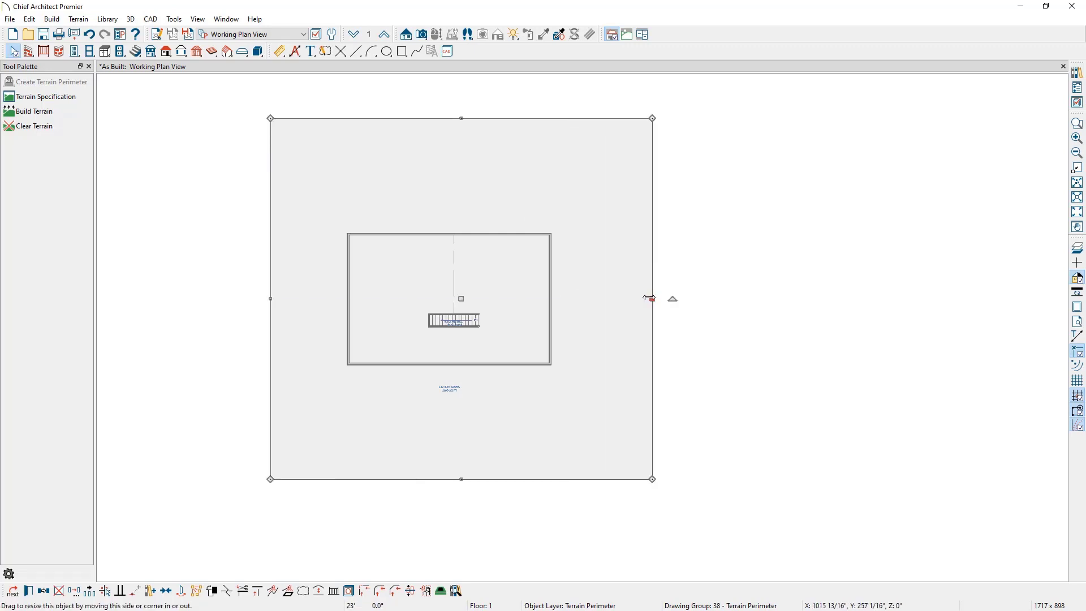
Step: Open a perspective floor overview camera and orbit it to face the building's long wall with the basement window
left_click(79, 19)
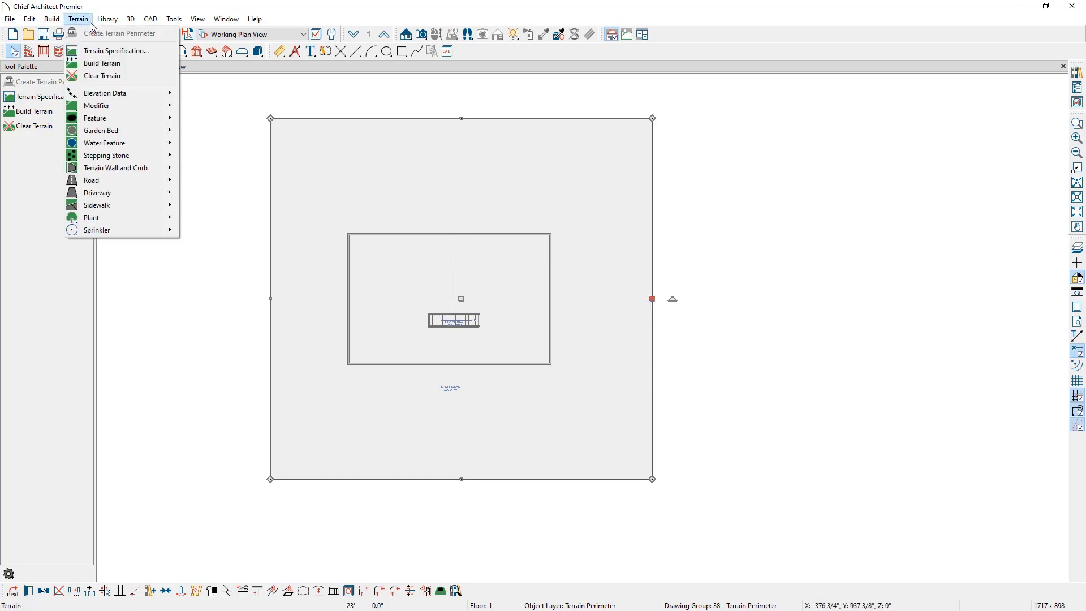
mouse_move(131, 94)
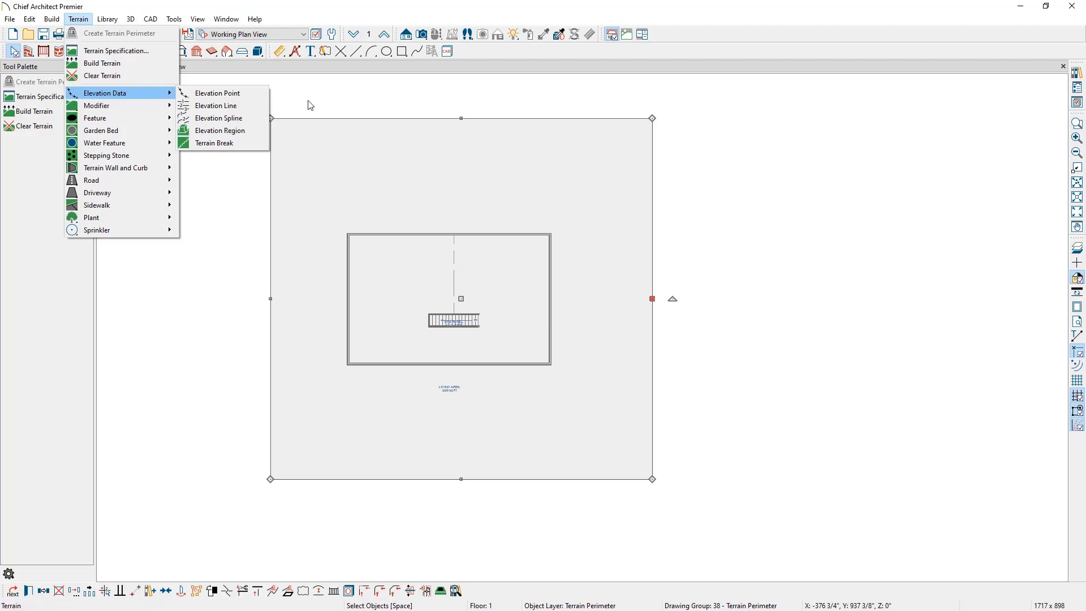
left_click(424, 35)
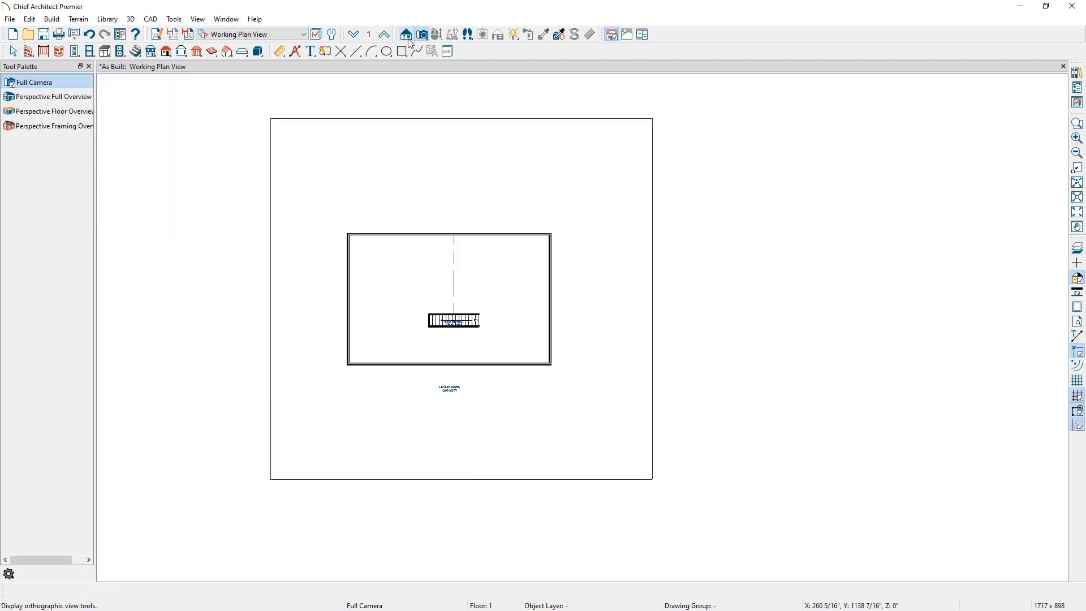
left_click(90, 116)
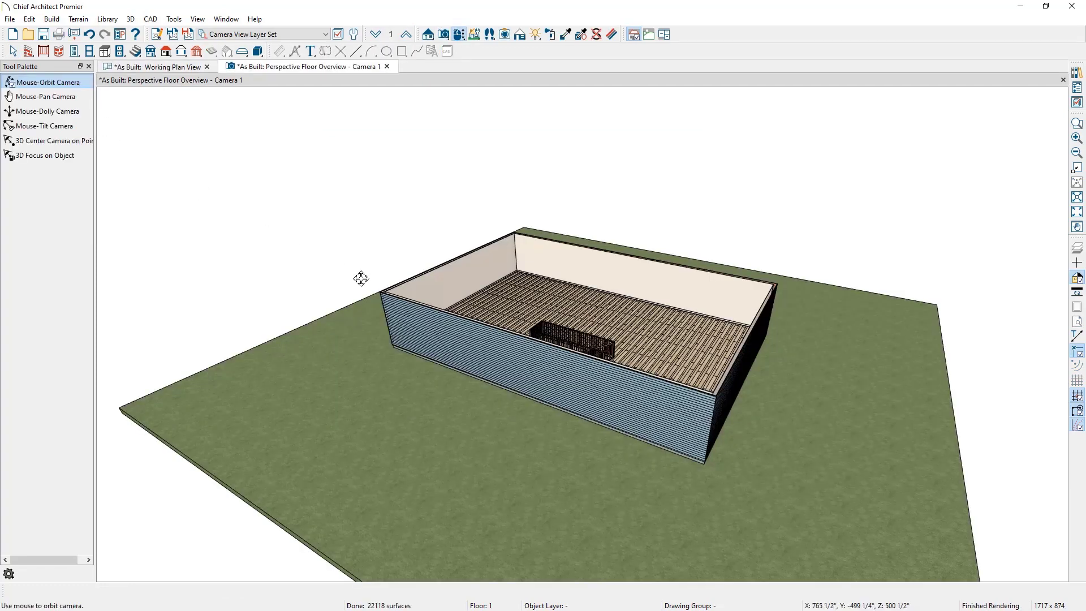
left_click_drag(535, 289, 606, 265)
scroll(591, 430, "up", 5)
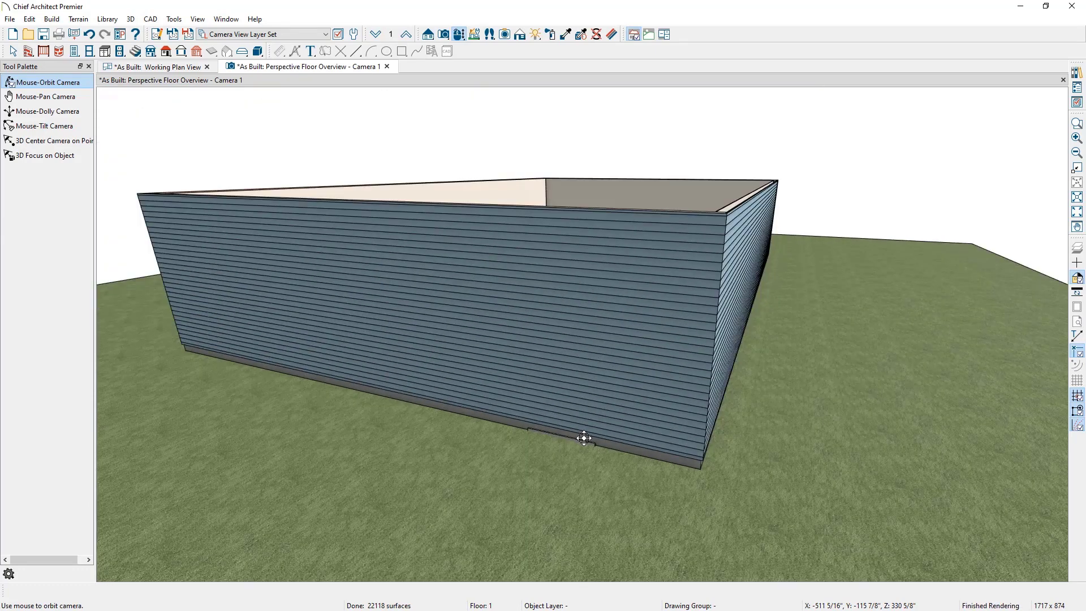
Step: In the terrain specification, turn off the automatic subfloor height above terrain and apply
key("space")
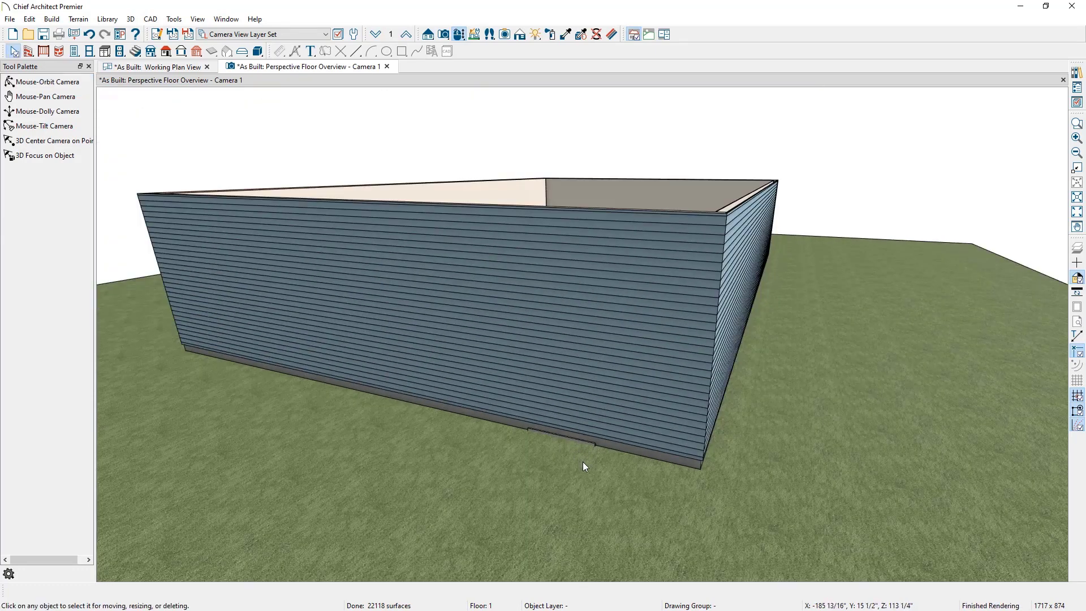
double_click(514, 479)
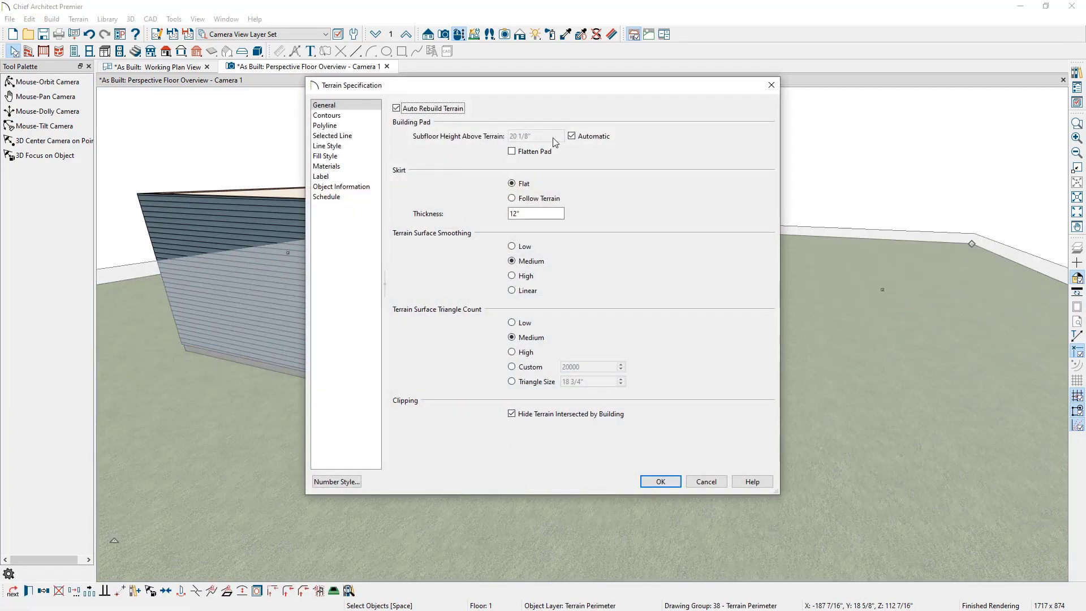
left_click(573, 136)
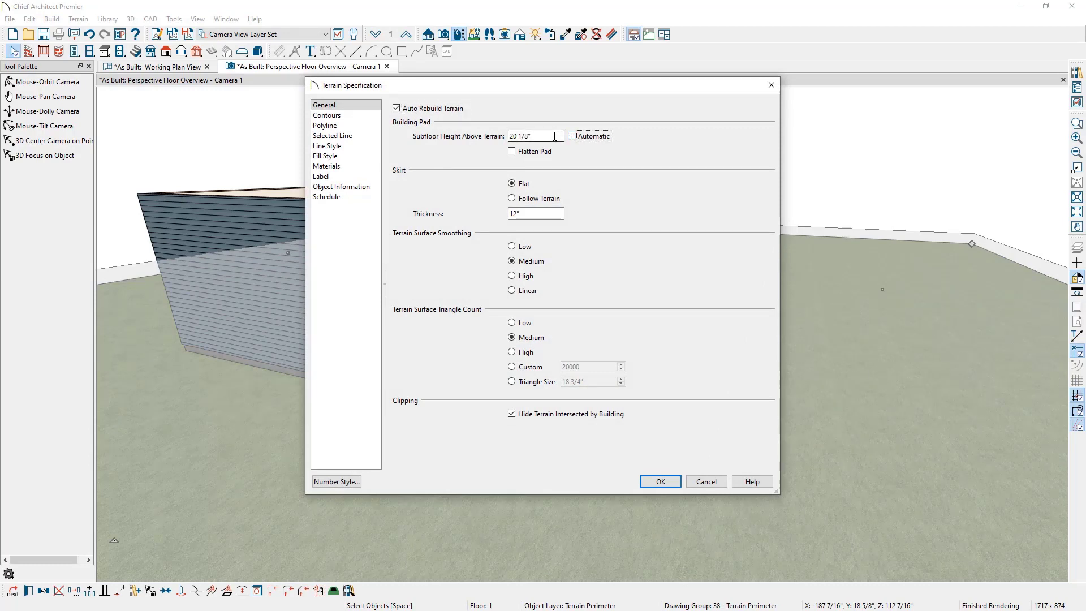
left_click(555, 136)
left_click(661, 482)
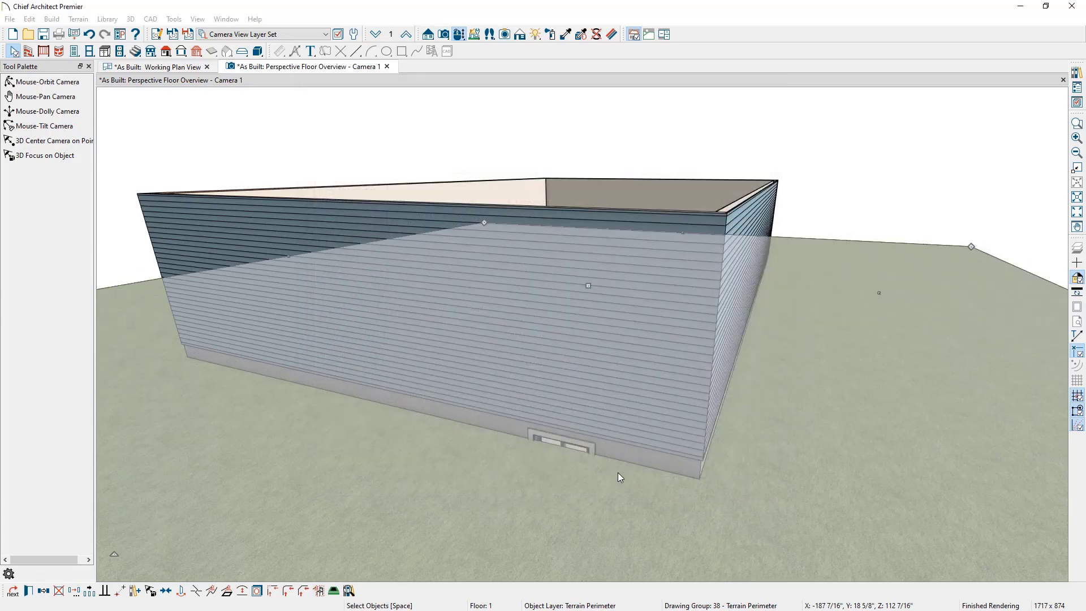
left_click(868, 199)
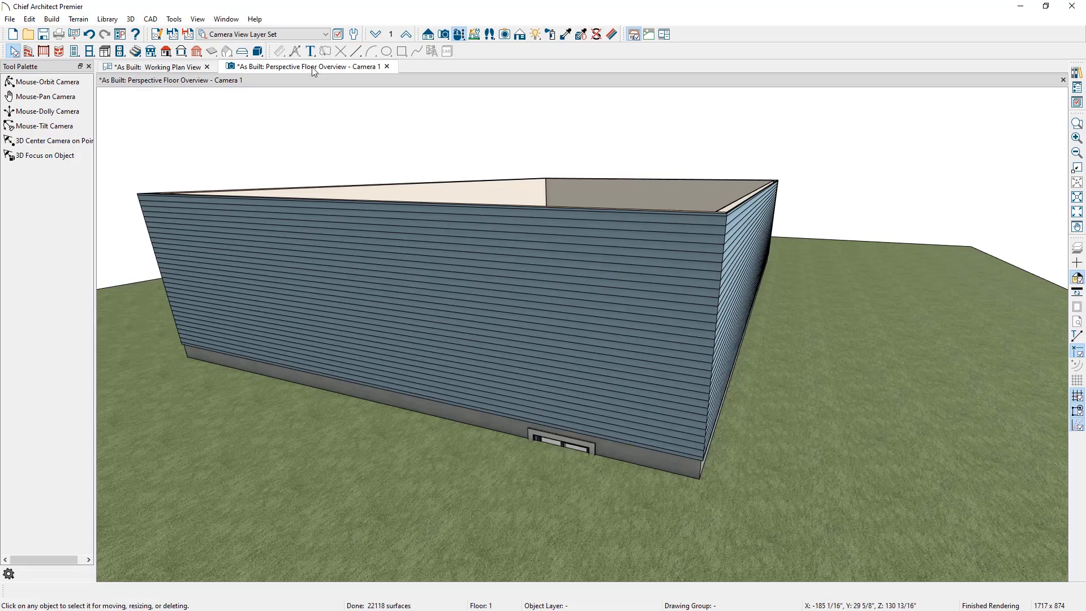
Step: Tile the camera view beside the working plan view
left_click_drag(314, 71, 947, 226)
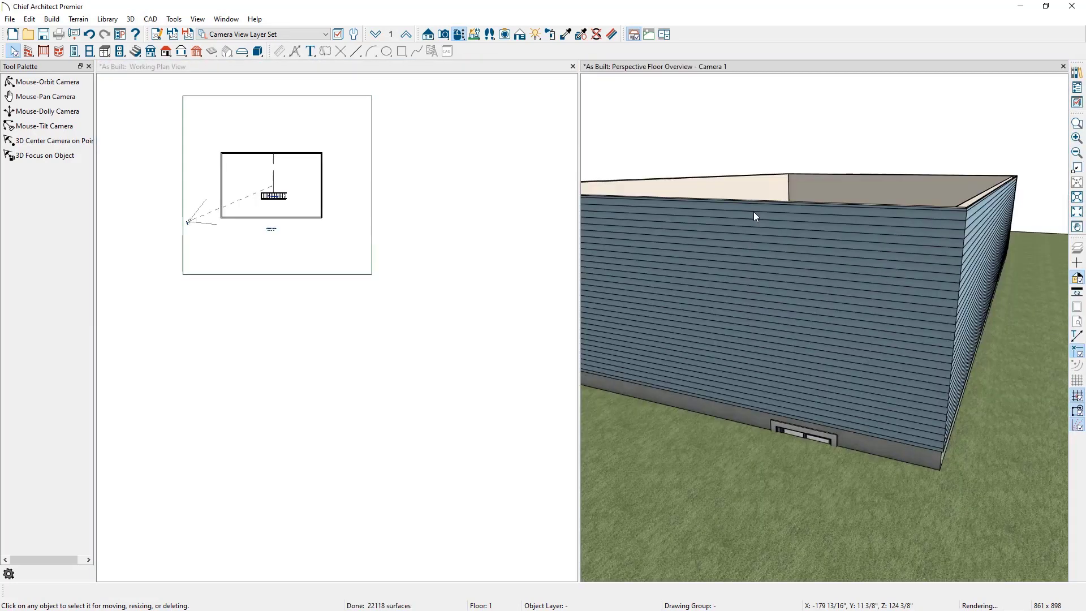
scroll(230, 204, "up", 4)
scroll(231, 202, "up", 3)
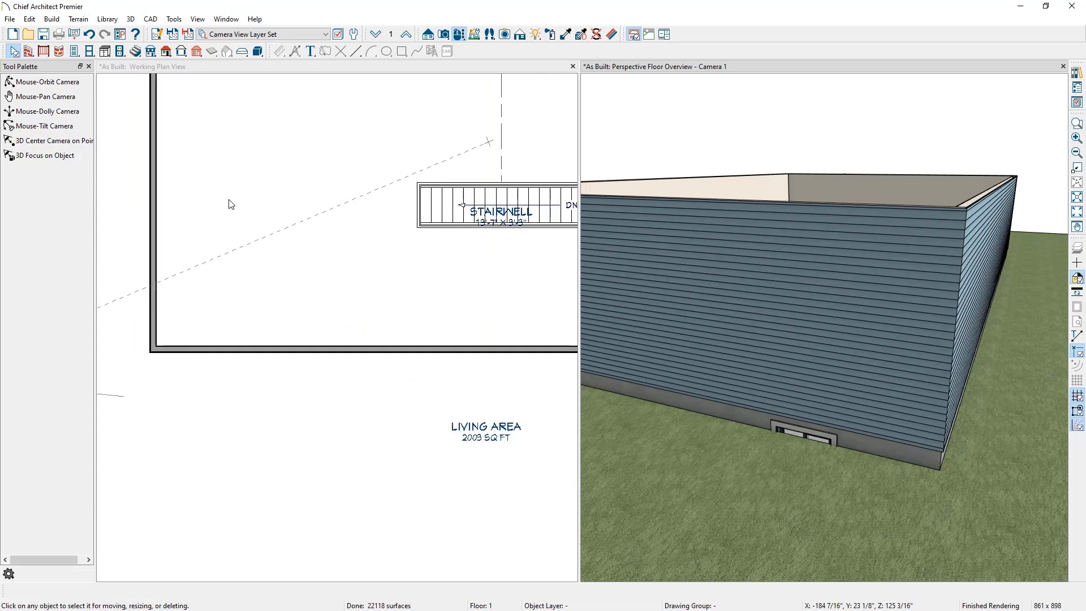
middle_click_drag(230, 203, 353, 217)
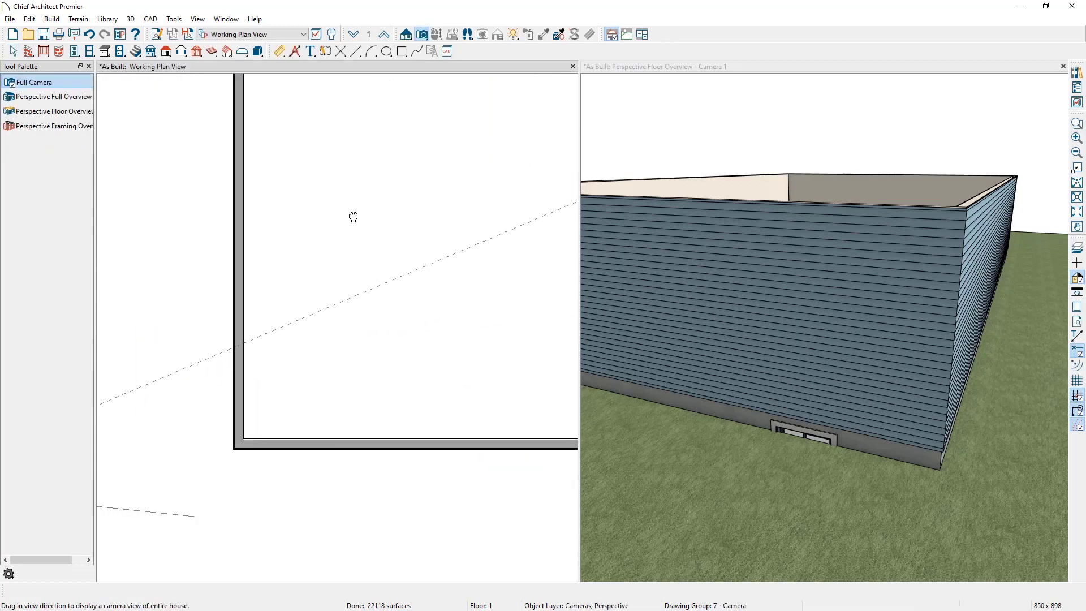
Step: Move down to the foundation floor in the plan and open the Library Browser
left_click(352, 35)
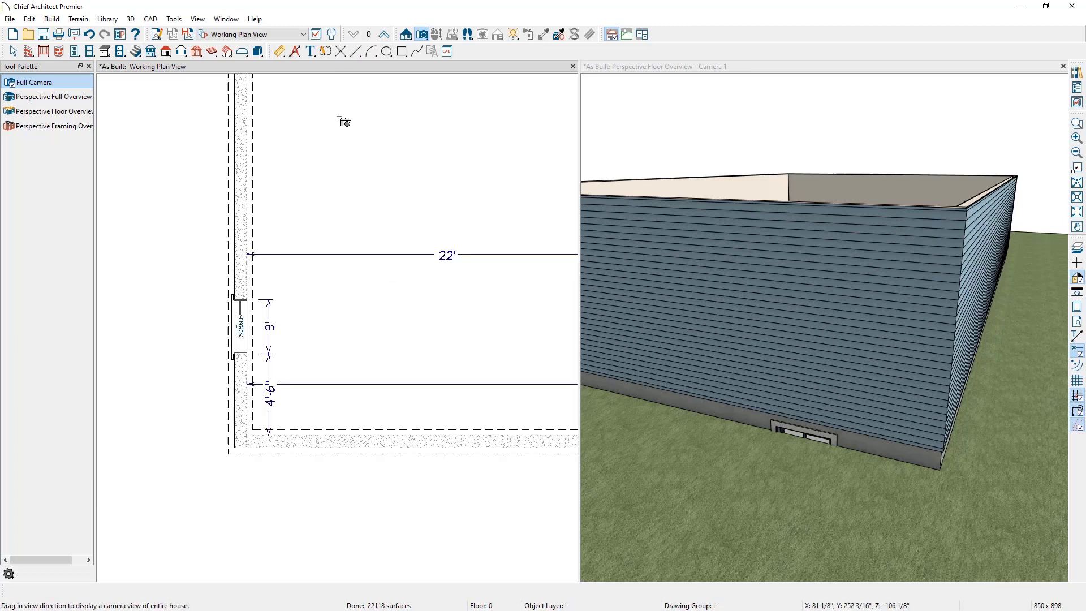
key("space")
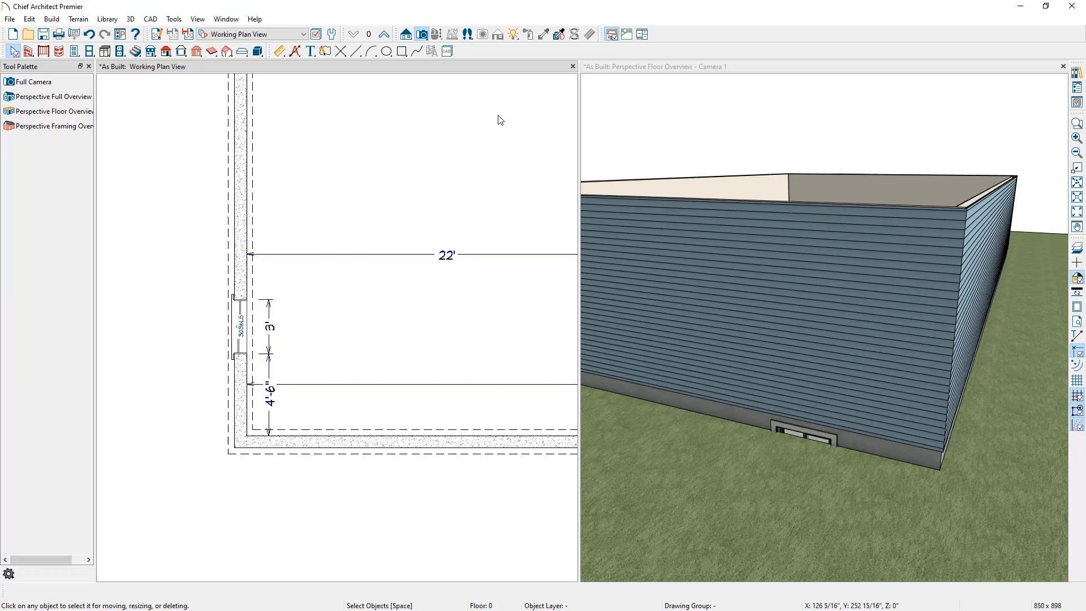
left_click(1078, 73)
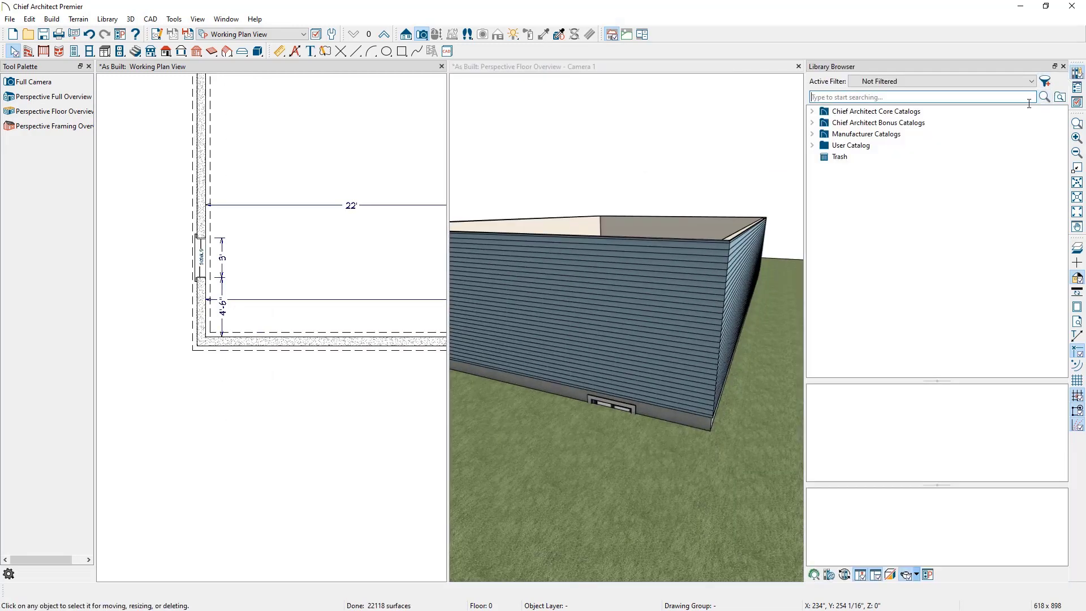
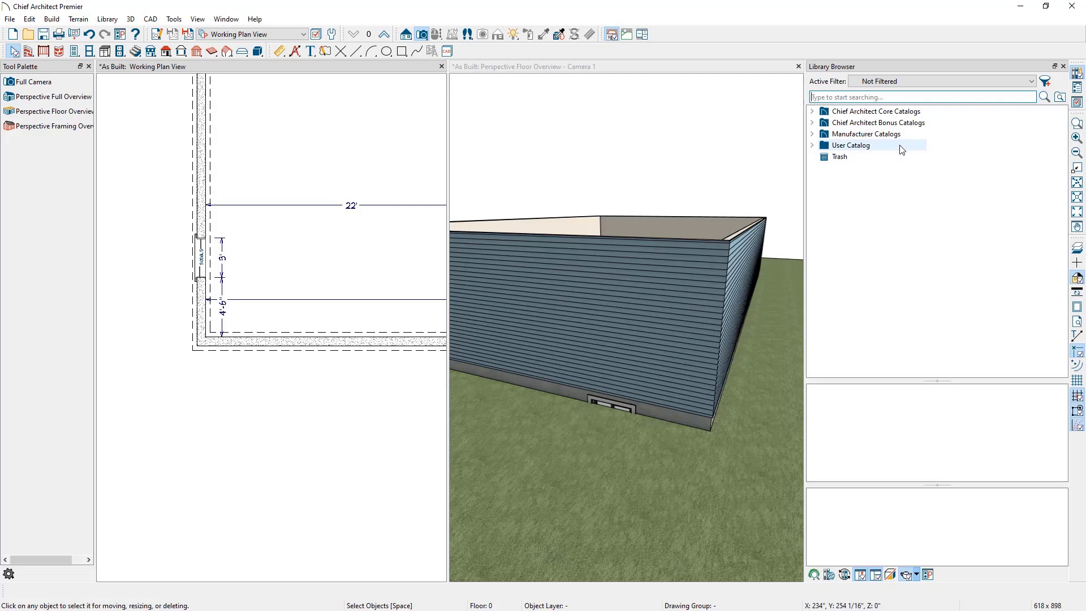
Step: Search the library for egress and open the Window Wells folder of the Exterior Egress catalog
left_click(889, 97)
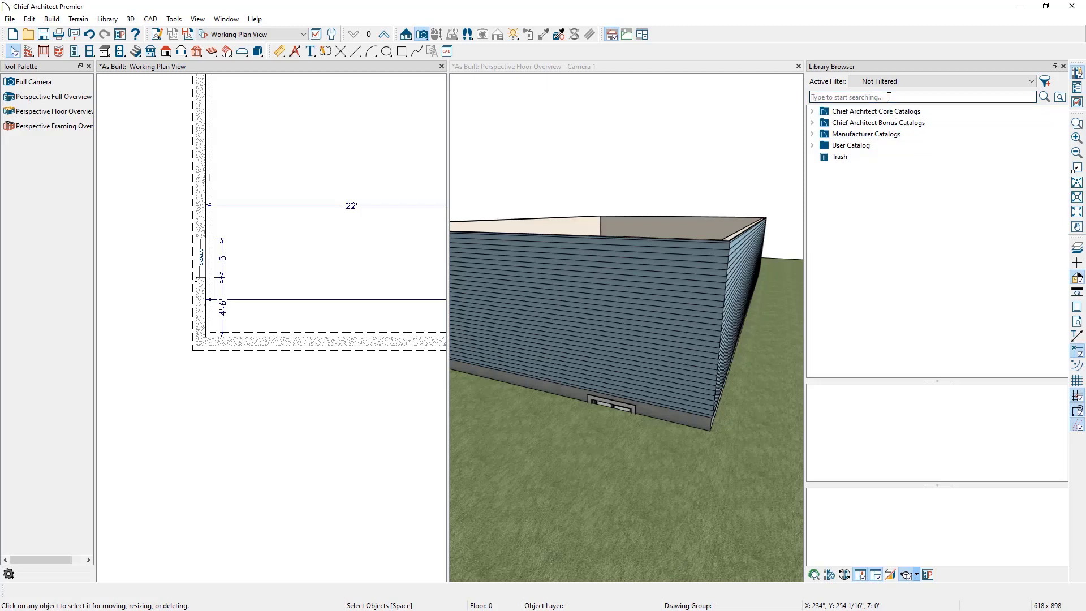
type("egress")
key("Return")
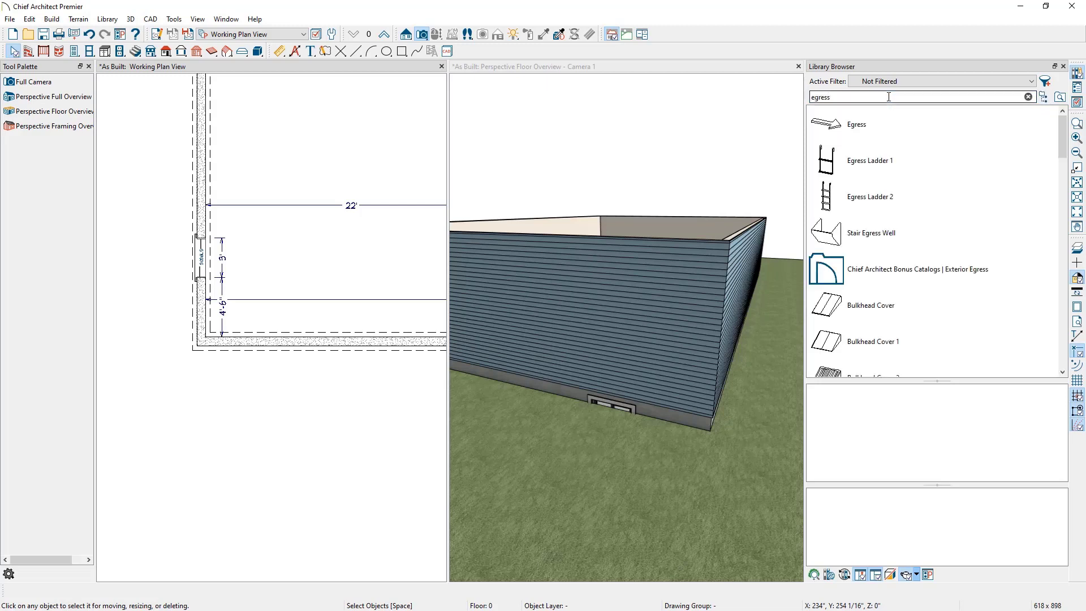
left_click(900, 275)
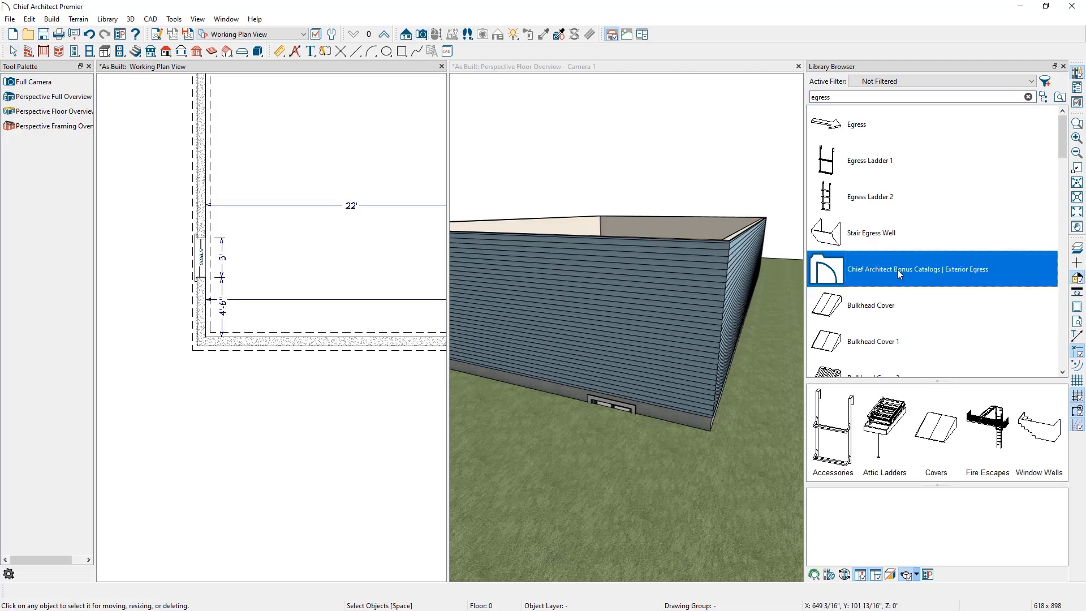
right_click(900, 275)
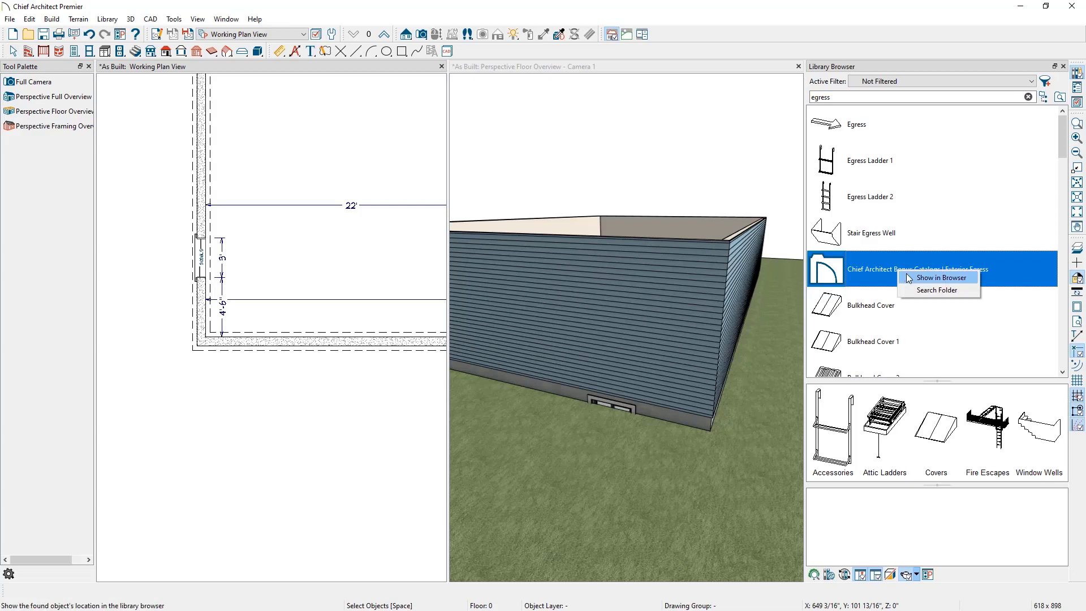
left_click(919, 279)
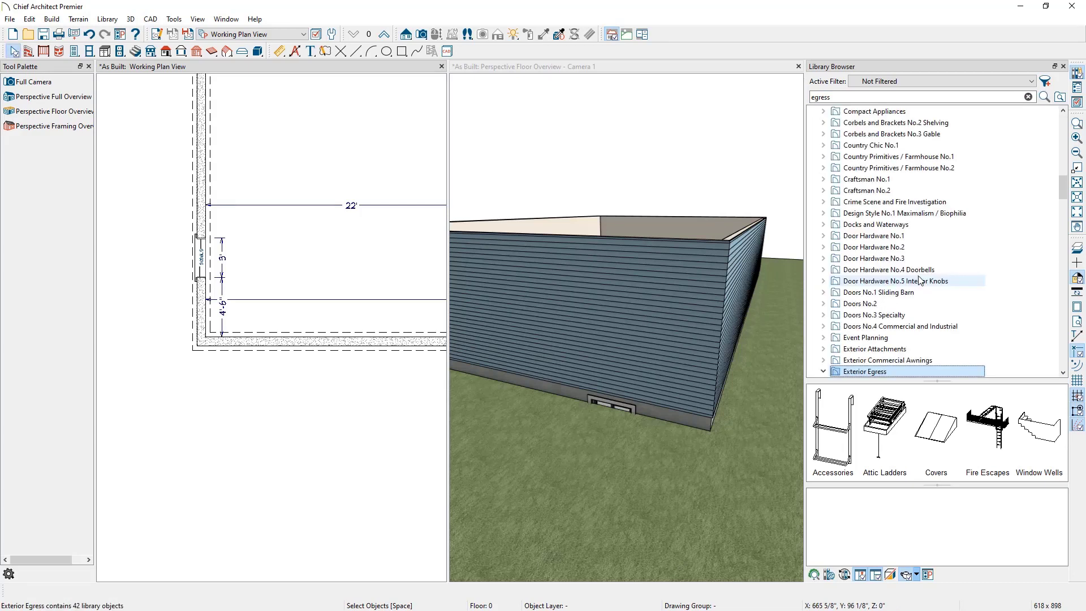
scroll(888, 373, "down", 1)
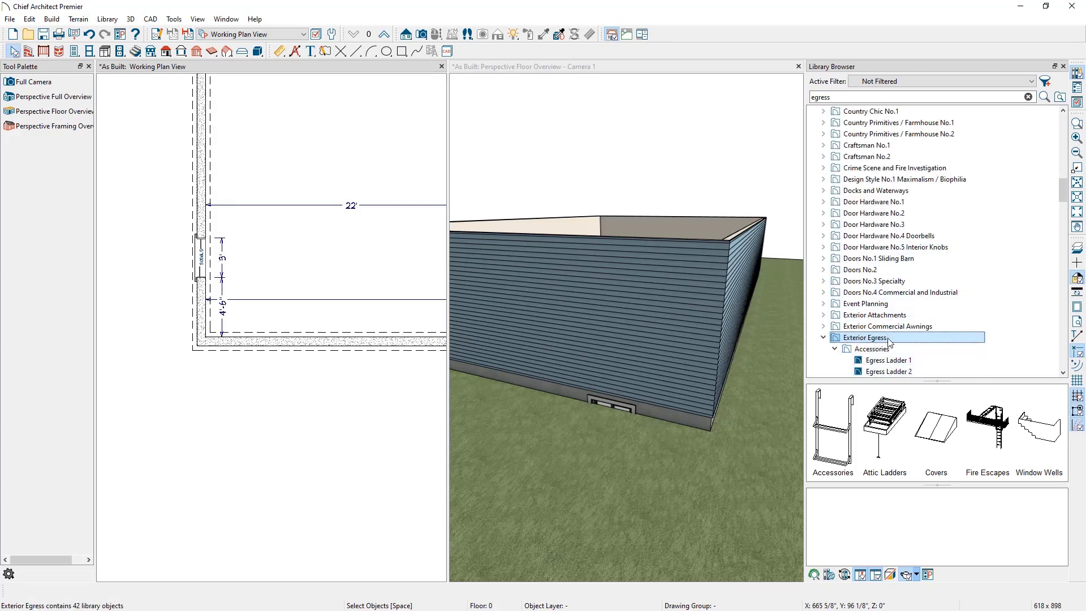
left_click_drag(1064, 192, 1075, 123)
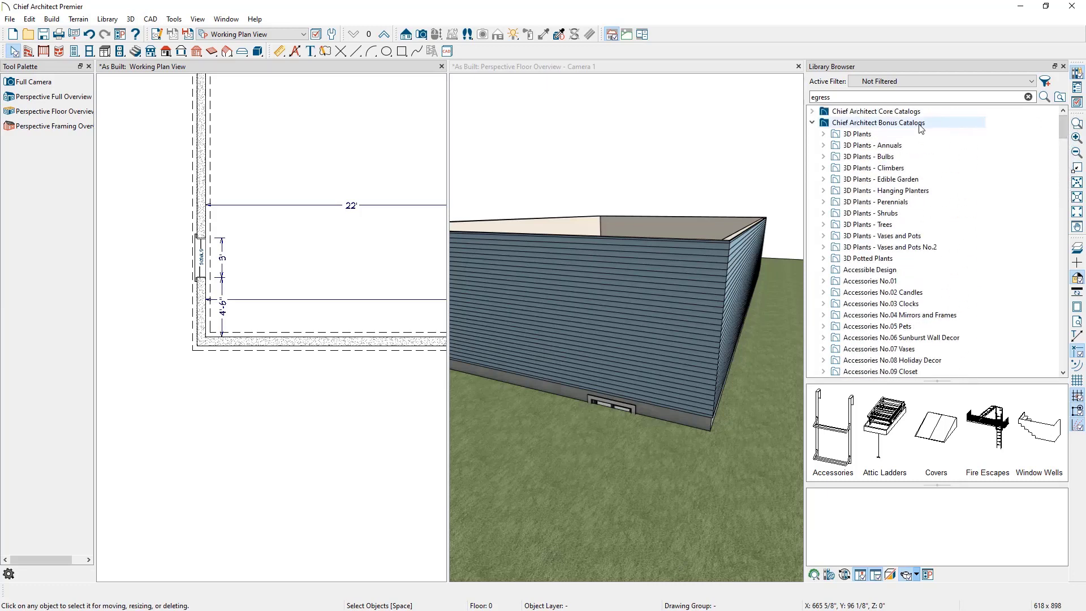
left_click_drag(1064, 126, 1071, 232)
left_click(910, 236)
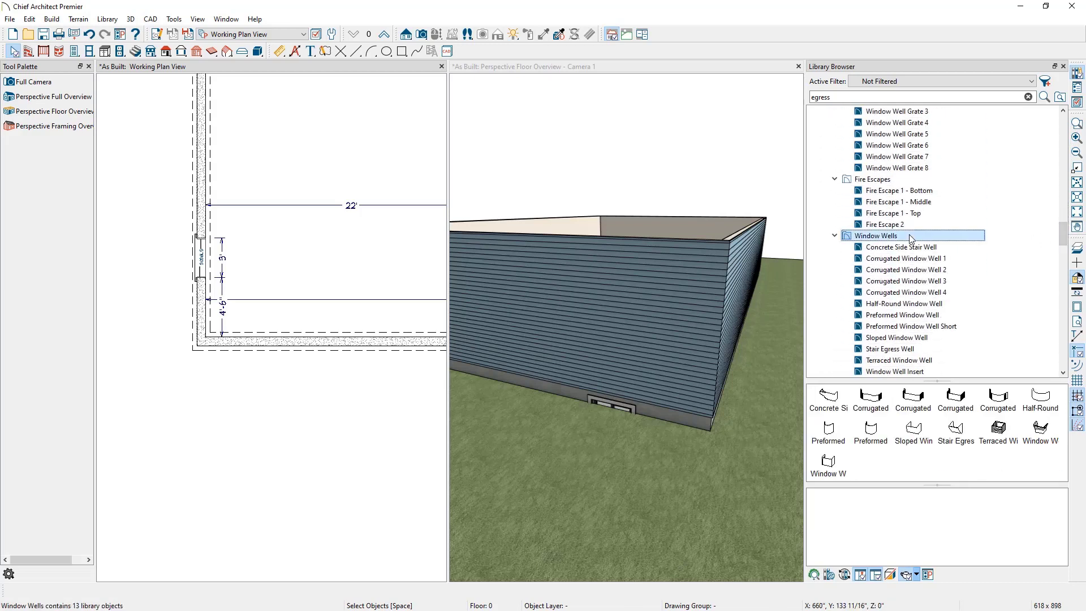
Step: Place a Corrugated Window Well 3 at the basement window in the plan, center it on the window, and close the library
left_click(955, 403)
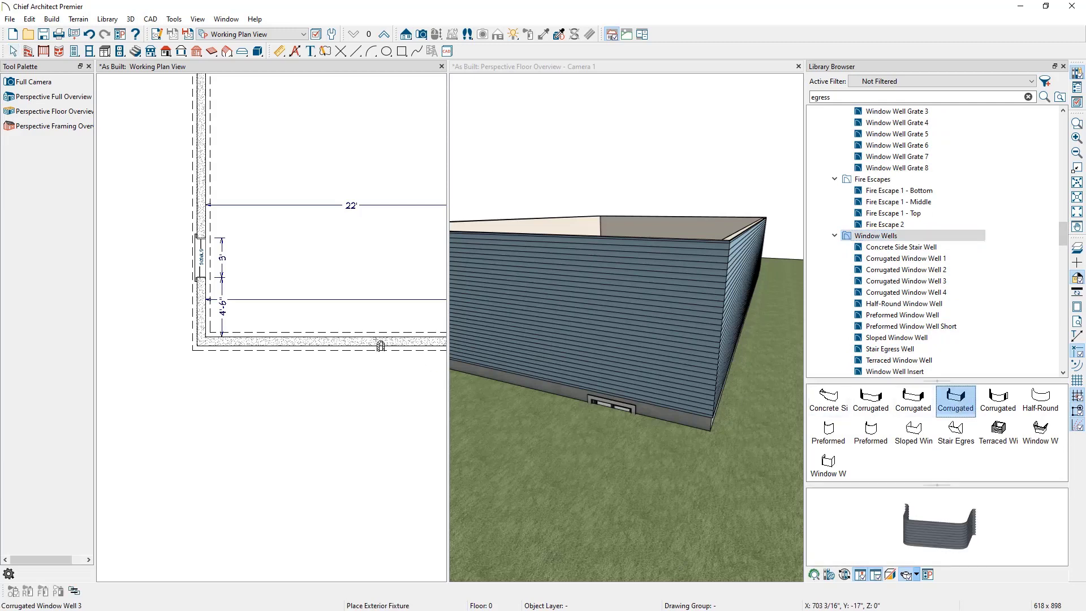
scroll(170, 266, "up", 4)
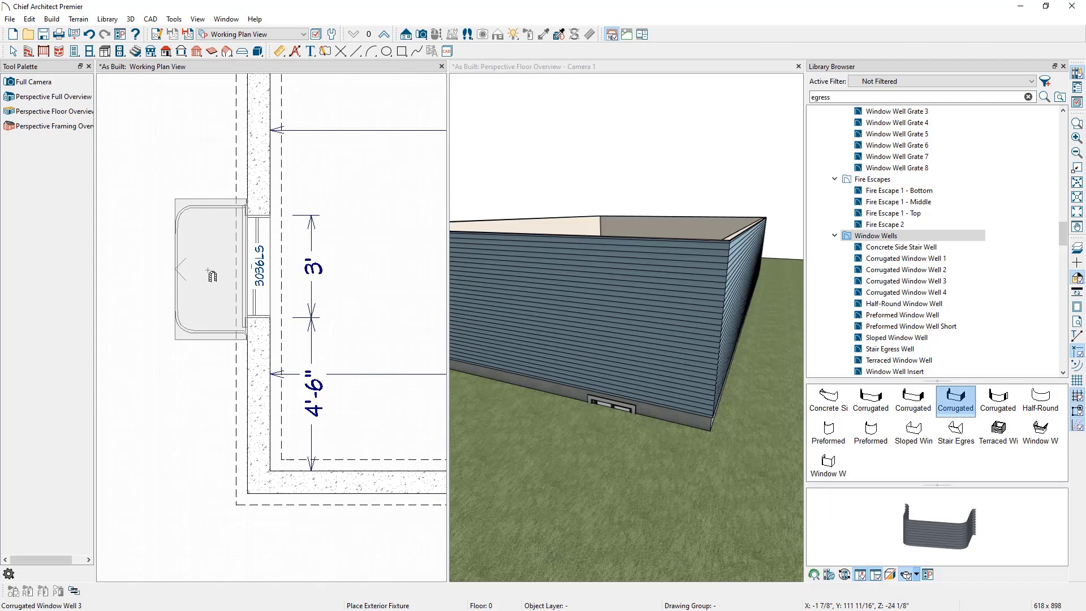
left_click(212, 276)
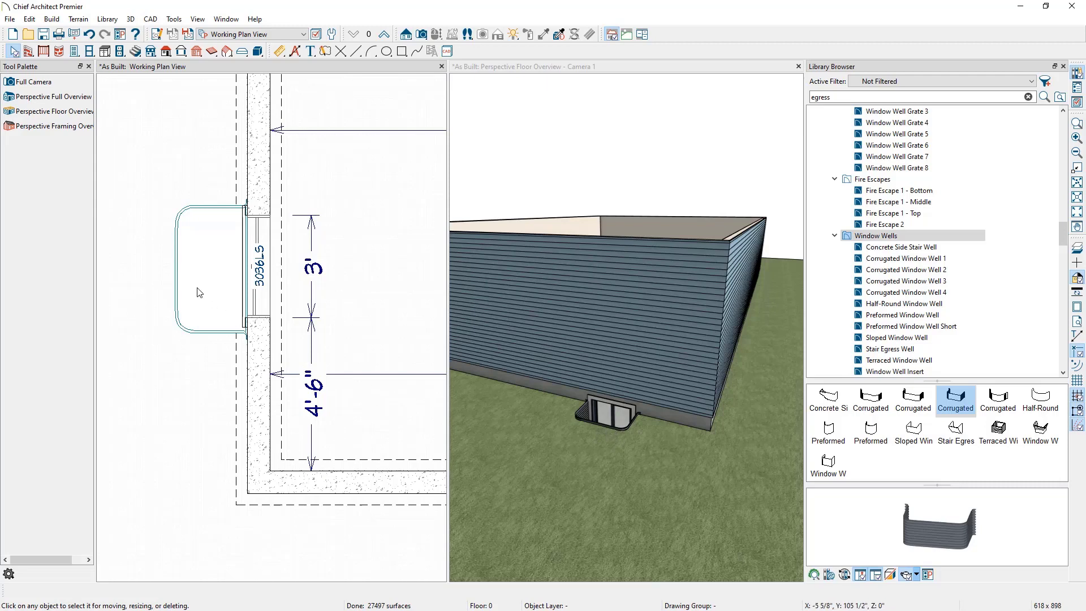
left_click(227, 312)
left_click(227, 591)
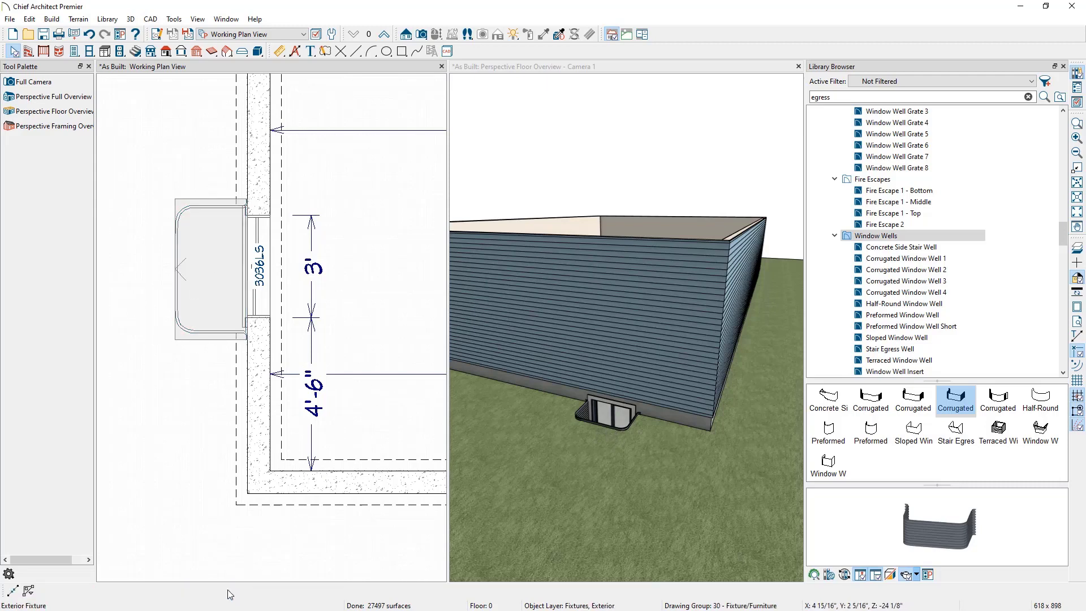
left_click(260, 282)
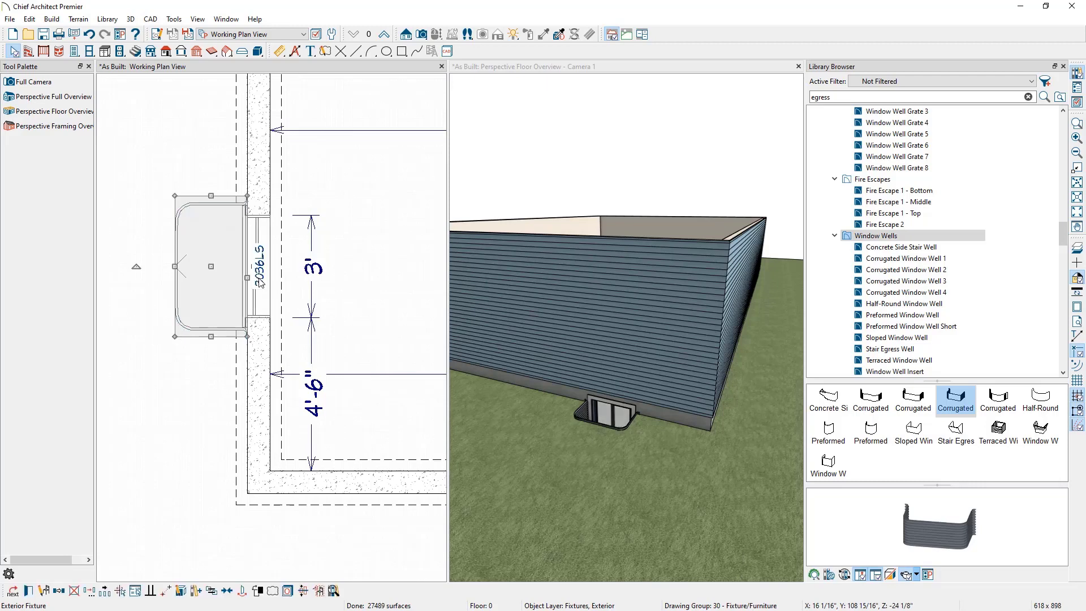
left_click(1064, 66)
Step: In the camera view, stretch the window well's side to widen it and recenter it on the window
left_click(602, 68)
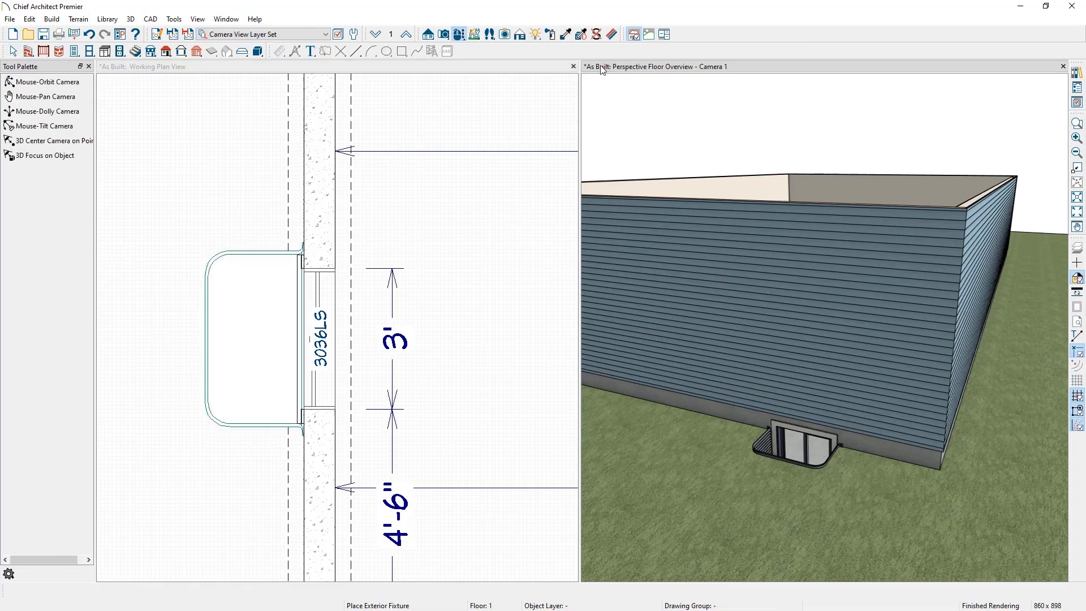
left_click(459, 35)
left_click_drag(589, 288, 630, 304)
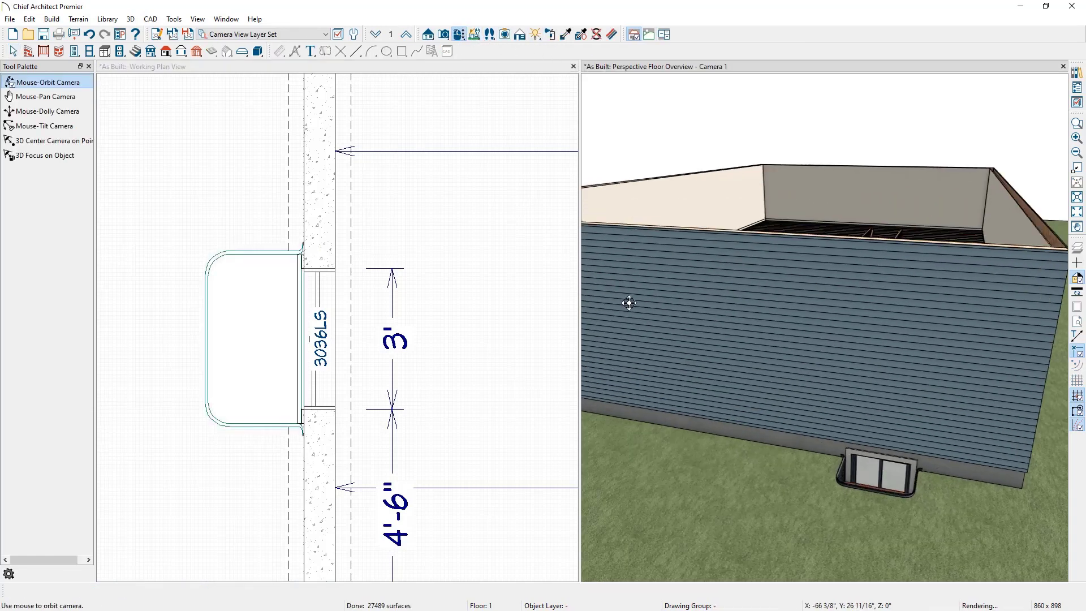
scroll(632, 303, "up", 3)
scroll(926, 497, "up", 5)
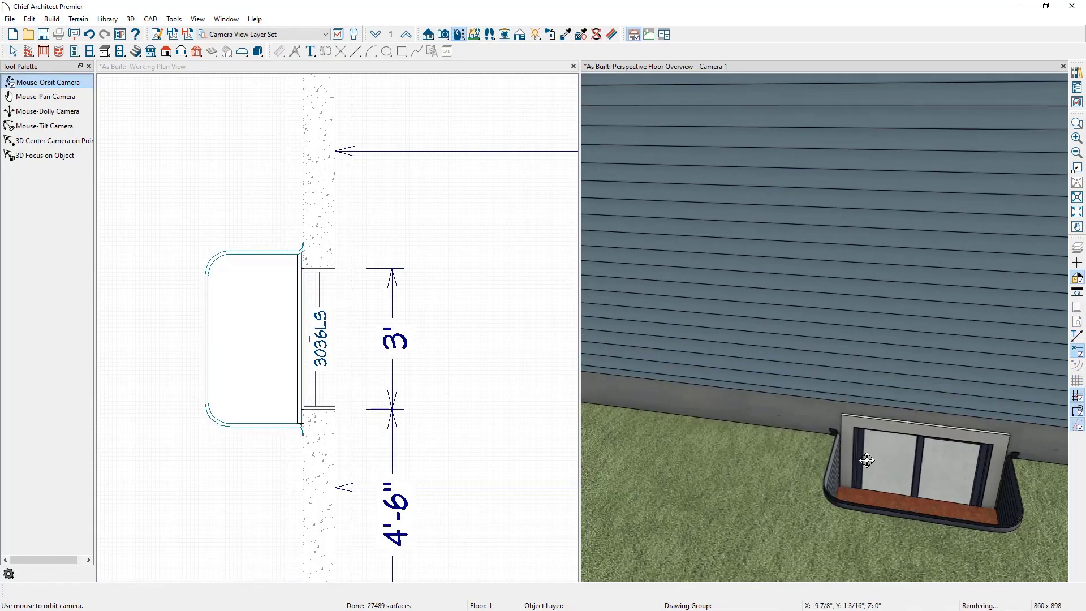
left_click_drag(867, 460, 898, 468)
middle_click_drag(897, 468, 864, 435)
left_click_drag(863, 435, 853, 441)
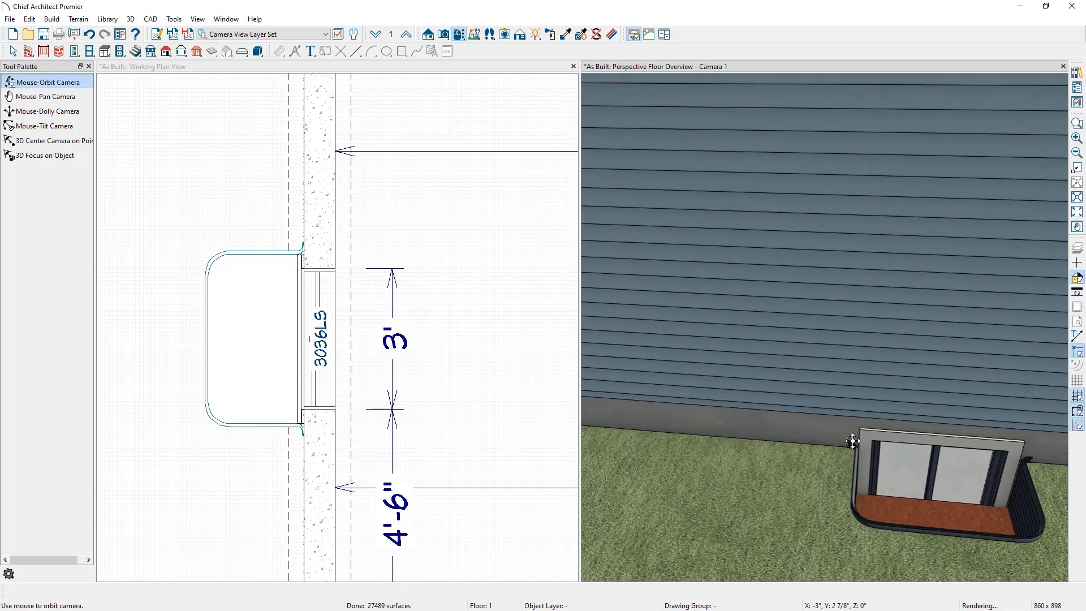
left_click_drag(996, 497, 978, 478)
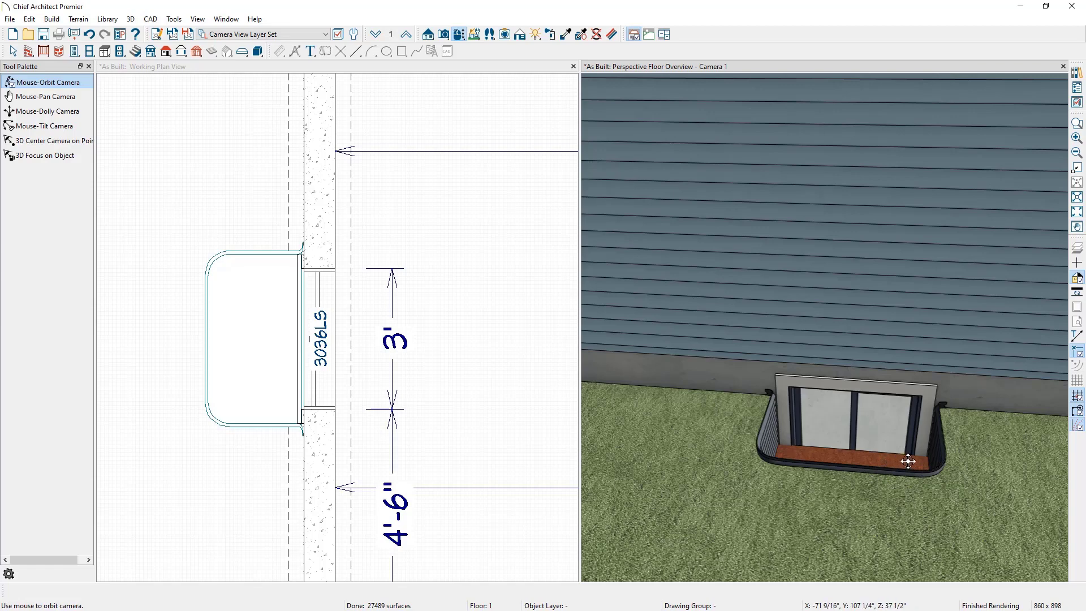
key("space")
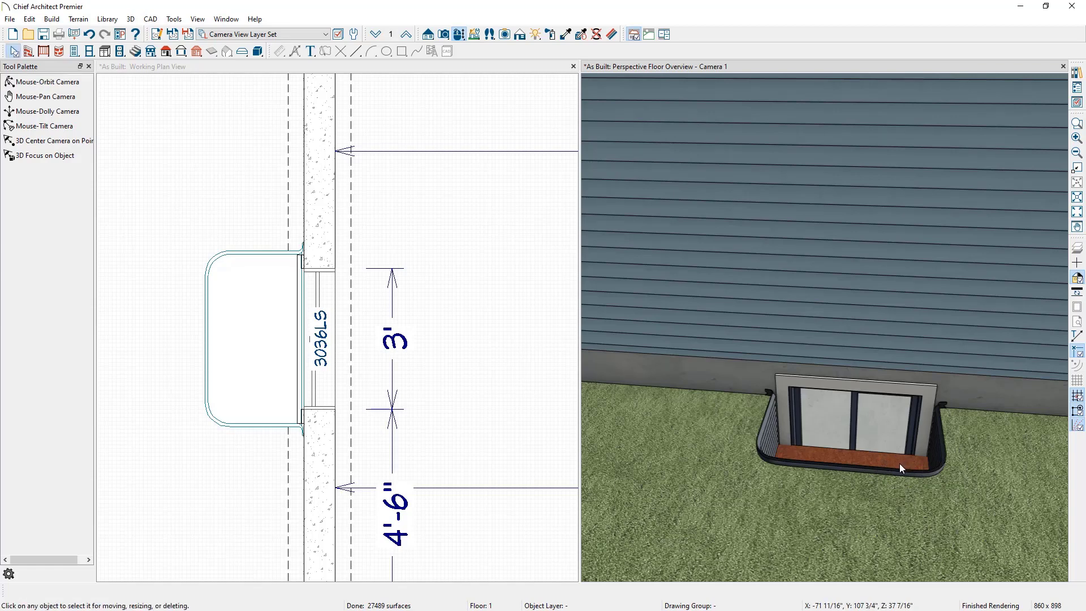
left_click(899, 463)
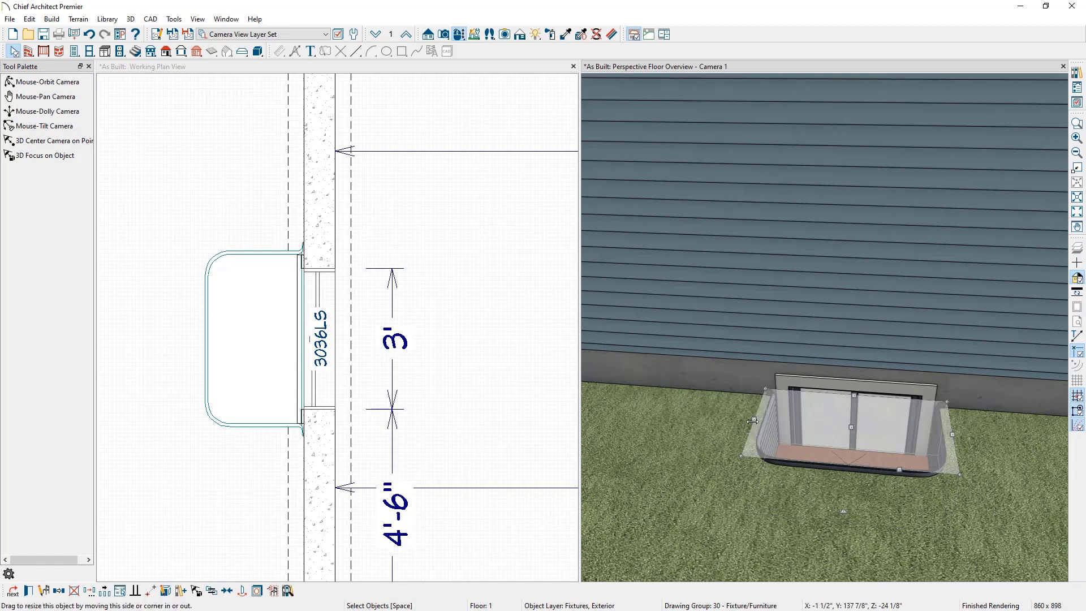
left_click_drag(755, 419, 688, 421)
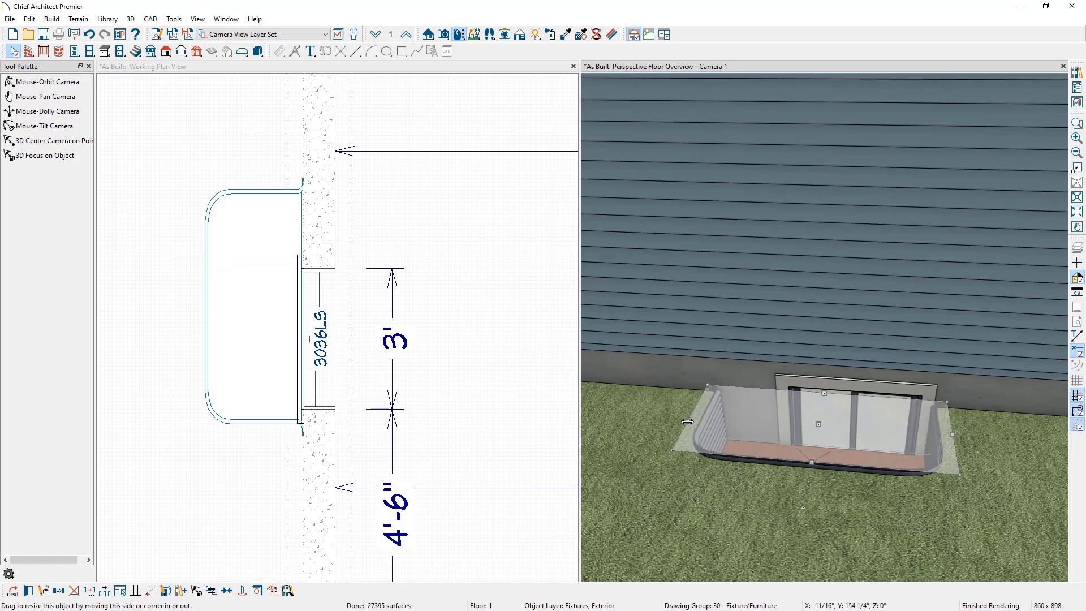
left_click(227, 590)
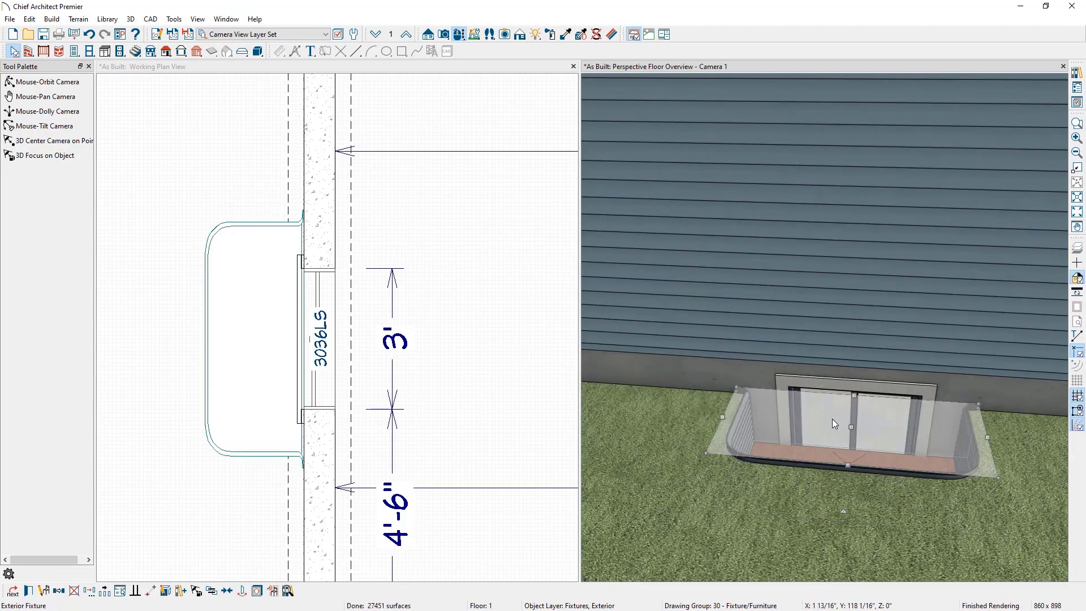
Step: Deepen the window well by stretching its bottom edge downward below grade
left_click(460, 35)
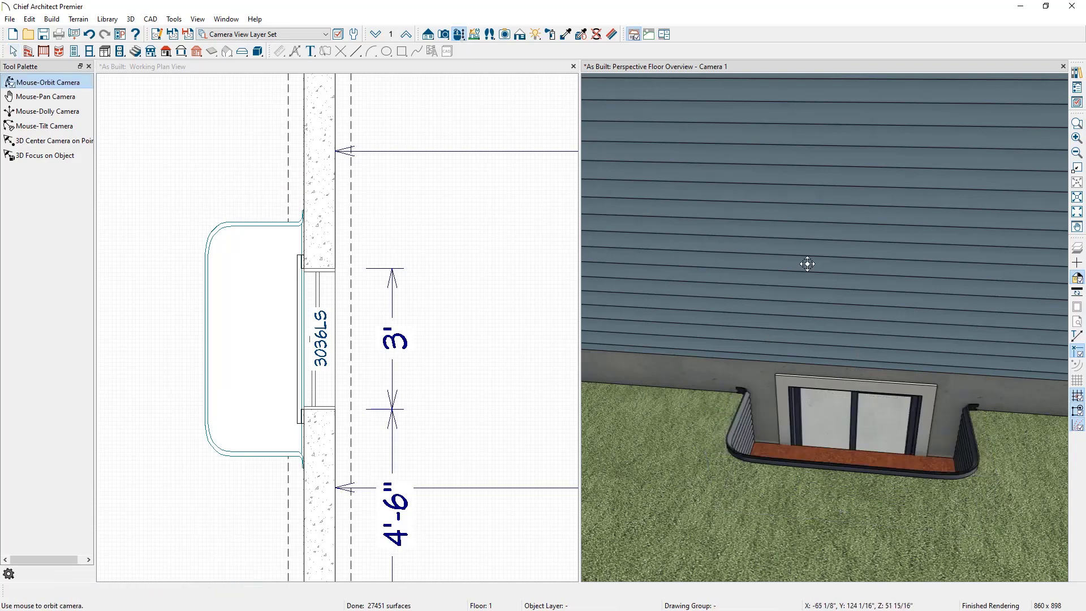
left_click_drag(833, 296, 838, 264)
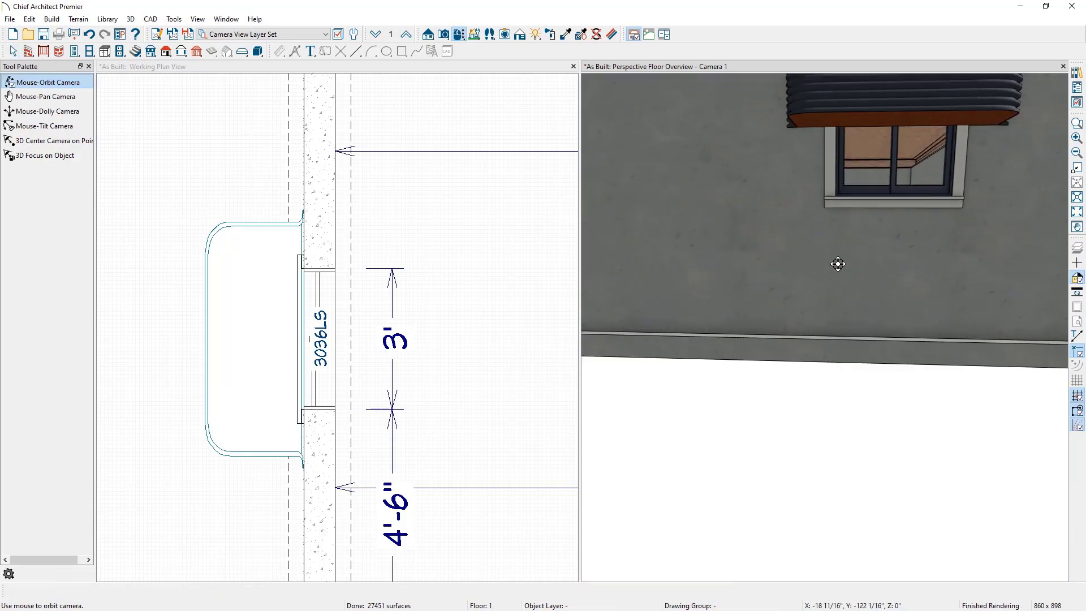
middle_click_drag(839, 264, 838, 272)
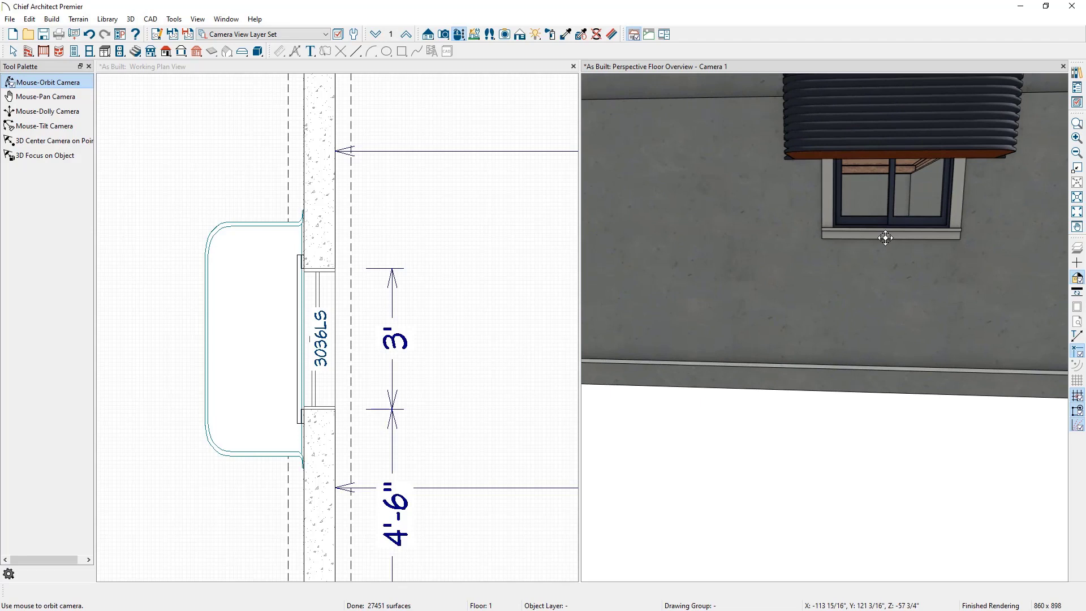
key("space")
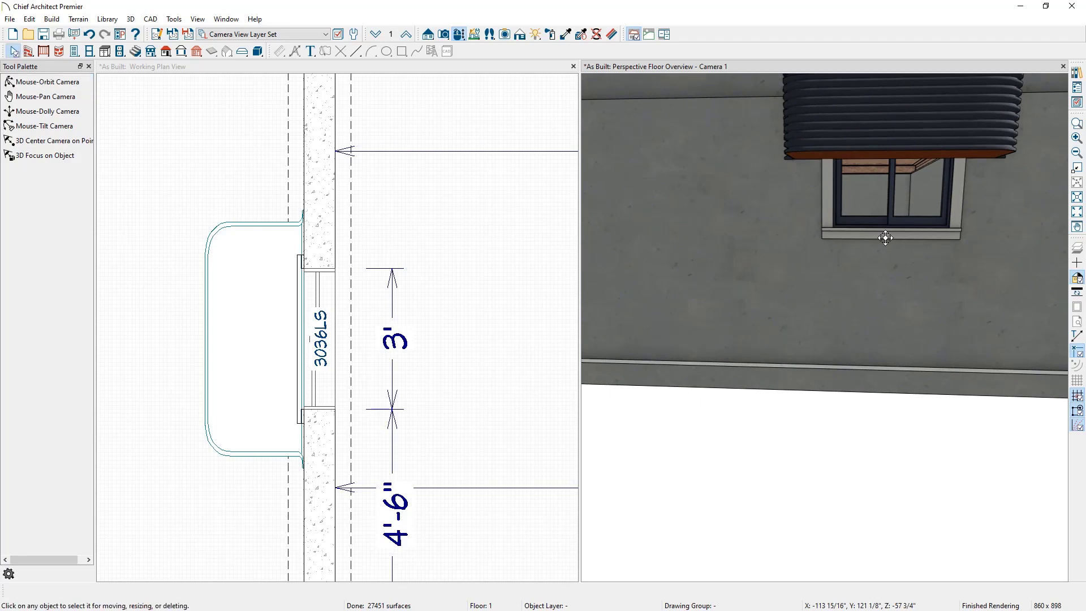
left_click(886, 139)
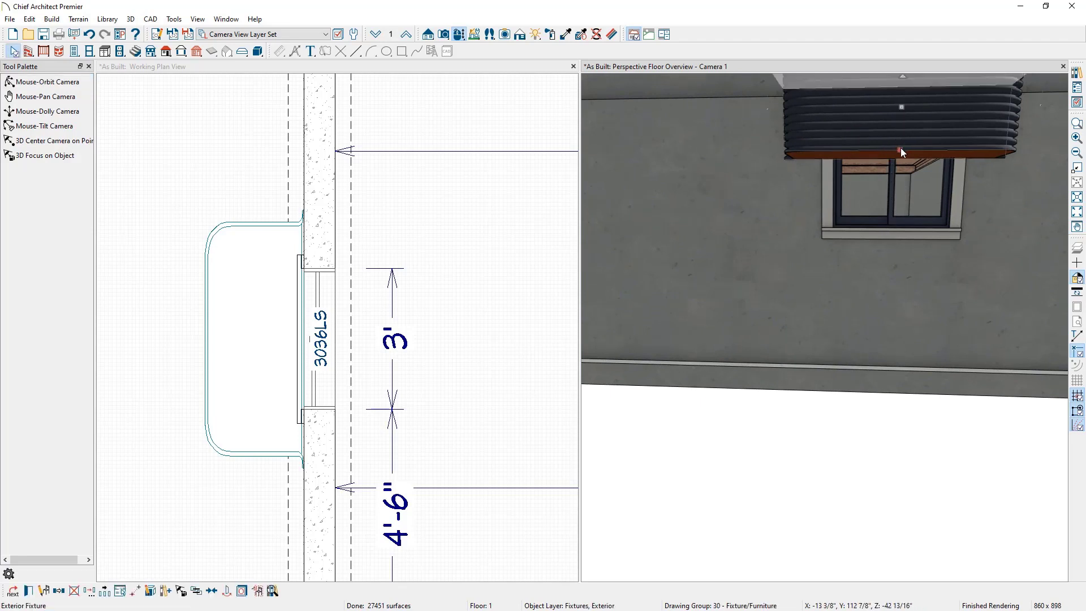
left_click_drag(901, 151, 893, 258)
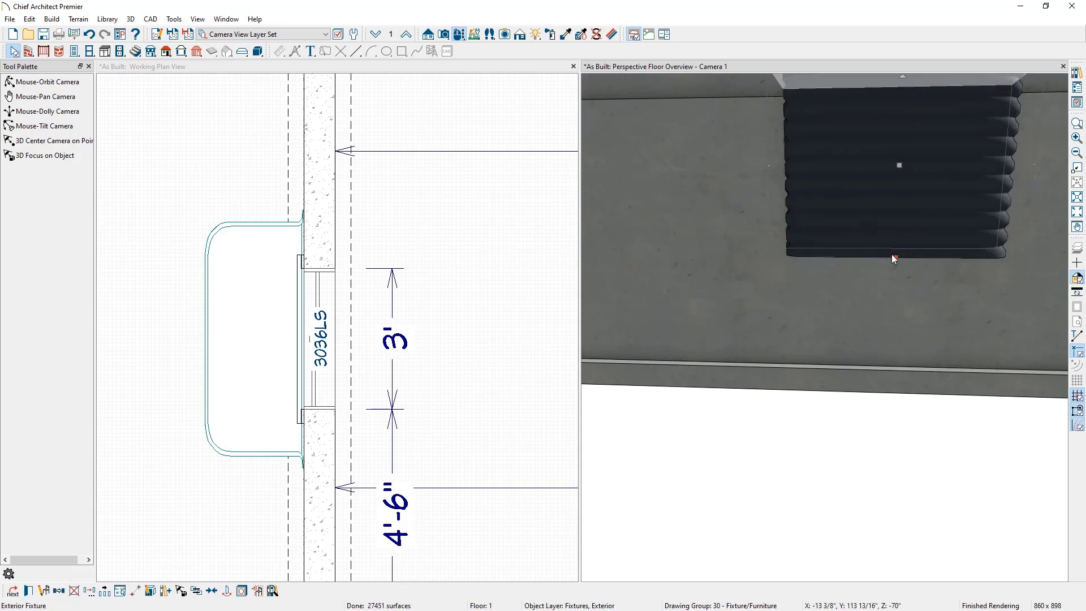
Step: Examine the window well from above grade and compare it with the basement as-built reference image
left_click(457, 41)
left_click_drag(717, 146, 771, 220)
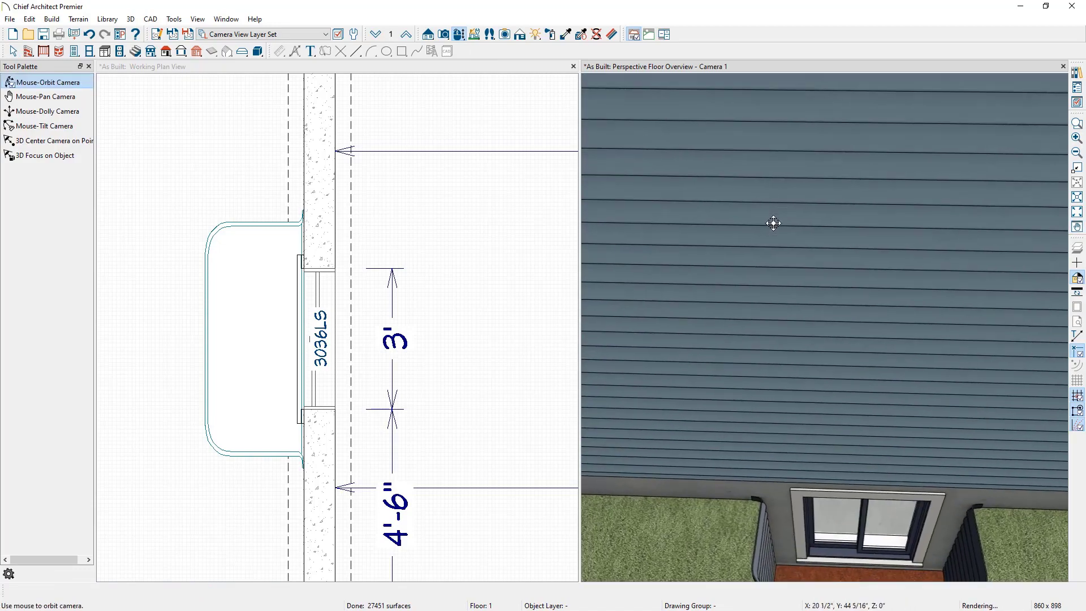
left_click_drag(873, 309, 869, 275)
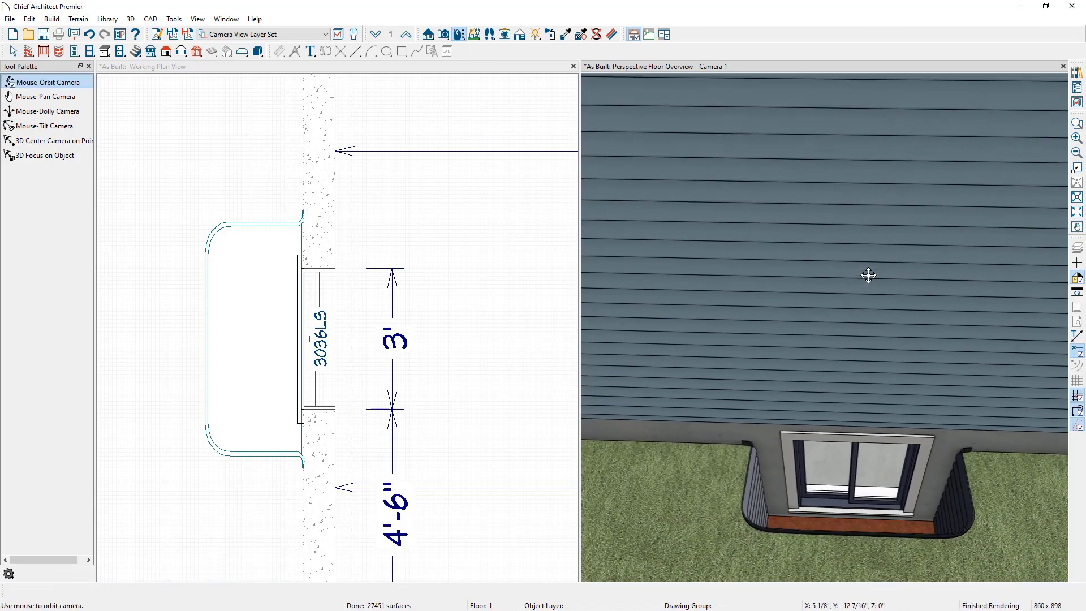
key("space")
left_click(868, 525)
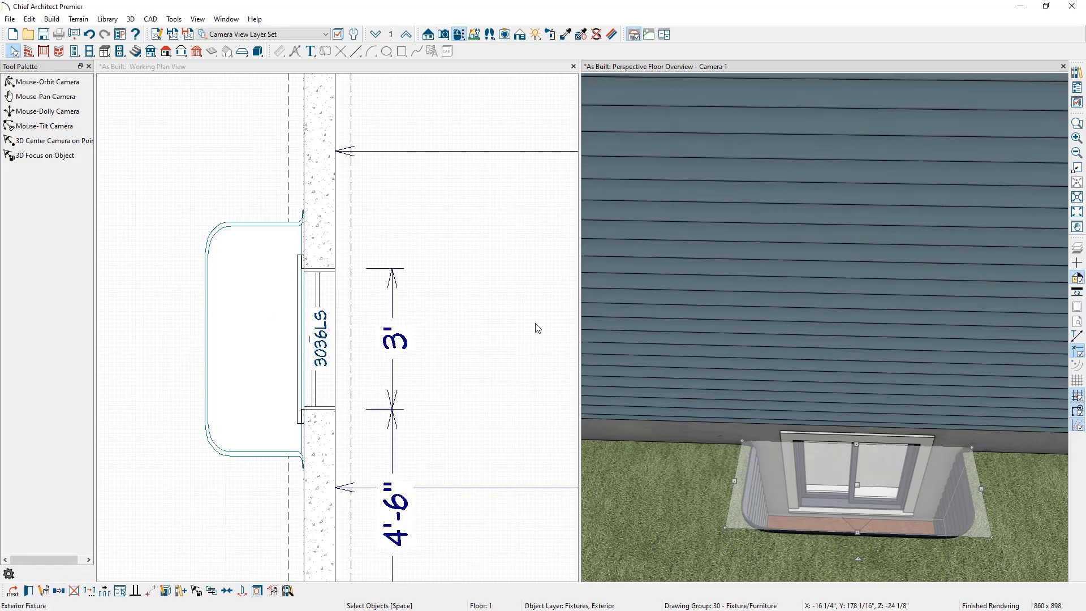
left_click_drag(1085, 40, 471, 41)
double_click(472, 44)
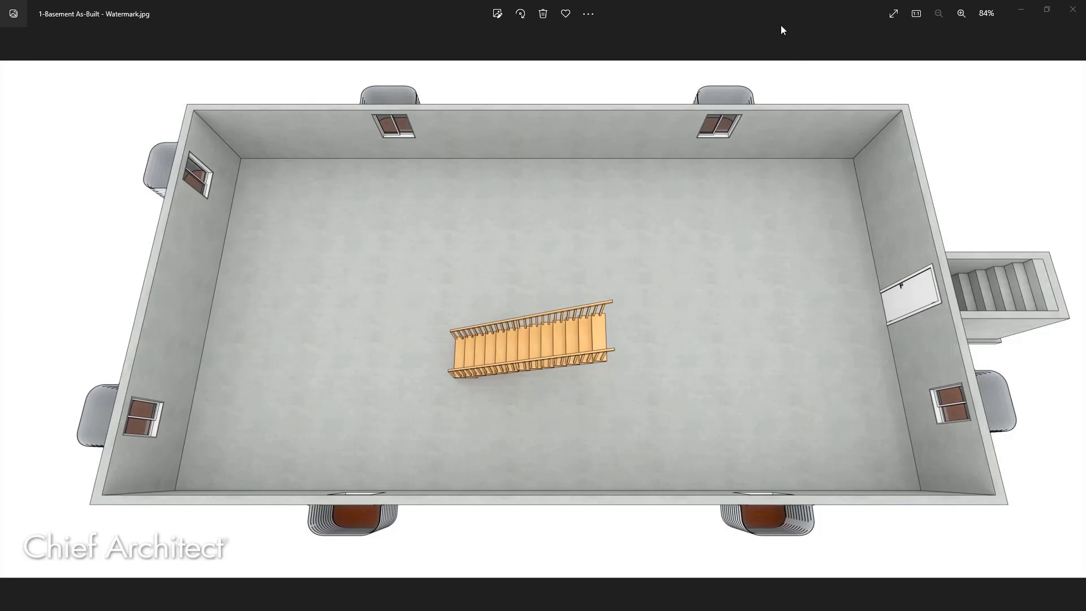
left_click_drag(777, 5, 1085, 39)
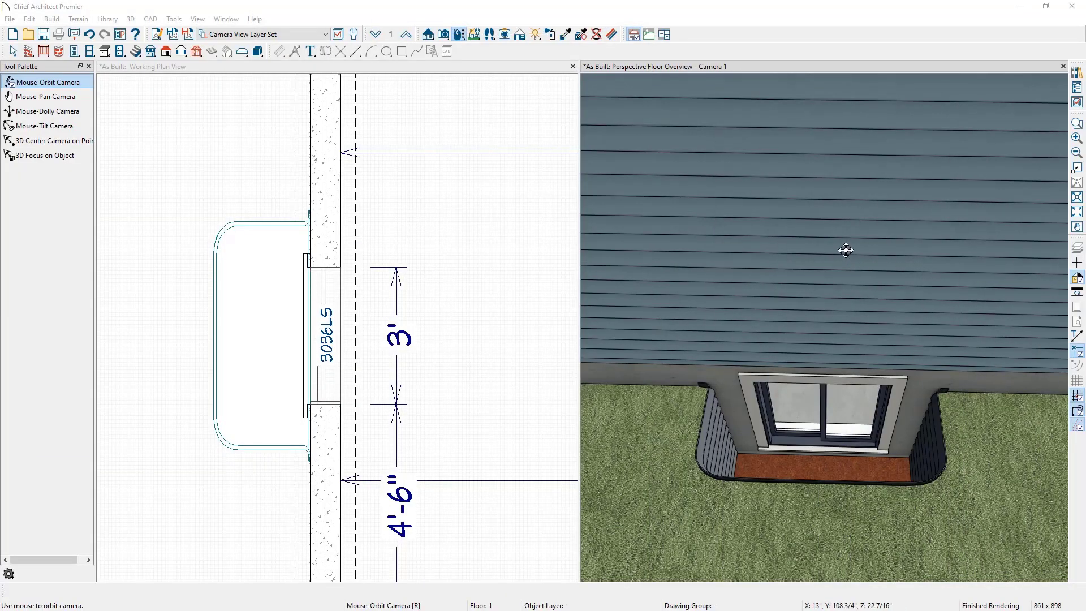
Step: Close the camera view and return to the full working plan view of the foundation
left_click(1064, 67)
scroll(636, 388, "up", 2)
scroll(635, 388, "down", 3)
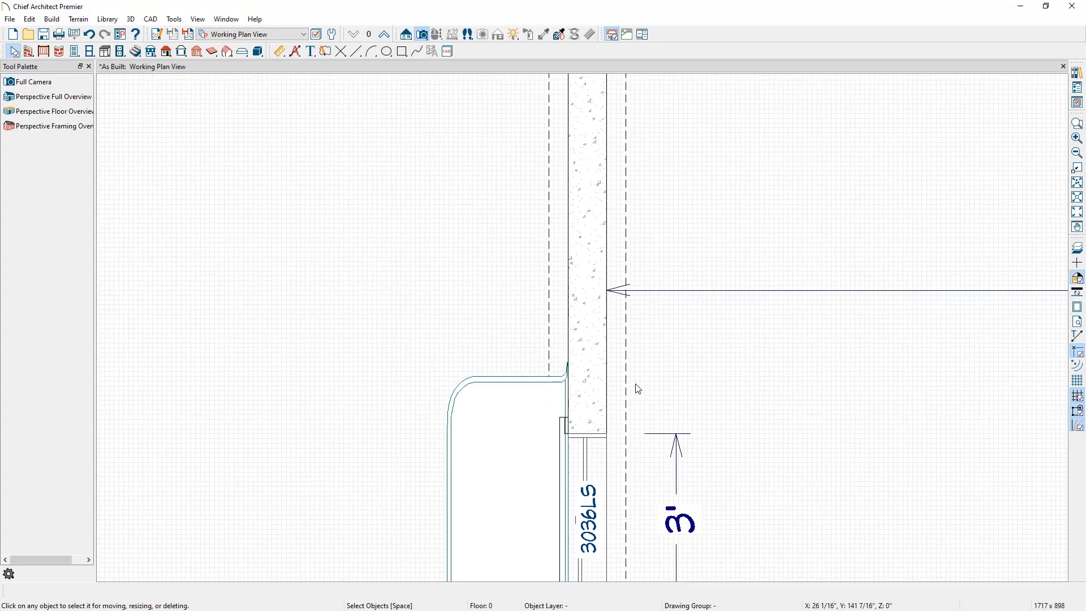
scroll(638, 388, "down", 4)
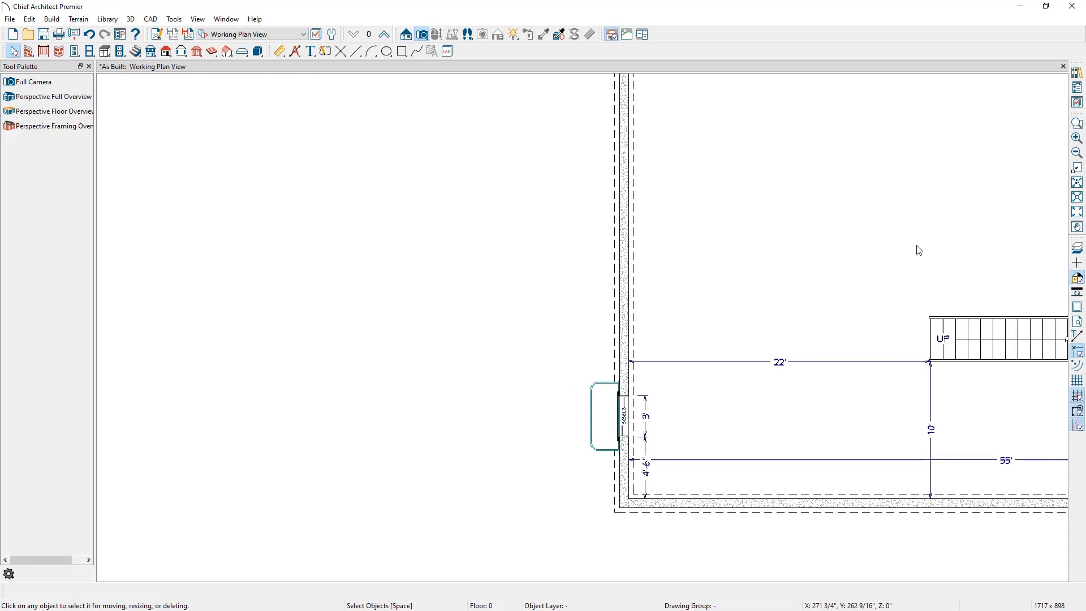
Step: Place a hinged door in the basement's end foundation wall, opposite the top of the stairs
middle_click_drag(916, 247, 392, 287)
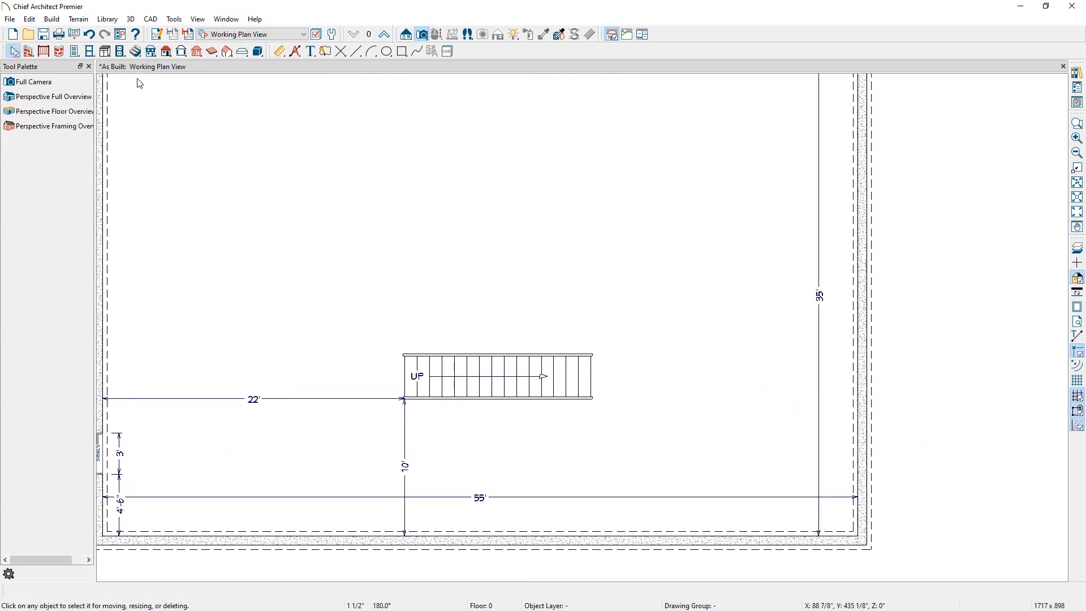
left_click(75, 52)
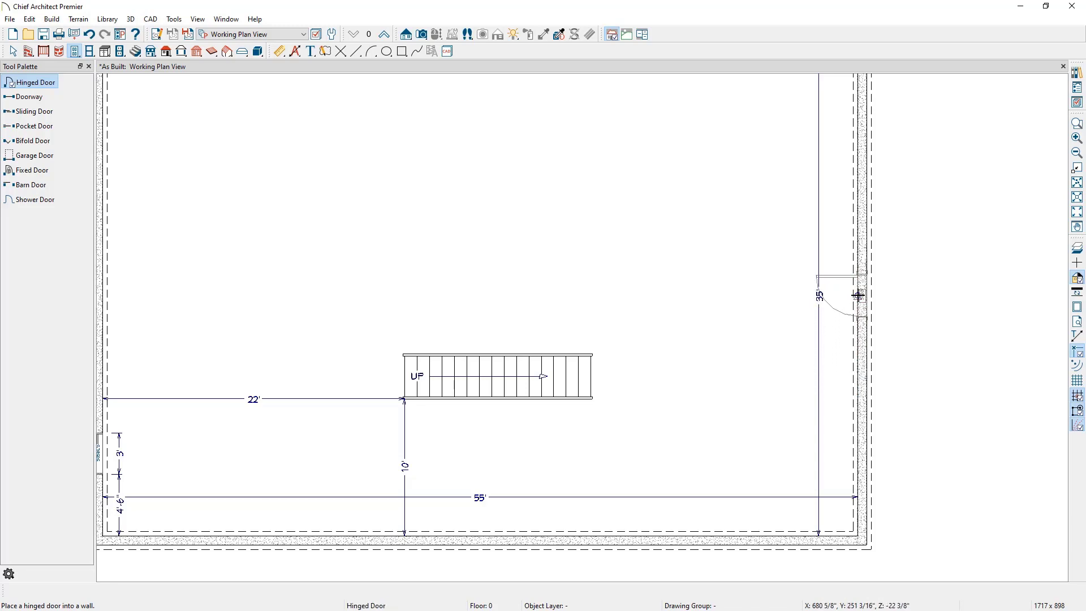
scroll(858, 295, "up", 2)
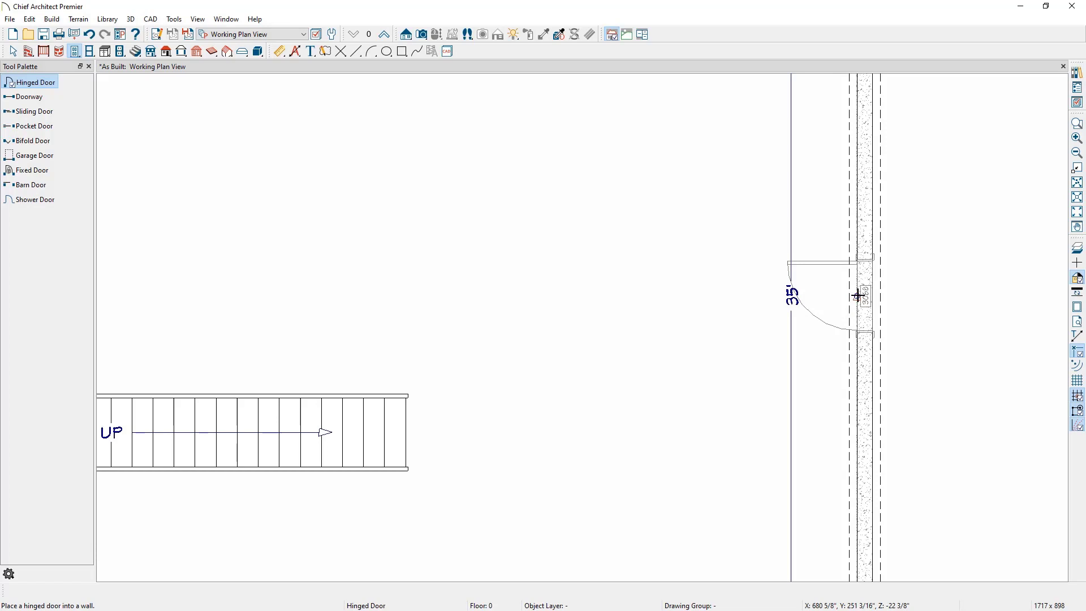
left_click(857, 301)
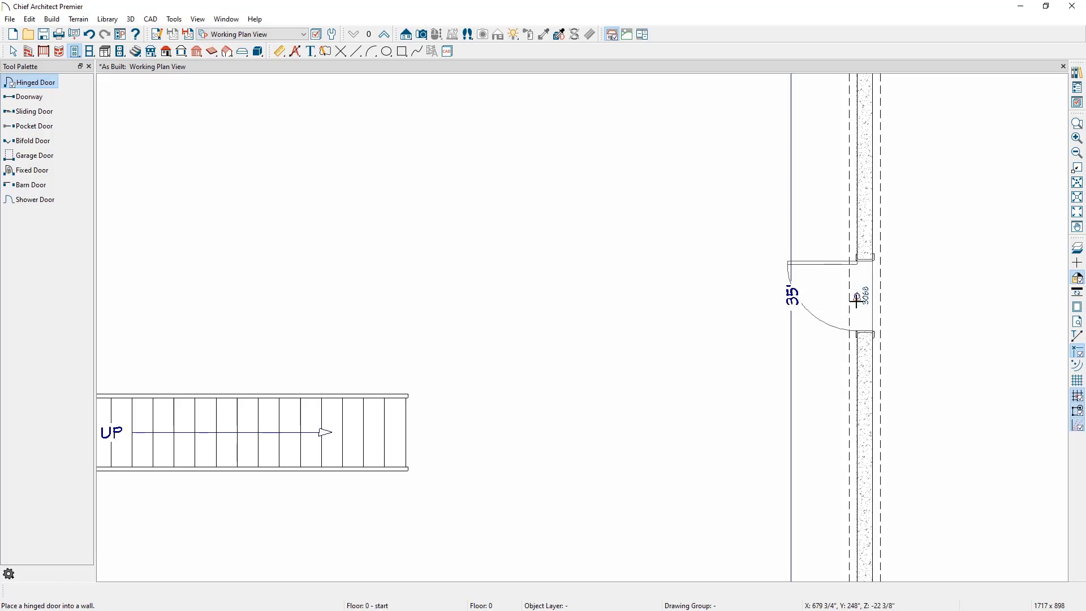
Step: Open the new door's specification and set its door style to Slab
left_click(861, 302)
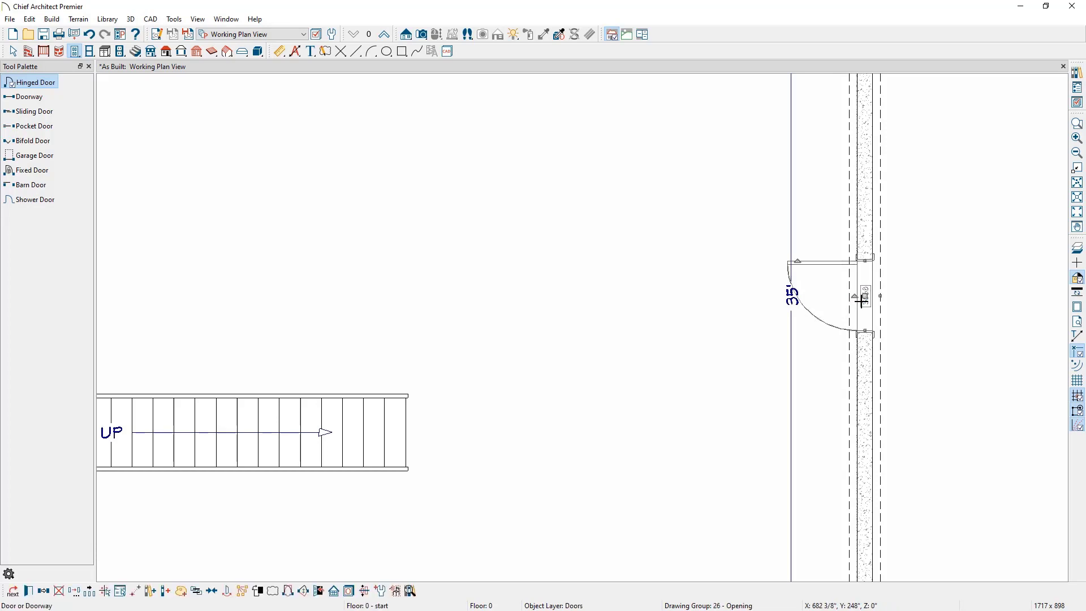
double_click(860, 302)
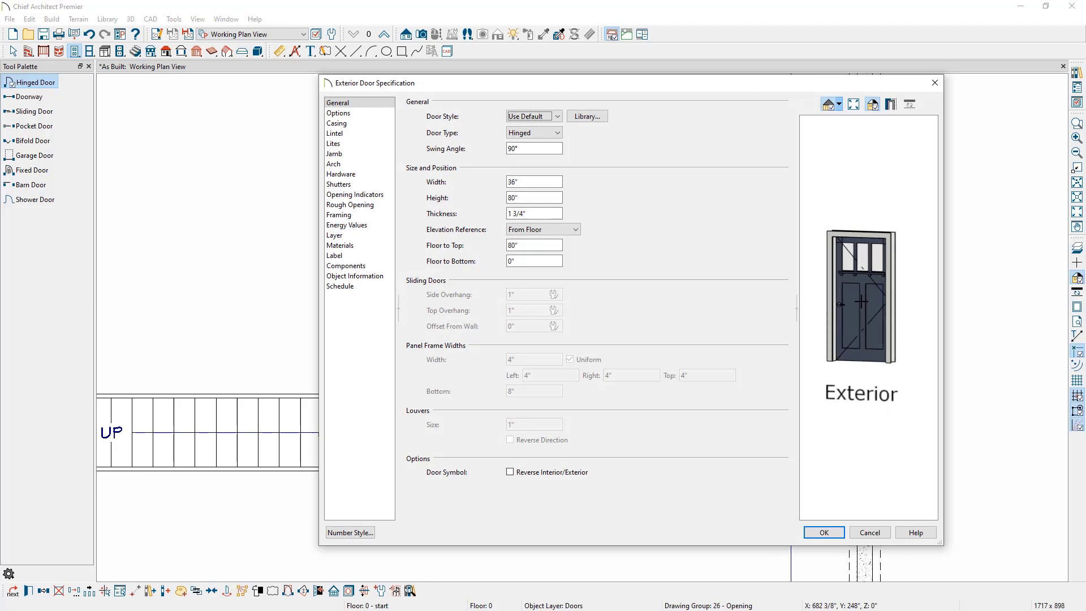
left_click_drag(907, 314, 619, 311)
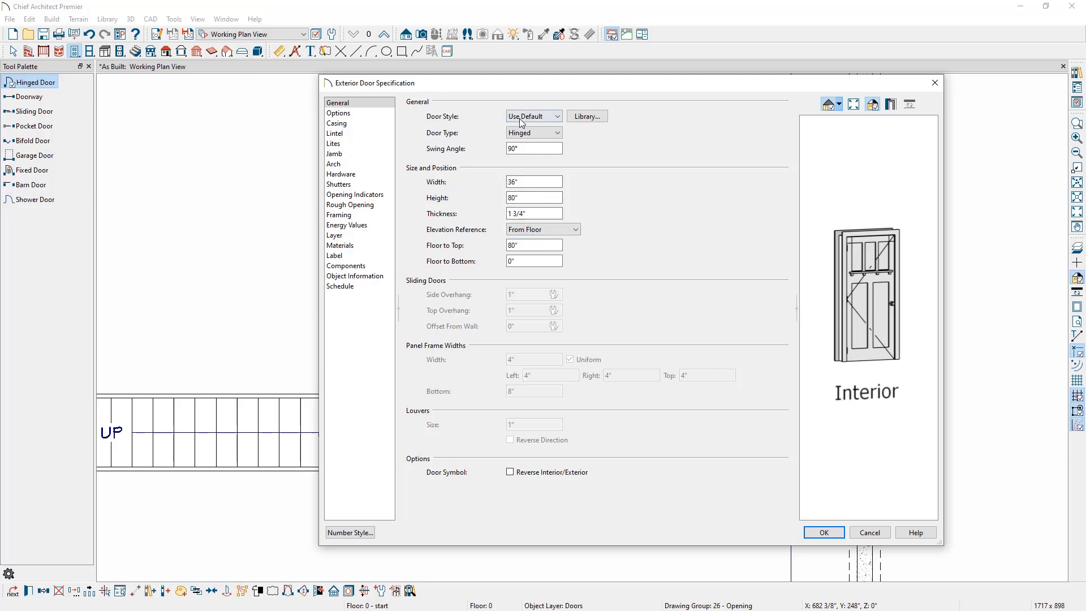
left_click(540, 117)
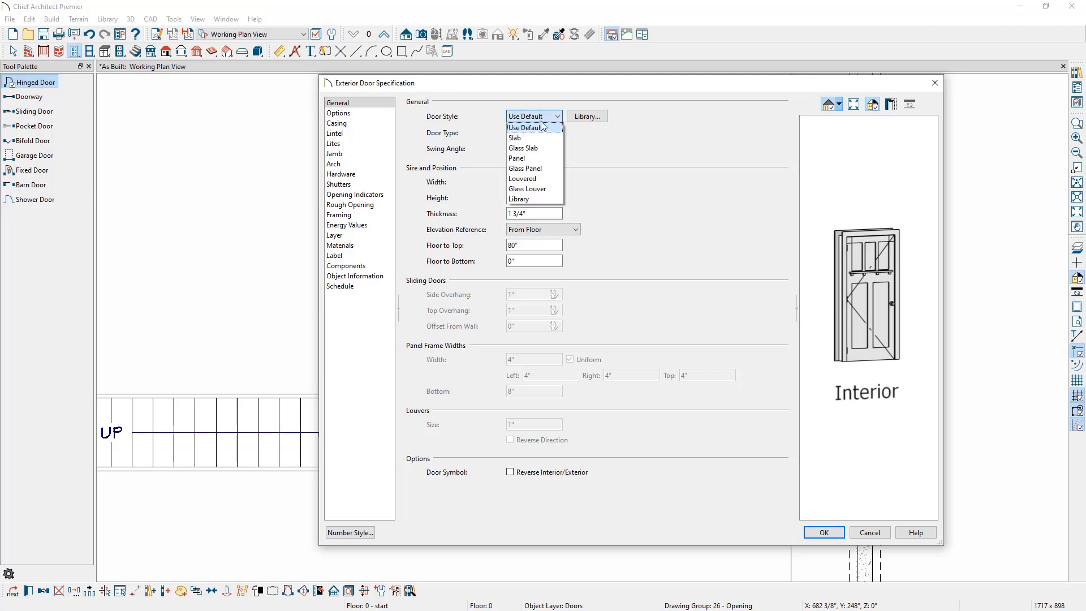
left_click(552, 140)
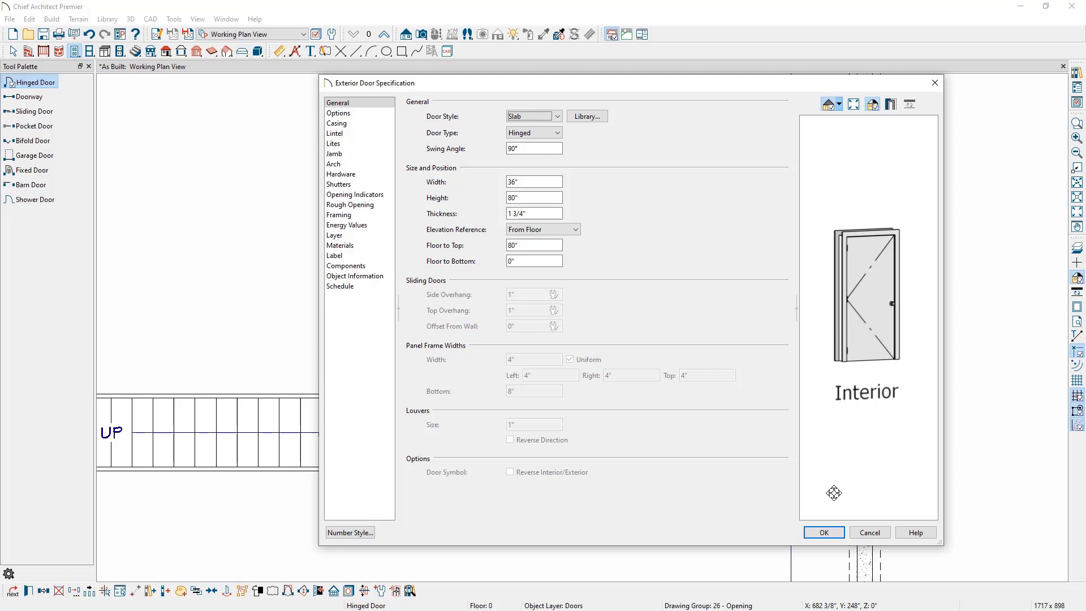
left_click(836, 533)
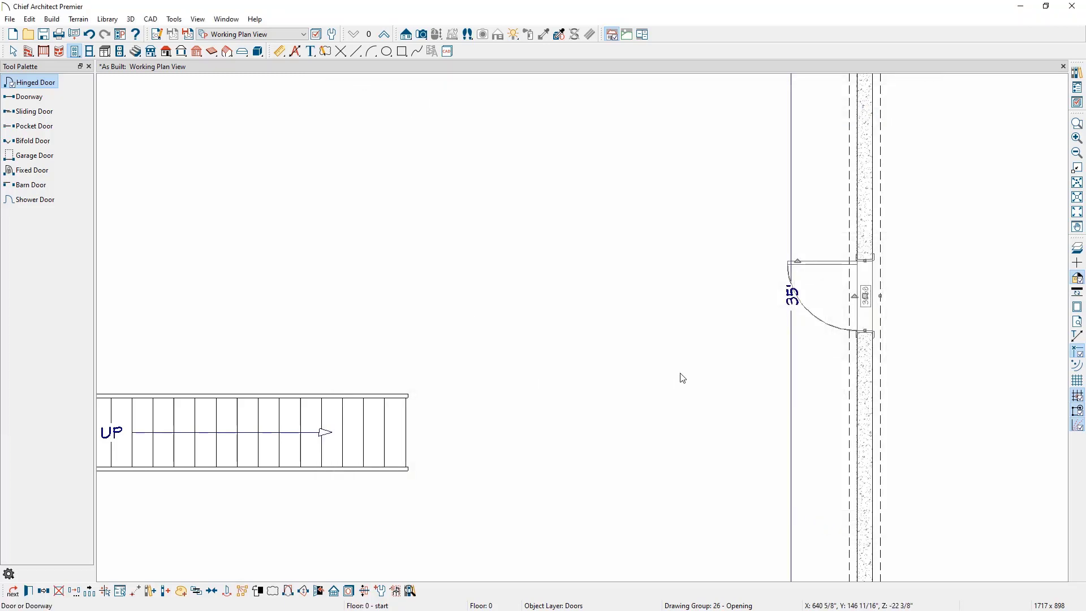
Step: Create a full camera view of the door and compare it with the basement as-built reference image, then close the camera view
left_click(422, 32)
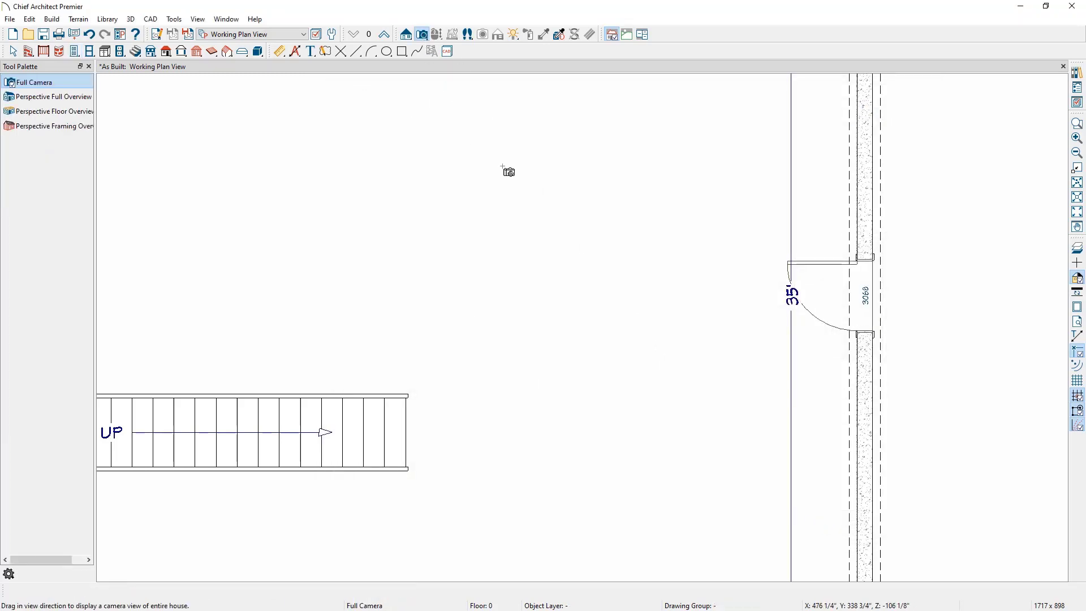
left_click_drag(586, 207, 783, 265)
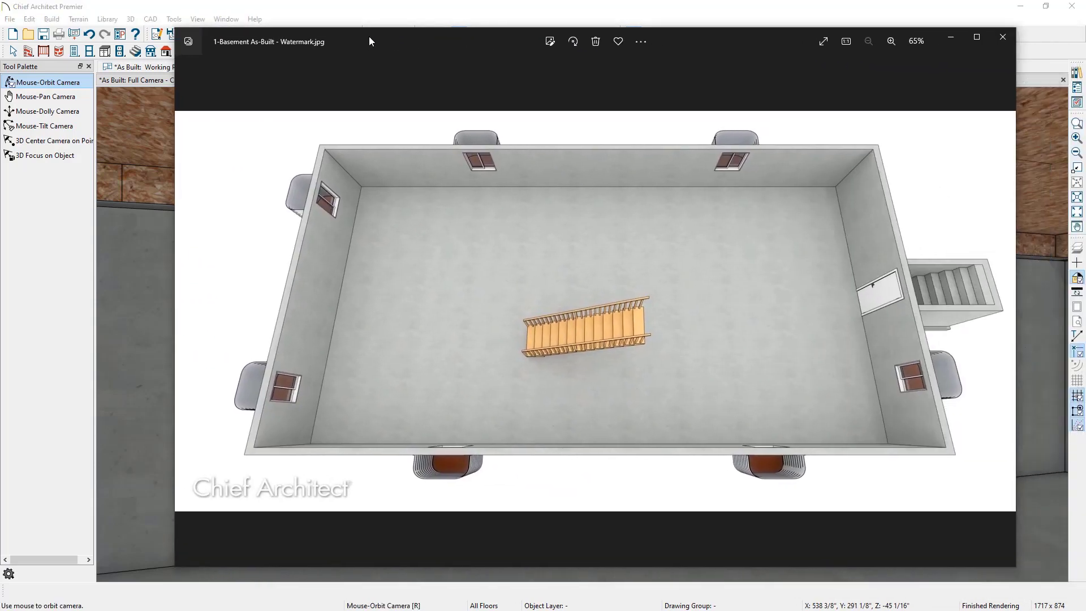
left_click(977, 38)
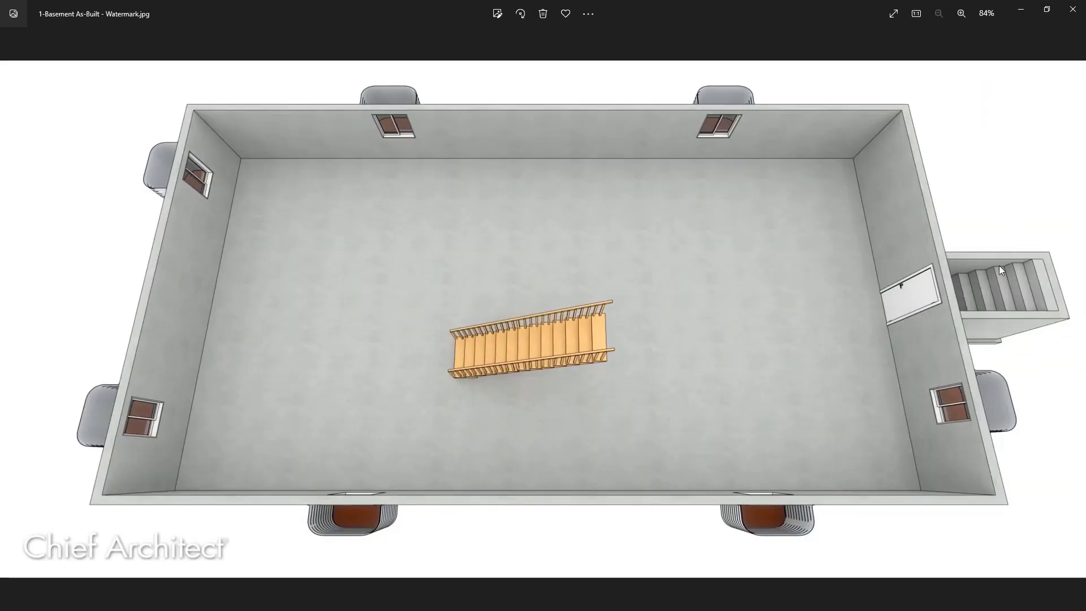
mouse_move(1046, 257)
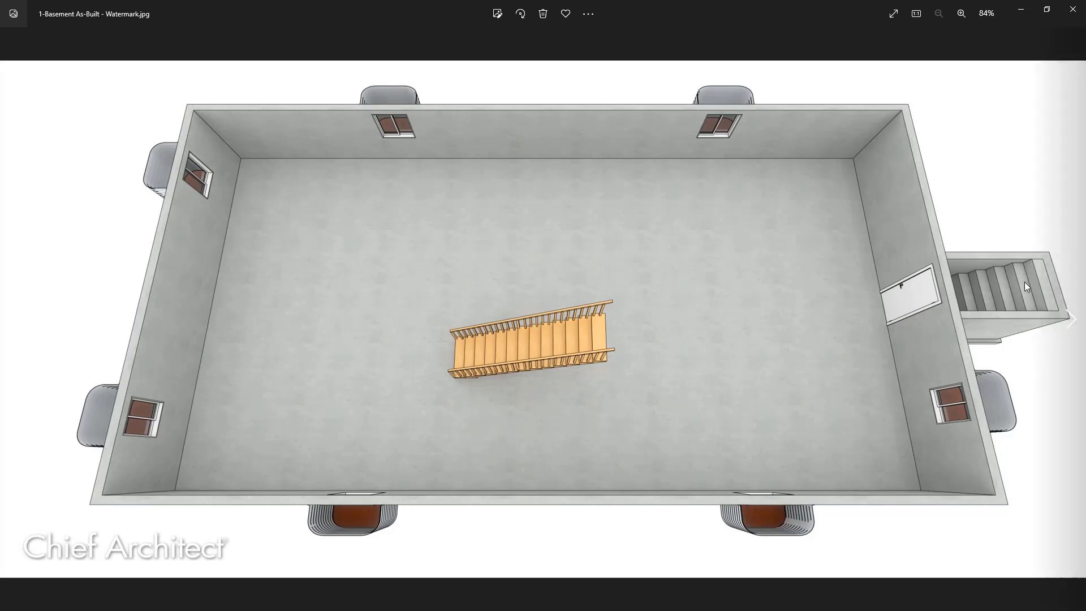
left_click(1019, 12)
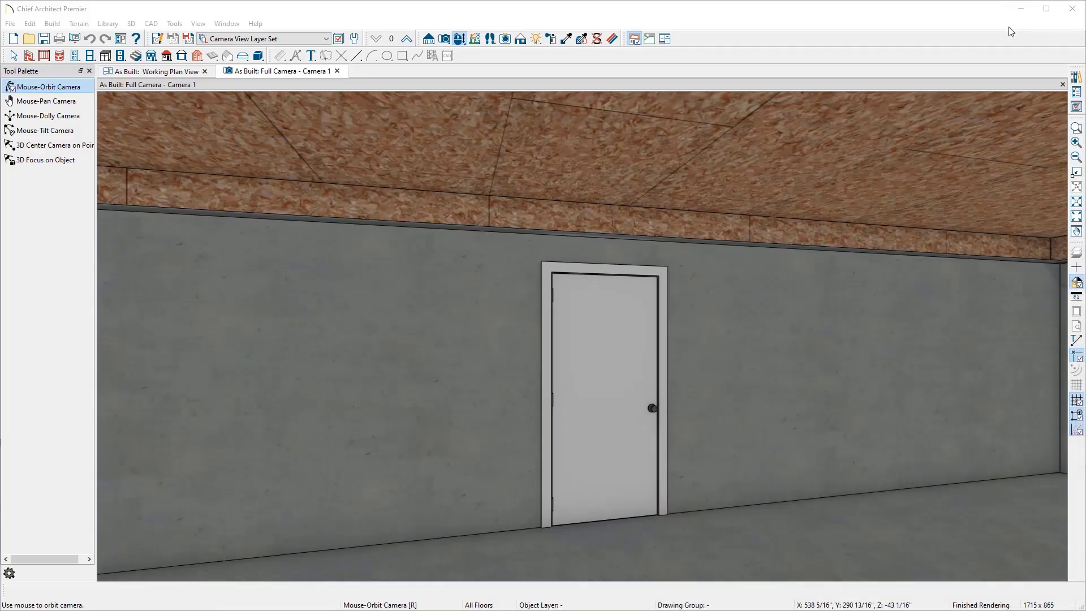
left_click(337, 72)
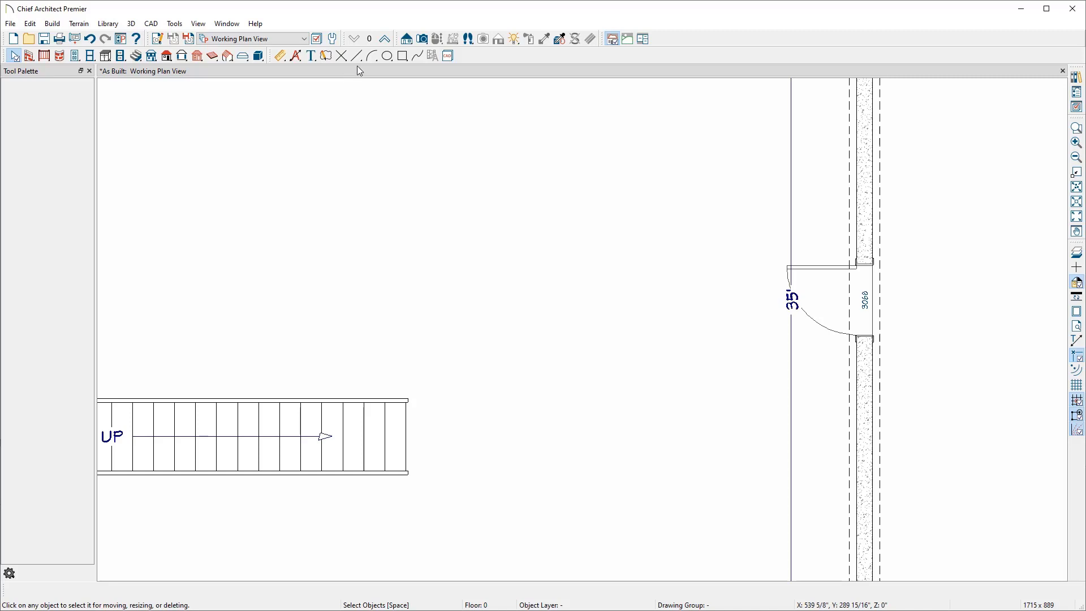
Step: Switch to the first floor and search the library for bulkhead items
left_click(387, 42)
scroll(757, 253, "down", 1)
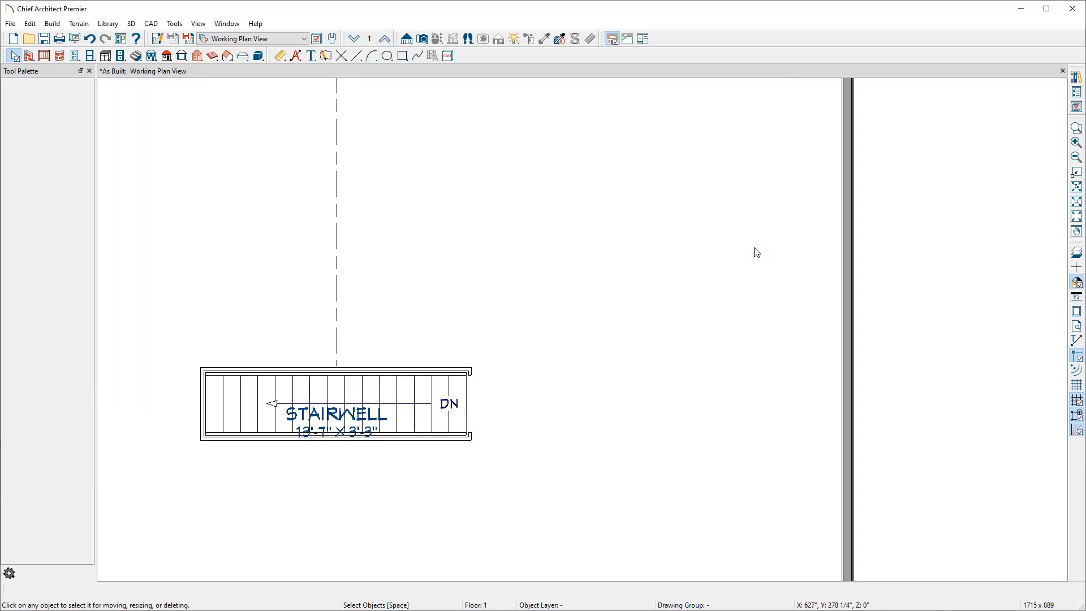
scroll(757, 253, "down", 2)
middle_click_drag(766, 243, 692, 273)
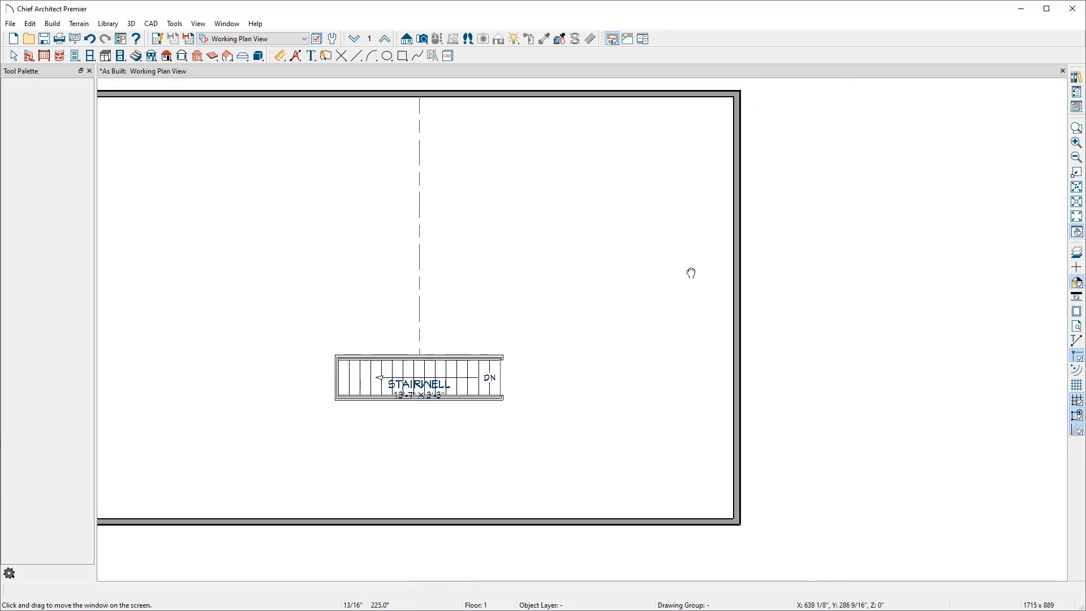
left_click(1078, 84)
type("bulkhead")
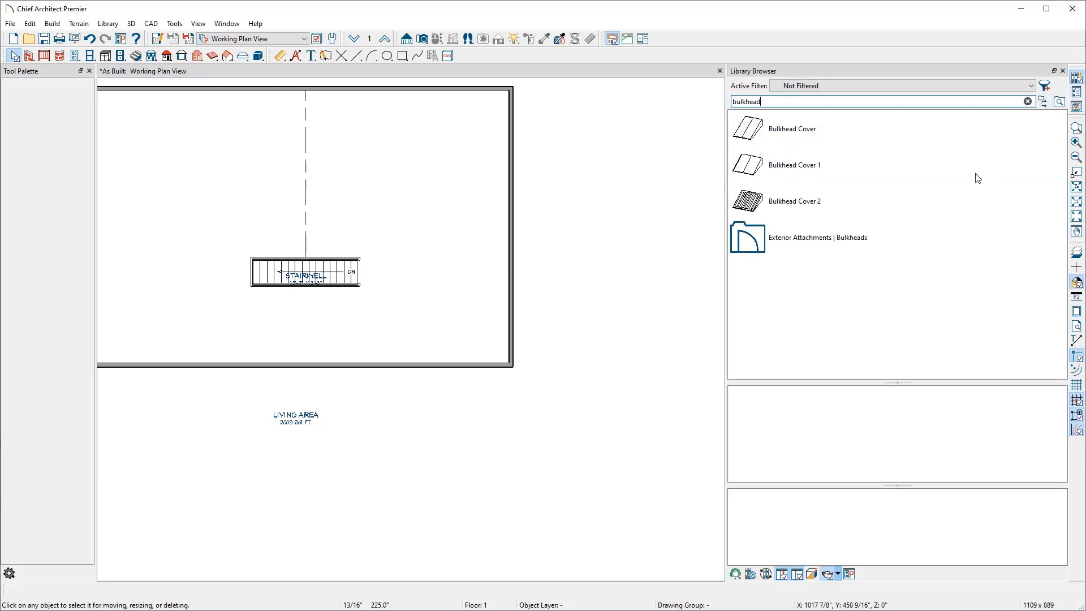
left_click(859, 242)
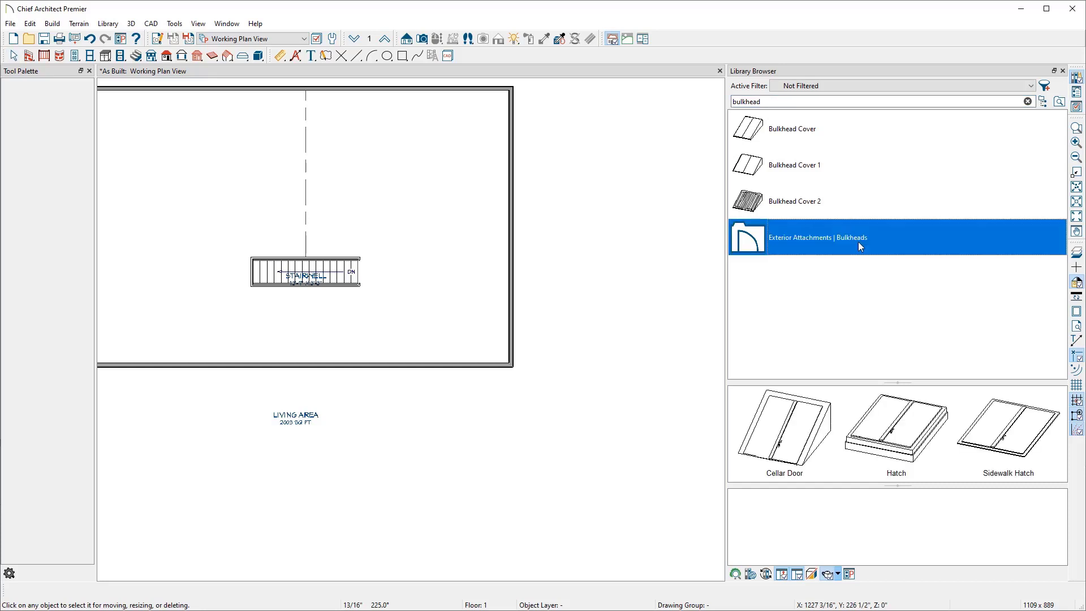
Step: Locate the Exterior Attachments Bulkheads folder in the library's catalog tree
right_click(859, 242)
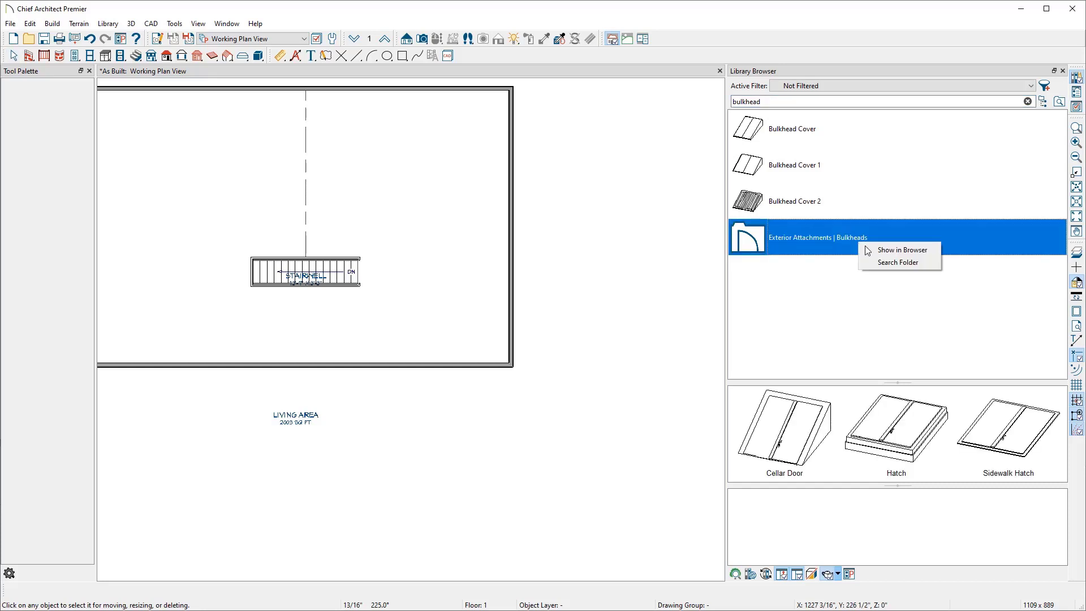
left_click(870, 255)
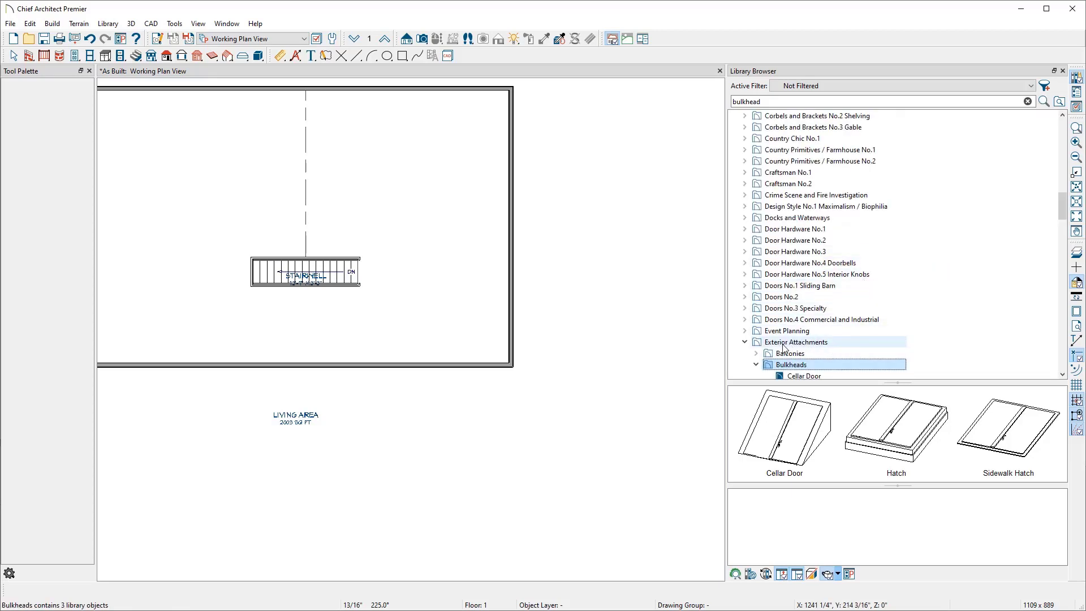
scroll(818, 297, "up", 20)
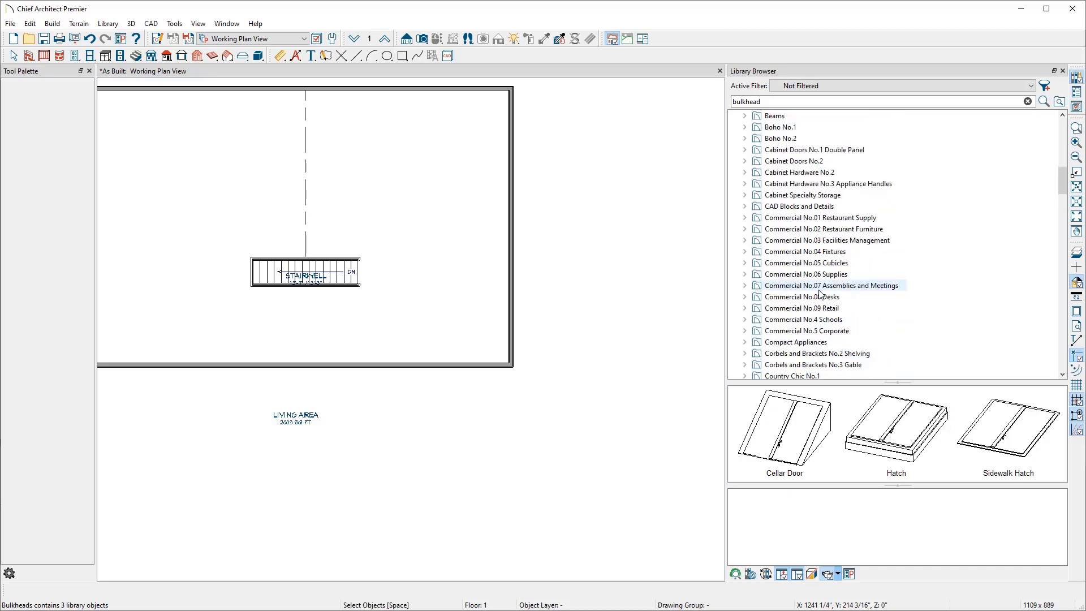
scroll(820, 295, "up", 2)
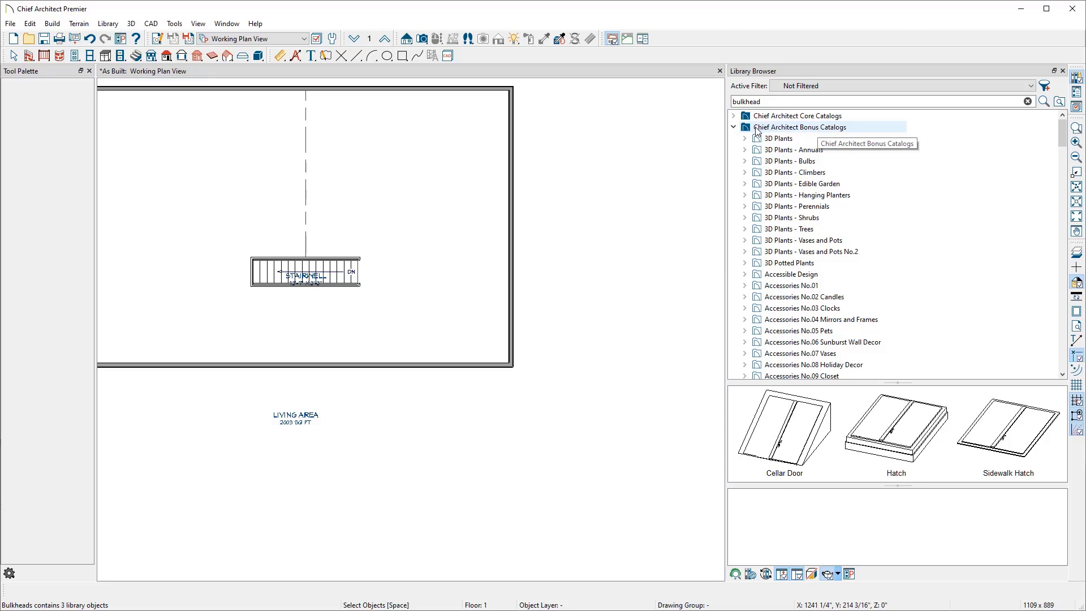
Step: Place the Bulkhead Cover from the User Catalog against the exterior wall outside the basement door
left_click(734, 127)
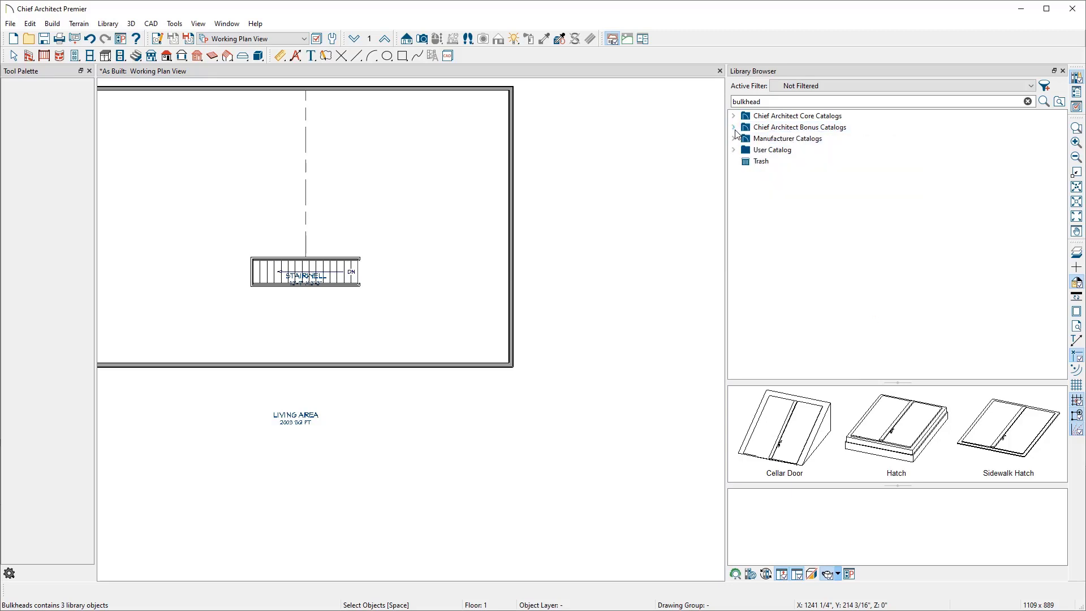
left_click(735, 150)
left_click(767, 163)
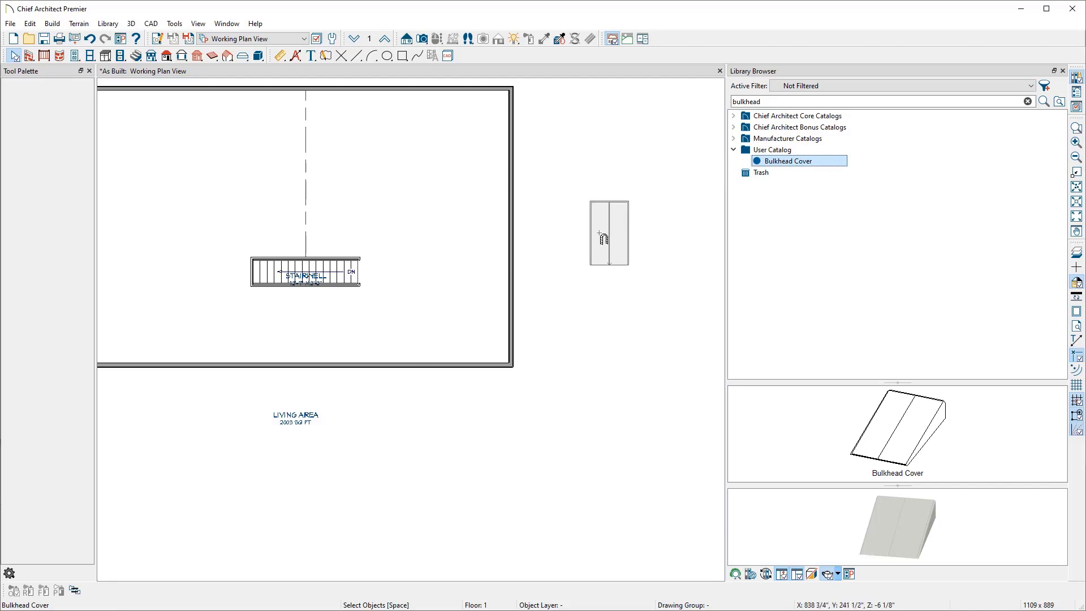
left_click(513, 227)
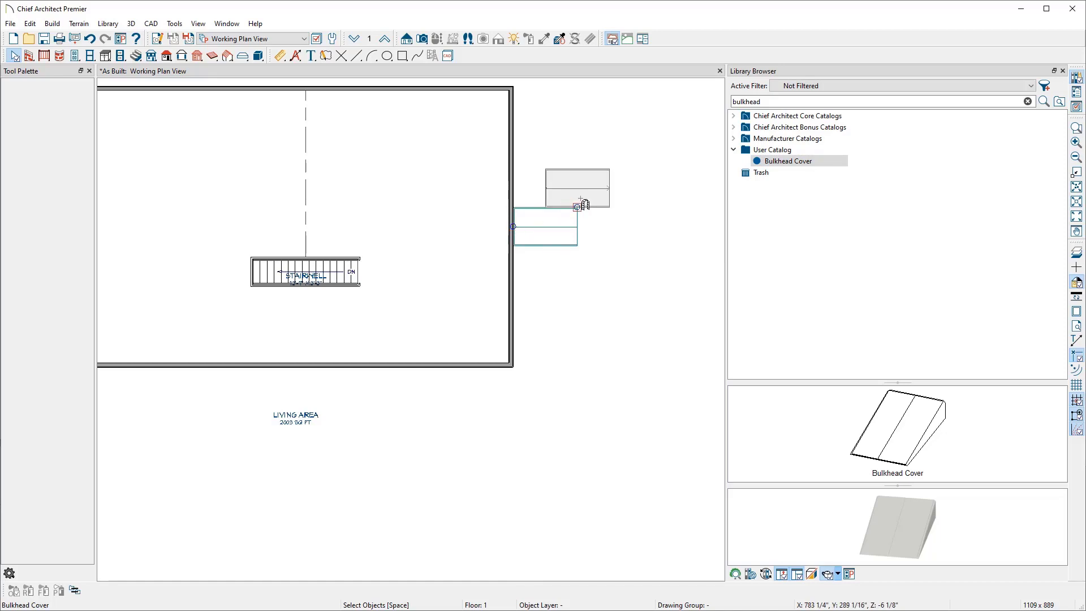
key("Escape")
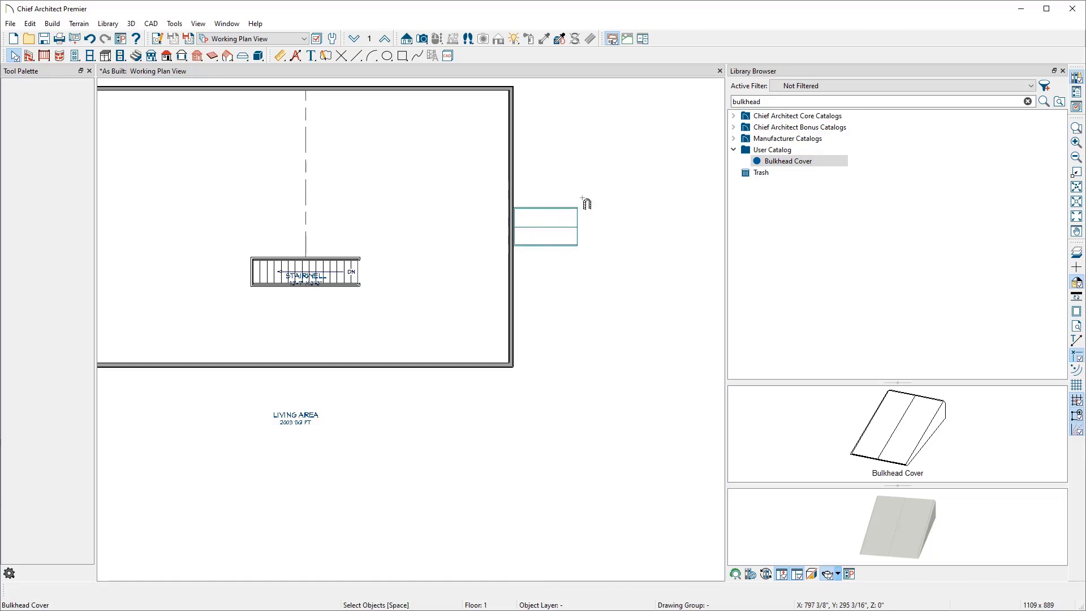
left_click(1063, 71)
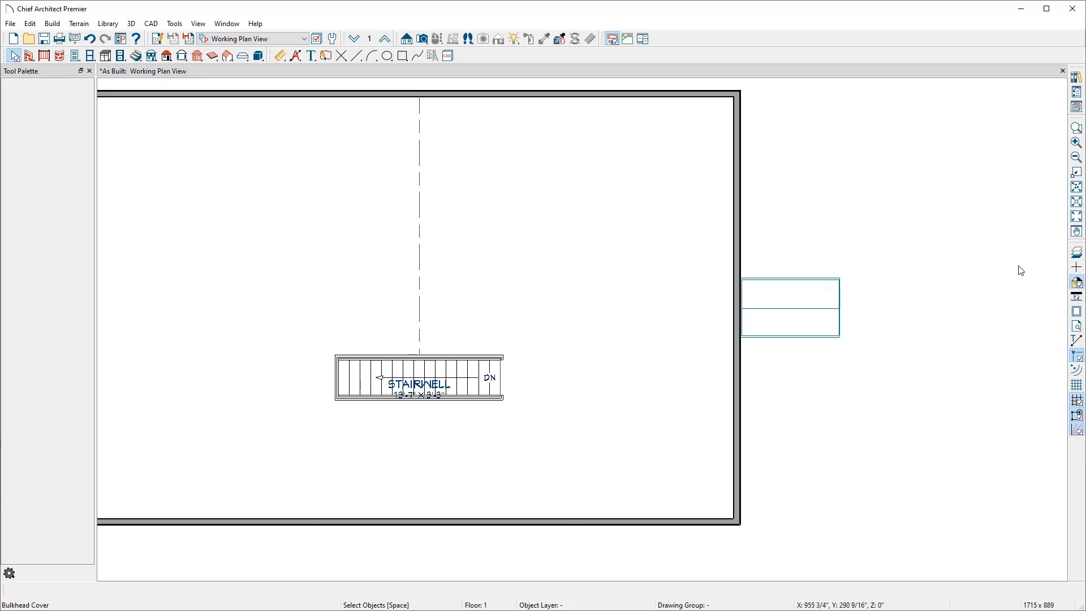
Step: Examine the bulkhead cover in a perspective floor overview docked beside the plan view
left_click(1079, 254)
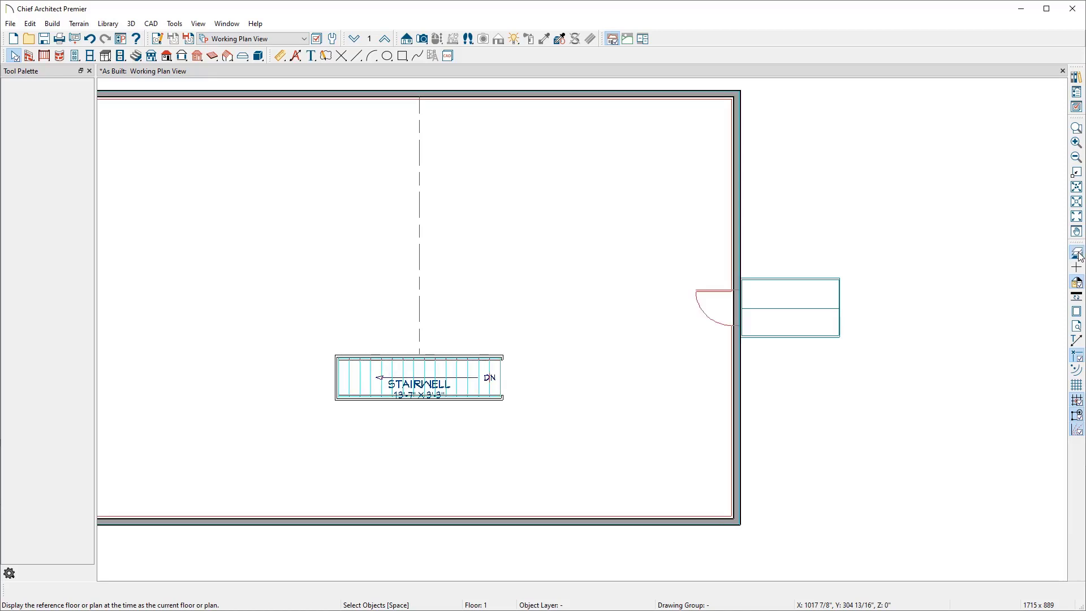
left_click(1080, 257)
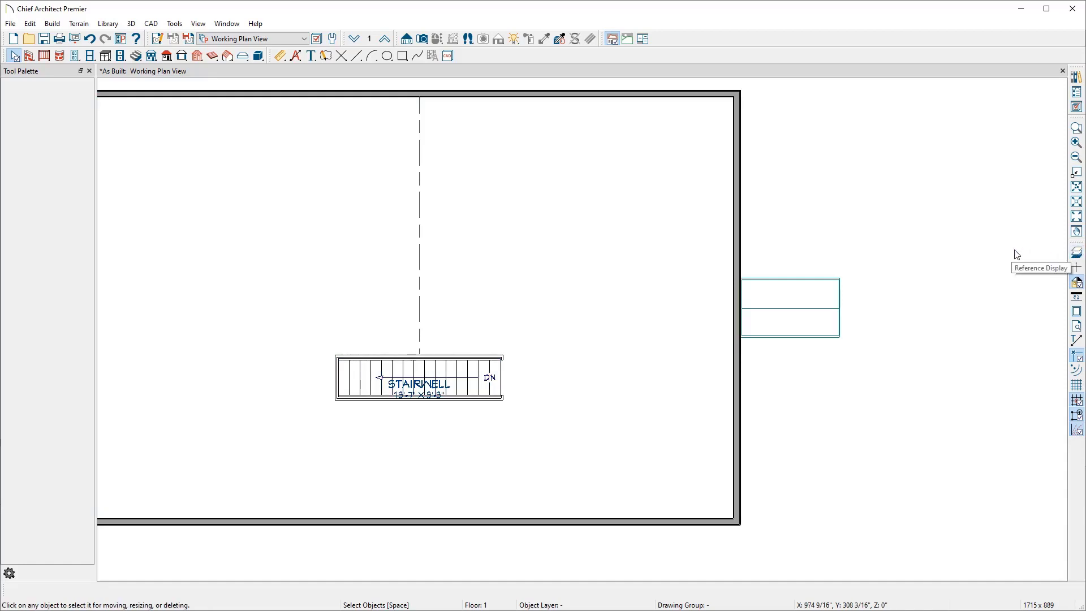
left_click(422, 38)
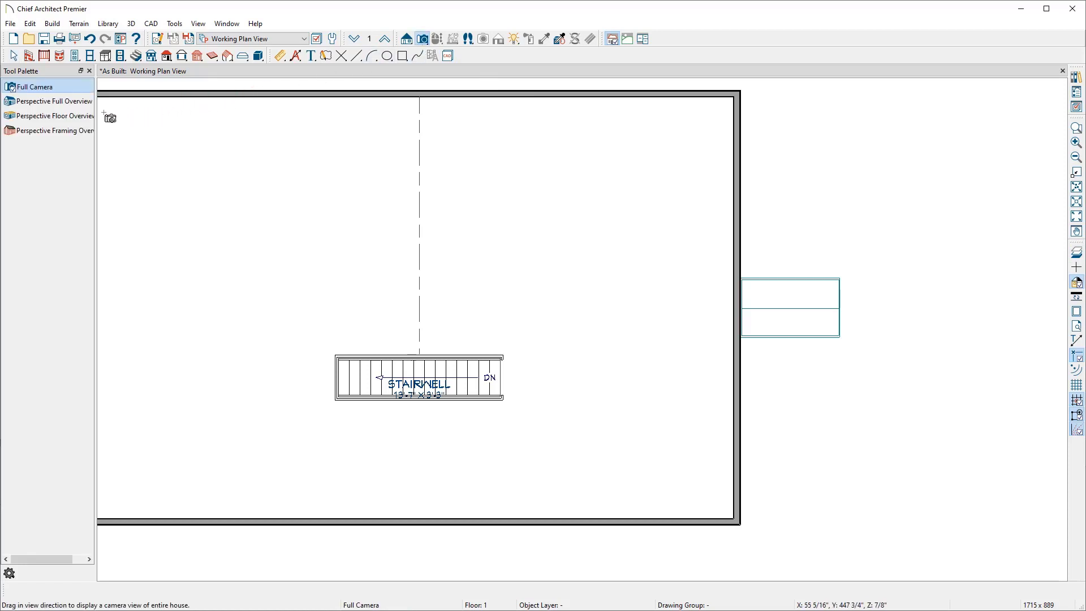
left_click(75, 119)
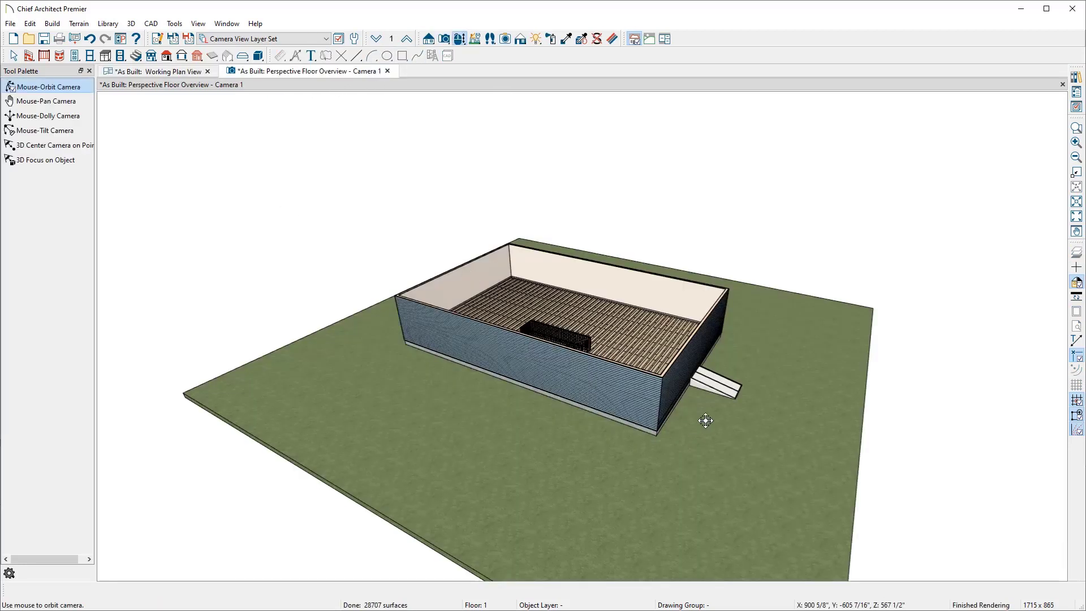
scroll(715, 390, "up", 10)
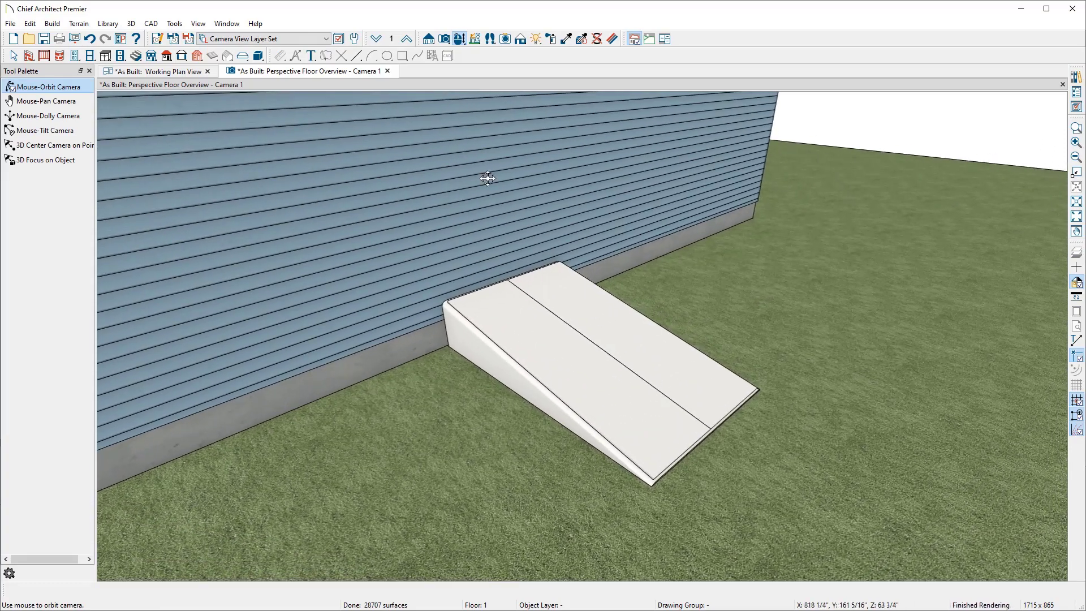
left_click_drag(306, 72, 916, 250)
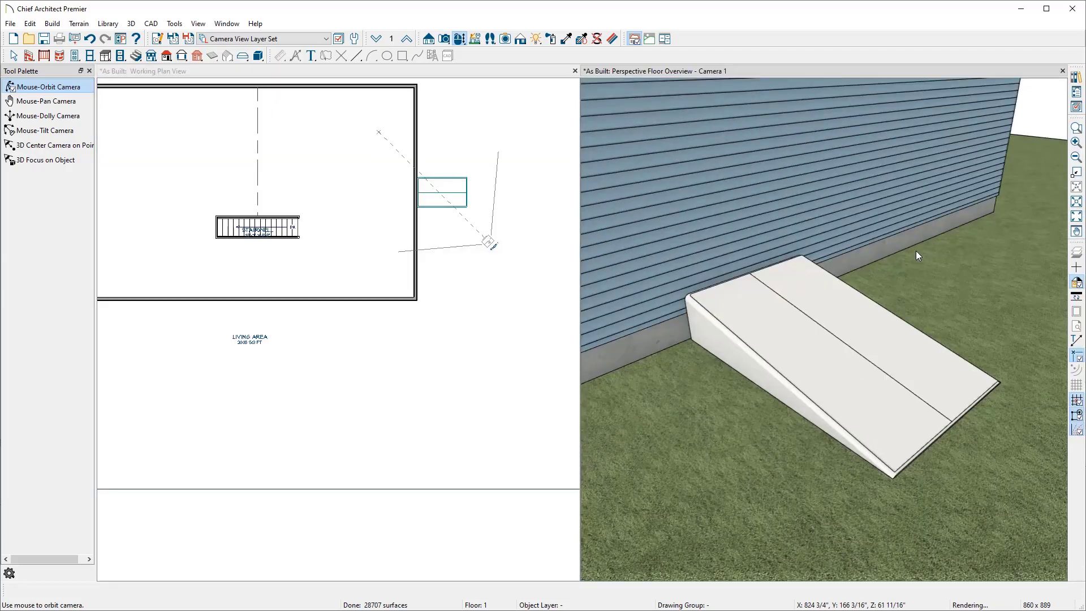
Step: Zoom in on the bulkhead in plan and compare it with the basement as-built reference photo
scroll(462, 199, "up", 2)
scroll(461, 196, "up", 6)
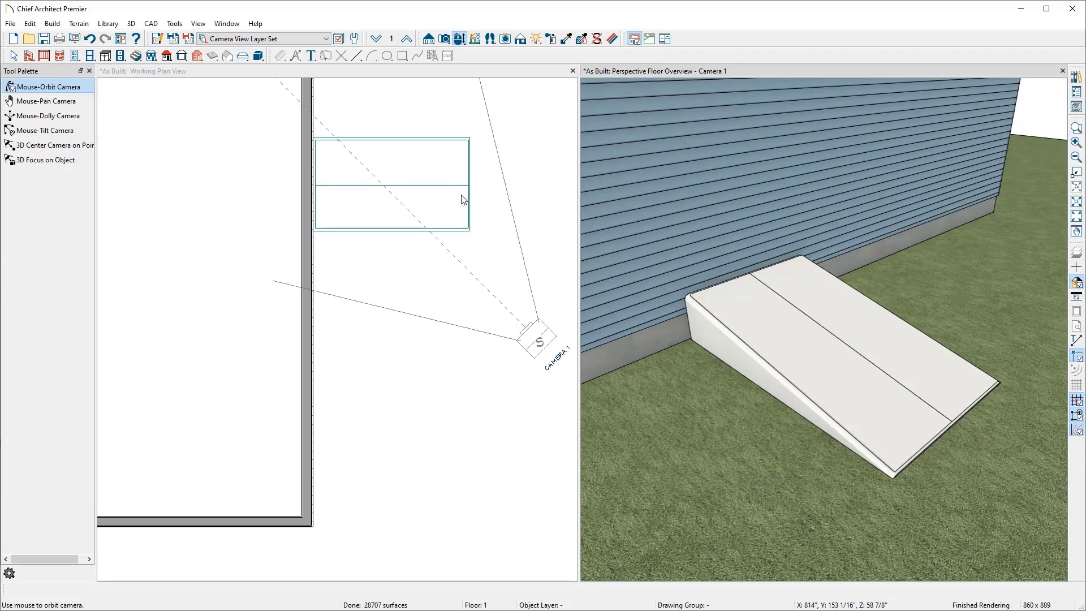
middle_click_drag(462, 196, 459, 323)
left_click(528, 317)
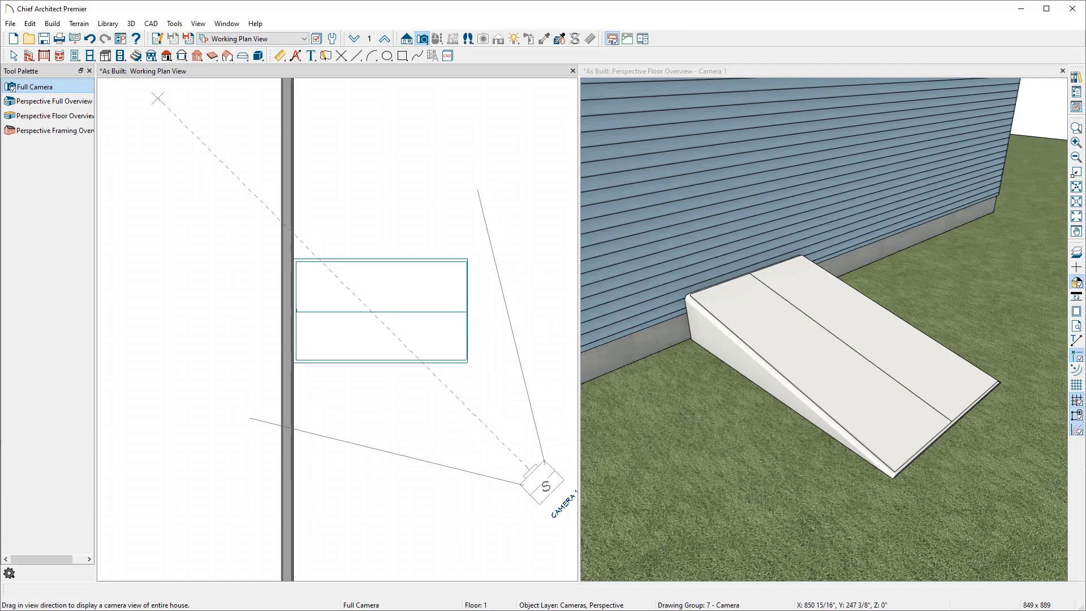
left_click_drag(1085, 57, 443, 42)
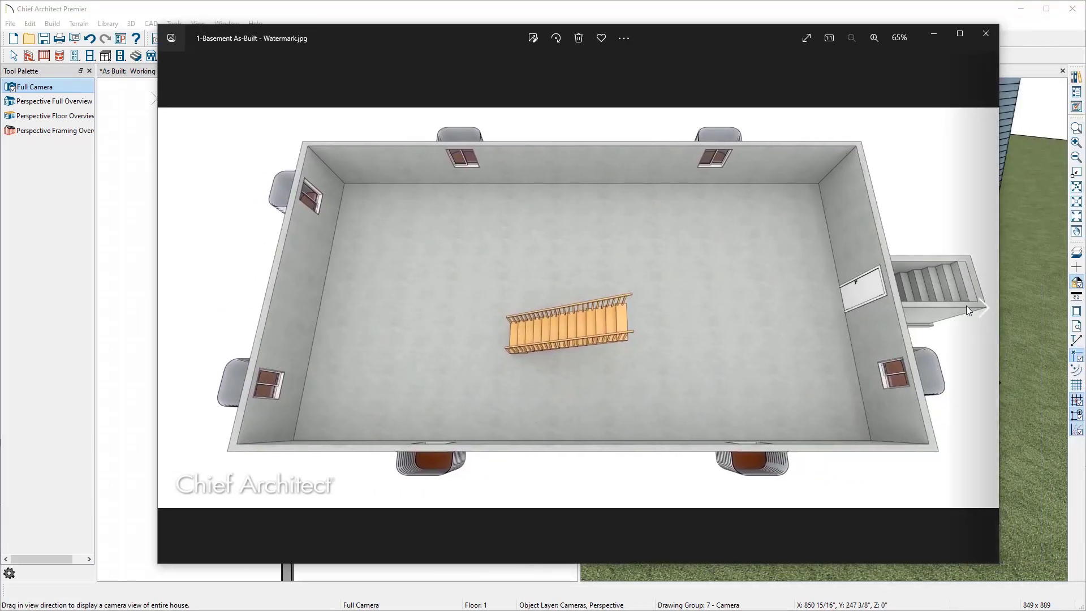
left_click_drag(685, 37, 1085, 62)
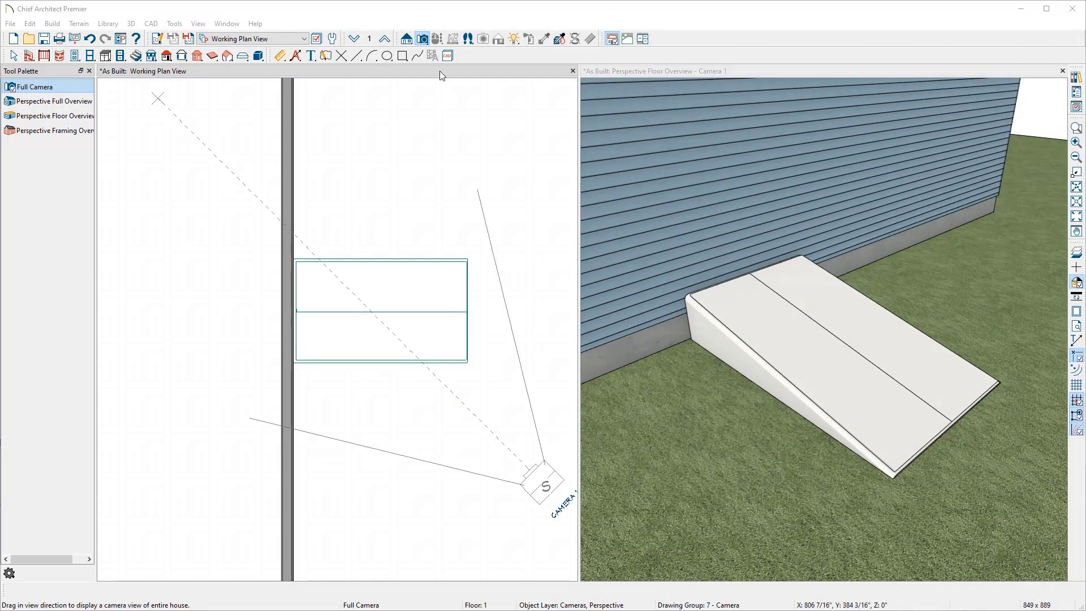
Step: Switch down to the foundation floor and select the bulkhead cover in the 3D view to check its layer
left_click(352, 40)
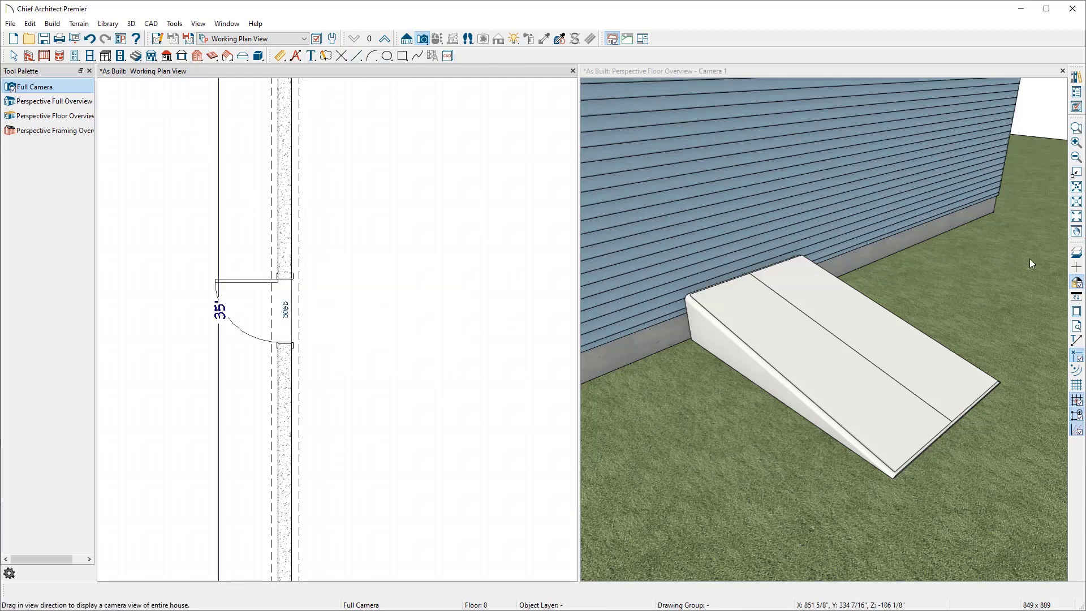
left_click(1077, 253)
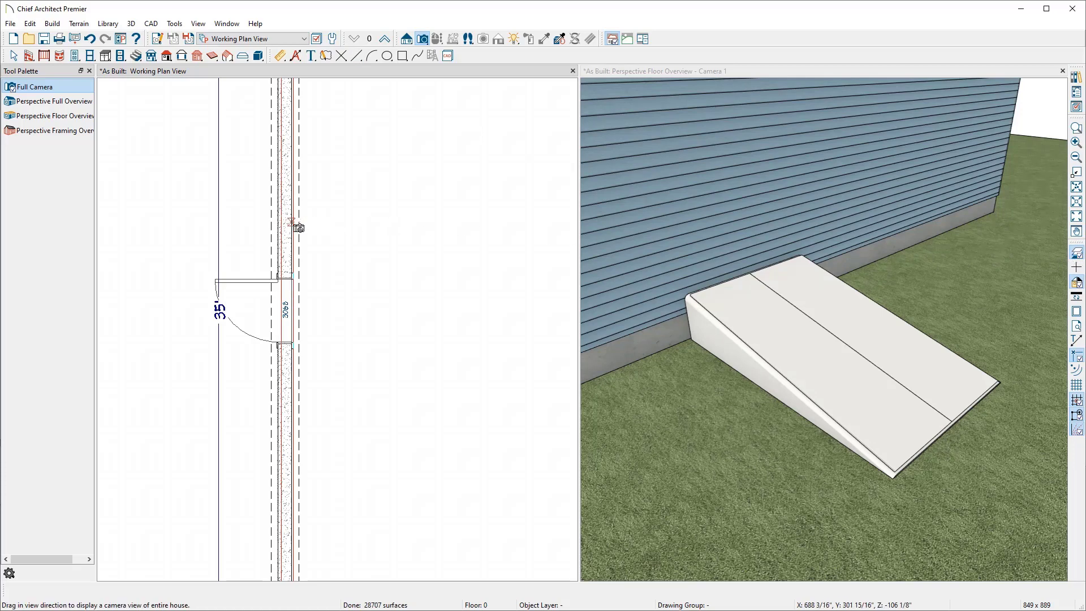
key("space")
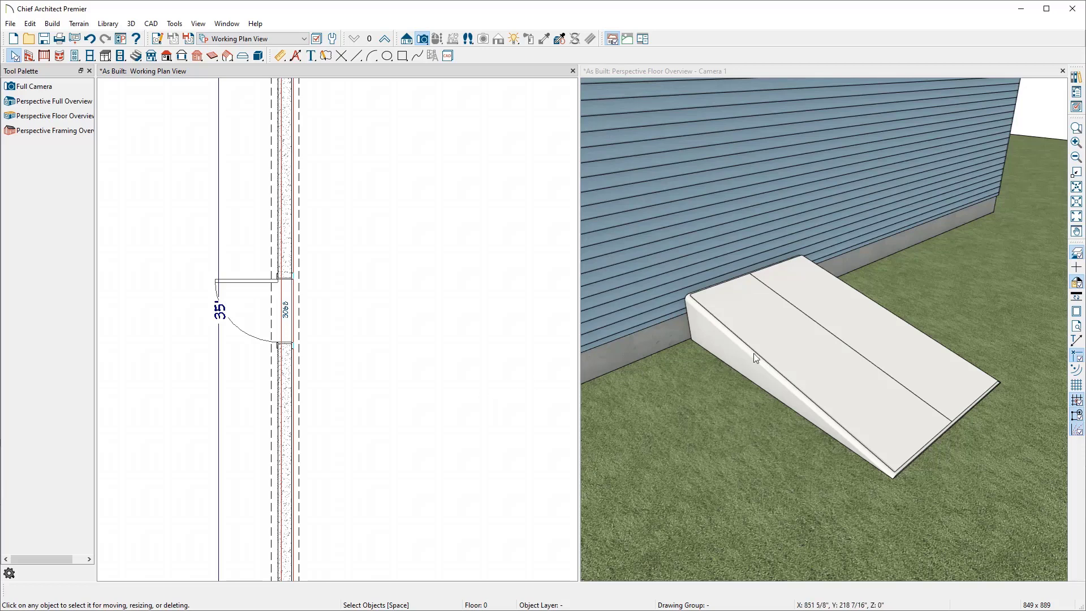
left_click(803, 70)
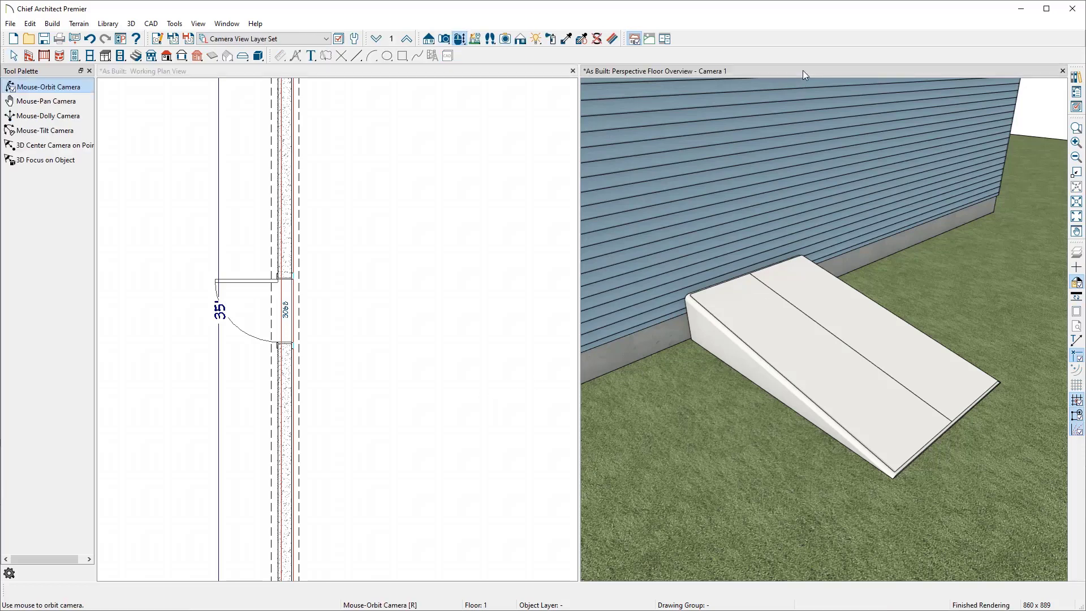
left_click(813, 335)
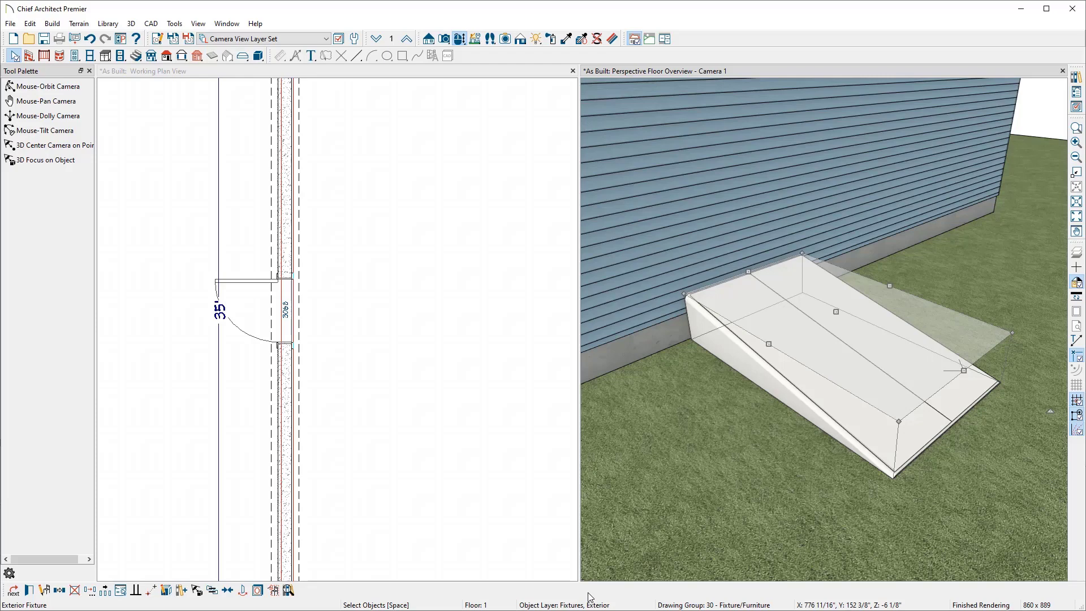
left_click(460, 399)
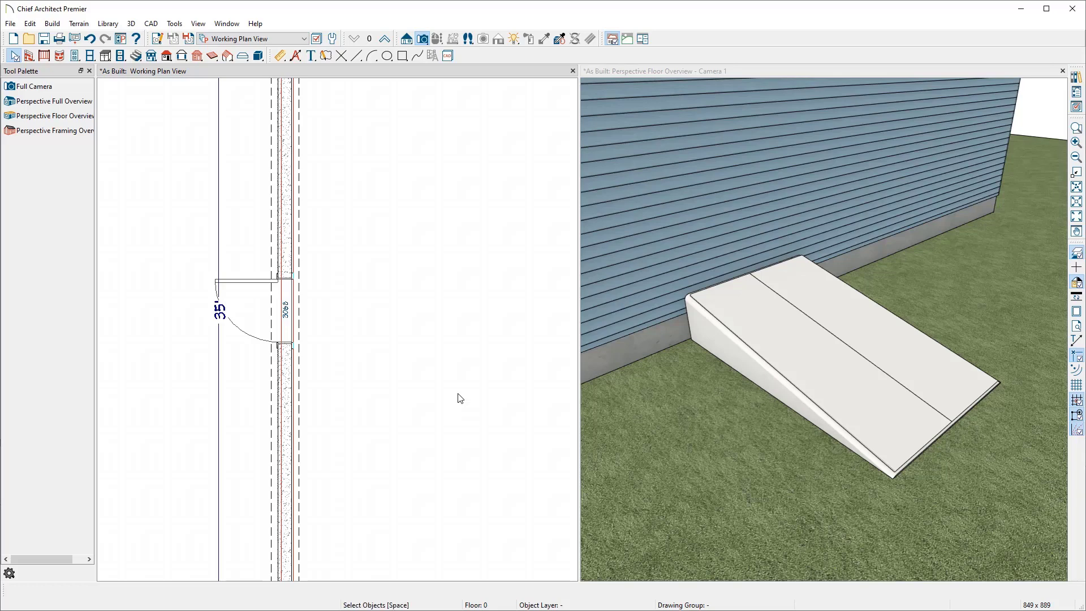
Step: Turn on display of the Fixtures, Exterior layer in the Reference Display Layer Set, then return to the Working Layer Set
left_click(312, 45)
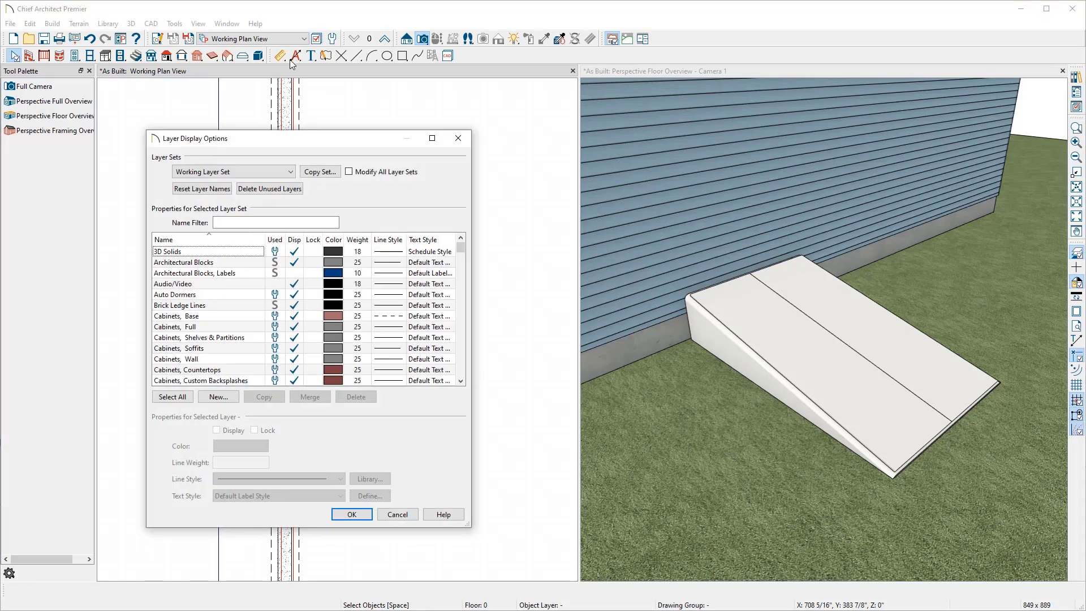
left_click(226, 171)
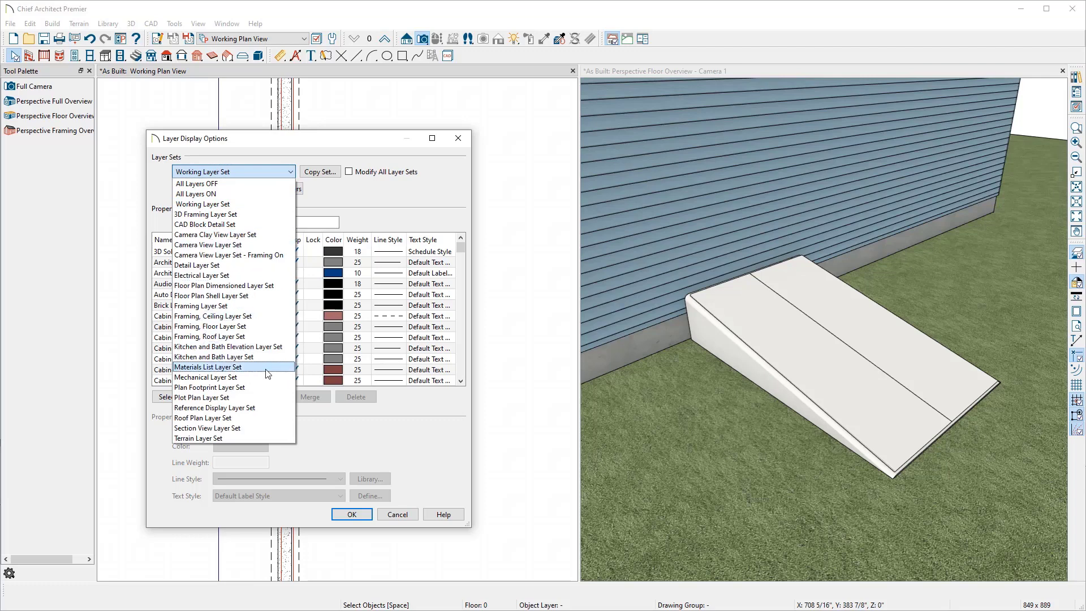
left_click(262, 408)
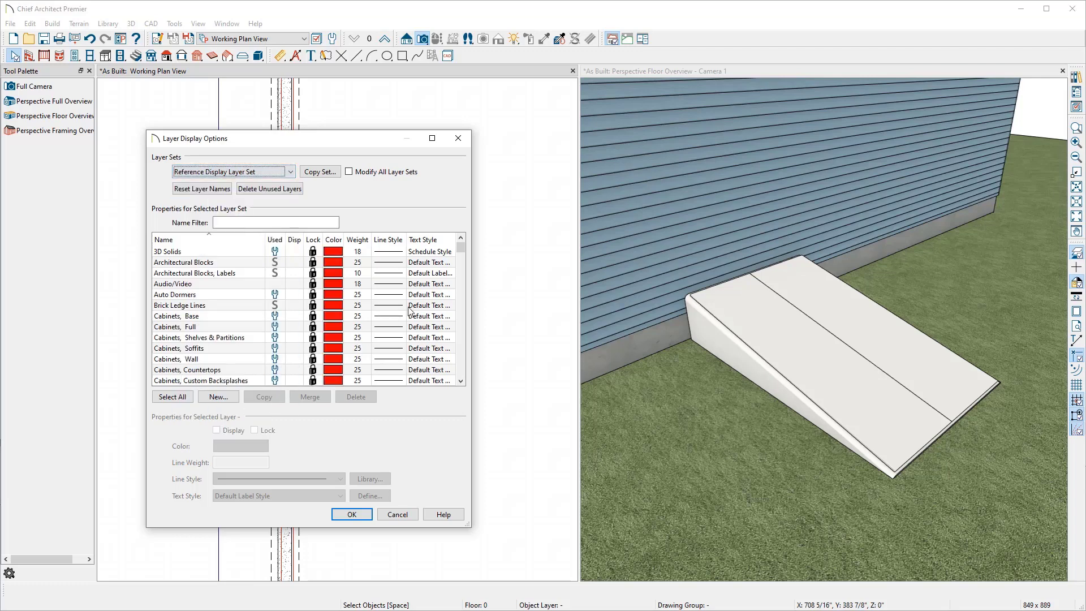
left_click_drag(461, 249, 451, 286)
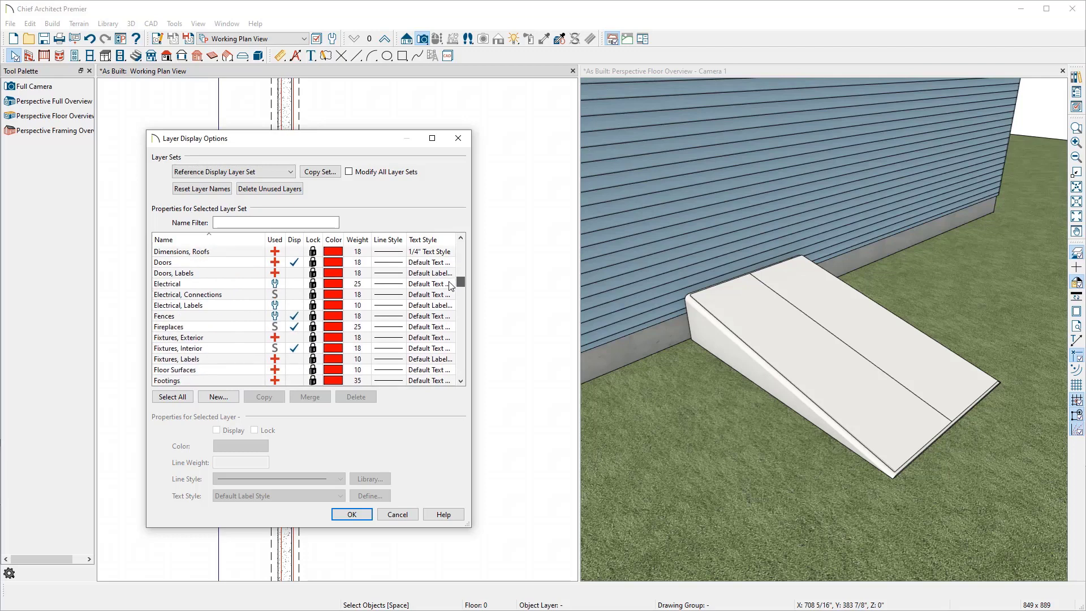
left_click(263, 339)
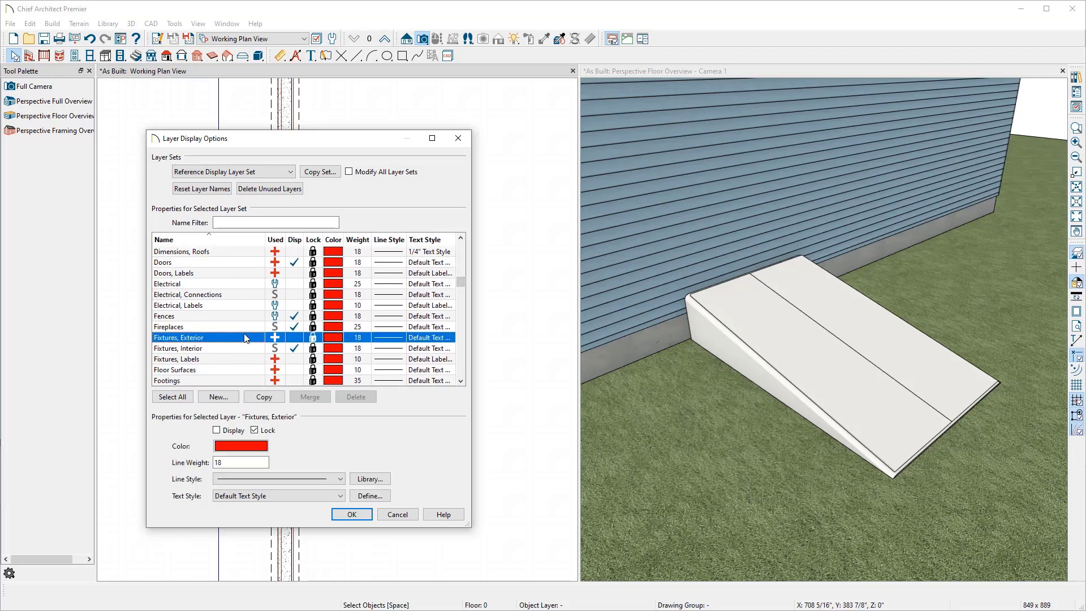
left_click(294, 338)
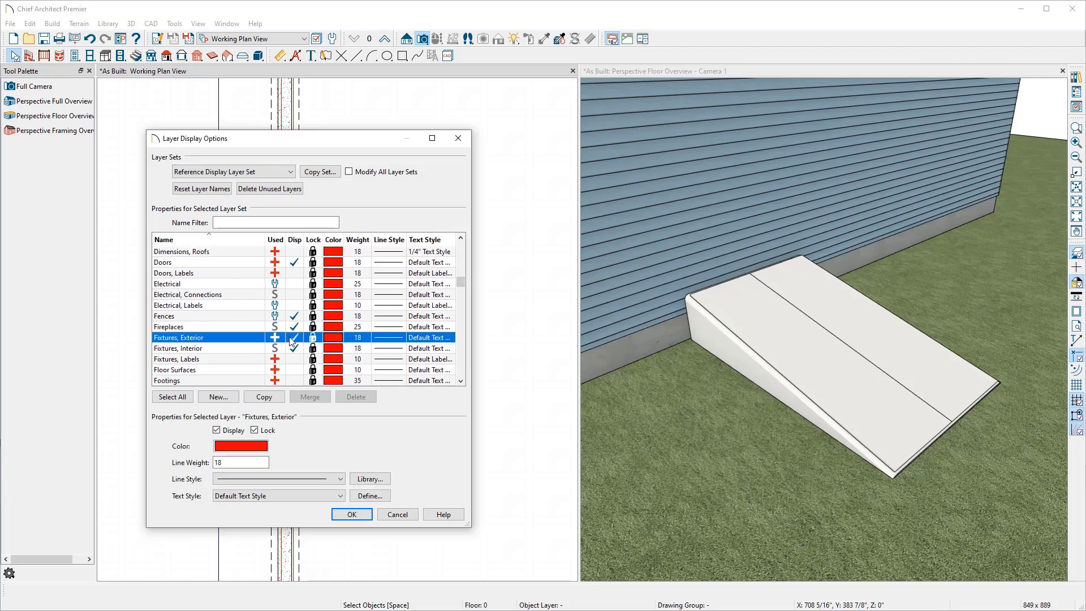
left_click(193, 174)
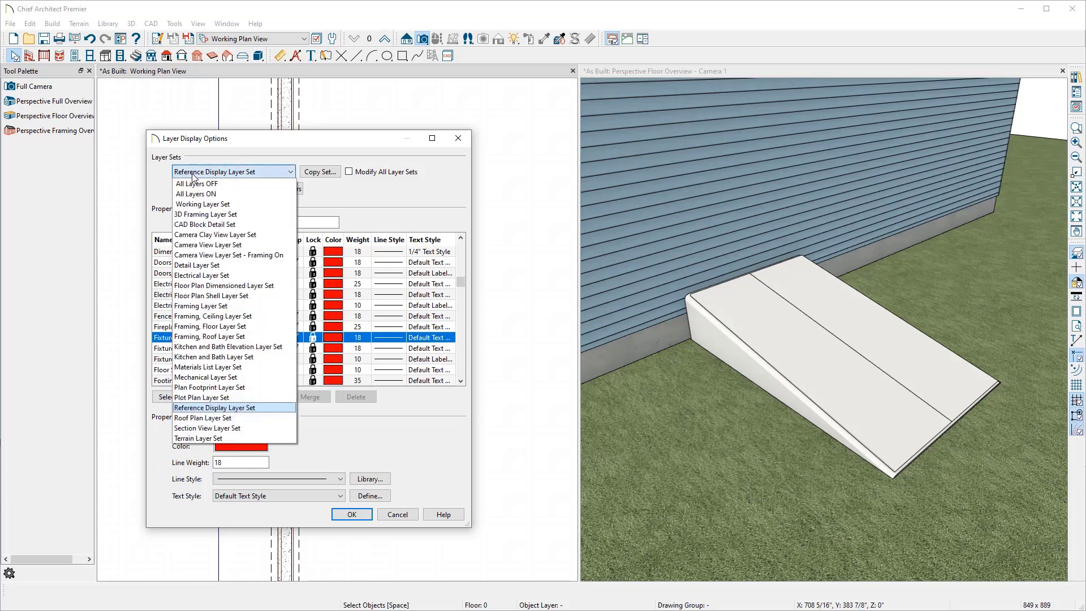
left_click(202, 204)
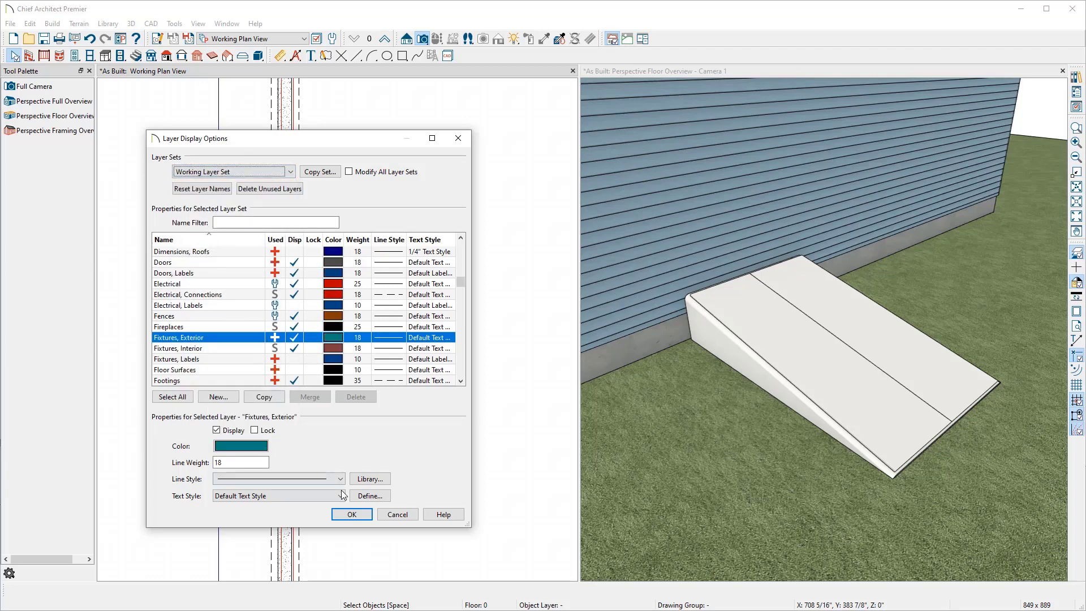
left_click(351, 514)
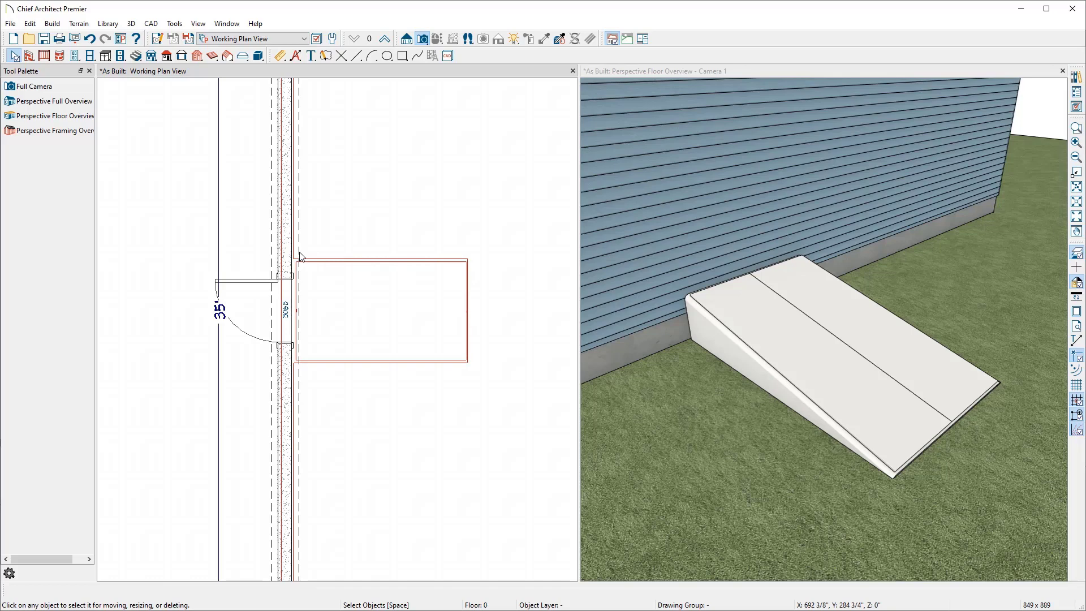
Step: Draw a straight foundation wall from the house wall along the bulkhead's near side to its outer end
left_click(30, 57)
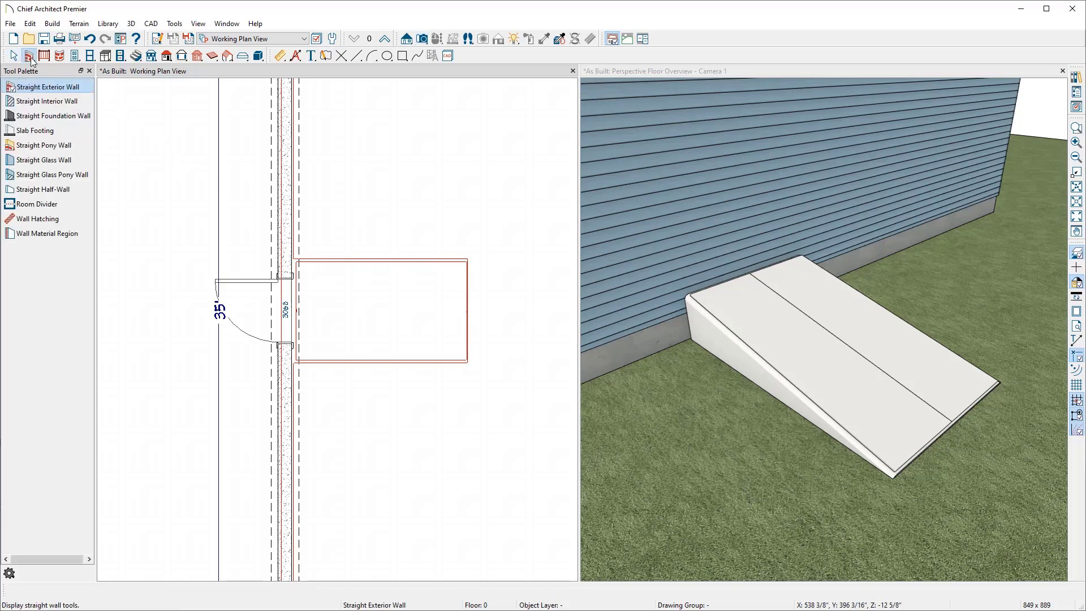
left_click(50, 118)
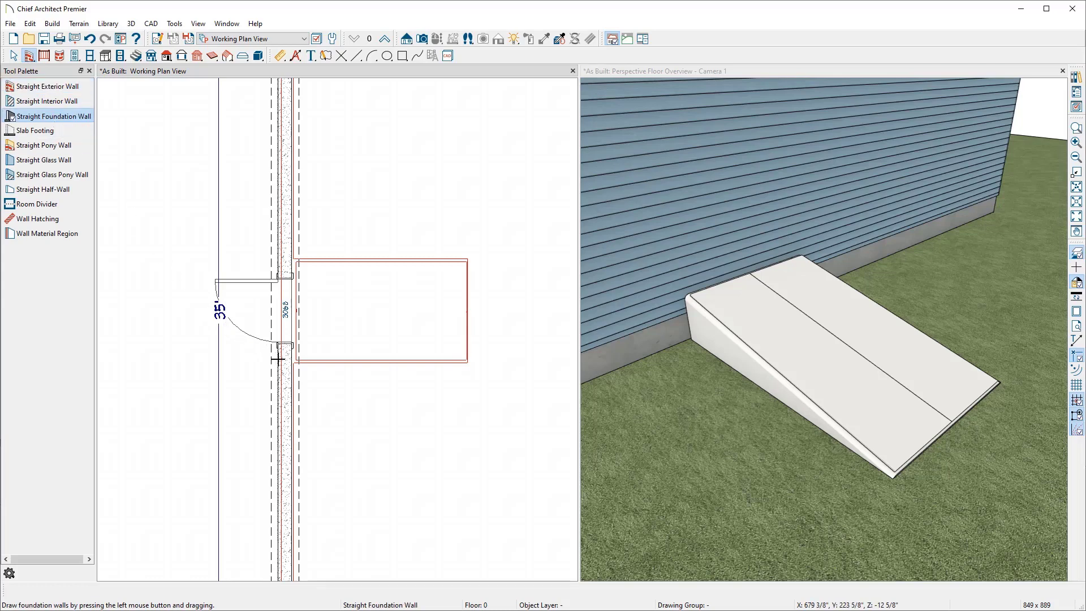
left_click_drag(289, 363, 469, 363)
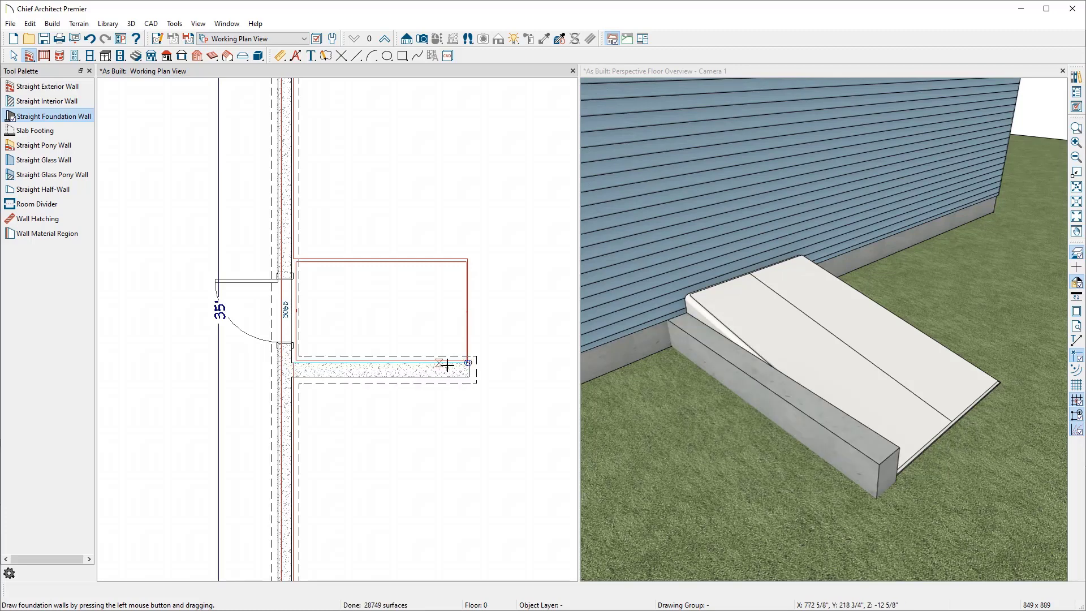
left_click(449, 368)
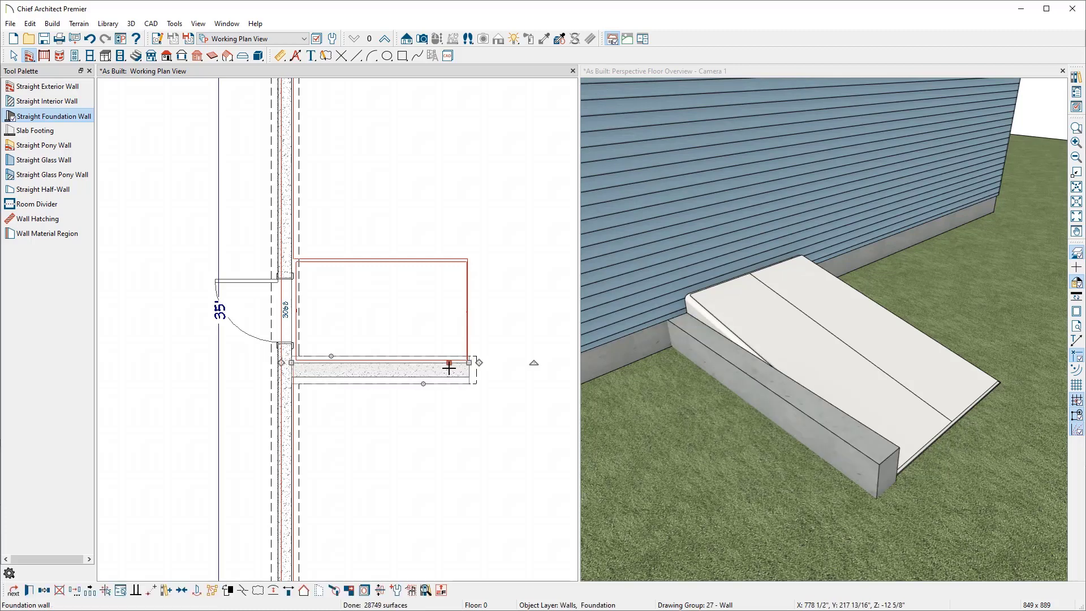
Step: Nudge the new foundation wall two increments toward the bulkhead
scroll(449, 367, "up", 3)
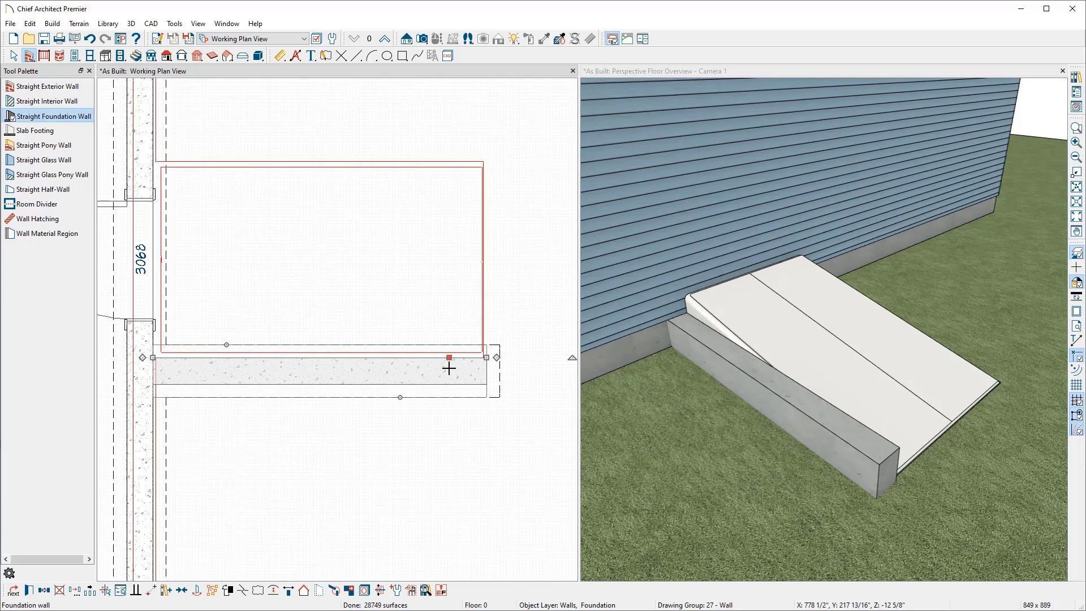
key("Up")
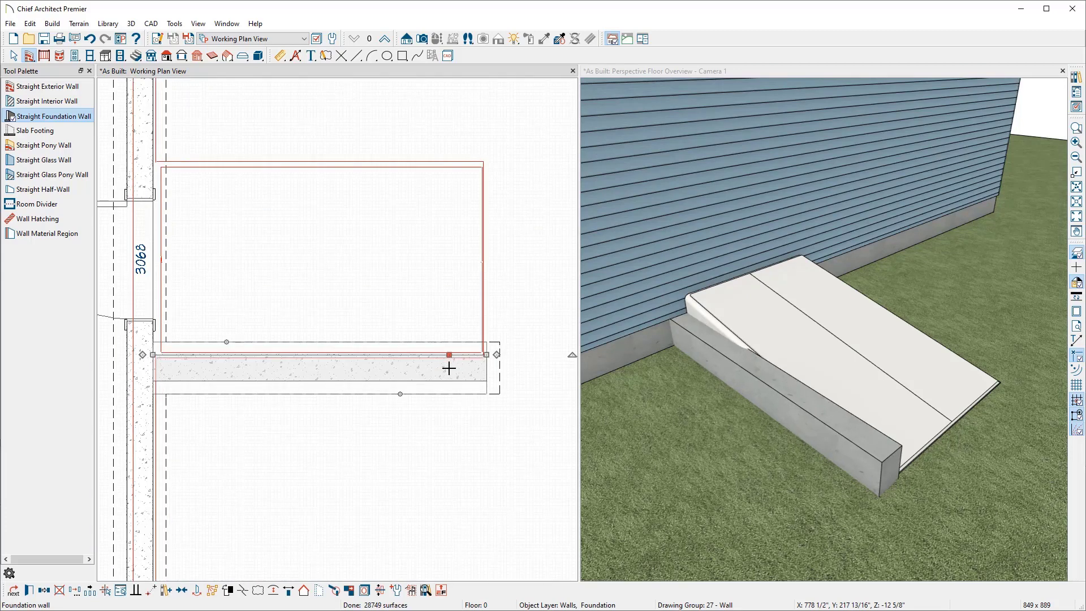
key("Up")
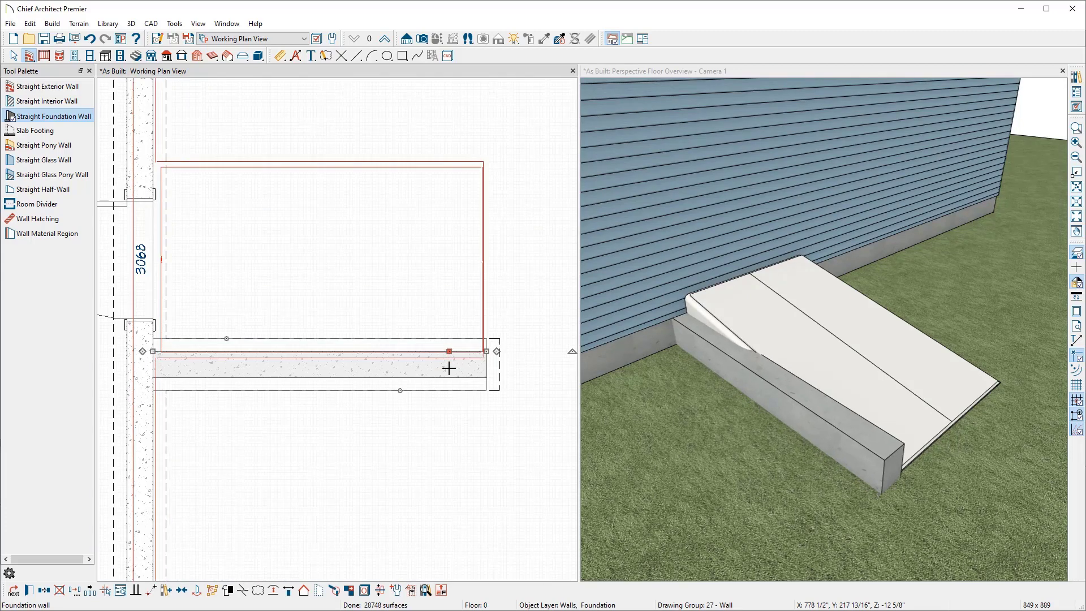
key("space")
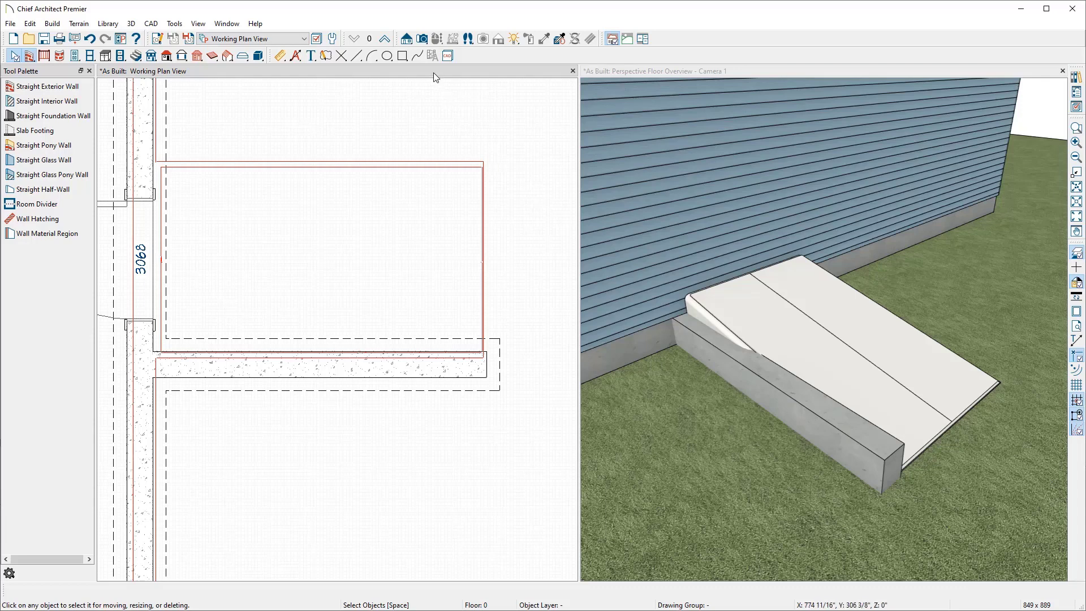
Step: Cut a cross section through the new foundation wall and lower its top edge toward grade
left_click(410, 42)
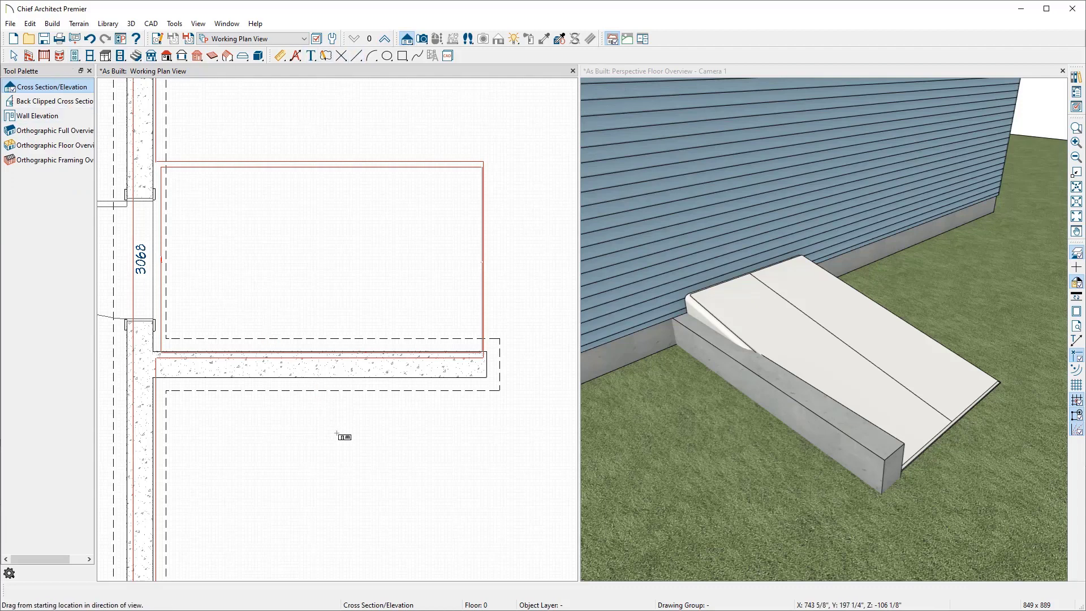
left_click_drag(337, 434, 337, 354)
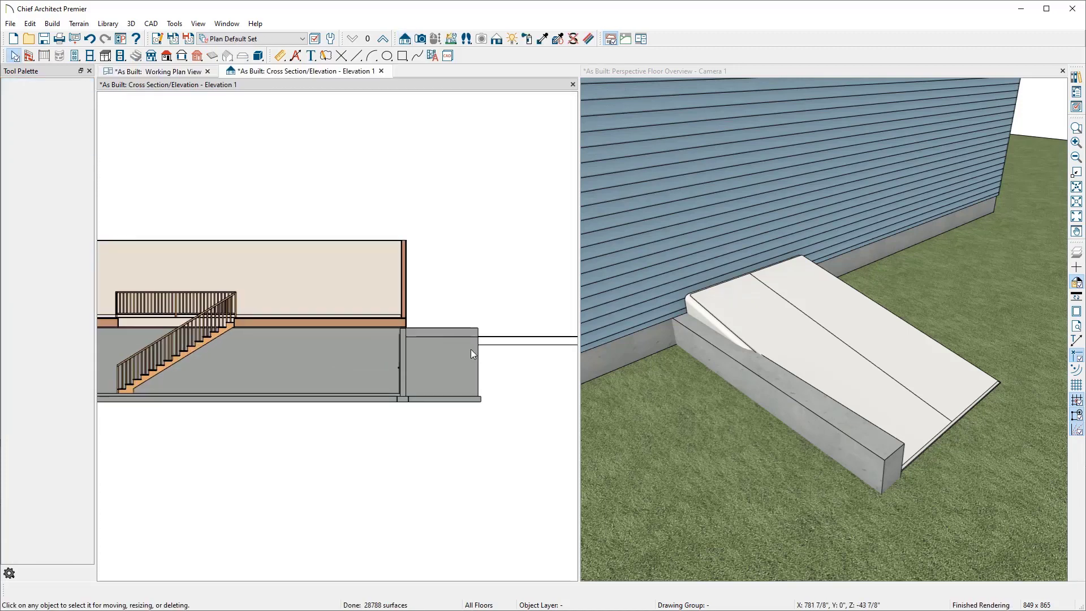
scroll(471, 348, "up", 5)
left_click(430, 330)
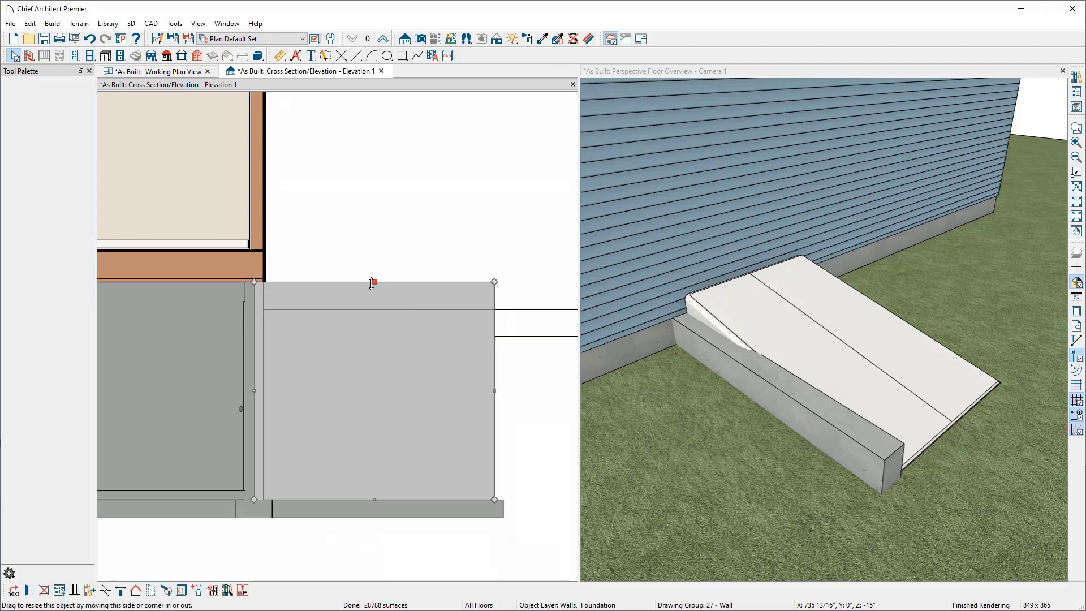
left_click_drag(371, 283, 373, 307)
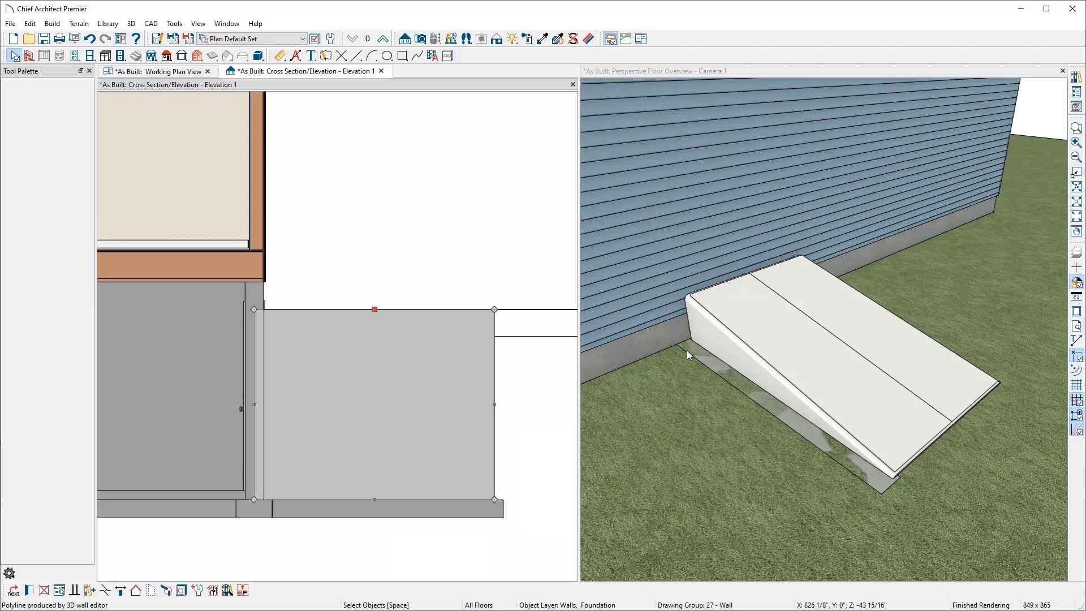
left_click(171, 73)
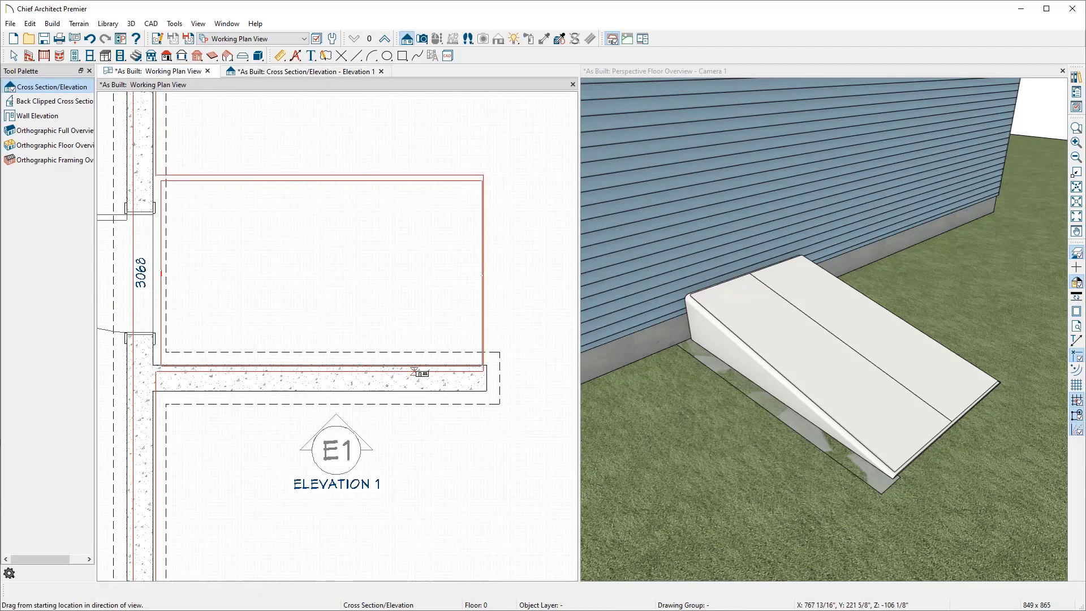
Step: Extend a connected foundation wall along the bulkhead's outer end and nudge it two increments inward
key("space")
left_click(418, 378)
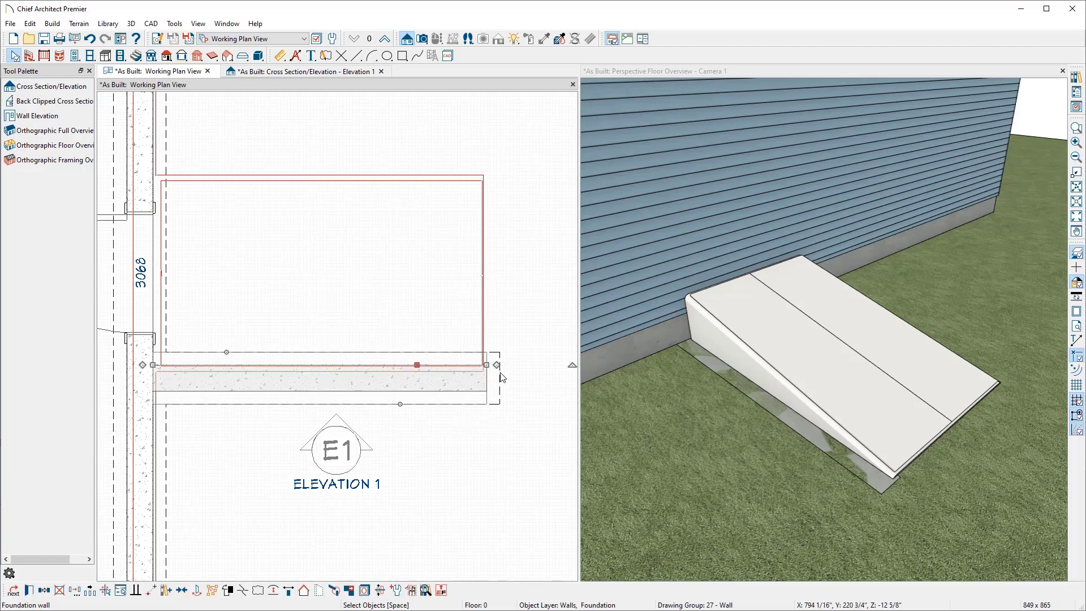
left_click_drag(498, 367, 509, 168)
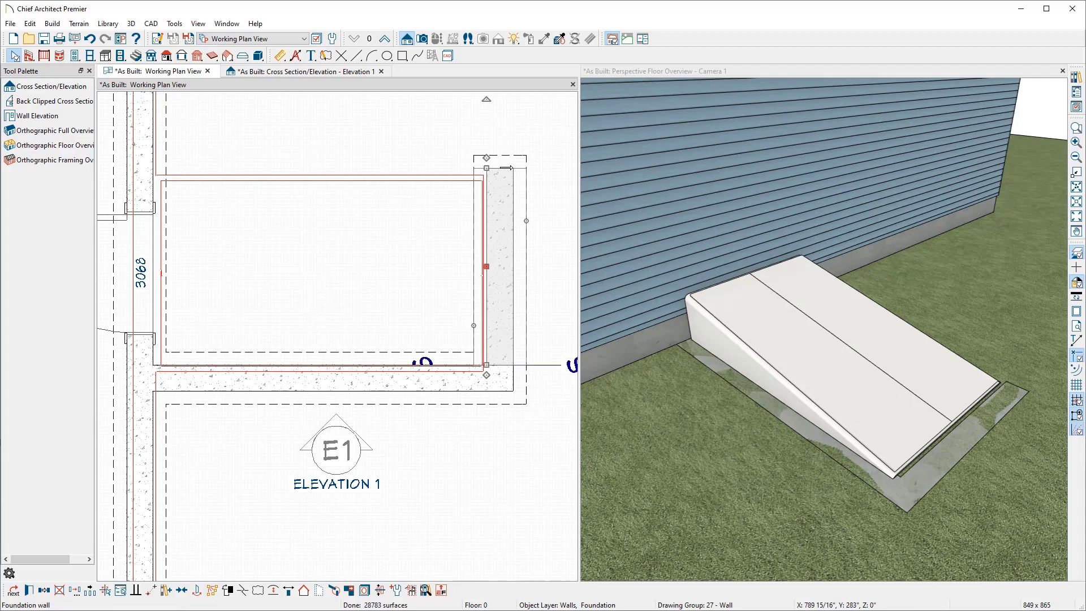
key("Left")
key("Left")
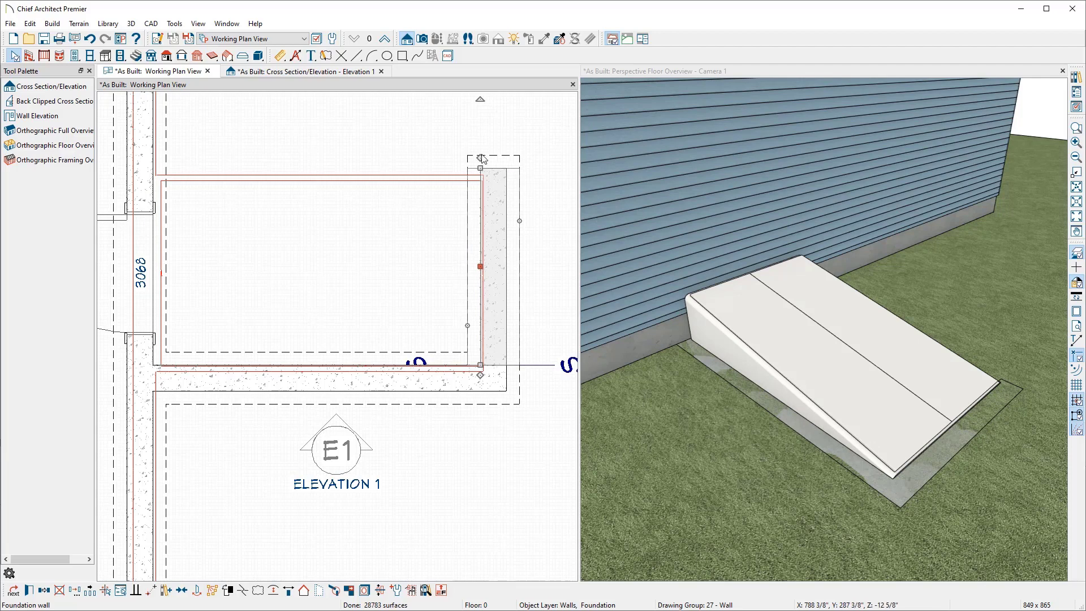
Step: Draw a foundation wall along the bulkhead's far side, nudge it four increments toward the bulkhead, and close the cross-section view
left_click_drag(507, 168, 154, 155)
key("Down")
key("Down")
key("Down")
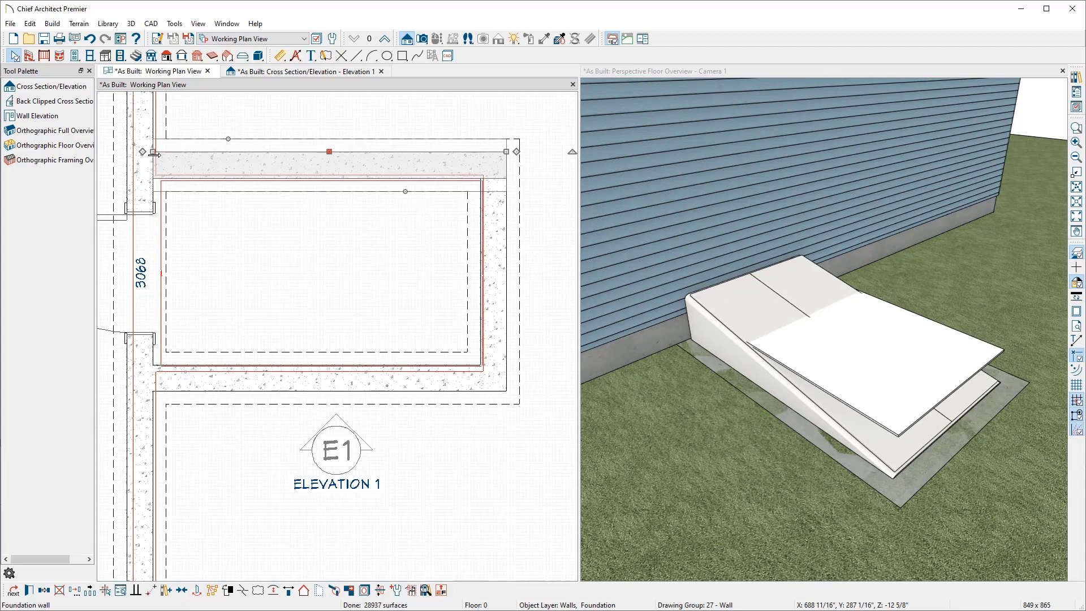
key("Down")
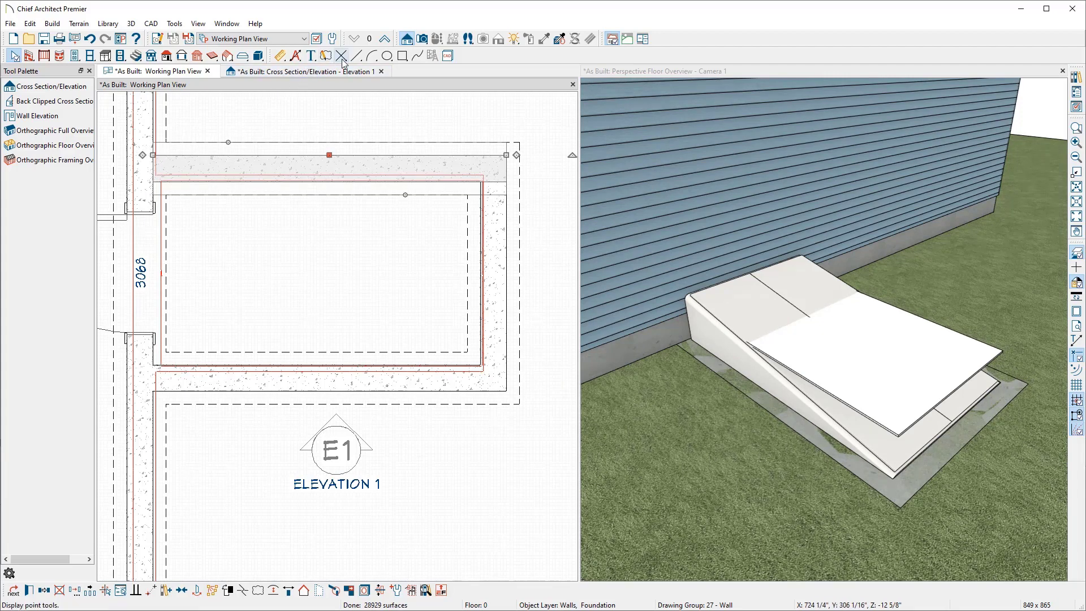
left_click(381, 71)
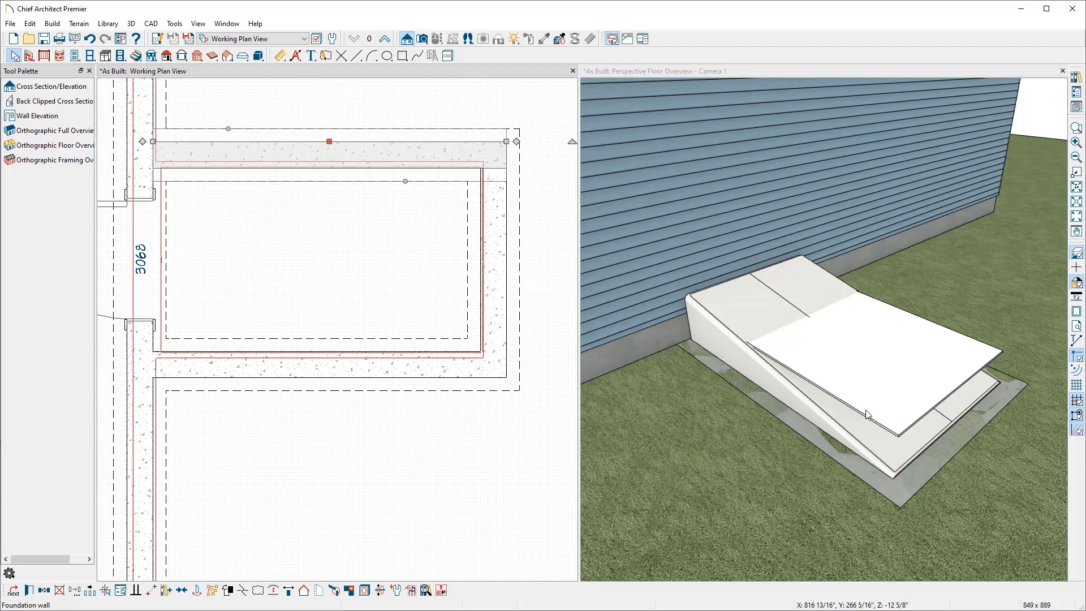
left_click(490, 72)
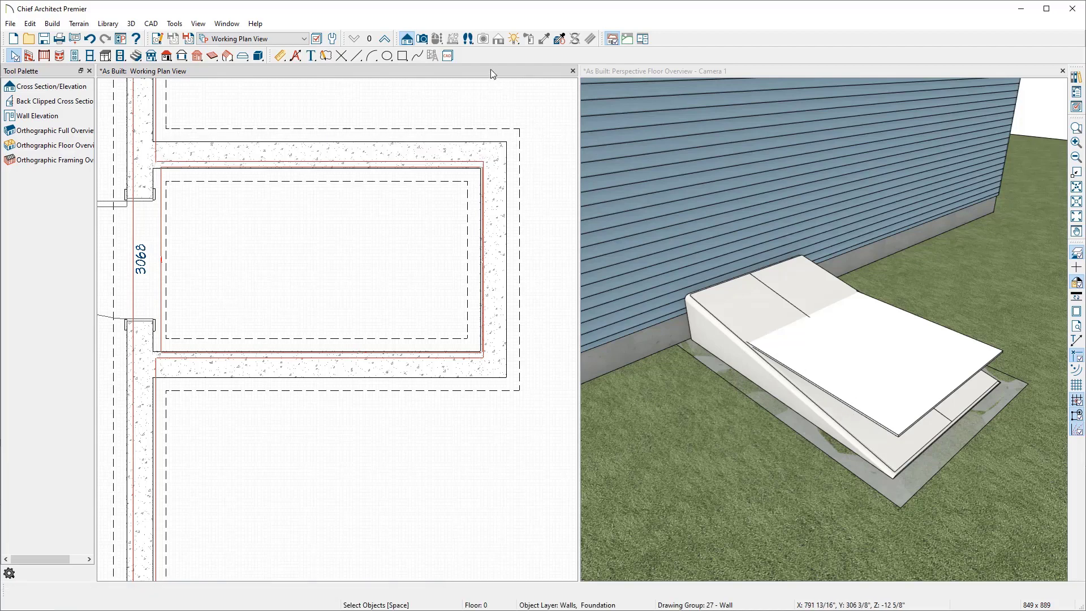
Step: Place a full camera inside the bulkhead stairwell and dock its view beside the plan
left_click(422, 40)
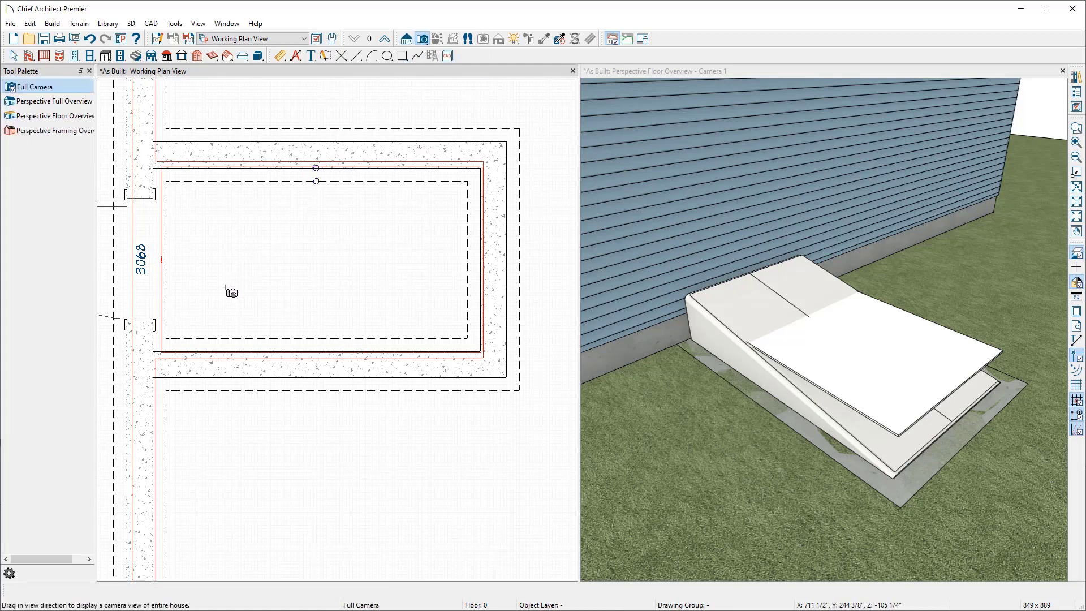
left_click_drag(229, 300, 398, 227)
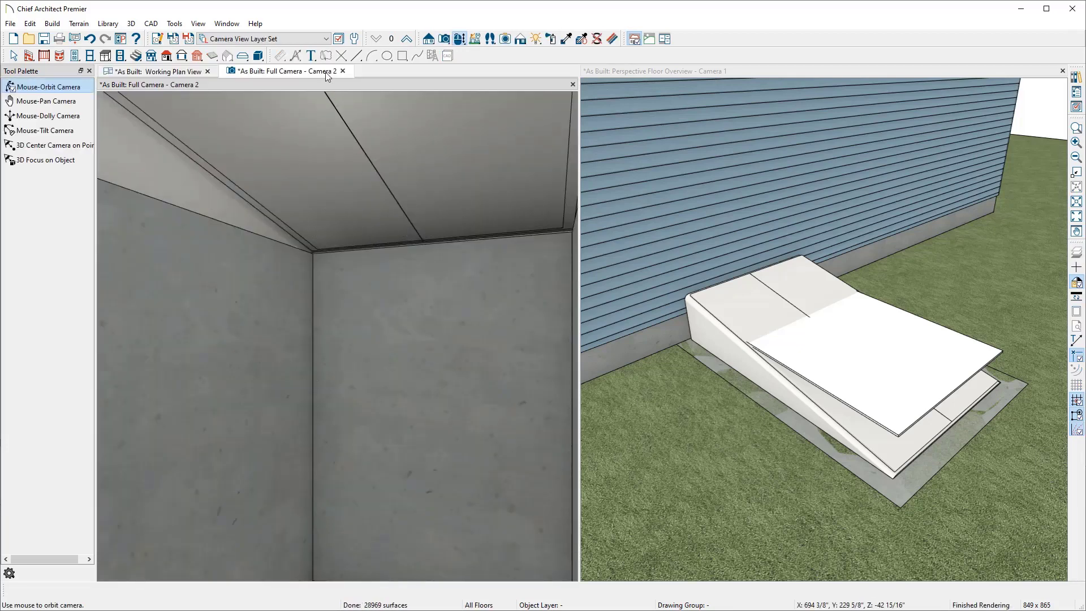
left_click_drag(418, 86, 778, 171)
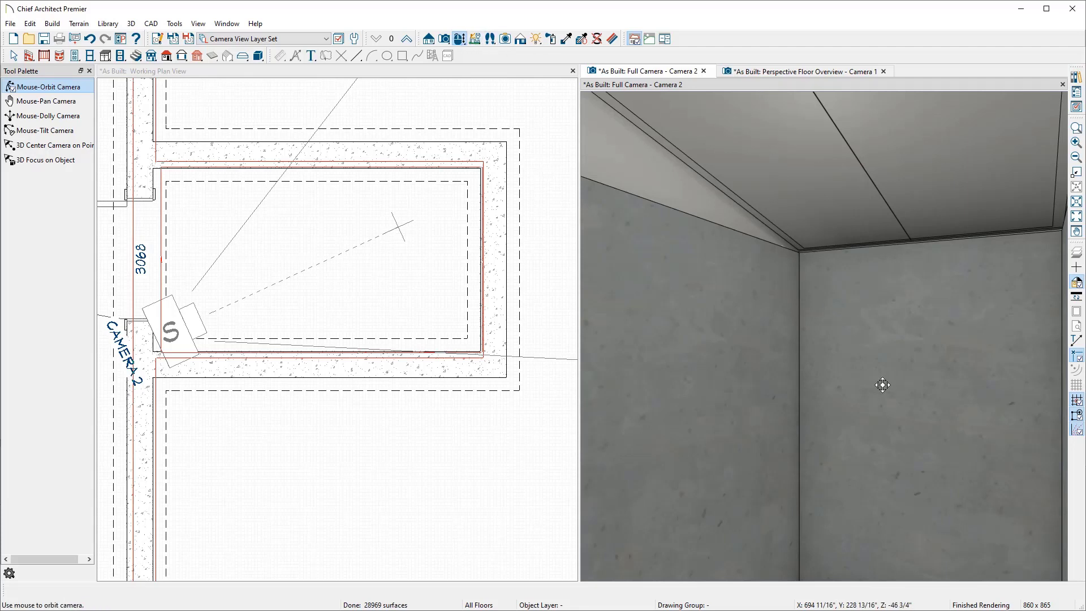
mouse_move(864, 375)
left_mouse_down()
mouse_move(839, 437)
mouse_move(701, 437)
mouse_move(830, 383)
mouse_move(860, 396)
left_mouse_up()
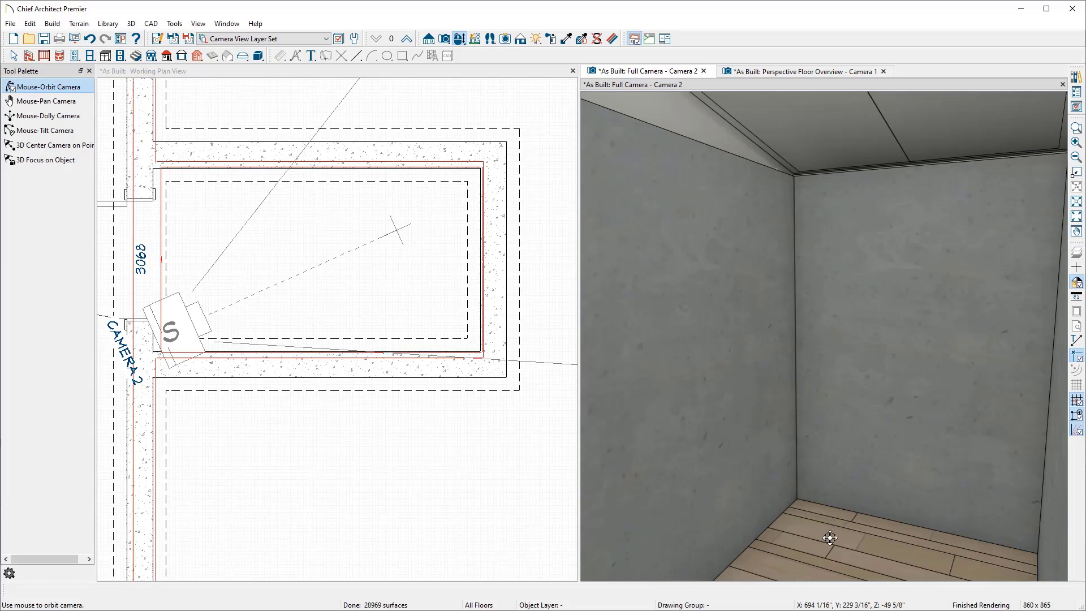
key("space")
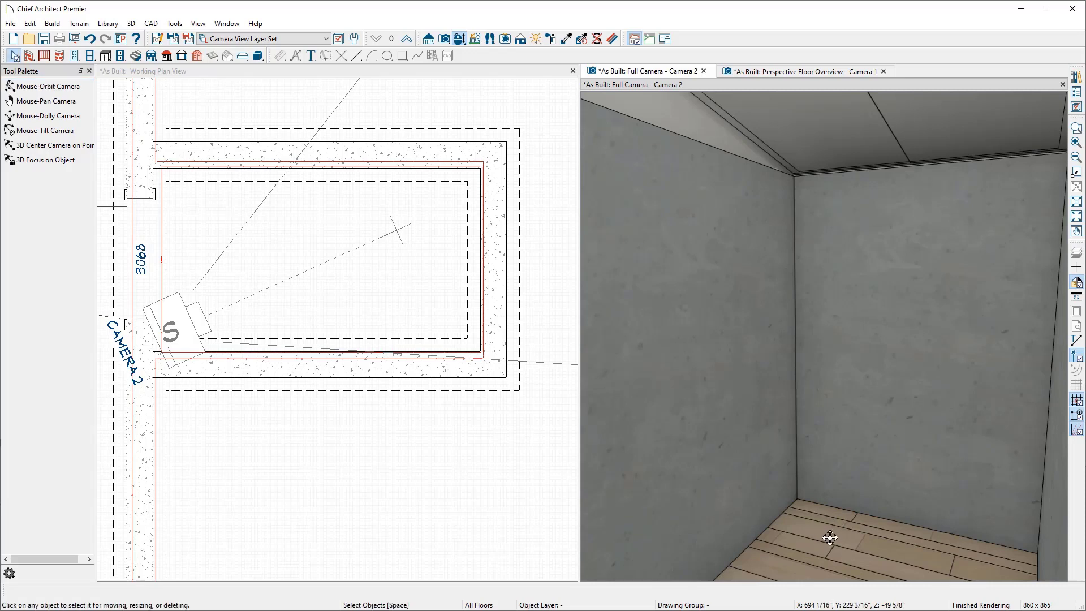
Step: Open the stairwell room's specification, turn off the flat ceiling, and delete all ceiling finish layers
double_click(830, 538)
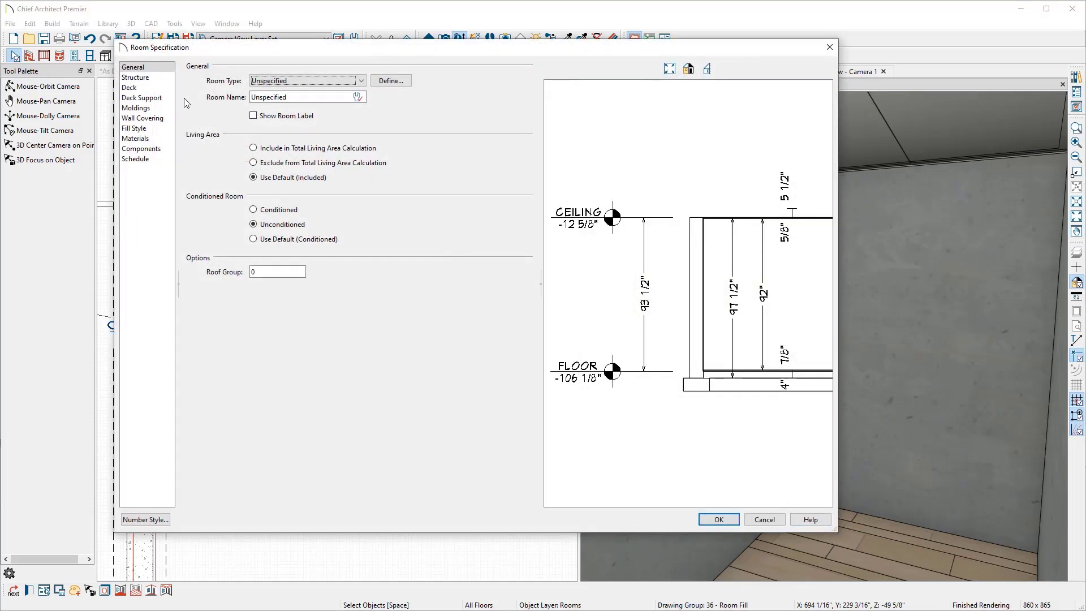
left_click(164, 78)
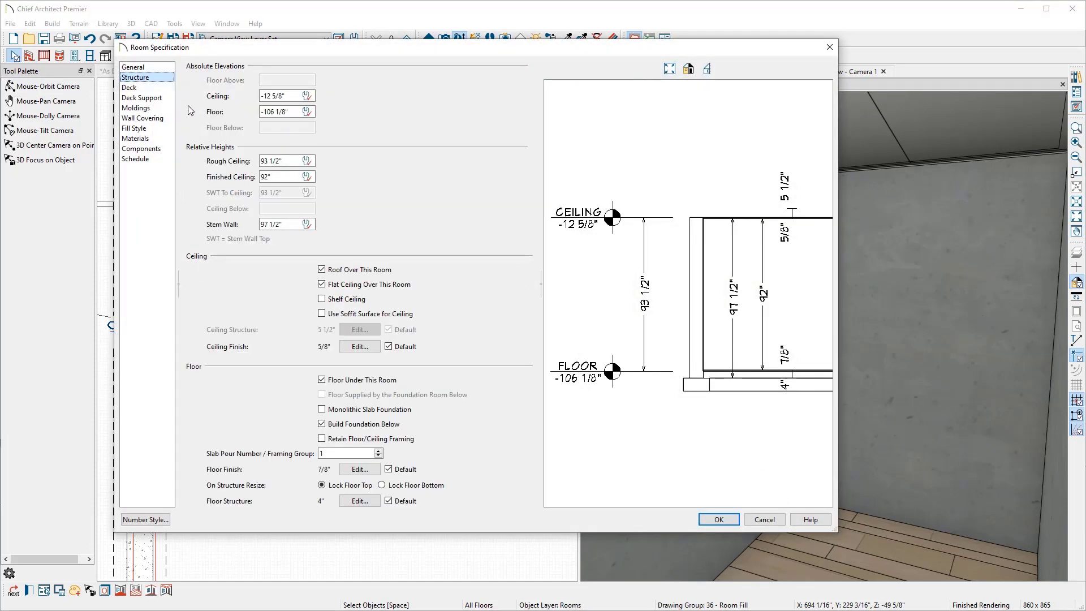
left_click(323, 284)
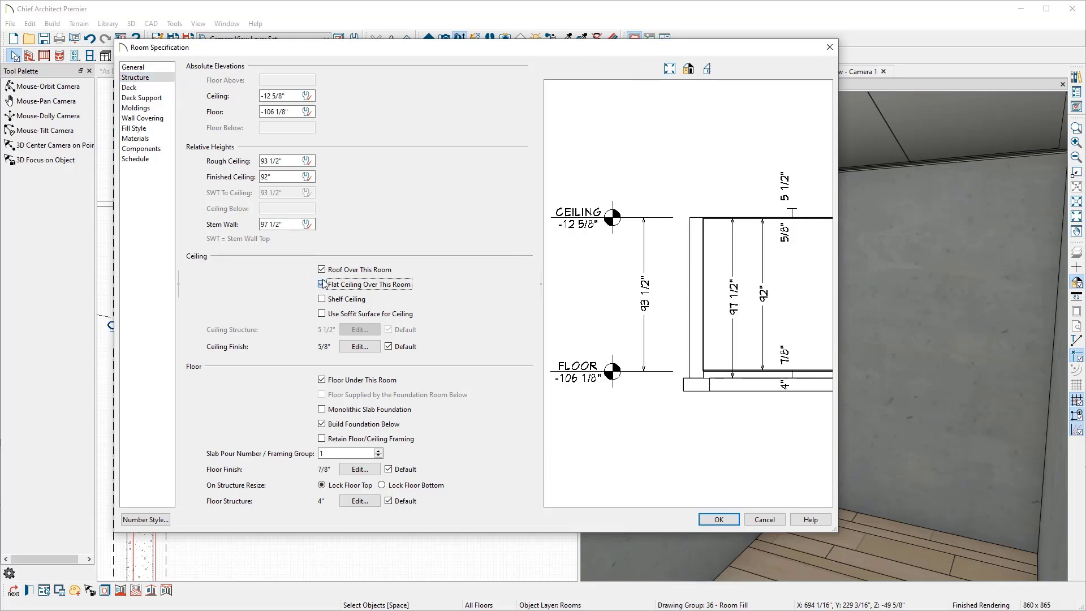
left_click(360, 347)
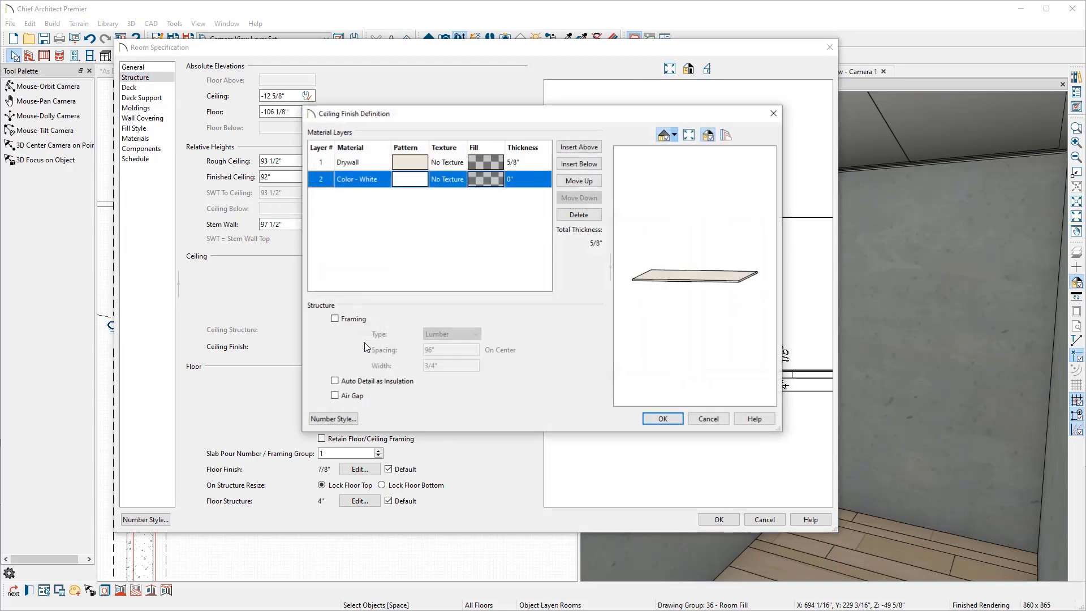
left_click(566, 216)
left_click(568, 216)
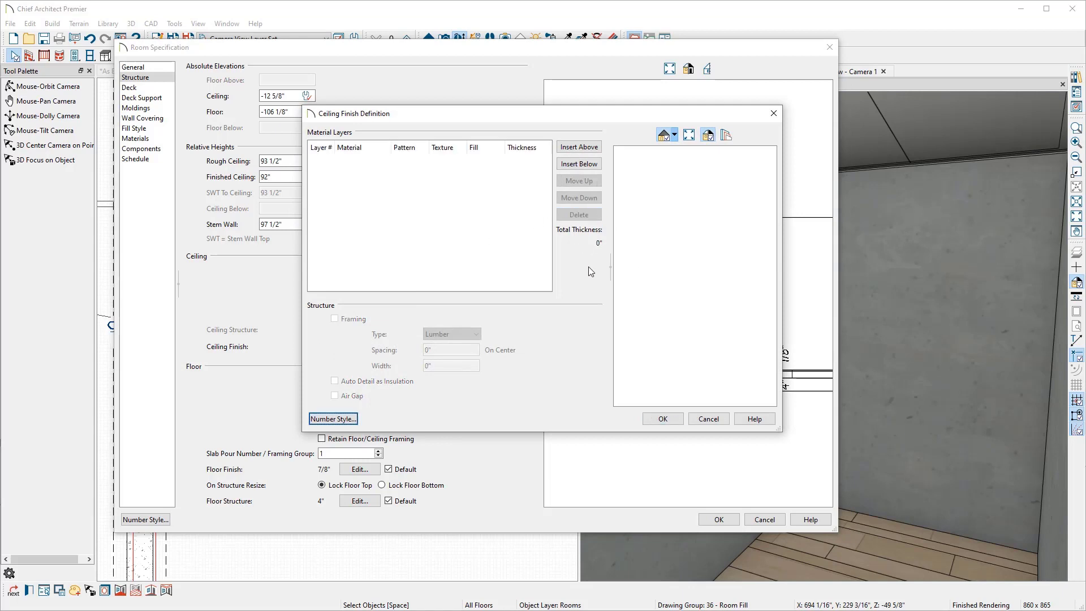
left_click(661, 419)
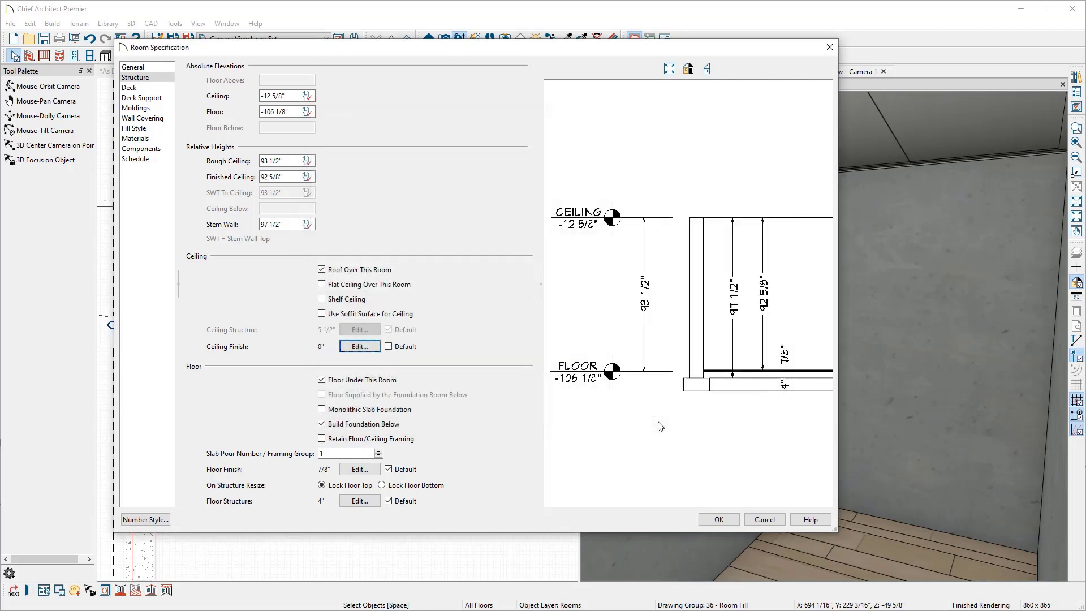
Step: Delete all floor finish layers of the stairwell room, confirm the specification, and close the camera view
left_click(360, 470)
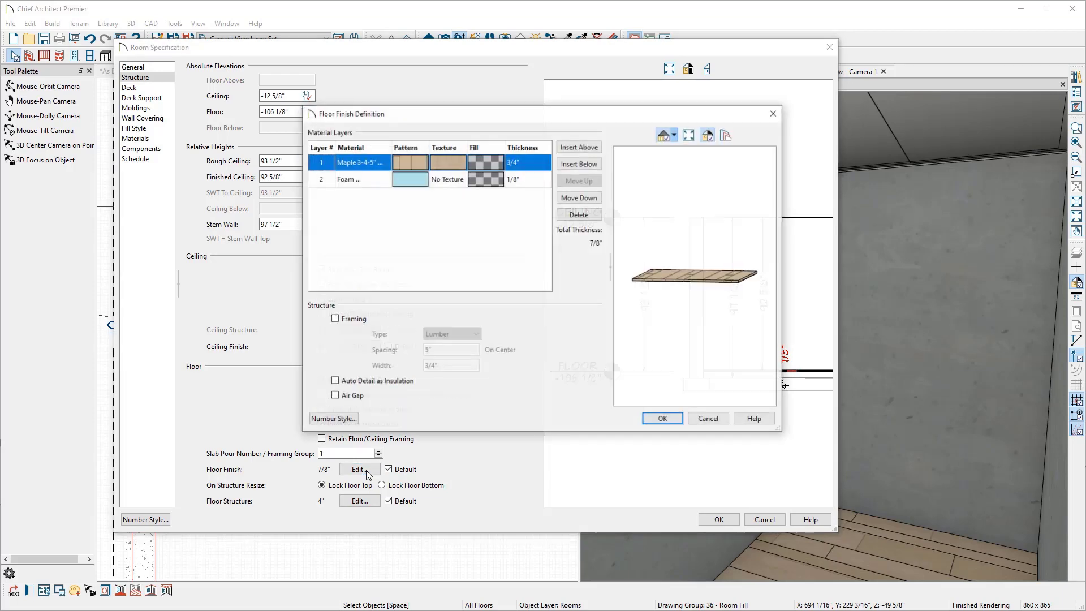
left_click(572, 216)
left_click(572, 217)
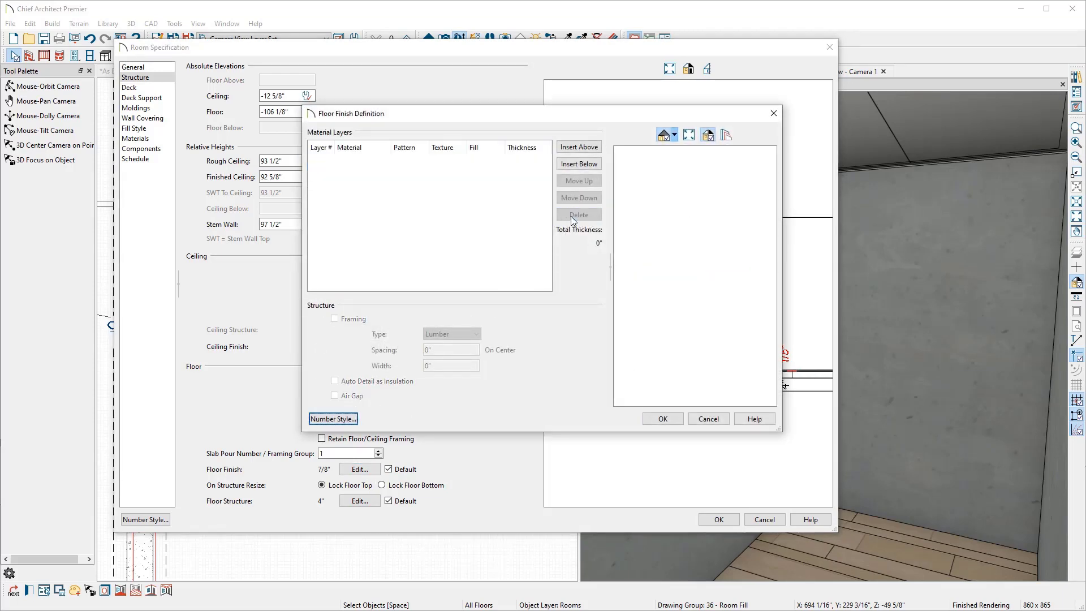
left_click(662, 418)
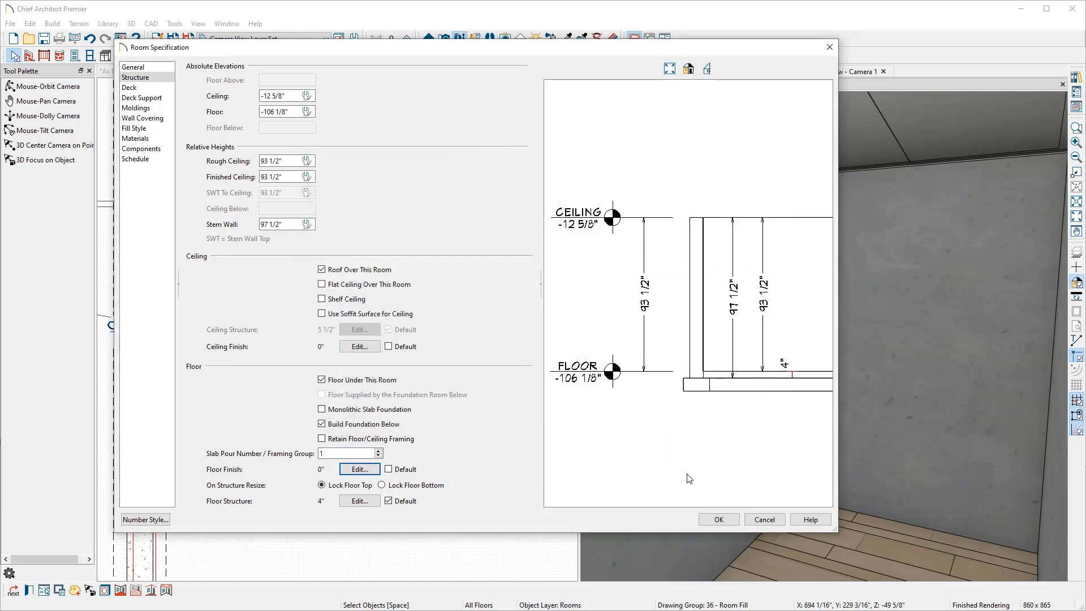
left_click(714, 516)
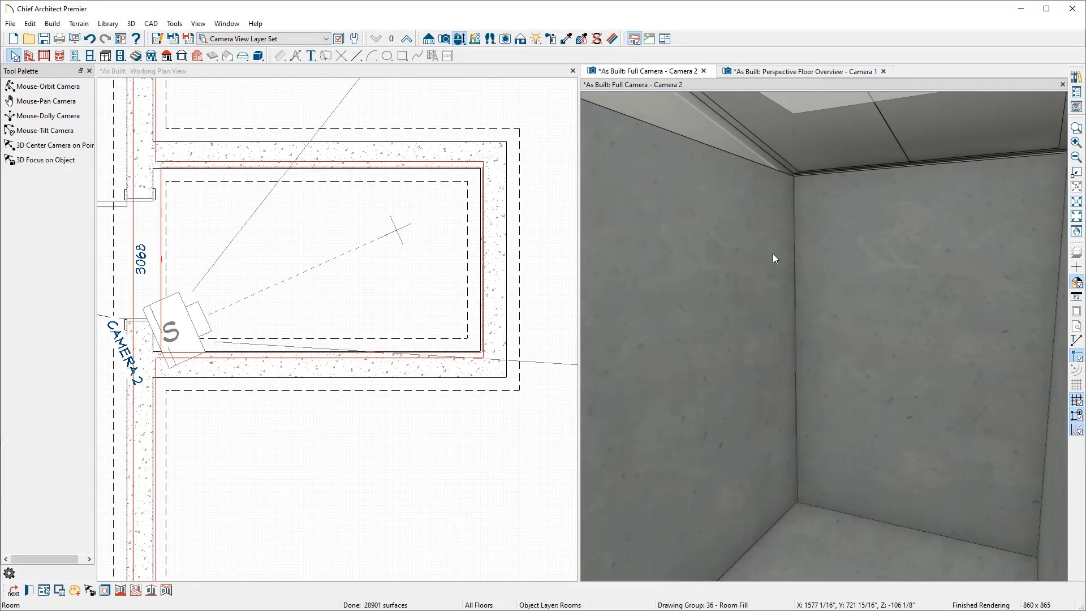
left_click(705, 70)
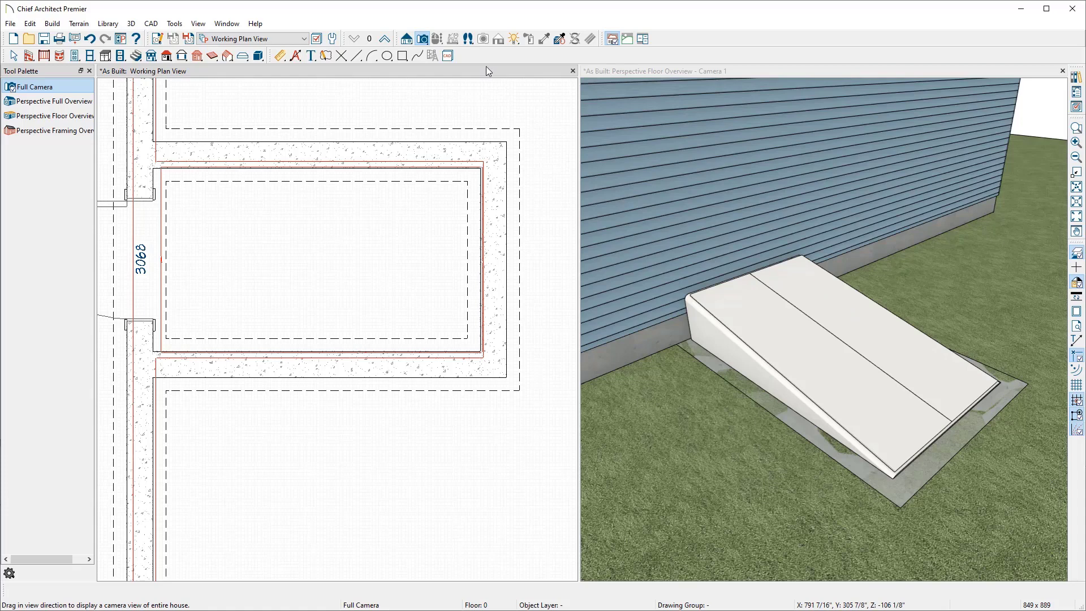
Step: On floor 1, draw a rectangular terrain hole covering the bulkhead and its foundation walls
left_click(388, 43)
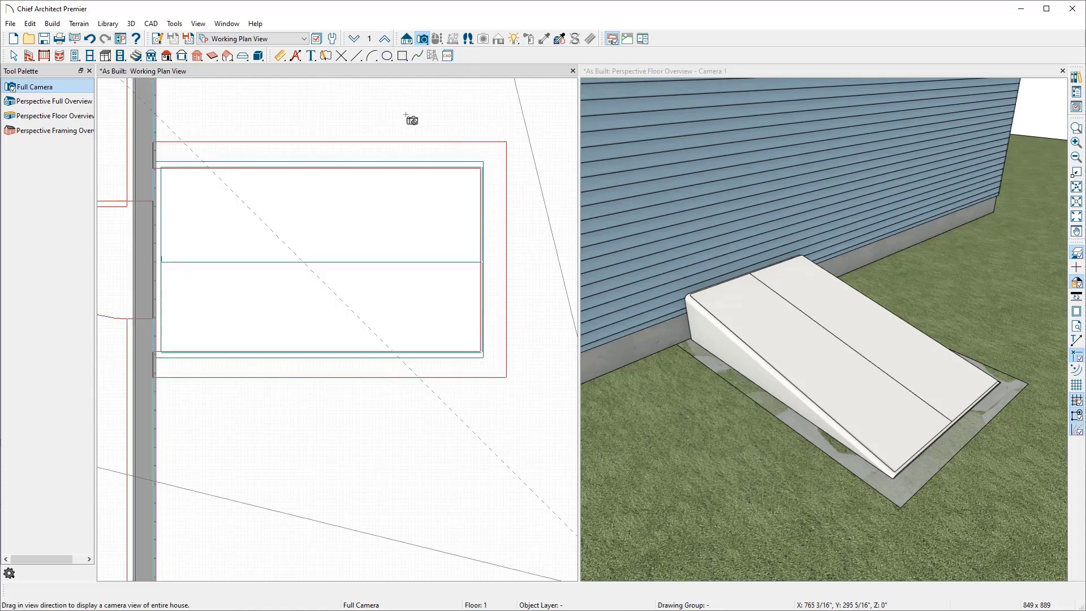
key("space")
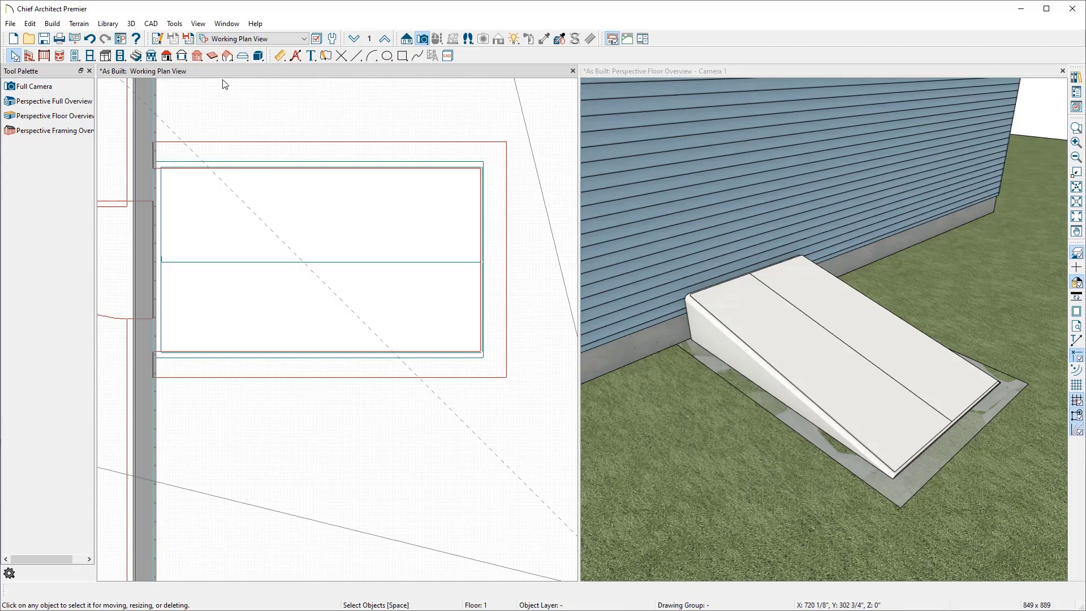
left_click(83, 27)
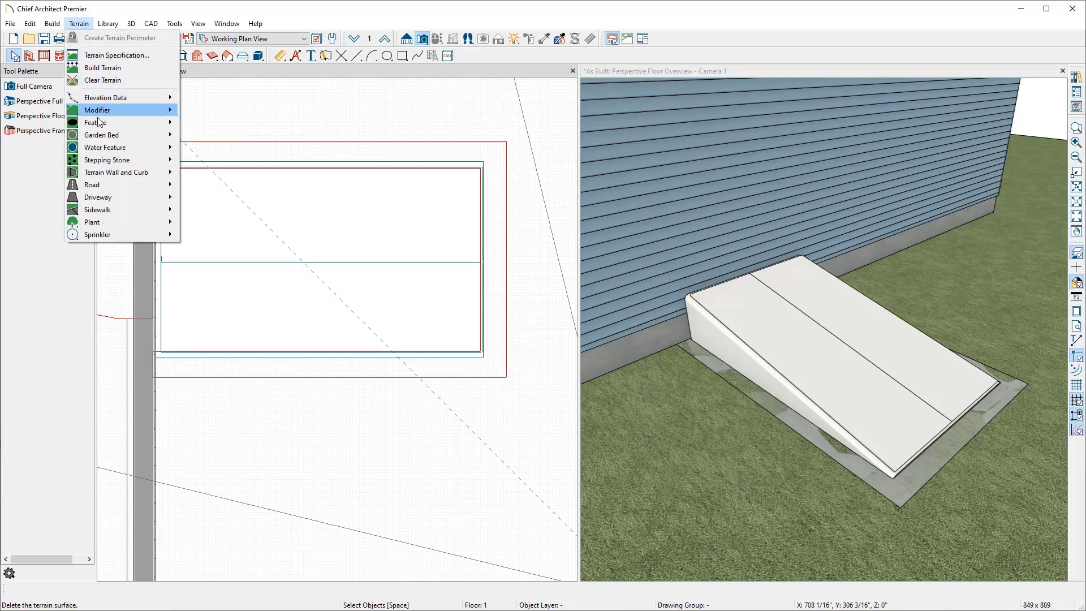
mouse_move(99, 125)
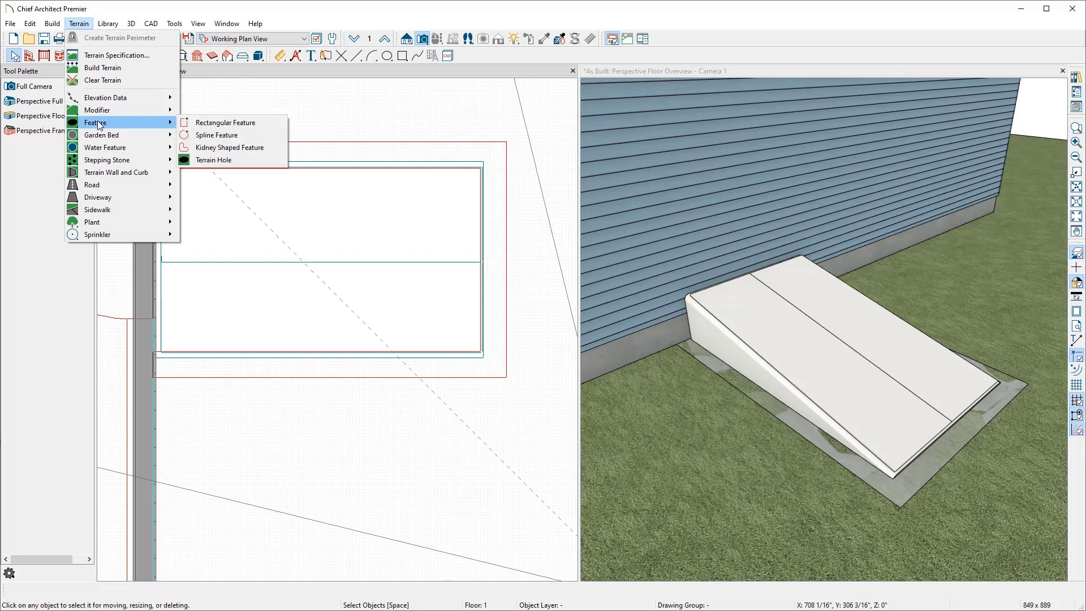
left_click(221, 160)
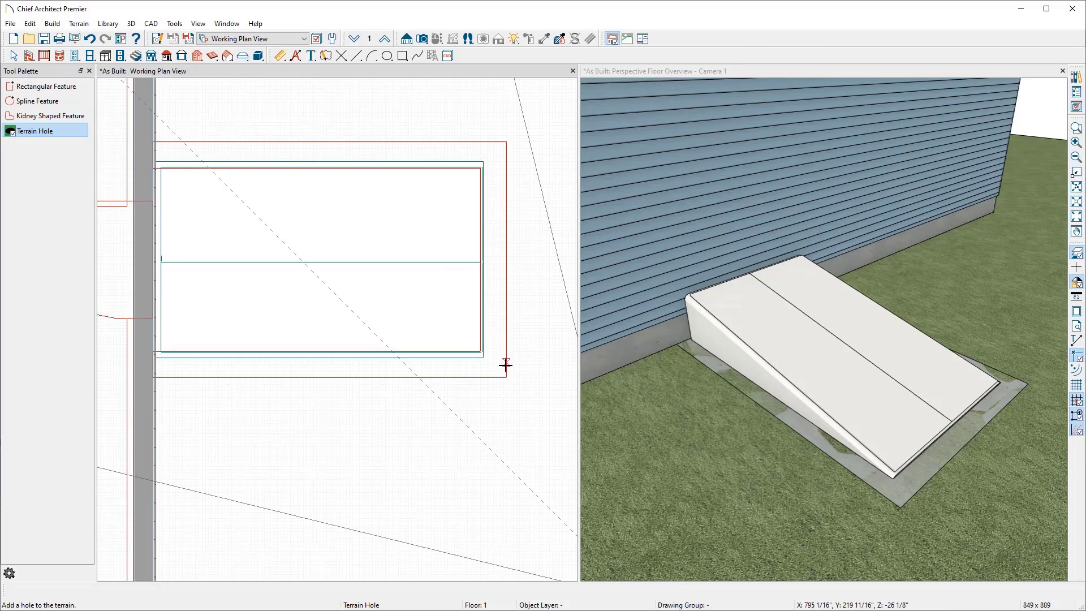
left_click_drag(506, 374, 151, 139)
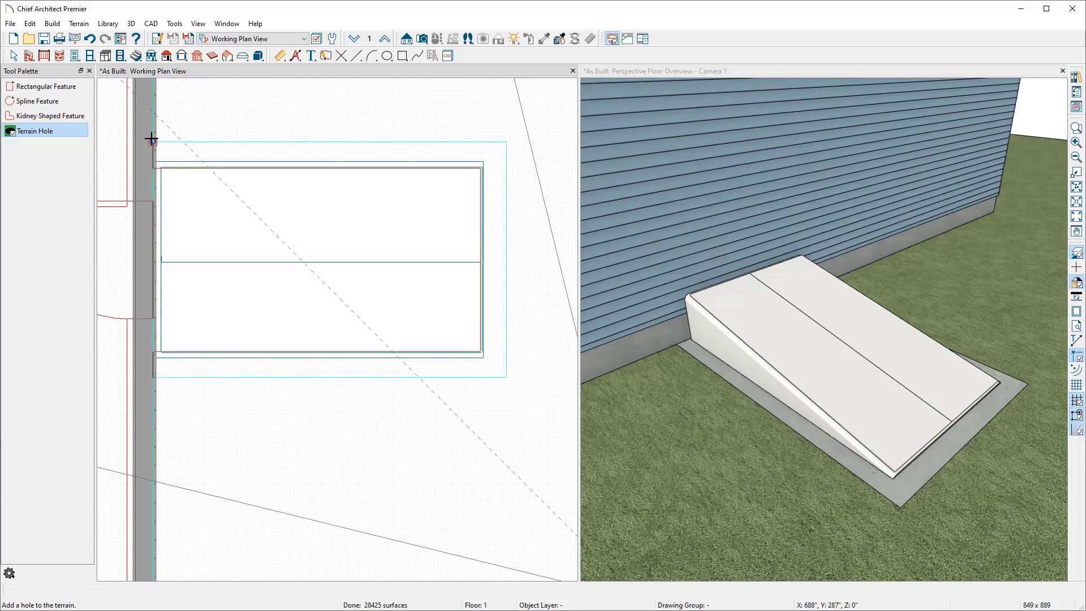
key("space")
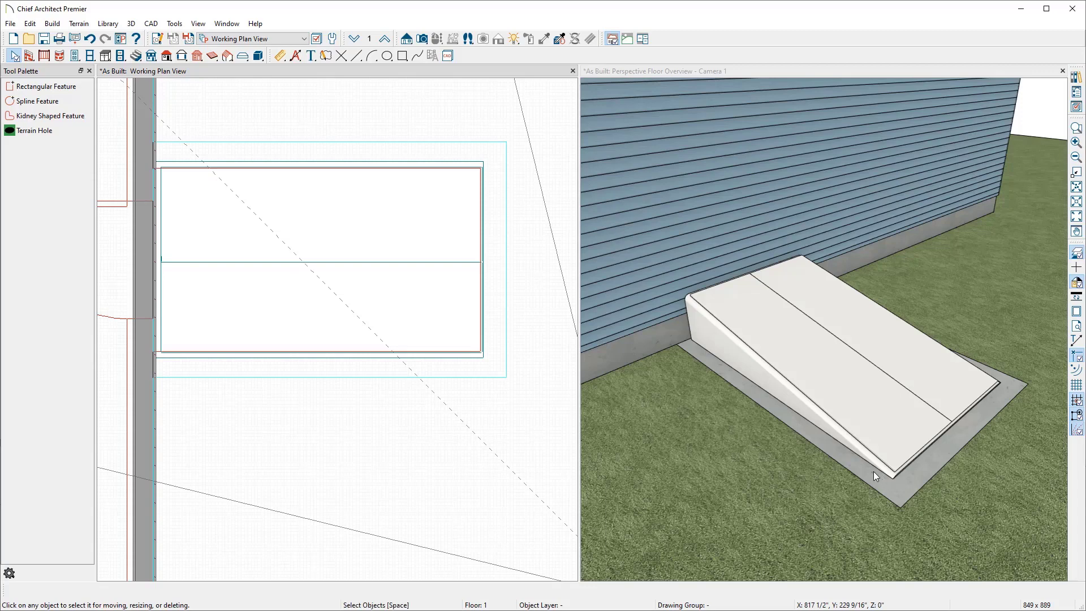
Step: Consult the basement as-built reference photo
left_click_drag(1085, 43, 722, 42)
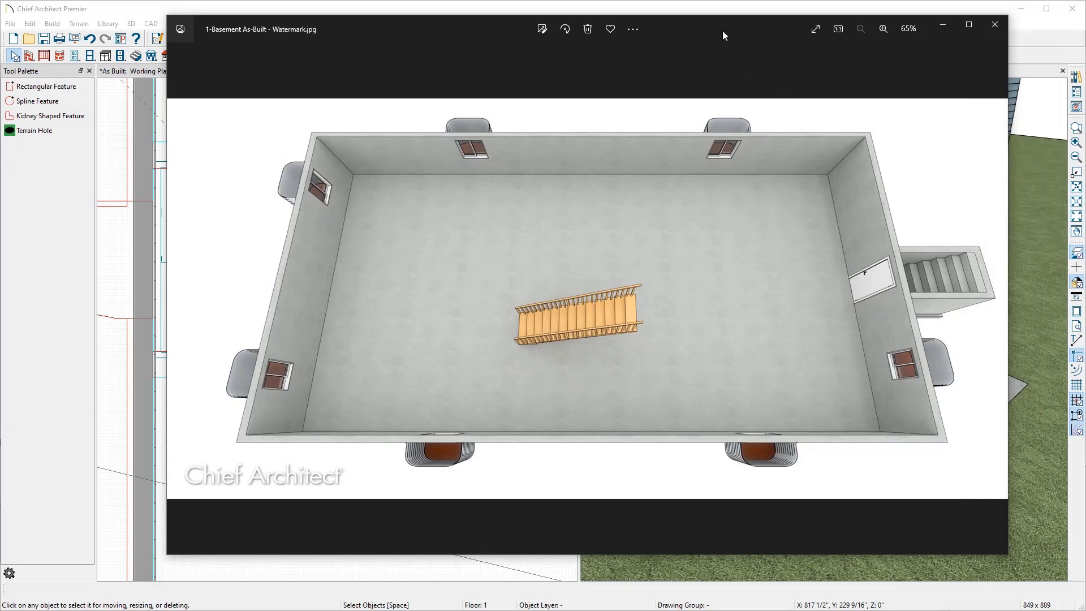
left_click_drag(722, 30, 1085, 38)
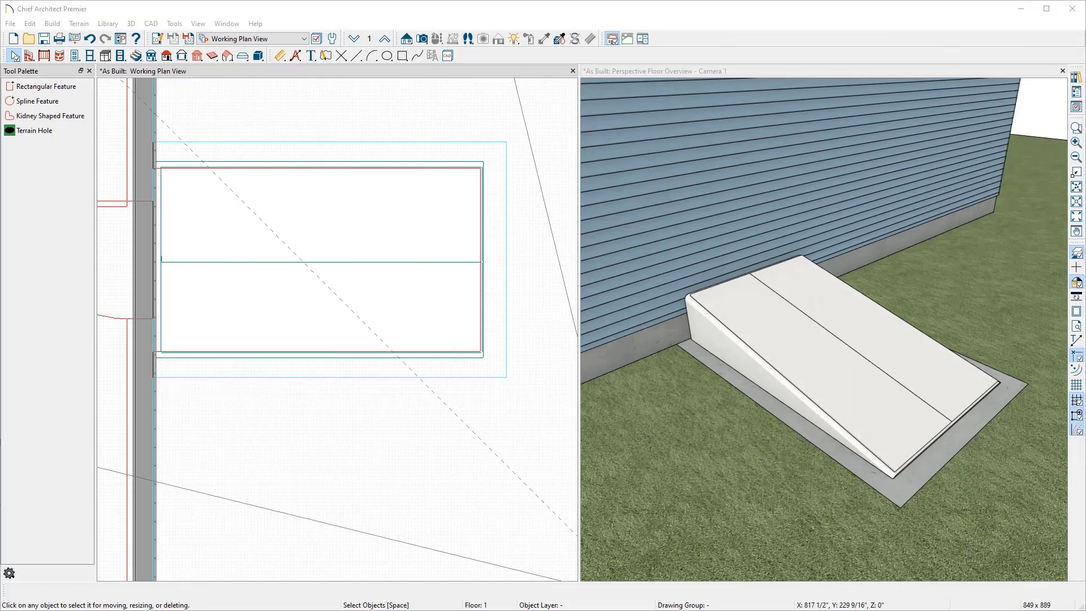
Step: Move the bulkhead cover away from the stairwell opening toward the south
scroll(291, 233, "down", 3)
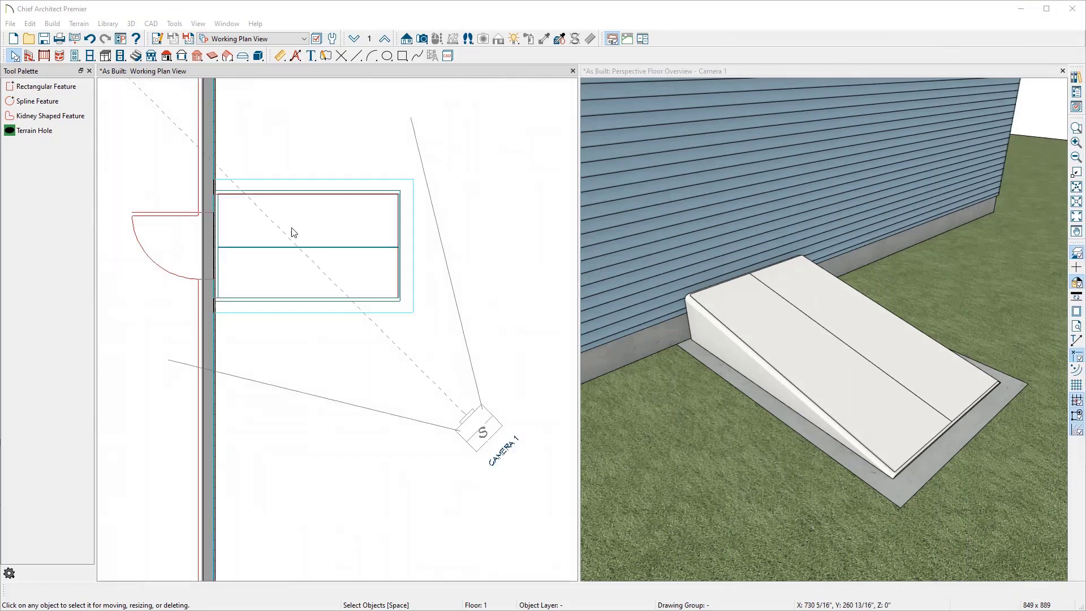
scroll(291, 232, "down", 1)
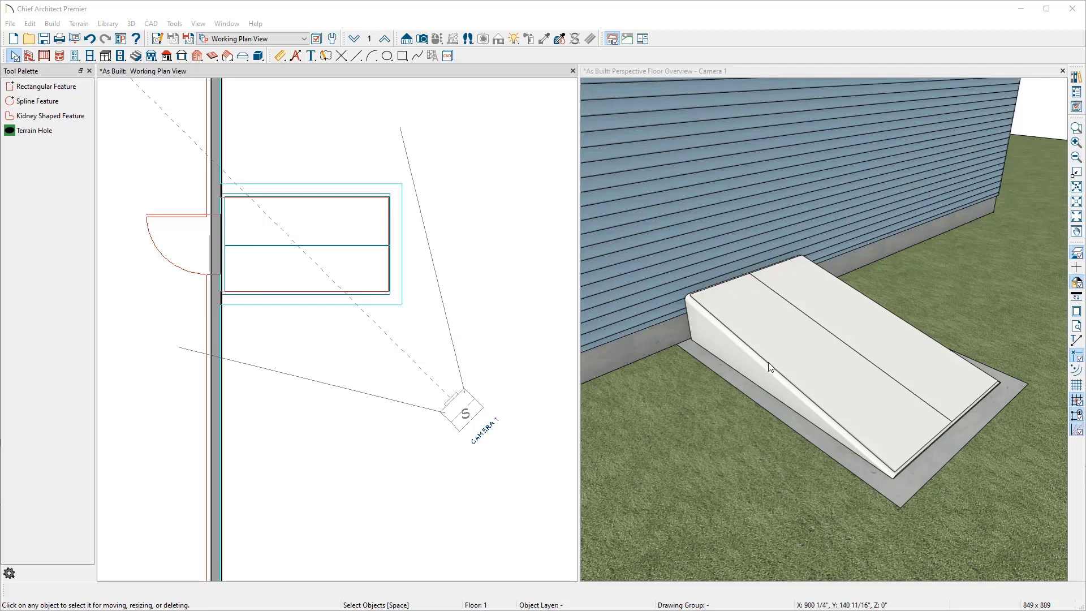
left_click(255, 271)
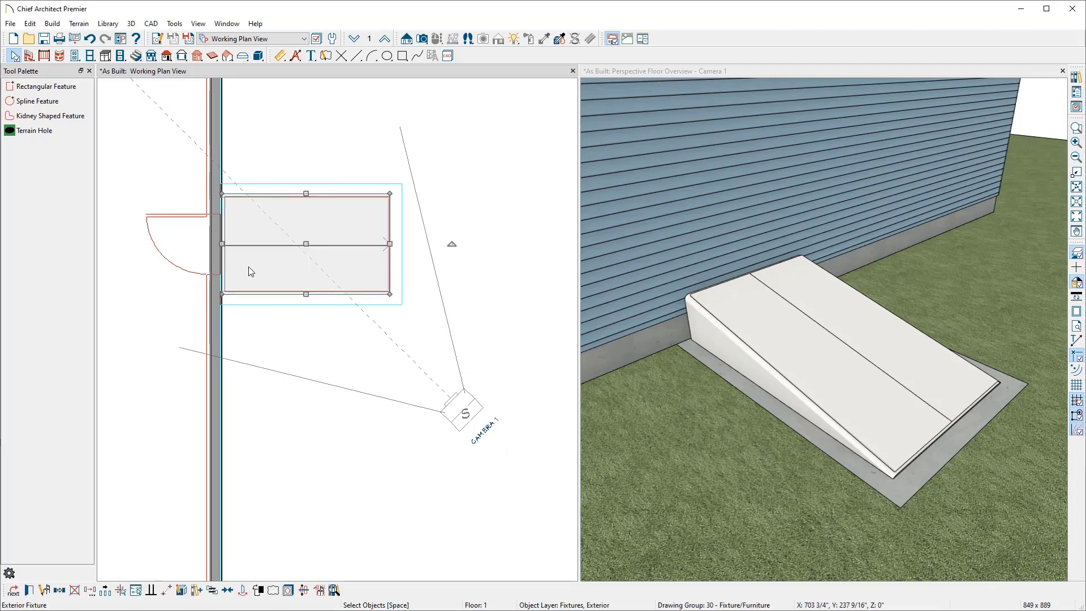
left_click_drag(307, 244, 289, 457)
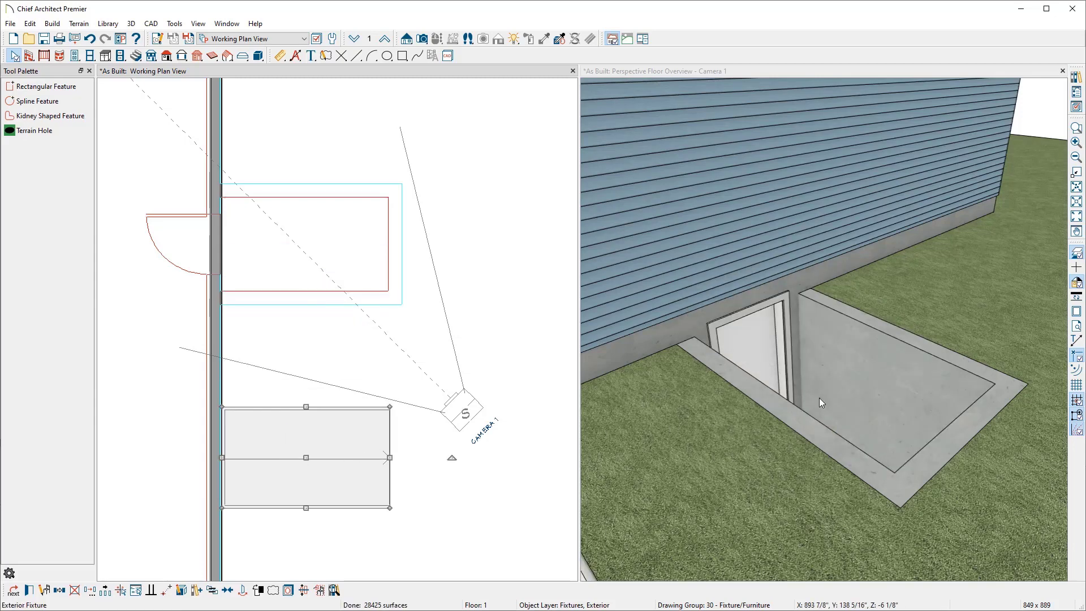
Step: Zoom and orbit the perspective view to inspect the open stairwell and basement door
scroll(875, 402, "up", 3)
left_click(874, 402)
scroll(860, 396, "down", 3)
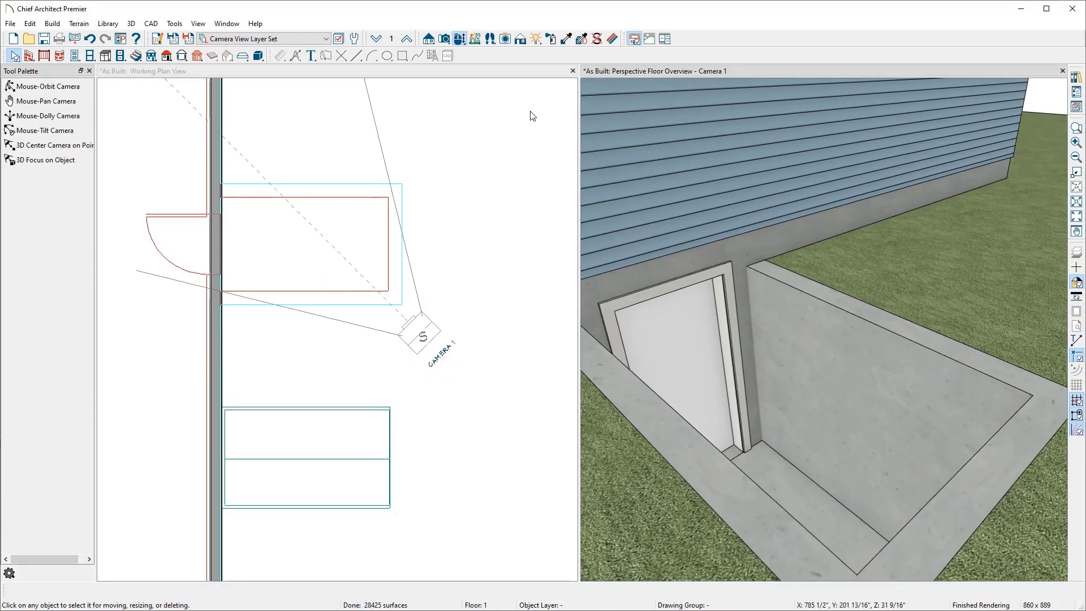
left_click(461, 40)
left_click_drag(615, 274, 954, 364)
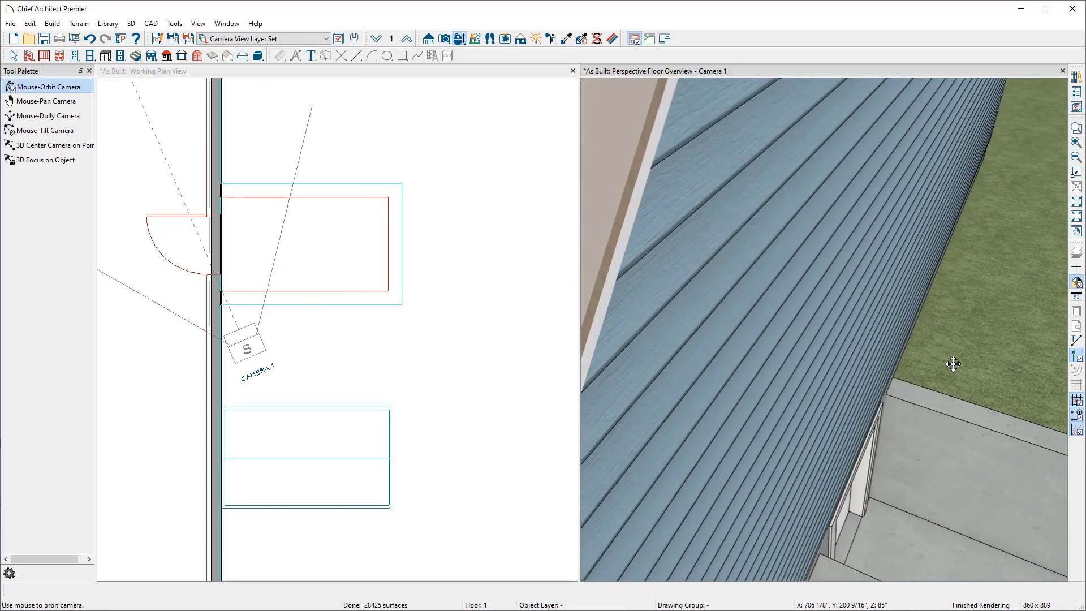
Step: Orbit the perspective camera to look down into the open bulkhead stairwell
middle_click_drag(954, 363, 808, 282)
left_click_drag(808, 281, 828, 301)
middle_click_drag(956, 339, 803, 286)
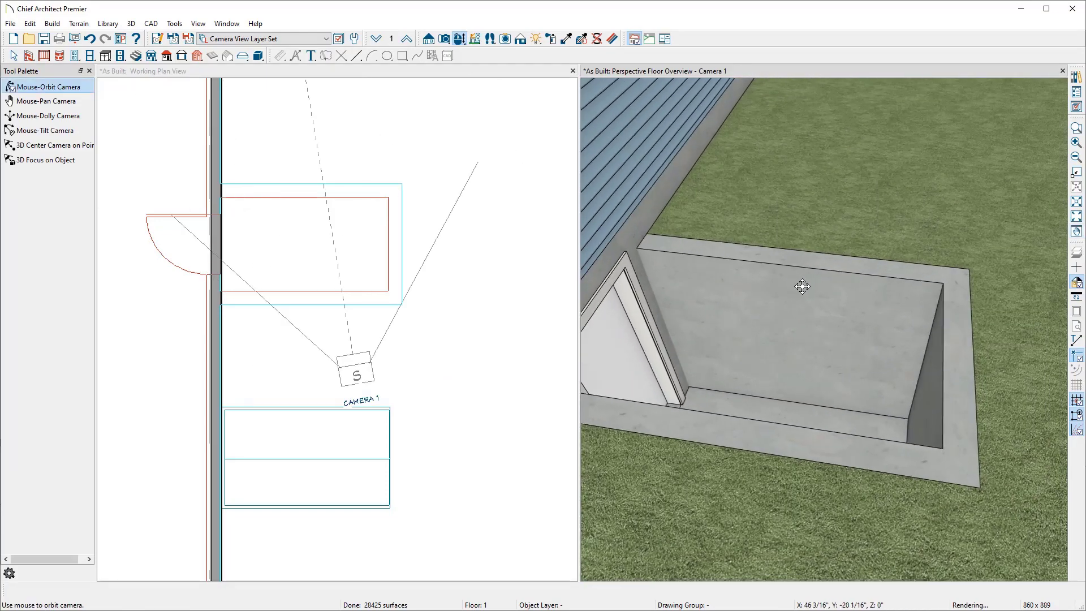
mouse_move(802, 287)
left_mouse_down()
mouse_move(812, 291)
mouse_move(793, 301)
left_mouse_up()
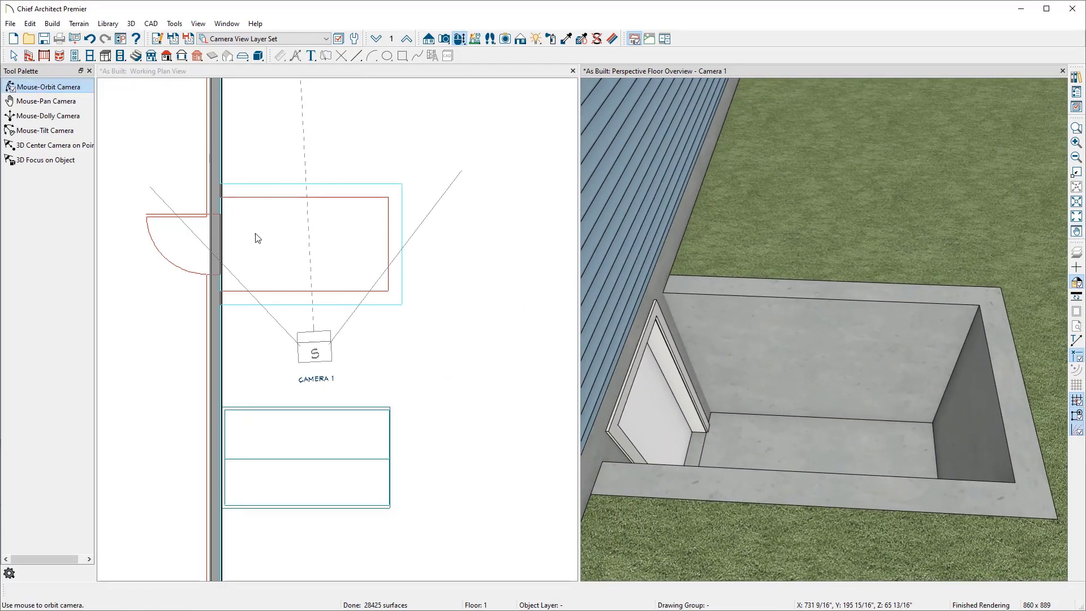
Step: On floor 0, draw an 18-inch horizontal reference line out from the stairwell's door-side wall
left_click(297, 68)
left_click(354, 41)
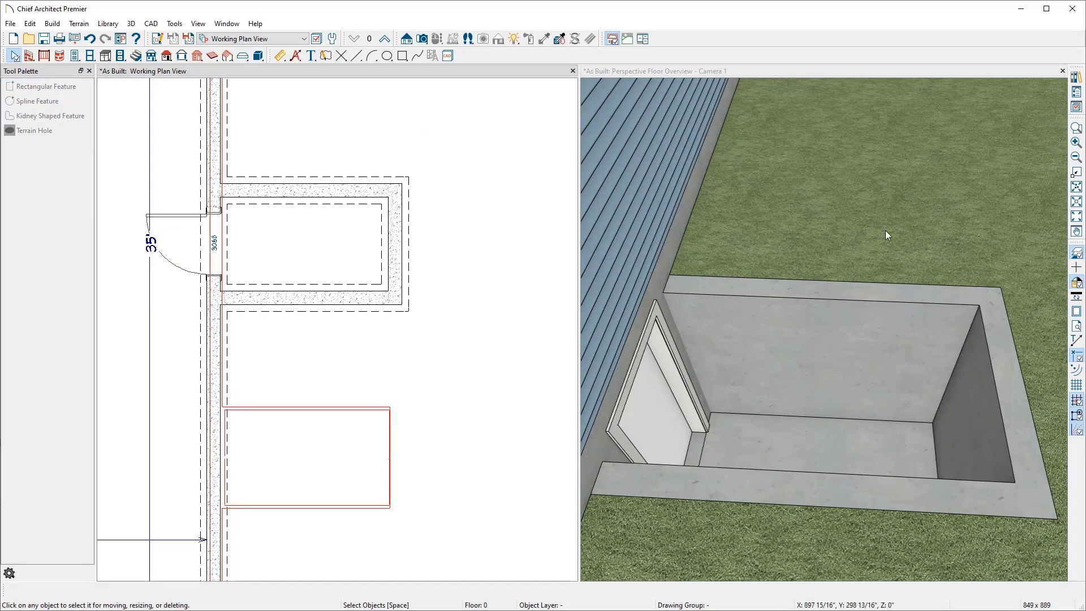
left_click(1077, 256)
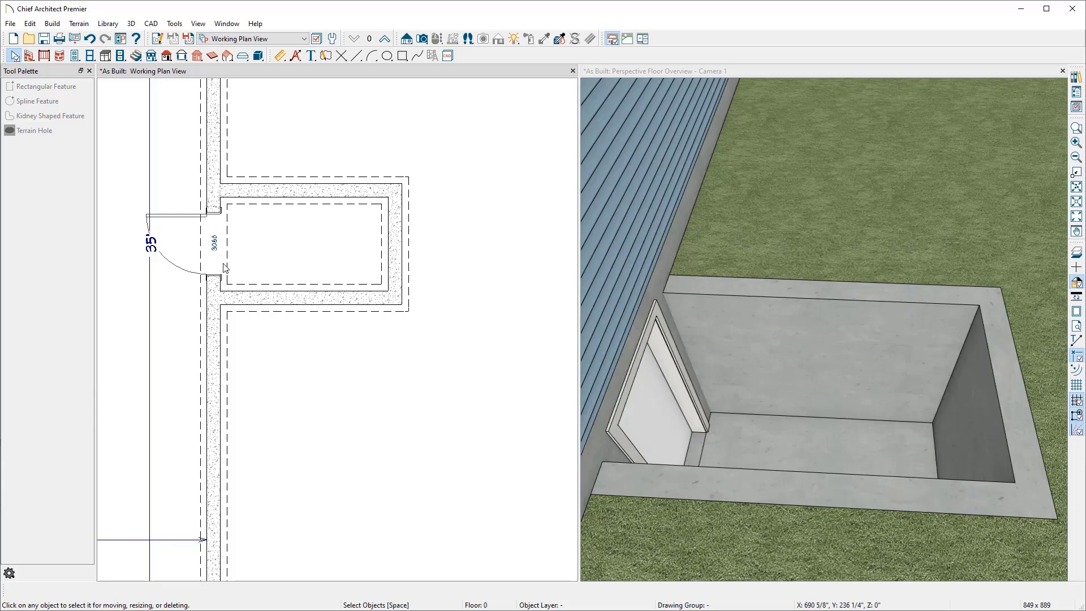
scroll(231, 218, "up", 2)
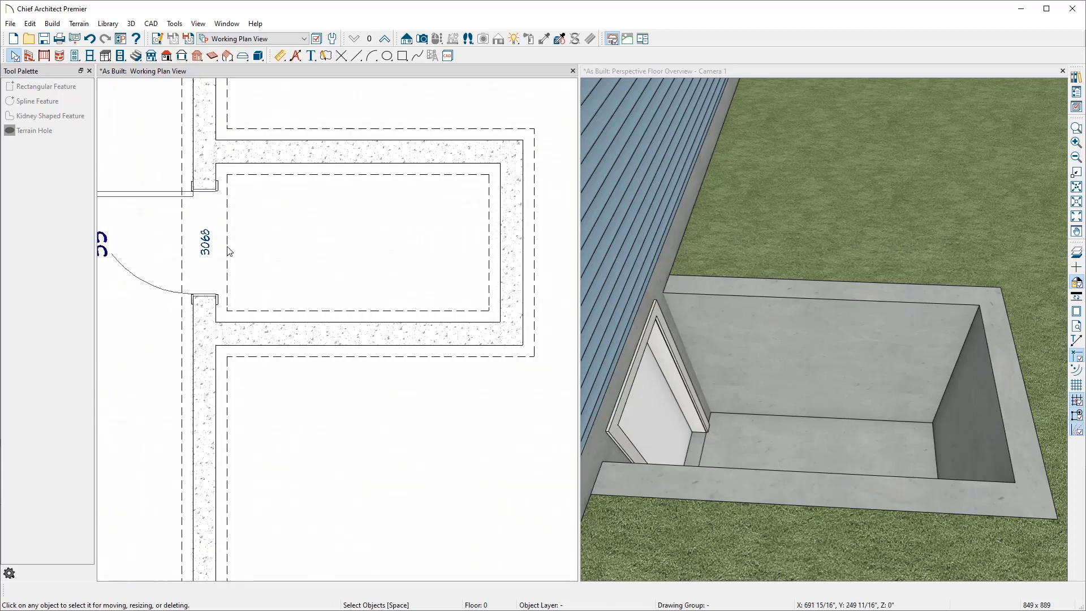
left_click(356, 56)
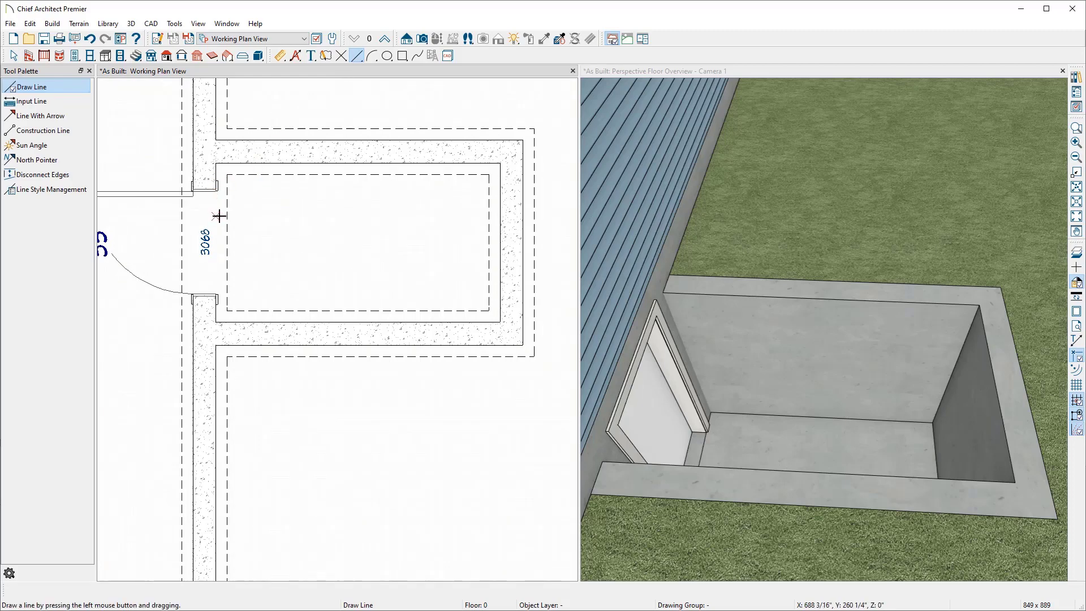
left_click_drag(219, 216, 236, 214)
key("Tab")
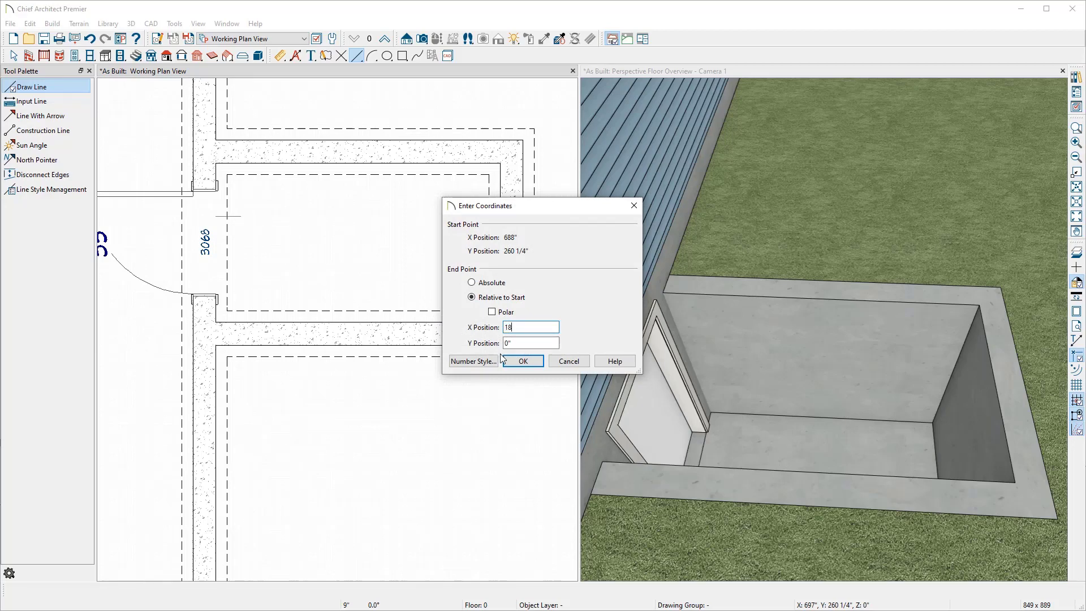
left_click(525, 363)
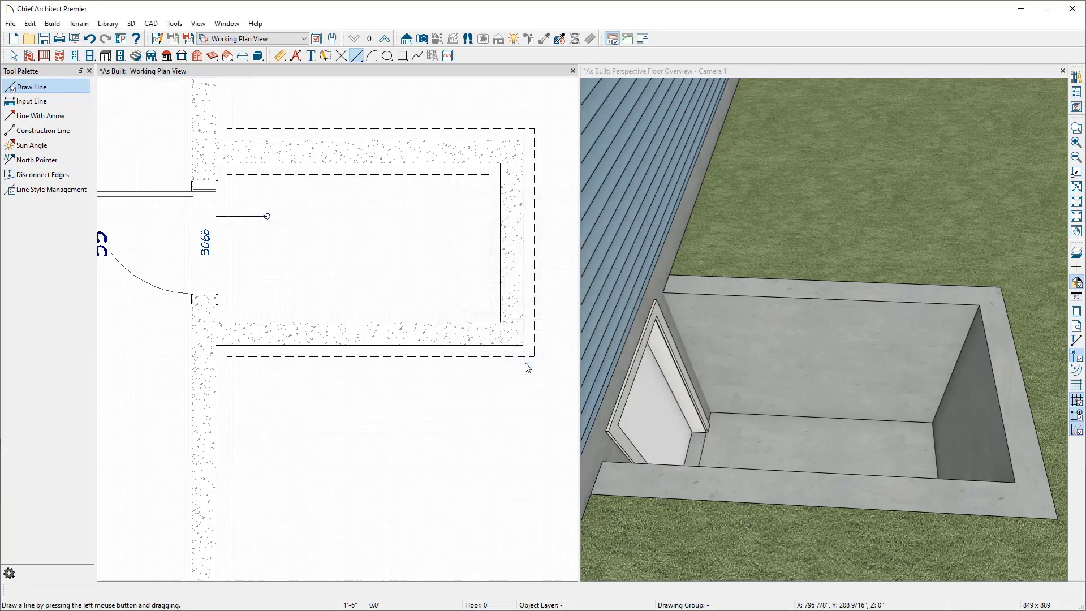
key("space")
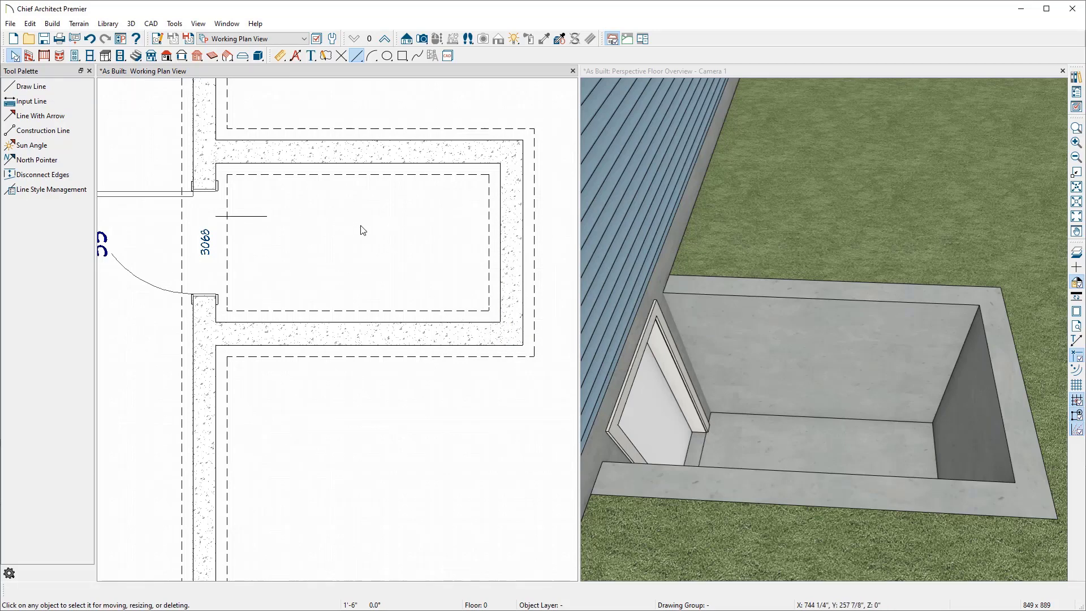
Step: Draw a straight staircase from the reference line's end to the far wall of the stairwell
key("space")
left_click(136, 56)
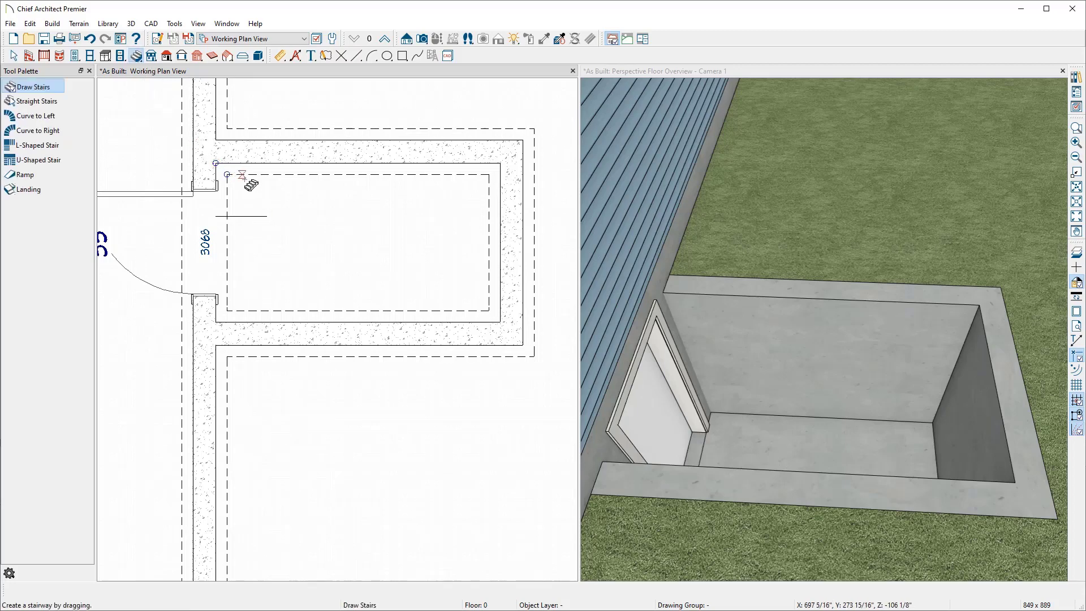
left_click_drag(267, 216, 503, 225)
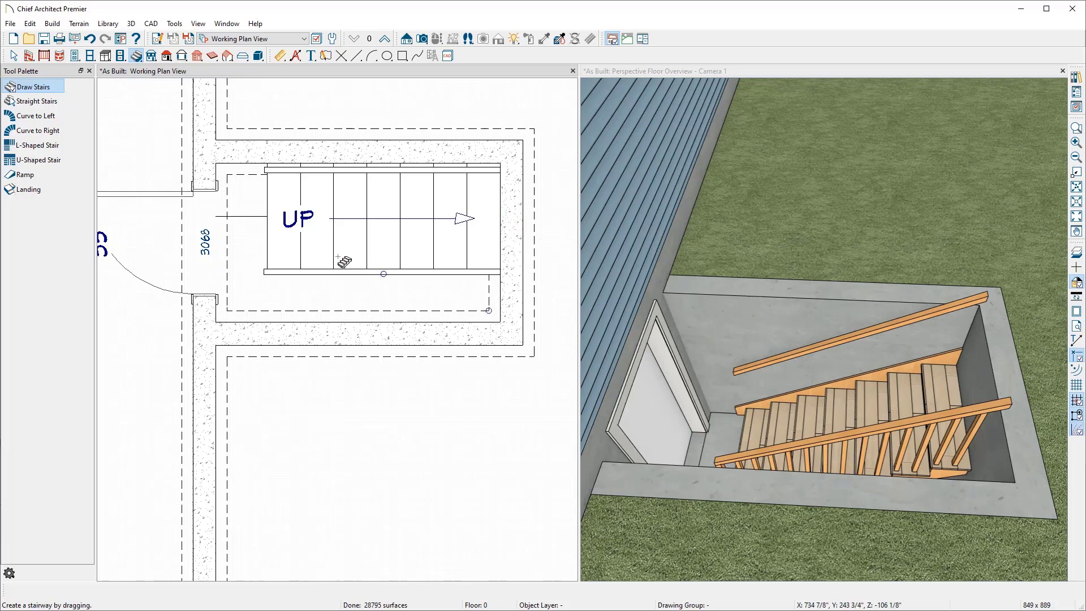
key("space")
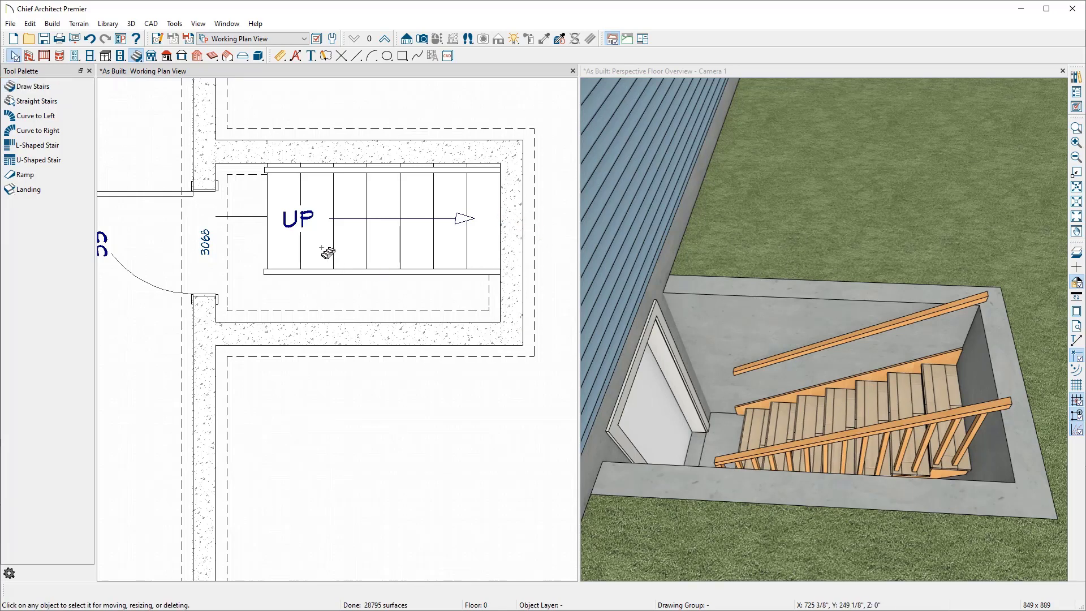
Step: Widen the staircase to fill the stairwell between its side walls and remove the reference line
left_click(351, 262)
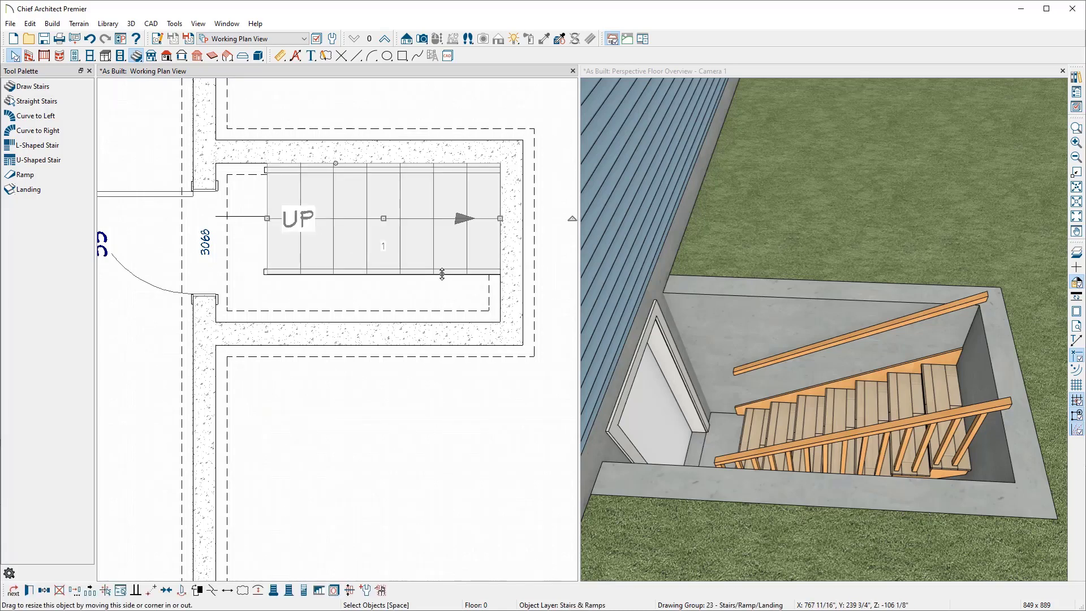
left_click_drag(441, 274, 438, 323)
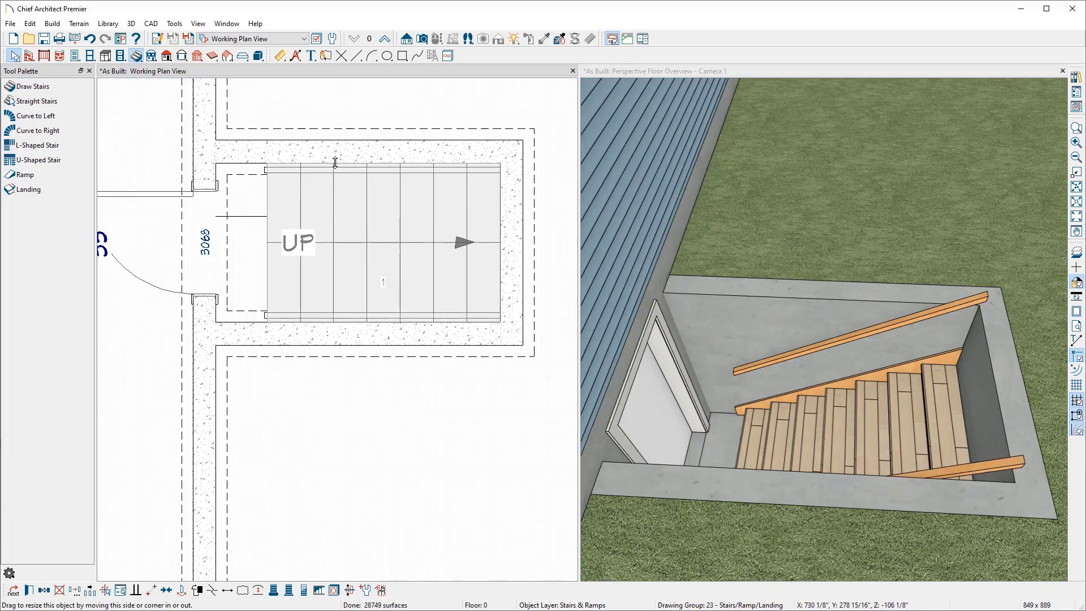
mouse_move(336, 164)
left_mouse_down()
mouse_move(333, 177)
mouse_move(337, 164)
left_mouse_up()
left_click(255, 216)
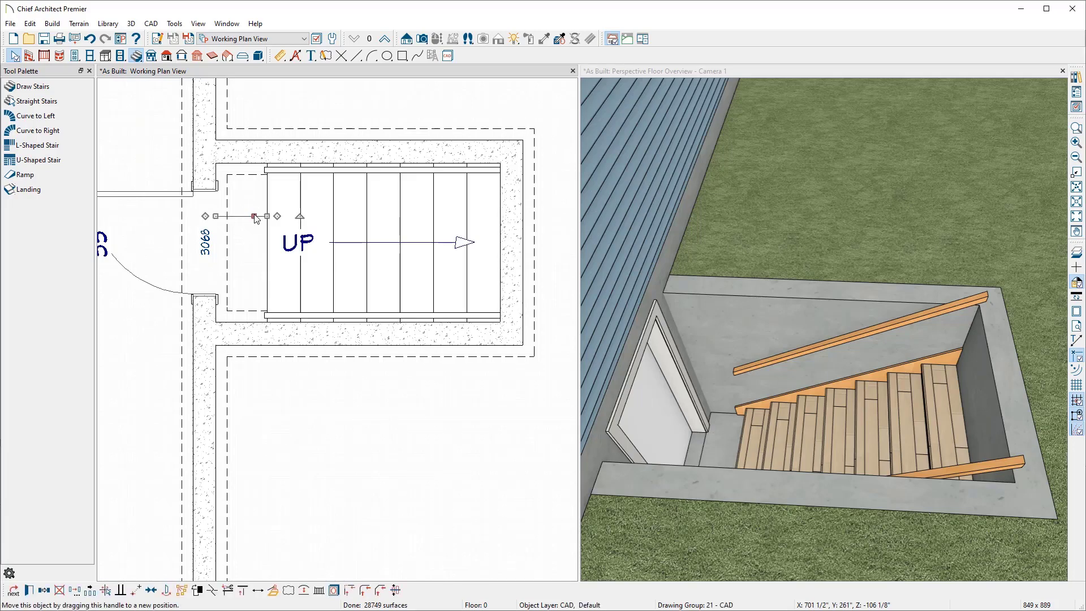
key("Escape")
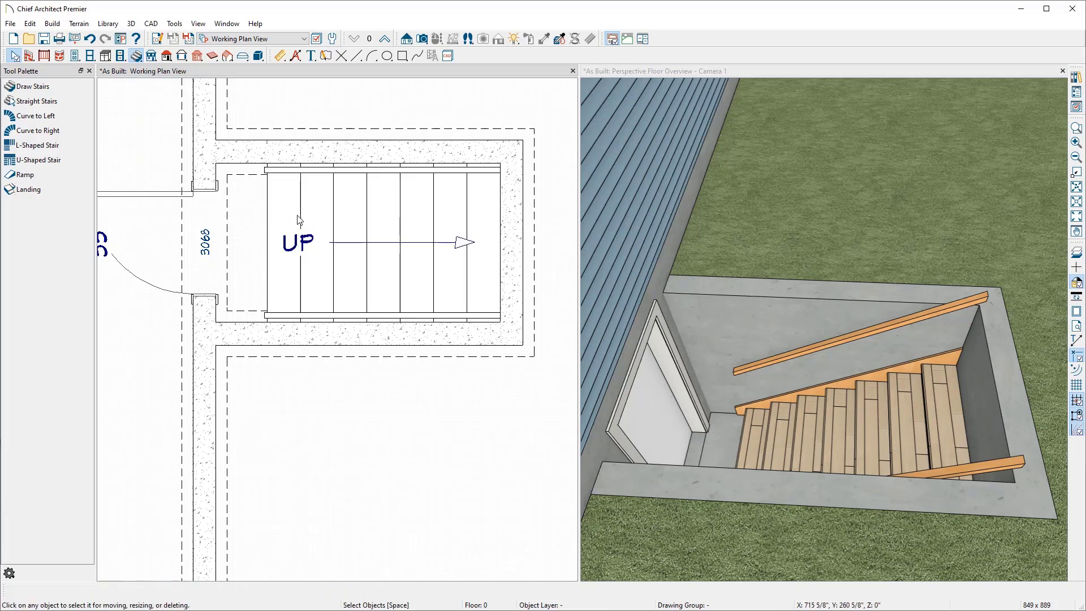
Step: Open the staircase's specification and set tread overhang and tread thickness to 0"
left_click(636, 74)
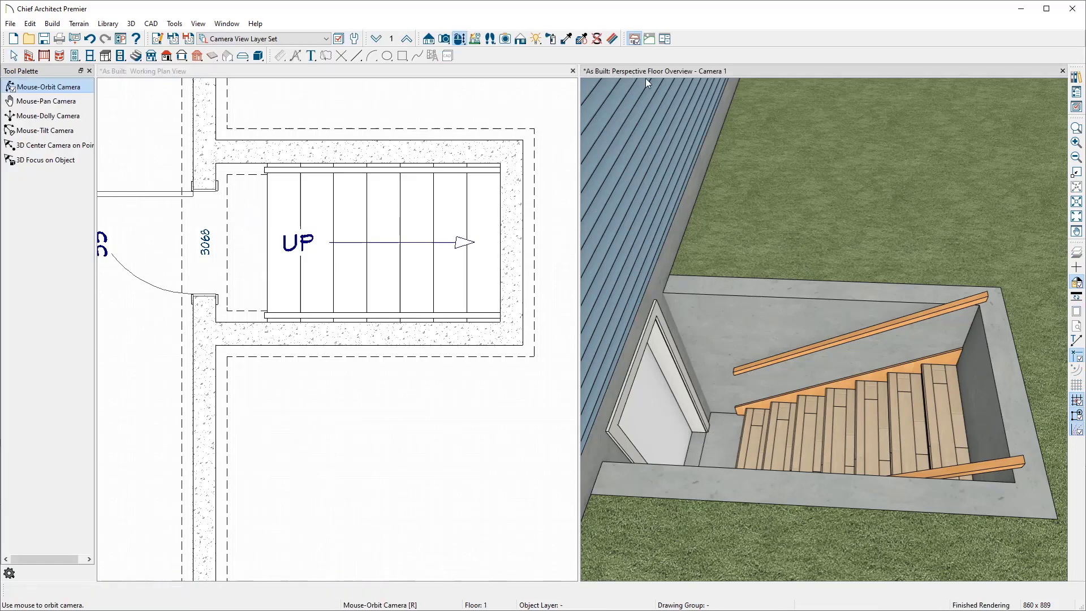
key("space")
double_click(859, 394)
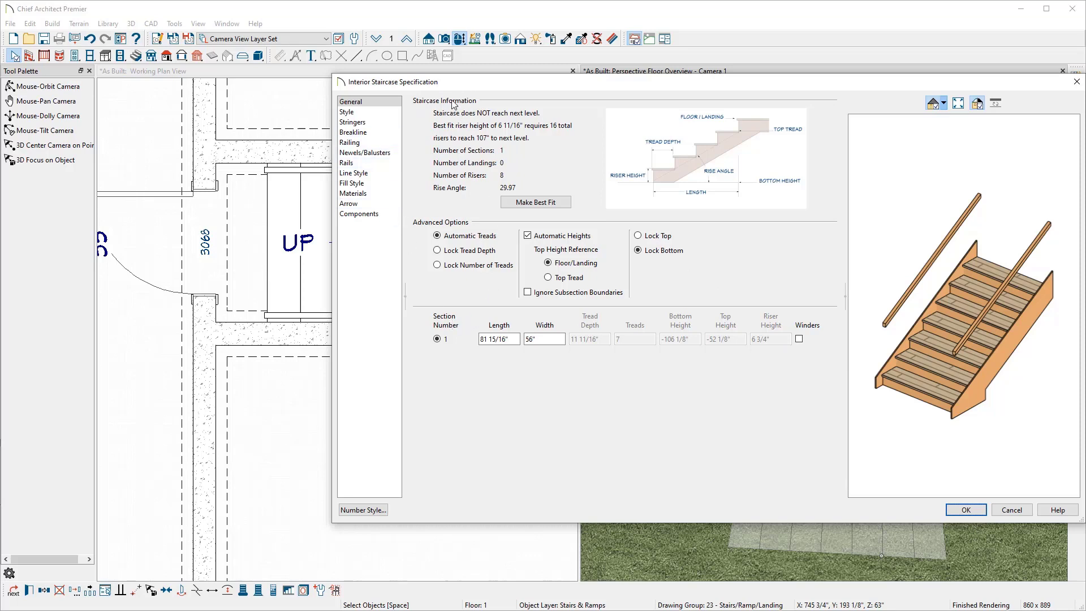
left_click(390, 112)
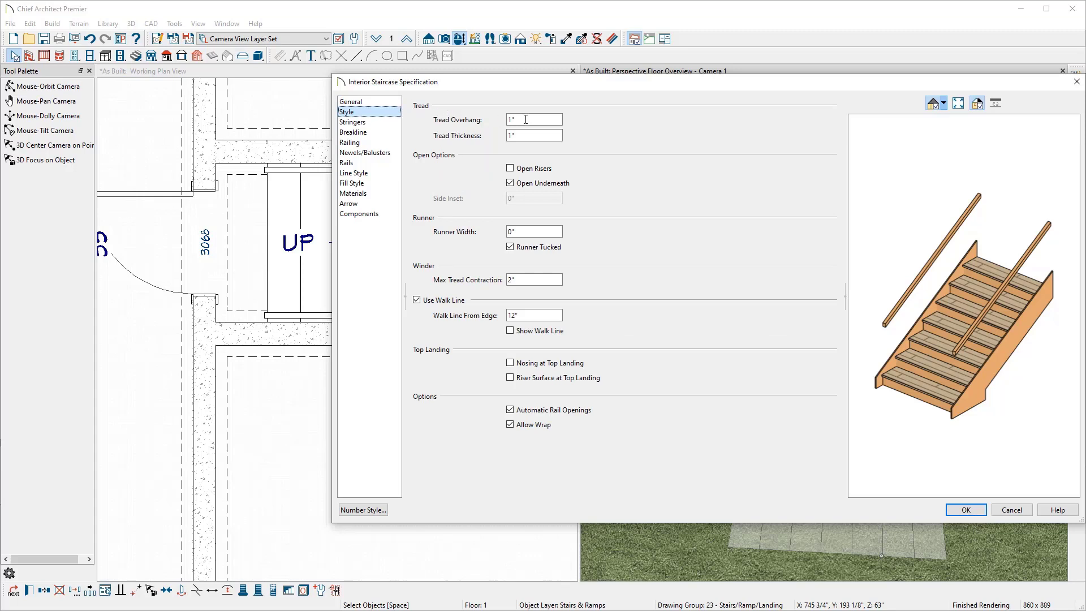
key("Tab")
type("0")
key("Tab")
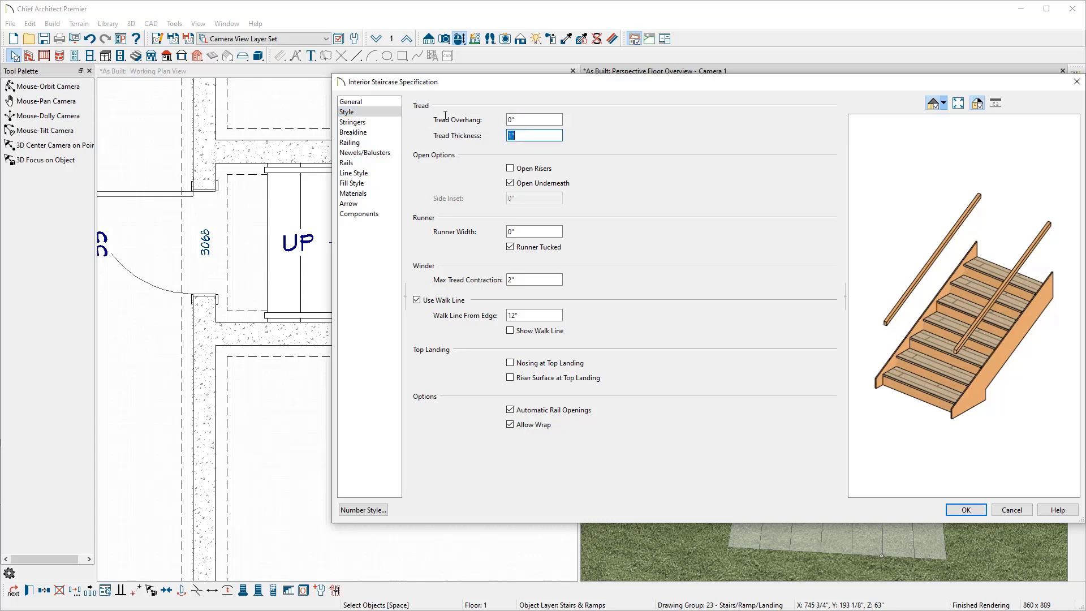
type("0")
key("Tab")
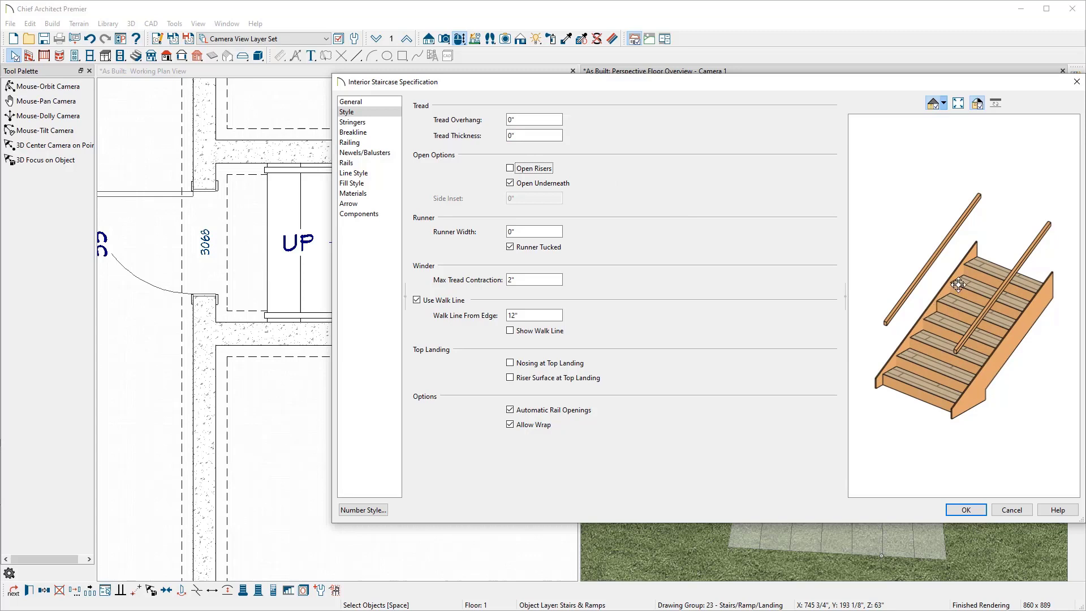
Step: Turn off stringer trim against wall and handrails against wall on both sides, then apply
left_click(373, 123)
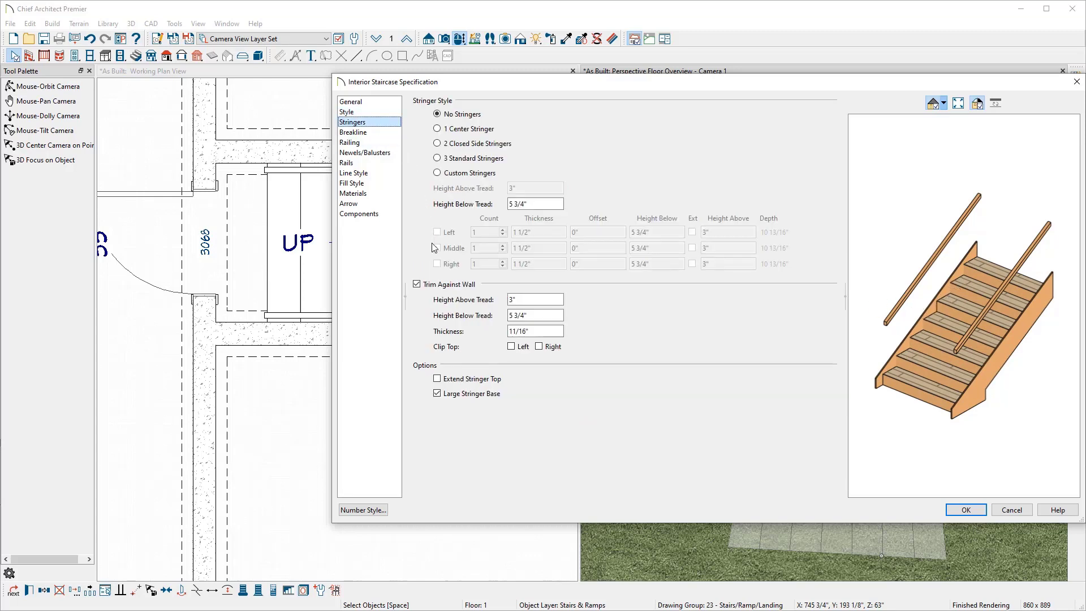
left_click(430, 285)
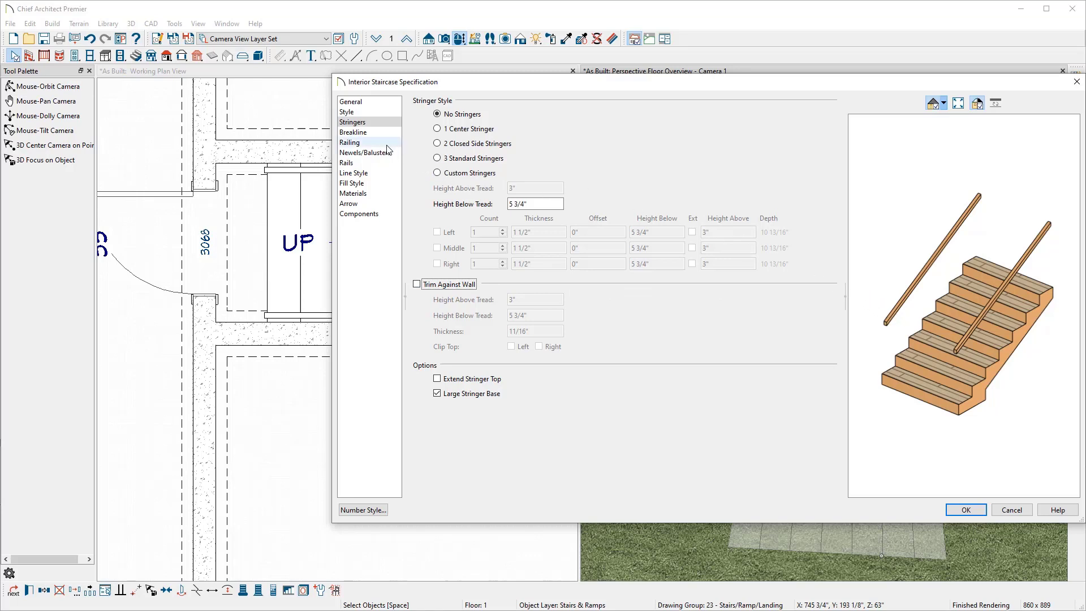
left_click(367, 143)
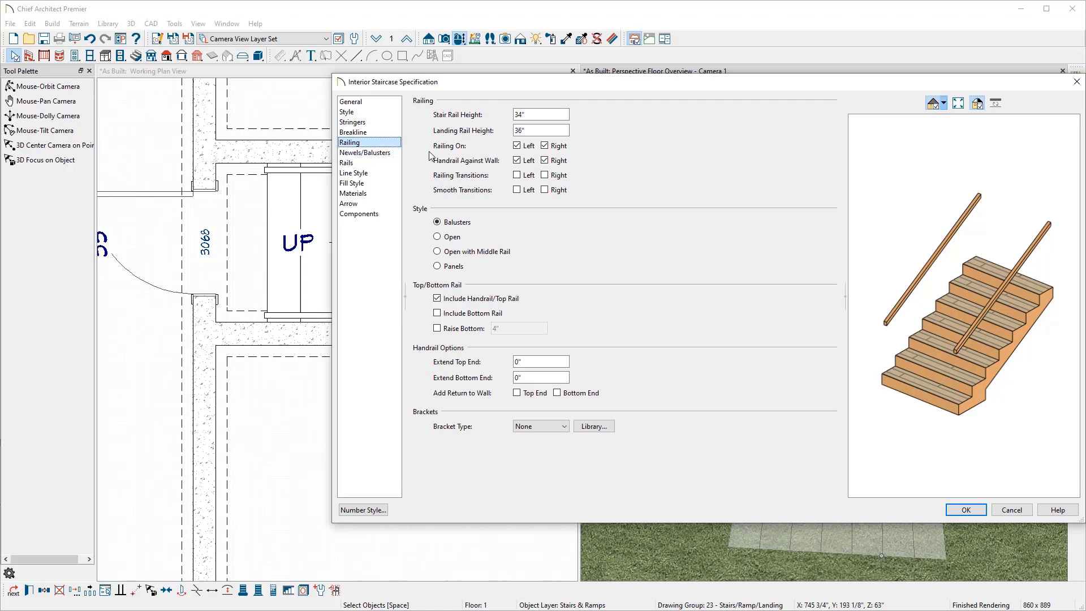
left_click(517, 161)
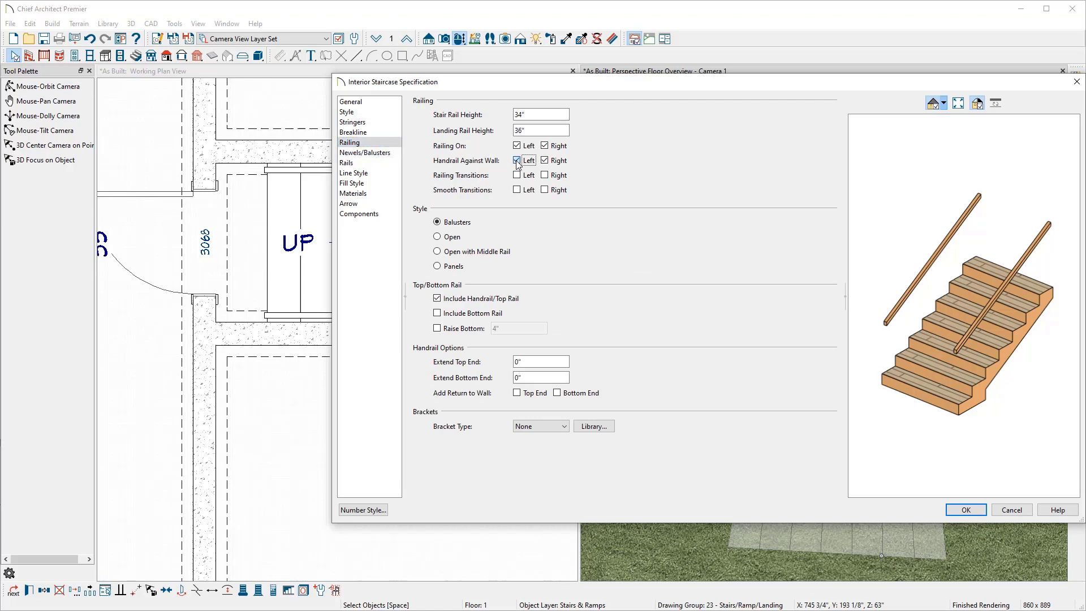
left_click(550, 161)
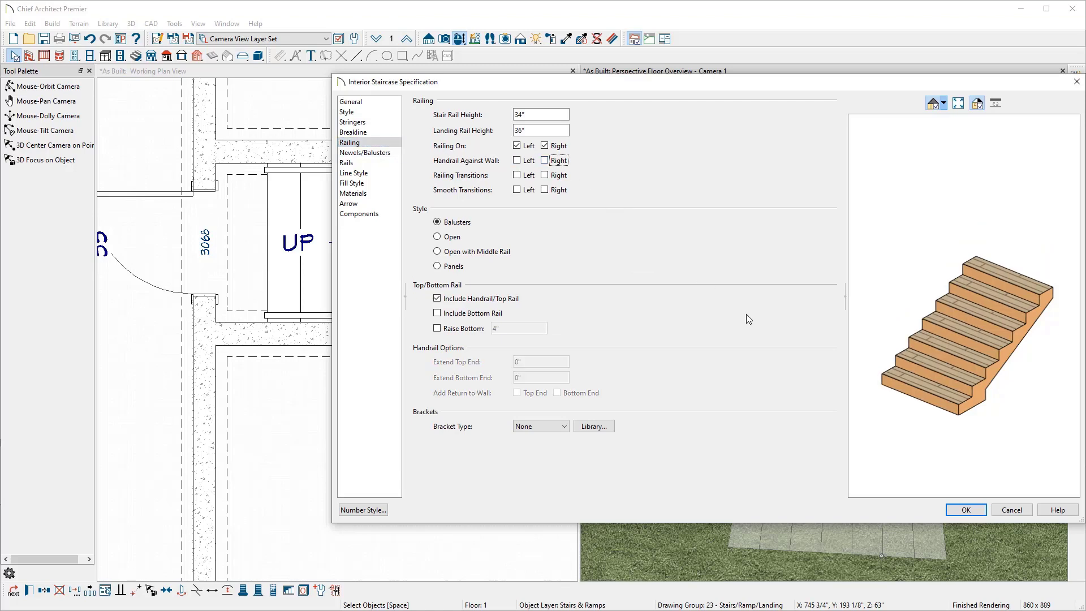
left_click(962, 510)
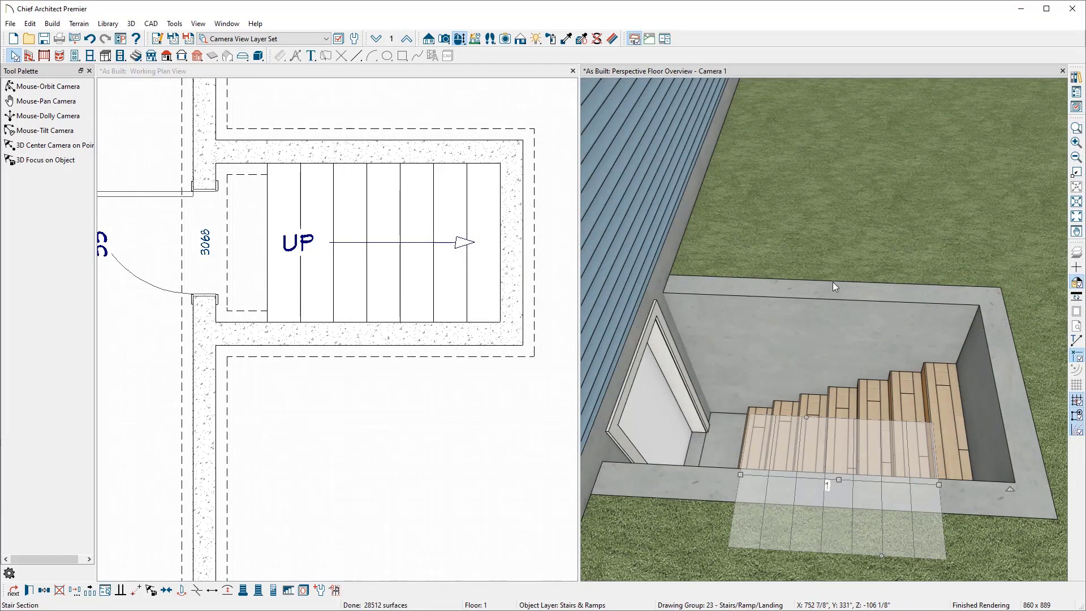
Step: Paint the staircase with the concrete material picked from the stairwell floor
key("Escape")
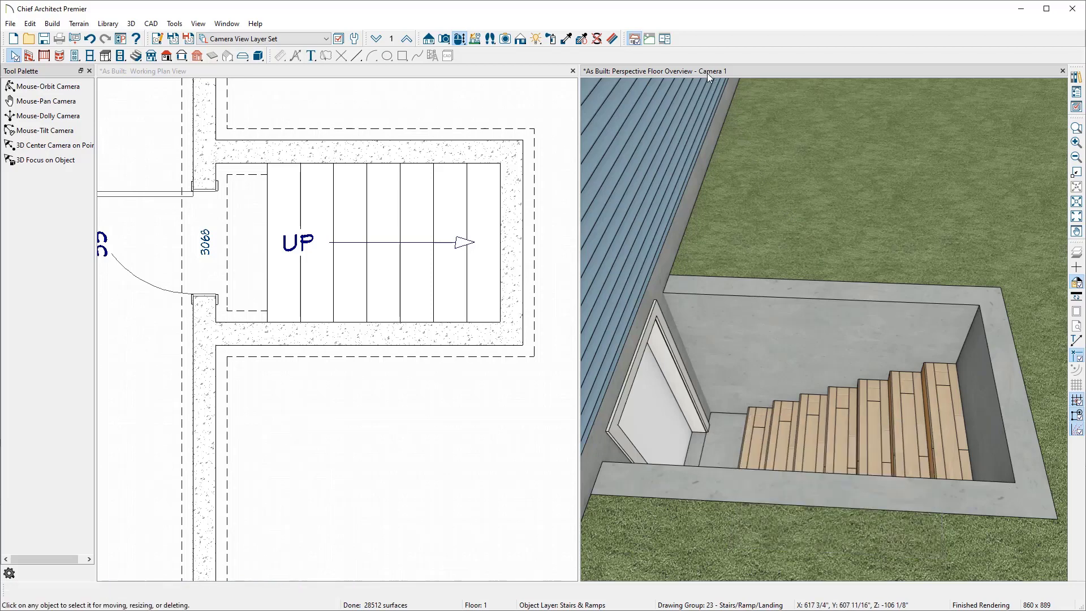
left_click(565, 40)
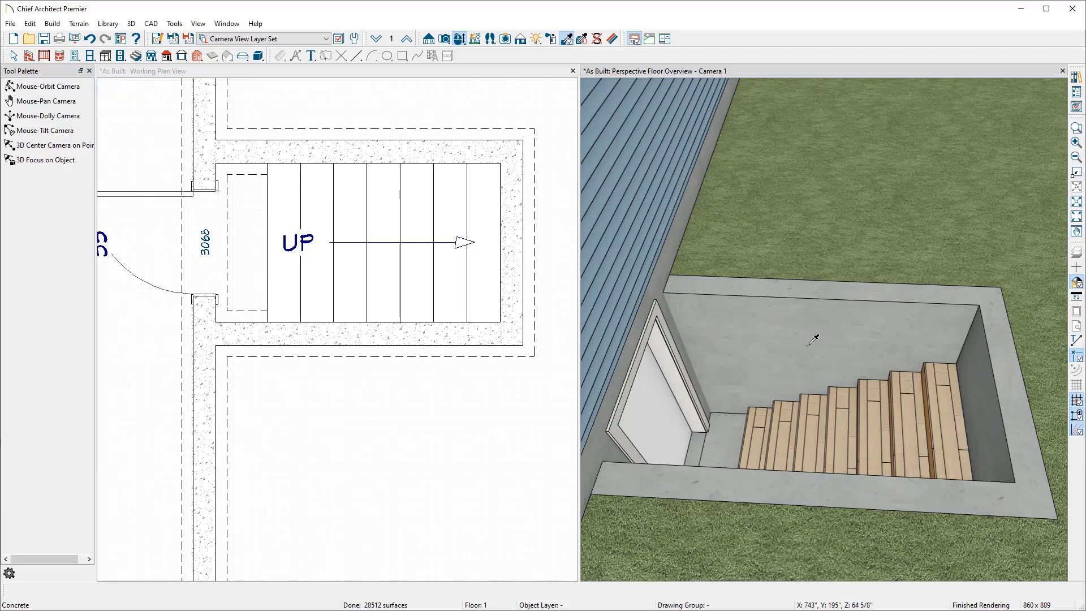
left_click(808, 324)
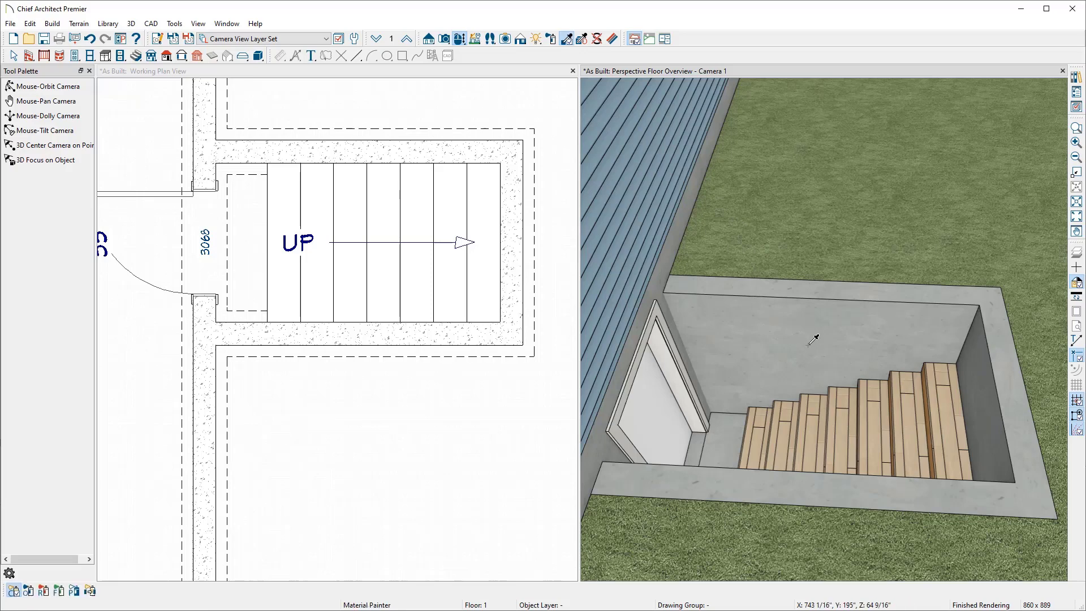
left_click(941, 409)
scroll(947, 413, "up", 3)
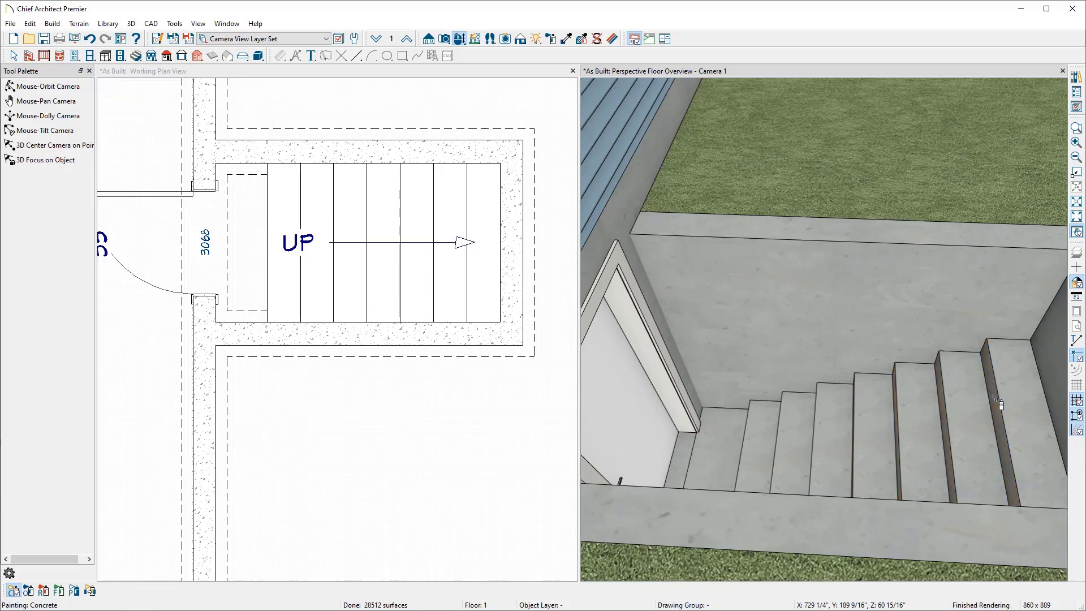
scroll(1001, 404, "down", 3)
key("Escape")
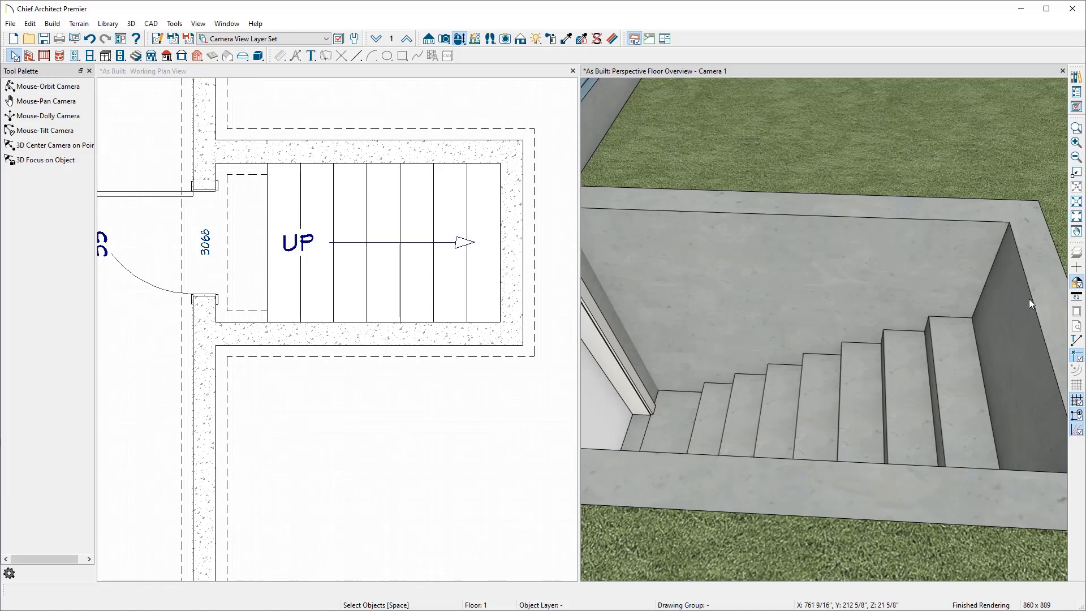
Step: Create a back-clipped cross section cut across the bulkhead stairwell, looking north
left_click(510, 75)
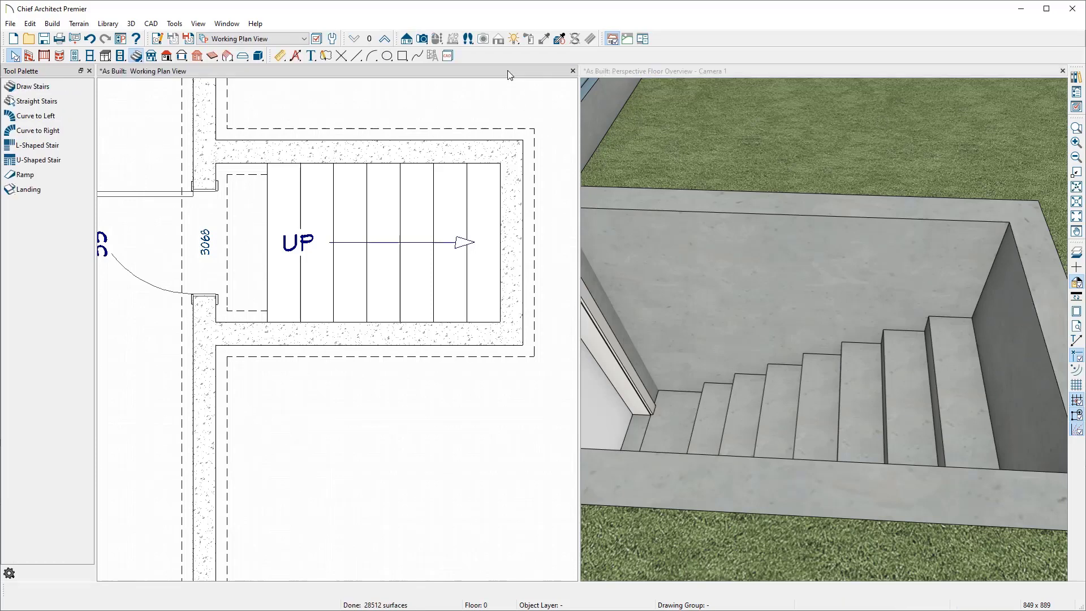
left_click(406, 40)
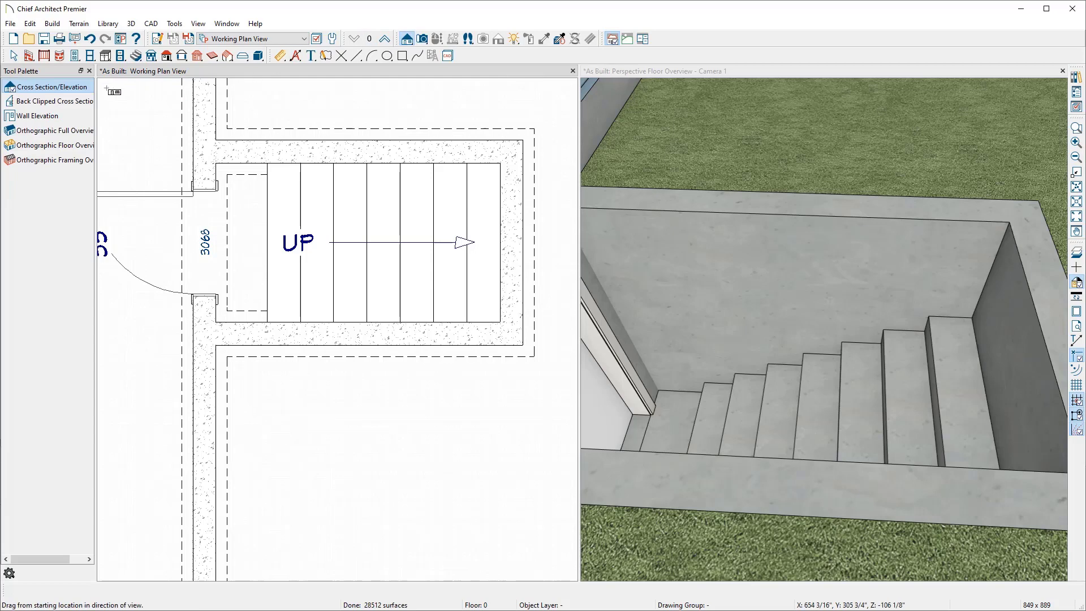
left_click(76, 103)
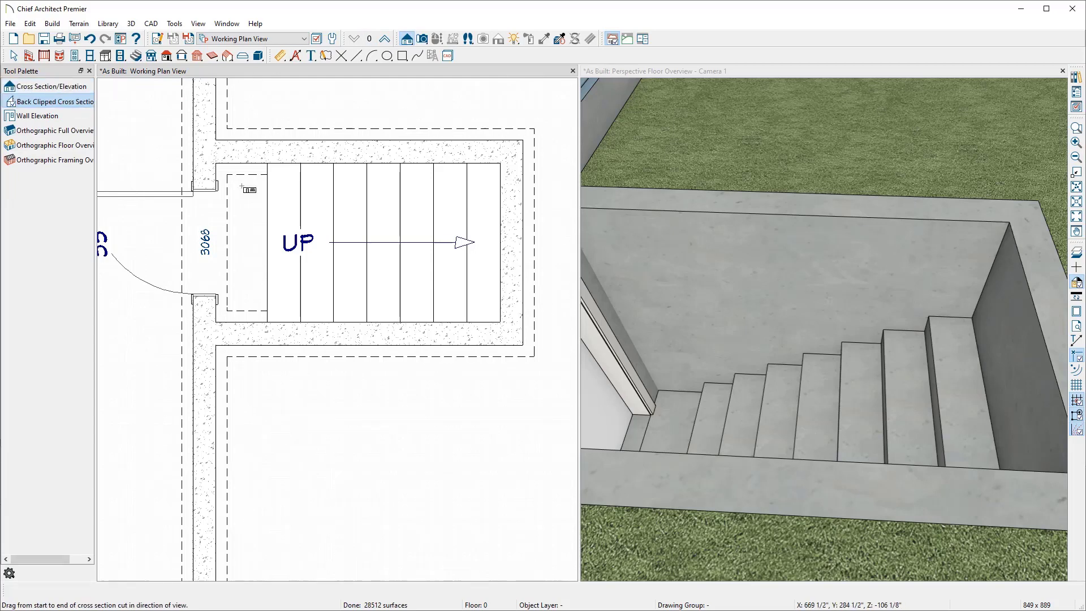
left_click_drag(398, 270, 400, 226)
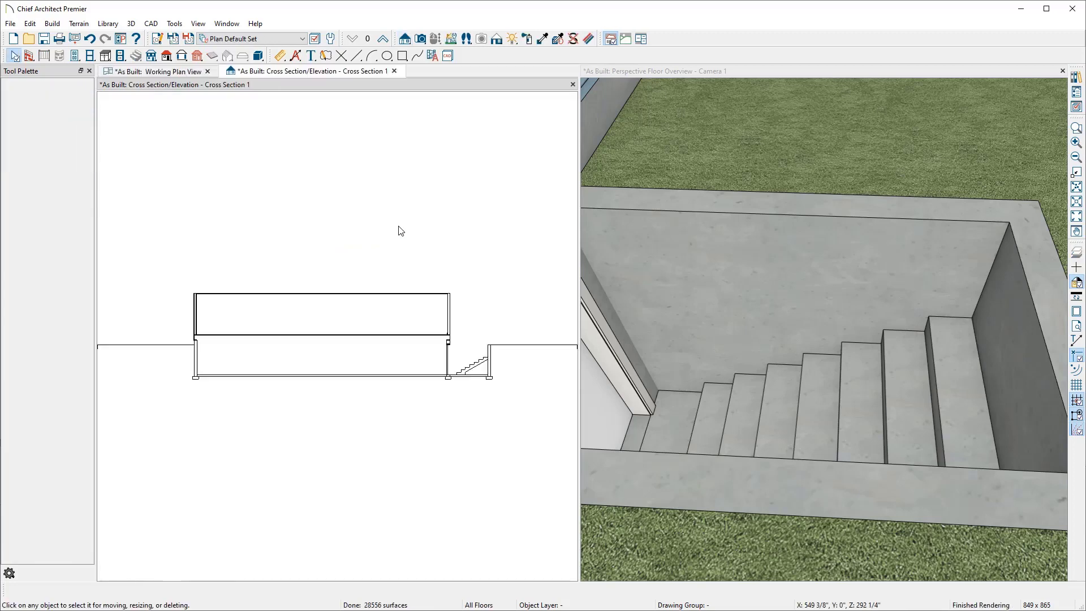
Step: In the cross section, add an end-to-end dimension from the top tread up to the top of the bulkhead wall
scroll(488, 367, "up", 6)
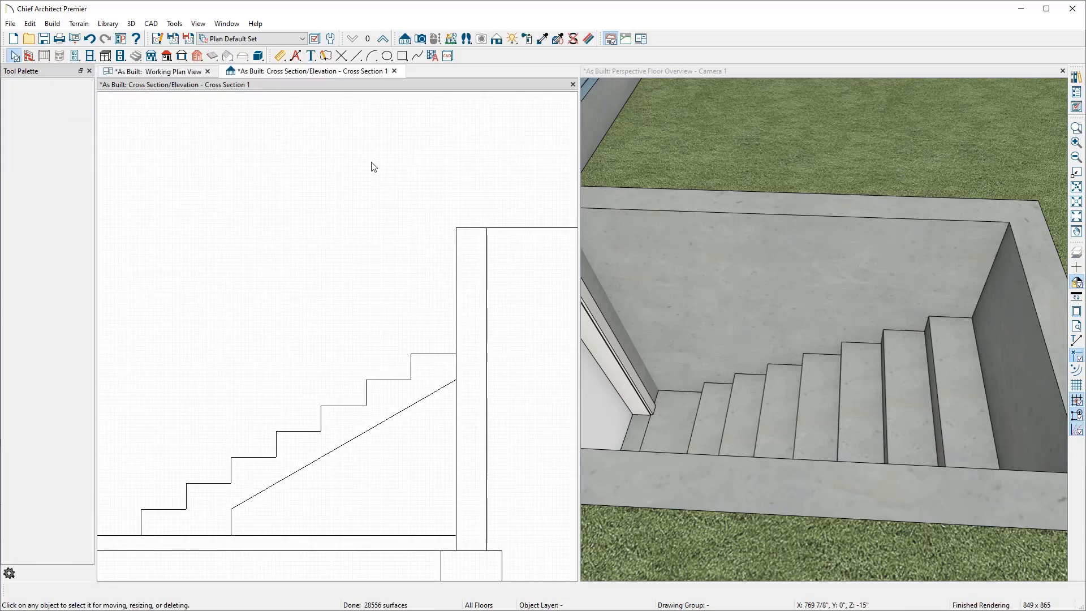
left_click(280, 55)
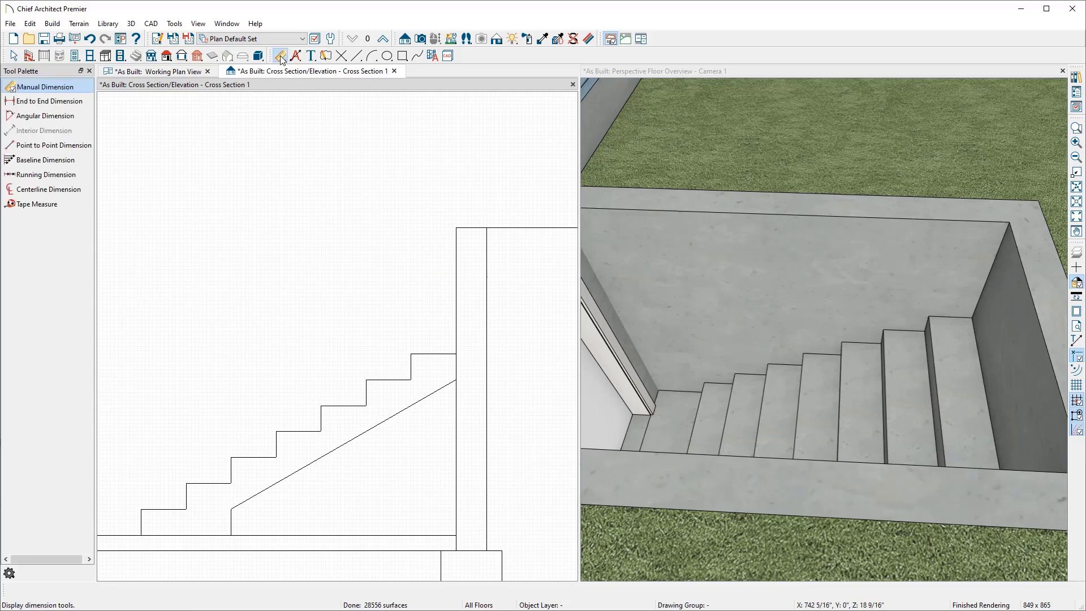
left_click(51, 102)
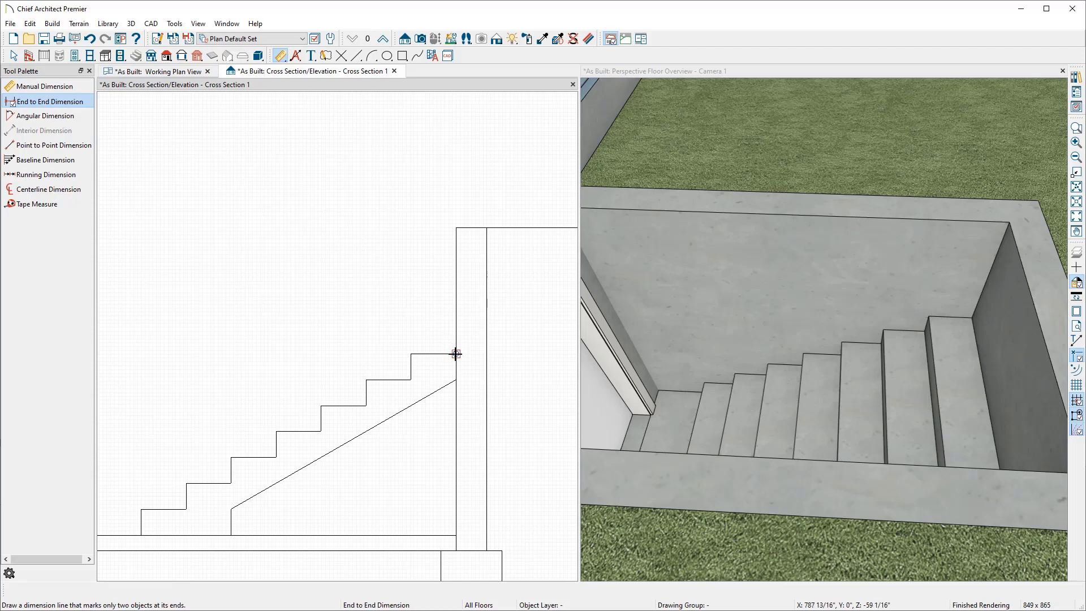
left_click_drag(456, 354, 455, 228)
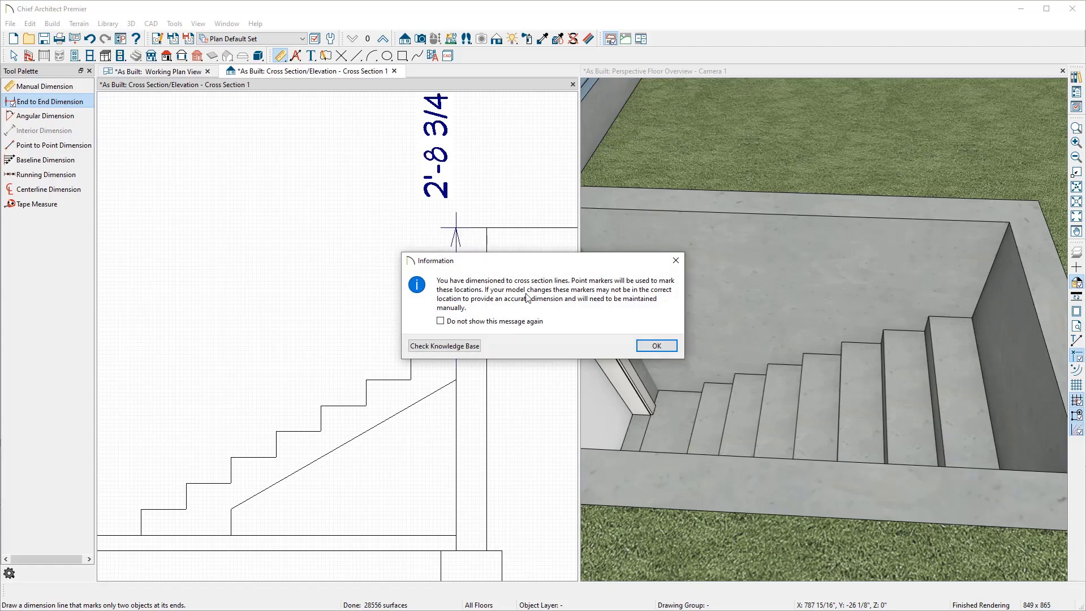
left_click(657, 349)
scroll(521, 306, "down", 4)
middle_click_drag(521, 306, 495, 319)
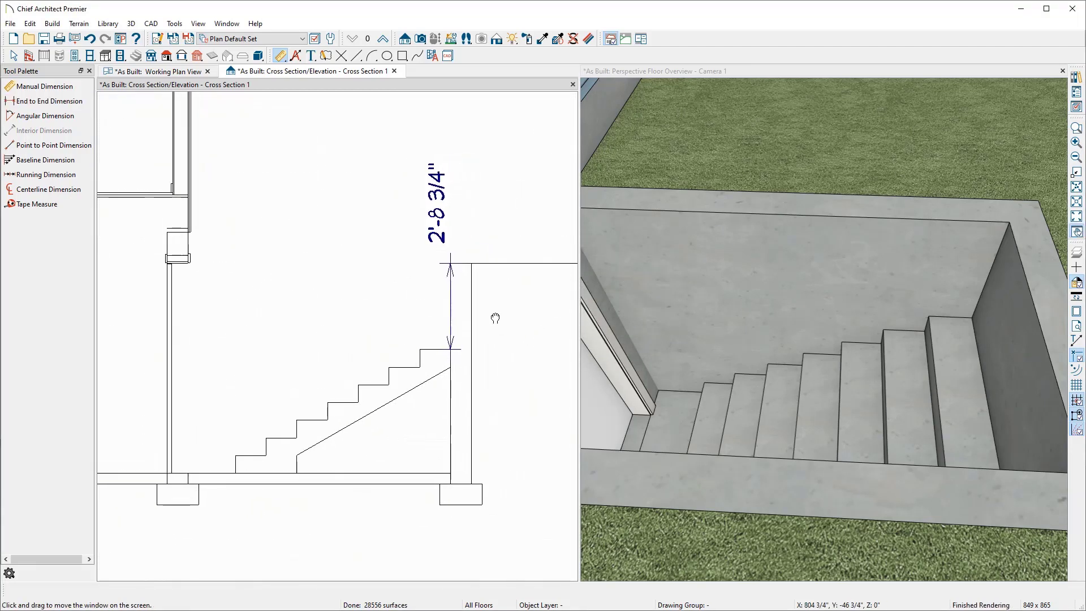
key("space")
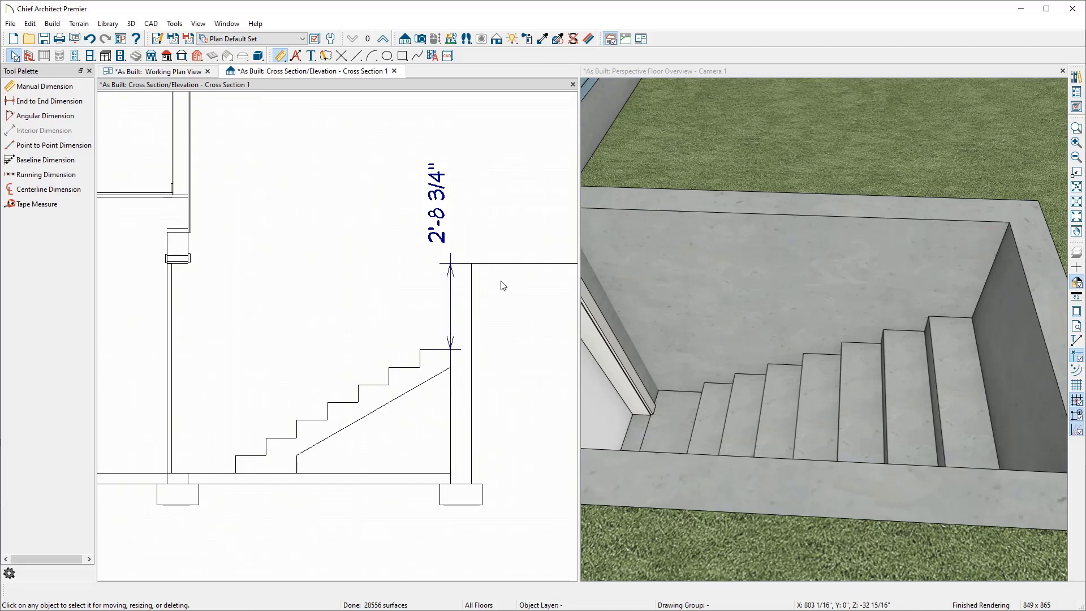
Step: Open the bulkhead staircase's specification, turn off Automatic Heights and set the top height reference to Top Tread
left_click(850, 404)
double_click(849, 404)
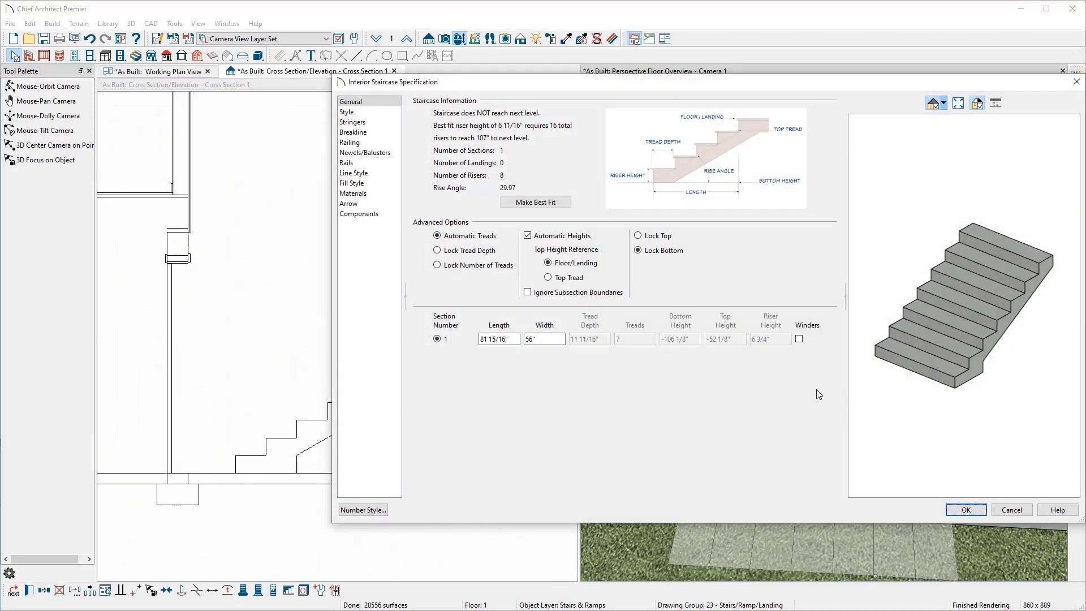
left_click(580, 239)
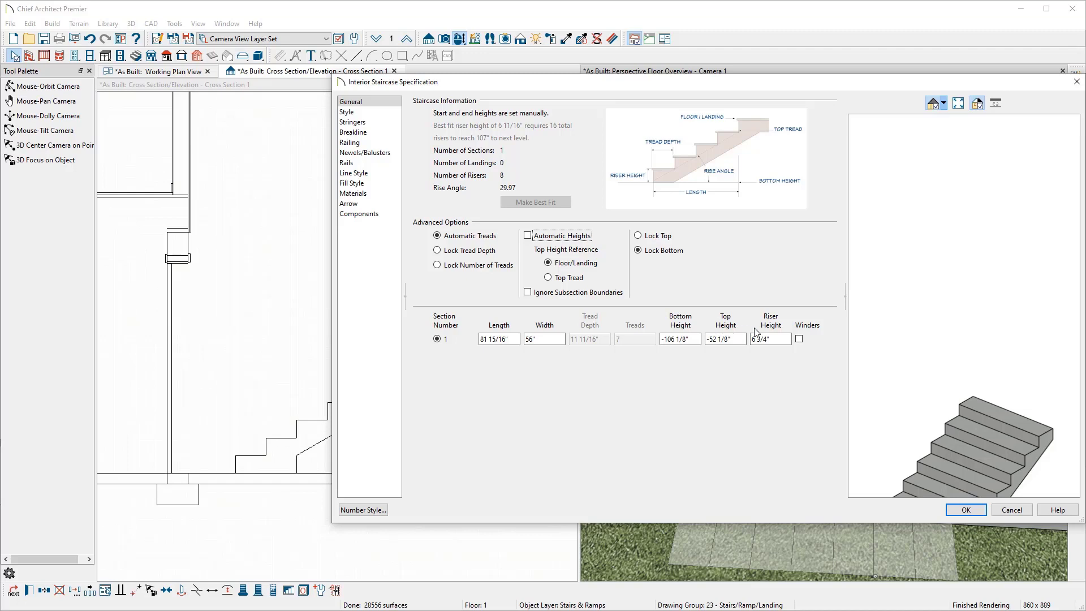
left_click_drag(918, 363, 934, 283)
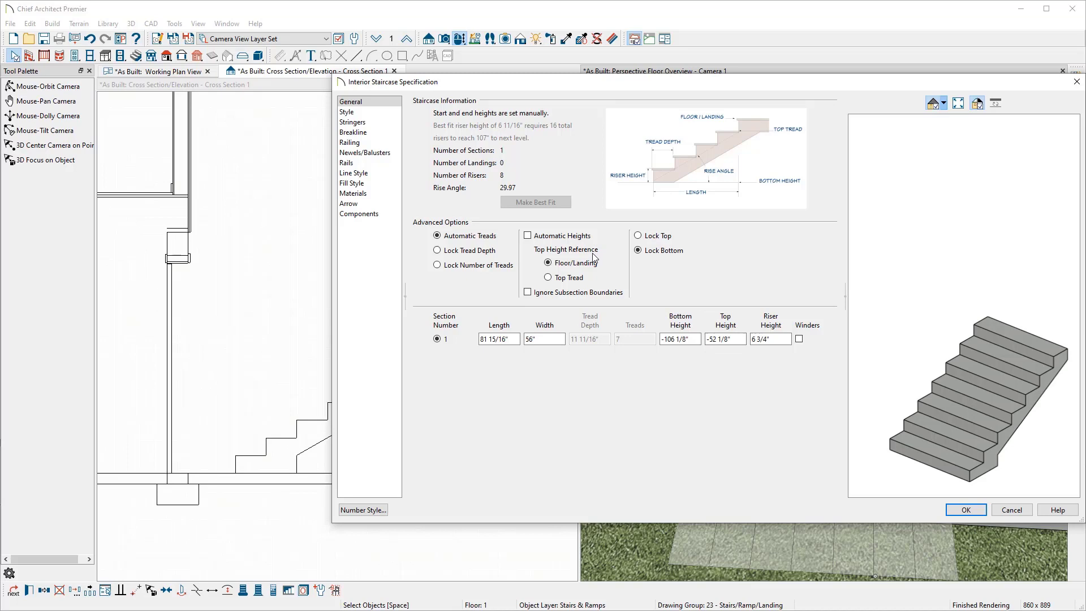
left_click_drag(574, 87, 735, 98)
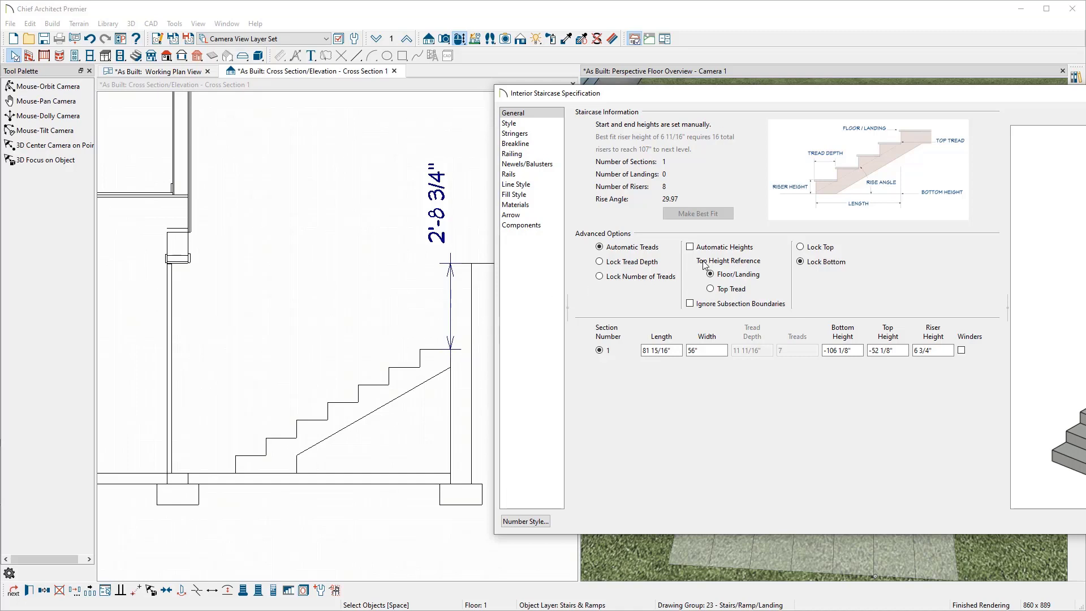
left_click(711, 290)
Step: Raise the staircase's top height by 2' 8.75" and apply the change
left_click_drag(809, 103, 616, 109)
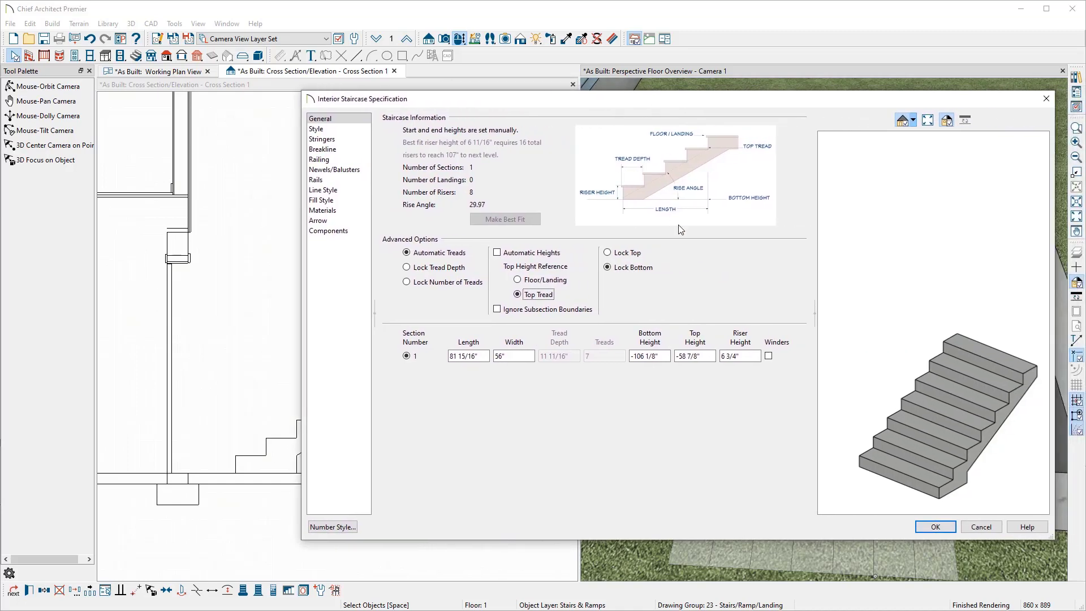
left_click(704, 357)
type("+2' 8.75")
key("Tab")
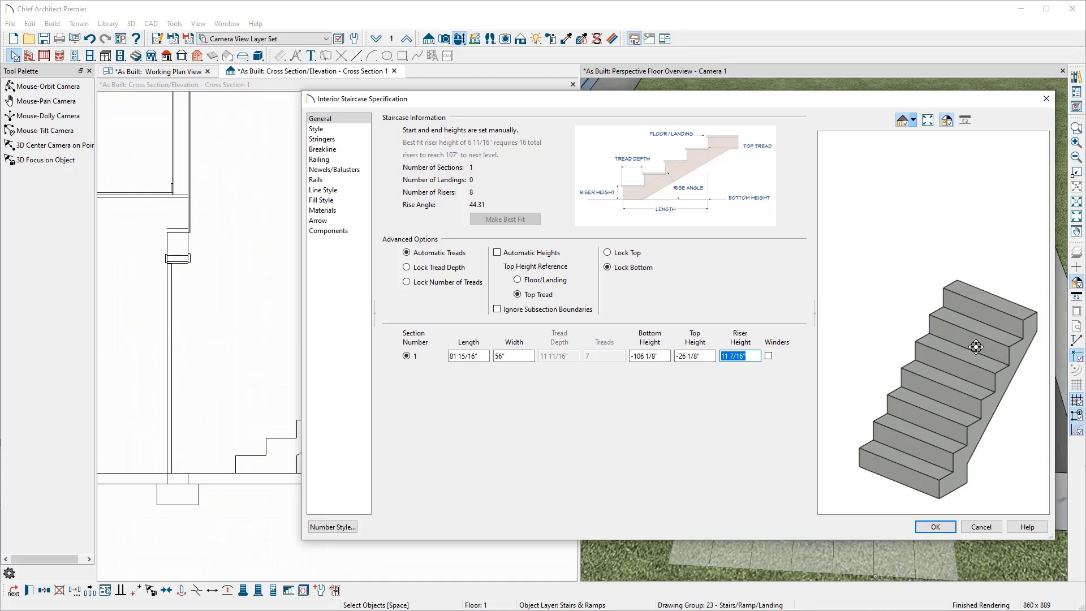
left_click(935, 527)
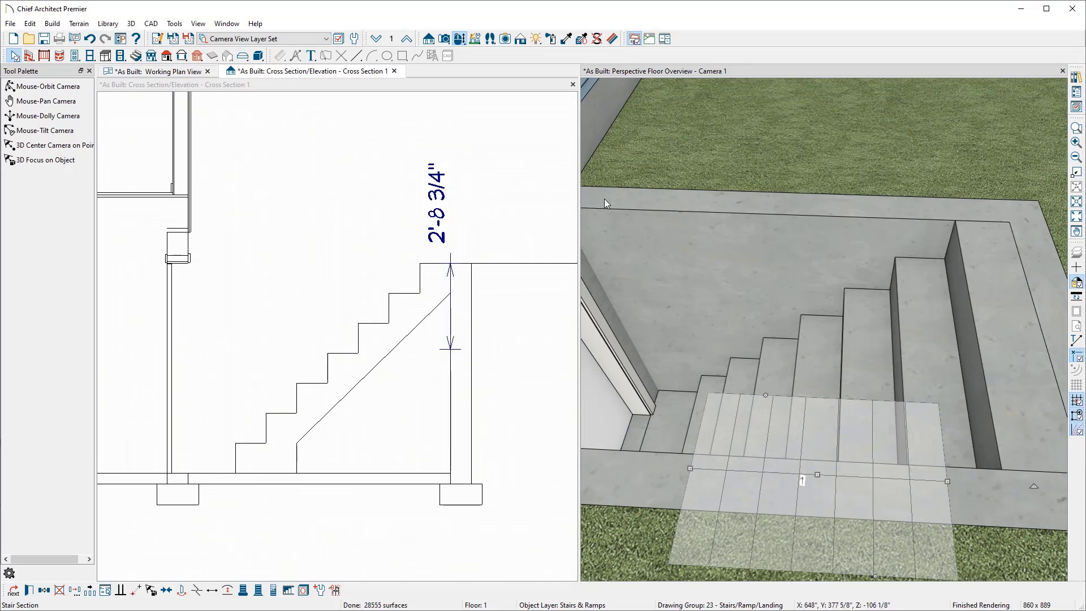
Step: Close the cross section view without saving it
left_click(395, 71)
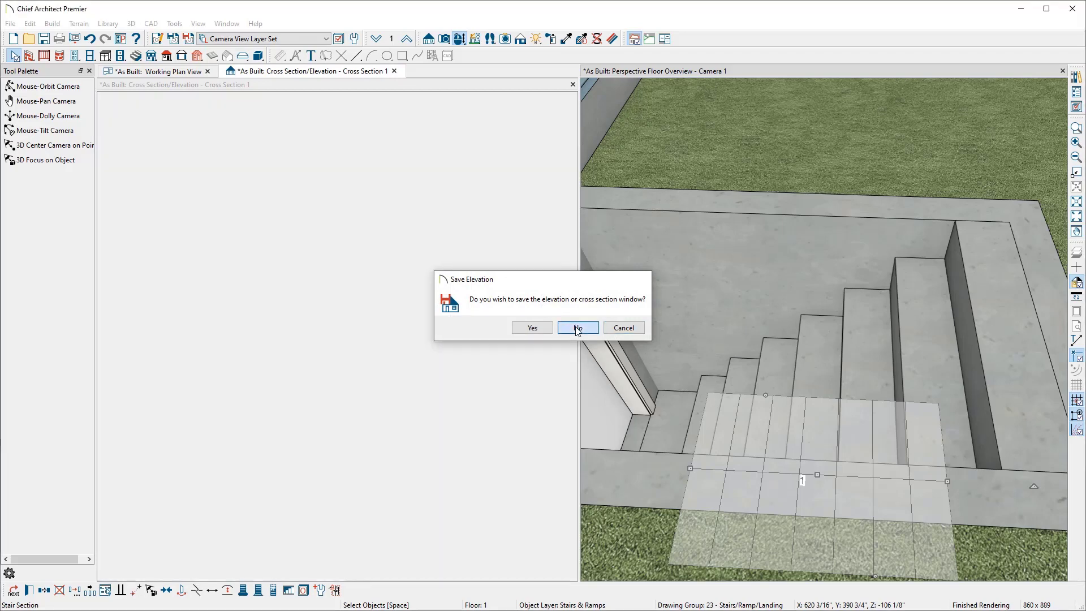
left_click(578, 328)
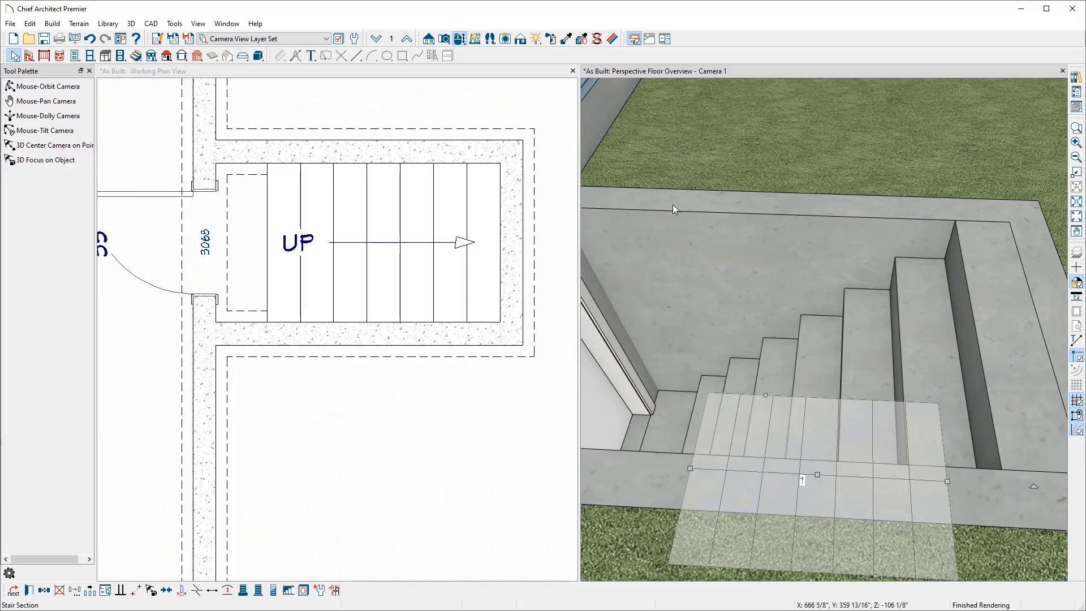
Step: Orbit the 3D camera view to inspect the bulkhead stairwell and its door from above and below grade
left_click(695, 73)
left_click(462, 40)
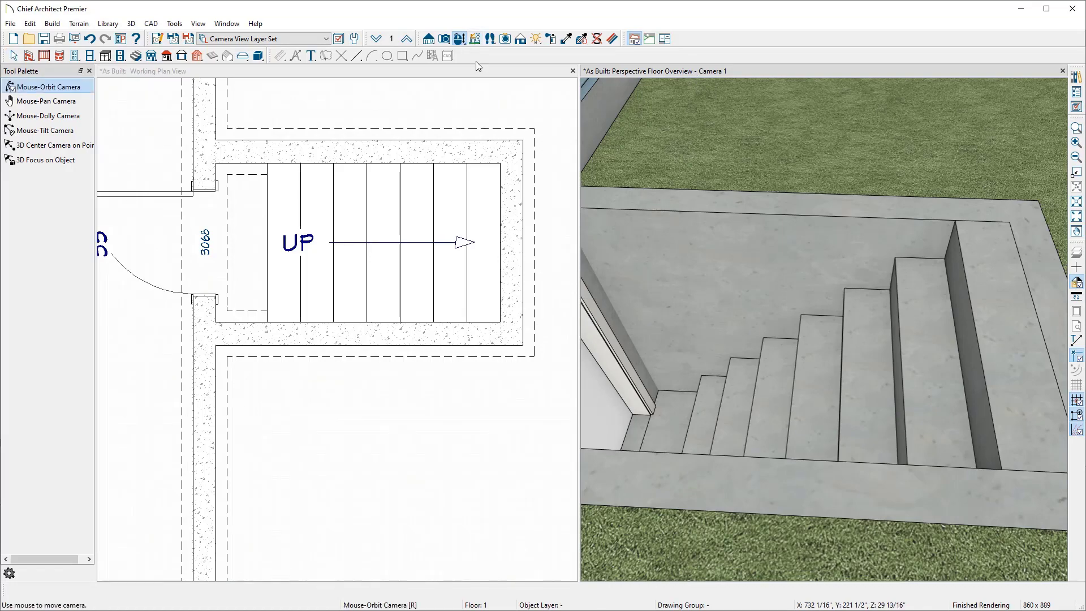
left_click_drag(862, 268, 842, 259)
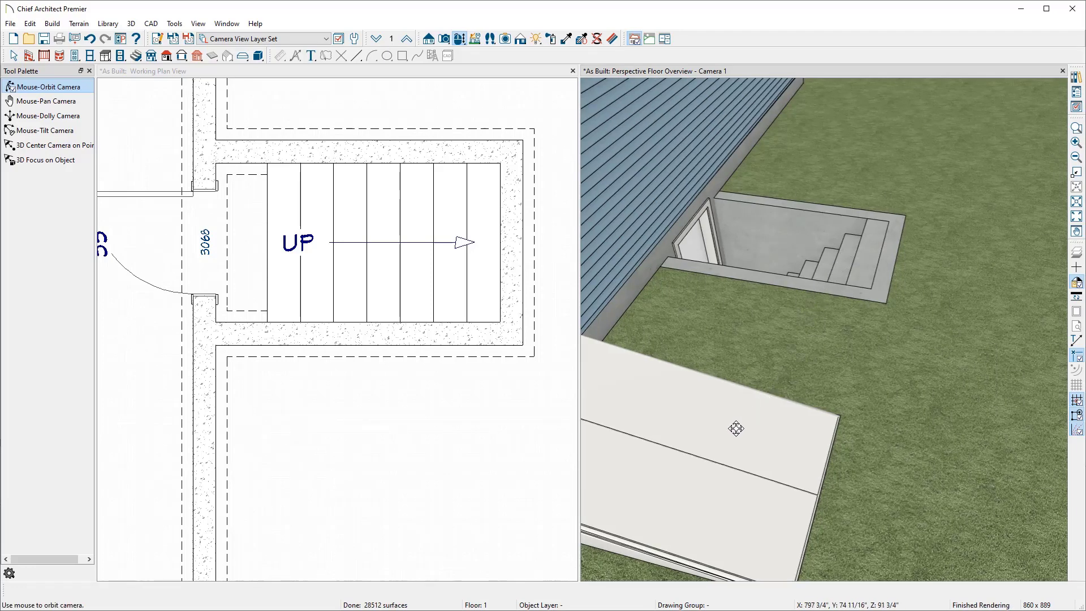
key("space")
left_click(715, 437)
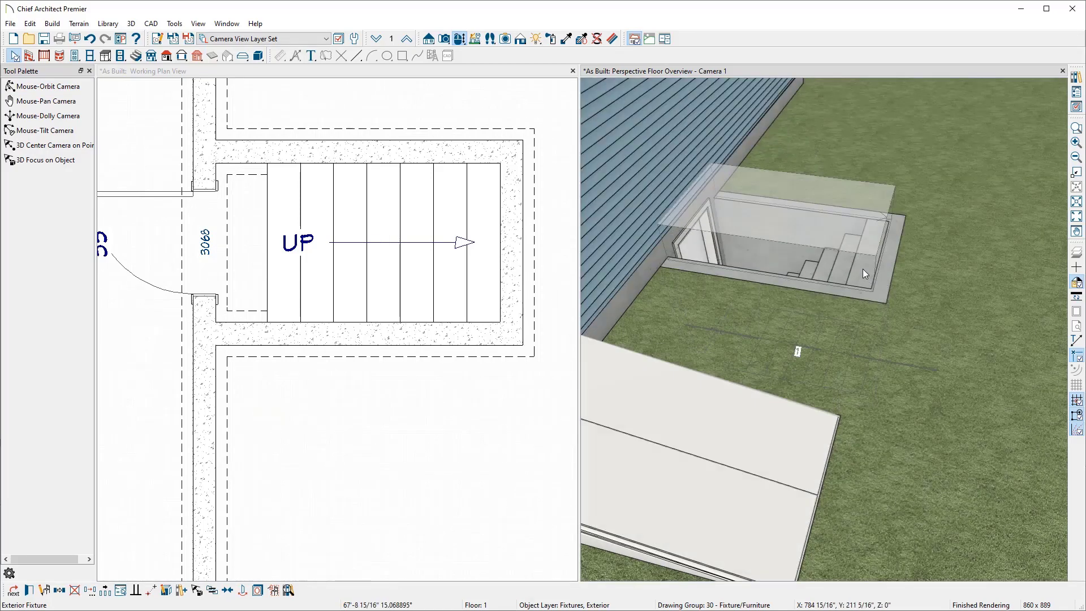
left_click(863, 269)
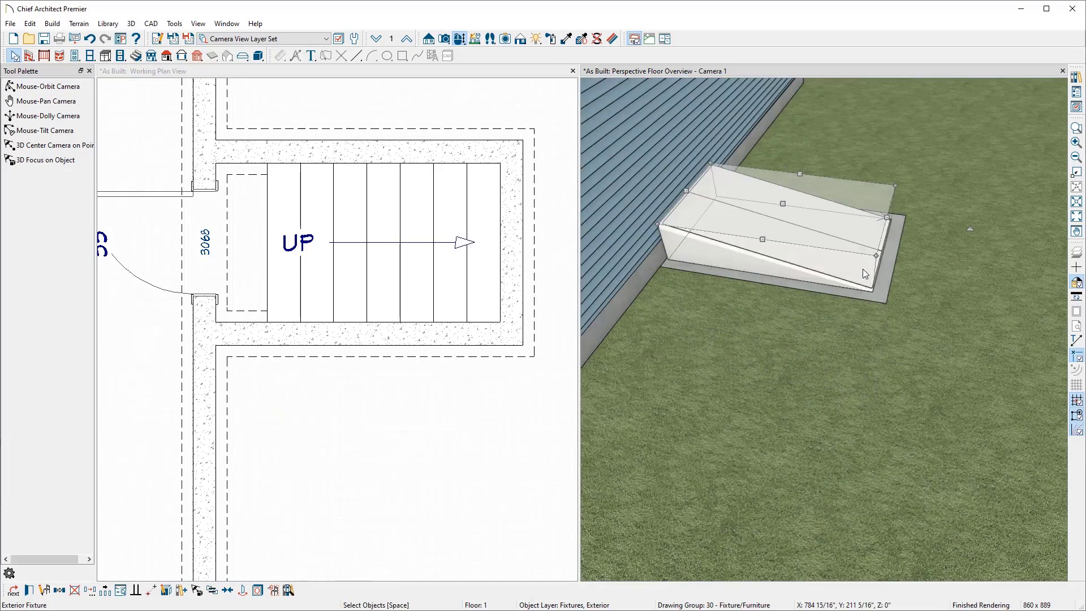
left_click(377, 39)
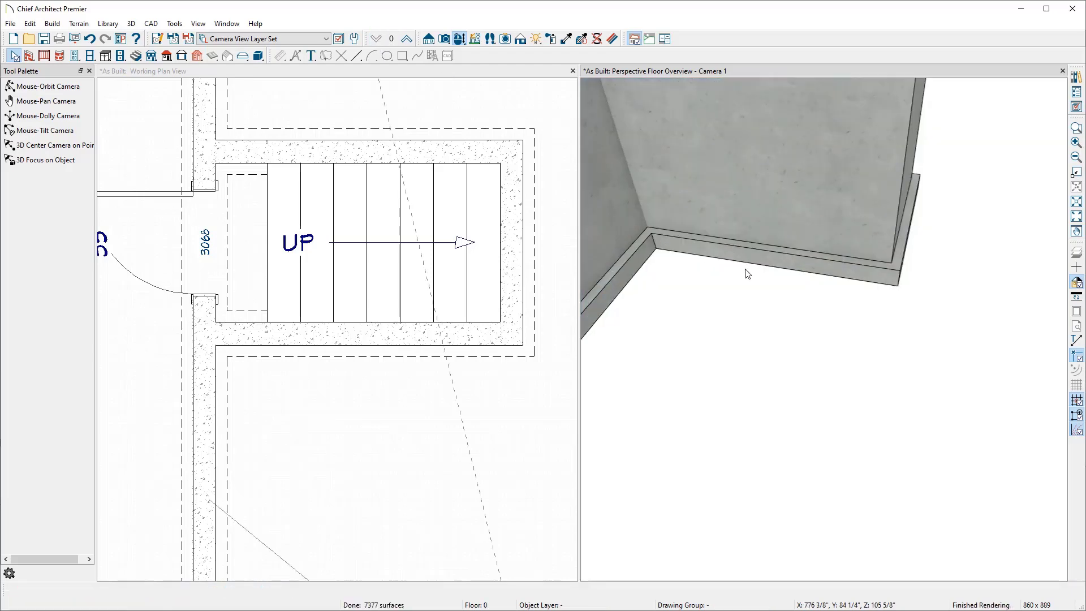
left_click(460, 39)
left_click_drag(626, 189, 669, 232)
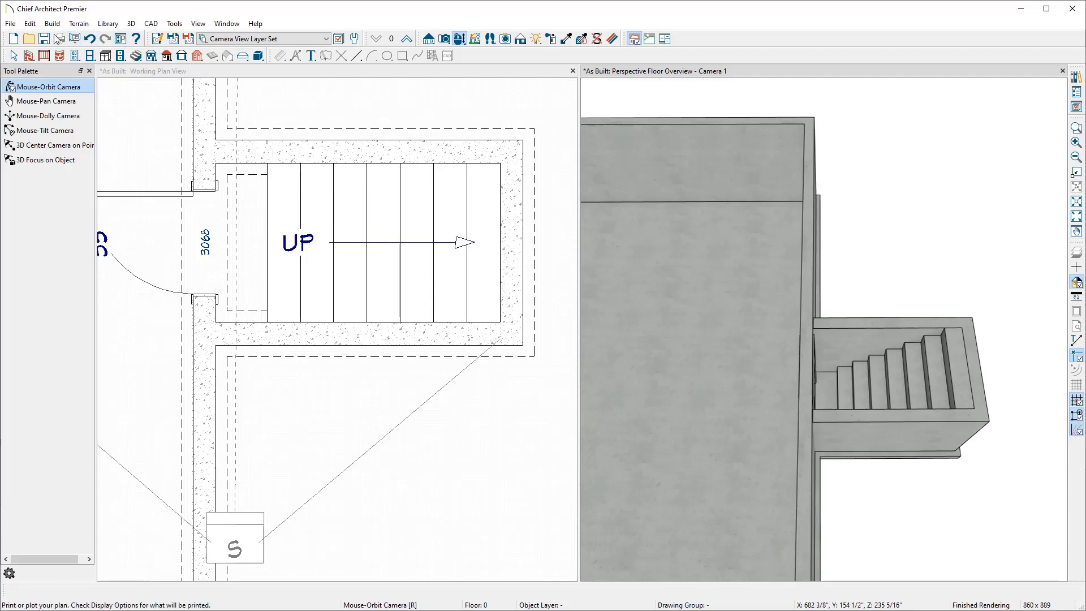
Step: Save the plan as a new file named Remodel
left_click(10, 24)
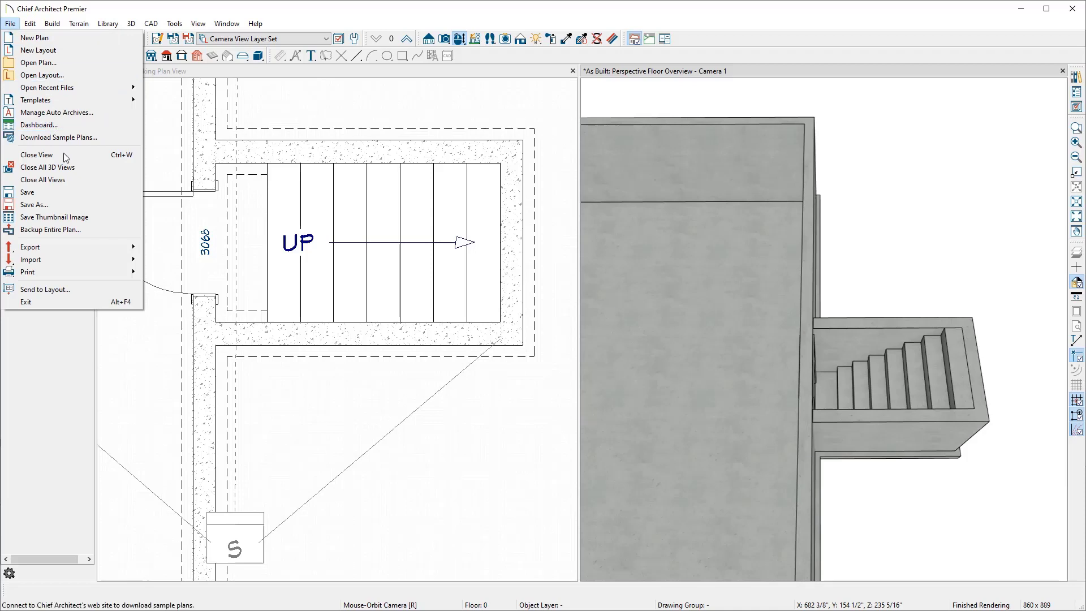
left_click(73, 205)
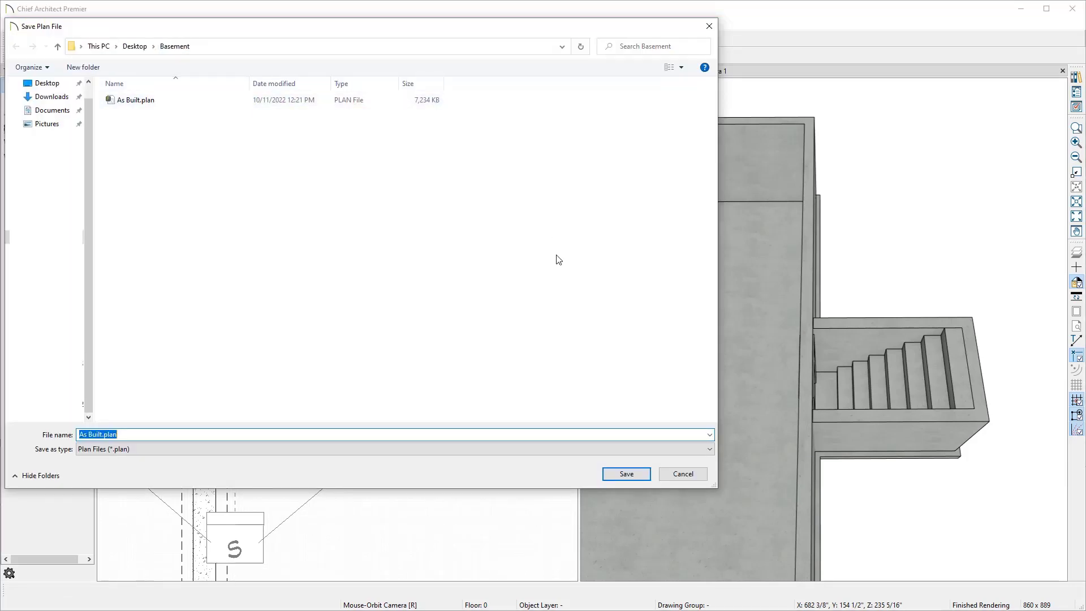
type("Remodel")
left_click(622, 474)
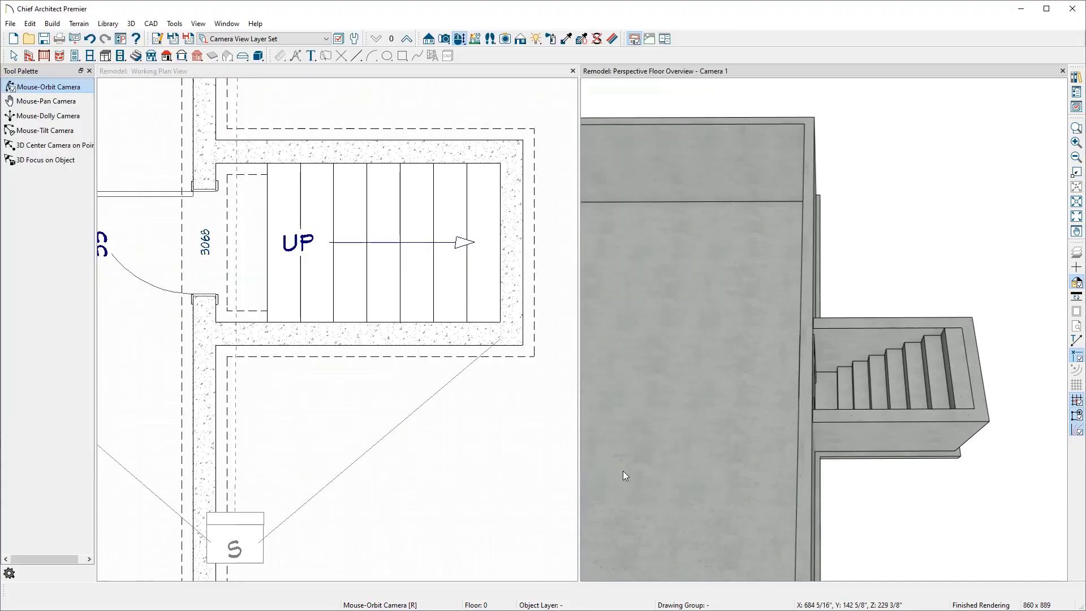
Step: Close the 3D camera view and zoom out to show the whole basement plan
left_click(1063, 71)
scroll(815, 390, "down", 6)
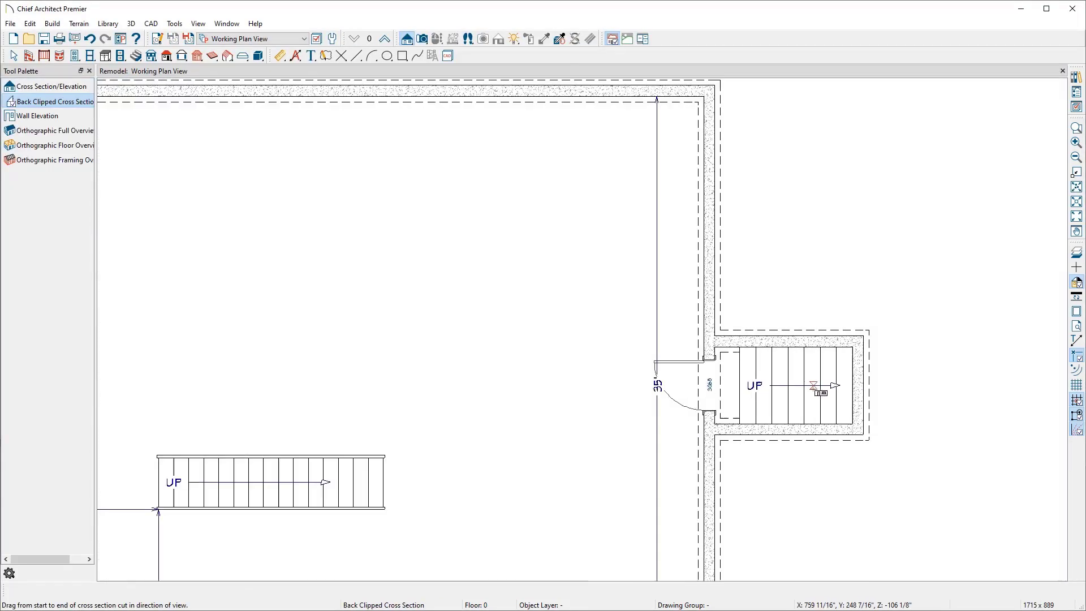
scroll(813, 385, "down", 1)
middle_click_drag(812, 386, 990, 335)
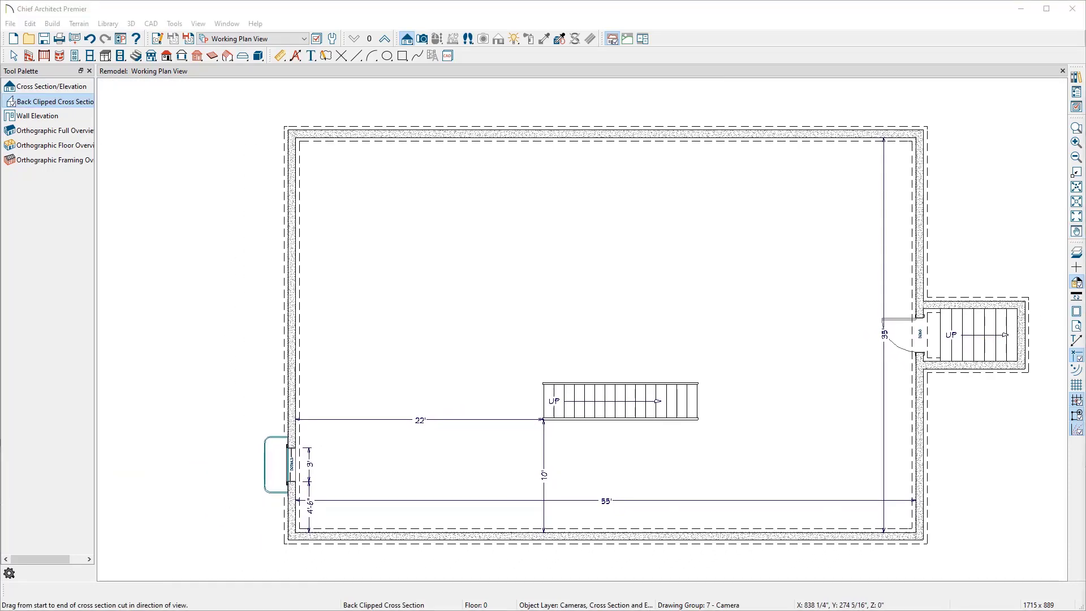
left_click_drag(1085, 104, 457, 60)
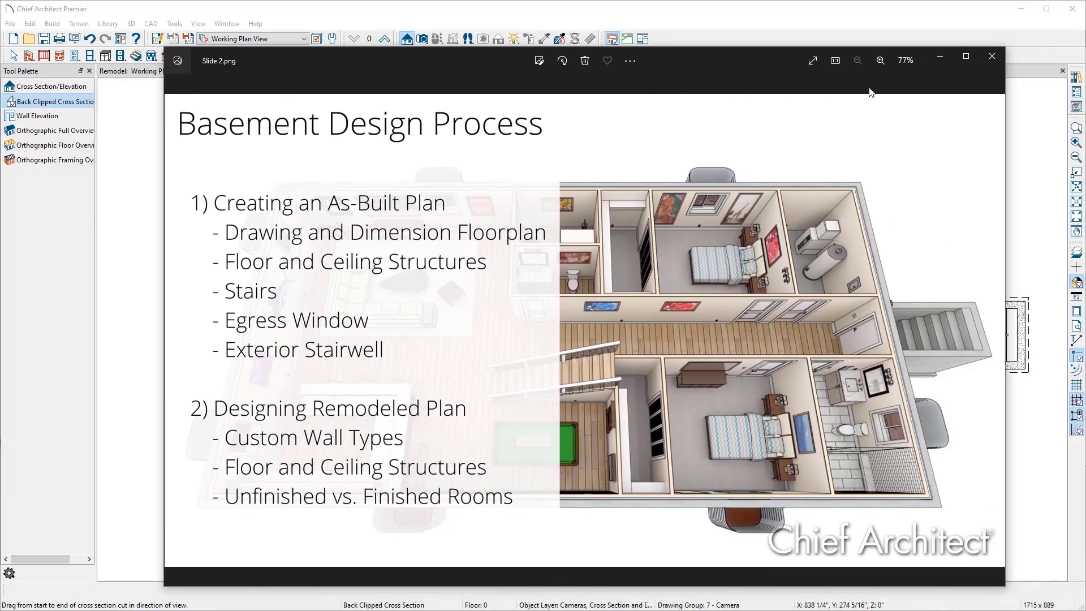
left_click(967, 56)
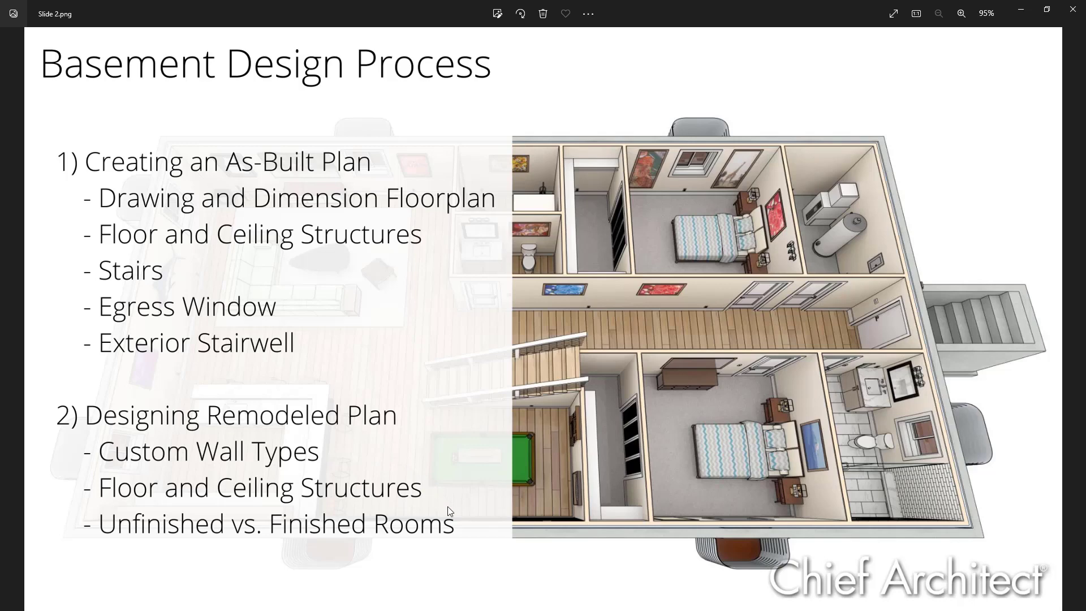
key("Right")
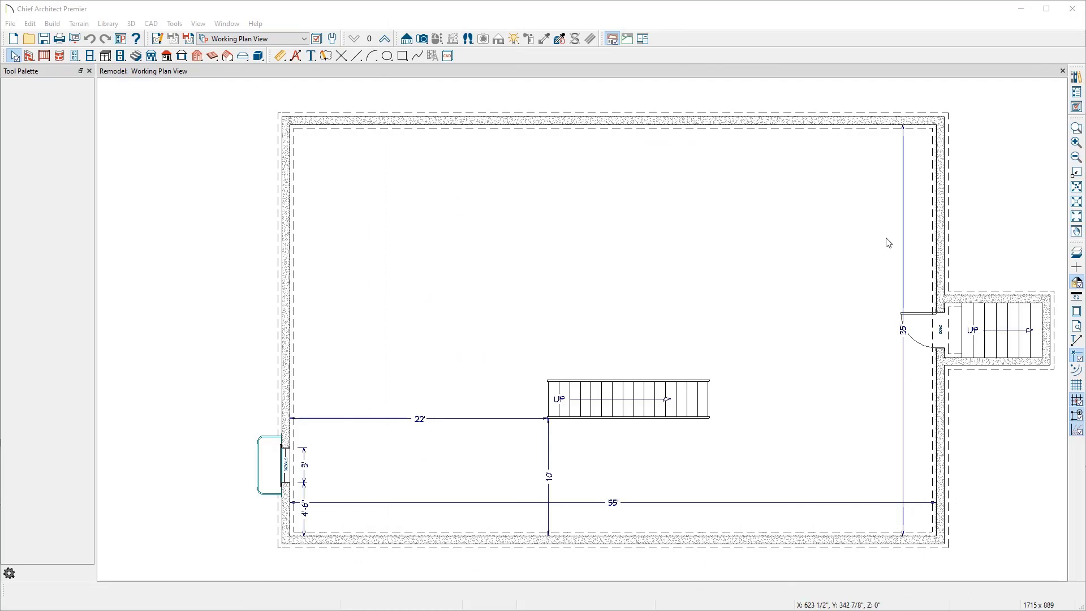
Step: Turn off display of the Dimensions, Plan layer for the plan's dimensions
left_click(903, 396)
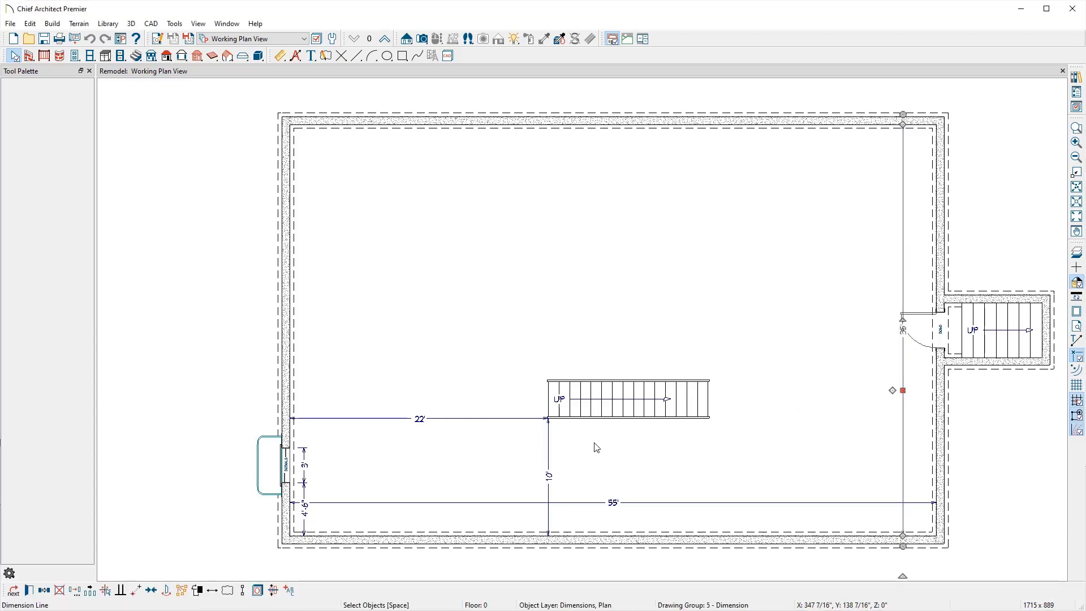
left_click(257, 591)
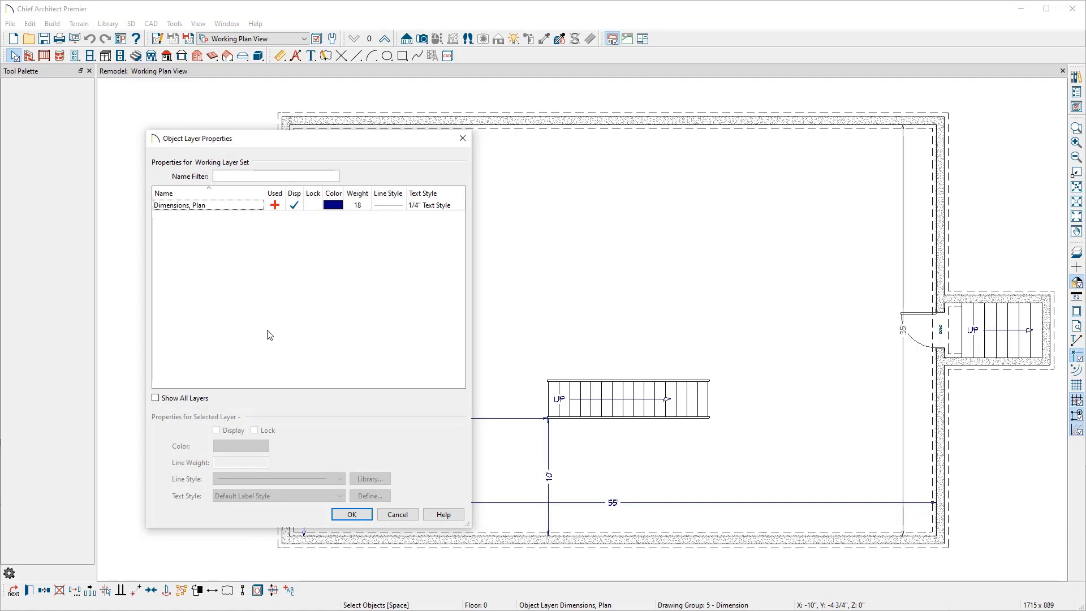
left_click(295, 205)
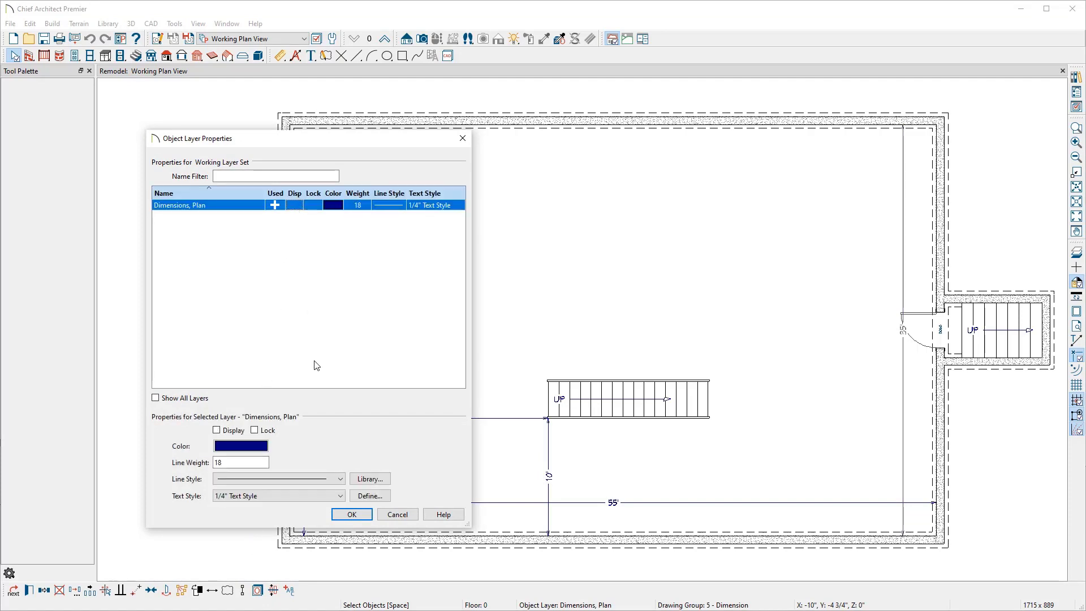
left_click(338, 516)
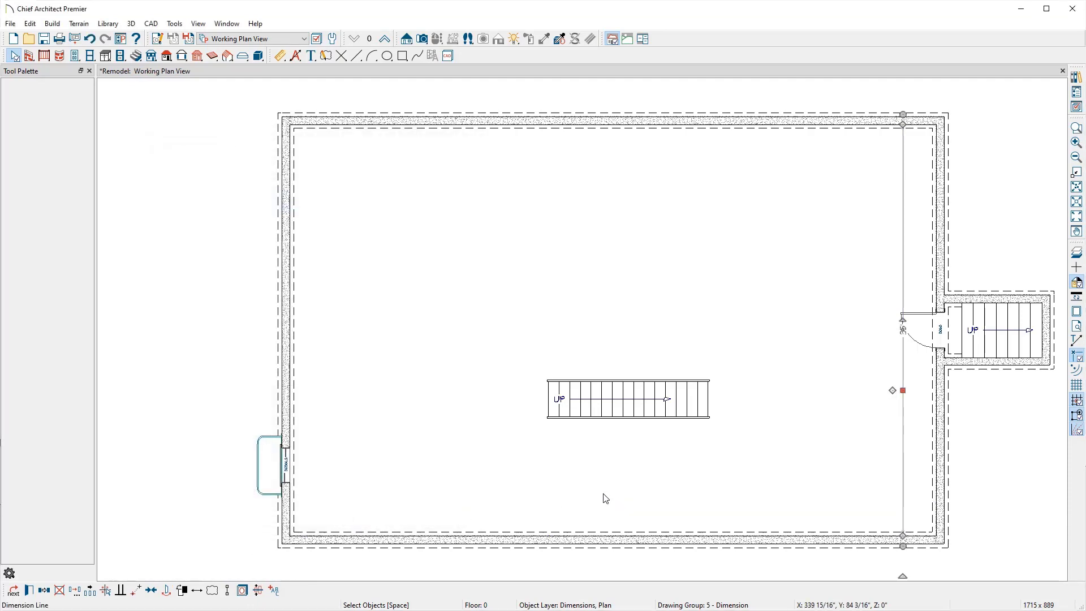
Step: Delete the selected vertical dimension line beside the bulkhead opening
left_click(1079, 109)
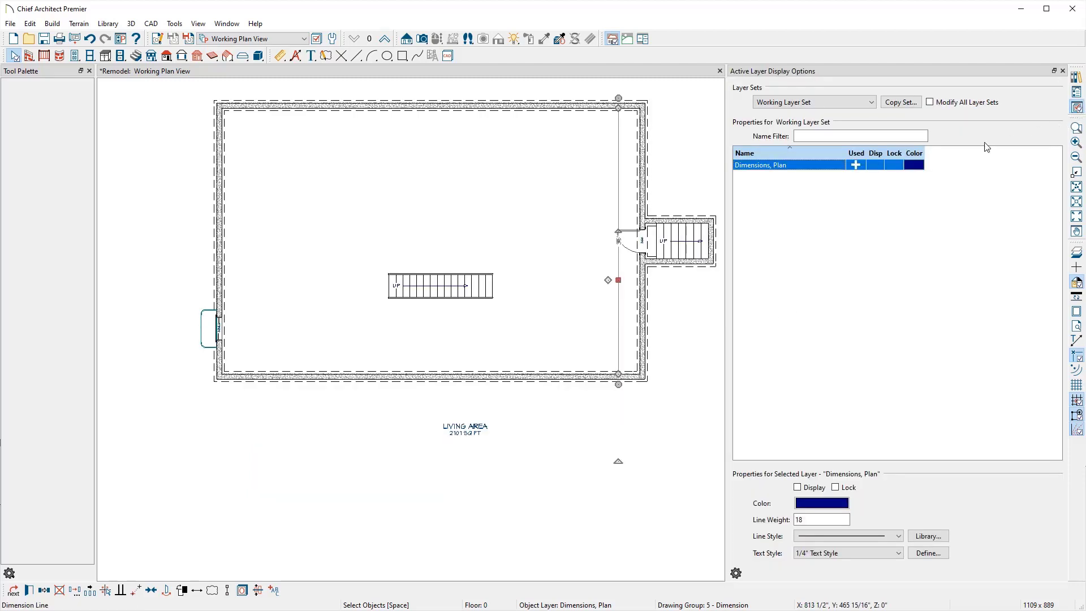
left_click(1063, 71)
key("Delete")
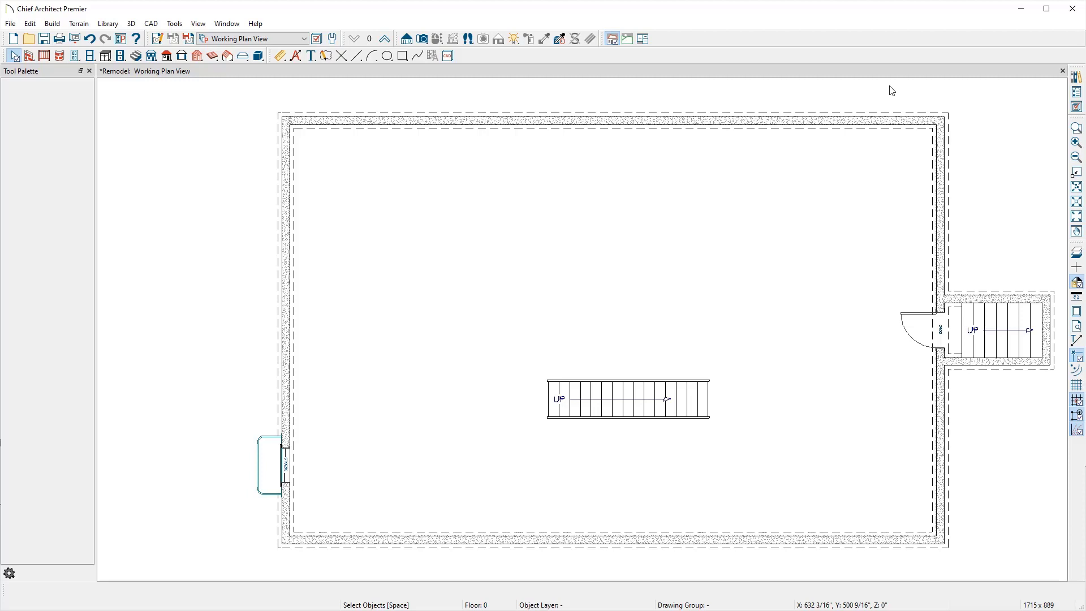
Step: Draw a straight interior wall about 51'-7" long just inside and parallel to the basement's top foundation wall
left_click(32, 57)
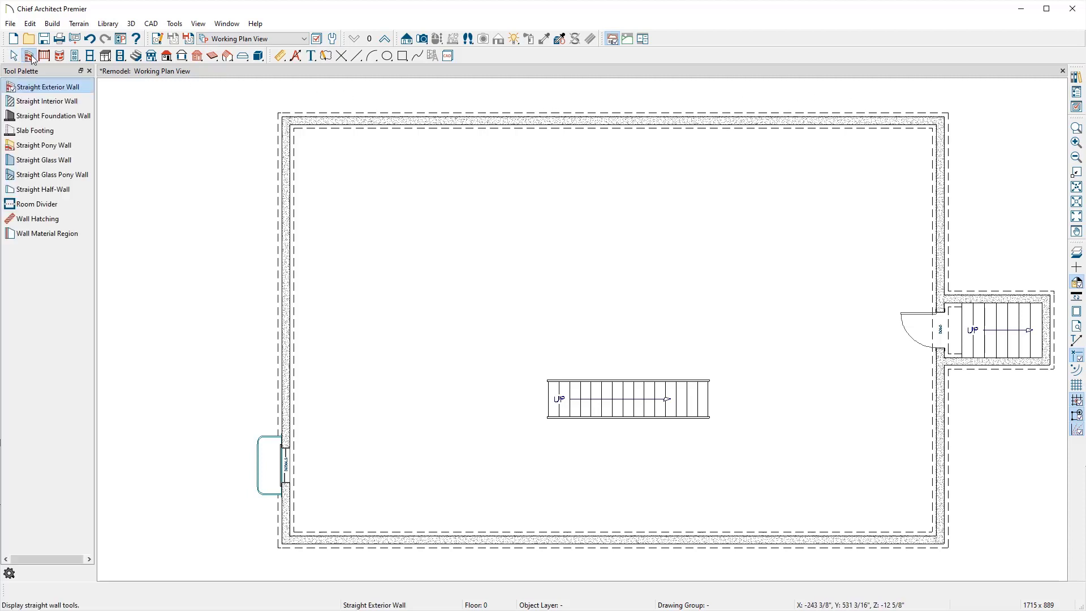
left_click(36, 102)
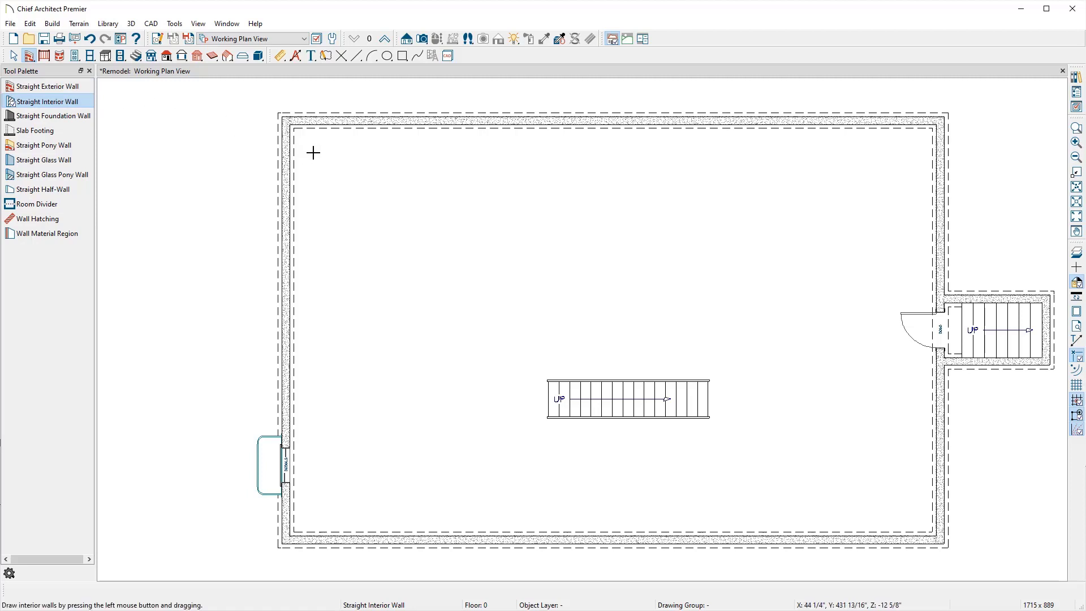
left_click_drag(314, 153, 918, 158)
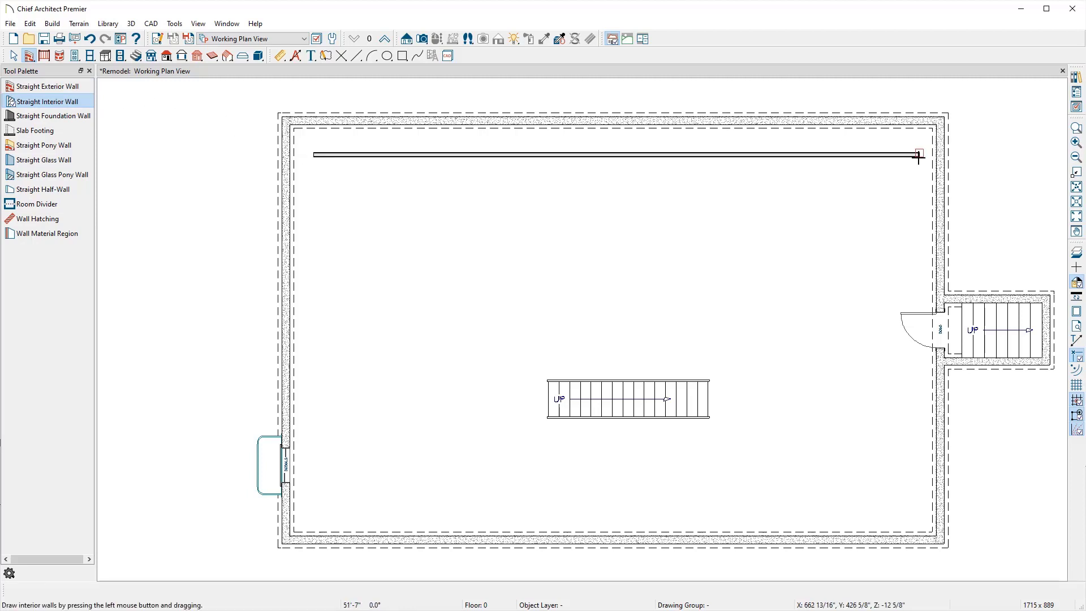
Step: Open the new wall's wall type definitions and copy Interior-4 as a new wall type named Interior-4, Insulated
left_click(893, 158)
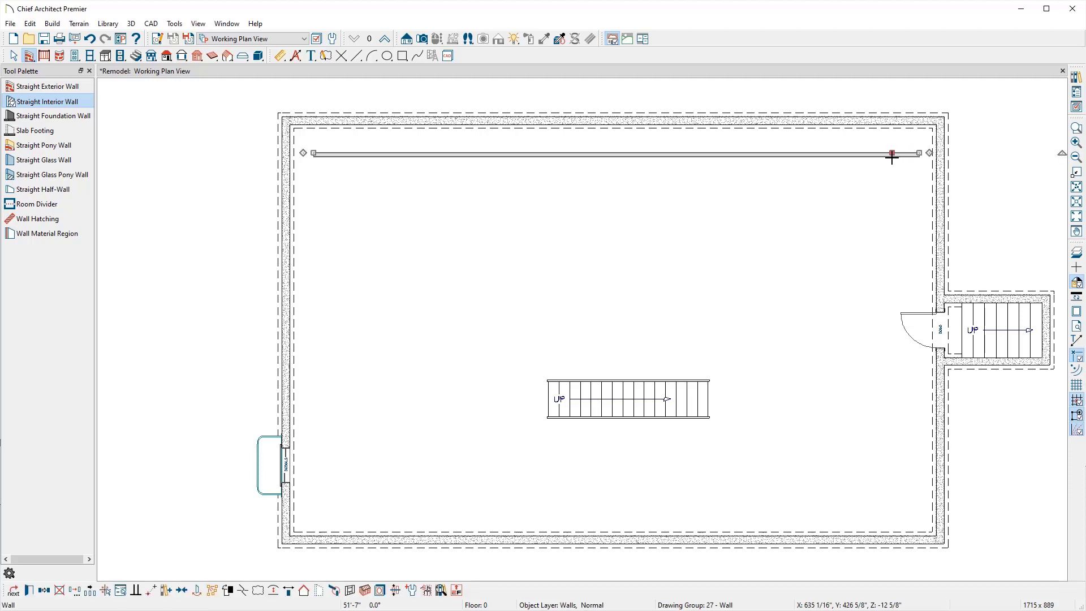
double_click(893, 159)
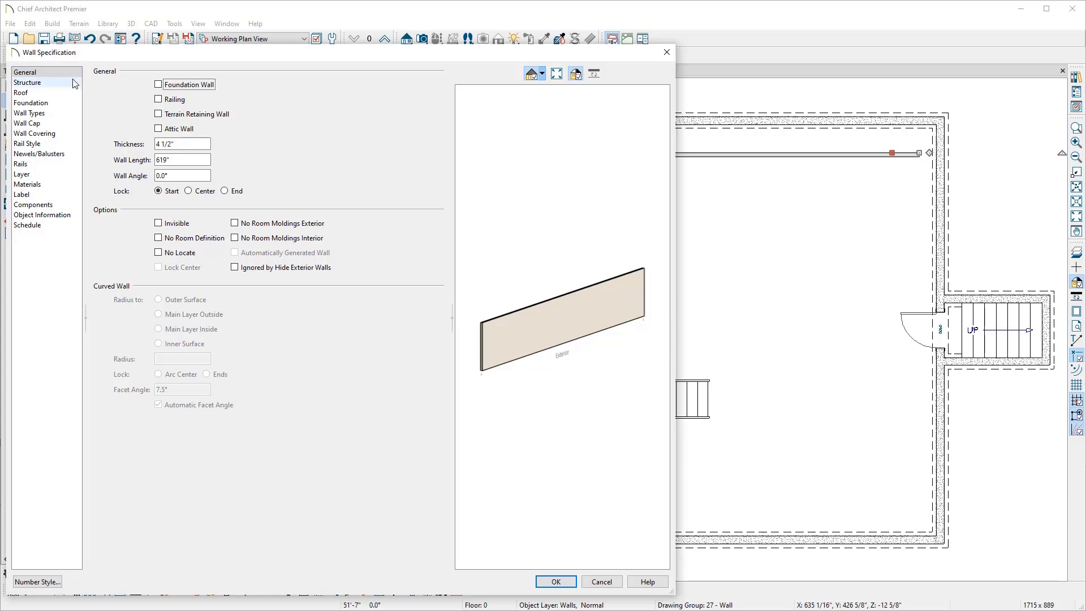
left_click(63, 115)
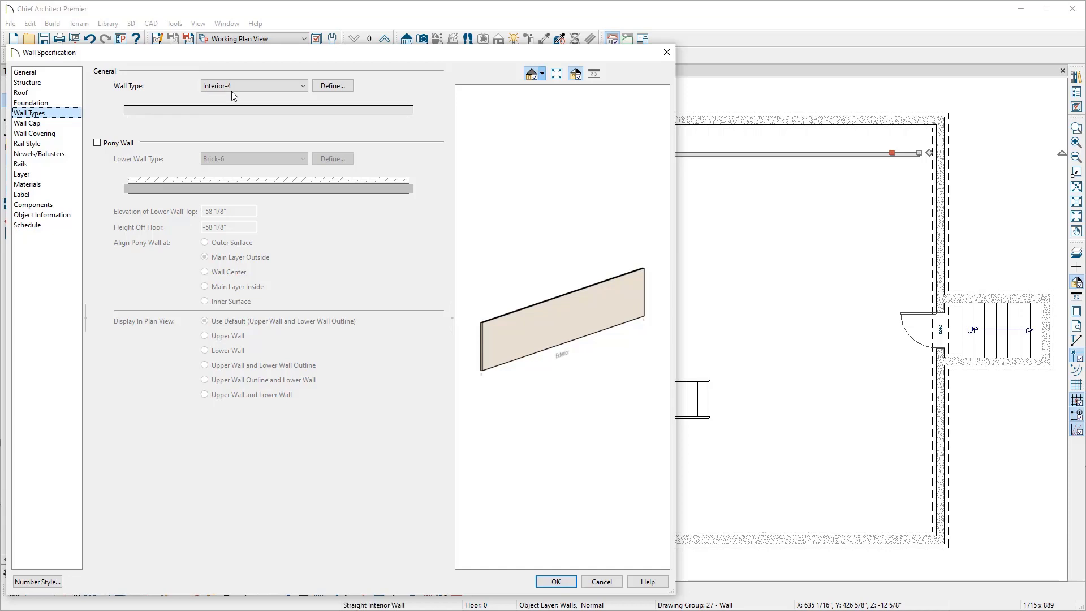
left_click(331, 88)
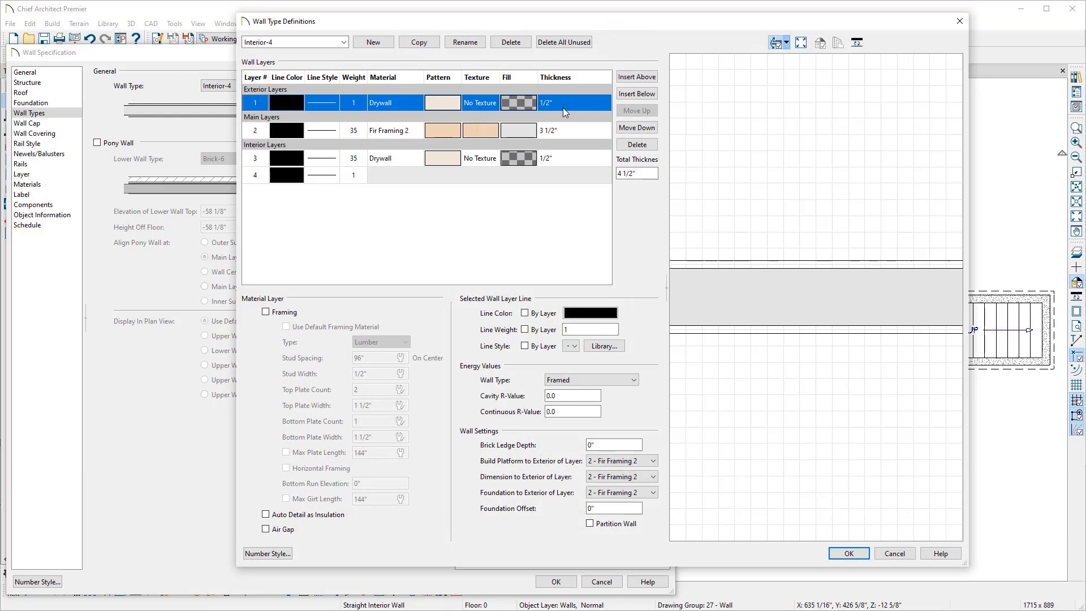
left_click(406, 134)
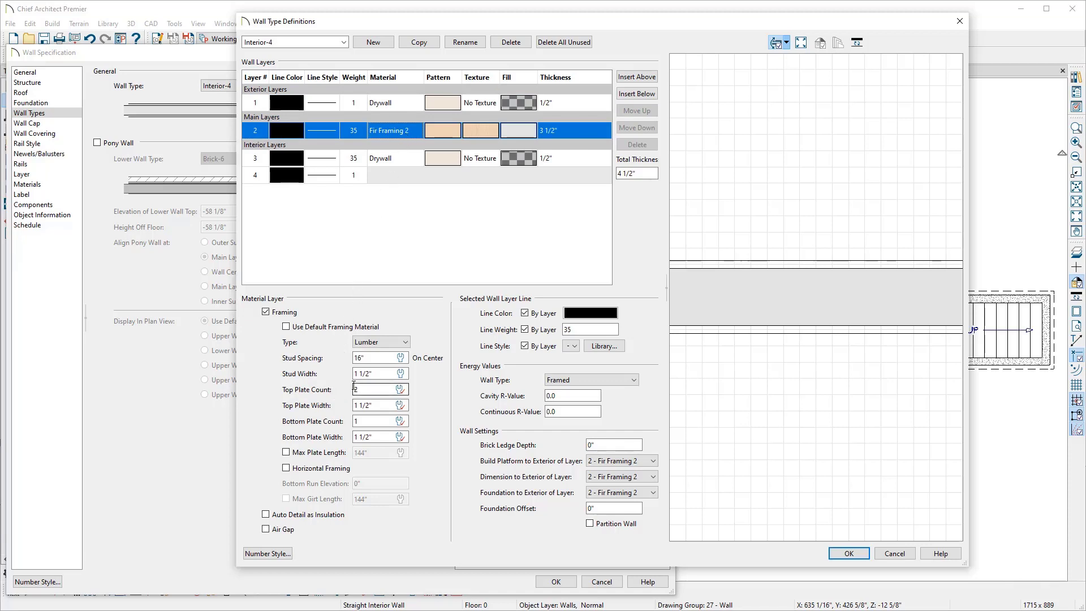
left_click(396, 163)
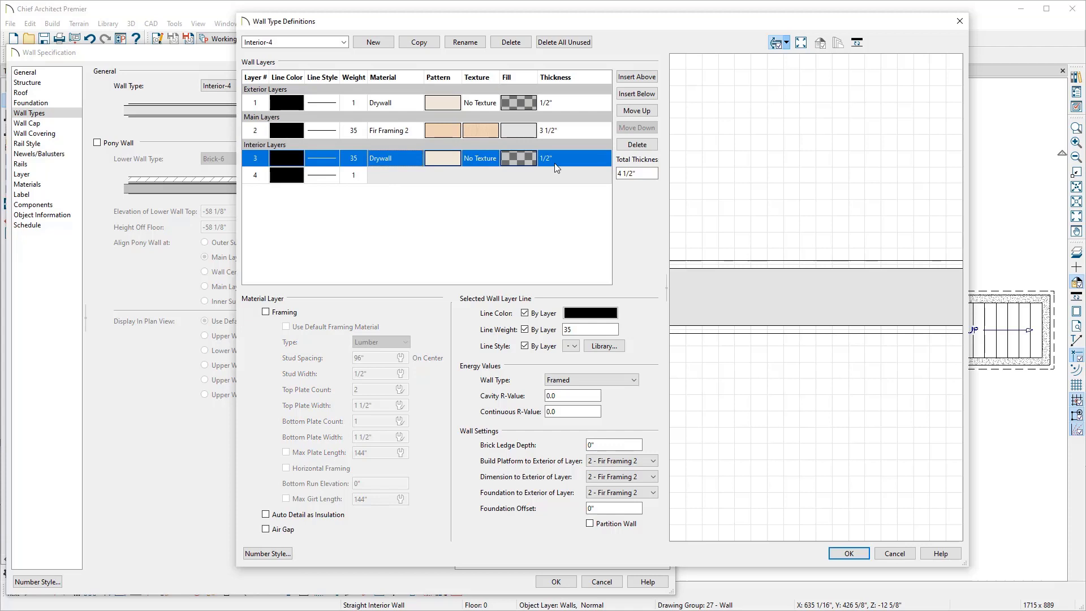
left_click(412, 47)
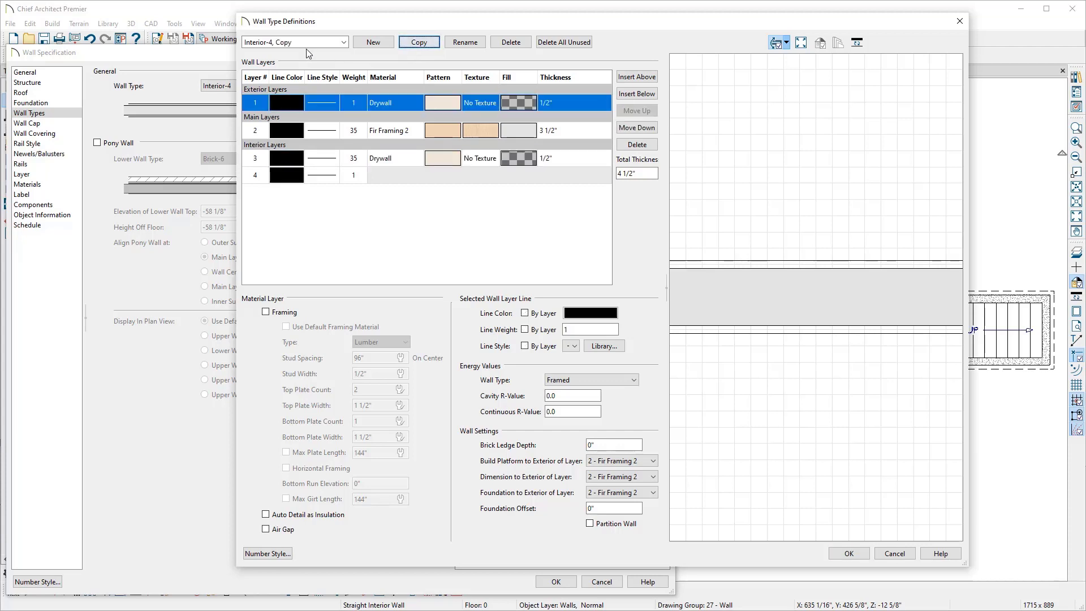
left_click_drag(307, 43, 278, 42)
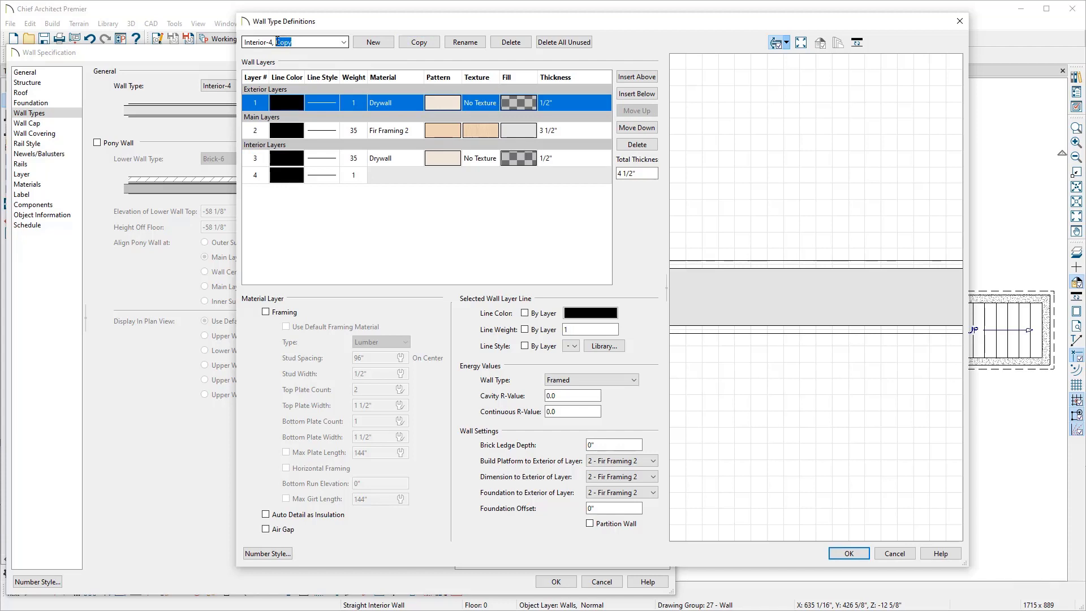
type("b")
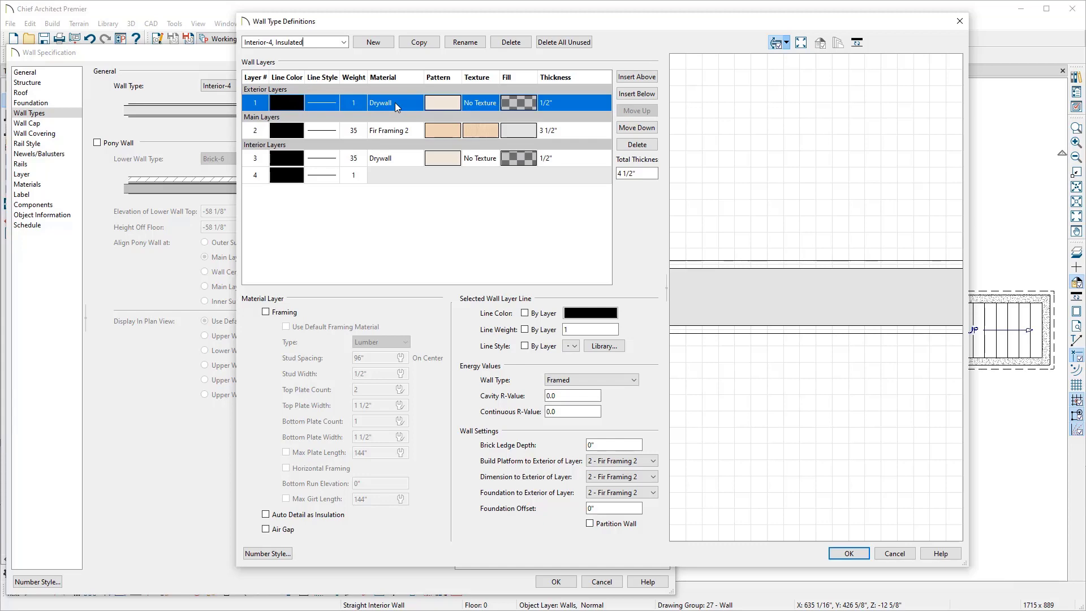
Step: Change the exterior drywall layer's material to Insulation Rigid from the Insulation materials
left_click(396, 103)
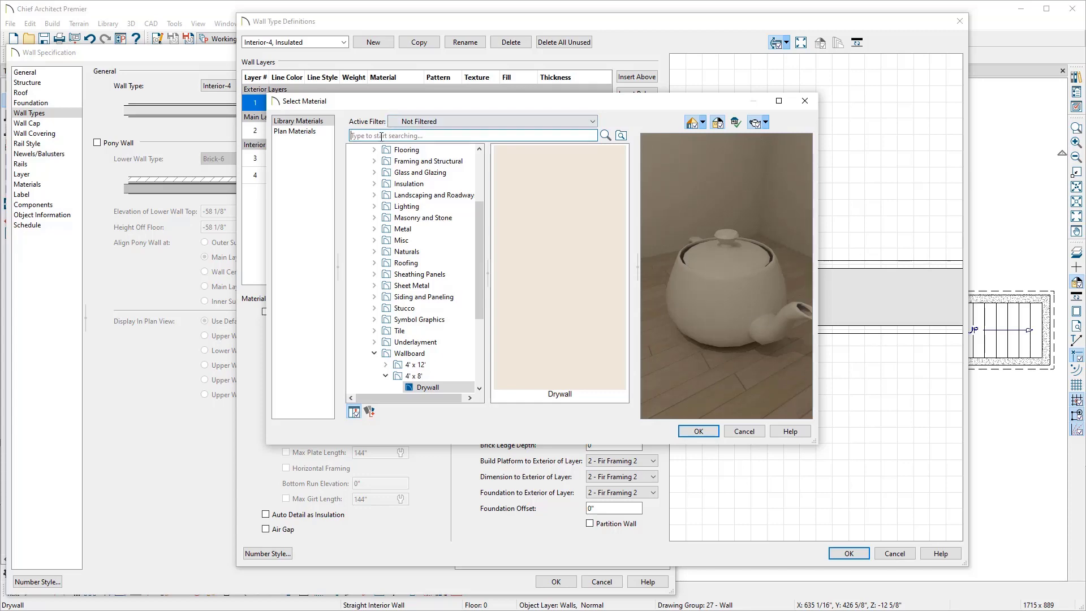
left_click(374, 184)
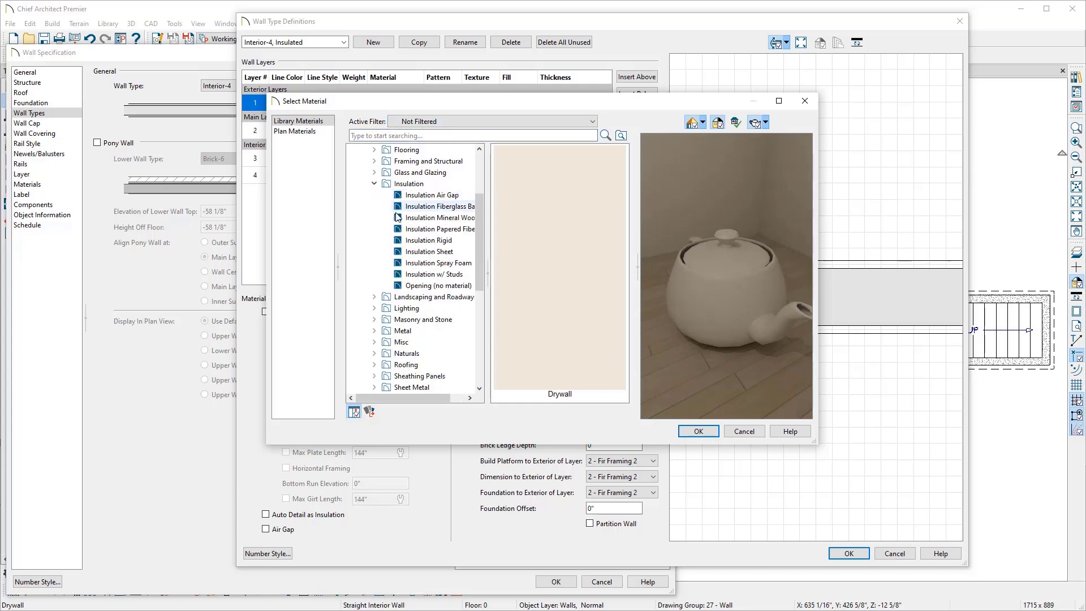
left_click(424, 241)
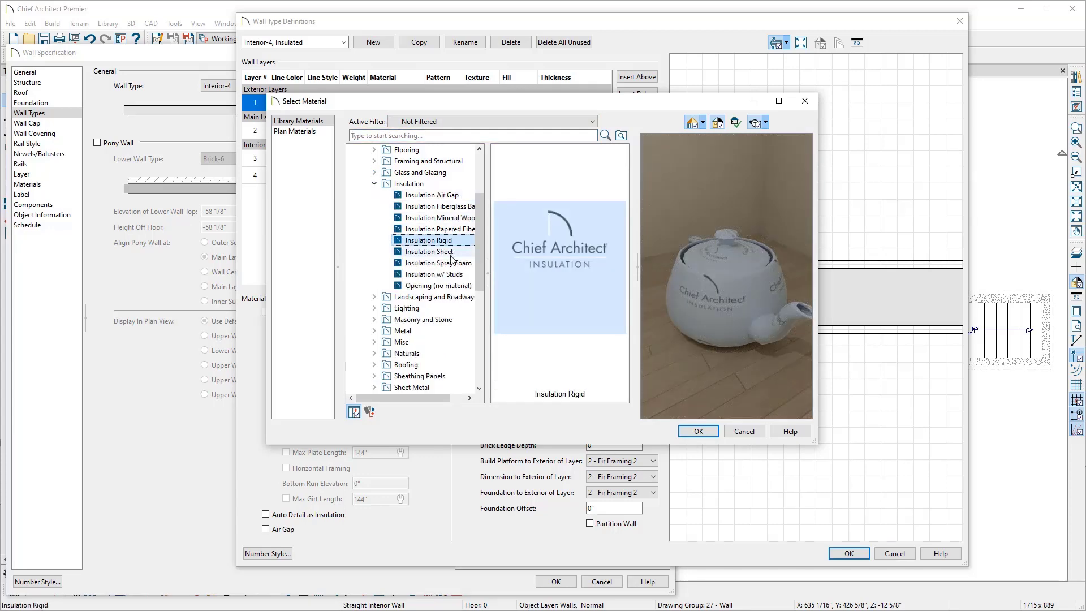
left_click(699, 431)
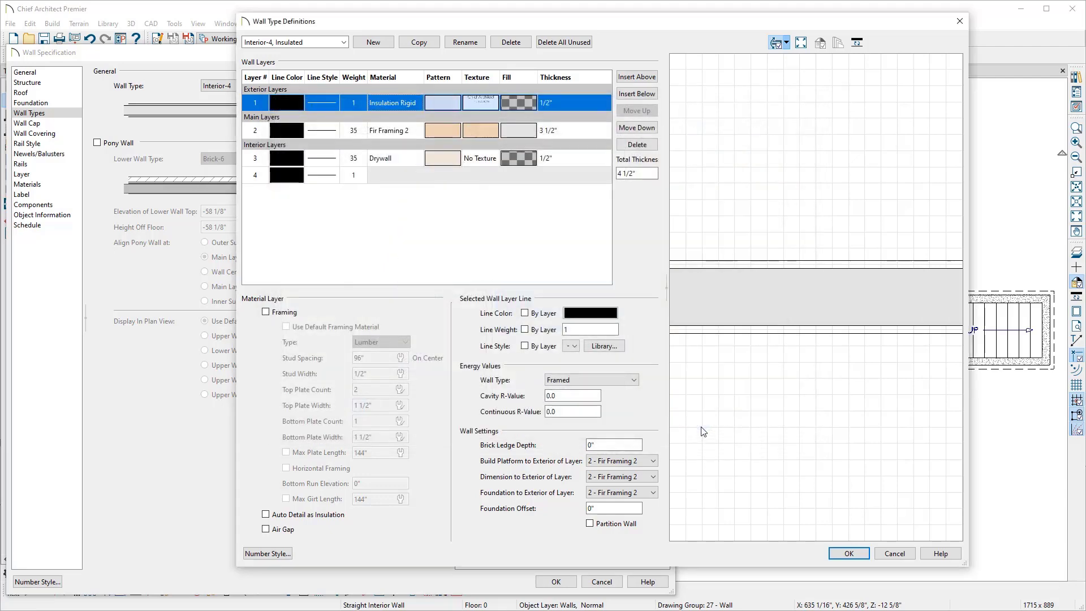
Step: Give the rigid insulation layer a solid fill in a custom light pink color
left_click(526, 103)
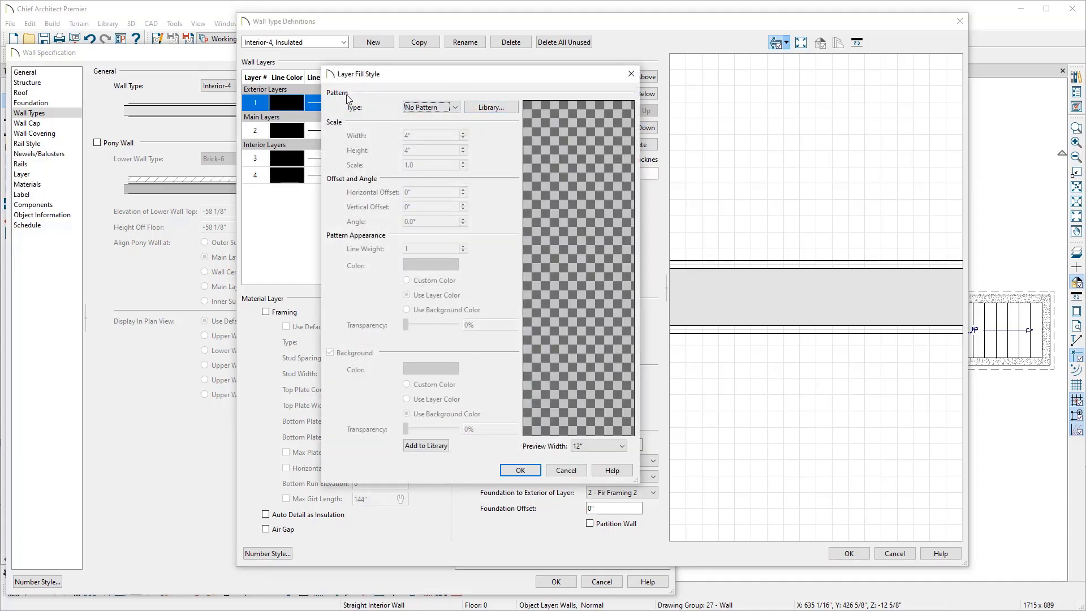
left_click(427, 108)
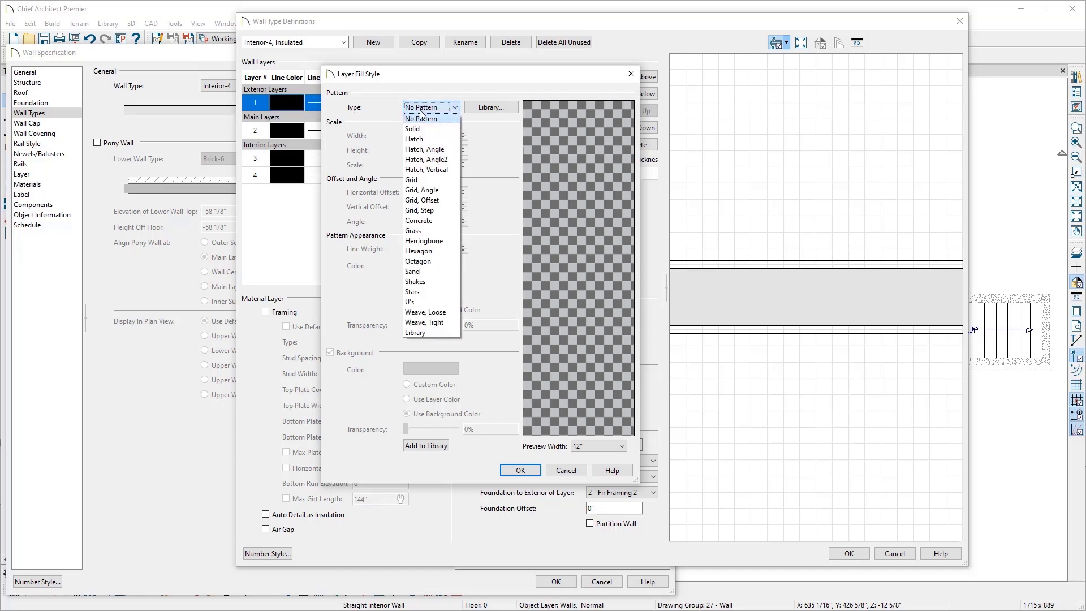
left_click(421, 129)
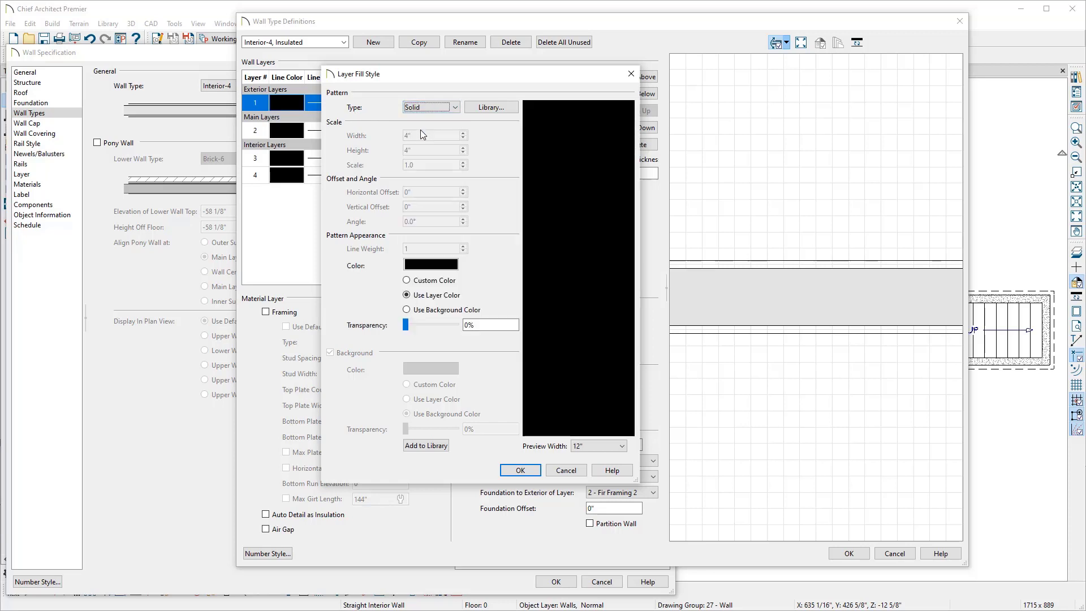
left_click(442, 266)
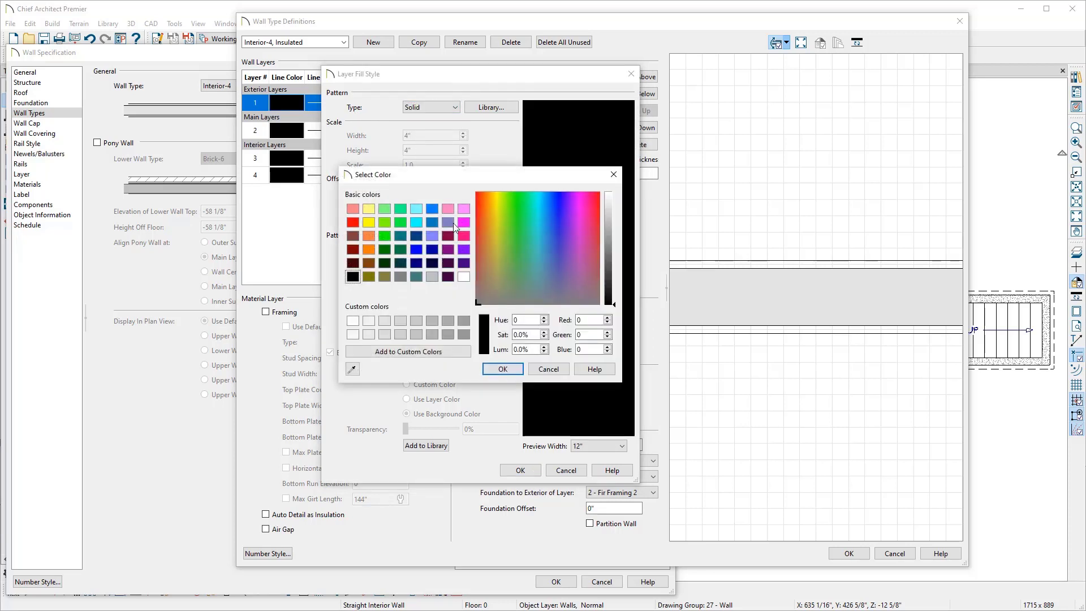
left_click(448, 209)
left_click(608, 202)
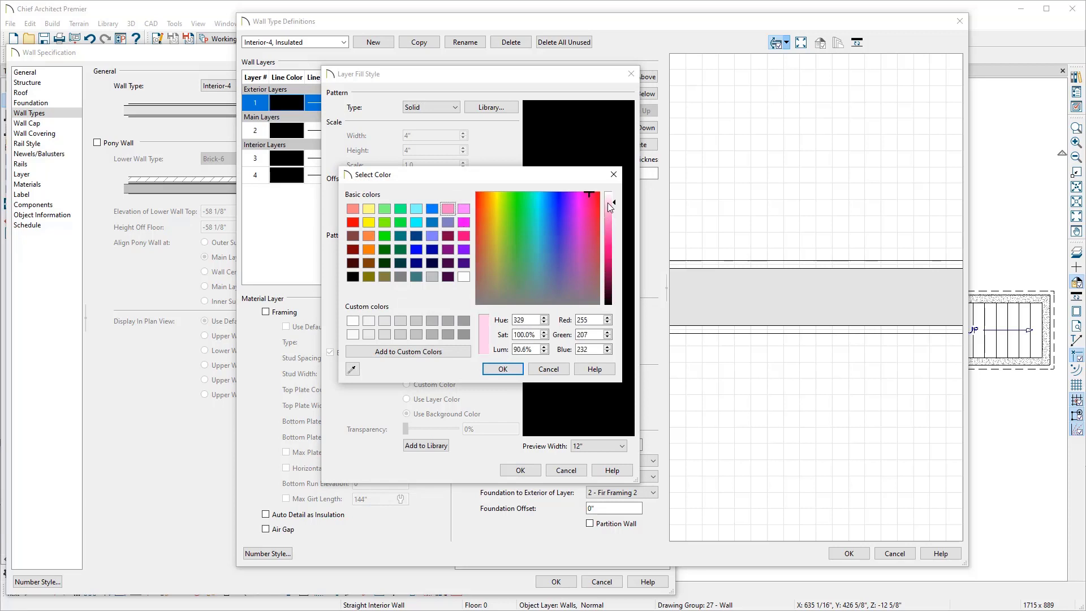
left_click(506, 368)
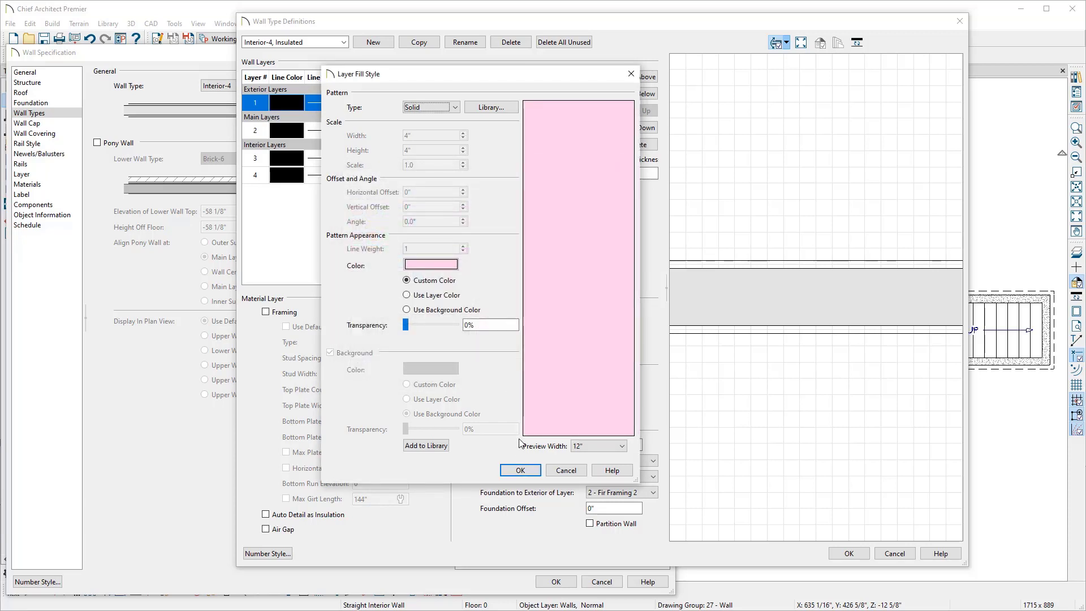
left_click(521, 470)
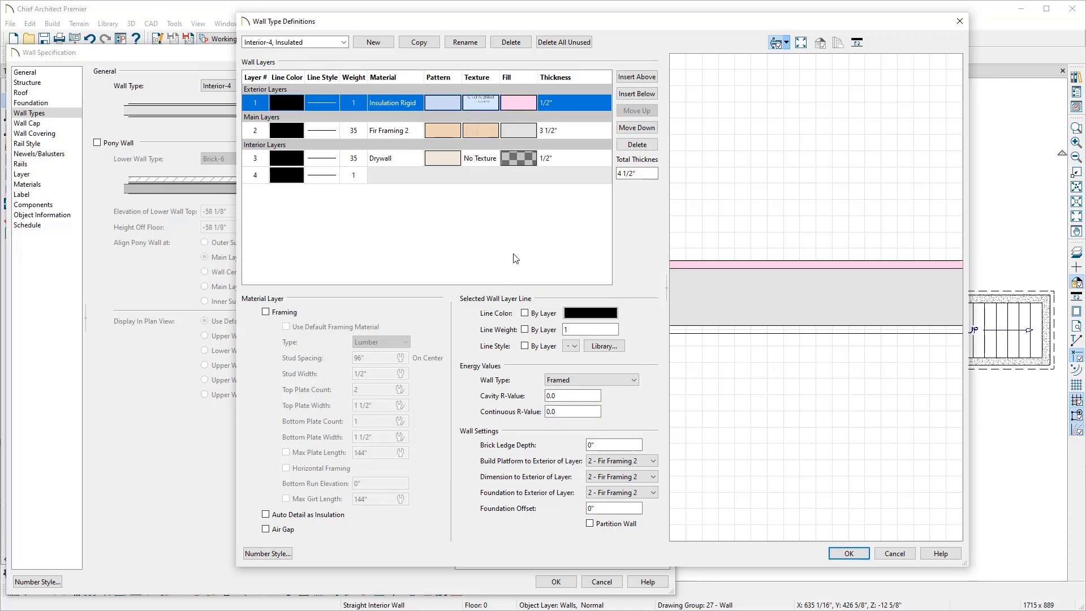
Step: Set the rigid insulation layer's thickness to 1 1/2"
left_click(554, 108)
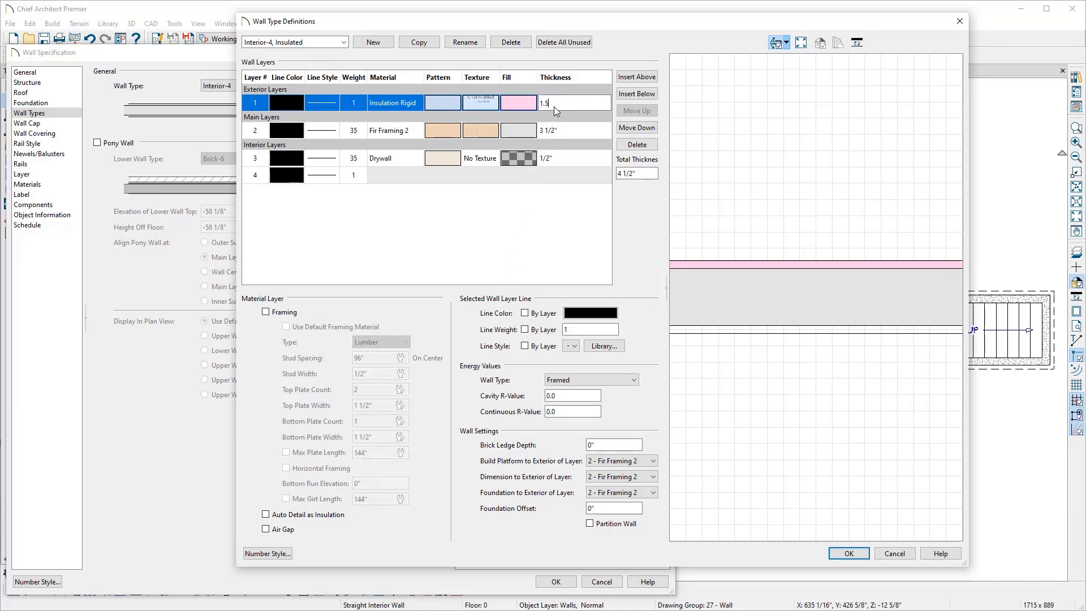
left_click(732, 126)
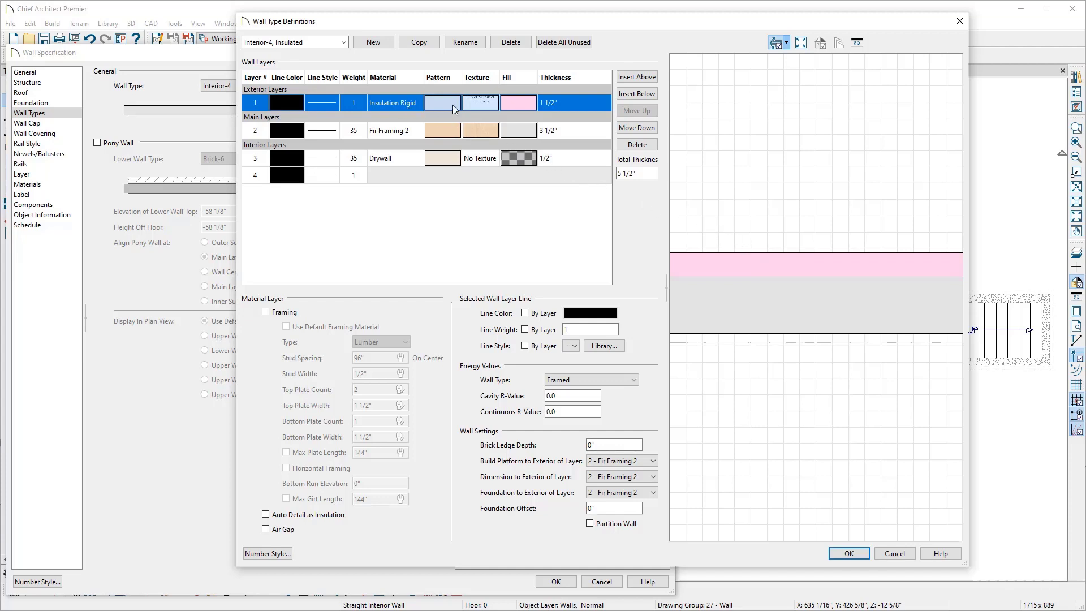
Step: Insert a new layer below the rigid insulation and set its material to Insulation Air Gap
left_click(630, 100)
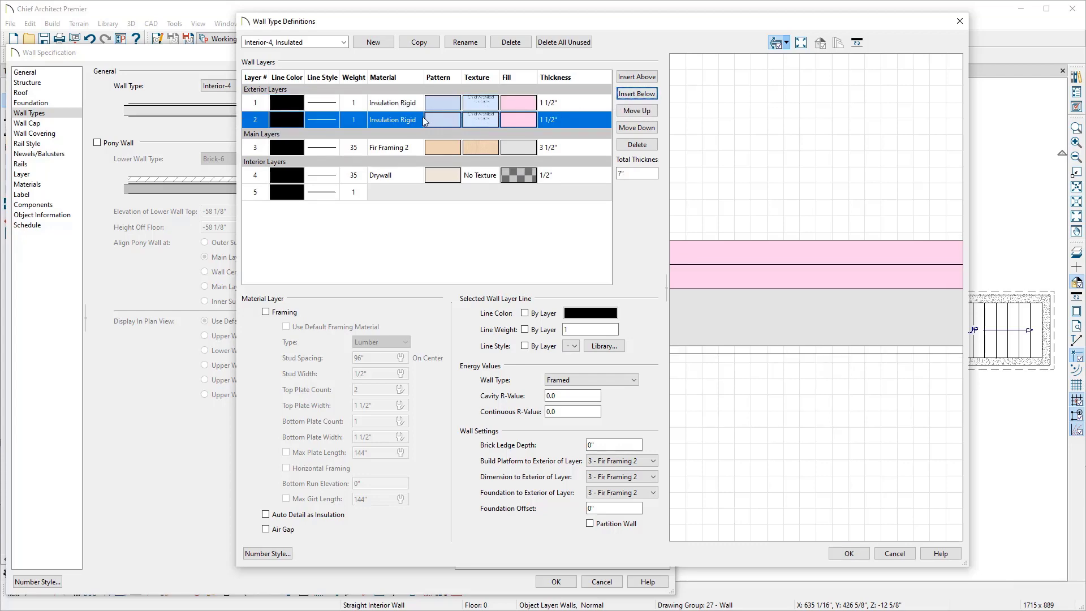
left_click(402, 121)
left_click(401, 121)
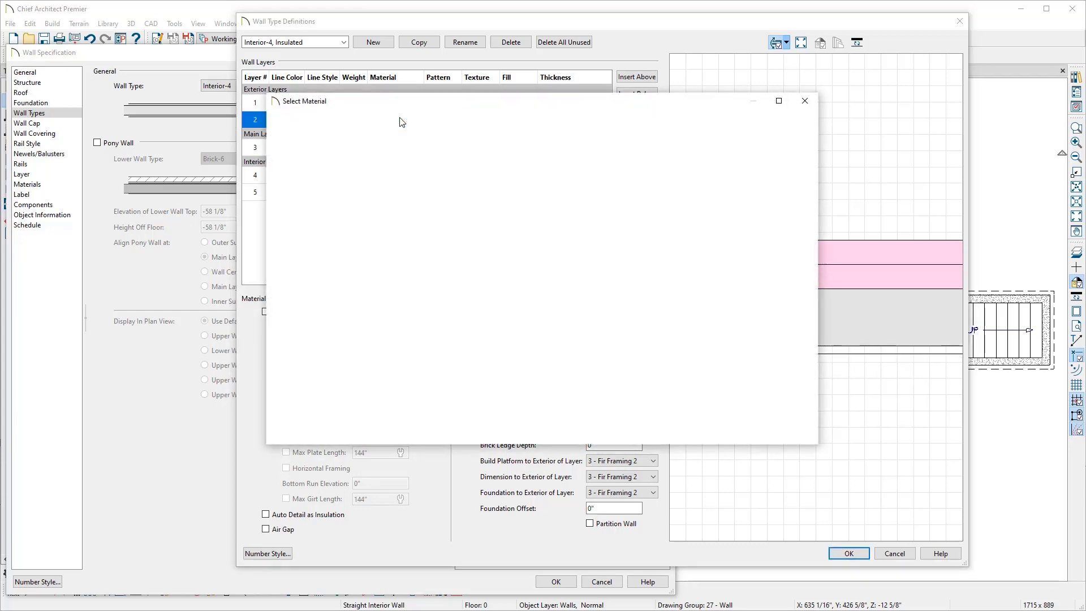
left_click(402, 122)
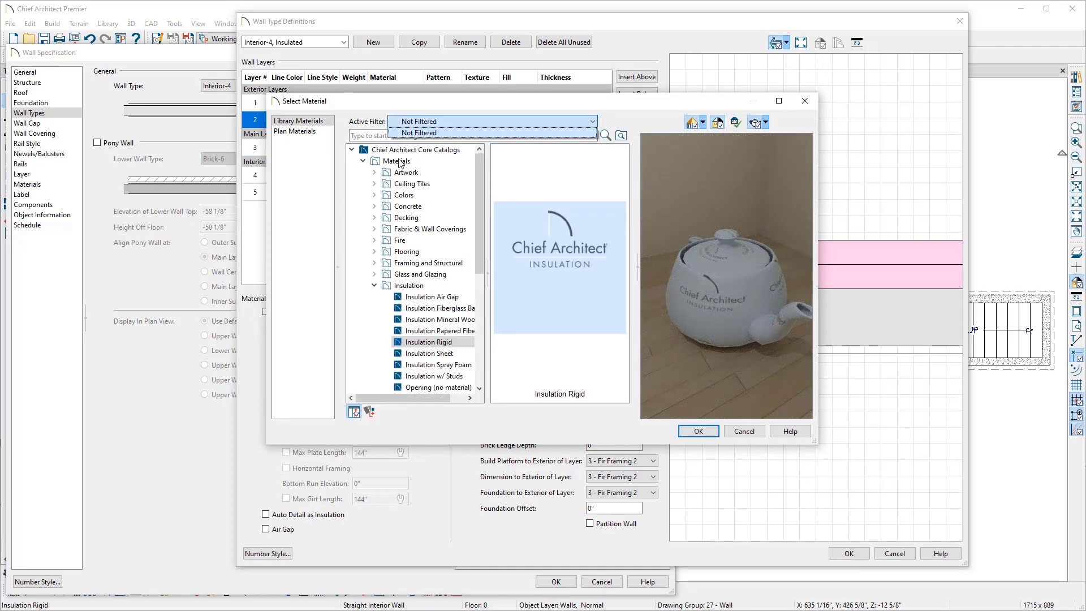
left_click(413, 299)
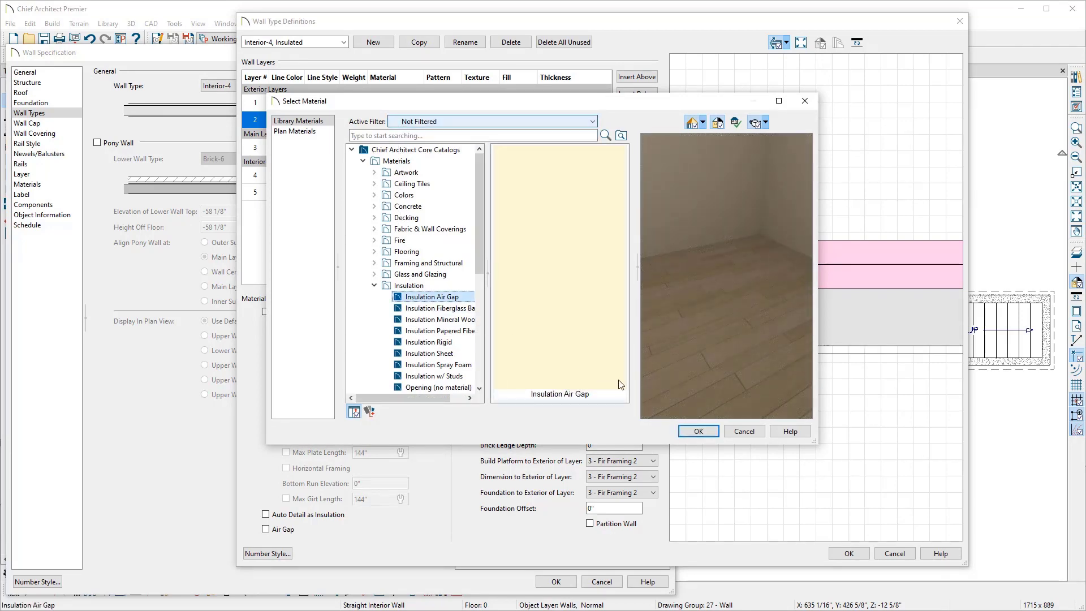
left_click(697, 432)
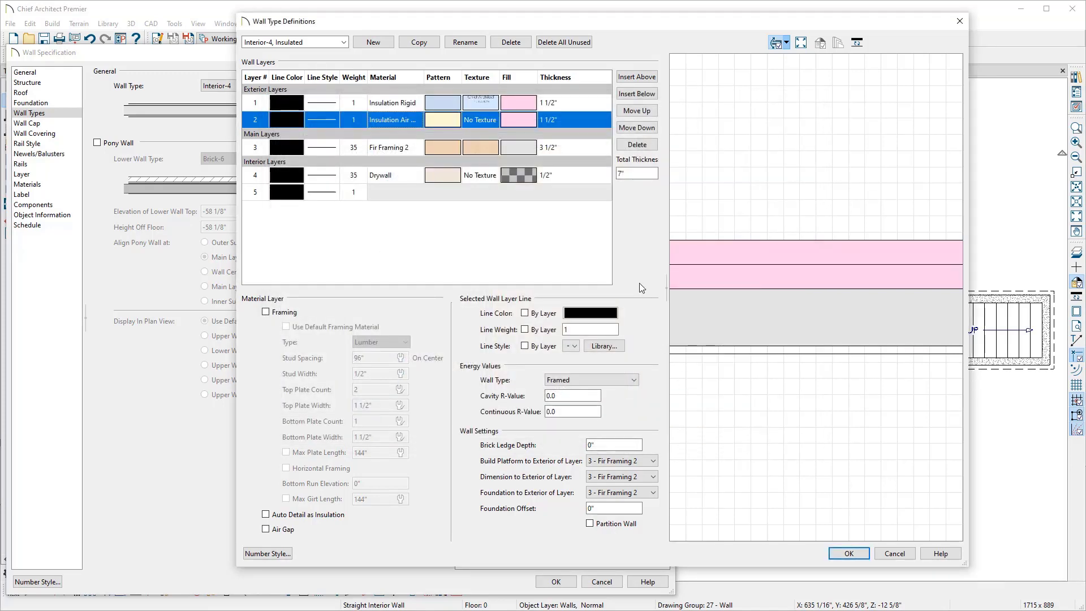
Step: Set the air gap layer's fill pattern to No Pattern
left_click(521, 121)
left_click(451, 108)
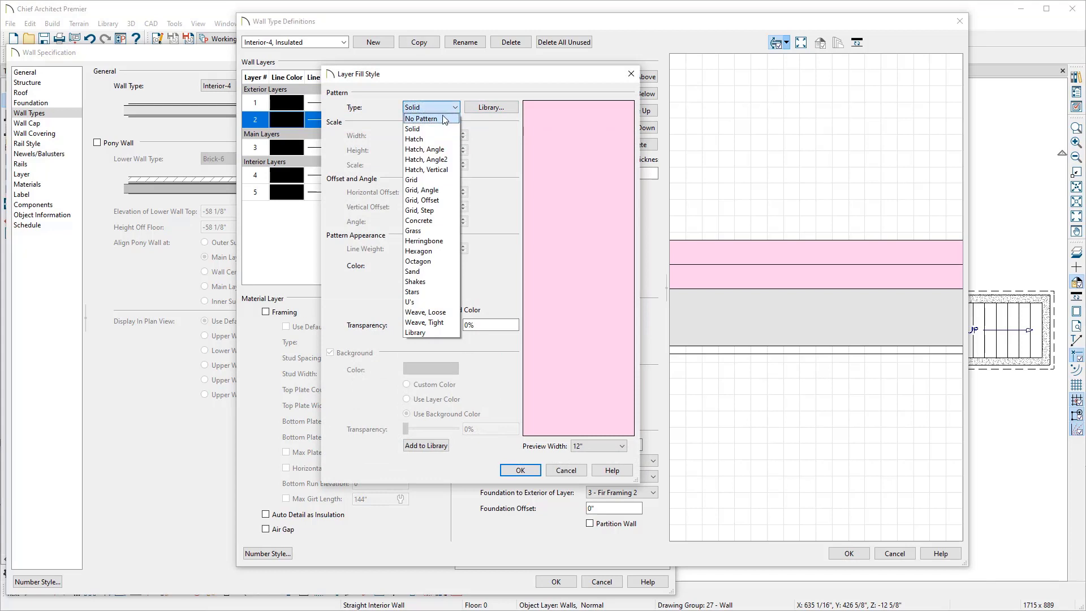
left_click(445, 118)
left_click(520, 470)
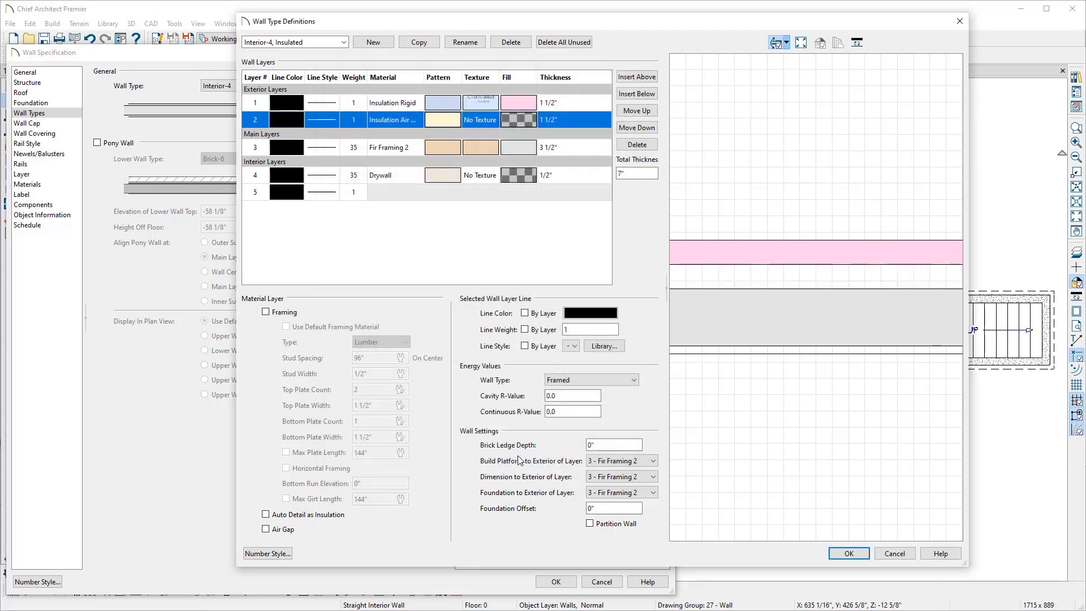
Step: Set the air gap layer's thickness to 1"
left_click(553, 122)
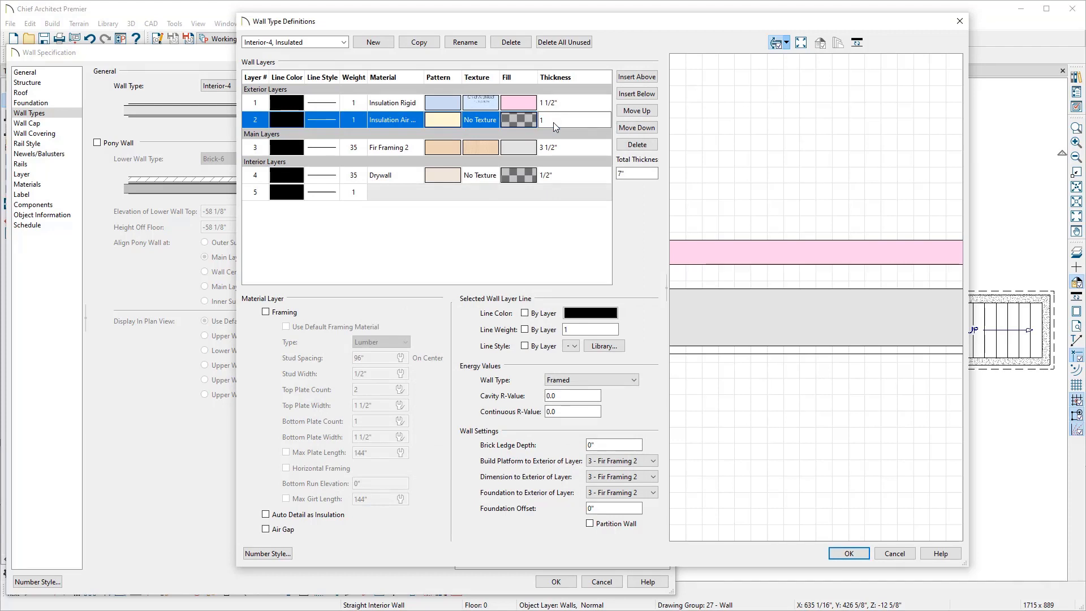
key("Return")
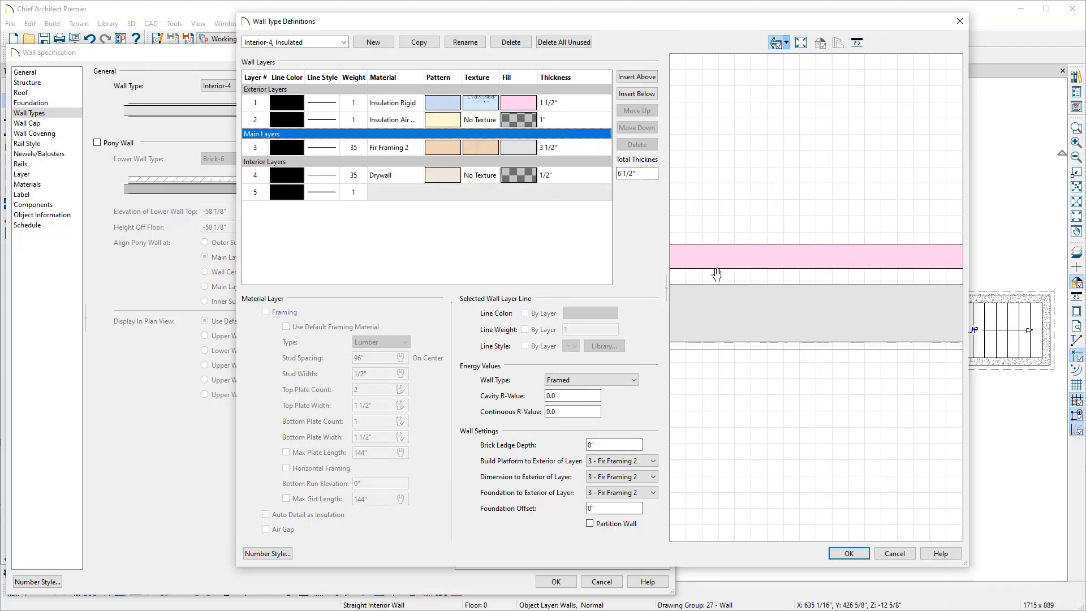
Step: For the Fir Framing 2 layer, set top and bottom plate counts to 1 and the fill color to light cyan (217, 255, 255), then save the wall type
left_click(413, 152)
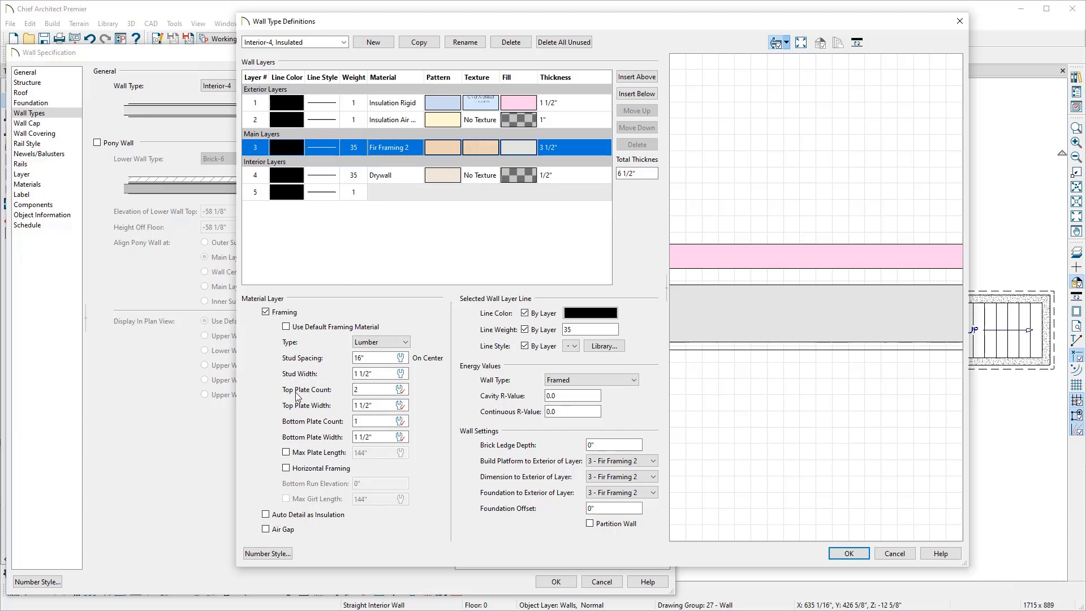
double_click(357, 390)
left_click(515, 148)
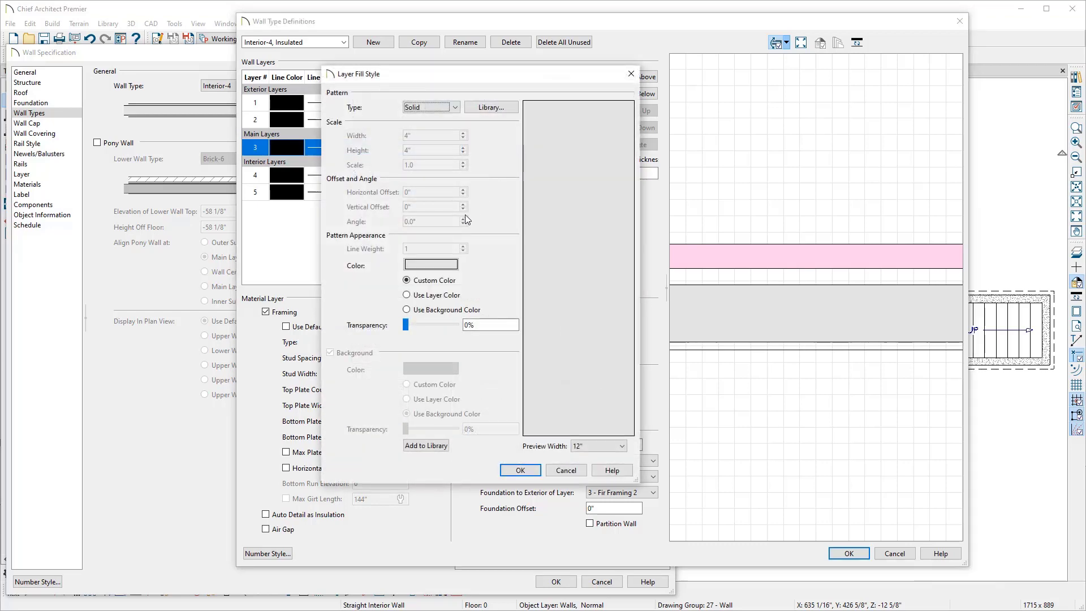
left_click(445, 265)
left_click(416, 209)
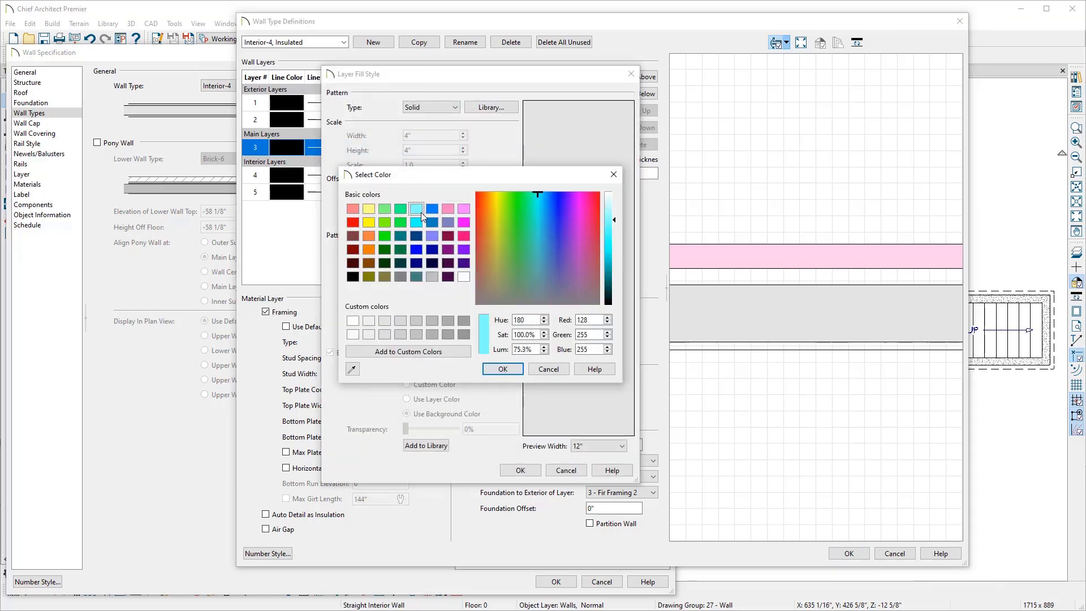
left_click(607, 200)
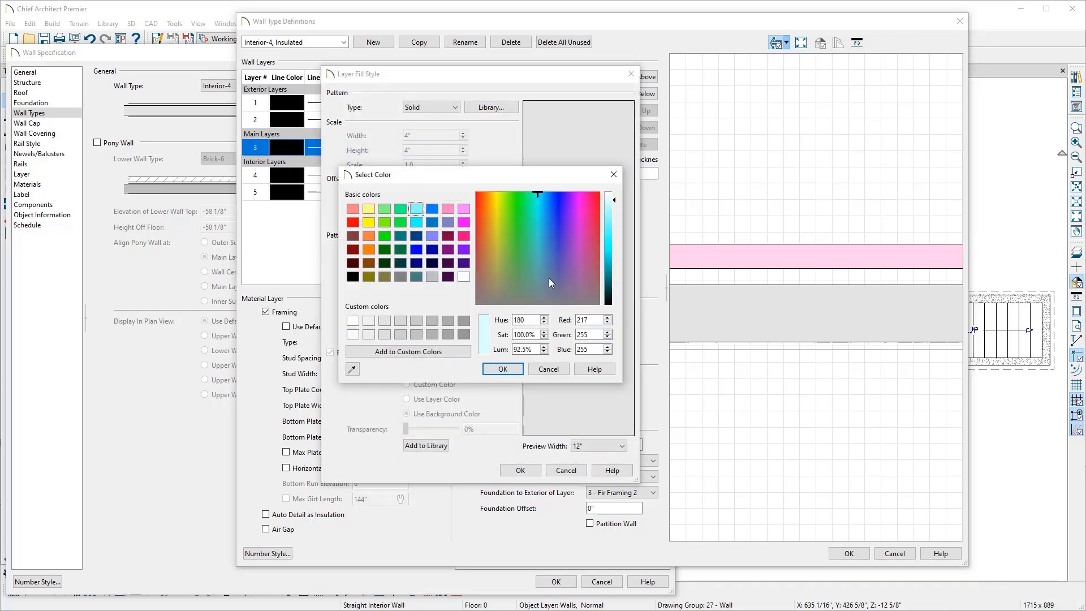
left_click(512, 369)
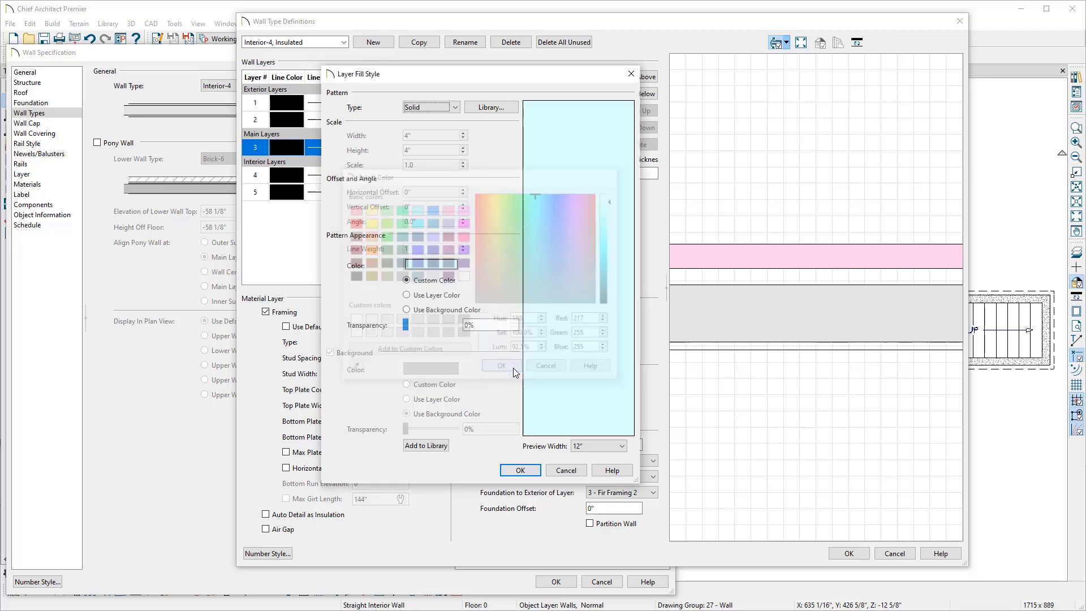
left_click(520, 470)
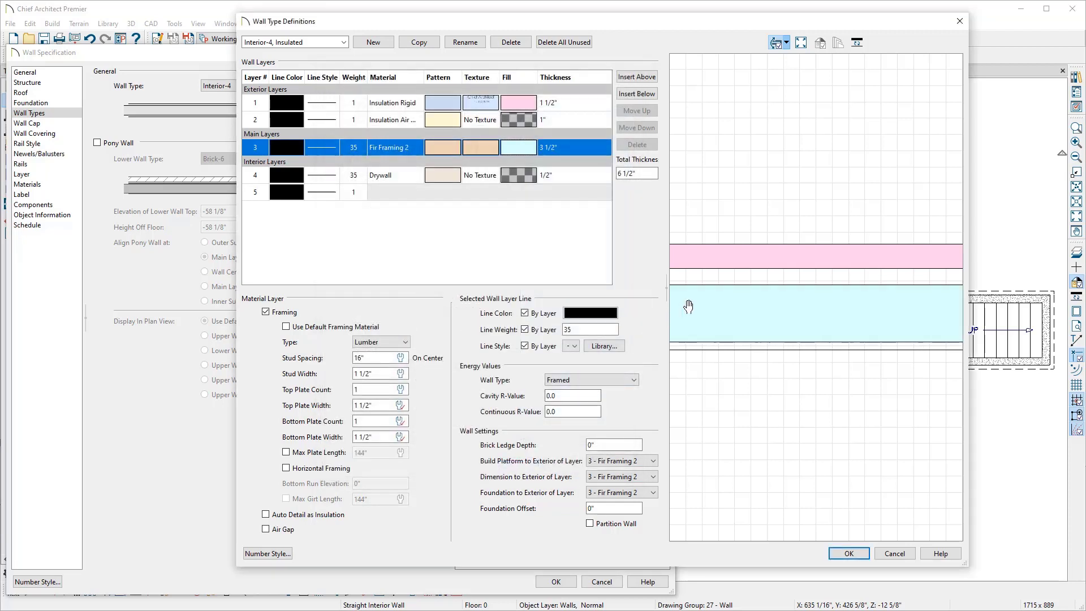
left_click(394, 177)
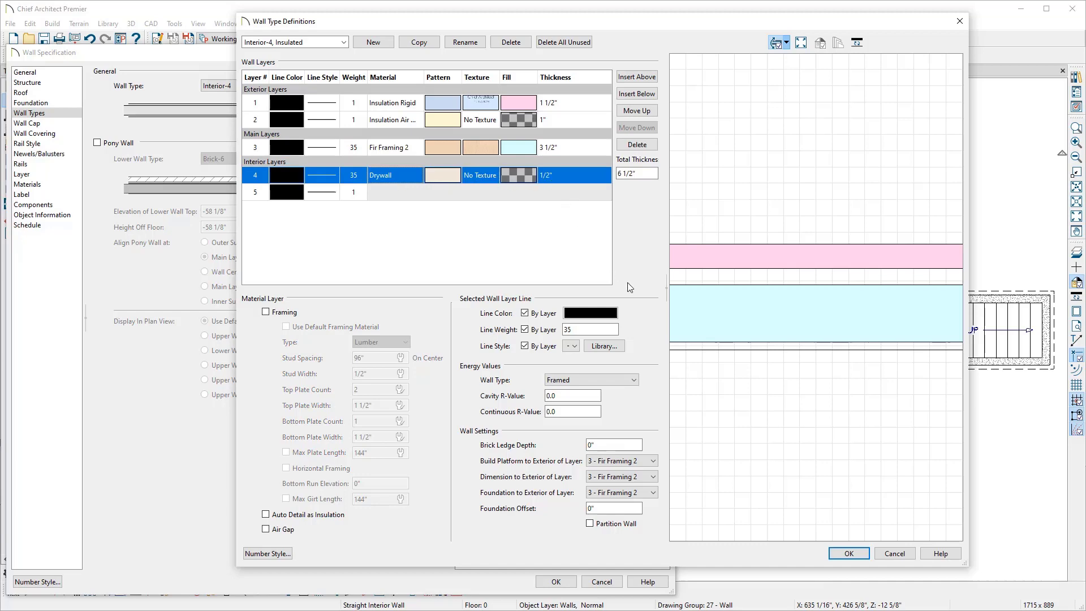
left_click(849, 553)
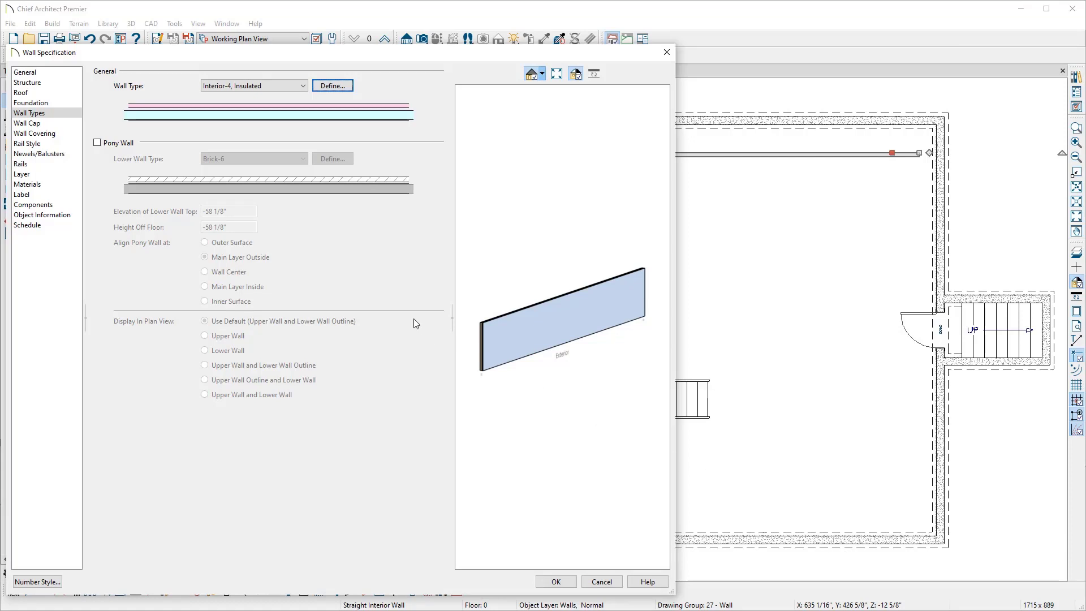
Step: Set the wall's double wall structure to Furred Wall and apply the wall specification
left_click(47, 84)
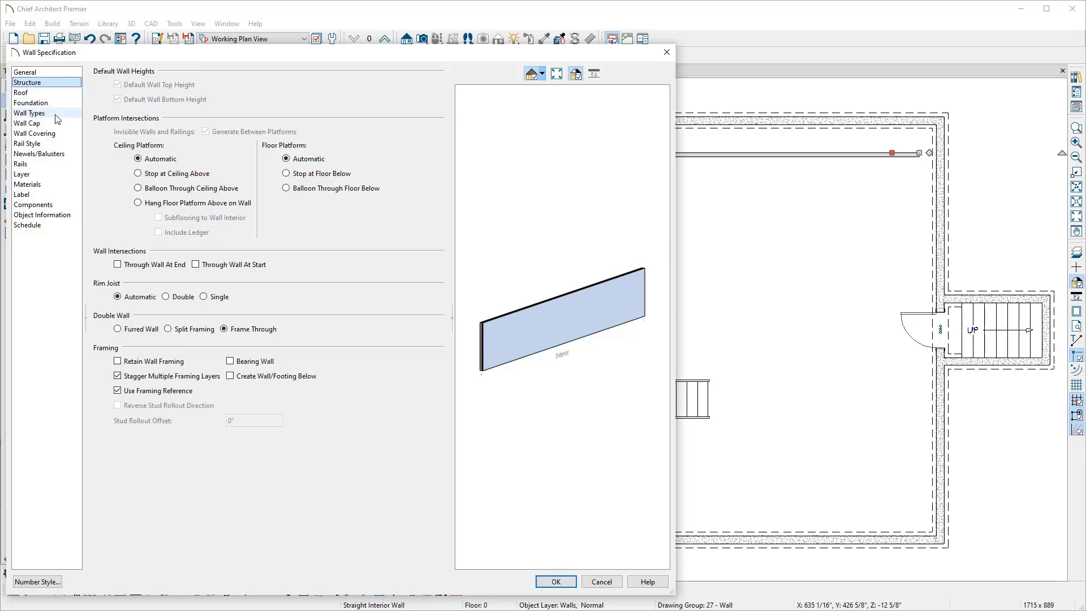
left_click(118, 329)
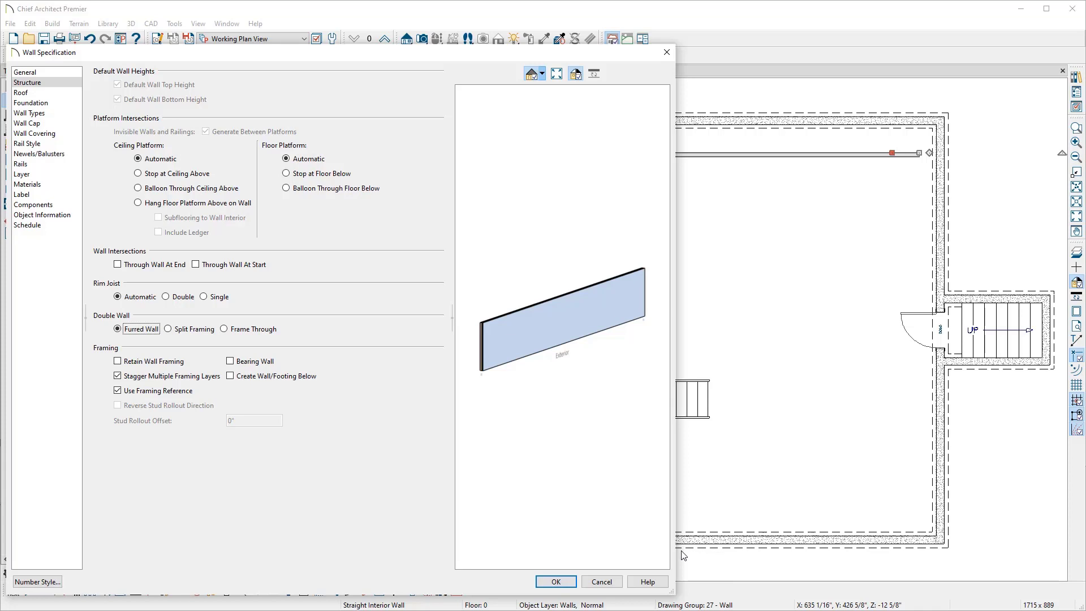
left_click(564, 580)
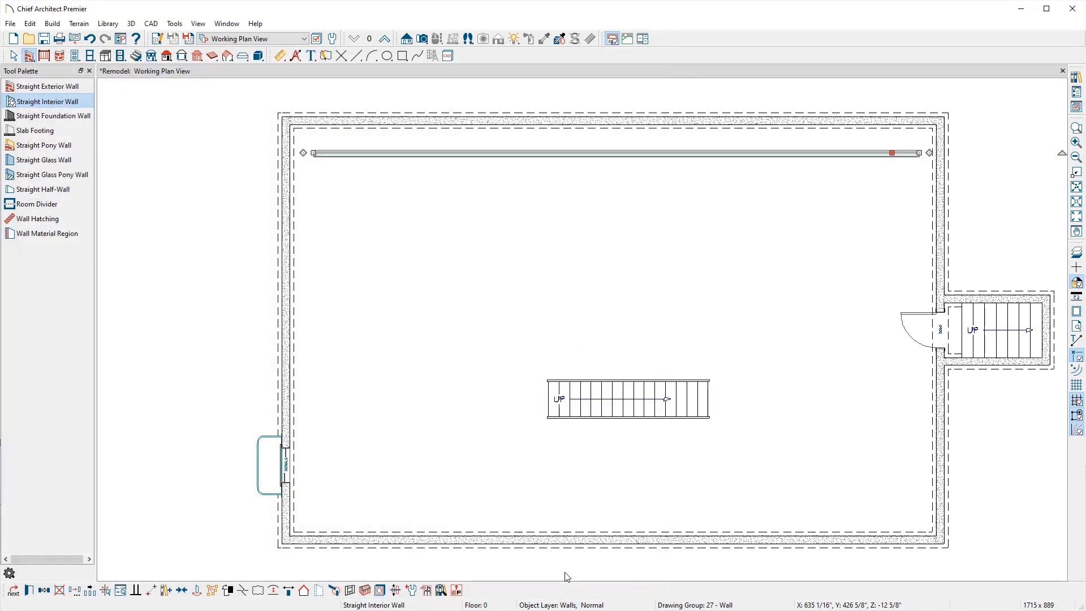
Step: Drag-create furred walls of the same type continuing from the top wall around the basement perimeter
left_click(990, 237)
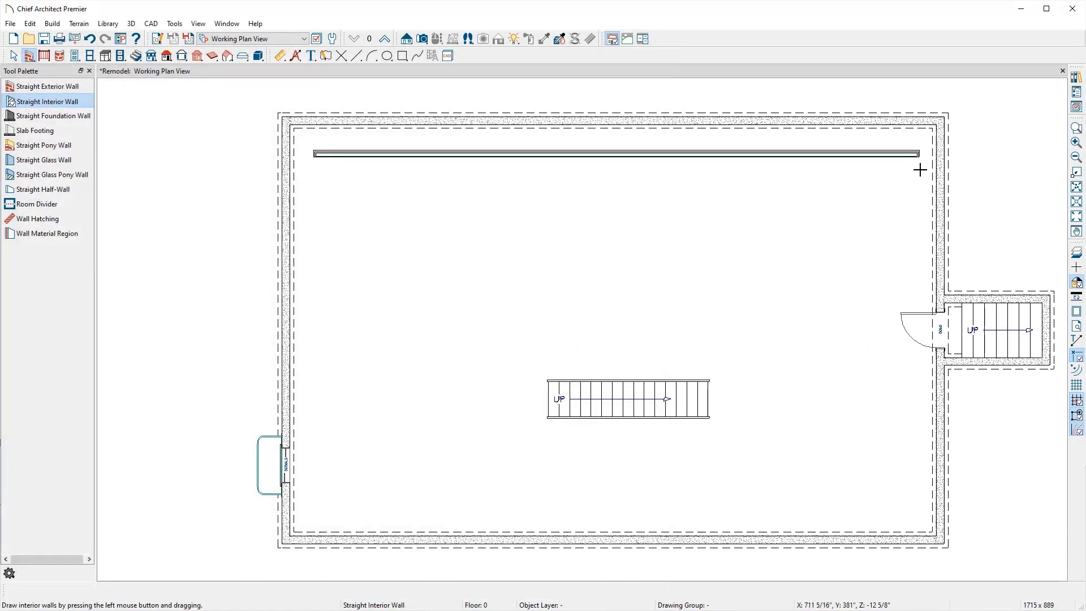
left_click(877, 154)
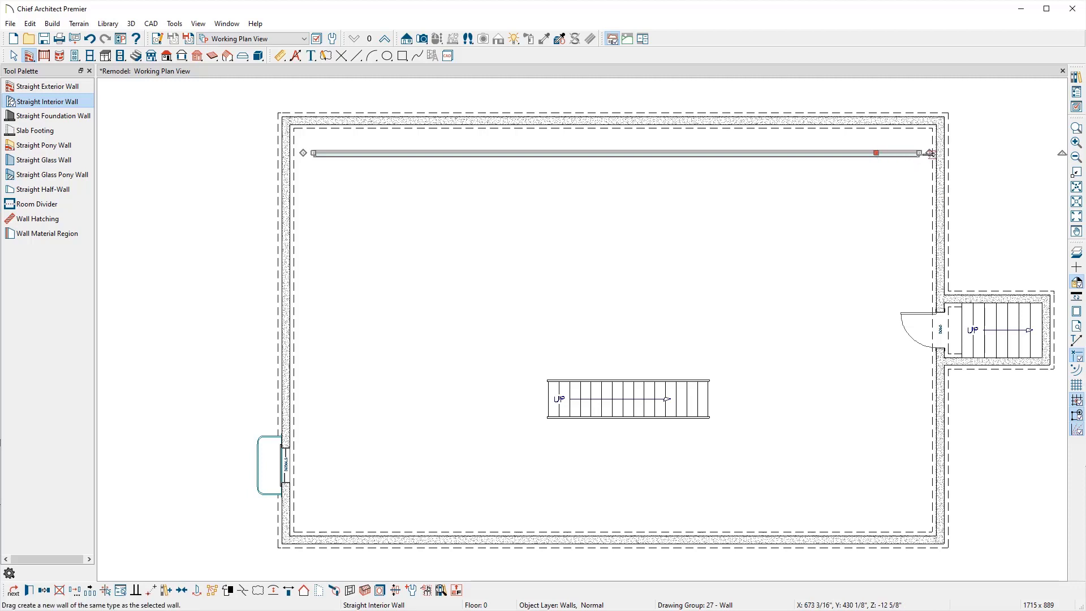
mouse_move(930, 153)
left_mouse_down()
mouse_move(919, 526)
mouse_move(919, 511)
mouse_move(202, 511)
mouse_move(363, 511)
left_mouse_up()
left_click_drag(362, 511, 266, 230)
scroll(311, 258, "up", 3)
scroll(315, 267, "down", 1)
scroll(425, 354, "down", 2)
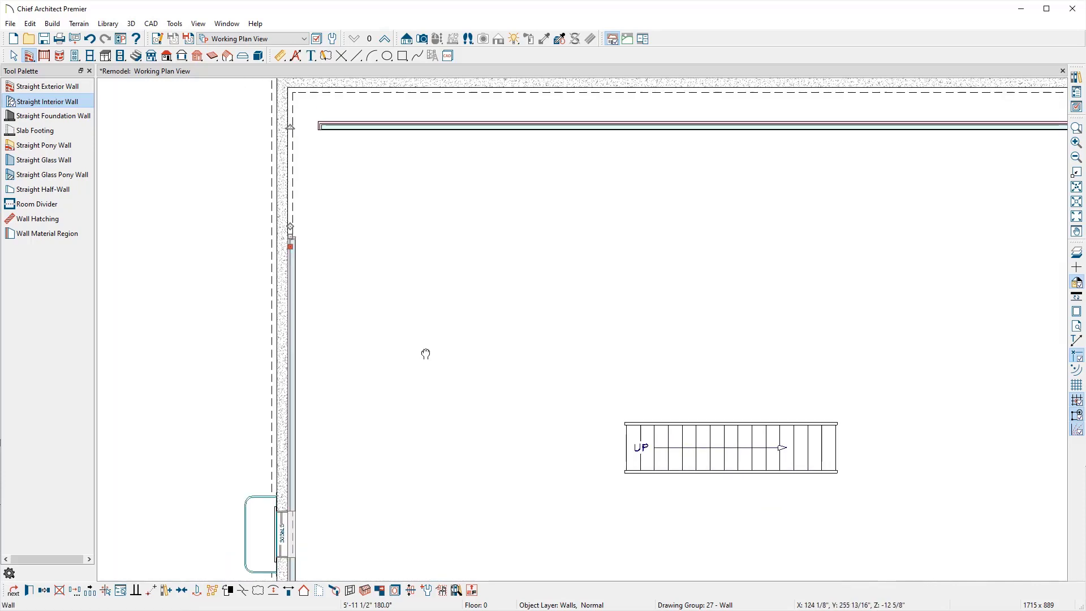
Step: Move the bottom furred wall flush against the foundation wall
middle_click_drag(424, 354, 417, 132)
left_click(410, 373)
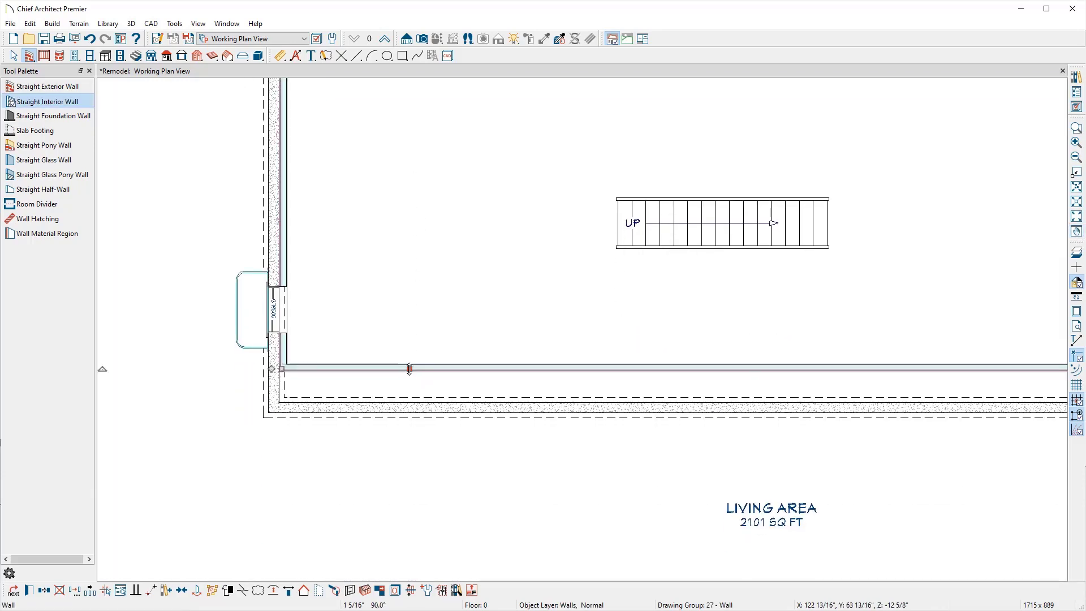
left_click_drag(407, 387, 403, 400)
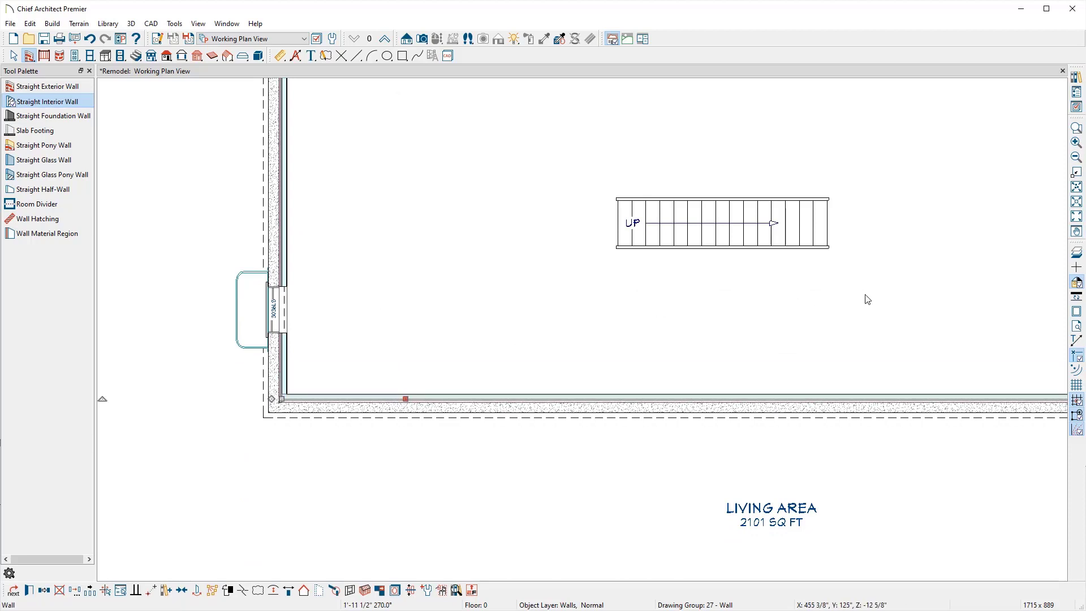
Step: Move the right furred wall flush against the foundation wall
middle_click_drag(771, 298, 491, 334)
left_click(822, 361)
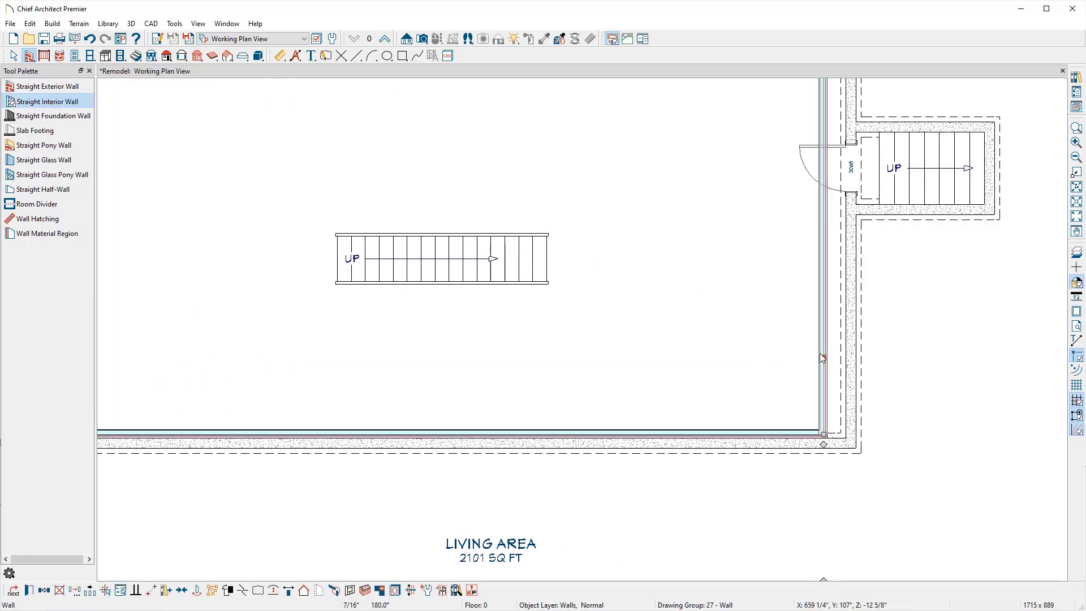
left_click_drag(828, 356, 843, 356)
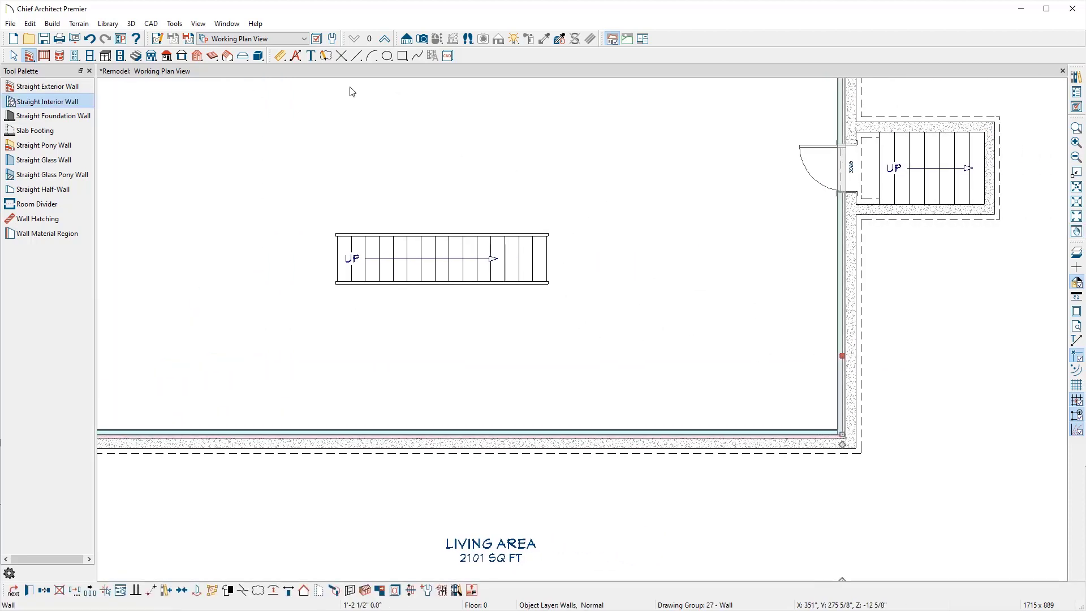
Step: Extend the top furred wall's left end into the upper-left corner
middle_click_drag(351, 117, 539, 420)
left_click(315, 269)
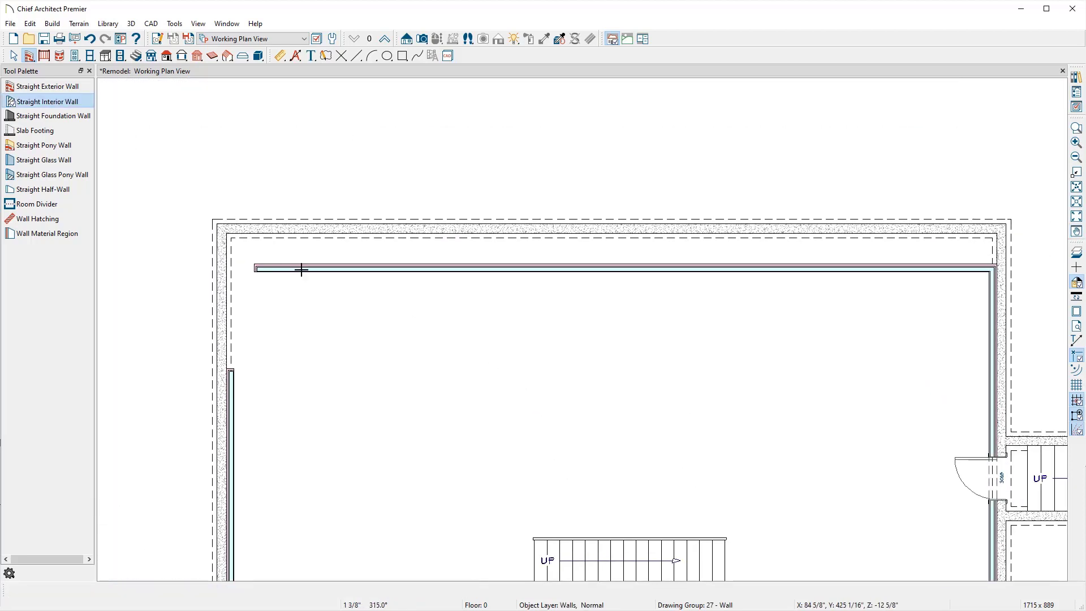
left_click_drag(303, 267, 190, 227)
Step: Extend the left furred wall's upper end to meet the top furred wall
scroll(255, 246, "up", 1)
scroll(250, 246, "up", 1)
left_click(201, 512)
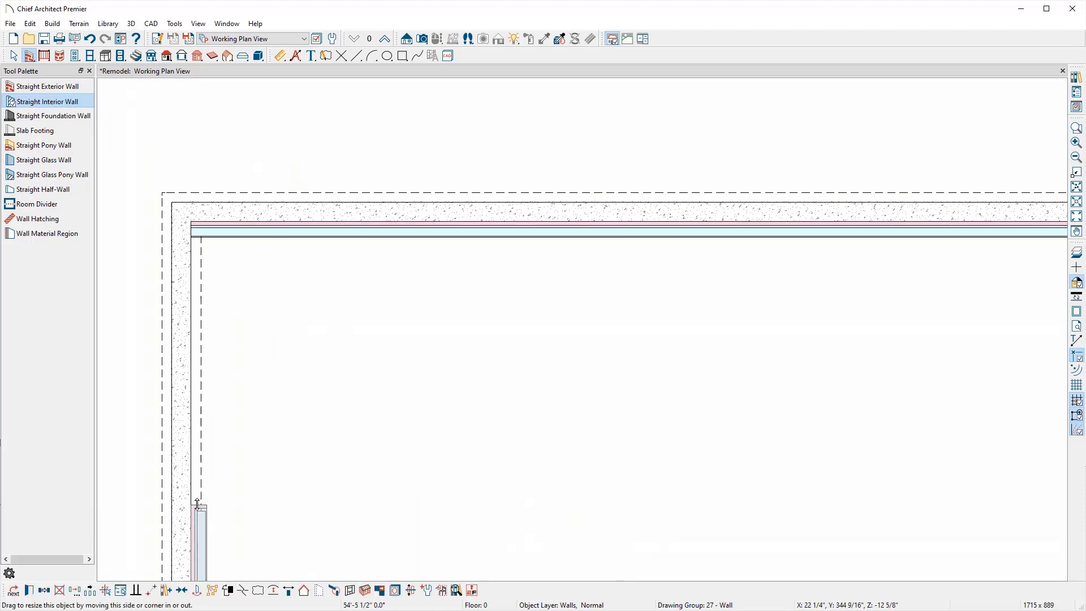
left_click_drag(201, 505, 201, 228)
scroll(201, 228, "down", 3)
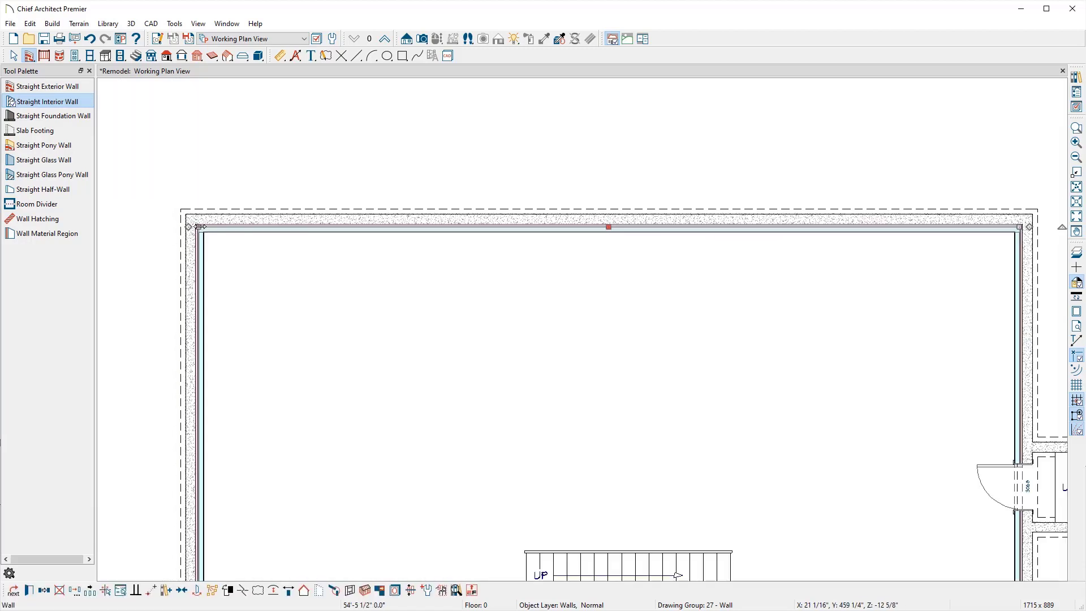
middle_click_drag(444, 373, 464, 266)
key("Escape")
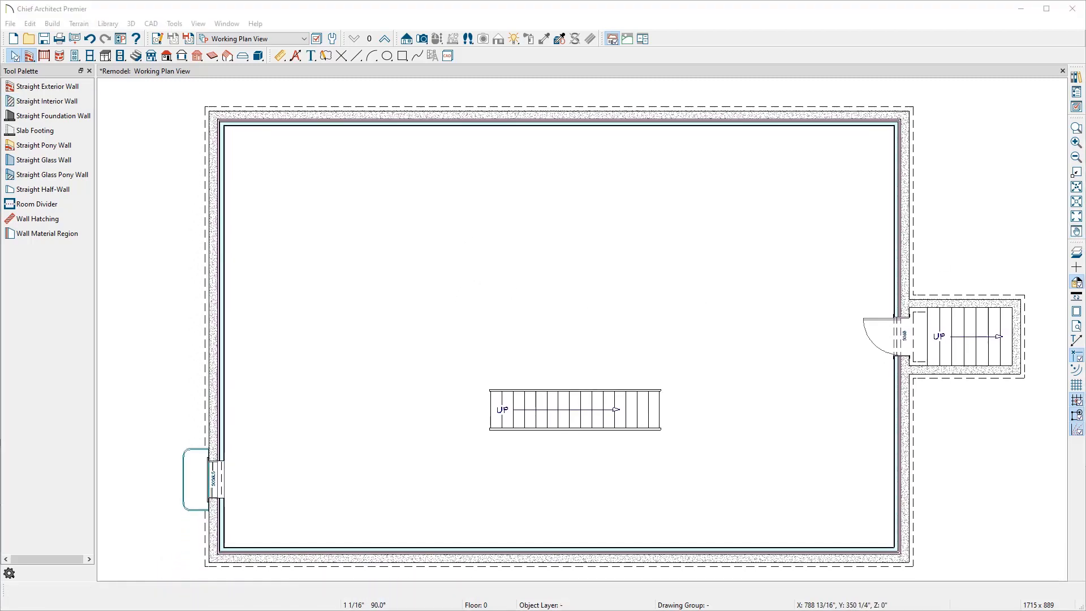
Step: Consult the prepped basement reference image, then draw an L-shaped interior wall enclosing a small room in the upper-right corner
left_click_drag(1085, 41, 426, 44)
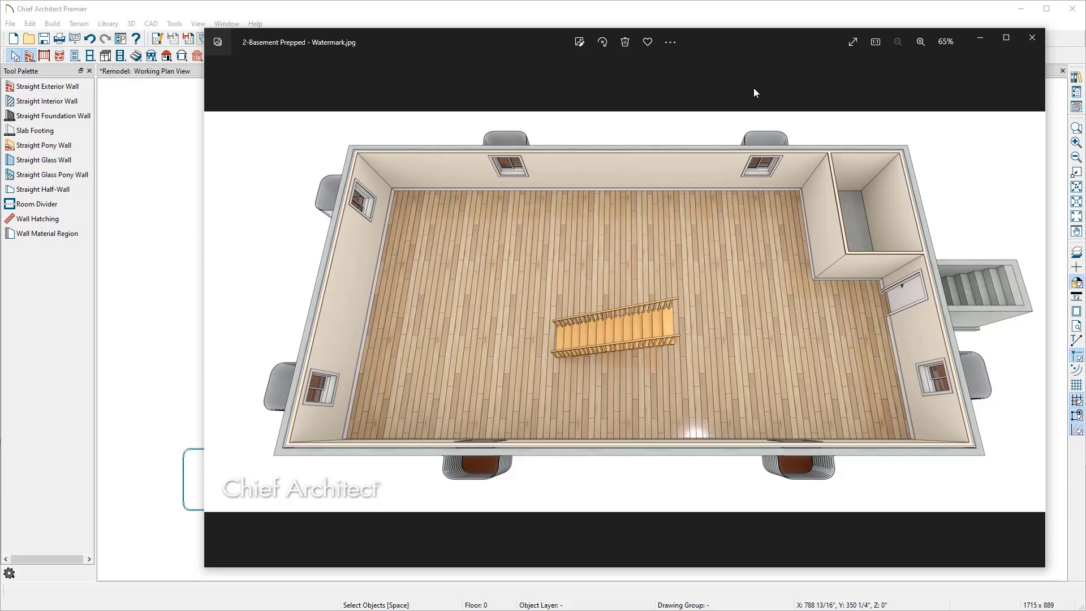
left_click_drag(732, 38, 1085, 40)
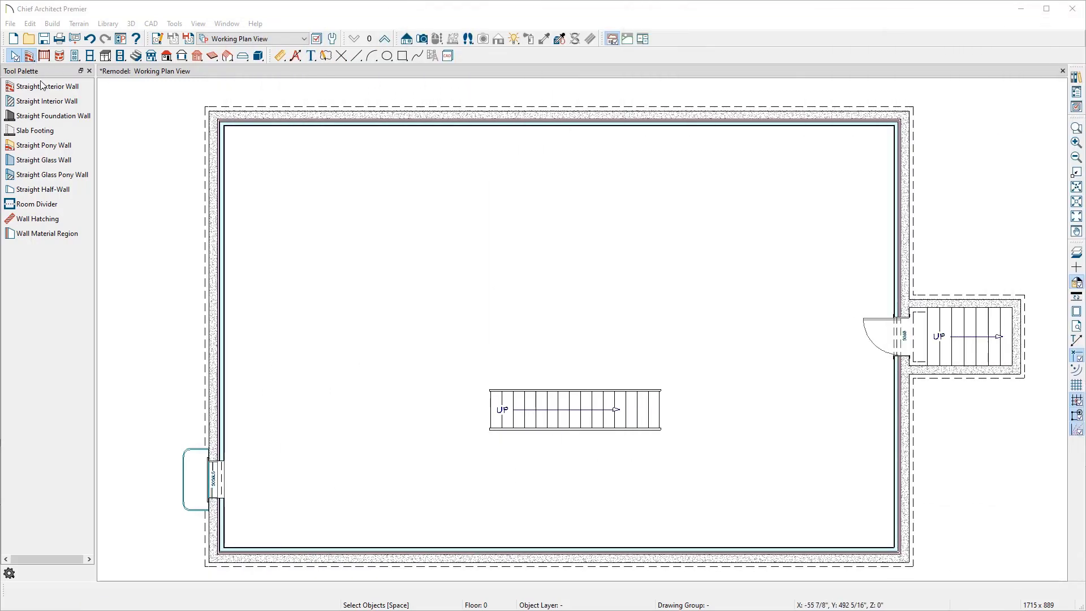
left_click(45, 101)
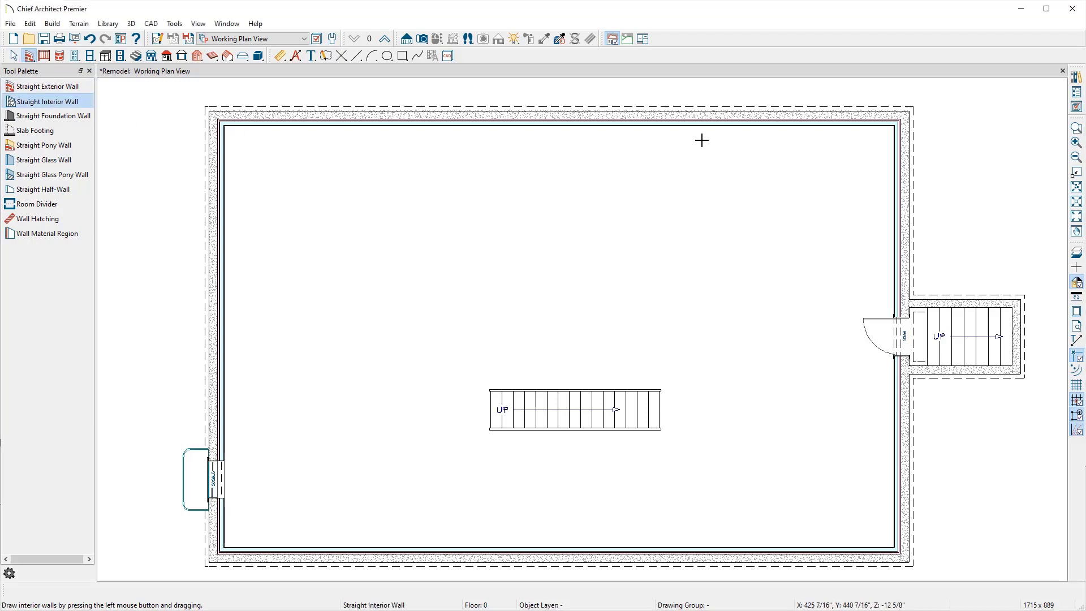
mouse_move(788, 124)
left_mouse_down()
mouse_move(792, 270)
mouse_move(898, 268)
left_mouse_up()
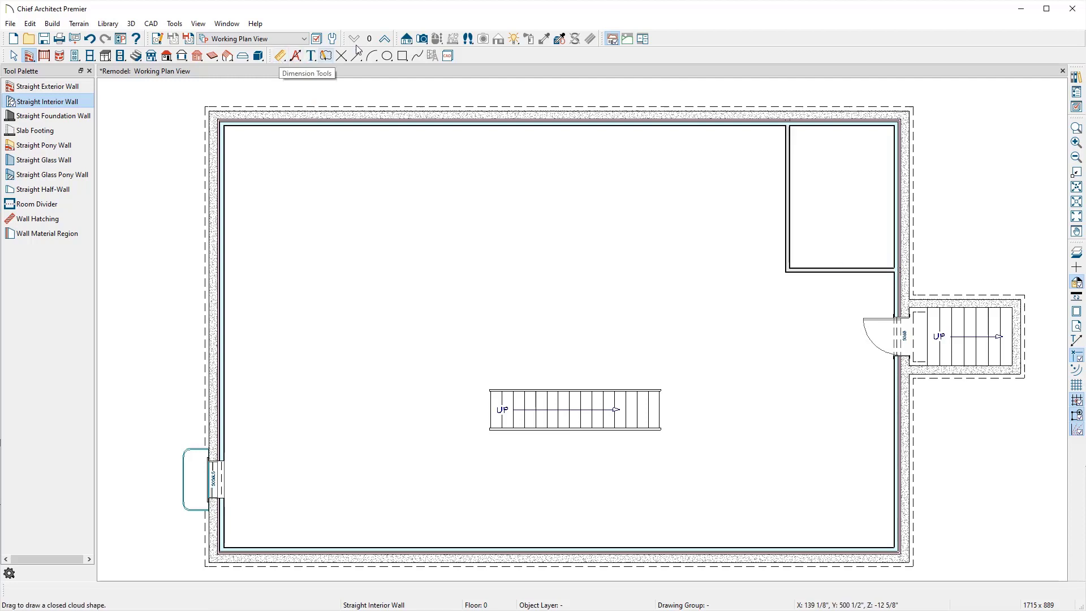
Step: Place a full camera in the basement to view the new walls in 3D
left_click(422, 40)
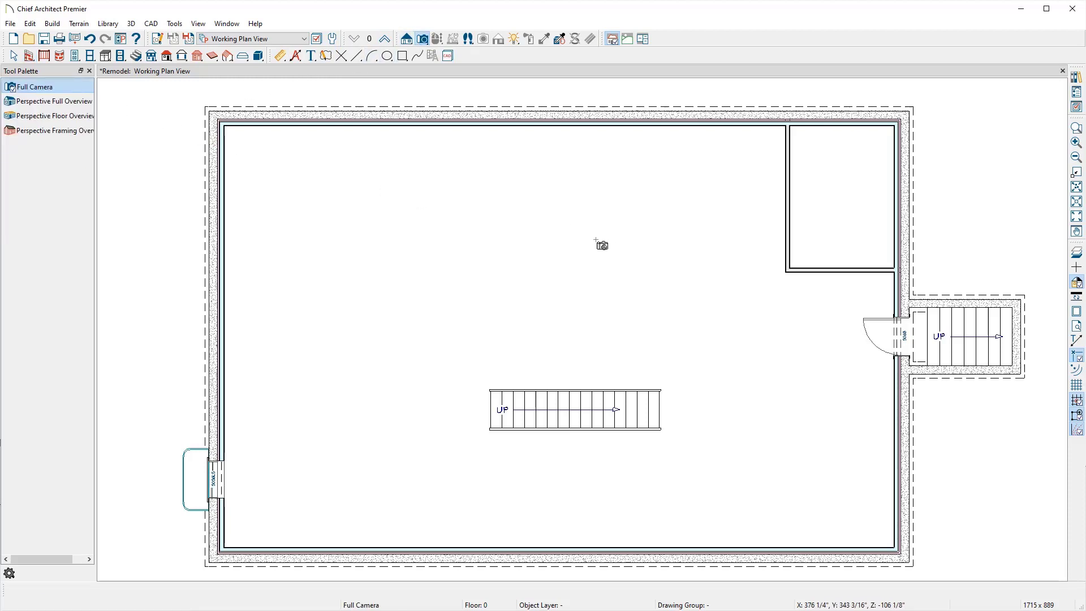
left_click_drag(596, 240, 711, 223)
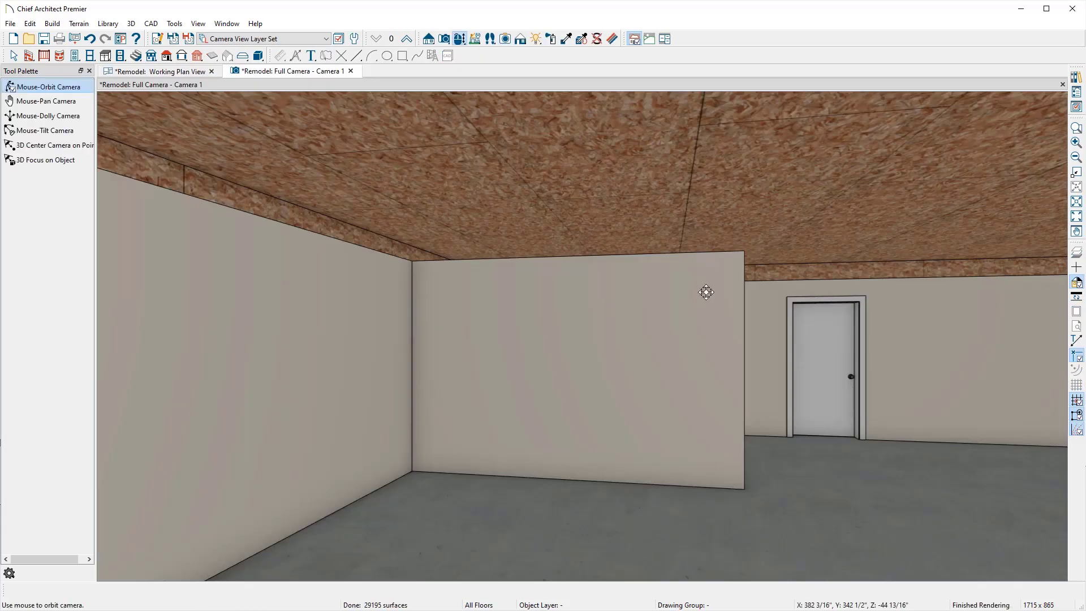
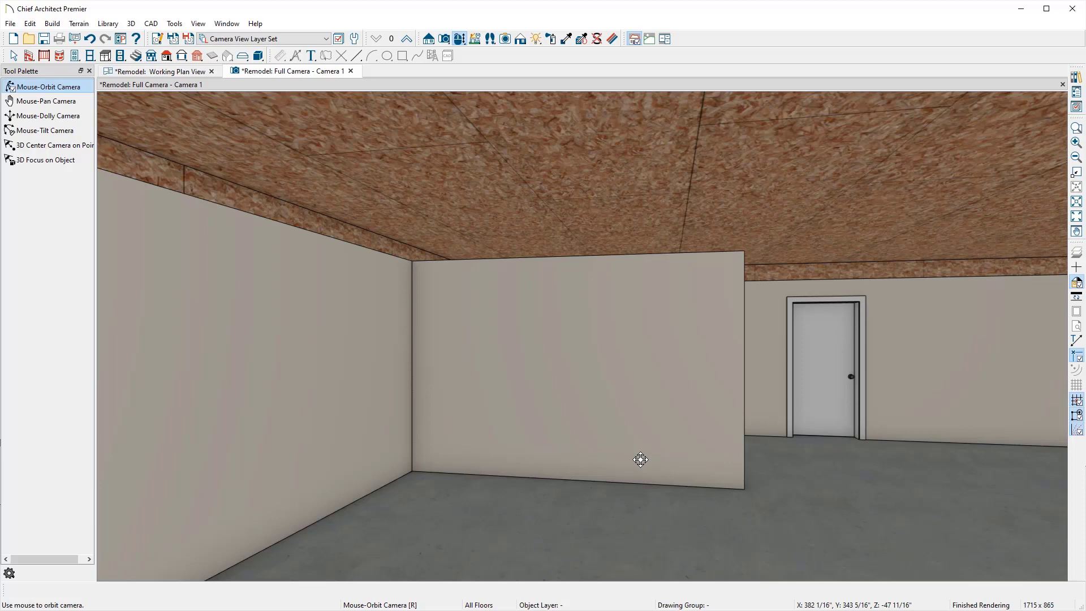
Step: Open the basement room's specification and enable a flat ceiling over the room
key("space")
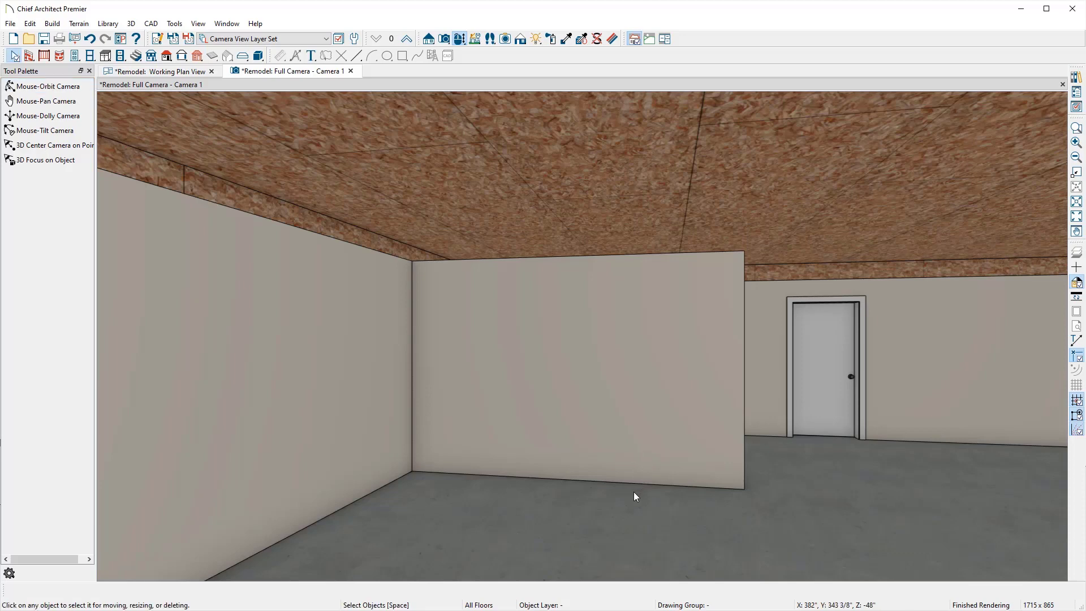
double_click(624, 508)
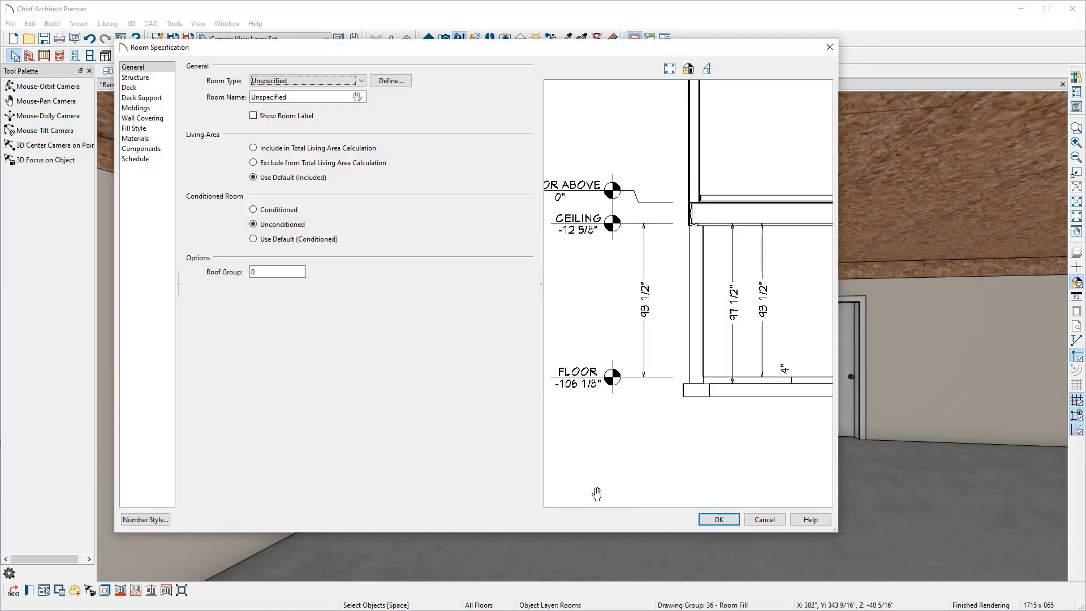
left_click(143, 77)
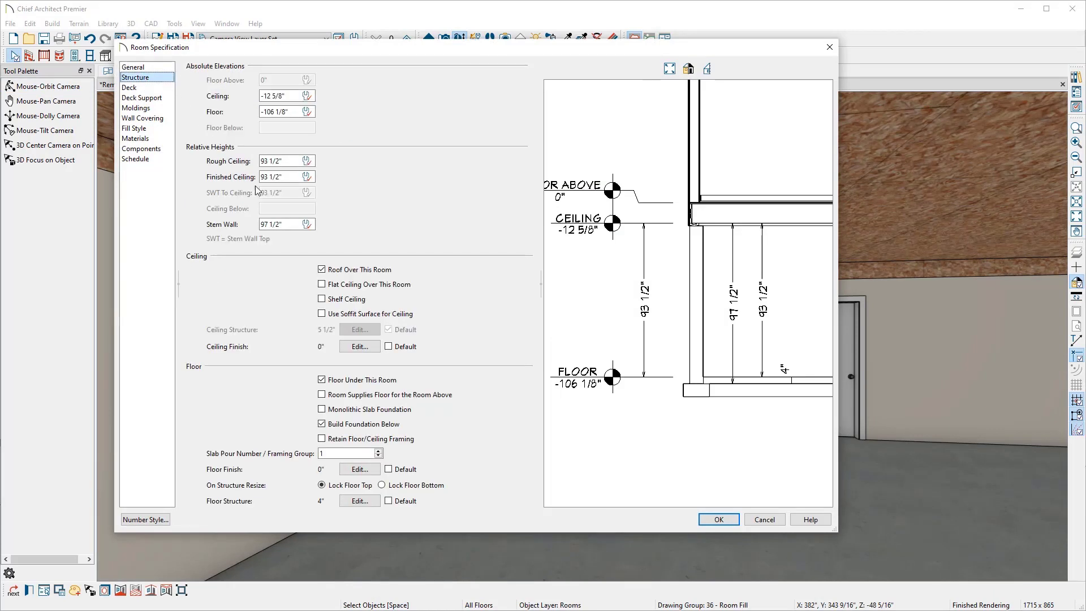
left_click(322, 285)
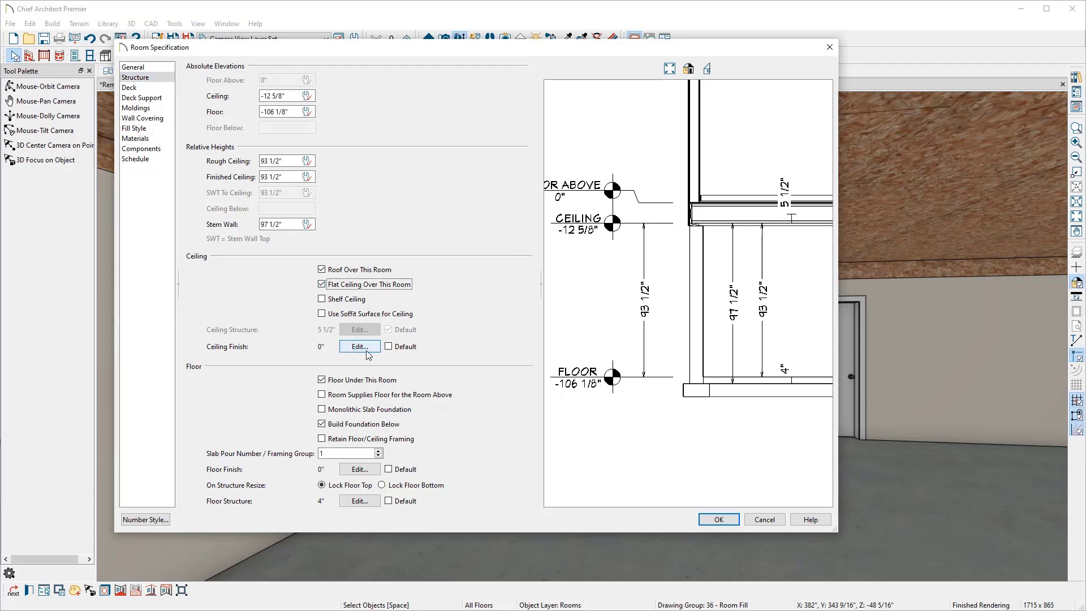
Step: Override the floor's molding defaults and add the CA-001 base molding profile to the room
left_click(161, 110)
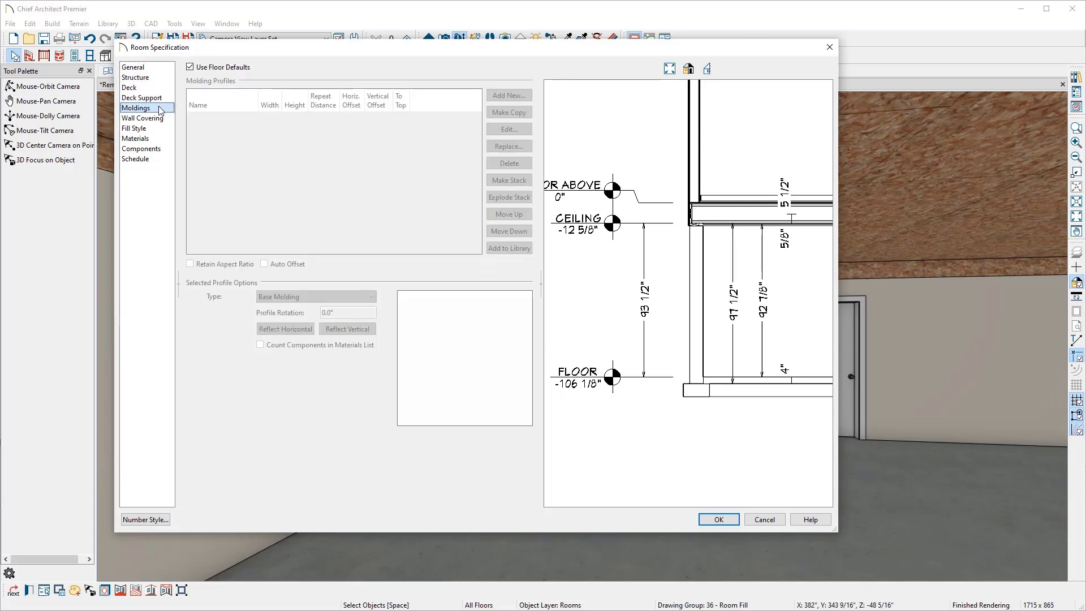
left_click(209, 68)
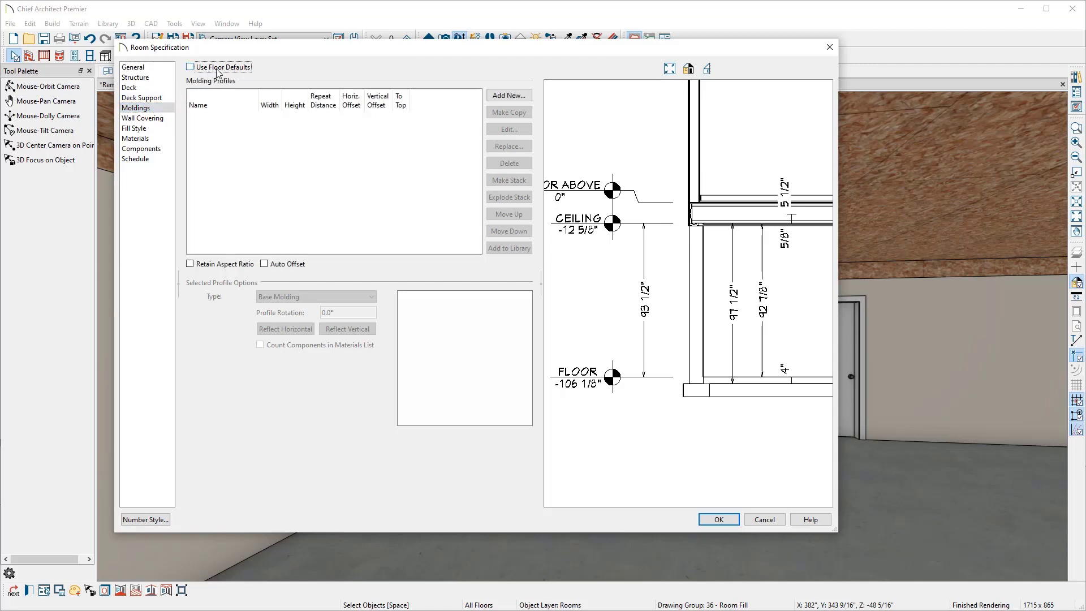
left_click(497, 95)
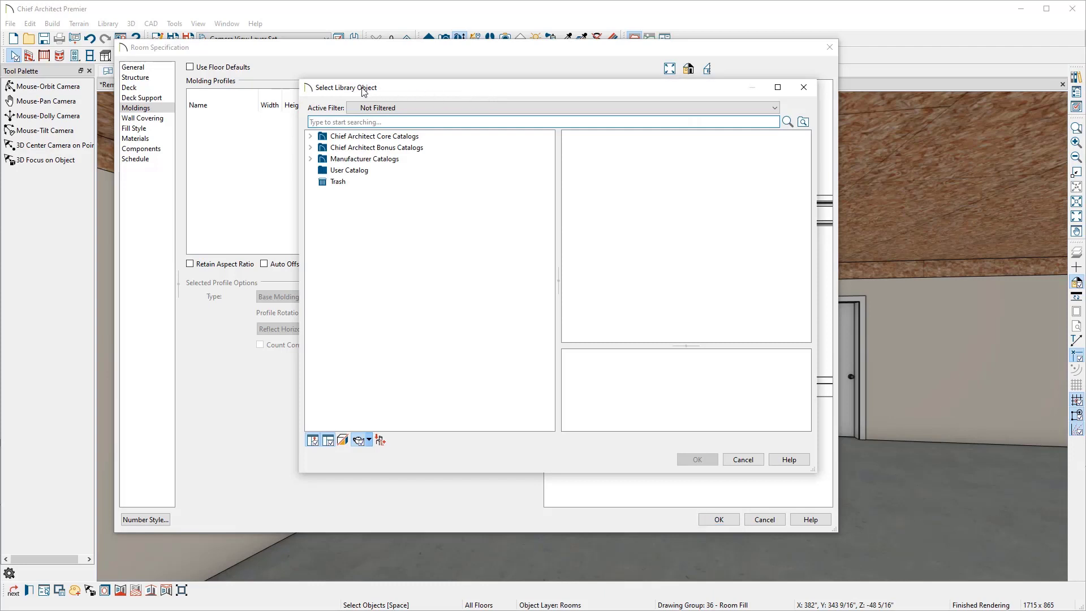
left_click(310, 136)
left_click(322, 148)
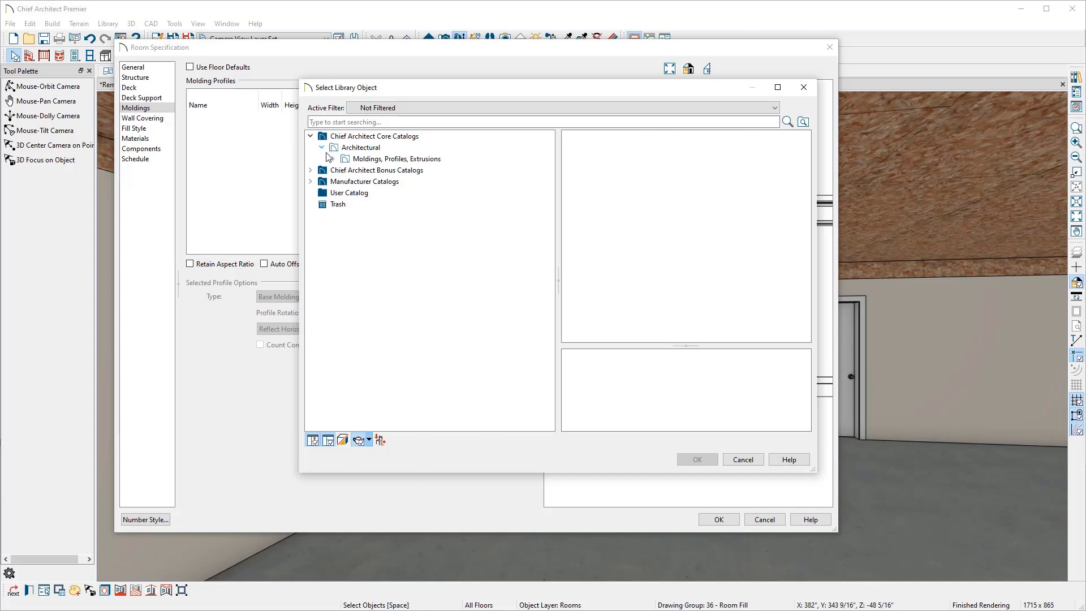
left_click(333, 159)
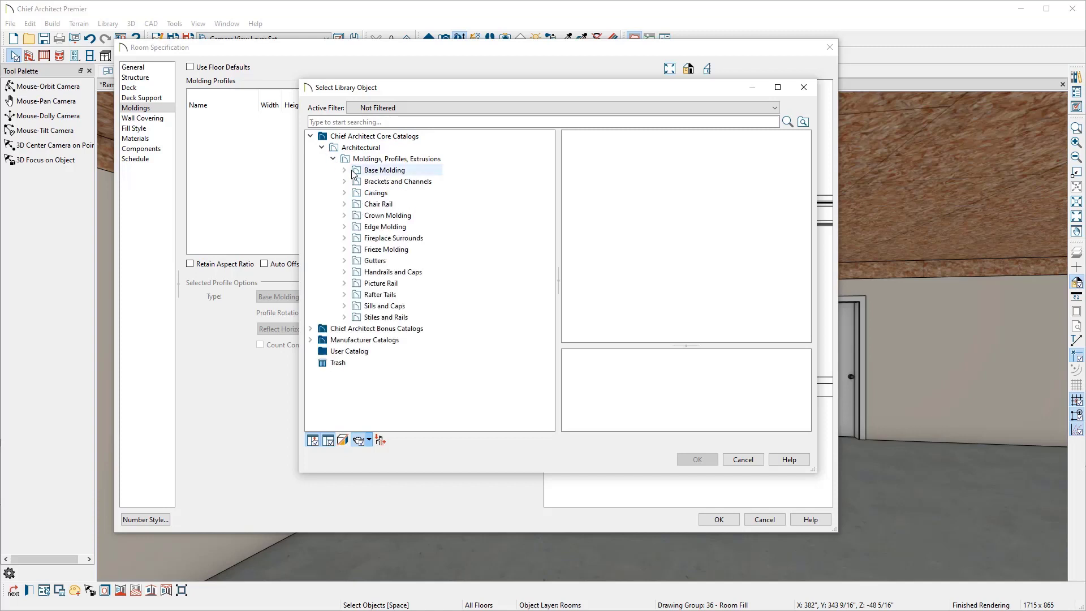
left_click(353, 173)
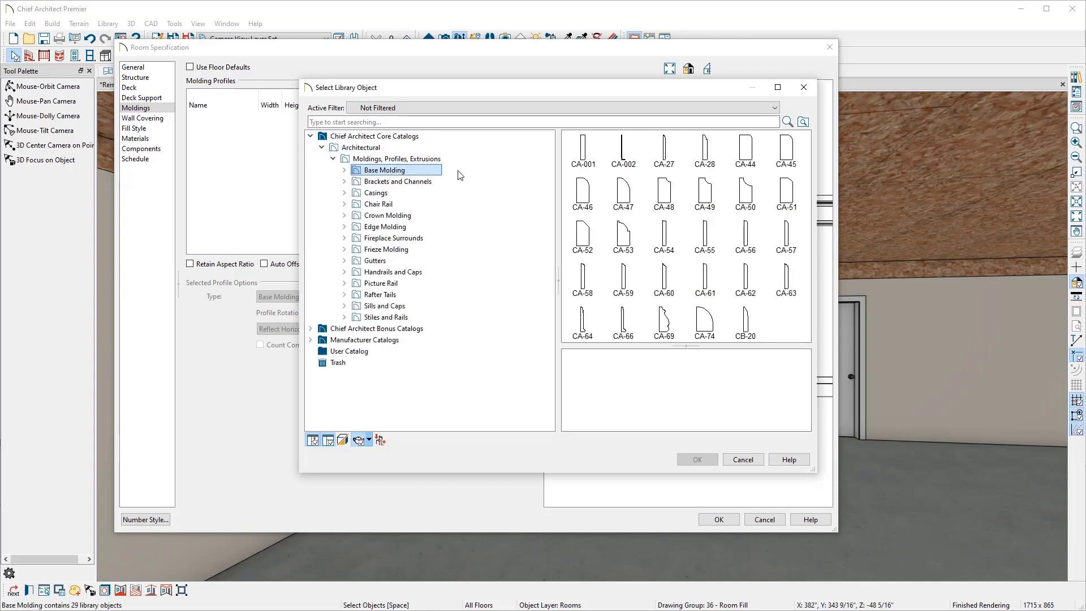
left_click(591, 162)
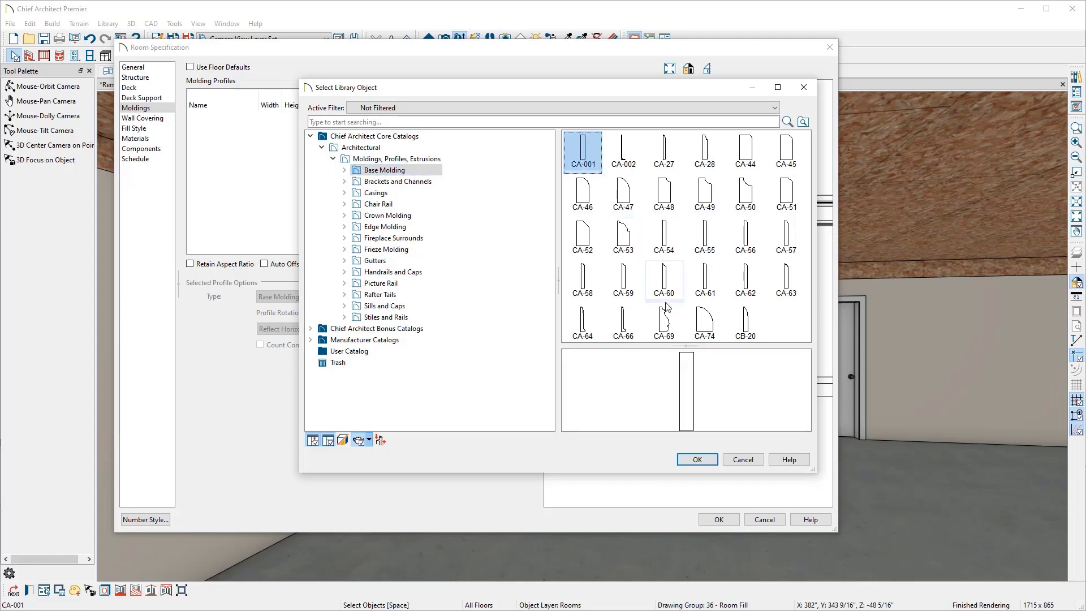
left_click(697, 460)
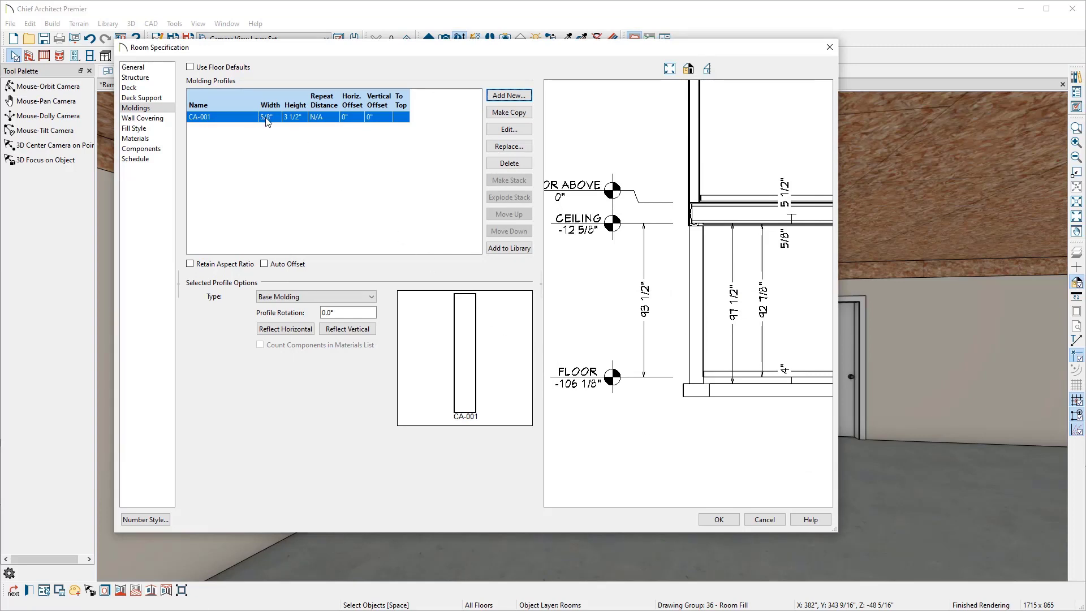
Step: Set the base molding height to 7 1/4" and apply the room specification
left_click(294, 121)
left_click(295, 121)
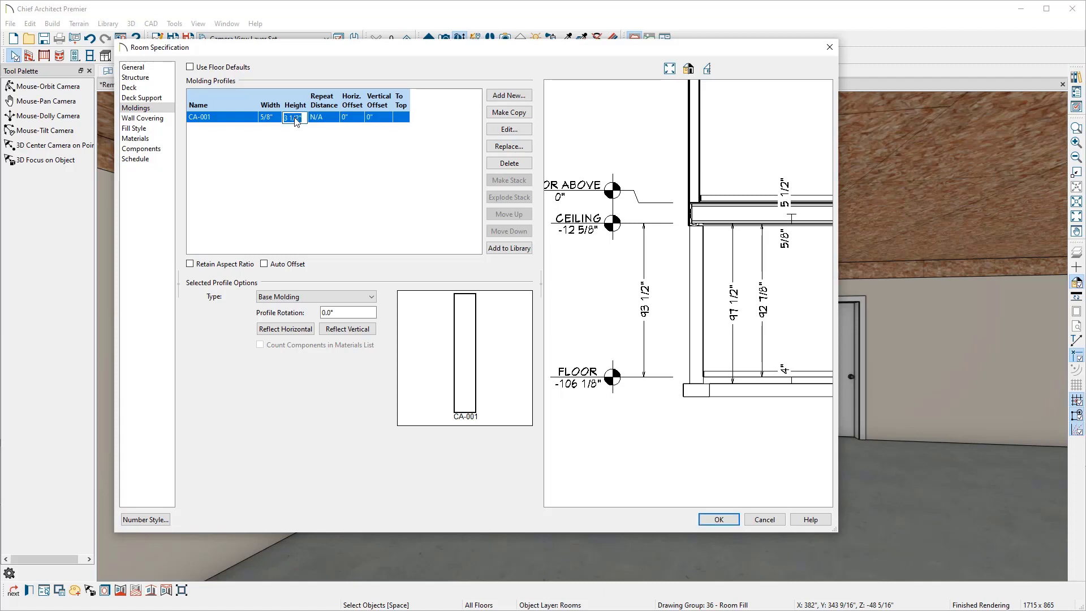
type("7.25")
key("Tab")
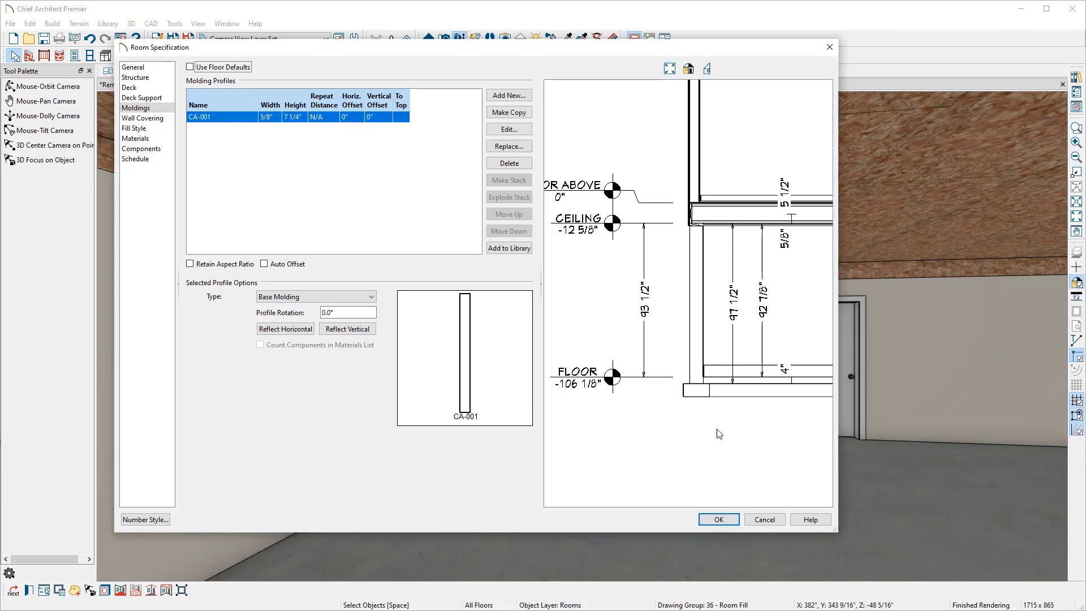
left_click(721, 519)
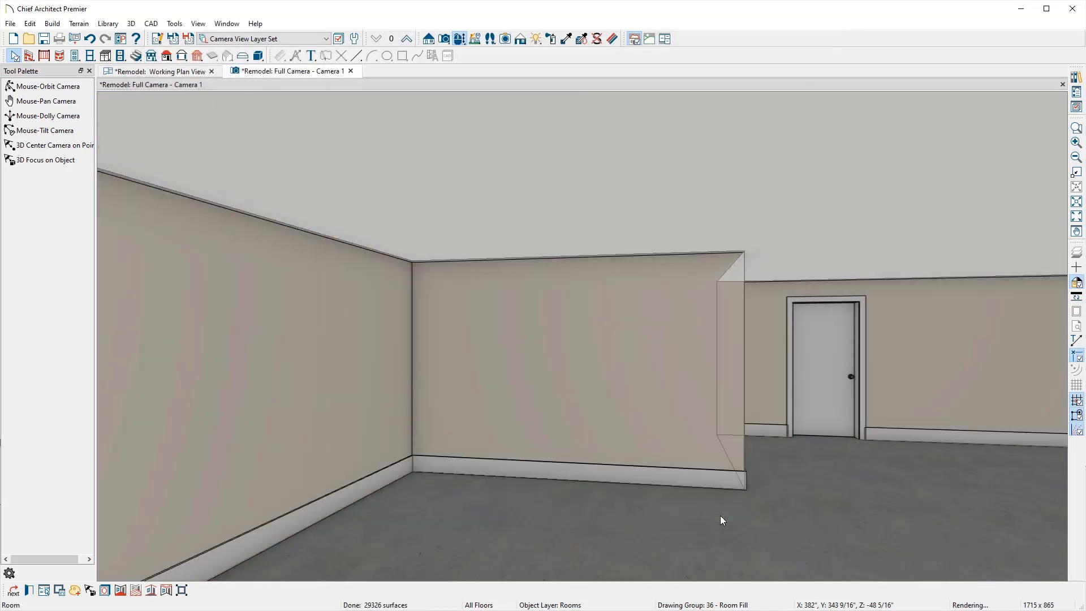
key("Escape")
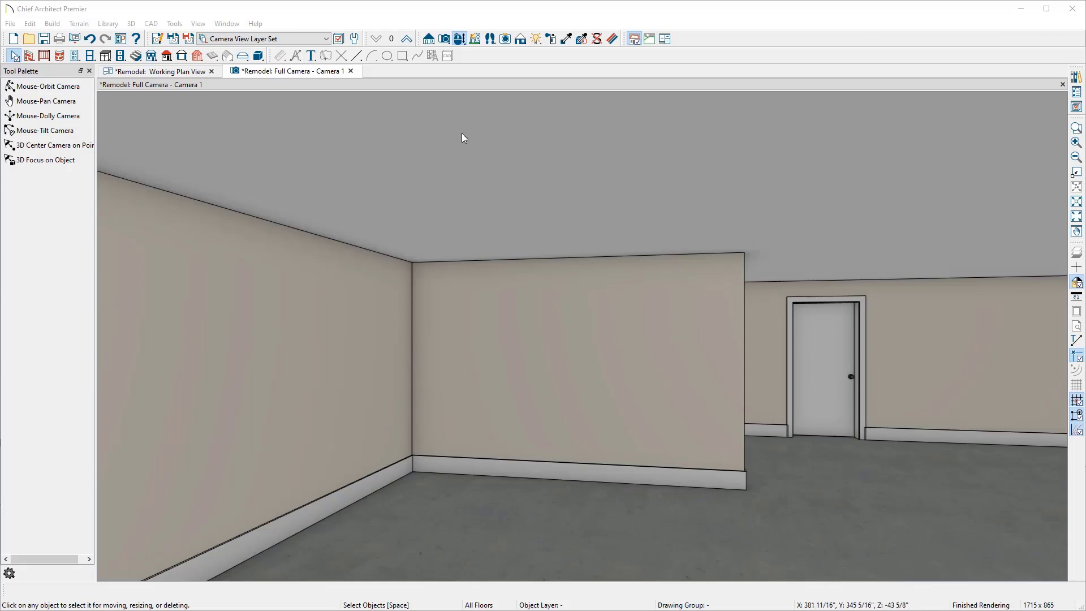
Step: Create a back-clipped cross section through the upper-right room in the working plan view
left_click(352, 72)
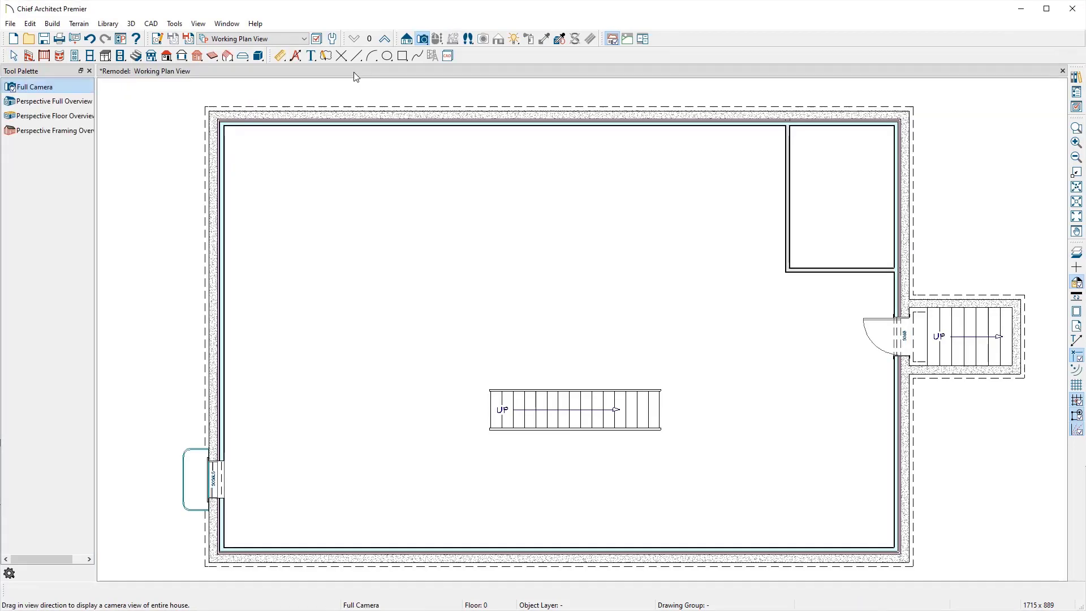
key("space")
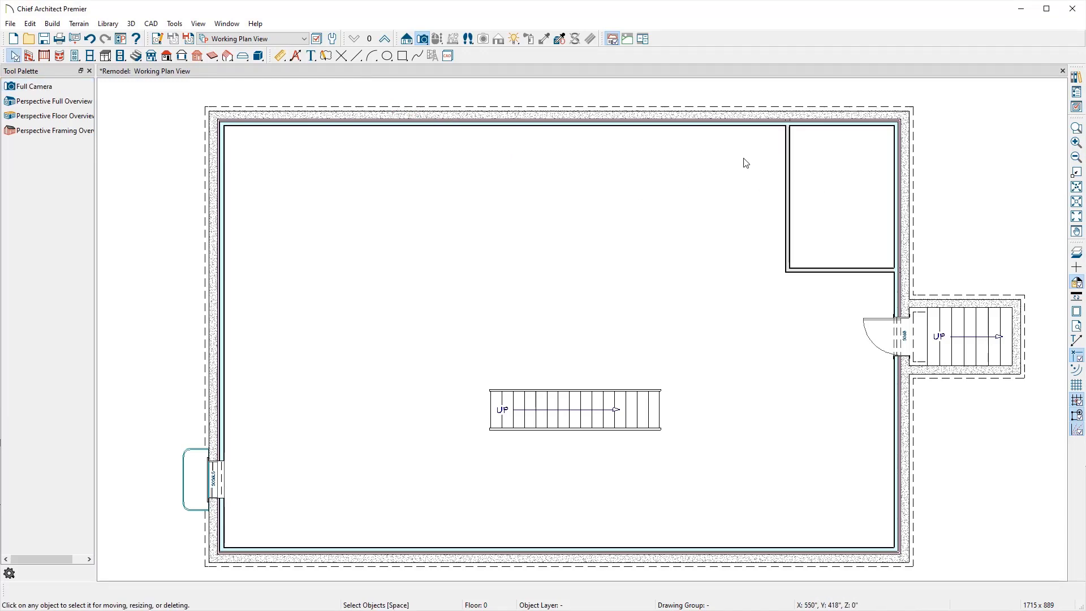
left_click(327, 56)
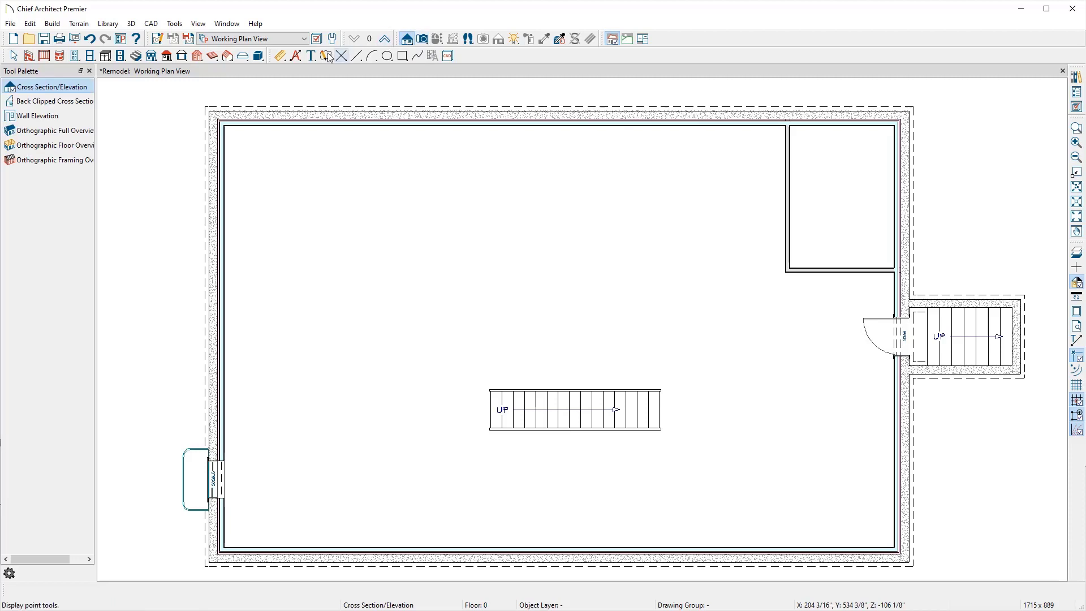
left_click(65, 105)
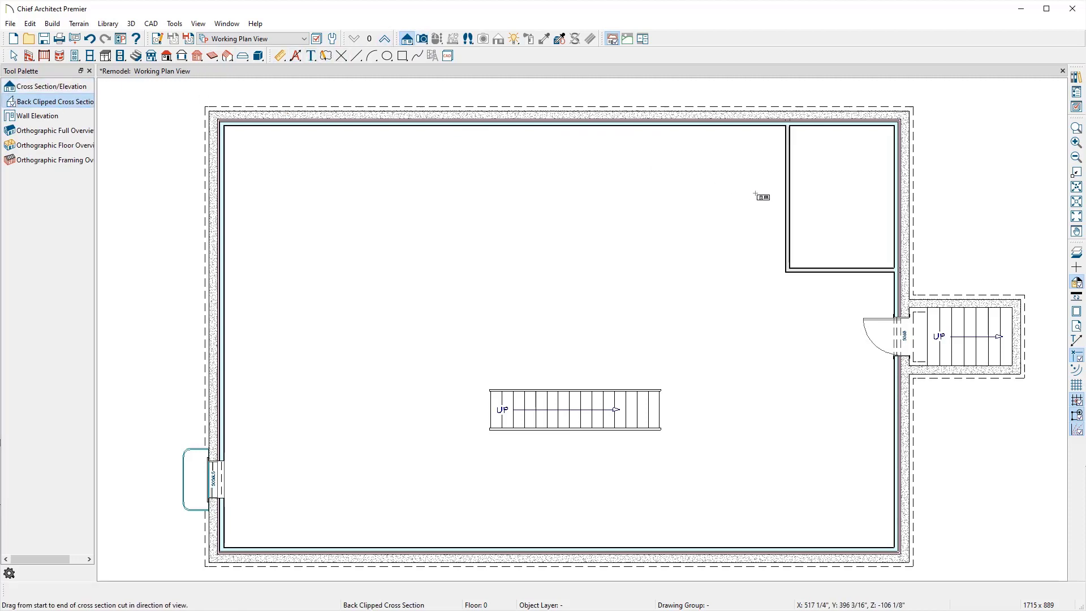
left_click_drag(810, 208, 810, 190)
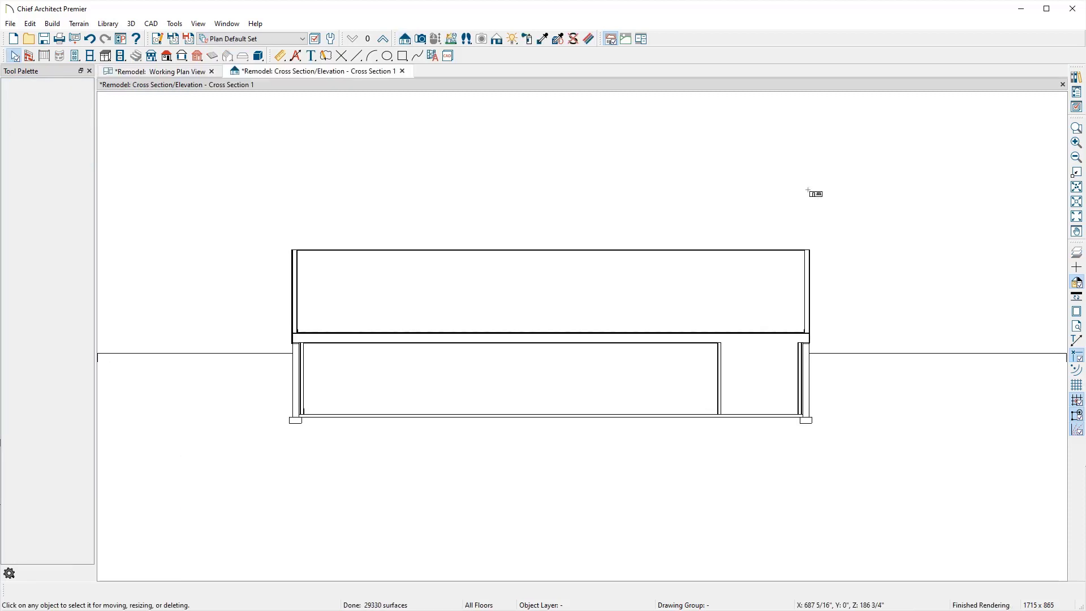
Step: Turn on display of all the framing layers in the Section View Layer Set
scroll(774, 390, "up", 5)
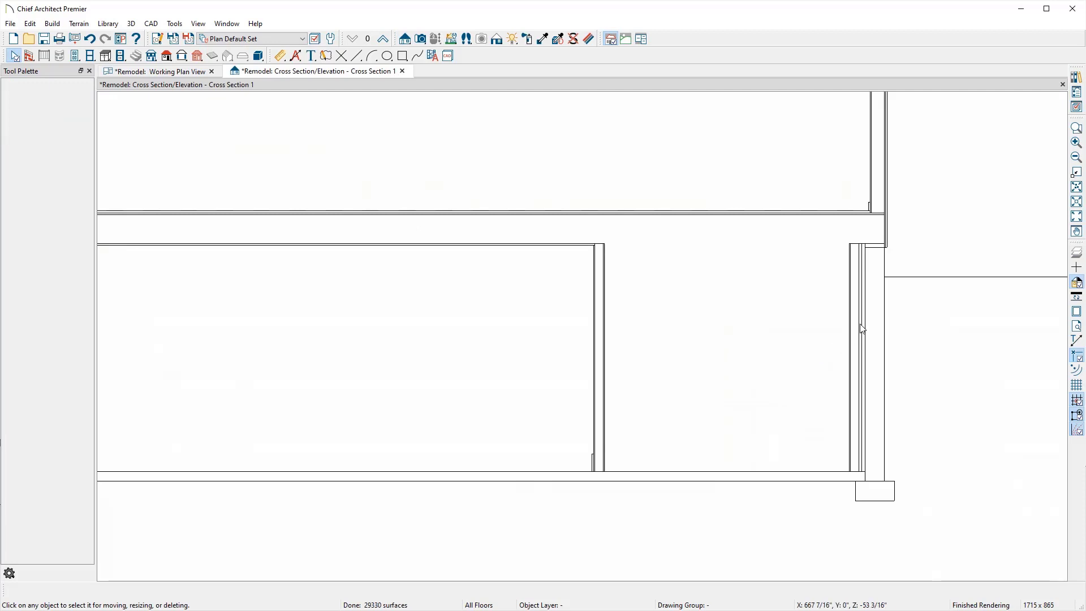
left_click(1078, 108)
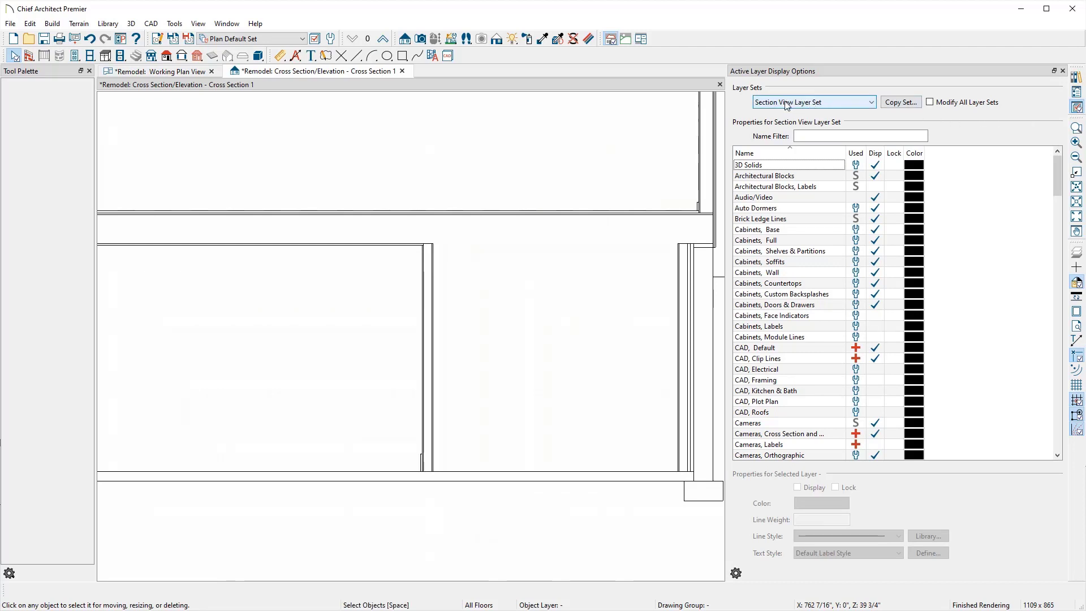
scroll(798, 336, "down", 7)
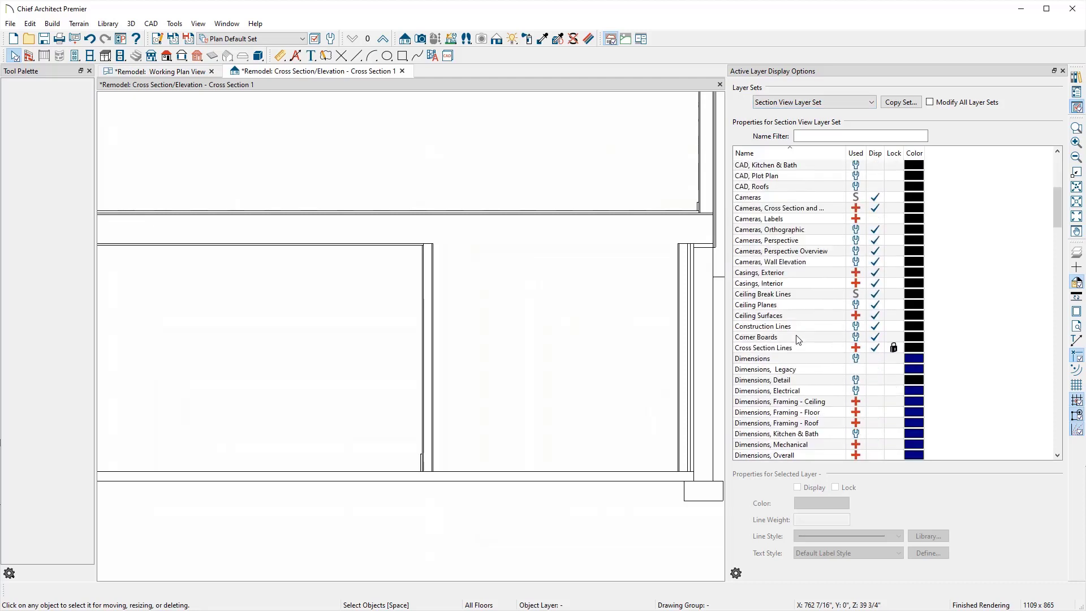
scroll(798, 338, "down", 8)
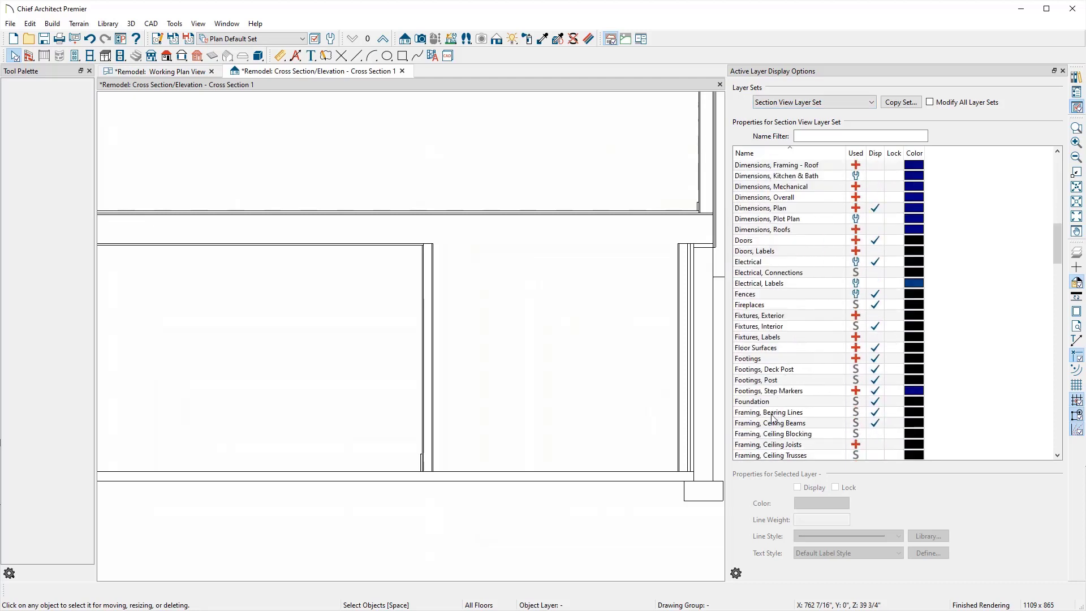
left_click(773, 412)
scroll(773, 418, "down", 10)
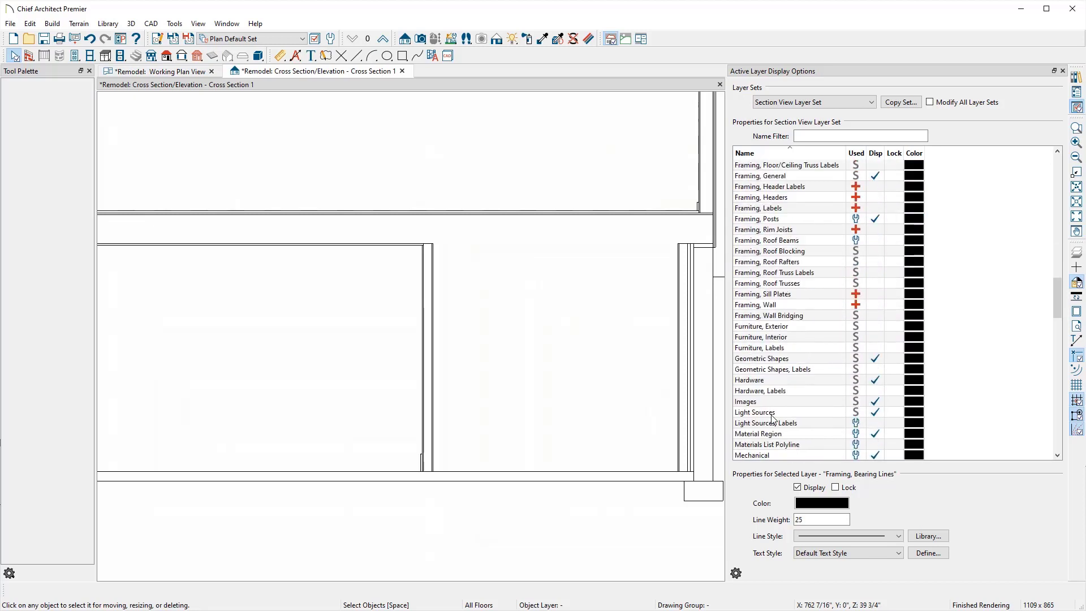
left_click(770, 316, "shift")
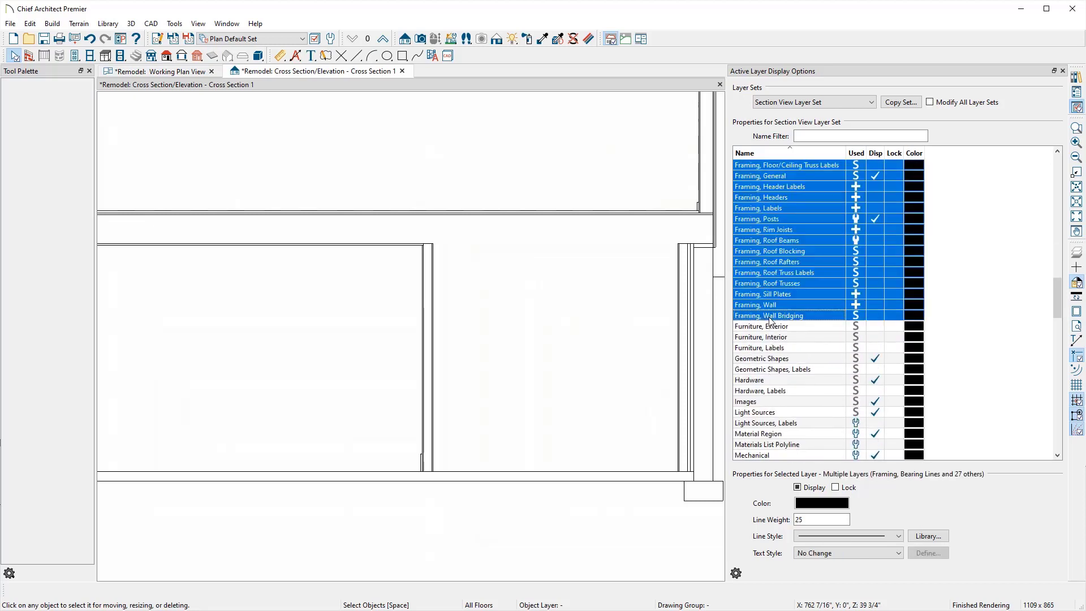
left_click(799, 488)
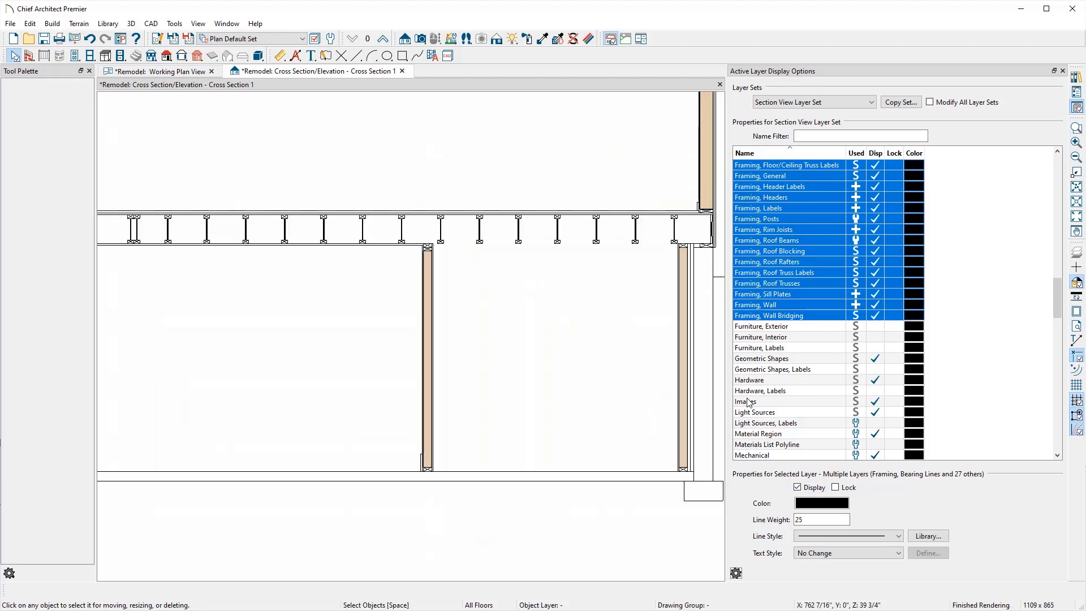
Step: Turn off the Terrain Perimeter layer display and close the layer display options
middle_click_drag(653, 273, 543, 267)
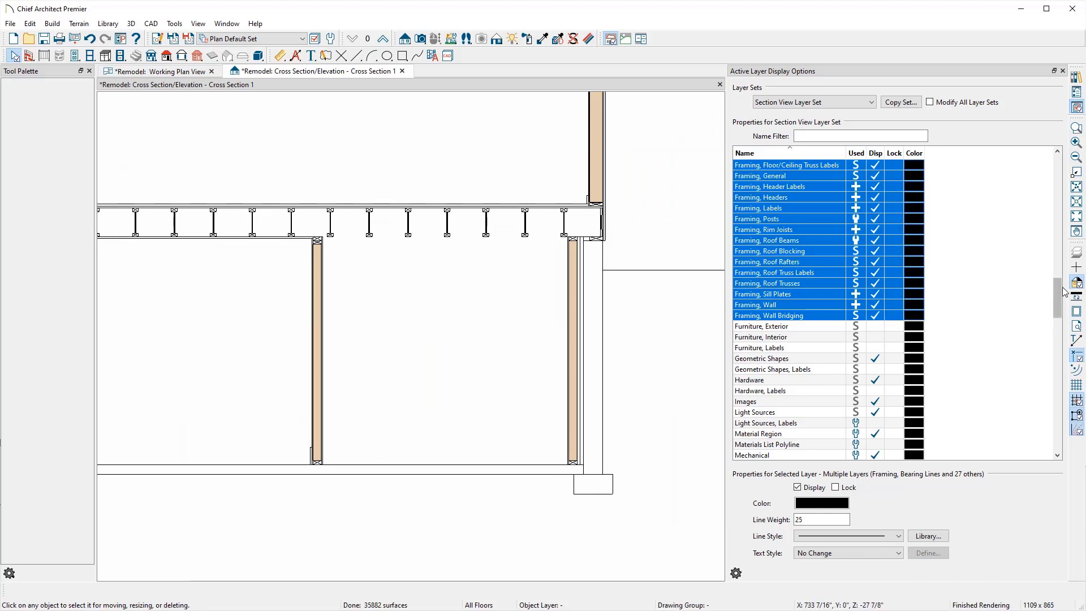
left_click_drag(1064, 291, 1054, 411)
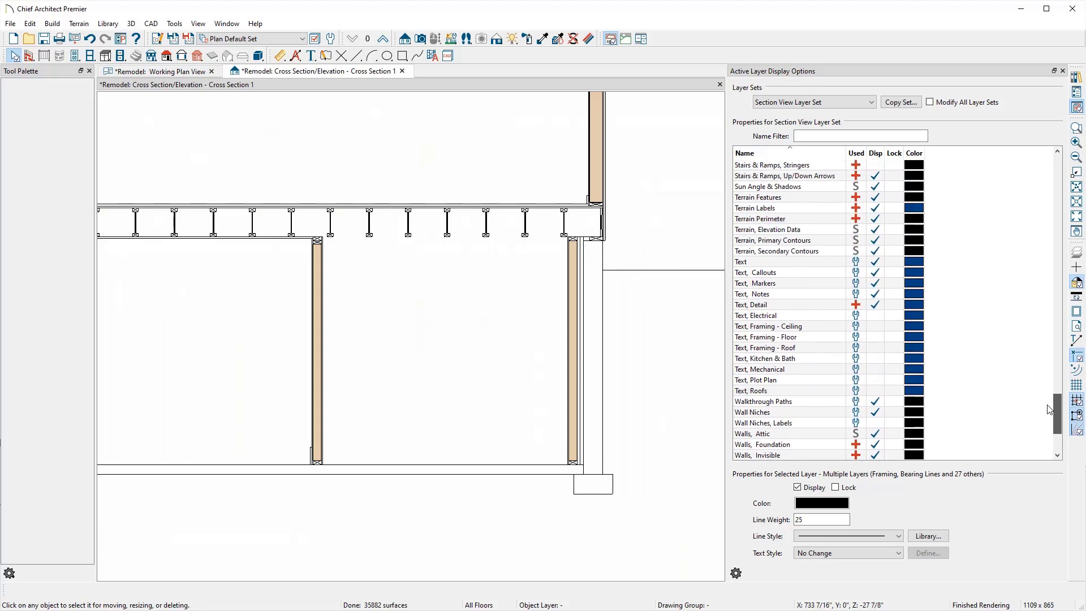
left_click(817, 220)
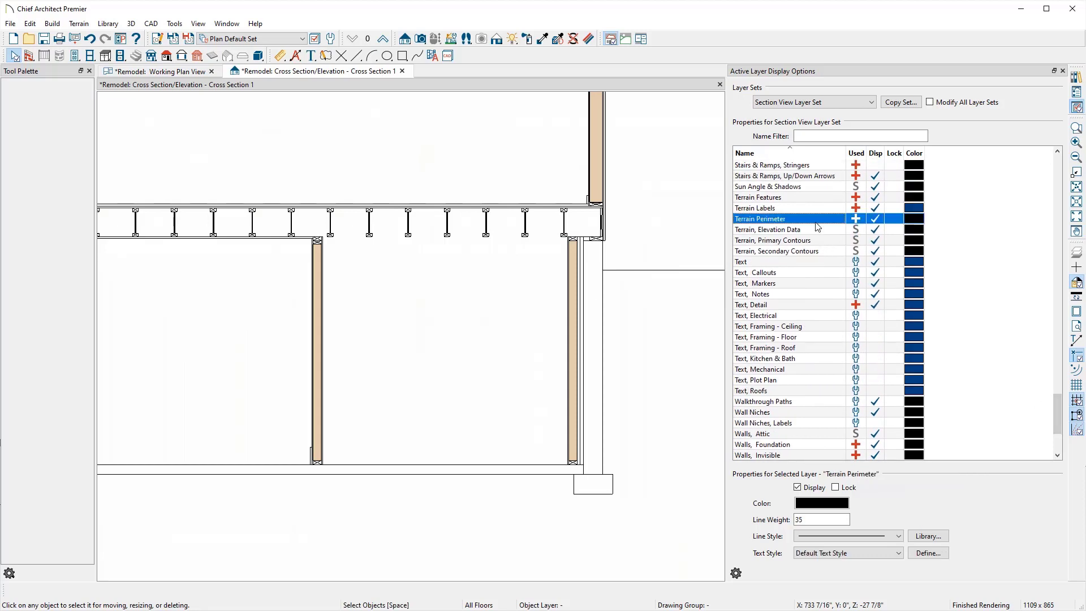
left_click(874, 220)
left_click(1064, 72)
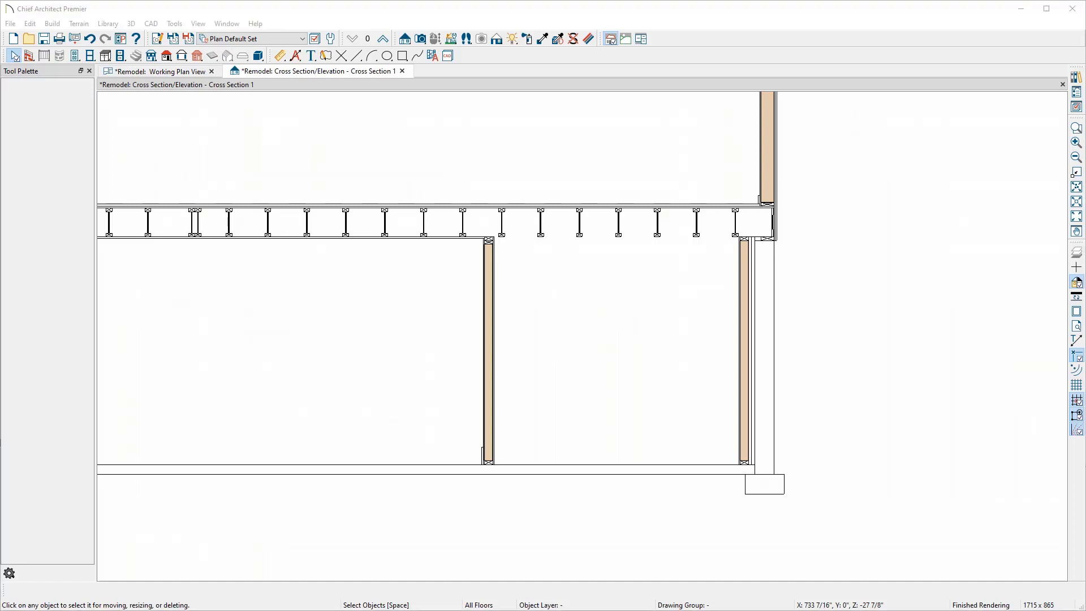
Step: Bring up the Cross Section reference image and arrange it beside the section view for comparison
left_click_drag(1085, 79, 769, 28)
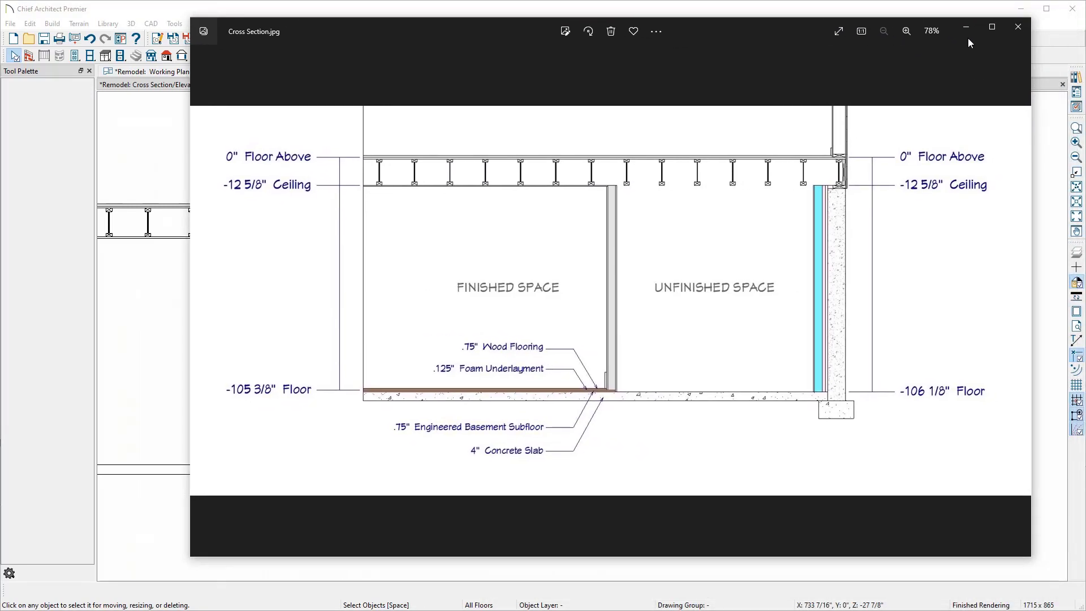
left_click(991, 28)
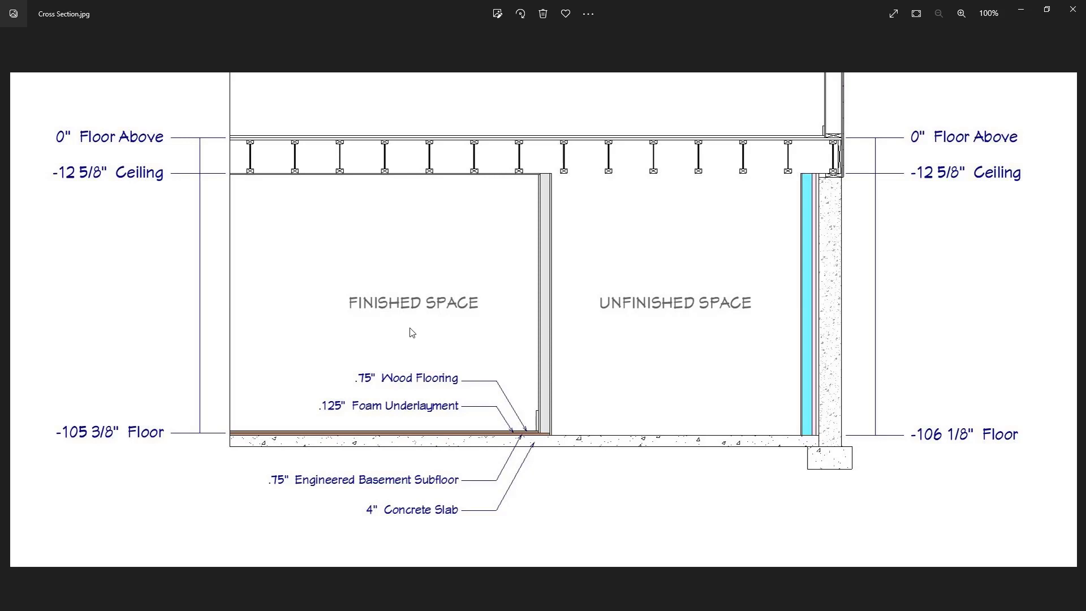
double_click(391, 12)
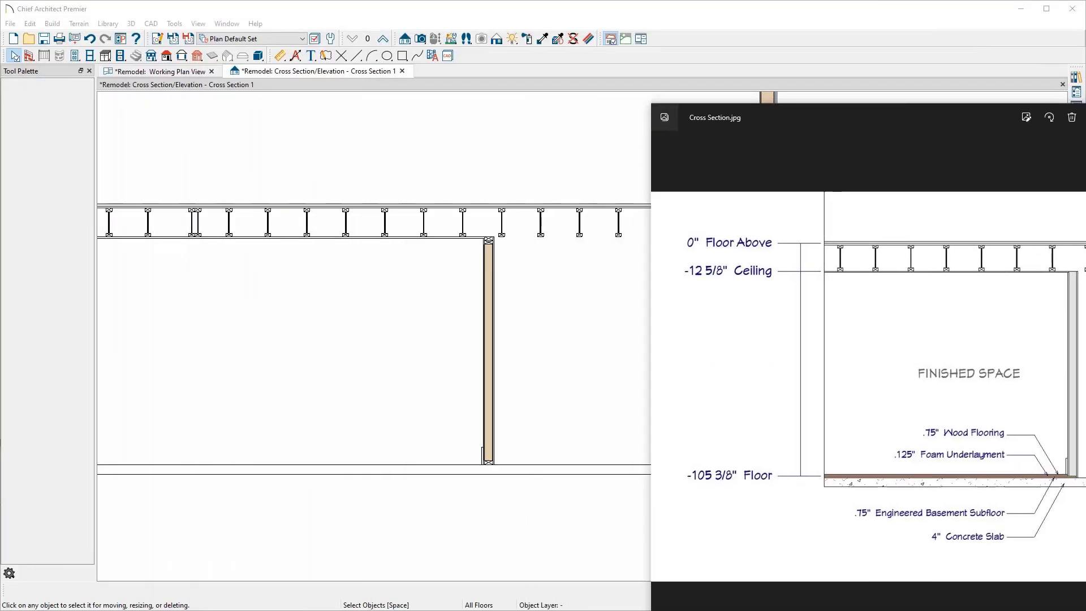
Step: Move the reference image aside and search the library for osb materials
left_click_drag(998, 116, 1085, 117)
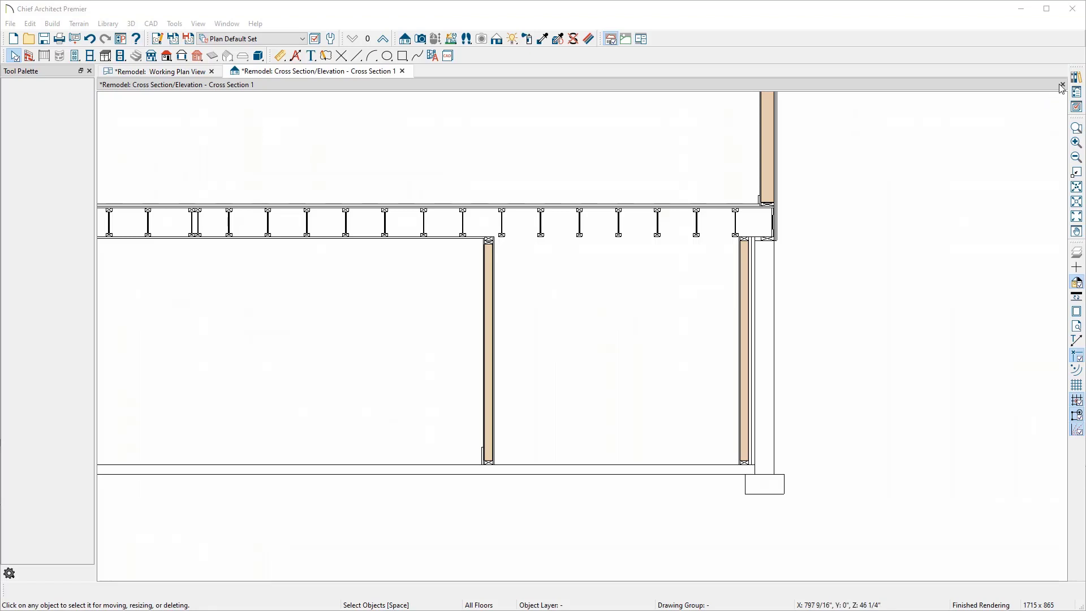
left_click(1075, 78)
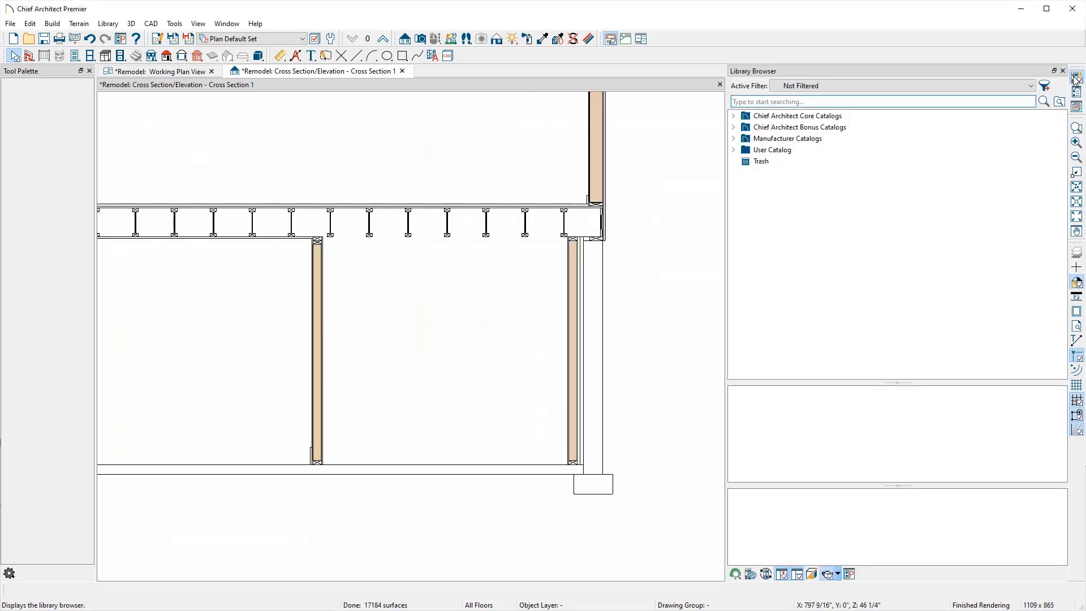
type("o")
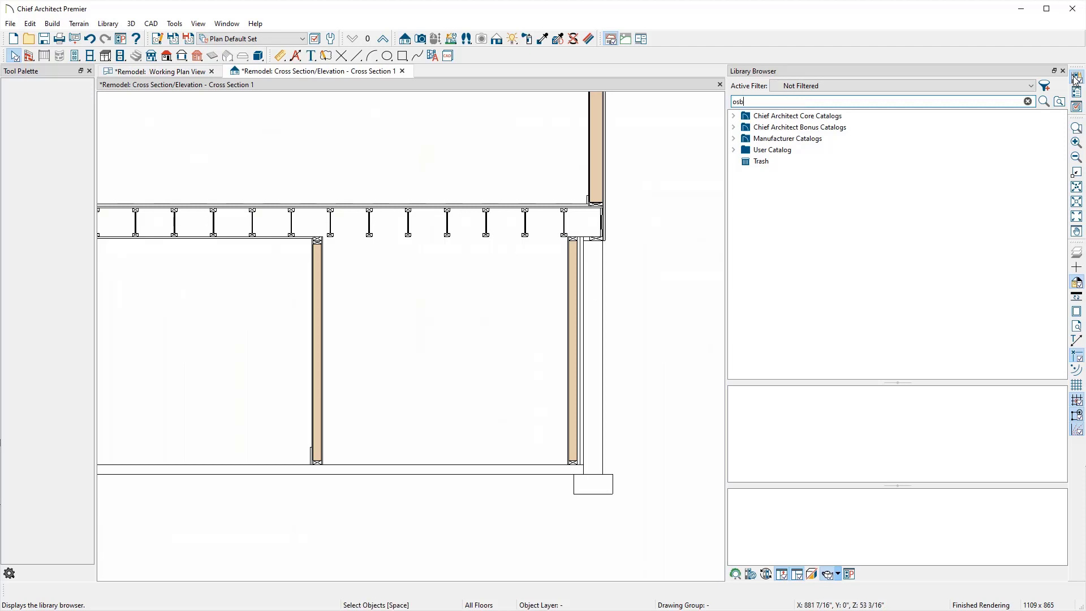
type("sb")
key("Return")
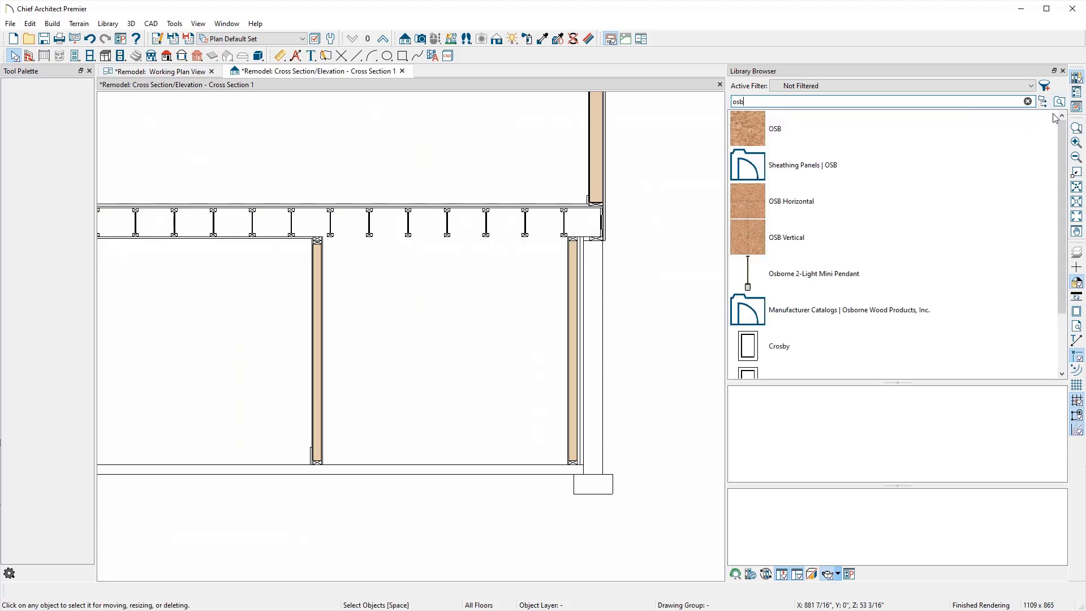
Step: Locate the OSB Horizontal material in the library and copy it to the User Catalog
left_click(797, 201)
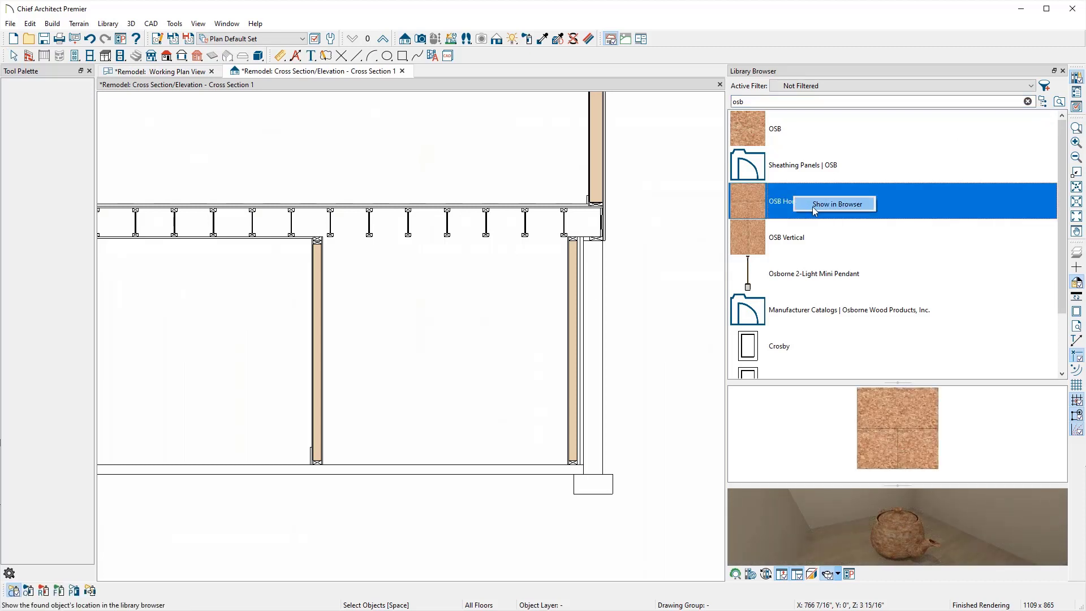
left_click(813, 207)
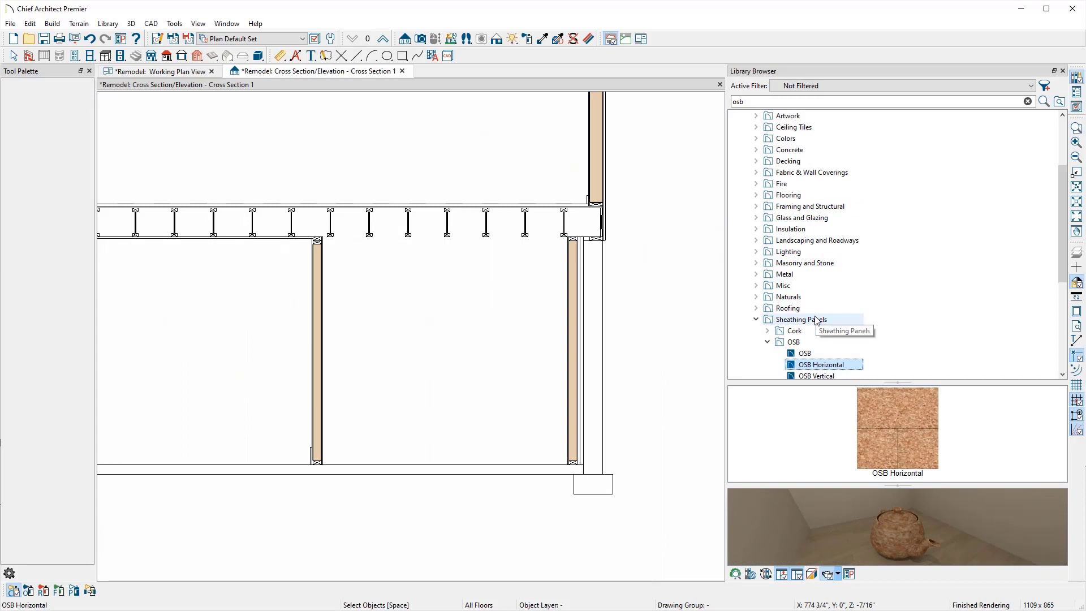
right_click(826, 366)
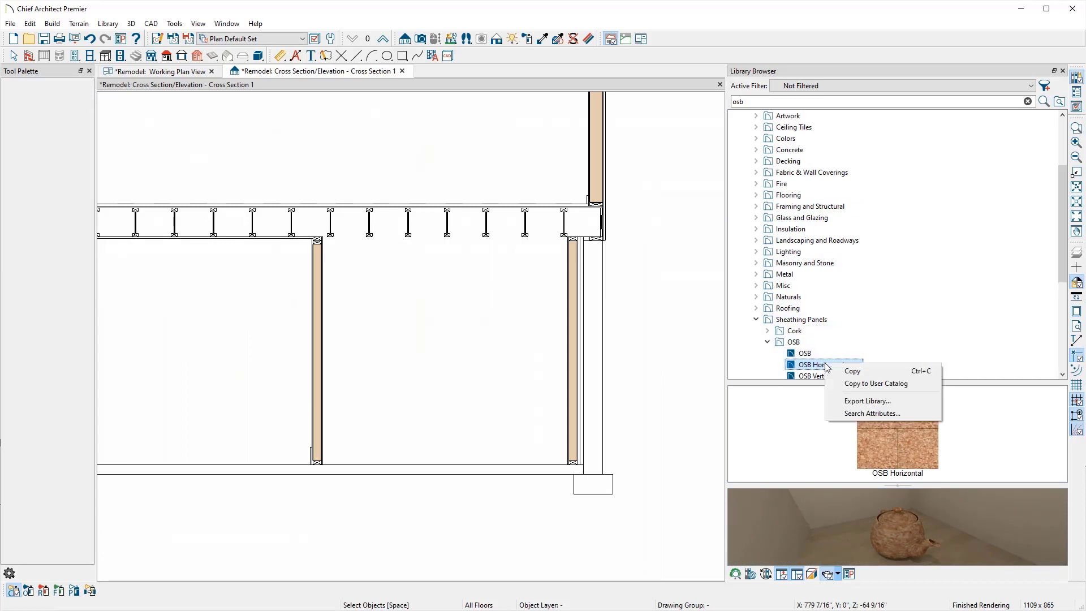
left_click(856, 385)
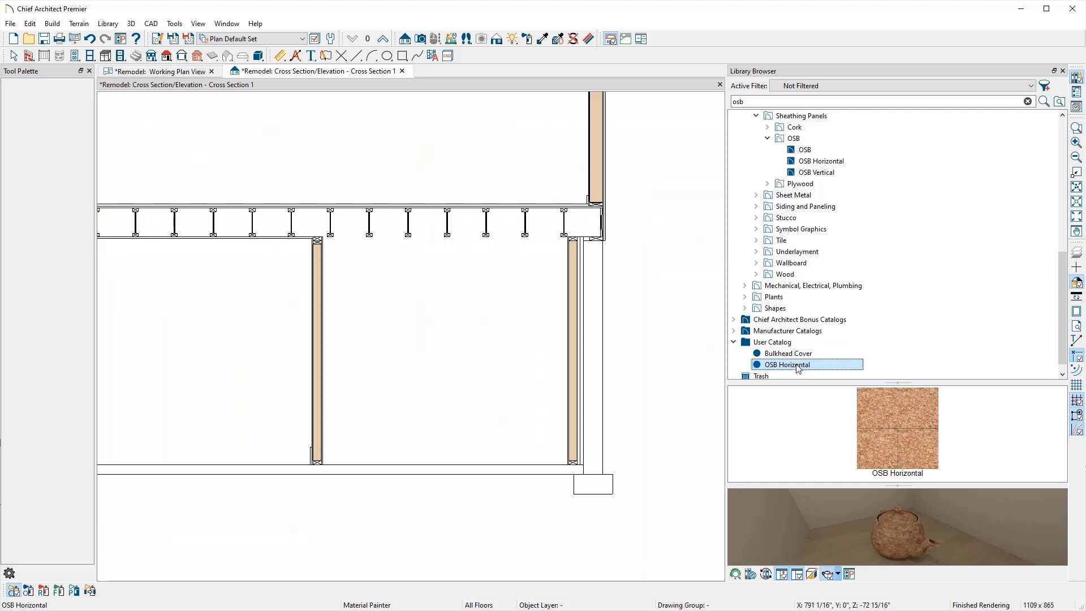
Step: Rename the user catalog copy to Engineer Basement Subflooring and close the library browser
right_click(798, 369)
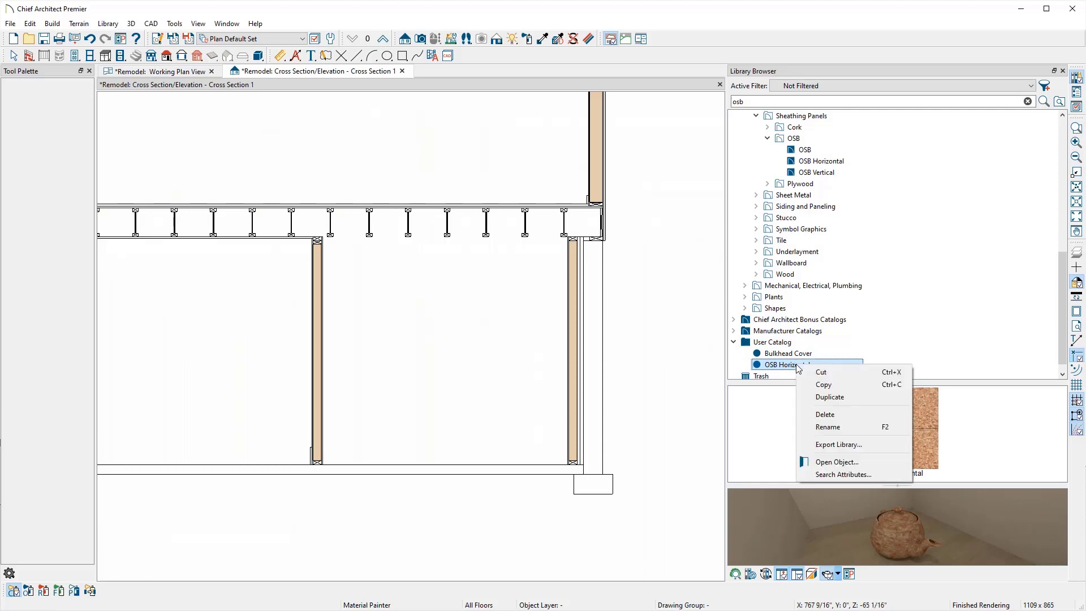
left_click(826, 428)
type("En")
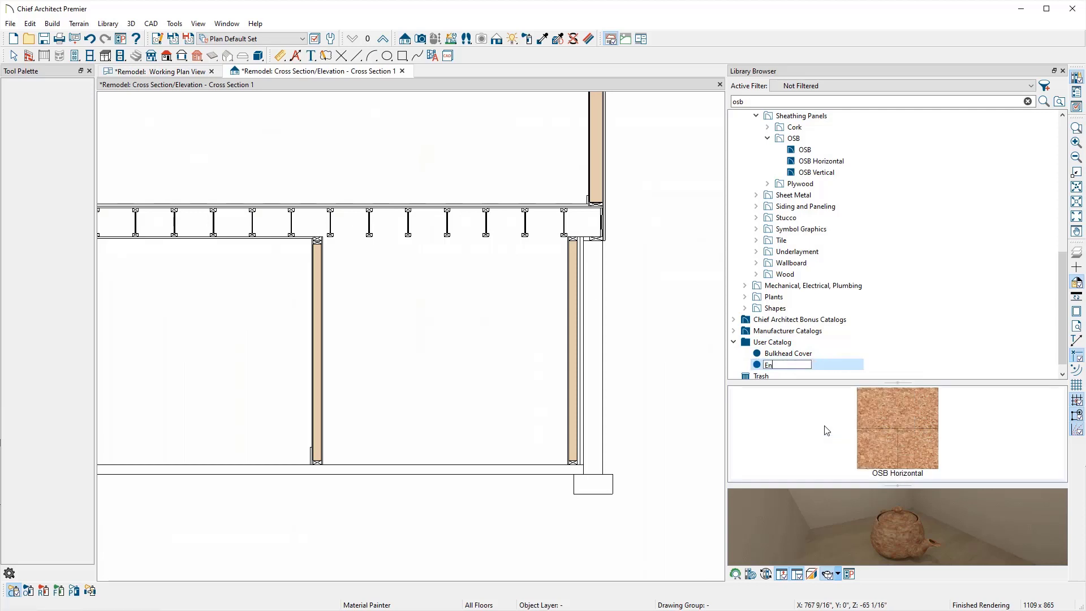
type("gineer Basement Subflooring")
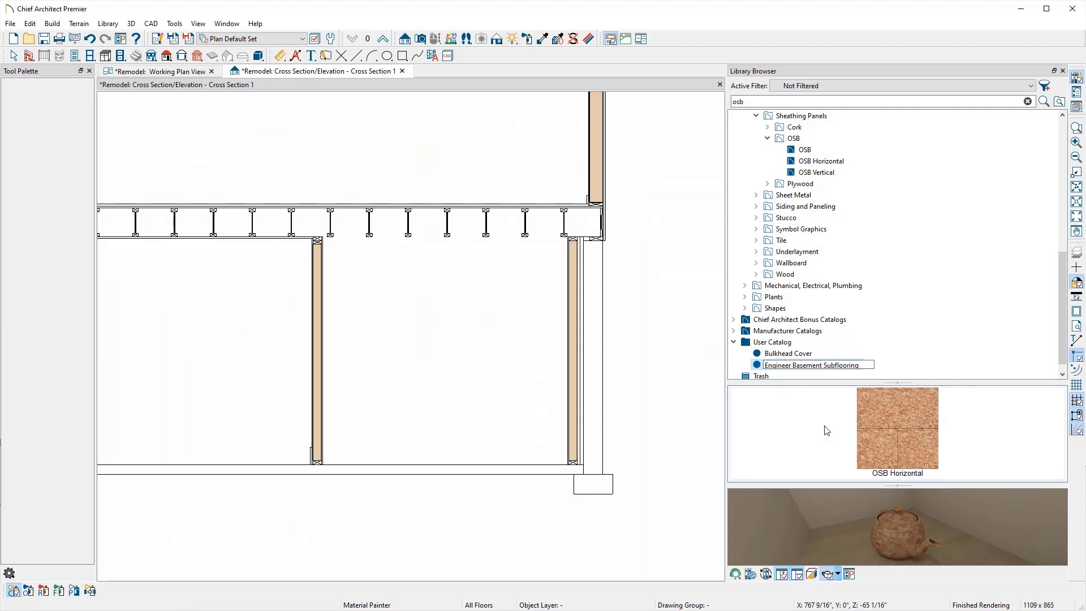
key("Return")
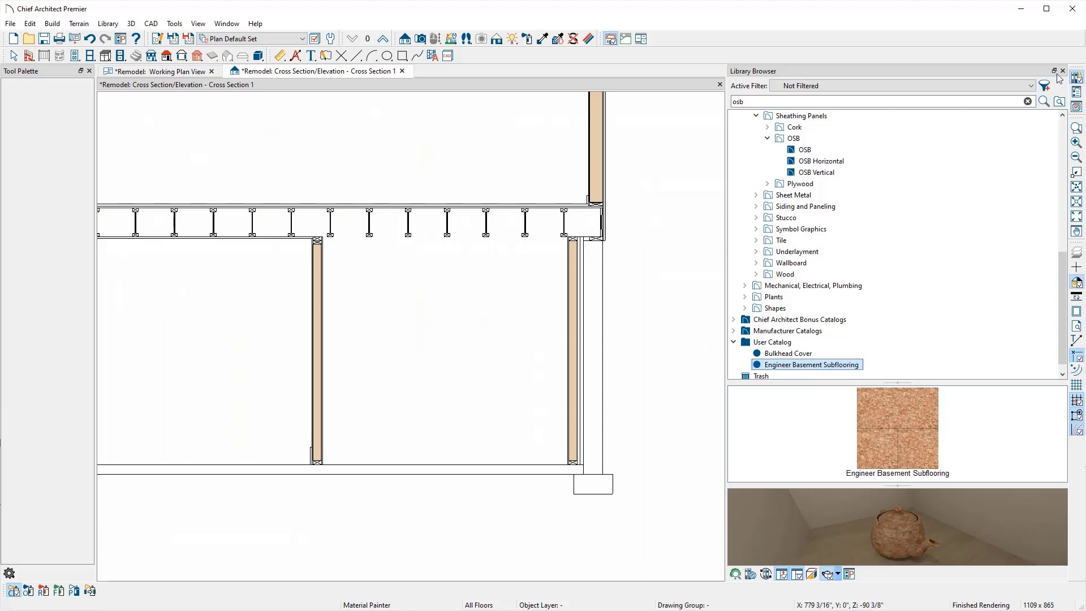
left_click(1063, 72)
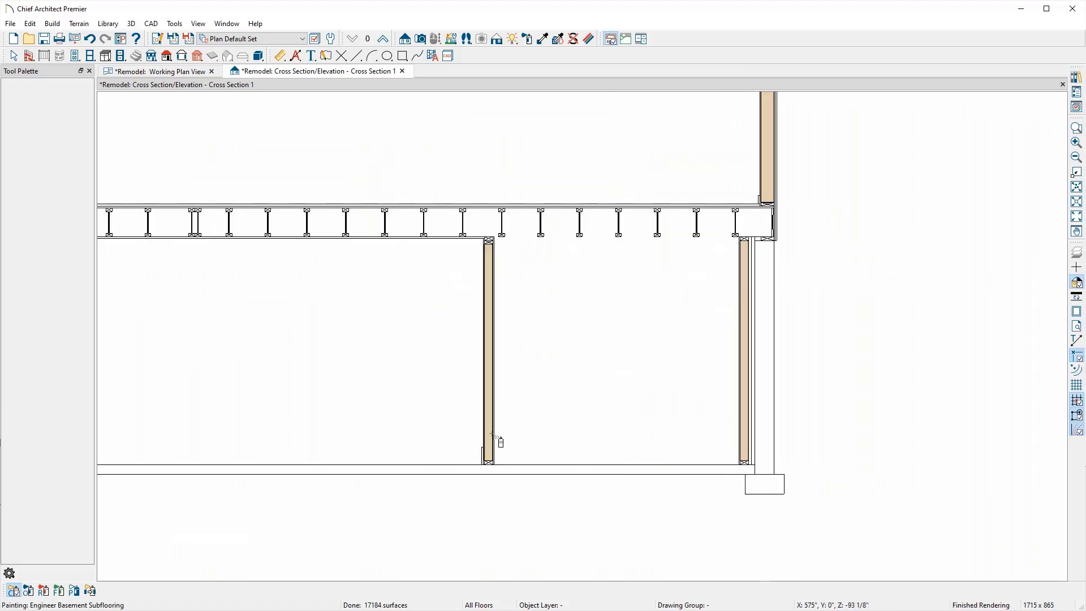
key("Escape")
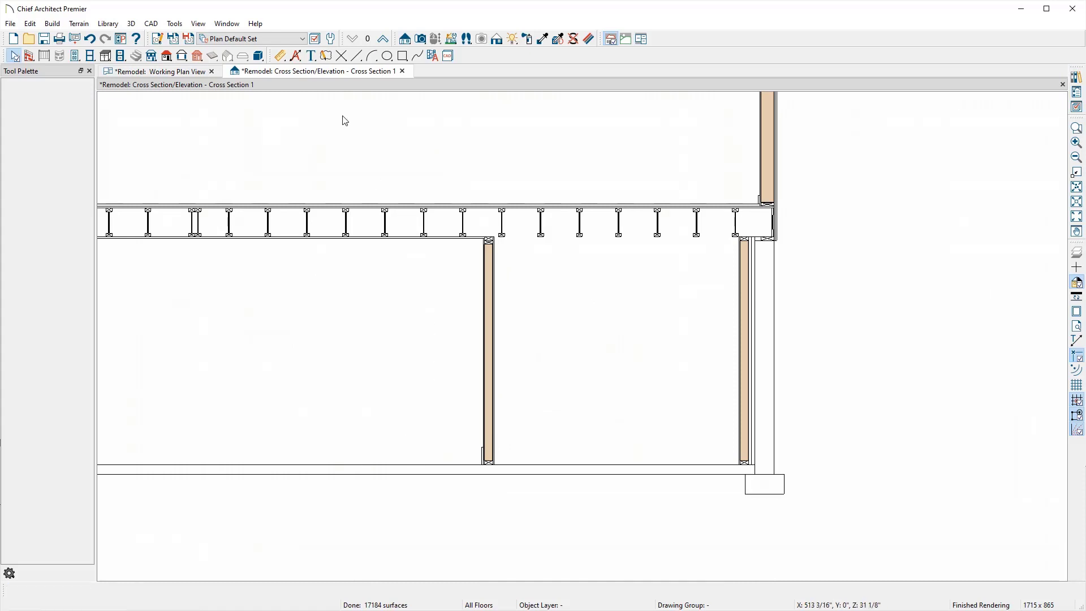
Step: Tile the plan and section views side by side, then add a layer above the concrete in the main room's floor structure
left_click_drag(285, 74, 934, 199)
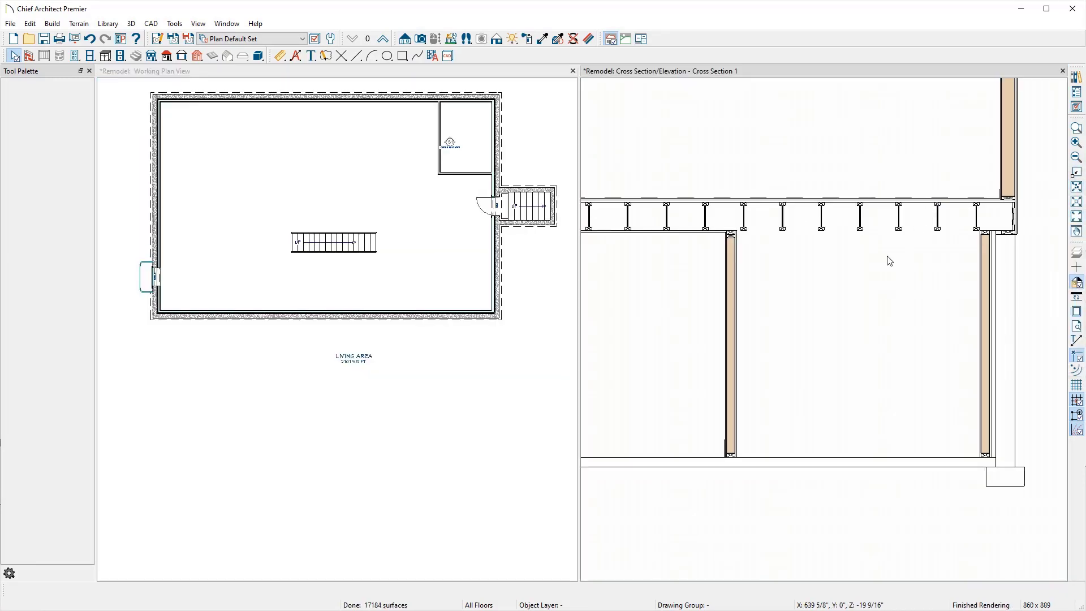
middle_click_drag(752, 345, 797, 305)
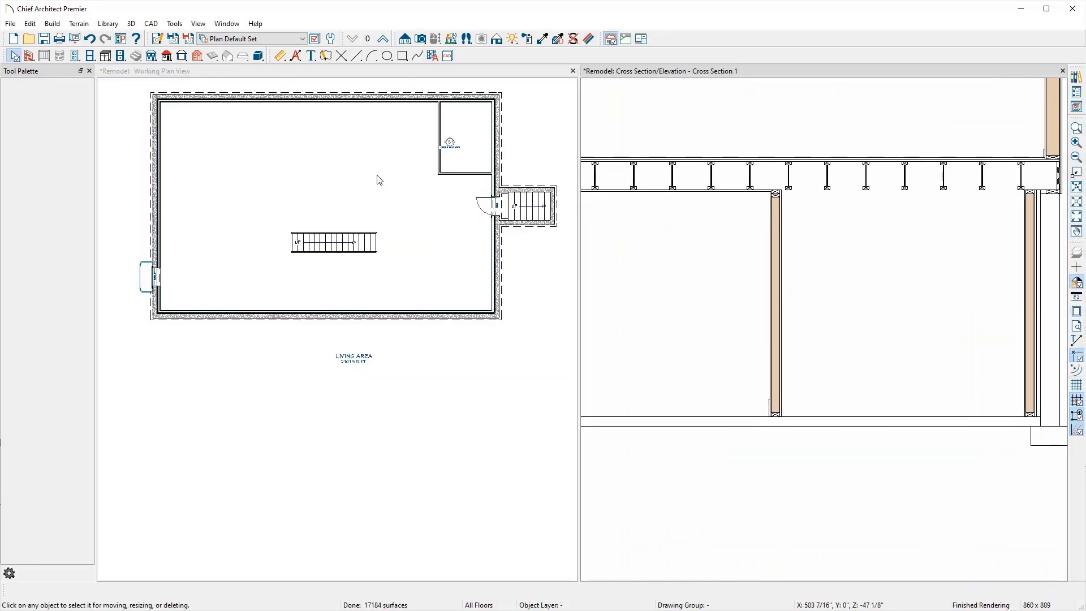
left_click(377, 179)
double_click(376, 179)
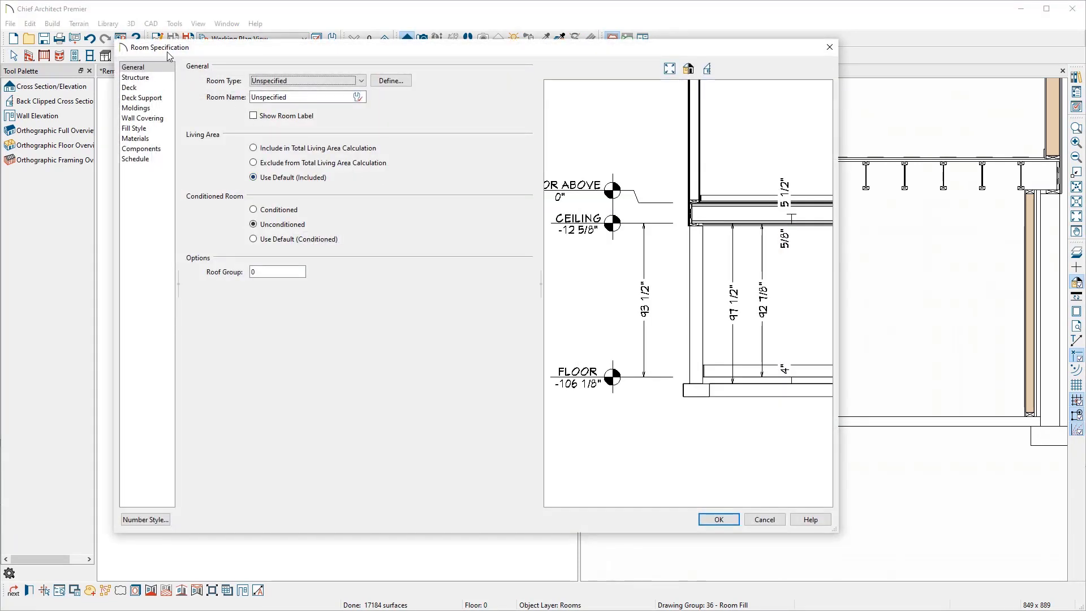
left_click(157, 79)
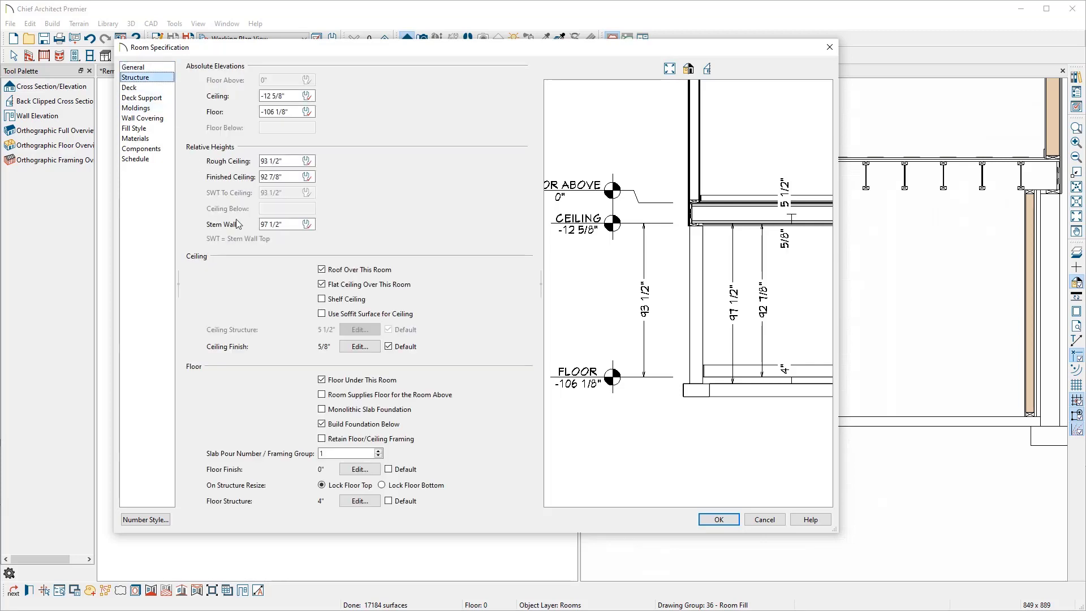
left_click(360, 502)
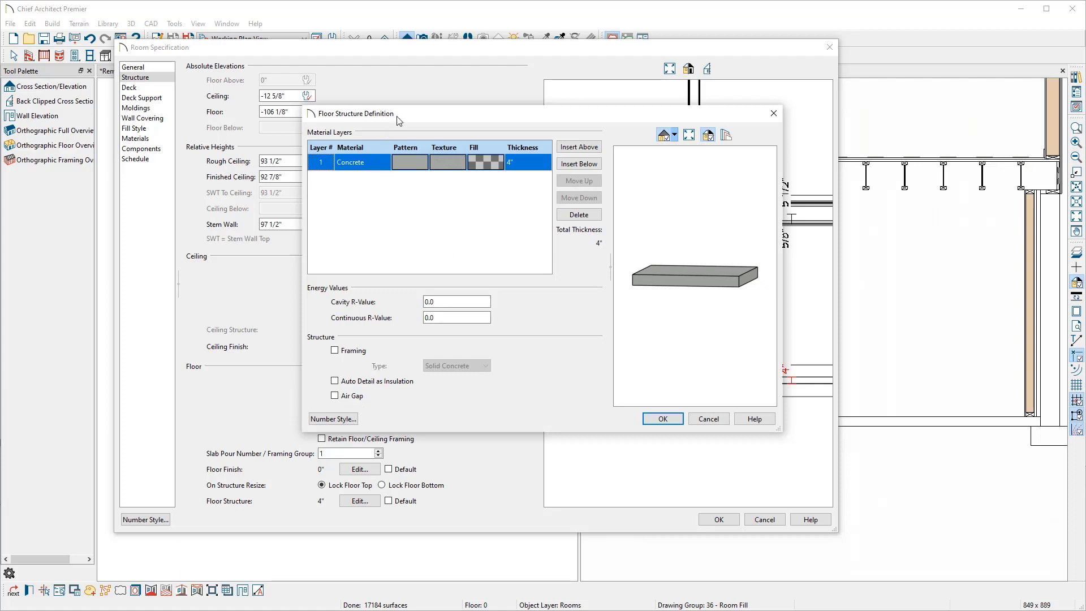
left_click_drag(399, 121, 154, 112)
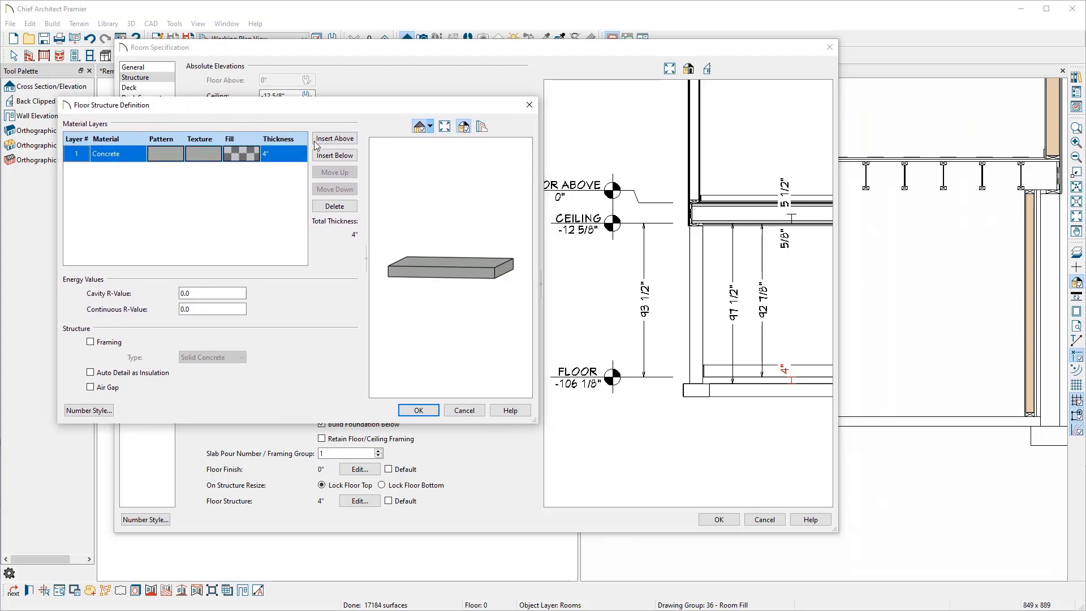
left_click(324, 141)
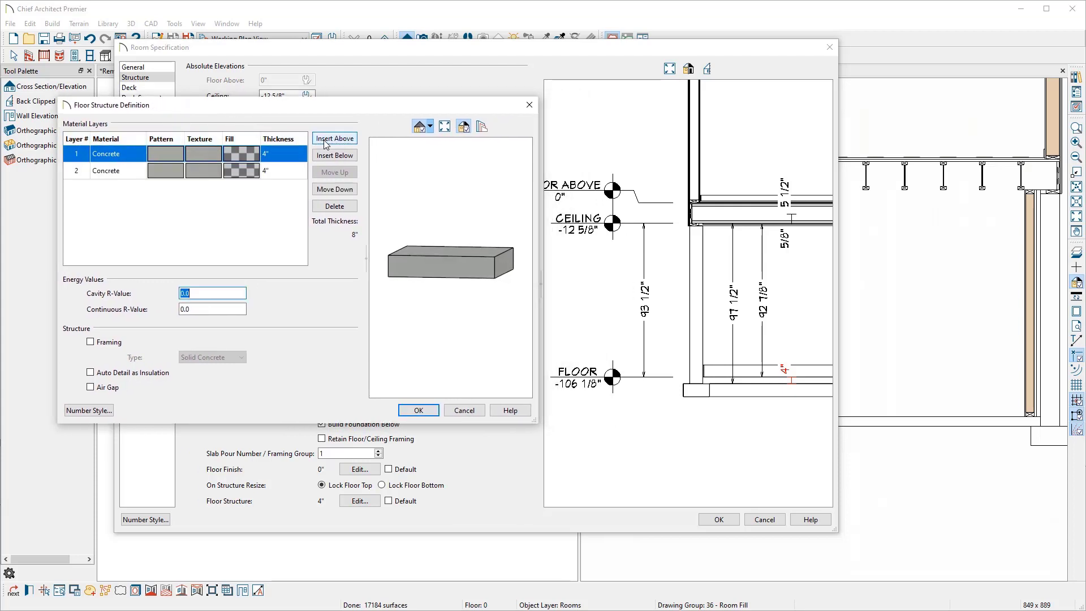
Step: Assign the Engineer Basement Subflooring material from the User Catalog to the new top floor layer
double_click(129, 157)
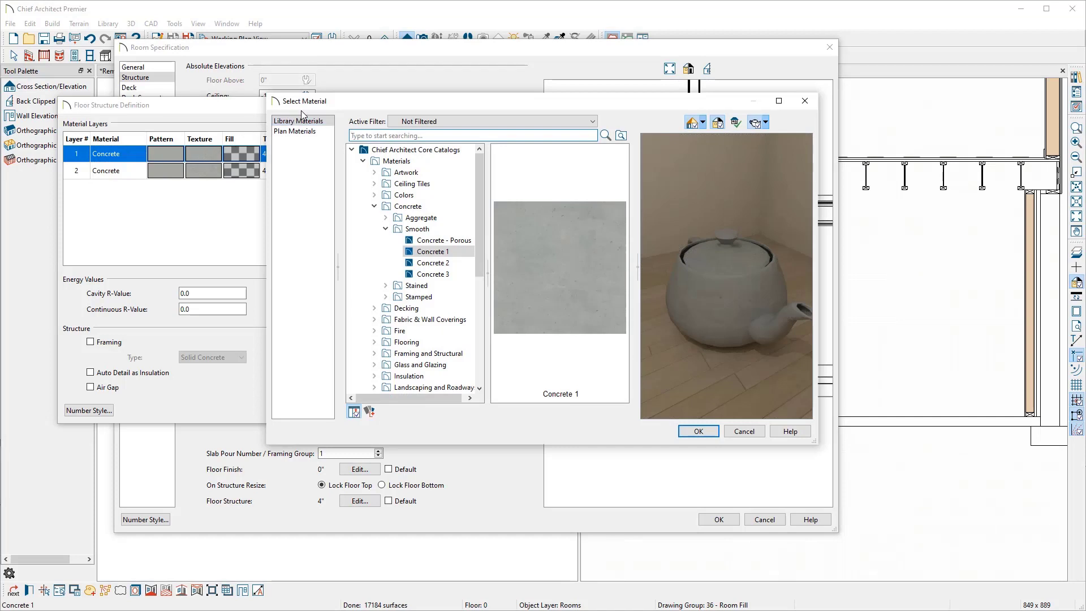
left_click(351, 150)
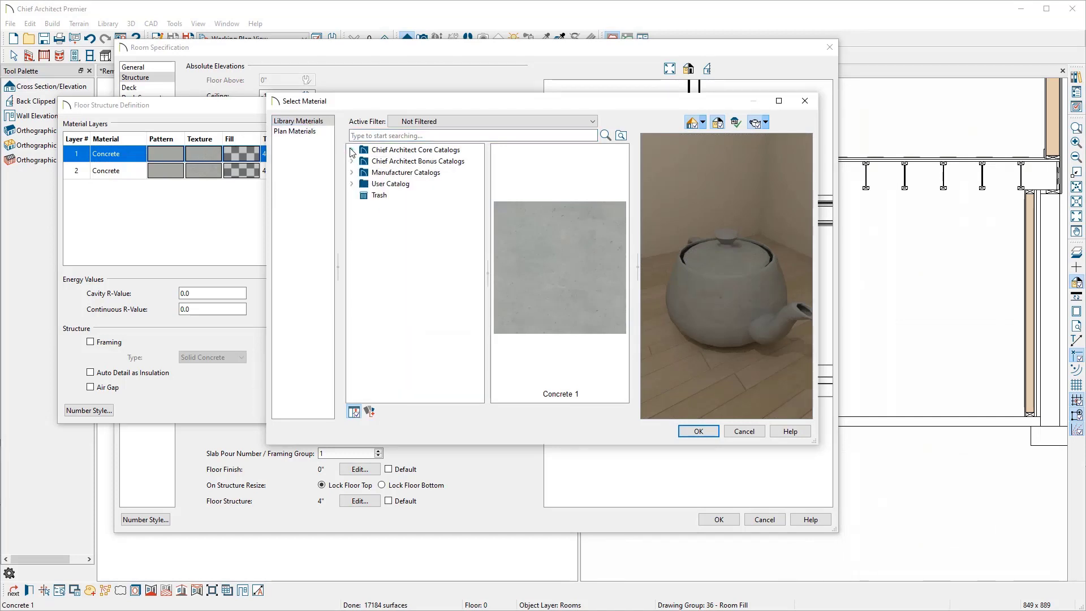
left_click(351, 184)
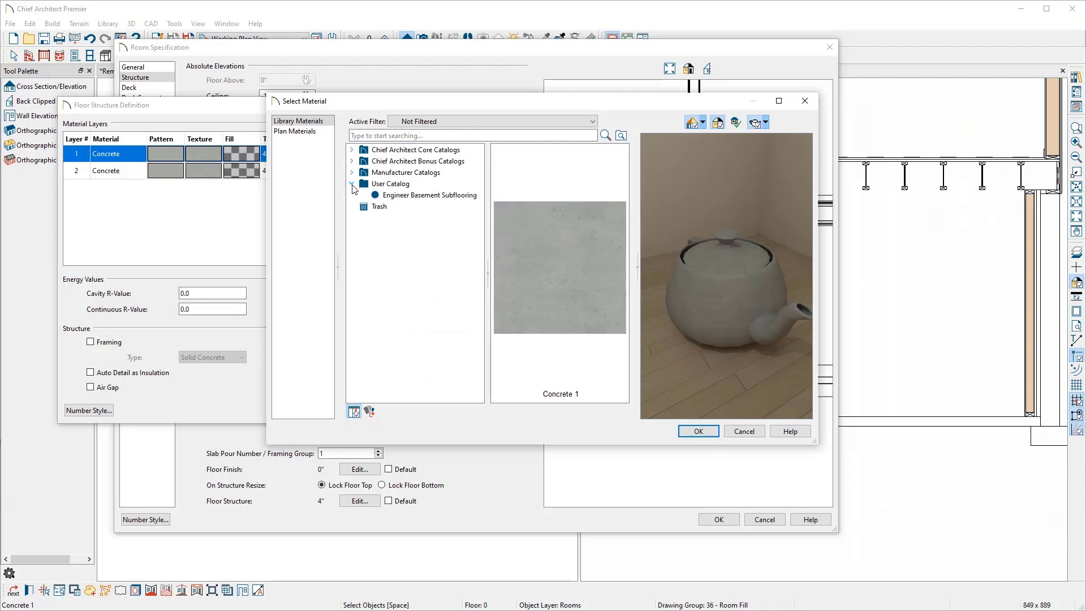
left_click(380, 196)
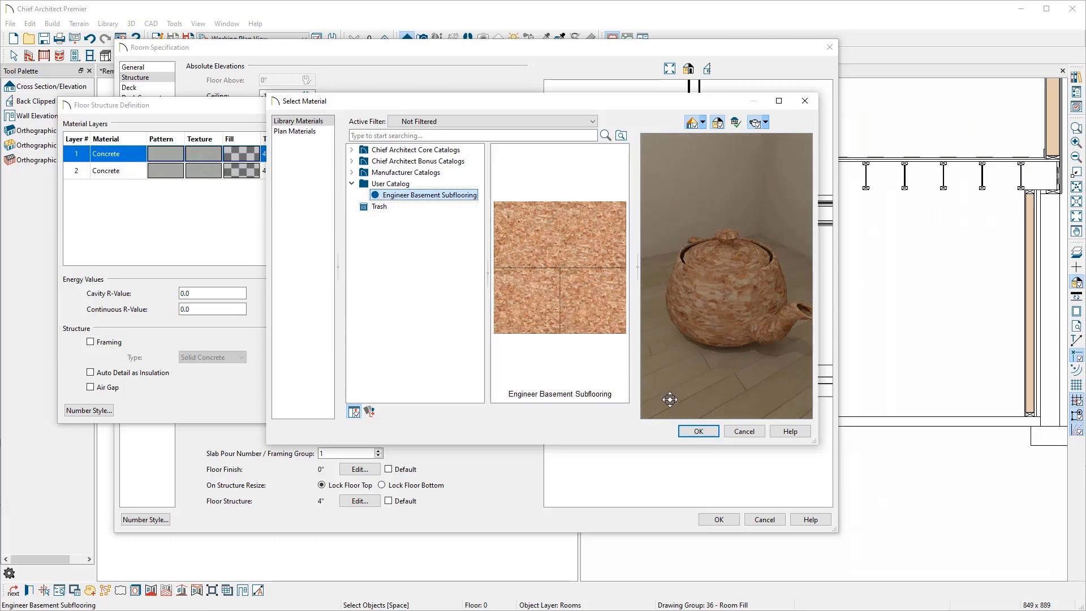
left_click(692, 433)
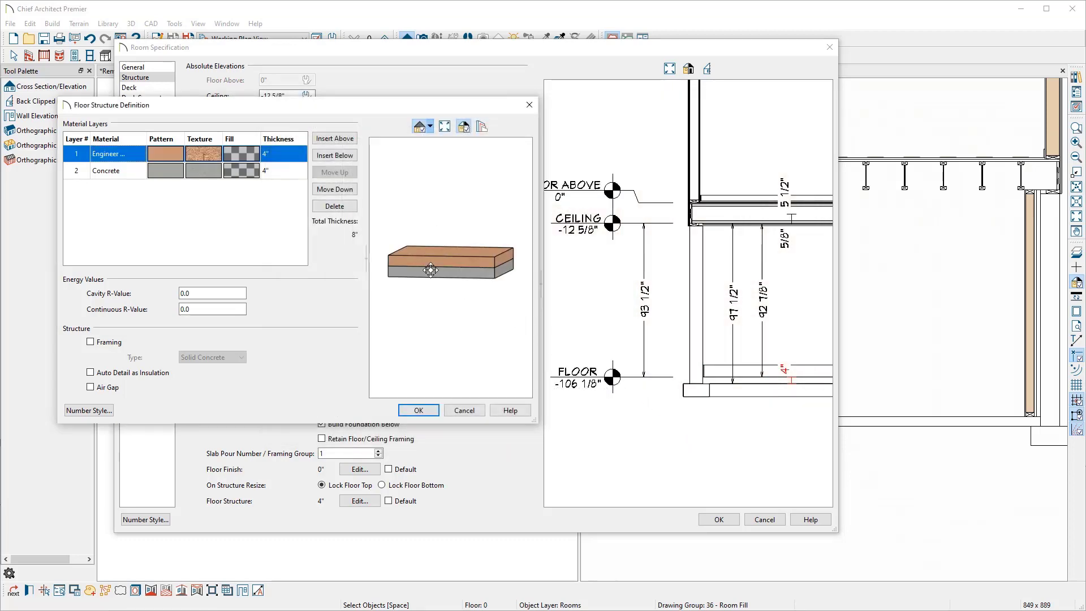
Step: Set the subflooring layer's thickness to 3/4" and apply the floor structure and room changes
left_click(281, 160)
type(".75")
key("Return")
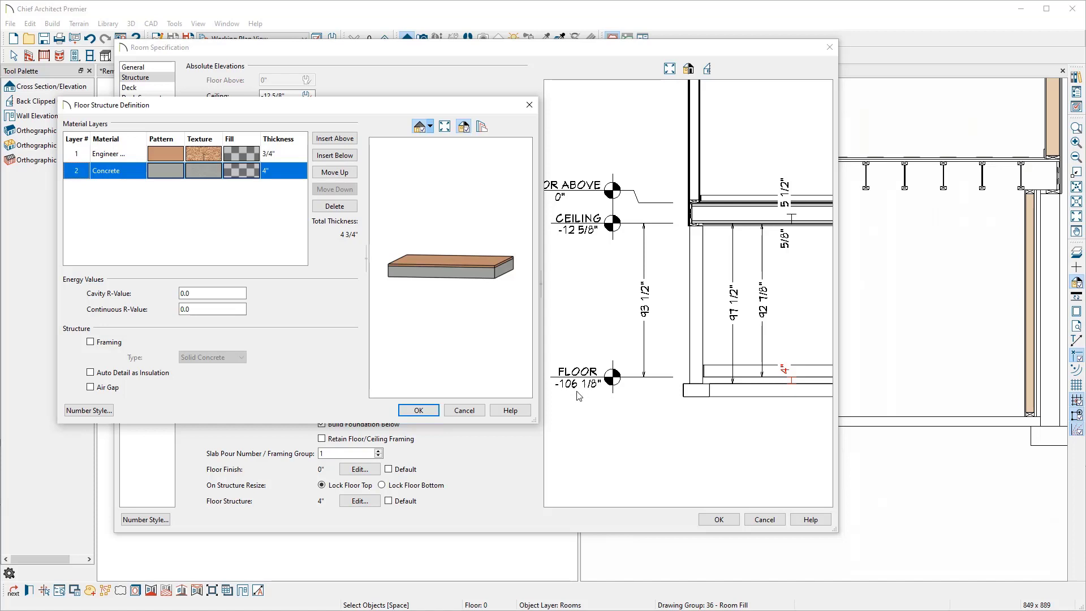
left_click(419, 411)
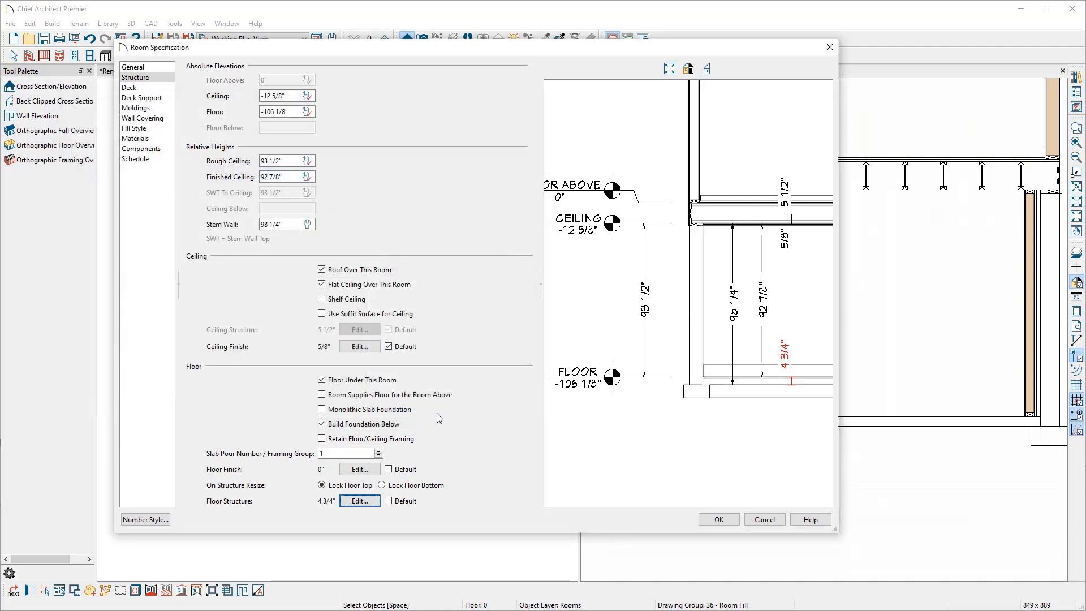
left_click(707, 519)
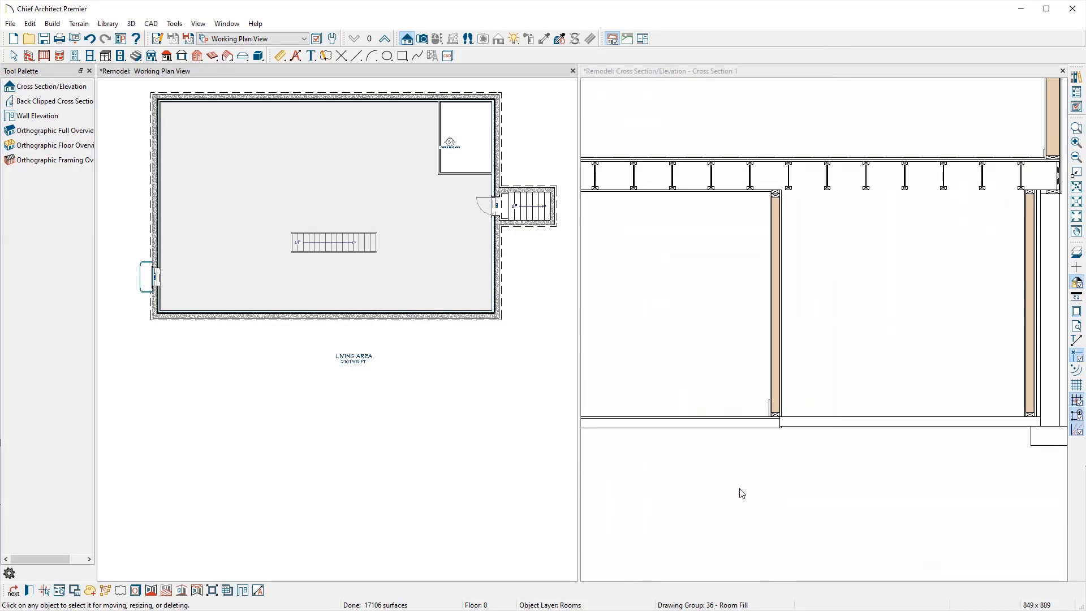
Step: Raise the main room's floor elevation by .75 inch in its Room Specification structure settings
scroll(779, 423, "up", 1)
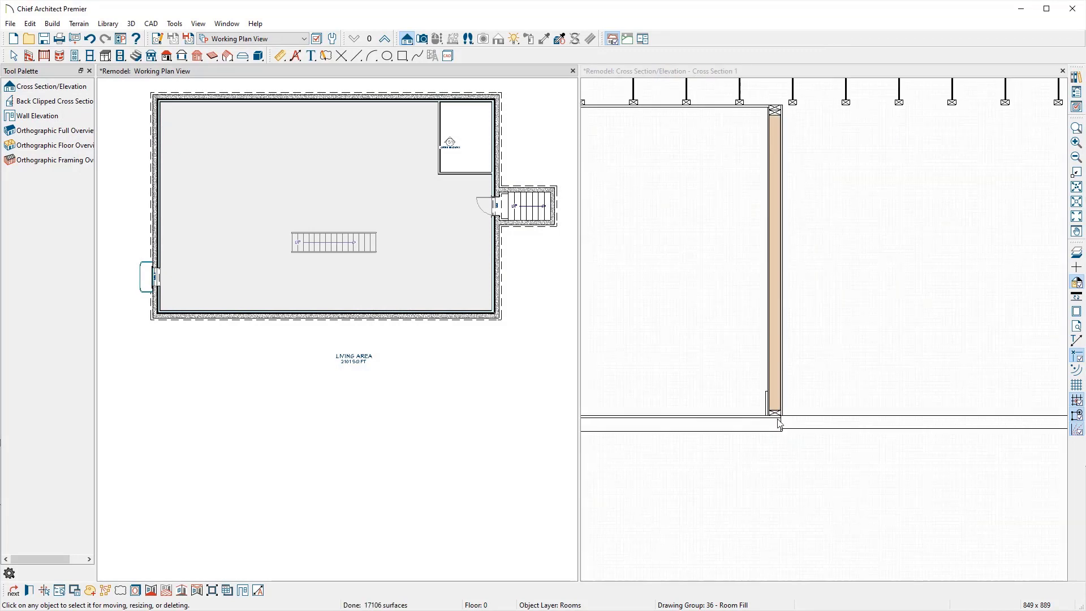
scroll(780, 423, "up", 1)
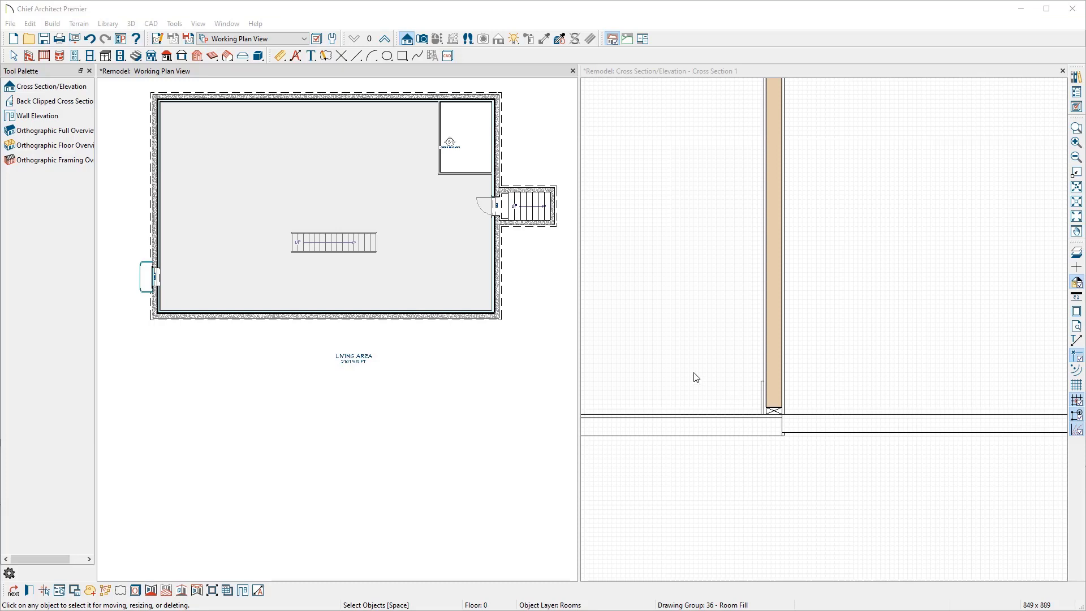
double_click(453, 276)
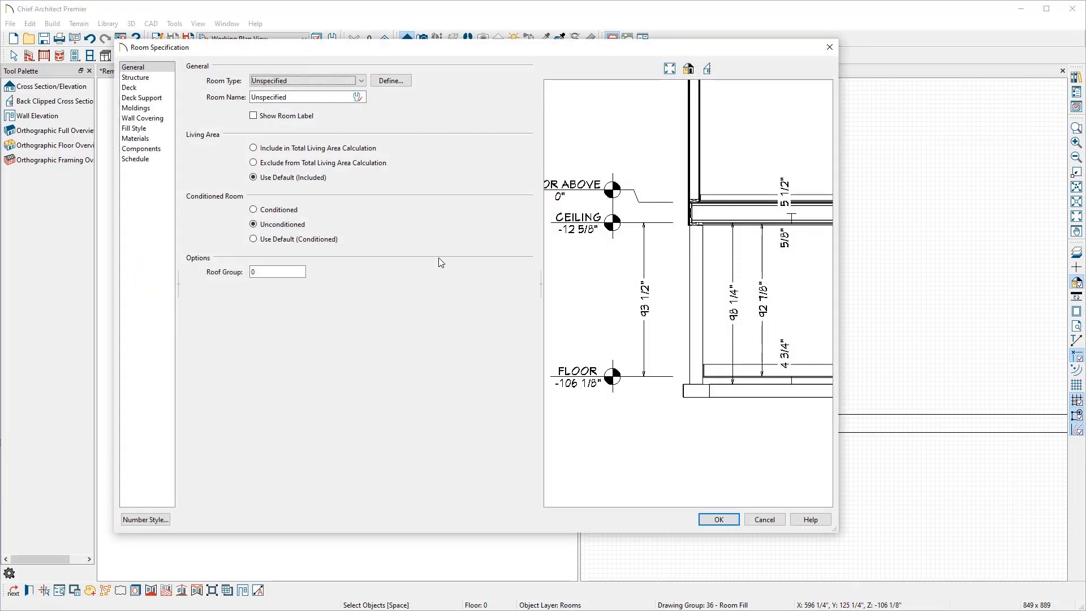
left_click(168, 79)
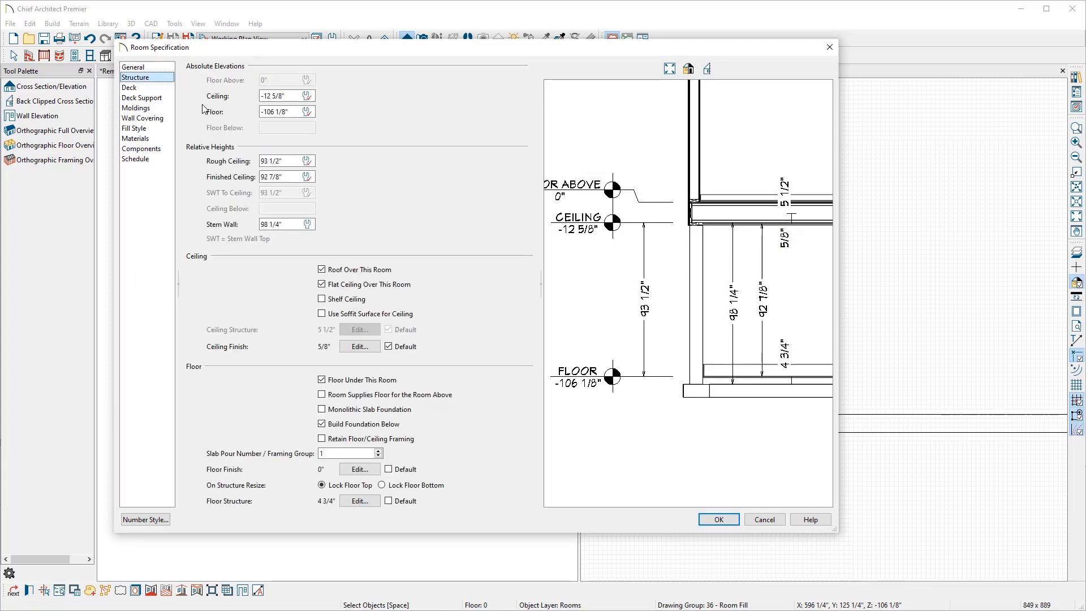
left_click(261, 113)
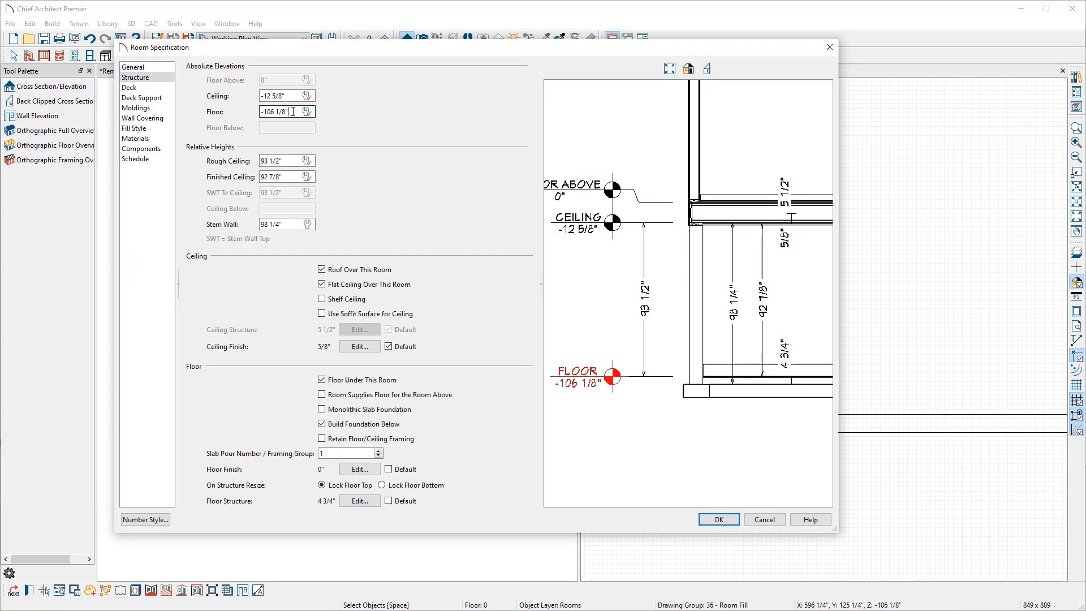
type("+.75")
left_click(709, 519)
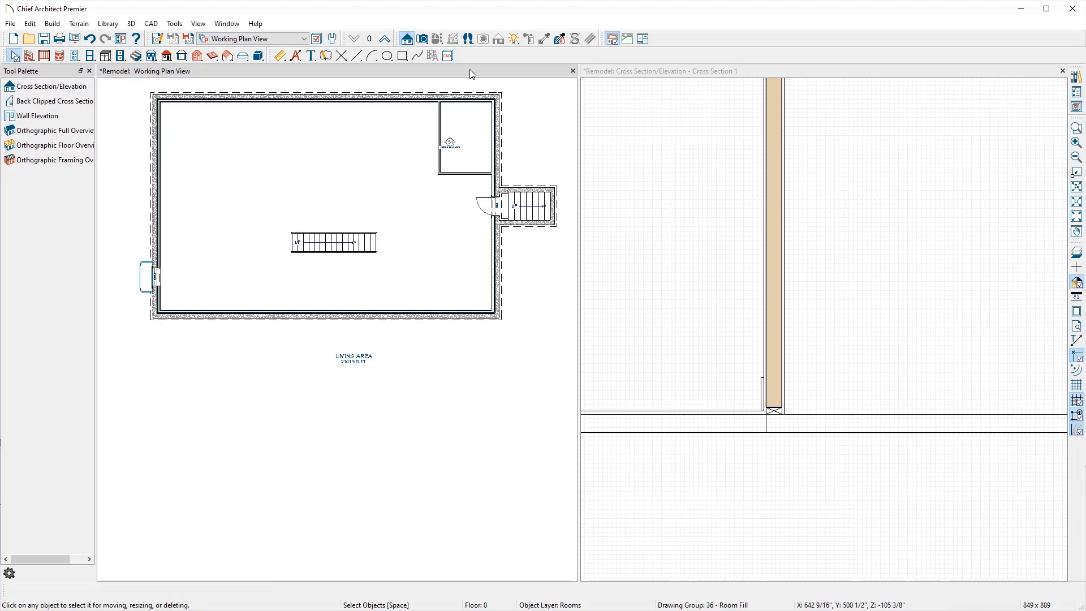
Step: Set the small unfinished room's slab pour number / framing group to 2
double_click(474, 117)
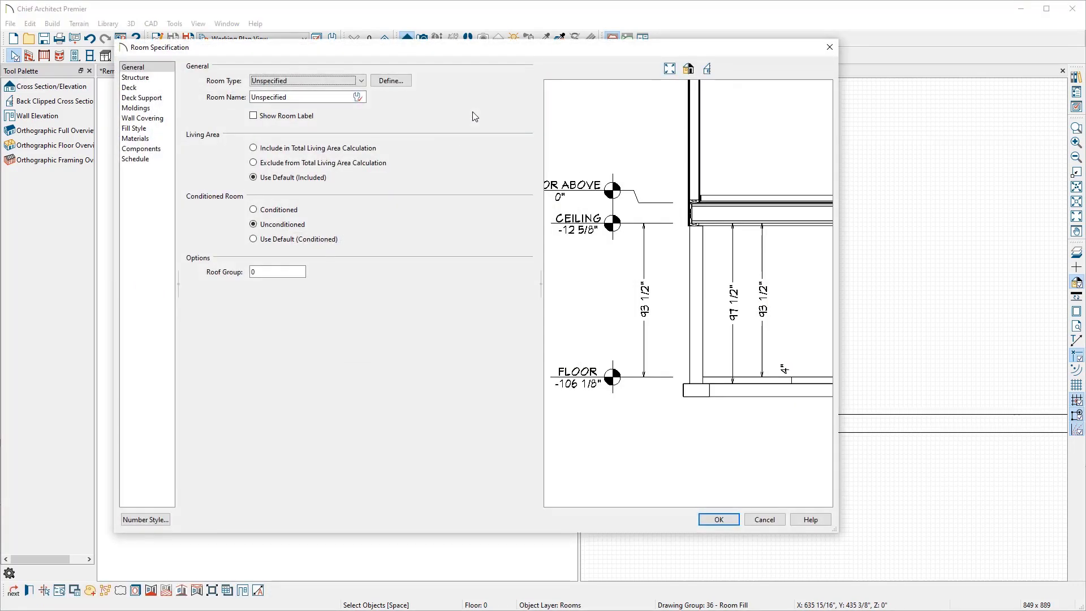
left_click(159, 78)
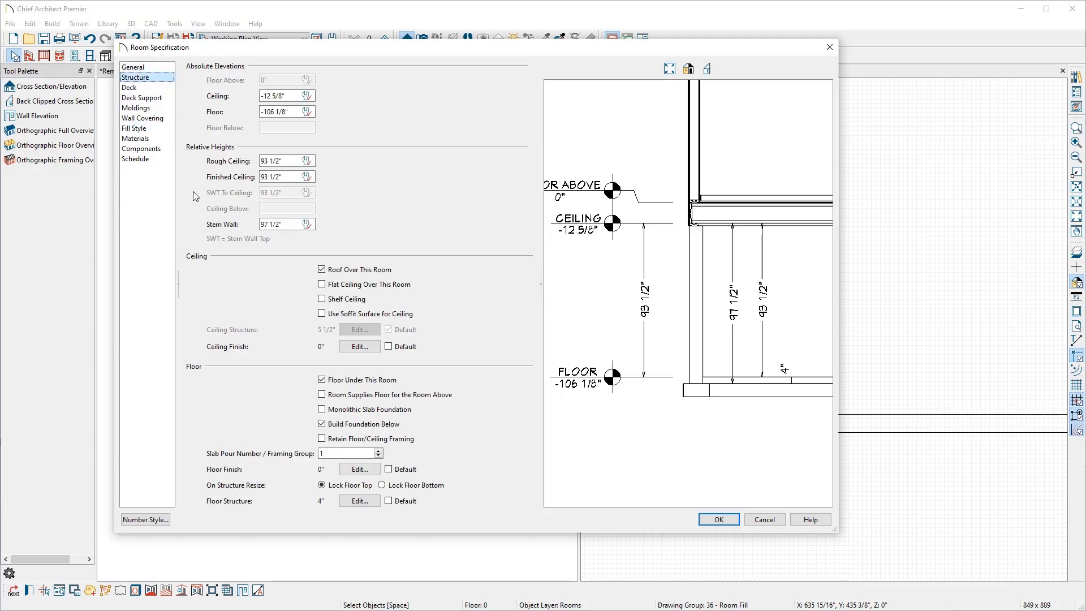
left_click(379, 451)
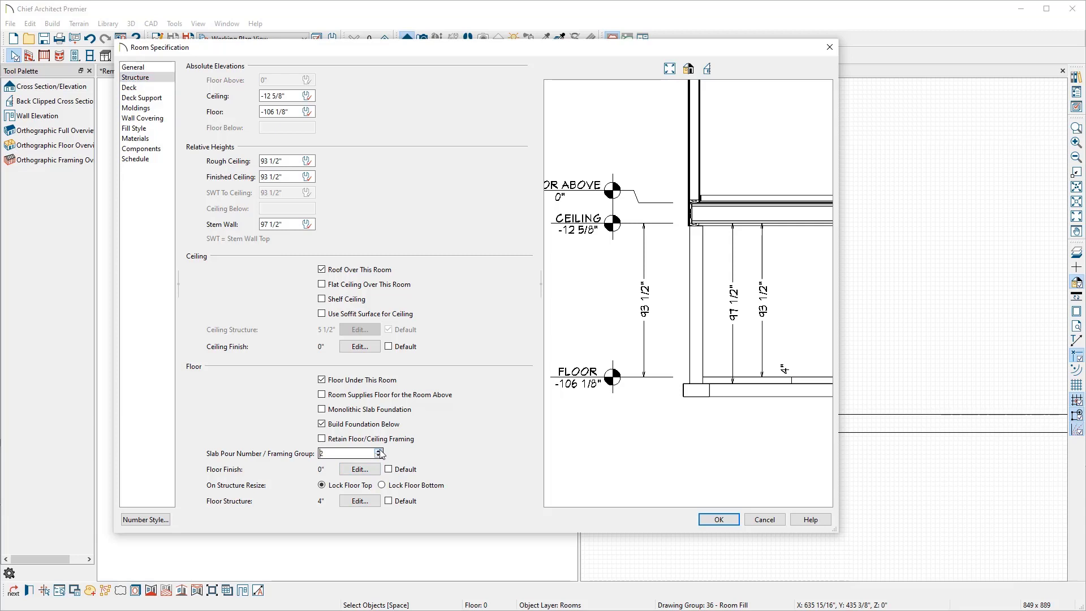
left_click(719, 520)
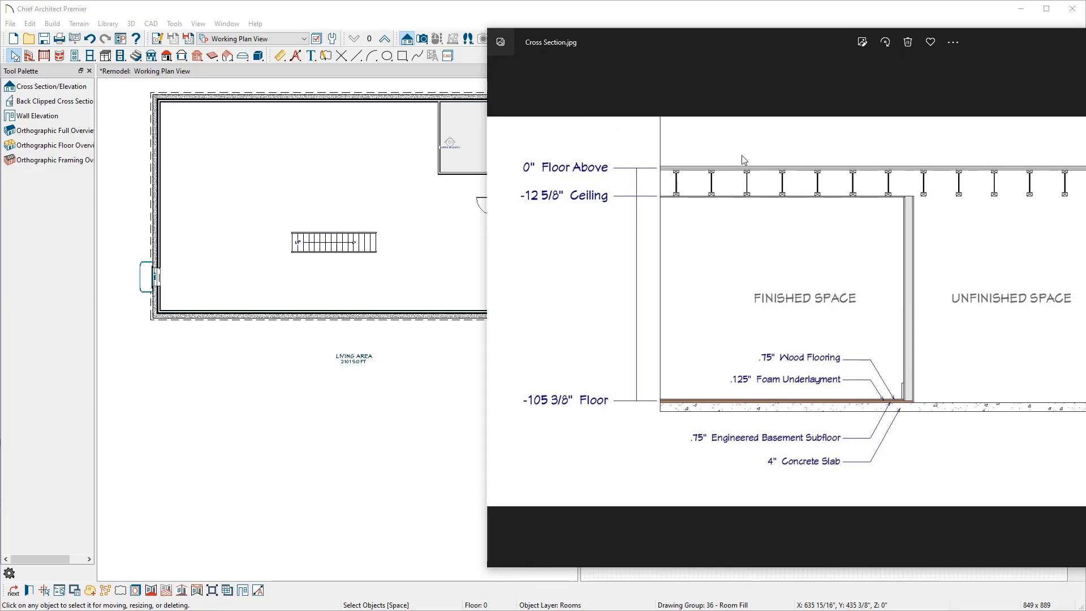
Step: Switch the main room's floor finish to the default maple flooring over foam underlayment and review its layers
left_click_drag(721, 29, 1085, 48)
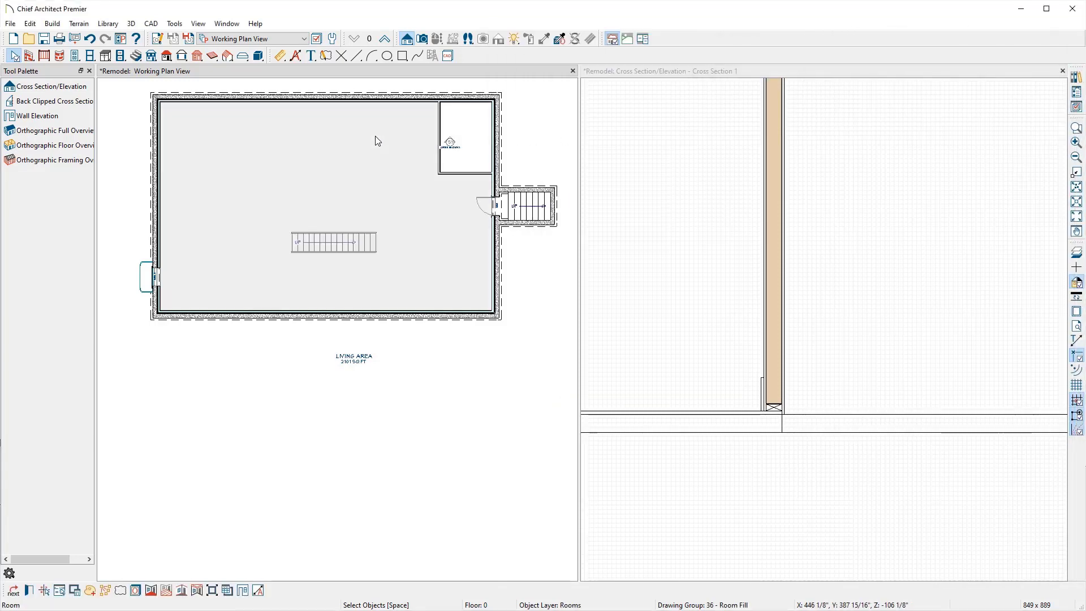
double_click(375, 138)
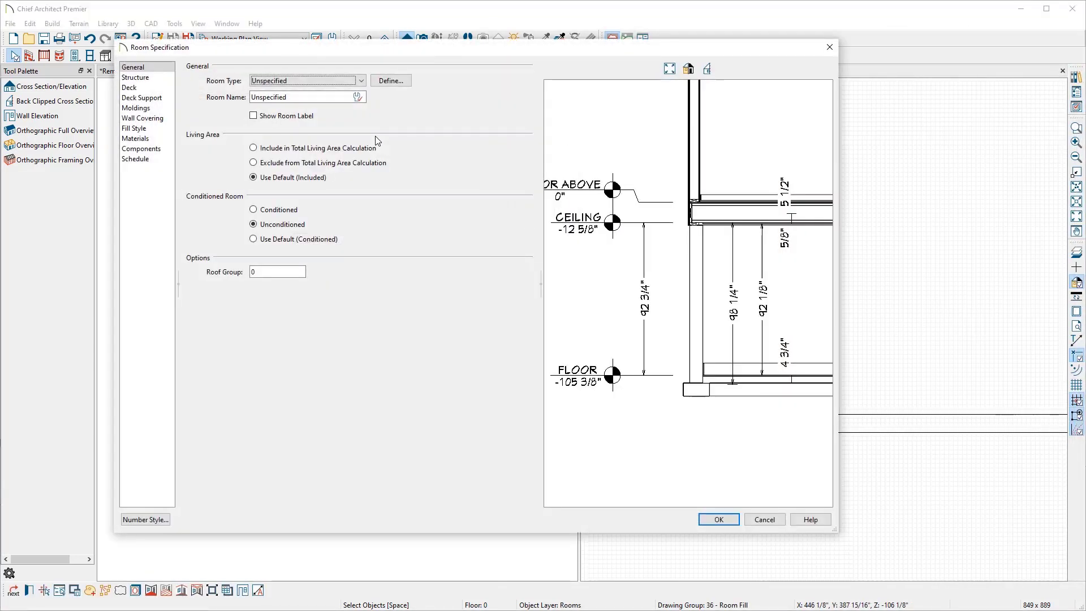
left_click(164, 78)
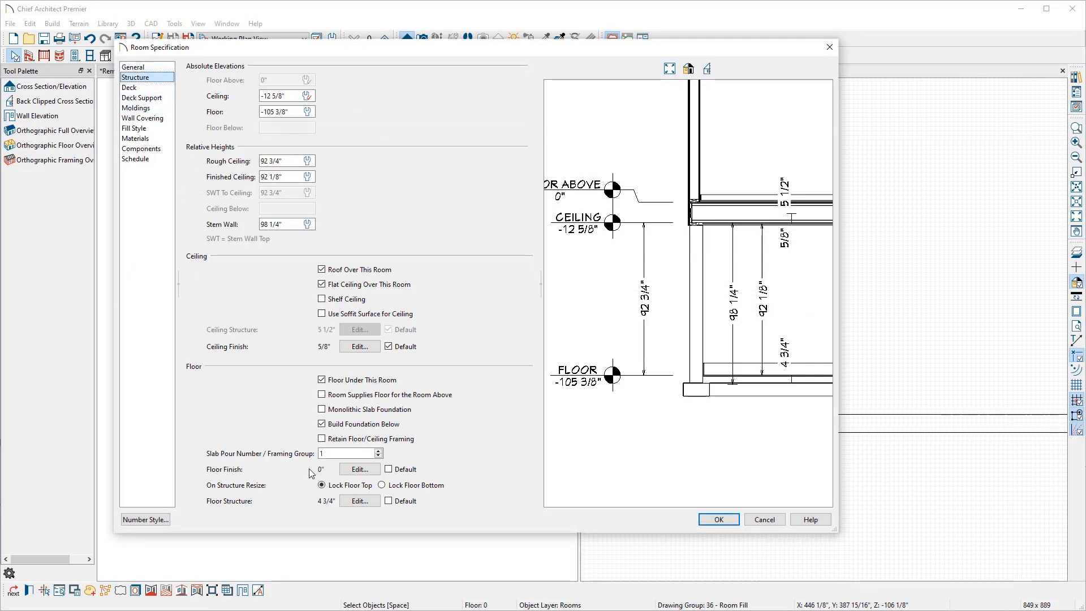
left_click(389, 470)
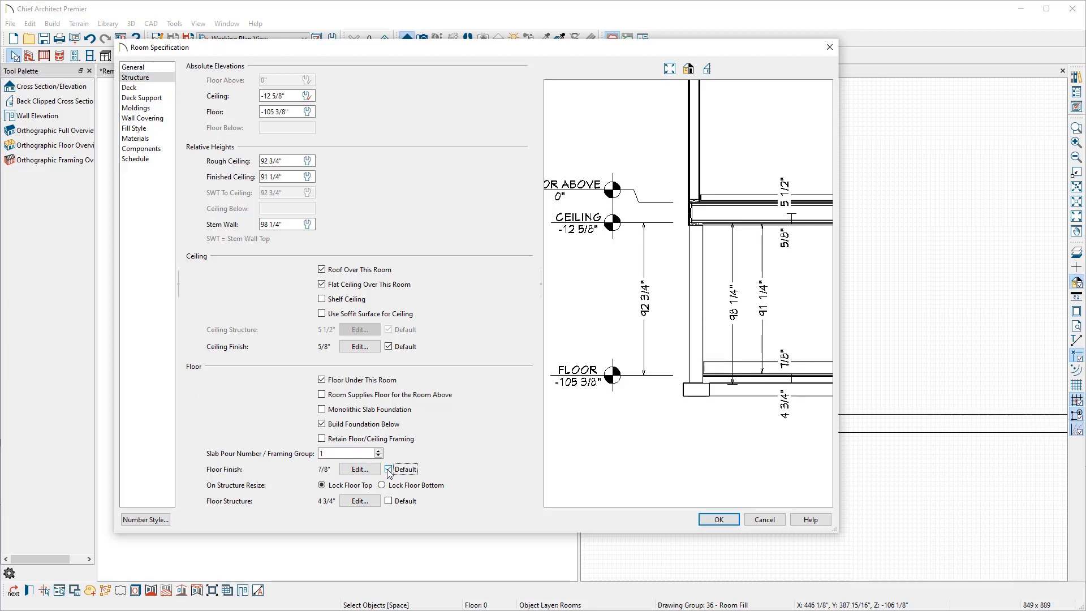
left_click(360, 470)
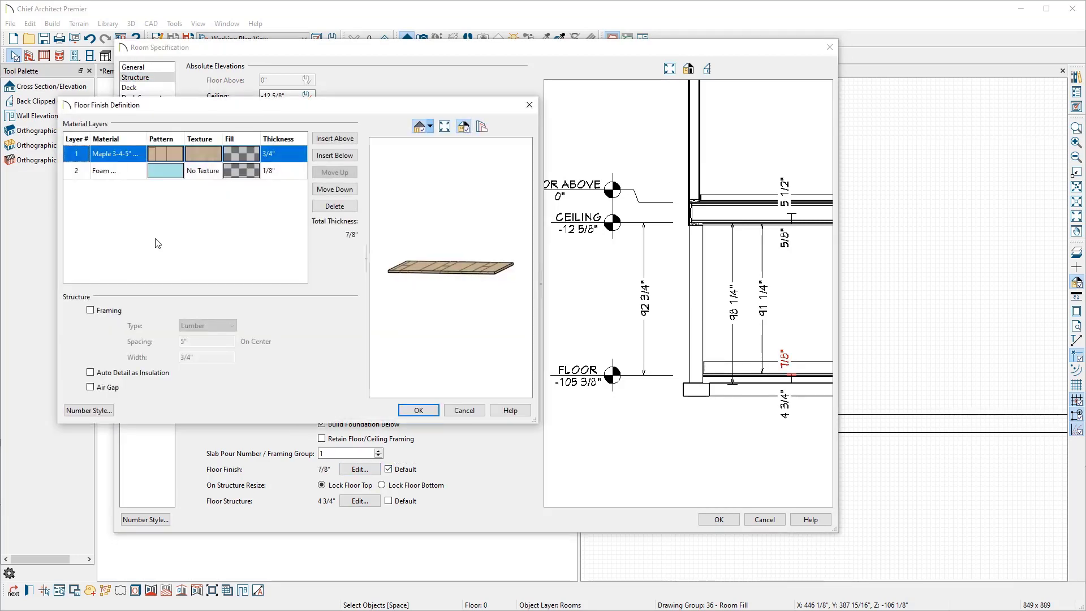
left_click(129, 173)
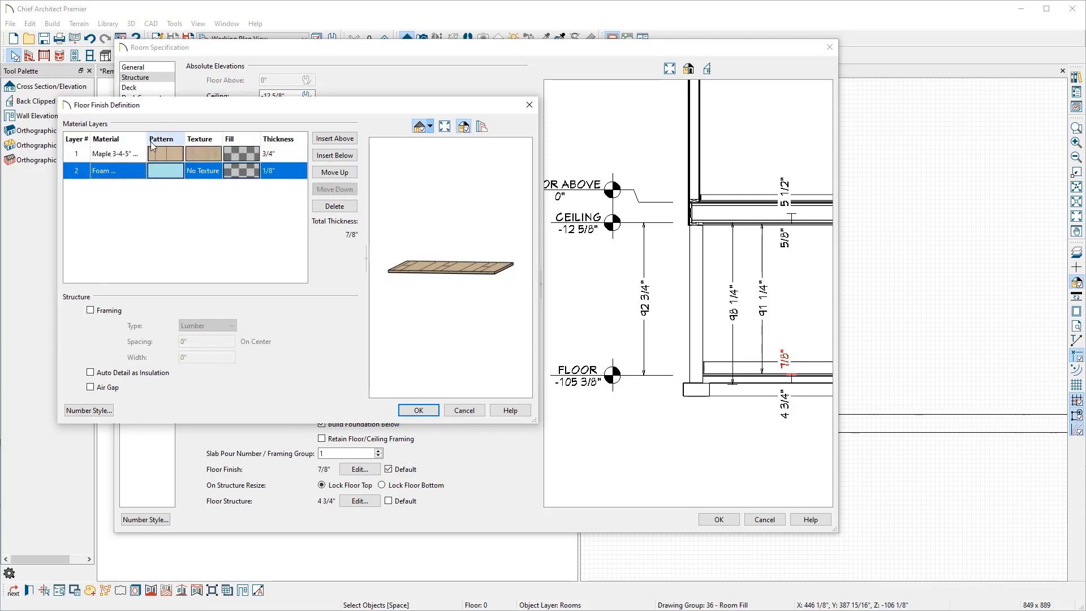
left_click_drag(147, 134, 169, 134)
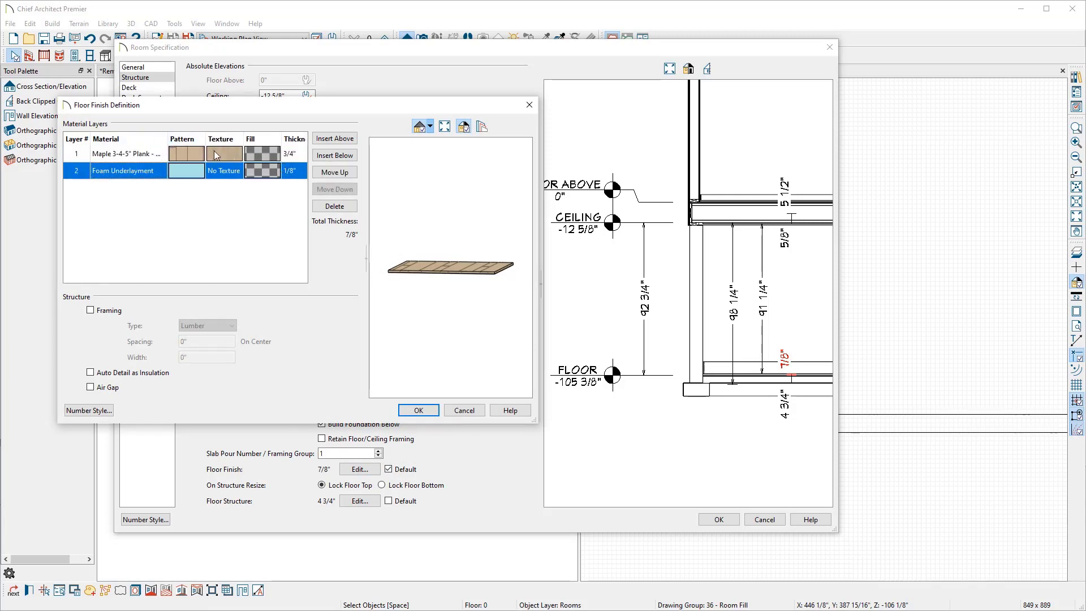
left_click(285, 155)
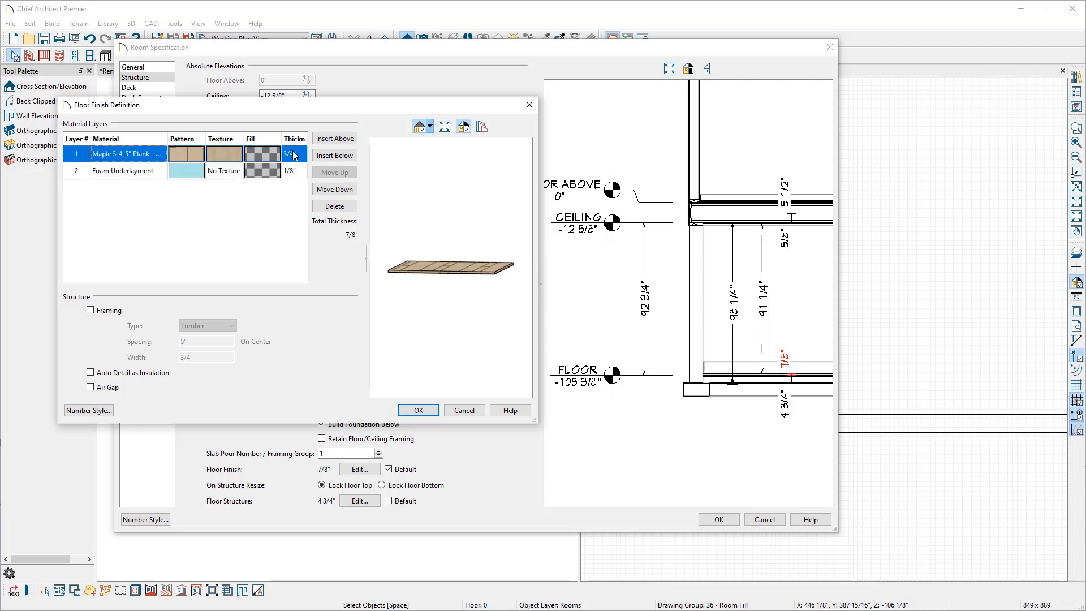
left_click(418, 410)
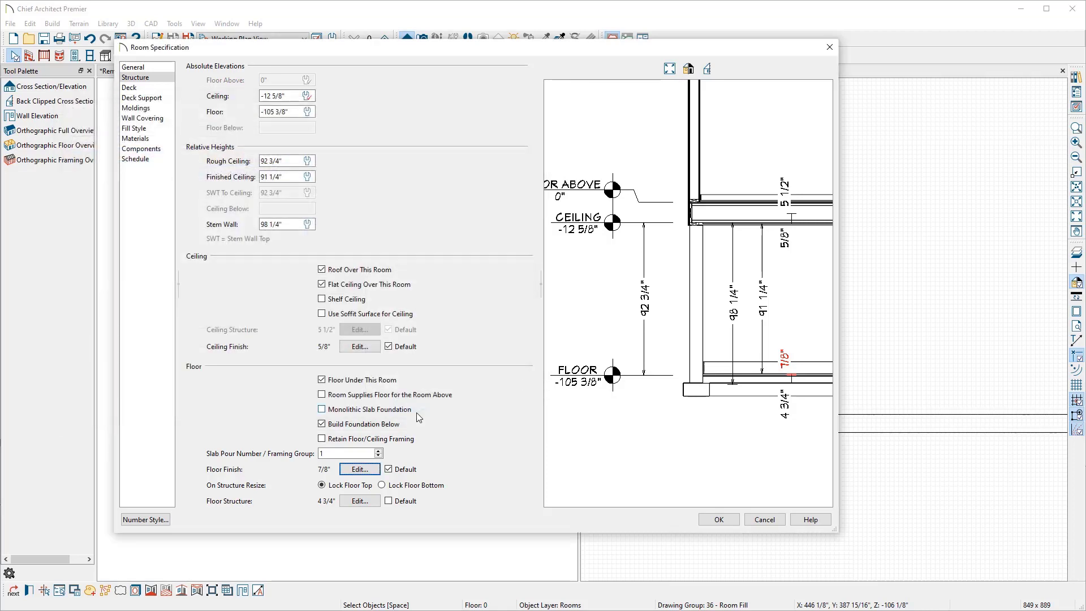
left_click(726, 525)
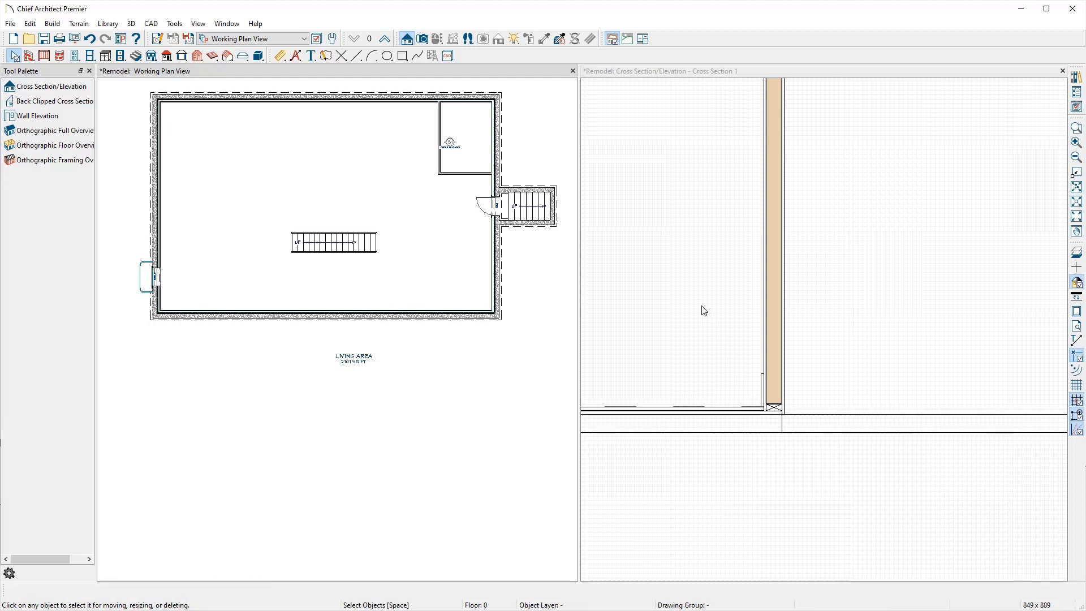
Step: Dock the cross section view as a full-size tab alongside the plan view to show the whole section
left_click(705, 311)
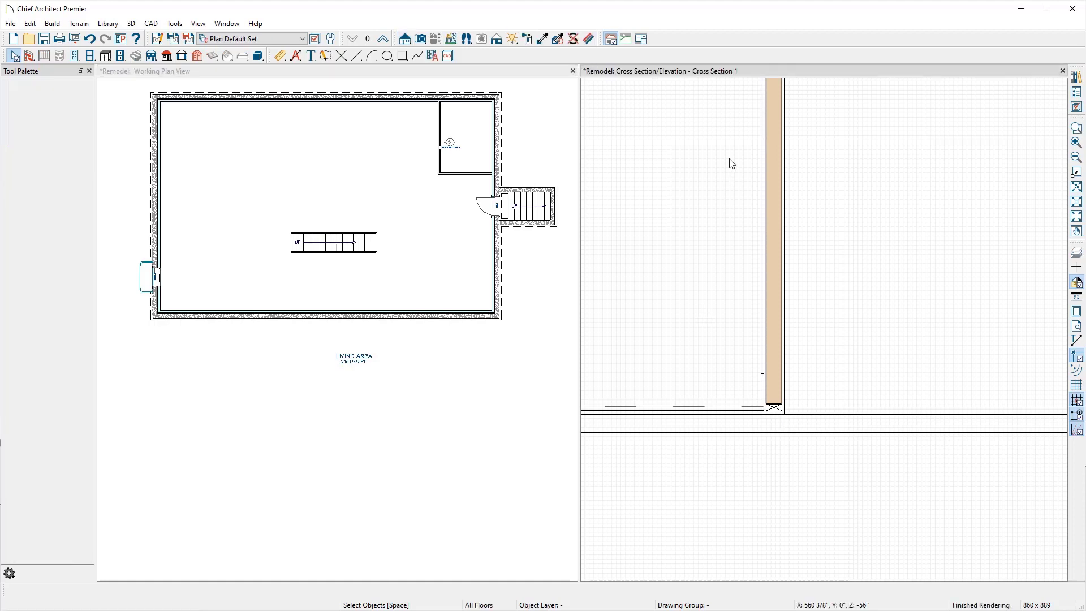
left_click_drag(746, 70, 628, 232)
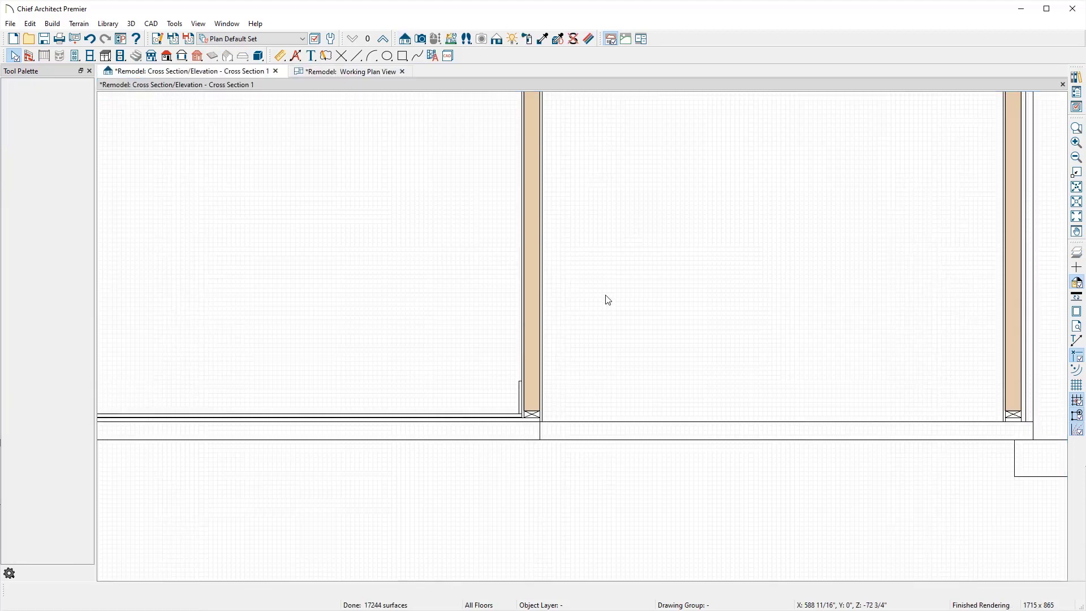
scroll(606, 298, "down", 4)
middle_click_drag(623, 304, 817, 415)
scroll(817, 415, "down", 1)
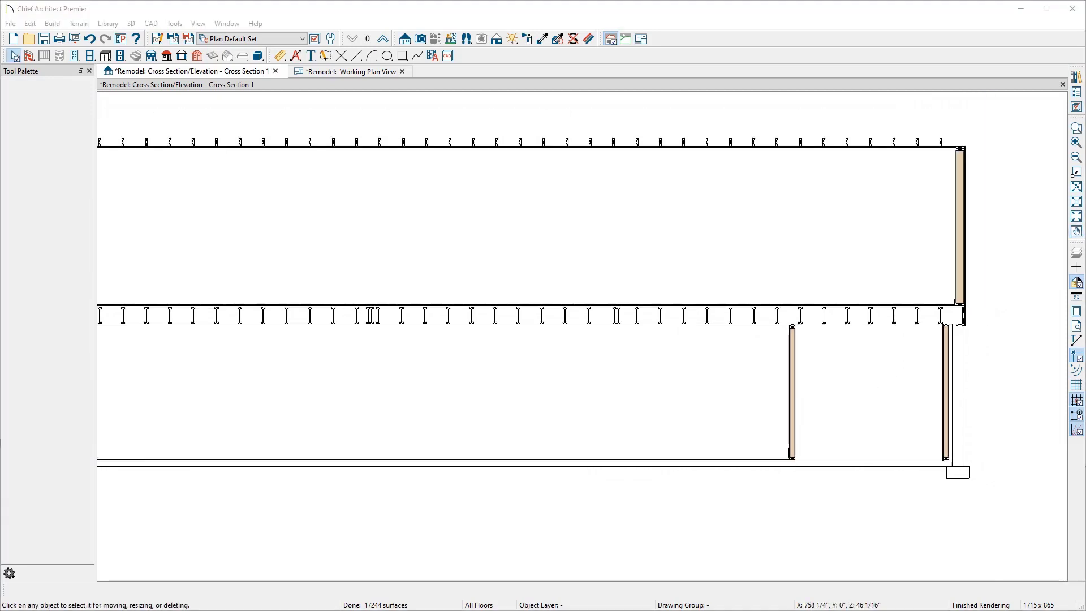
Step: Compare the section with the reference cross section image, then maximize the Basement Design Process slide
left_click_drag(1085, 51, 470, 41)
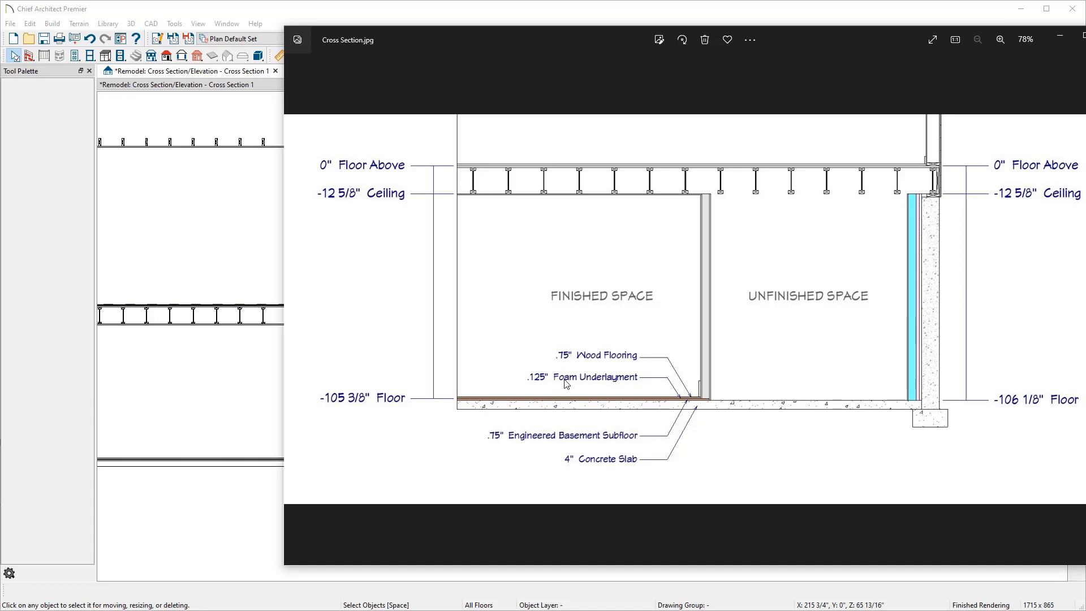
left_click_drag(574, 26, 1085, 61)
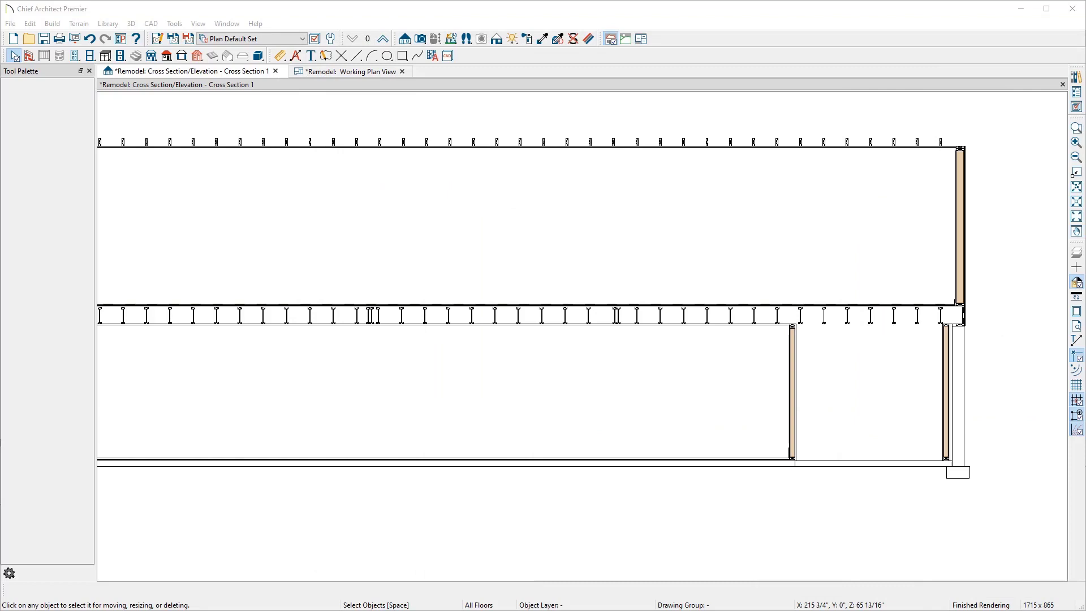
left_click_drag(1085, 121, 759, 58)
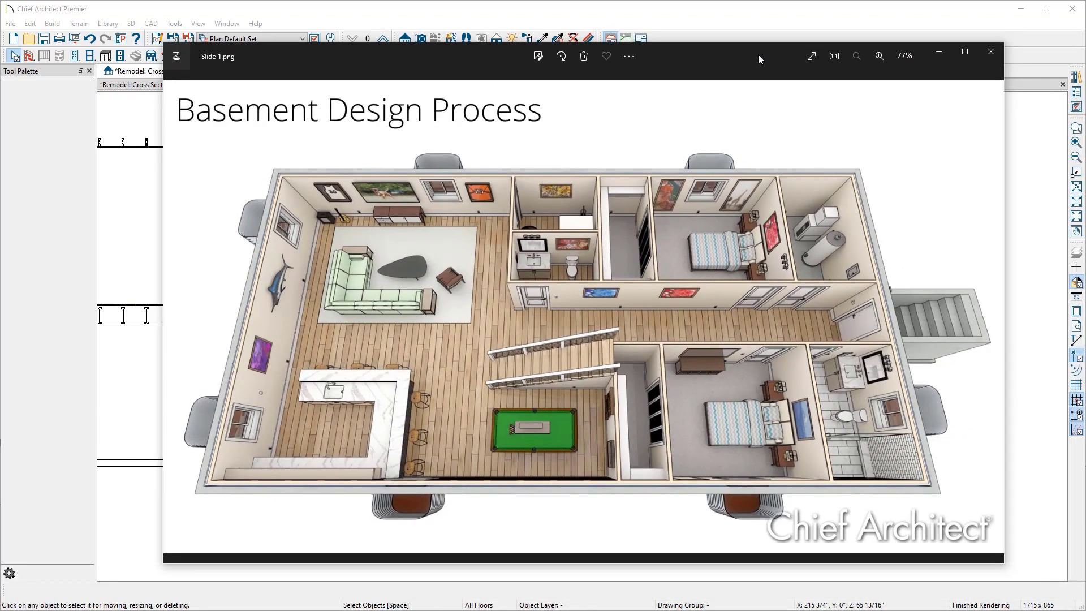
left_click(966, 51)
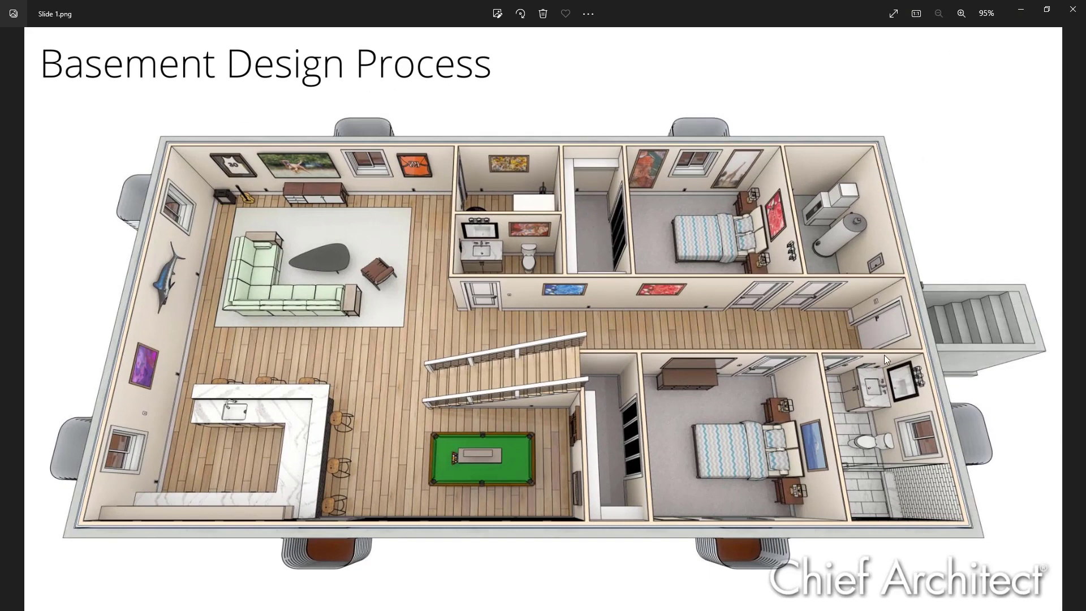